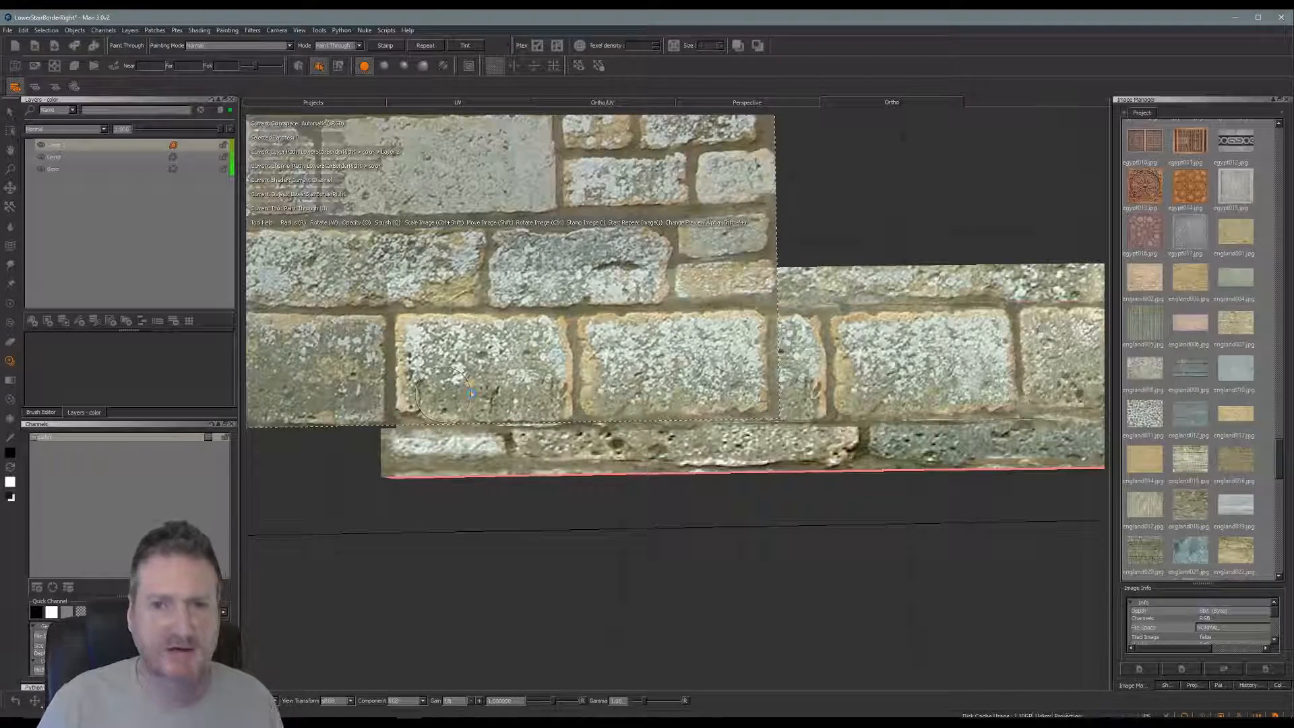
Align the paint-through stone image with the border's right end, matching its bottom row of large stones to the middle band
mouse_move(667, 485)
left_mouse_down("alt")
mouse_move(552, 506)
mouse_move(473, 442)
mouse_move(620, 479)
mouse_move(604, 516)
mouse_move(653, 512)
mouse_move(730, 477)
mouse_move(707, 480)
mouse_move(740, 453)
mouse_move(855, 463)
mouse_move(726, 477)
mouse_move(829, 479)
mouse_move(823, 456)
mouse_move(873, 468)
mouse_move(849, 422)
mouse_move(638, 433)
mouse_move(725, 464)
mouse_move(722, 442)
left_mouse_up("alt")
right_click_drag(723, 442, 735, 445, "alt")
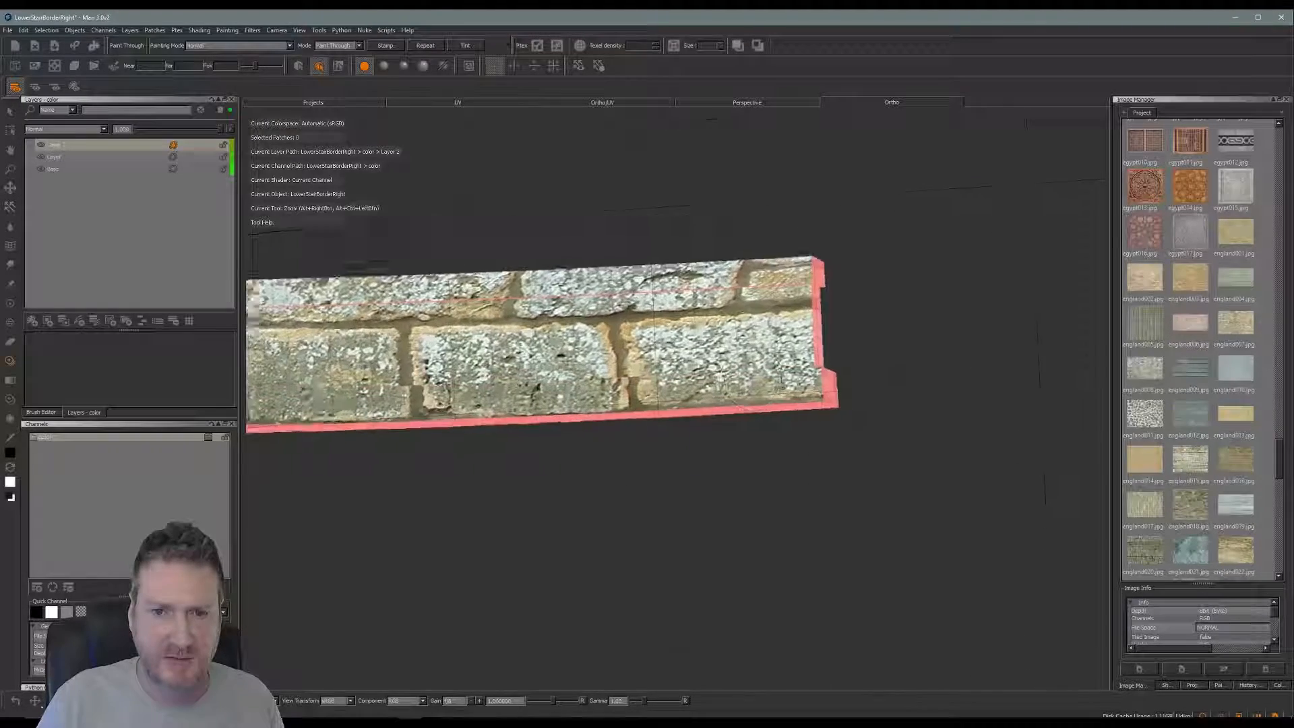
left_click_drag(734, 445, 720, 372, "alt")
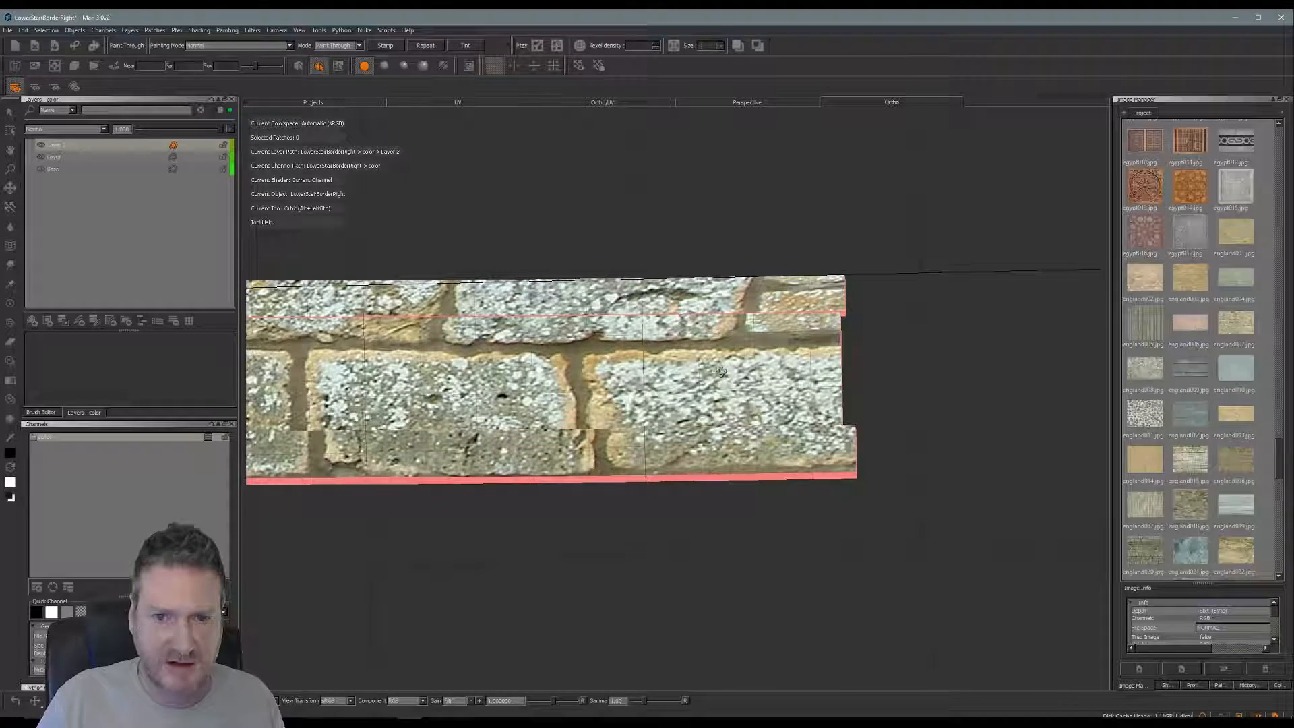
key("j")
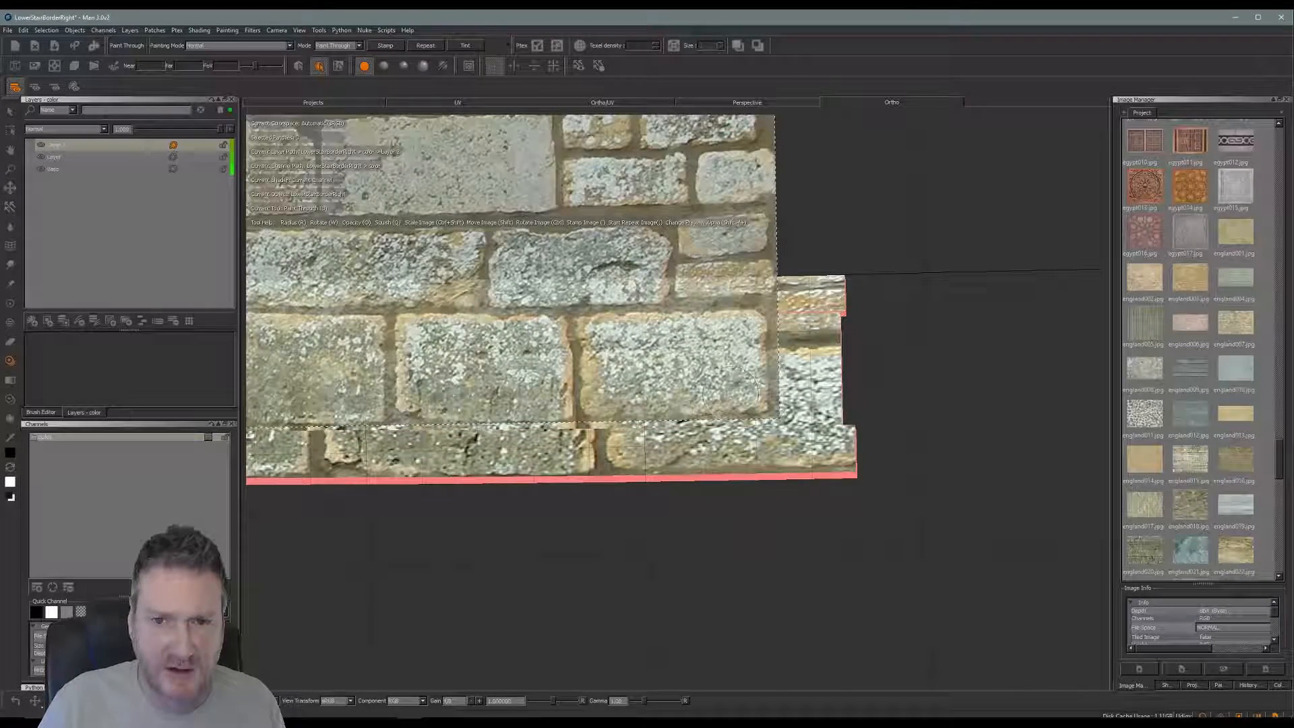
left_click_drag(677, 381, 752, 385, "shift")
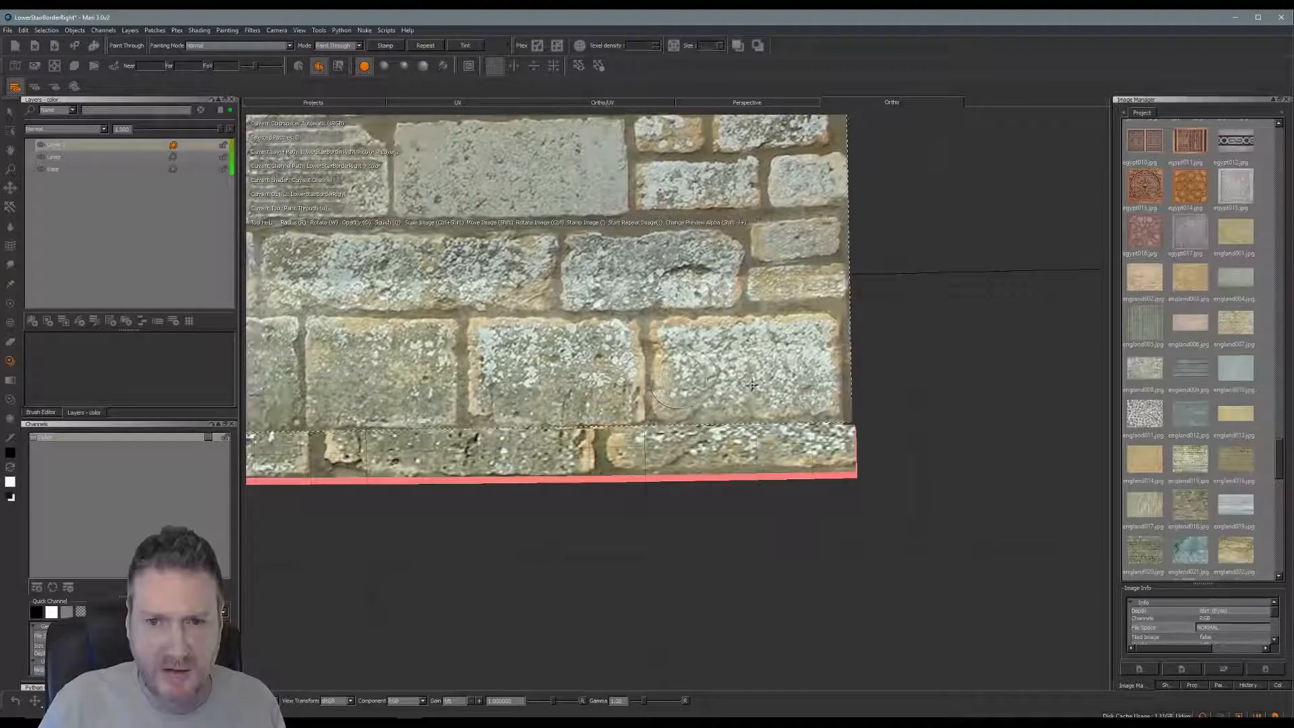
Paint the two pale lichen-covered stones from the image onto the right end of the border's middle band
mouse_move(717, 320)
left_mouse_down()
mouse_move(709, 331)
mouse_move(806, 329)
left_mouse_up()
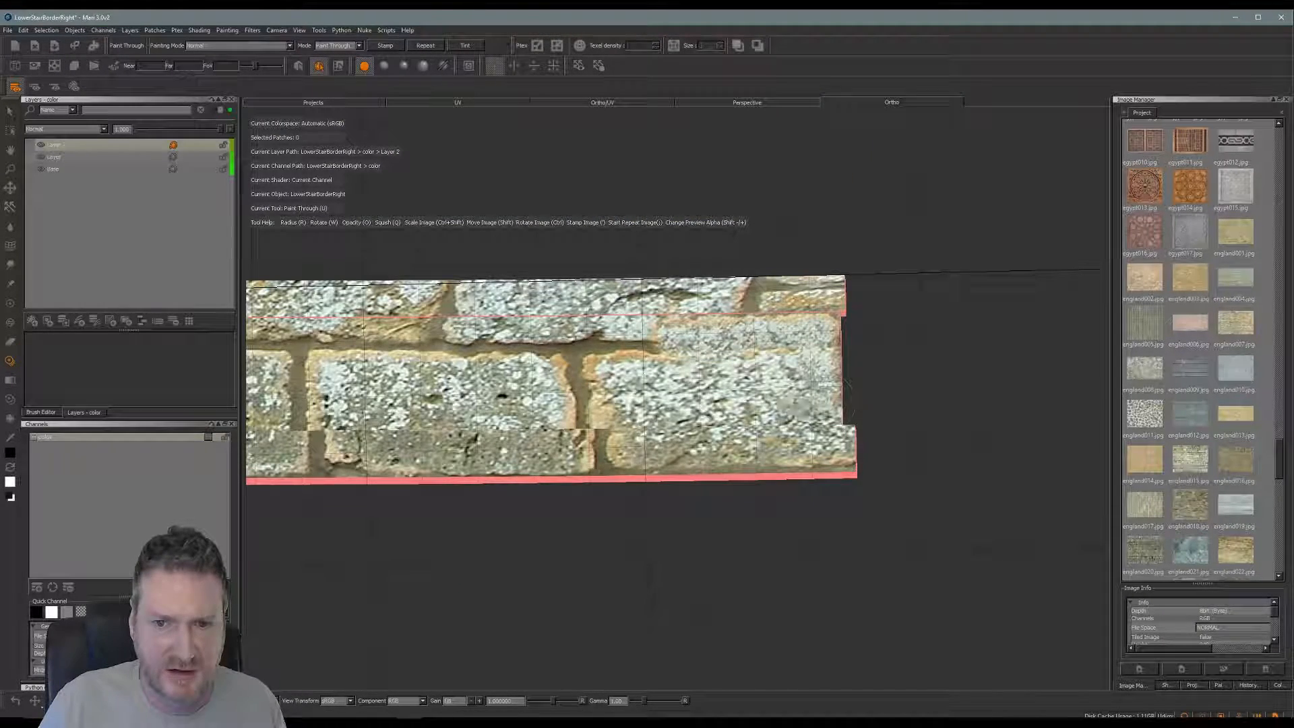
left_click_drag(754, 404, 704, 408)
left_click_drag(787, 375, 684, 367)
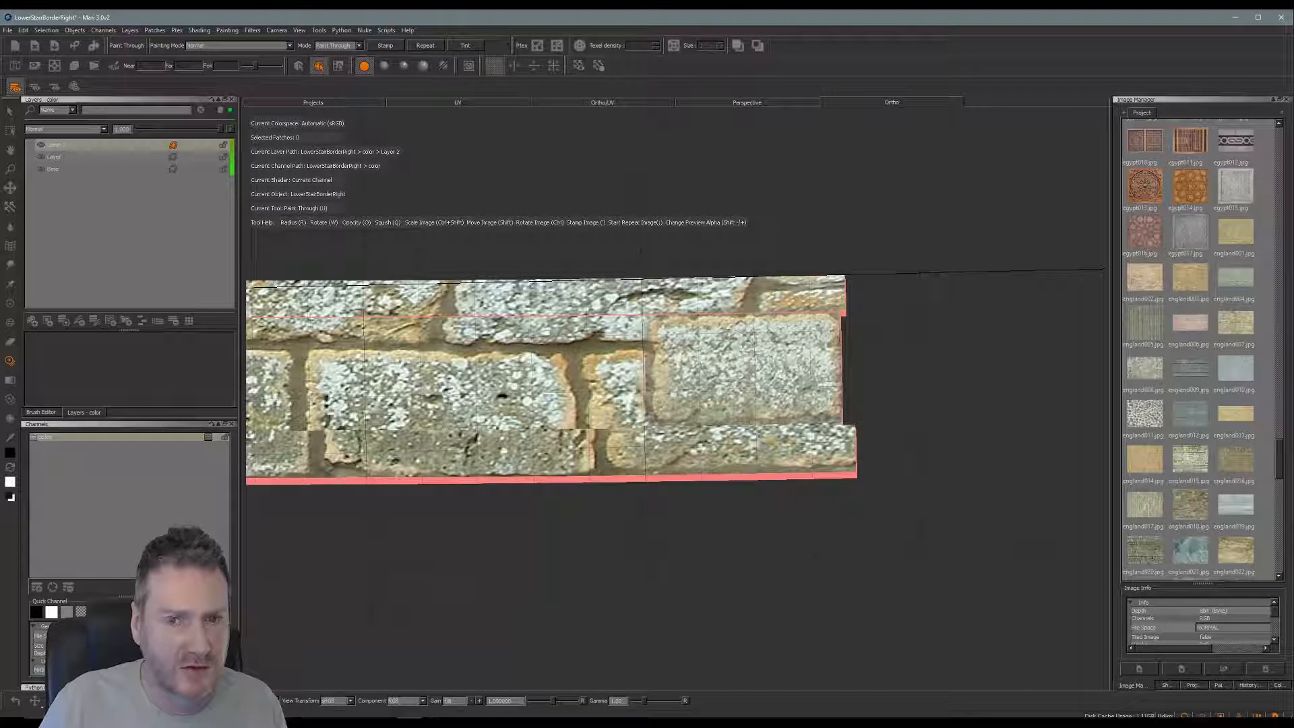
mouse_move(812, 383)
left_mouse_down()
mouse_move(764, 384)
mouse_move(785, 372)
mouse_move(775, 386)
left_mouse_up()
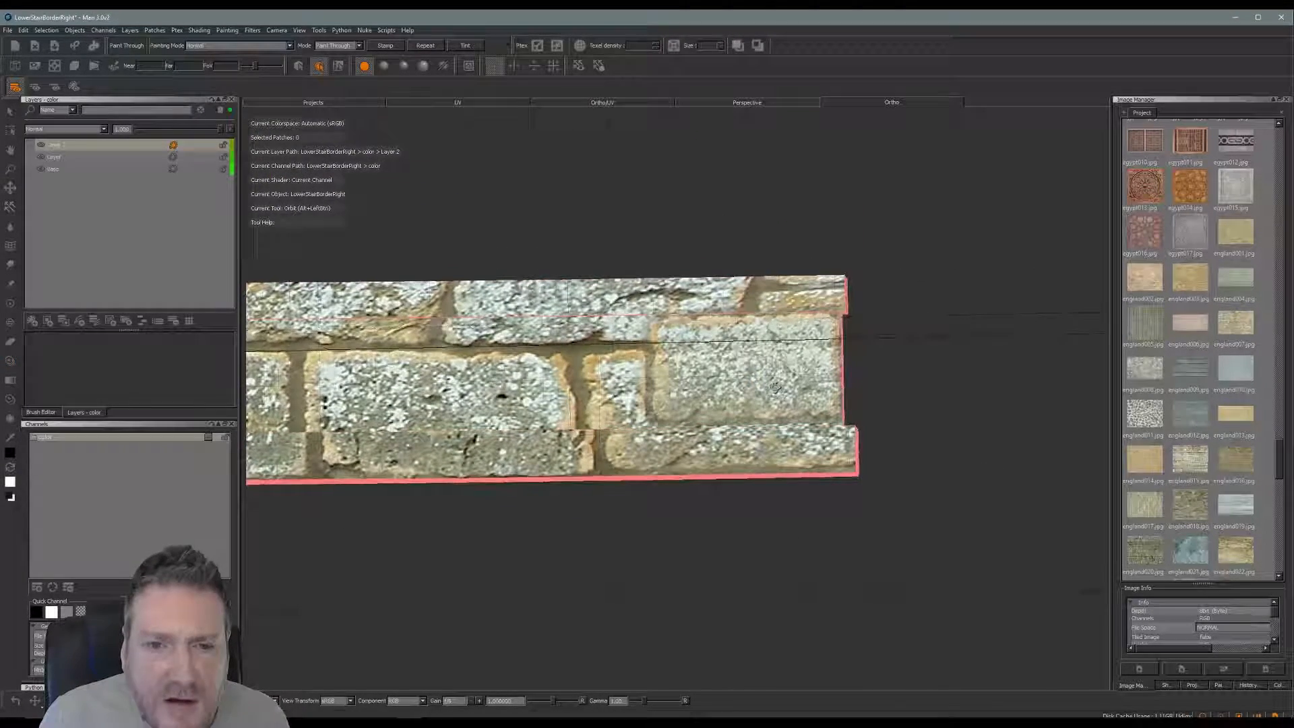
mouse_move(639, 357)
left_mouse_down()
mouse_move(627, 329)
mouse_move(566, 332)
left_mouse_up()
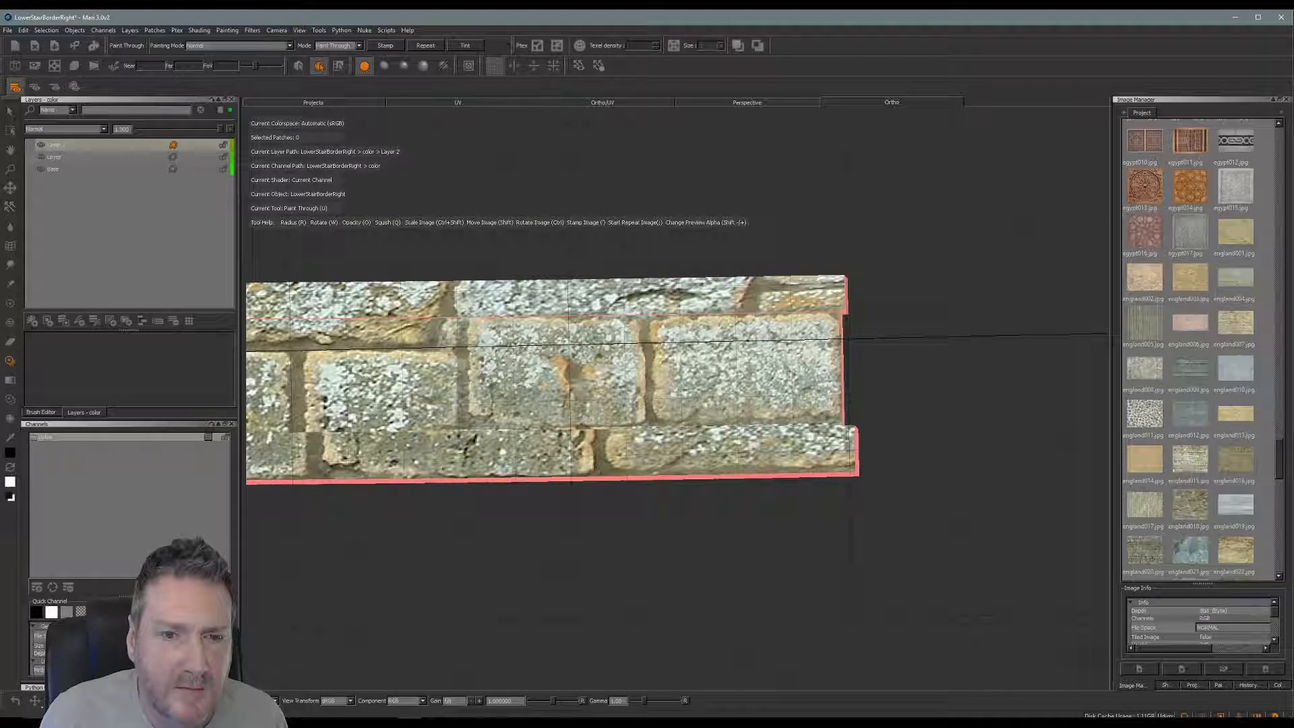
left_click_drag(588, 371, 577, 388)
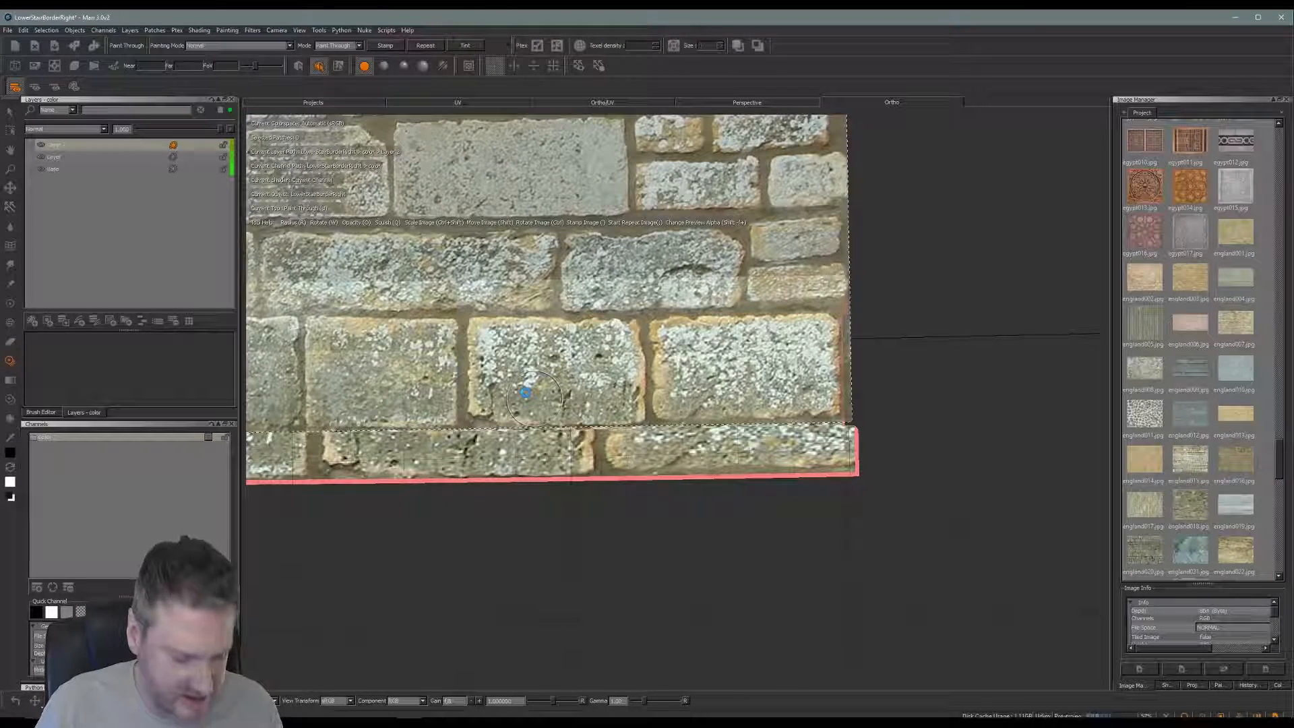
Realign the image with the painted stones and paint the next two grey stones leftward along the middle band
middle_click_drag(525, 393, 786, 397, "alt")
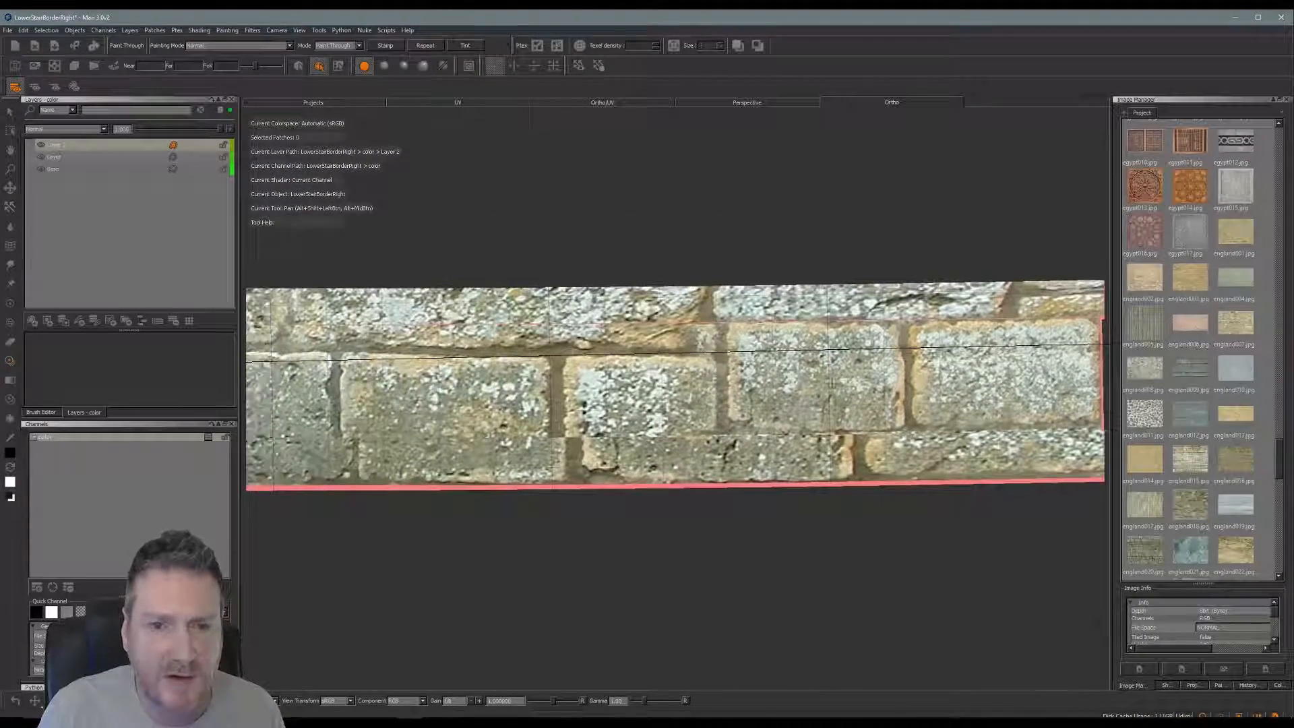
mouse_move(691, 464)
left_mouse_down("shift")
mouse_move(639, 455)
mouse_move(698, 396)
left_mouse_up("shift")
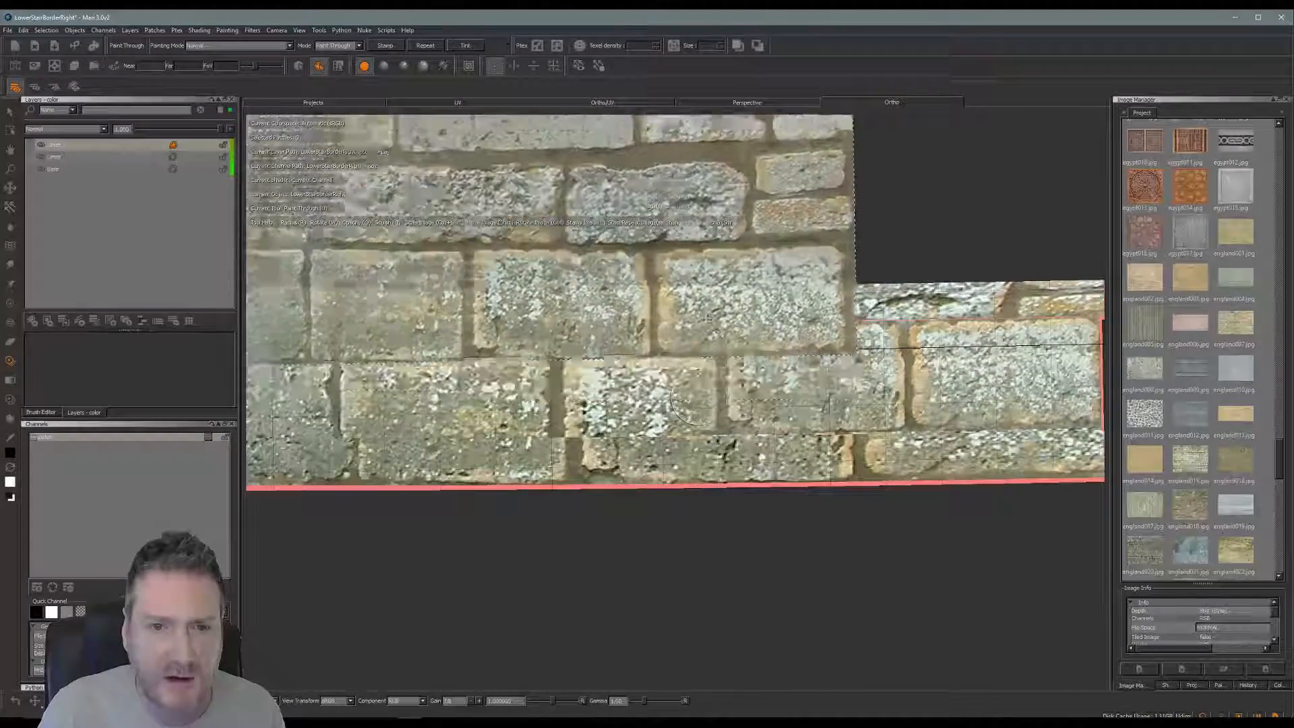
mouse_move(709, 318)
left_mouse_down("shift")
mouse_move(876, 319)
mouse_move(936, 391)
mouse_move(969, 406)
mouse_move(961, 415)
mouse_move(964, 398)
left_mouse_up("shift")
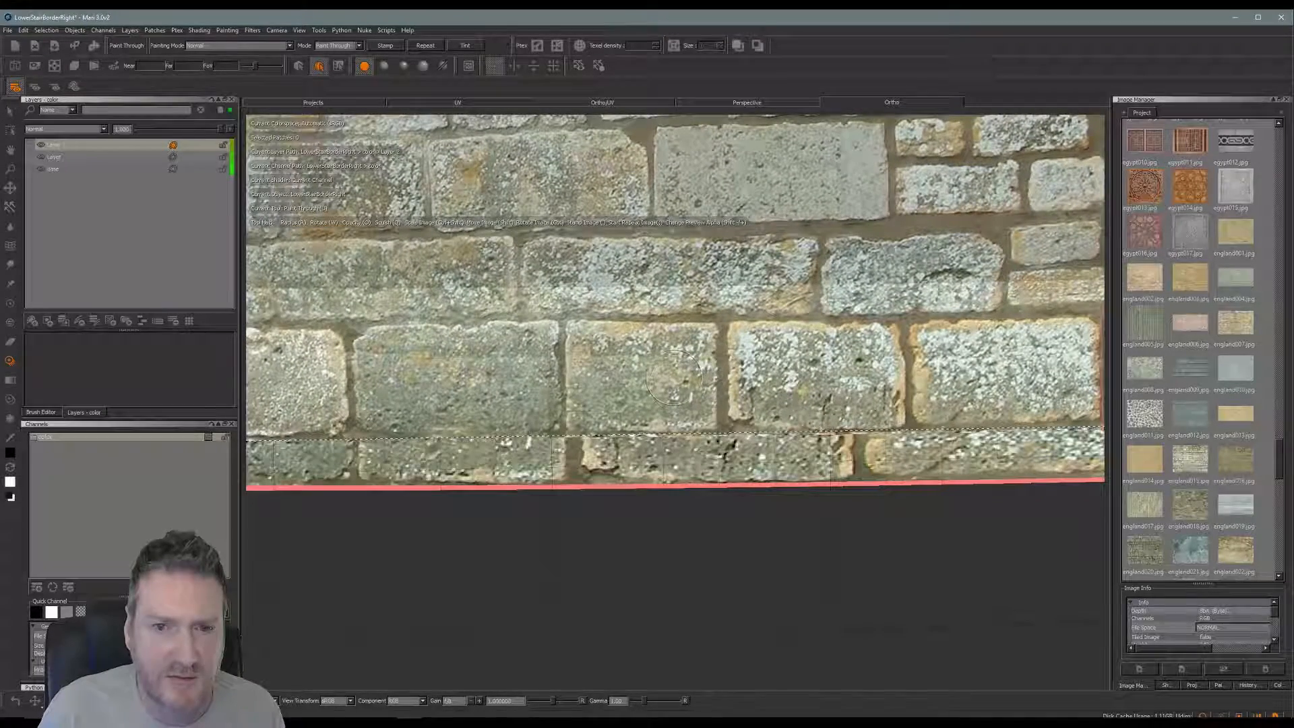
mouse_move(659, 372)
left_mouse_down()
mouse_move(694, 387)
mouse_move(698, 364)
mouse_move(657, 354)
mouse_move(664, 394)
left_mouse_up()
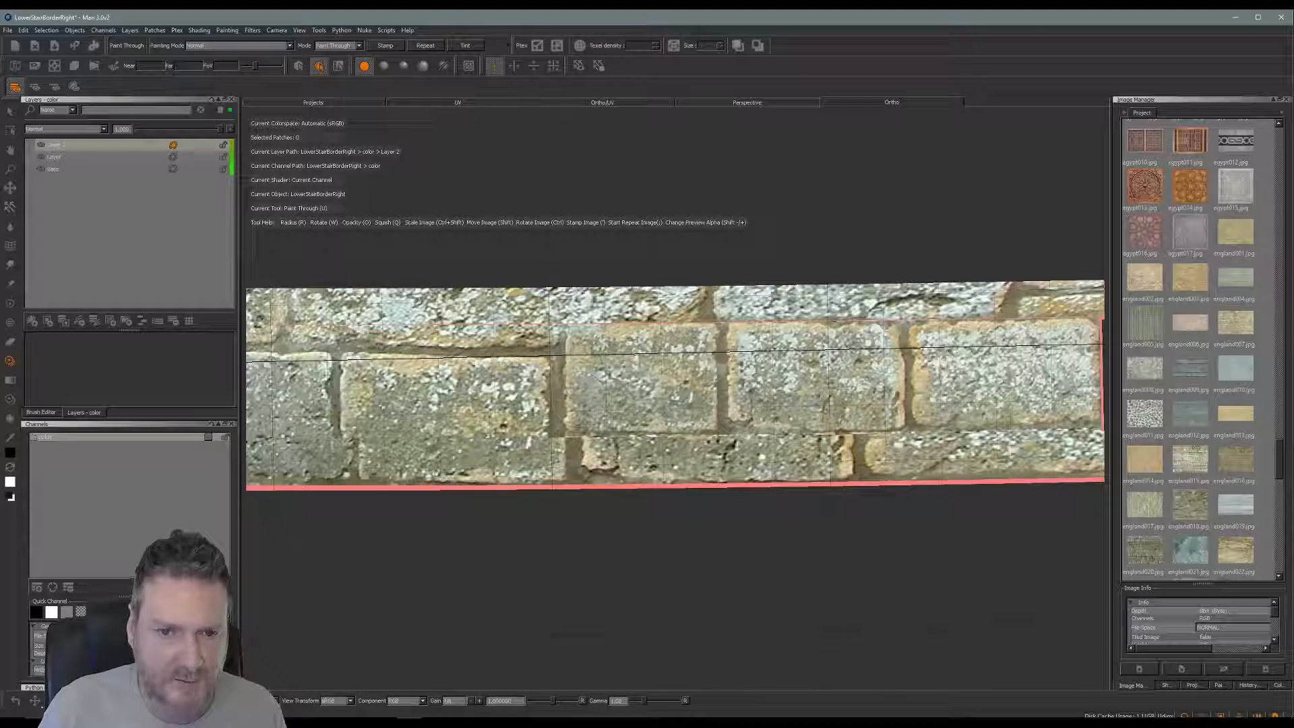
left_click_drag(722, 367, 723, 371)
mouse_move(561, 343)
left_mouse_down()
mouse_move(561, 357)
mouse_move(519, 342)
mouse_move(392, 344)
mouse_move(346, 394)
mouse_move(522, 423)
mouse_move(445, 397)
left_mouse_up()
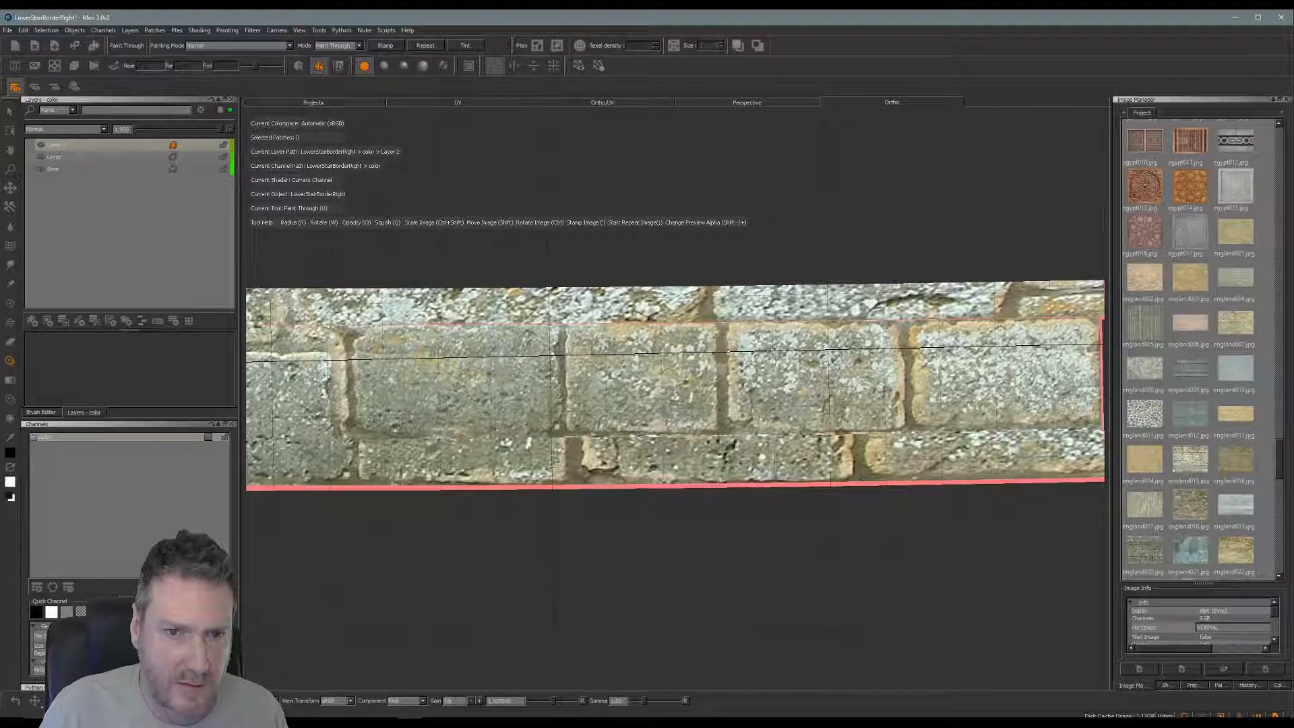
mouse_move(506, 405)
left_mouse_down()
mouse_move(530, 388)
mouse_move(536, 404)
mouse_move(586, 392)
left_mouse_up()
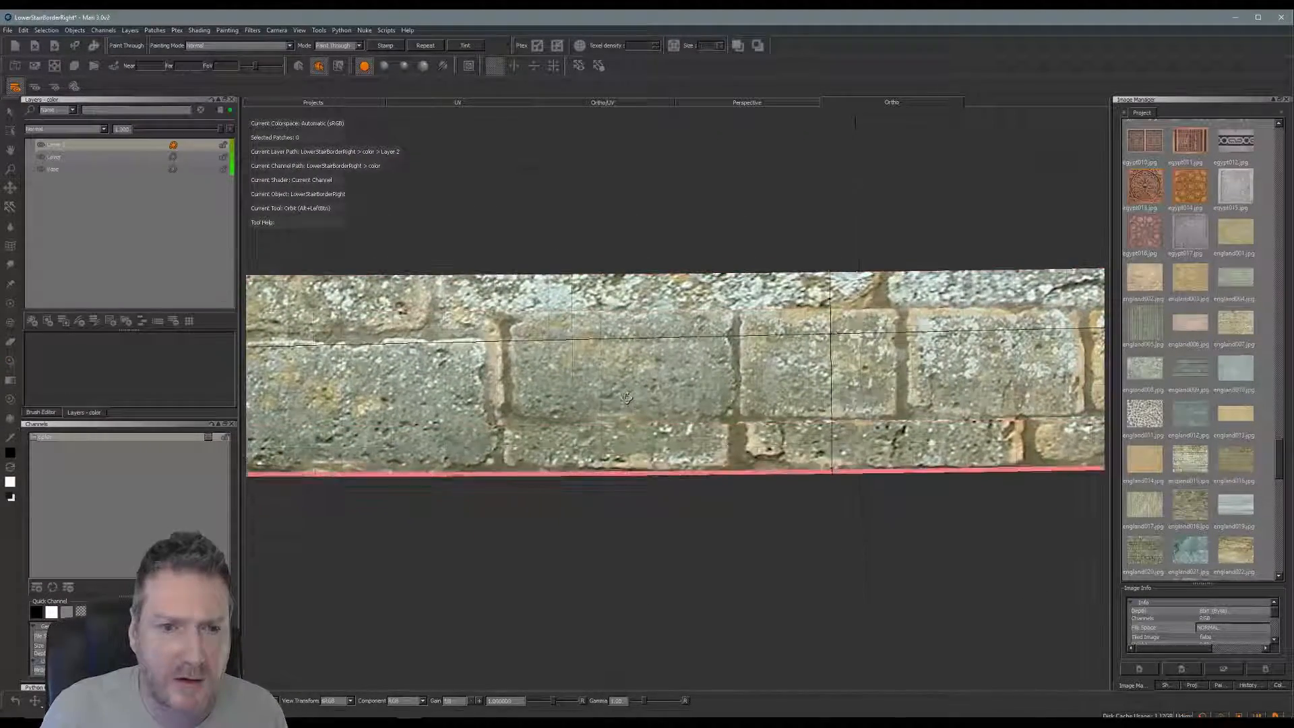
Overlap the image's grey-blue stone with the one already painted and paint the pitted stone beside it on the middle band
middle_click_drag(593, 391, 825, 393, "alt")
left_click_drag(825, 392, 785, 414, "alt")
left_click_drag(643, 426, 659, 401, "alt")
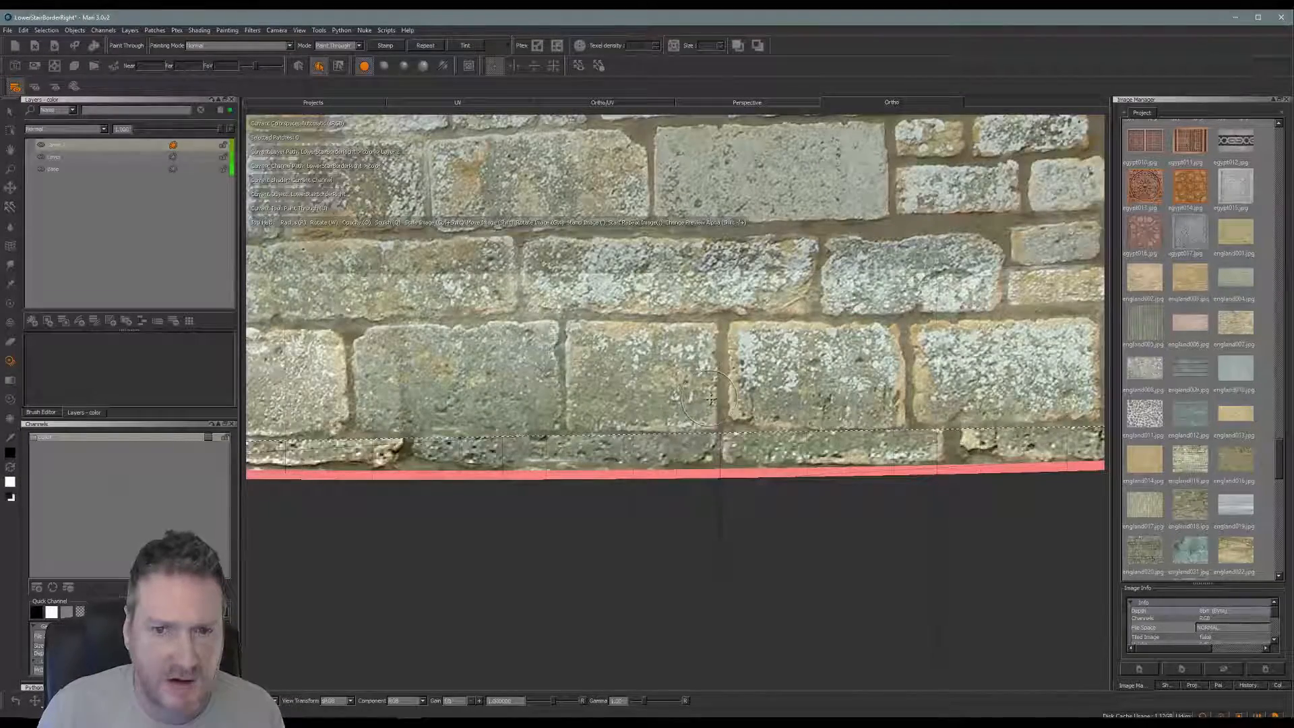
left_click_drag(688, 398, 697, 252, "shift")
mouse_move(476, 239)
left_mouse_down("shift")
mouse_move(538, 273)
mouse_move(580, 324)
mouse_move(724, 329)
mouse_move(820, 279)
mouse_move(850, 372)
left_mouse_up("shift")
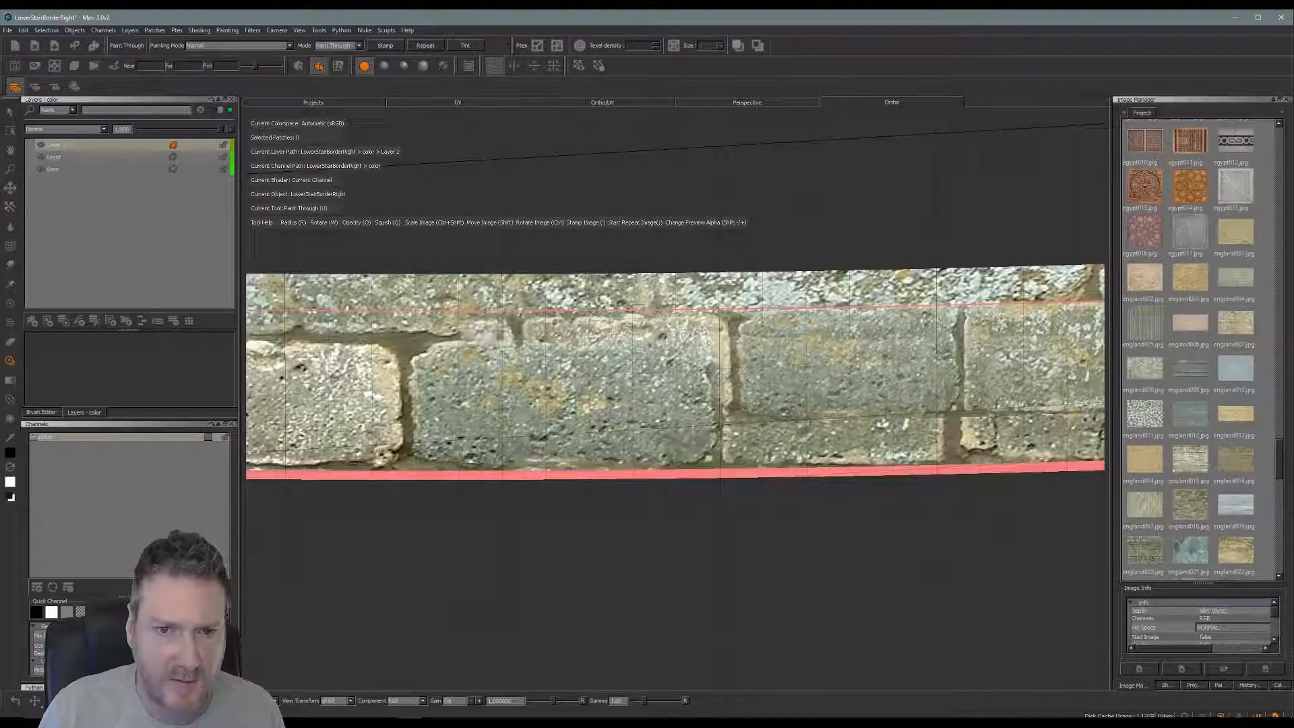
left_click_drag(587, 409, 504, 407)
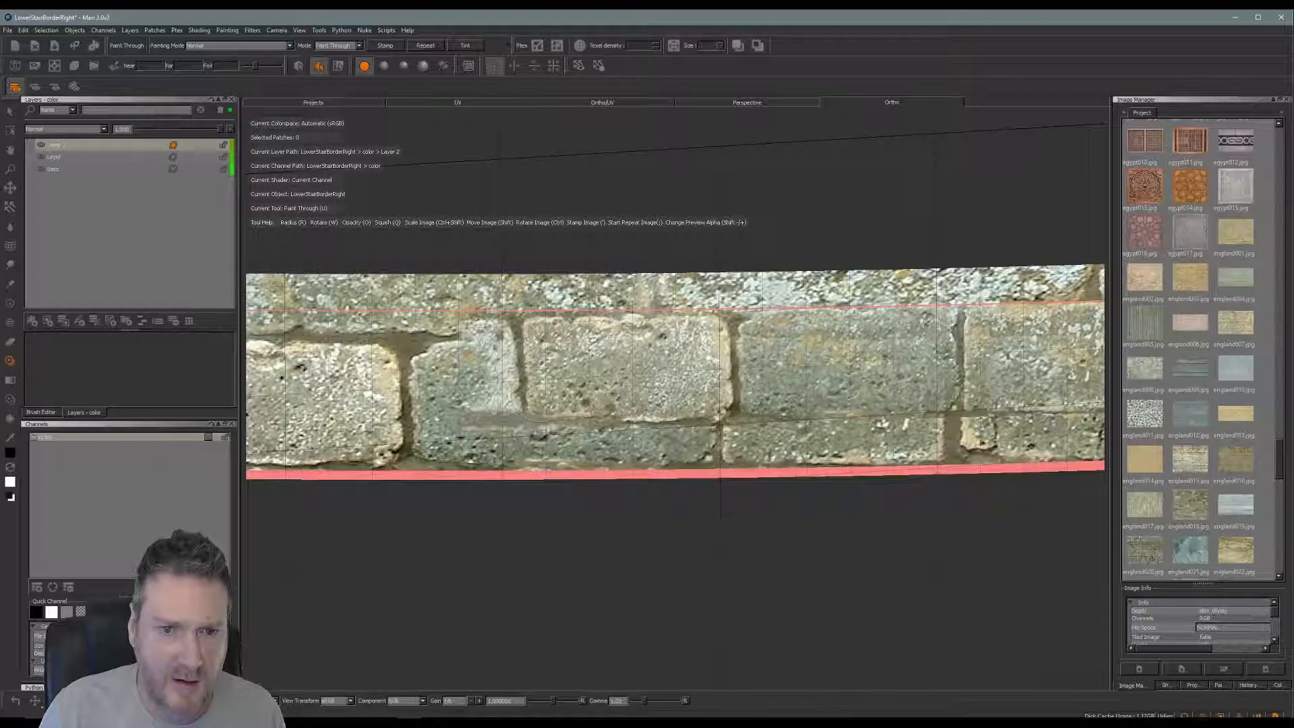
left_click_drag(539, 394, 606, 388)
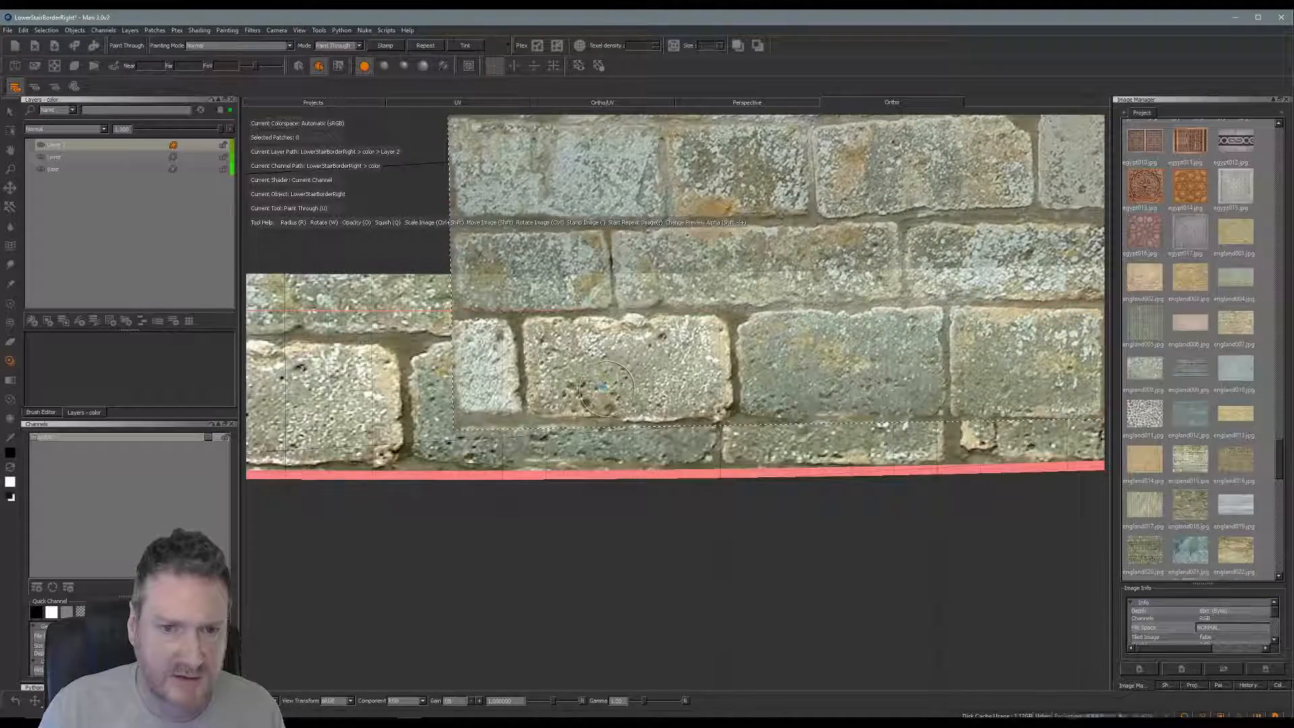
Shift the image to its right-hand stones and paint a white lichen-covered stone and its left neighbour along the middle band
mouse_move(574, 394)
middle_mouse_down("alt")
mouse_move(854, 391)
mouse_move(843, 391)
middle_mouse_up("alt")
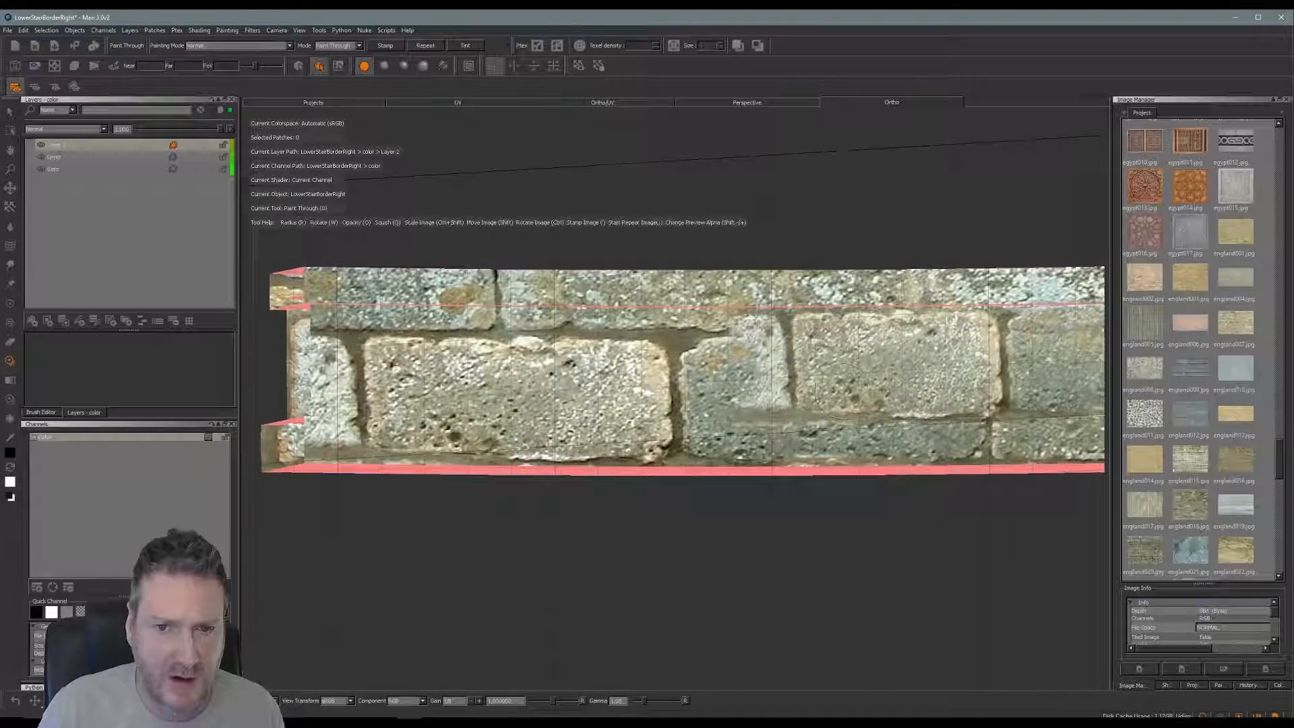
left_click_drag(838, 390, 735, 415, "alt")
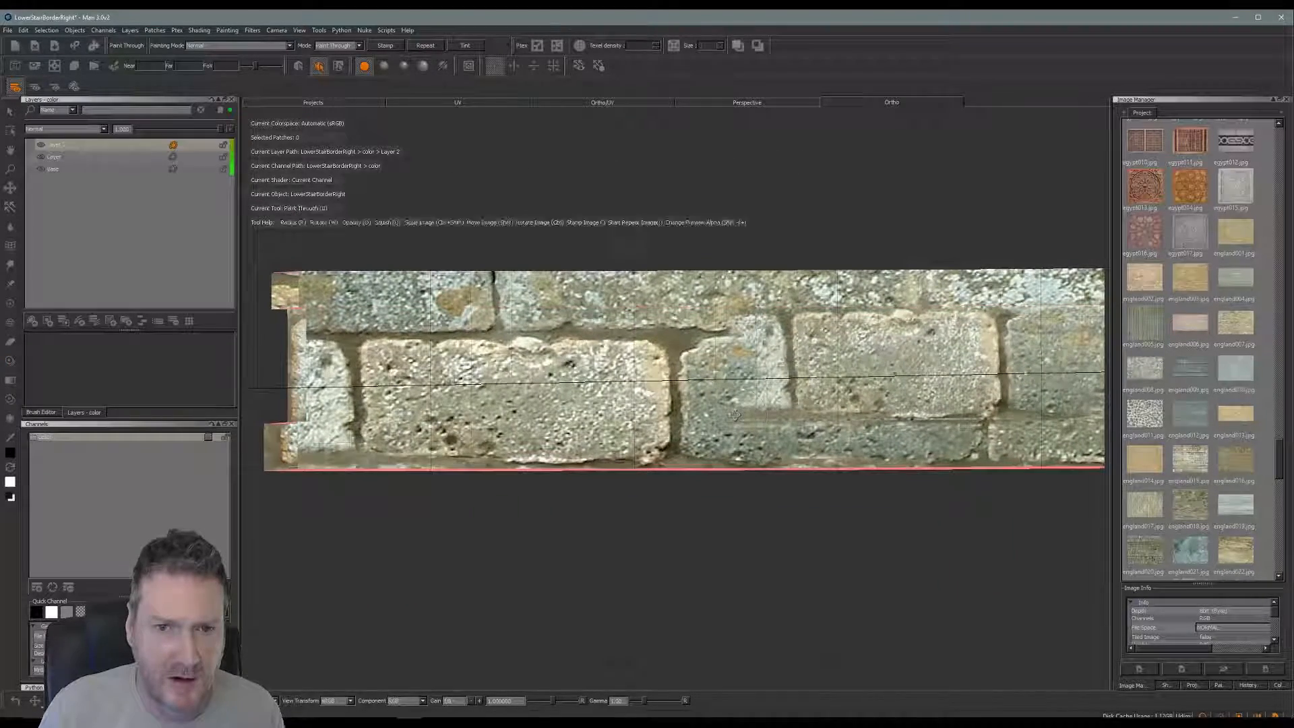
left_click_drag(927, 376, 502, 375, "shift")
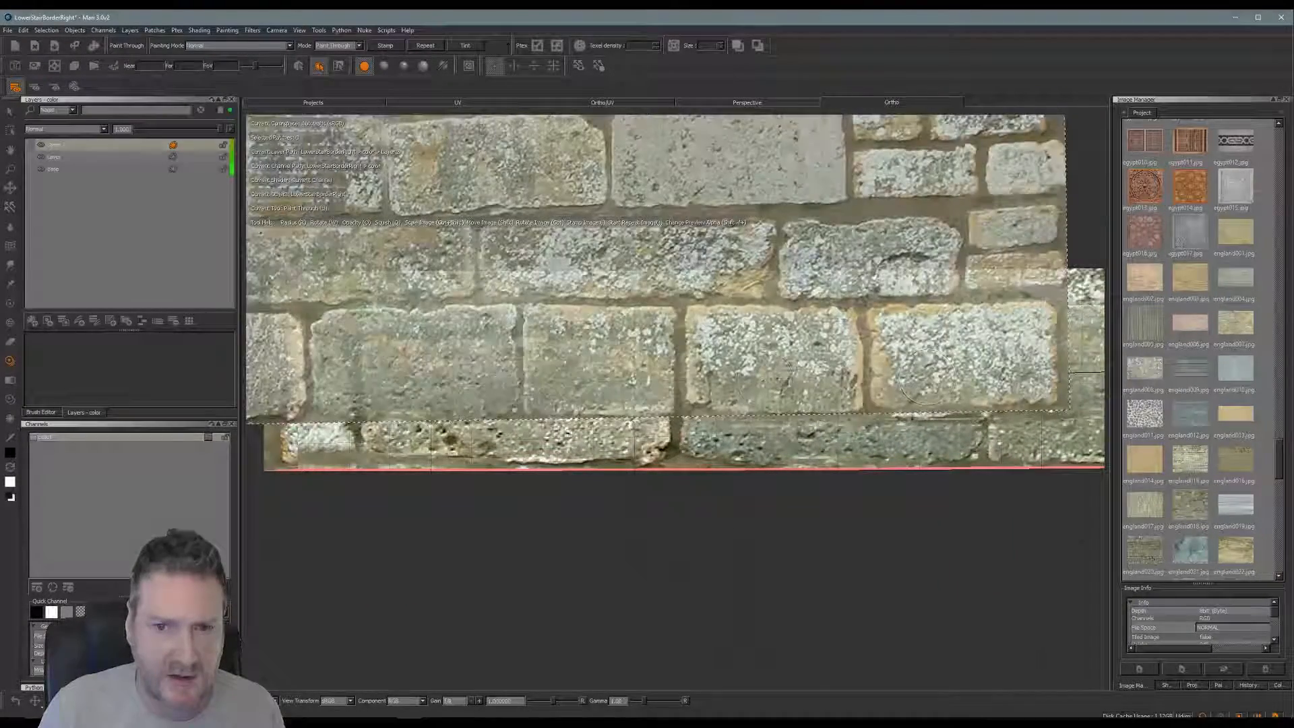
mouse_move(926, 390)
left_mouse_down("shift")
mouse_move(761, 376)
mouse_move(758, 350)
left_mouse_up("shift")
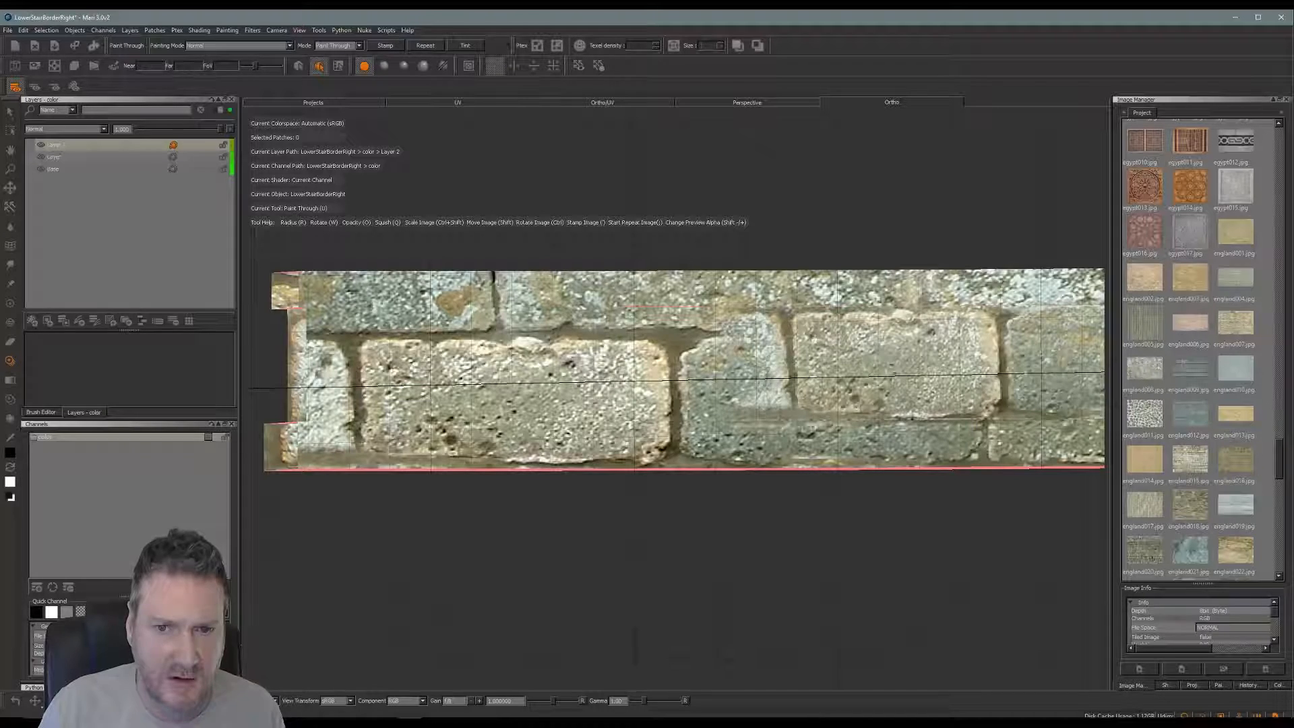
mouse_move(670, 388)
left_mouse_down()
mouse_move(645, 399)
mouse_move(694, 347)
left_mouse_up()
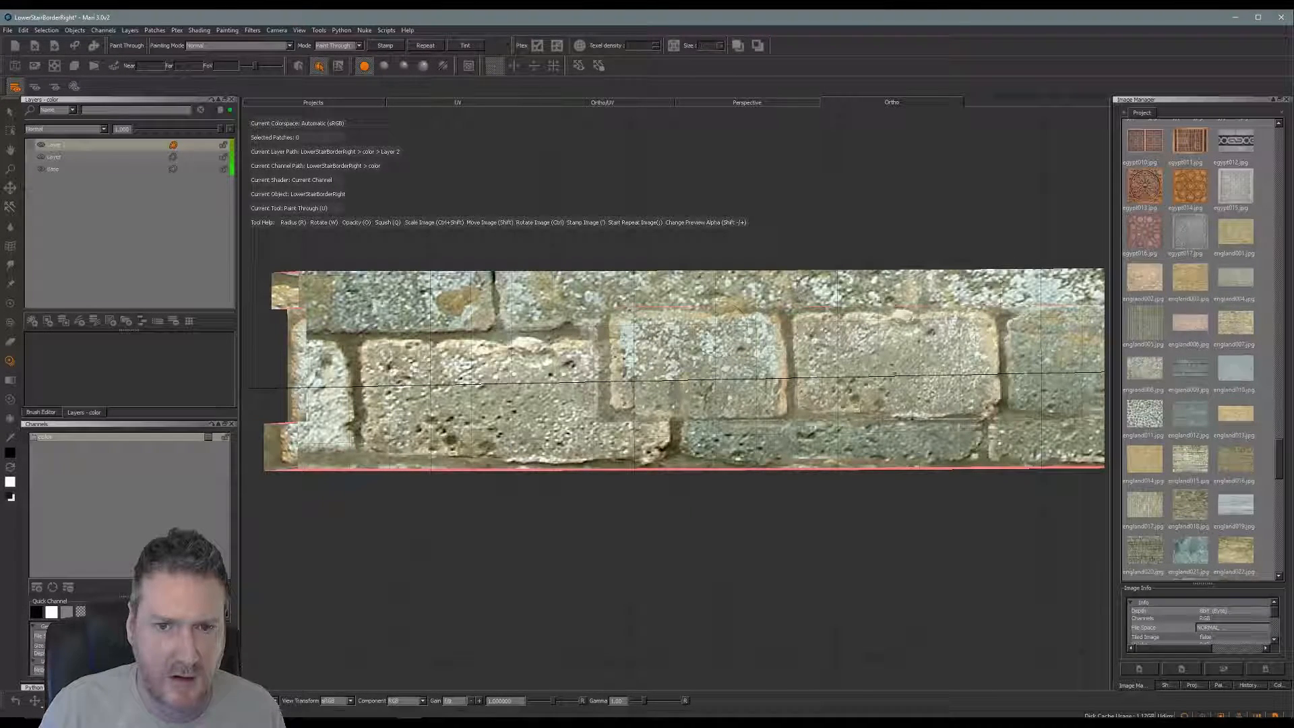
left_click_drag(578, 345, 471, 337)
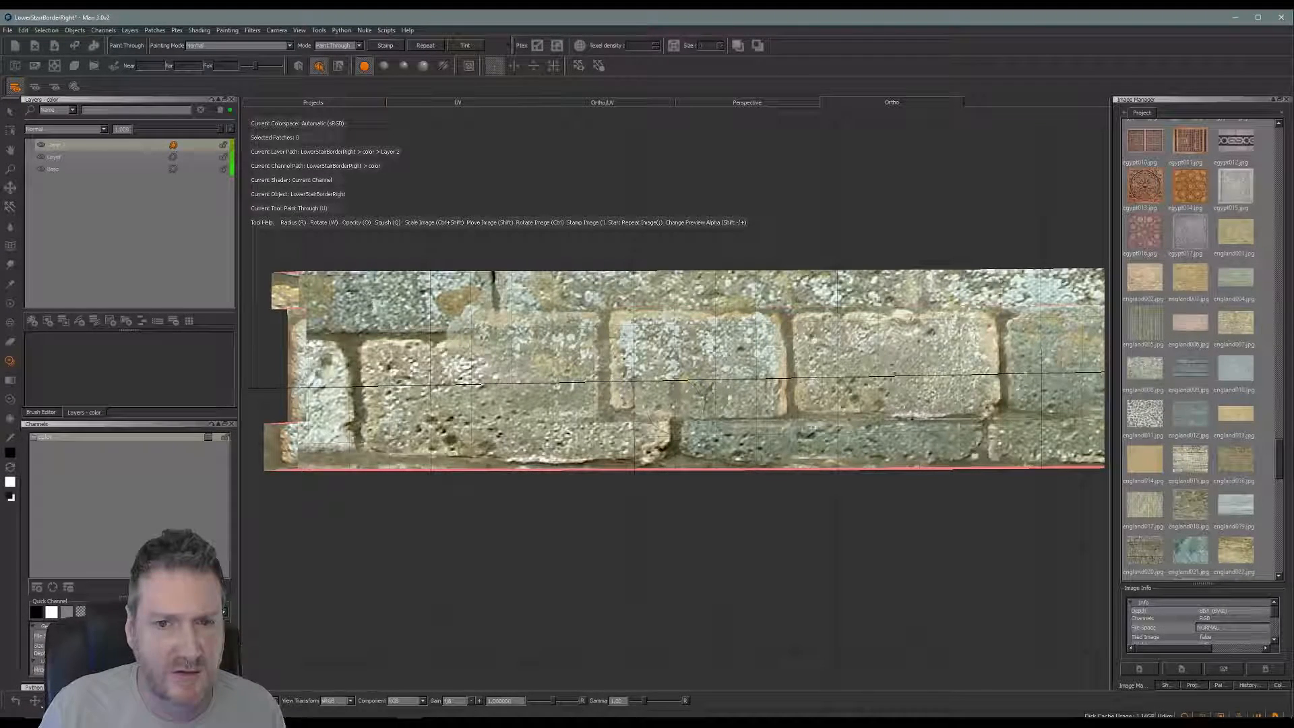
Realign the image with the last painted stones and paint the grey-blue stone at the left end of the middle band
key("b")
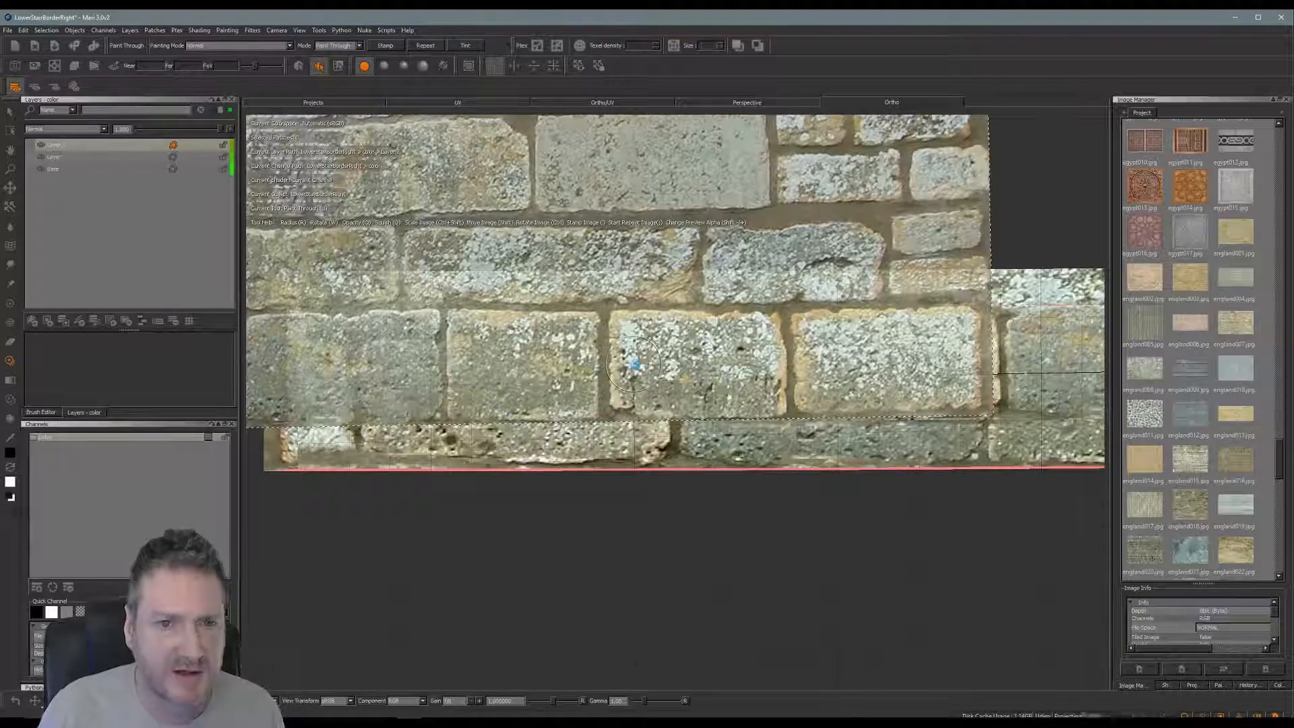
left_click_drag(606, 377, 602, 383, "alt")
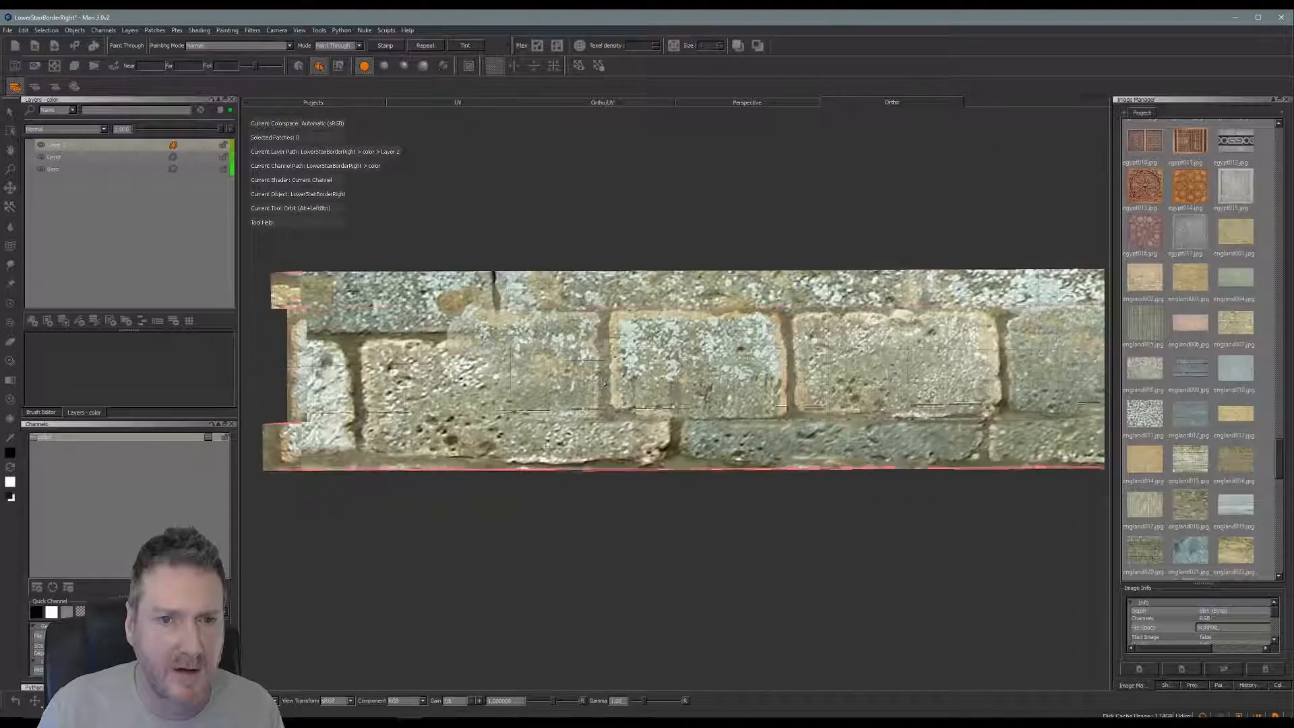
mouse_move(601, 382)
middle_mouse_down("alt")
mouse_move(721, 386)
mouse_move(687, 387)
middle_mouse_up("alt")
key("u")
mouse_move(573, 392)
left_mouse_down("shift")
mouse_move(569, 302)
mouse_move(694, 375)
mouse_move(559, 260)
mouse_move(529, 285)
mouse_move(672, 317)
mouse_move(652, 416)
left_mouse_up("shift")
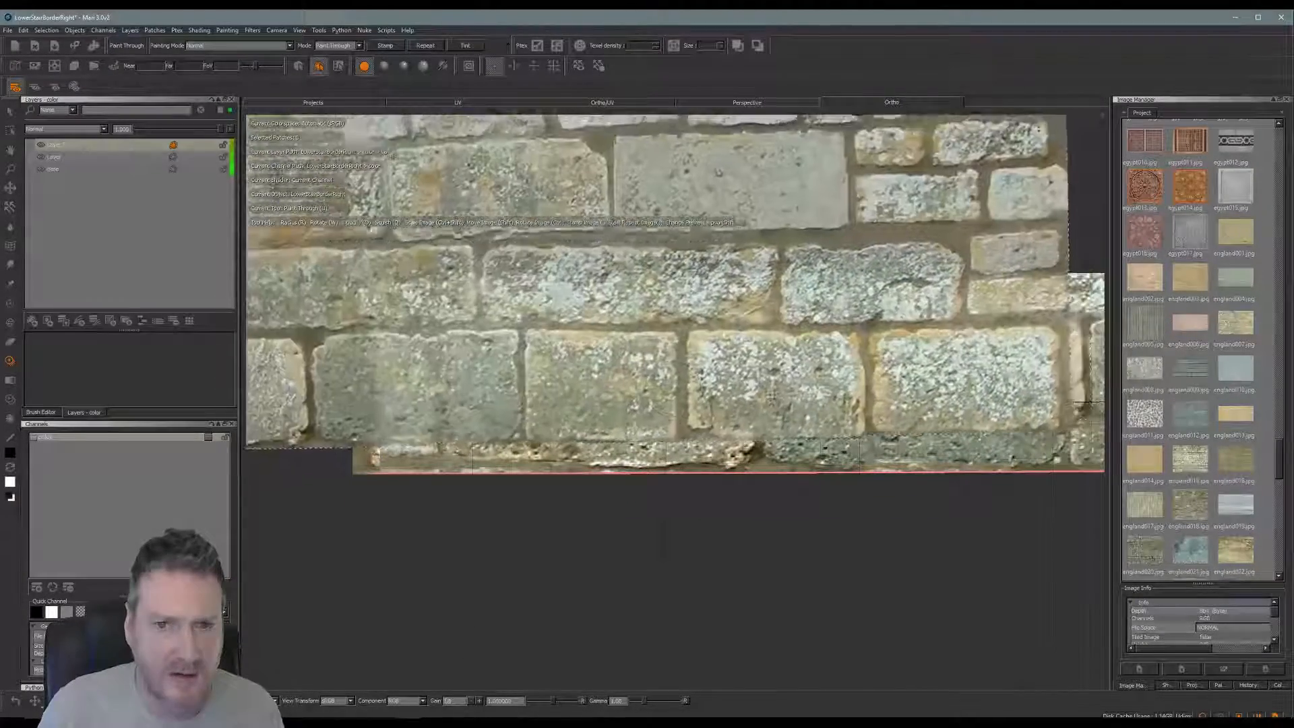
left_click_drag(773, 397, 781, 381, "shift")
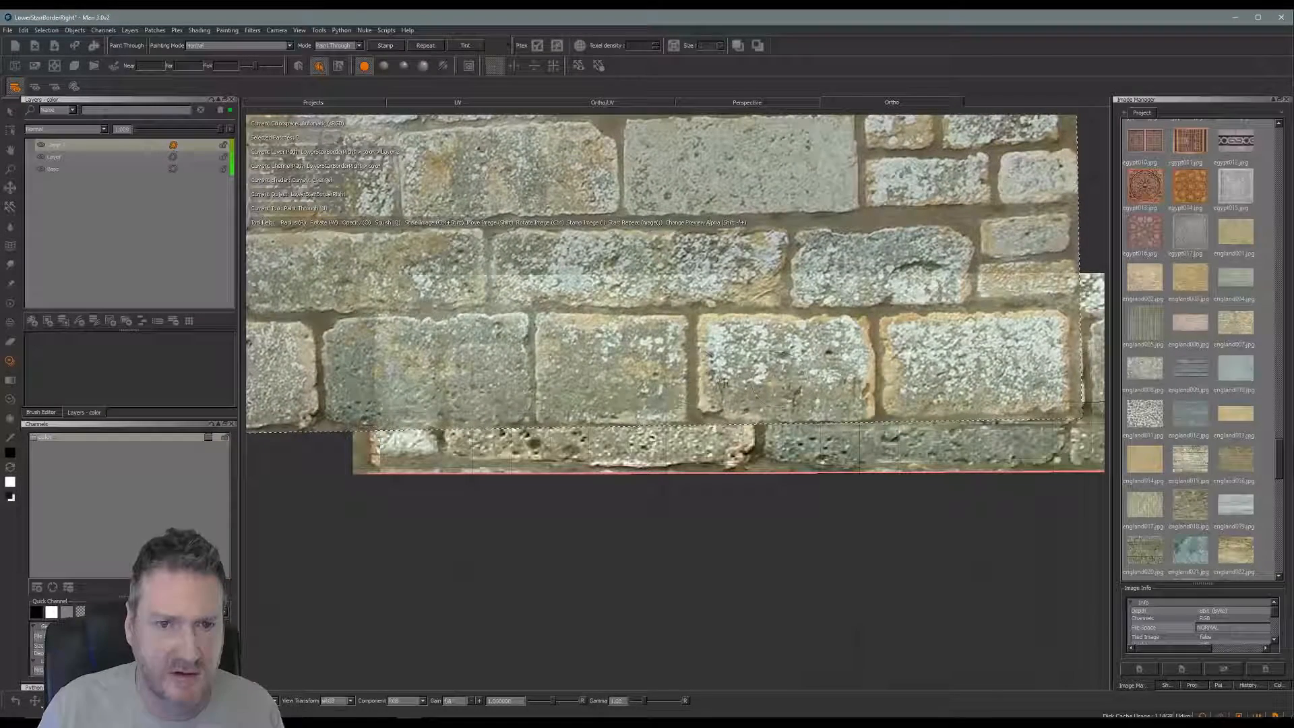
left_click_drag(644, 353, 566, 344)
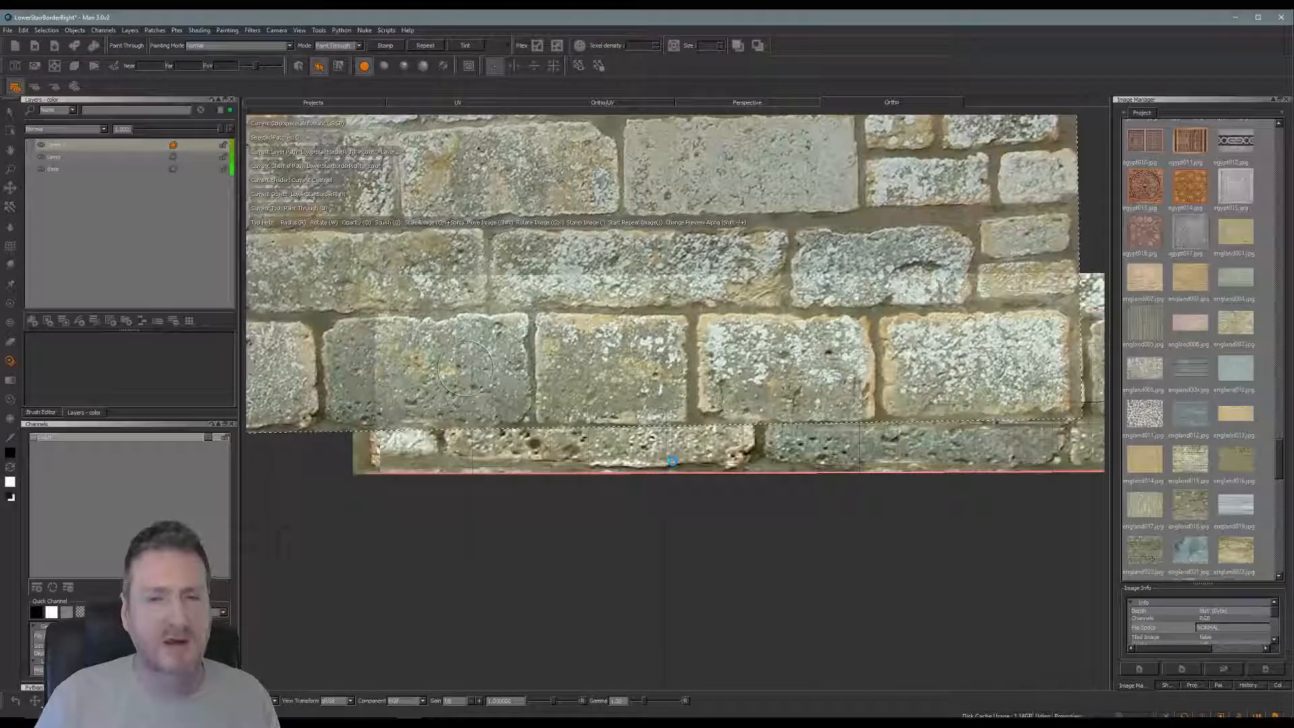
Bring the border's left end into view and move the image so its row of small lichen-covered stones covers the lower ledge
mouse_move(775, 512)
left_mouse_down("alt")
mouse_move(719, 540)
mouse_move(774, 519)
mouse_move(719, 523)
mouse_move(748, 523)
mouse_move(668, 445)
mouse_move(658, 459)
mouse_move(676, 479)
mouse_move(615, 467)
mouse_move(906, 443)
mouse_move(447, 520)
mouse_move(595, 484)
left_mouse_up("alt")
left_click_drag(594, 484, 732, 477, "alt+shift")
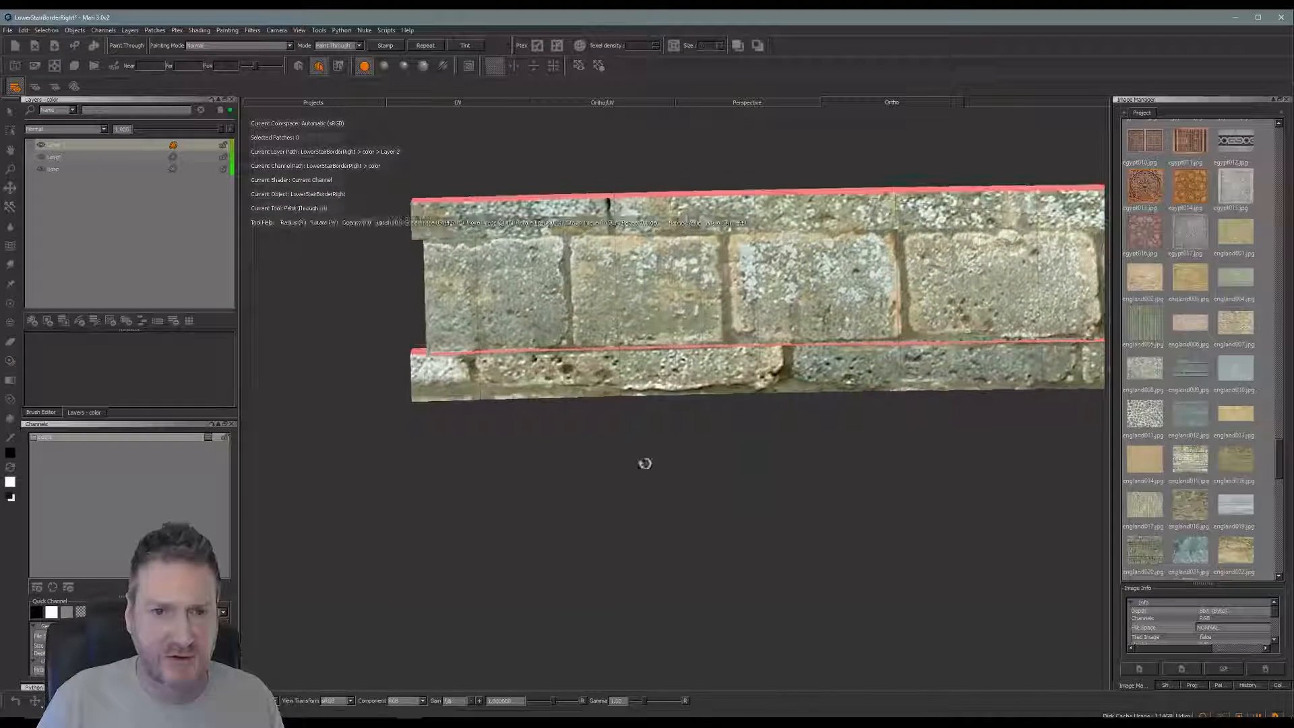
left_click_drag(645, 464, 662, 472, "alt")
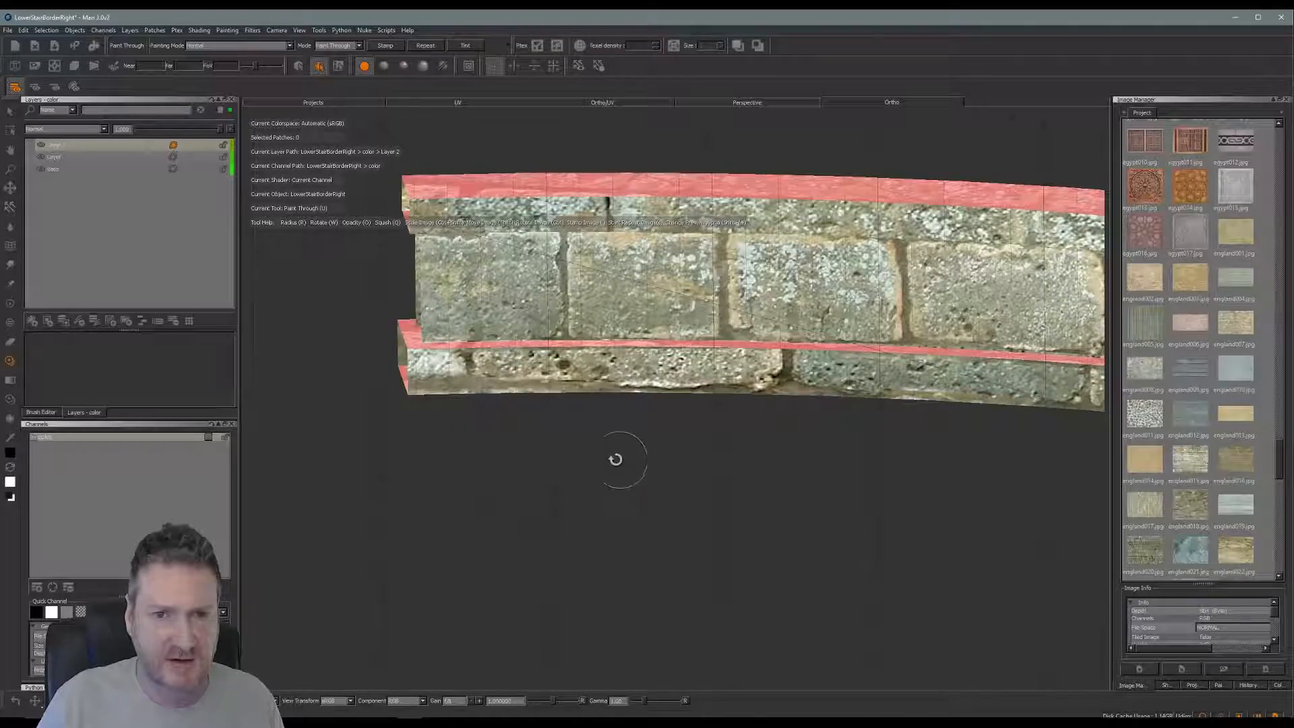
key("shift+plus")
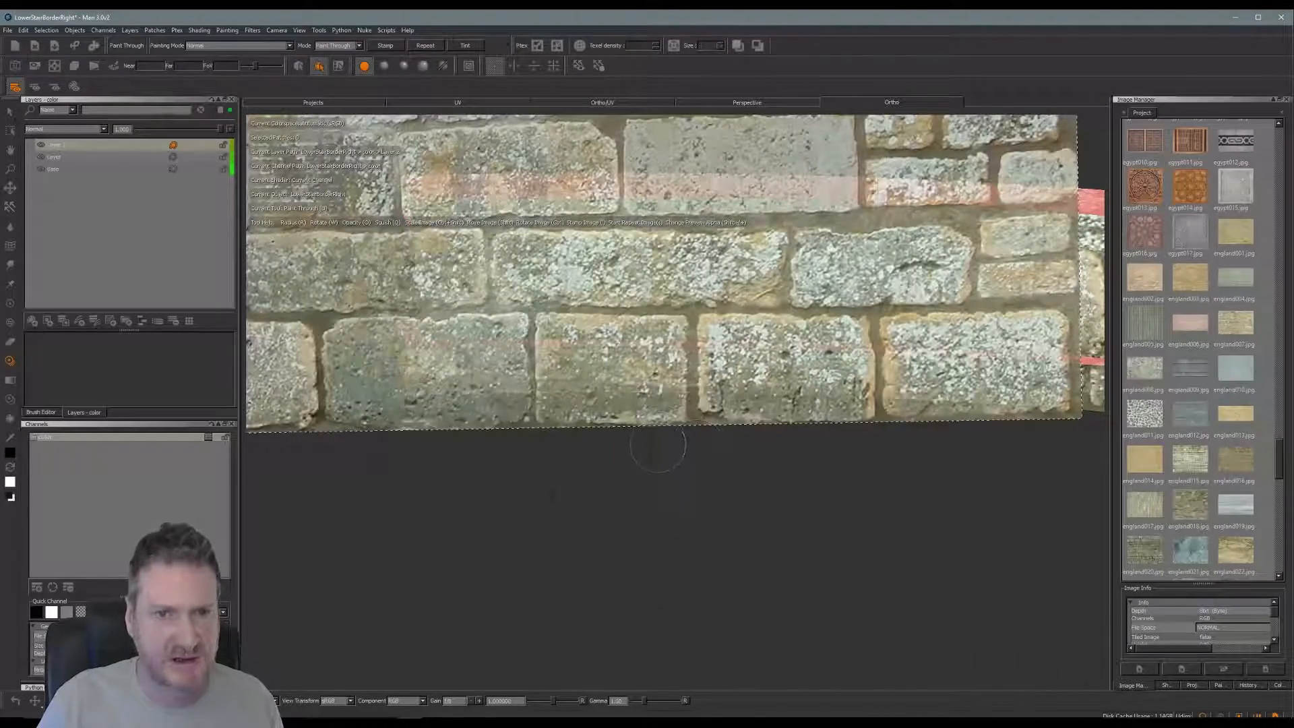
mouse_move(653, 375)
left_mouse_down("shift")
mouse_move(734, 585)
mouse_move(767, 569)
mouse_move(771, 613)
mouse_move(750, 497)
mouse_move(732, 614)
left_mouse_up("shift")
left_click_drag(711, 485, 678, 401, "shift")
mouse_move(705, 152)
left_mouse_down("shift")
mouse_move(674, 618)
mouse_move(660, 511)
mouse_move(647, 556)
mouse_move(626, 472)
left_mouse_up("shift")
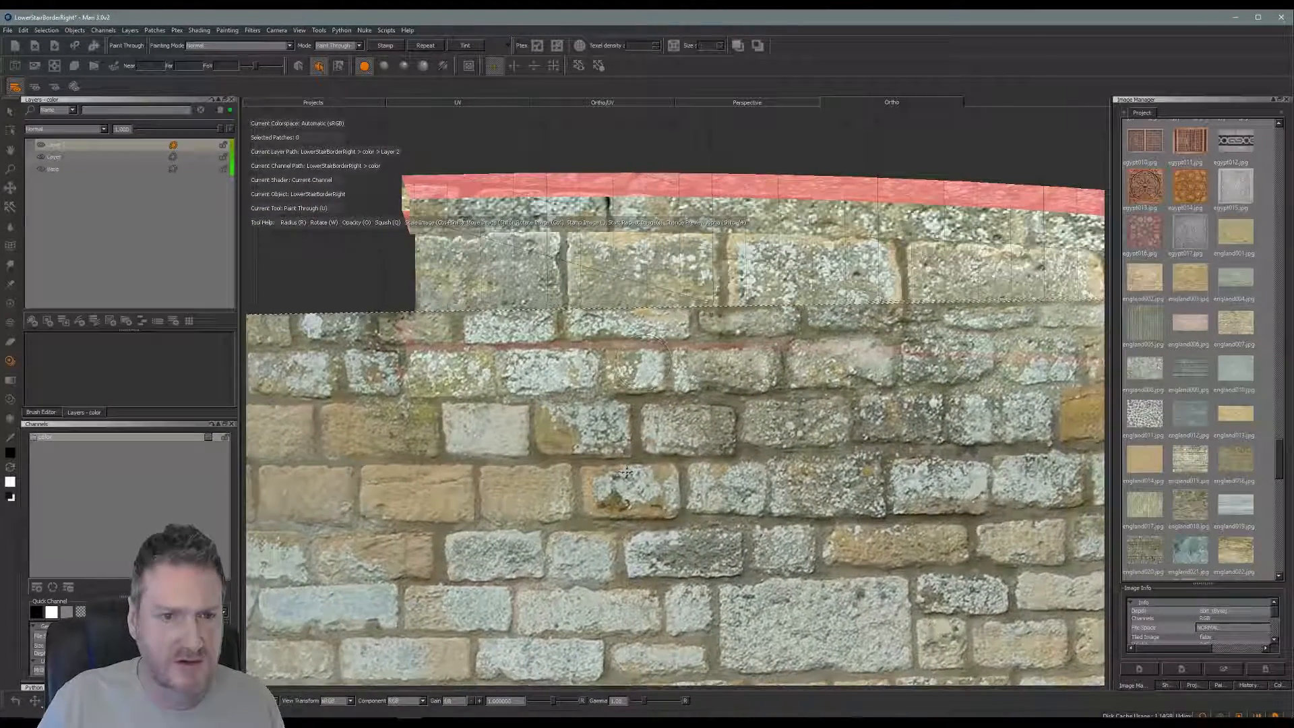
Paint the small lichen-covered stones through onto the lower ledge from its left end up to the brown pitted stone
left_click_drag(472, 376, 452, 375)
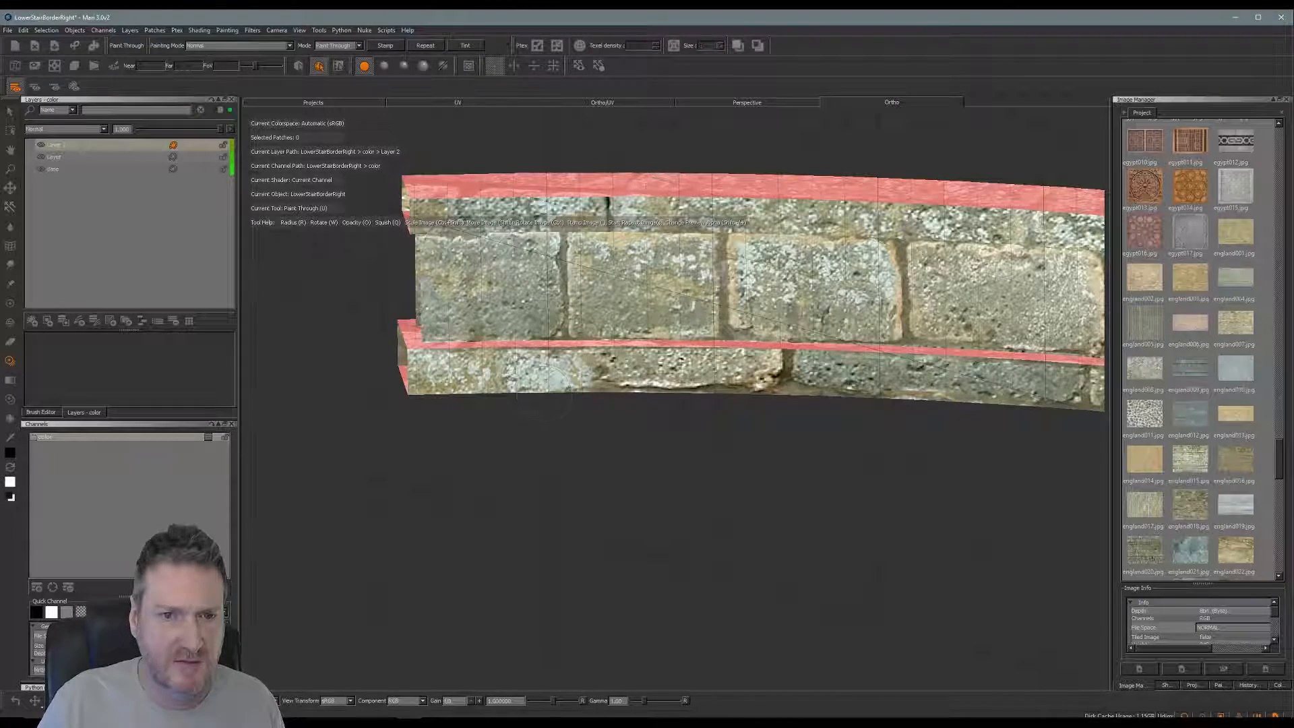
left_click_drag(494, 377, 482, 366)
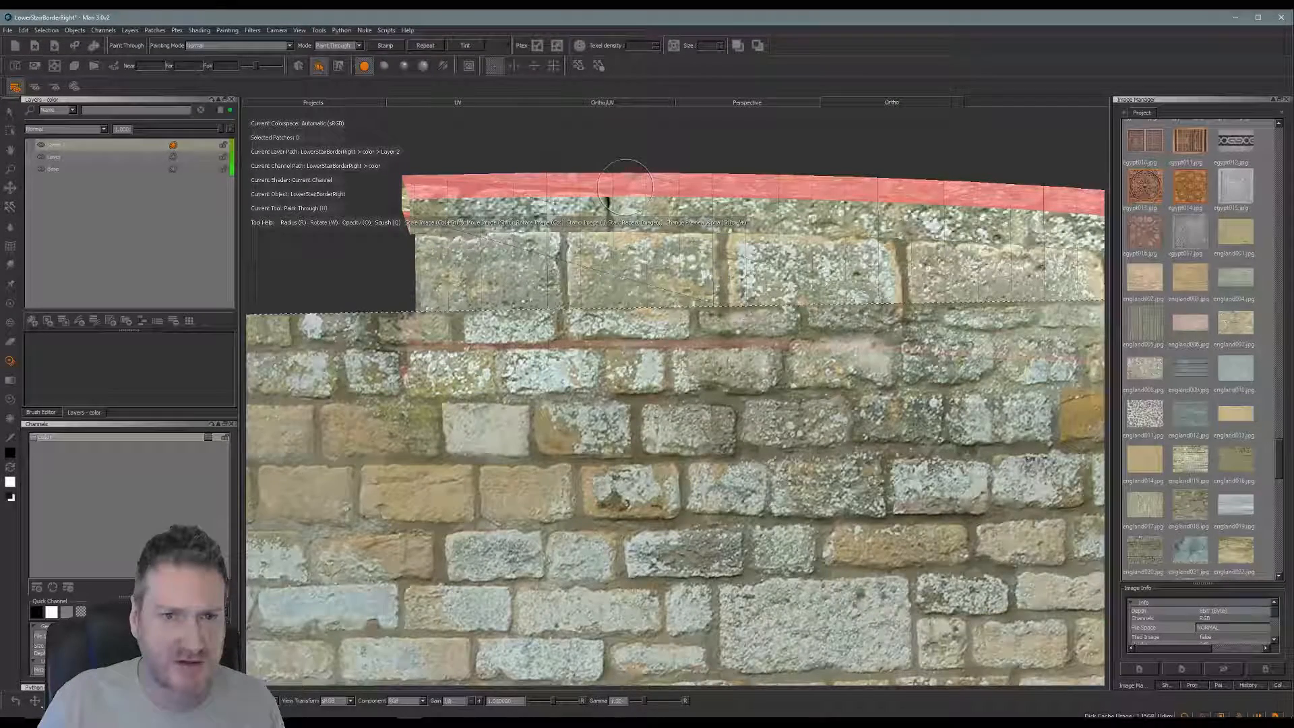
left_click_drag(535, 401, 498, 403)
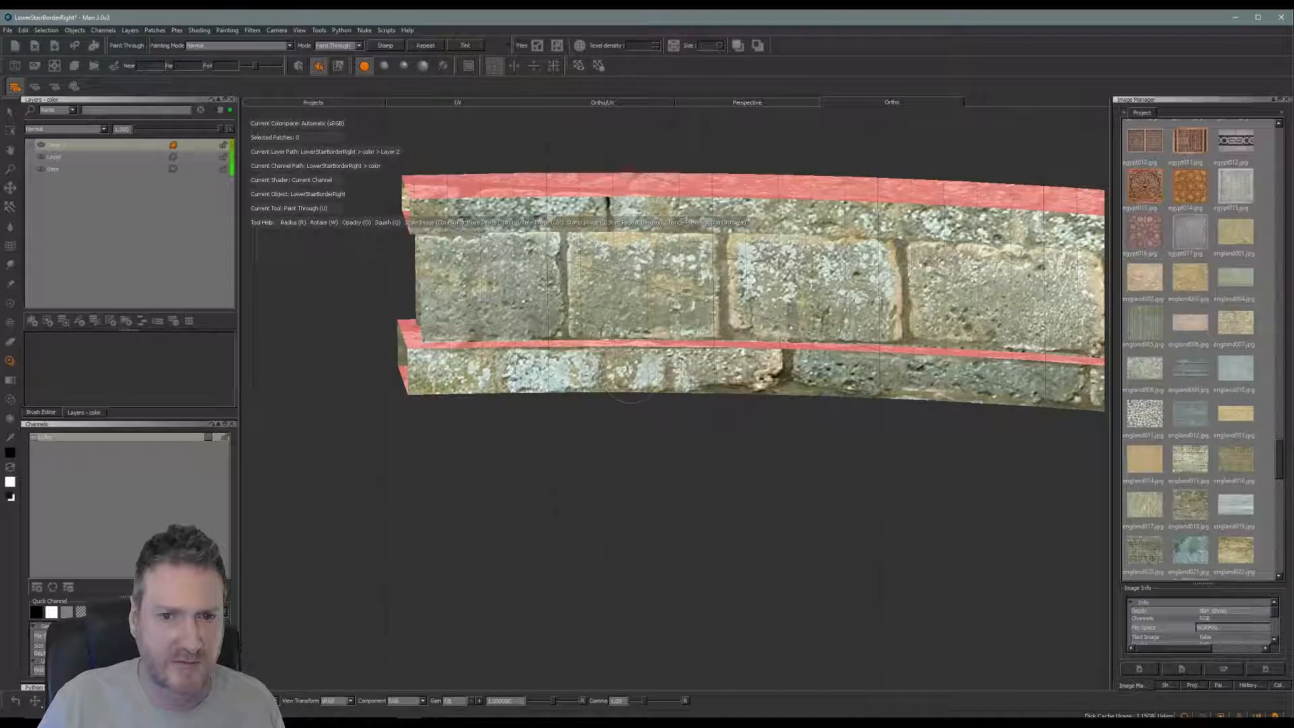
left_click_drag(631, 376, 641, 390)
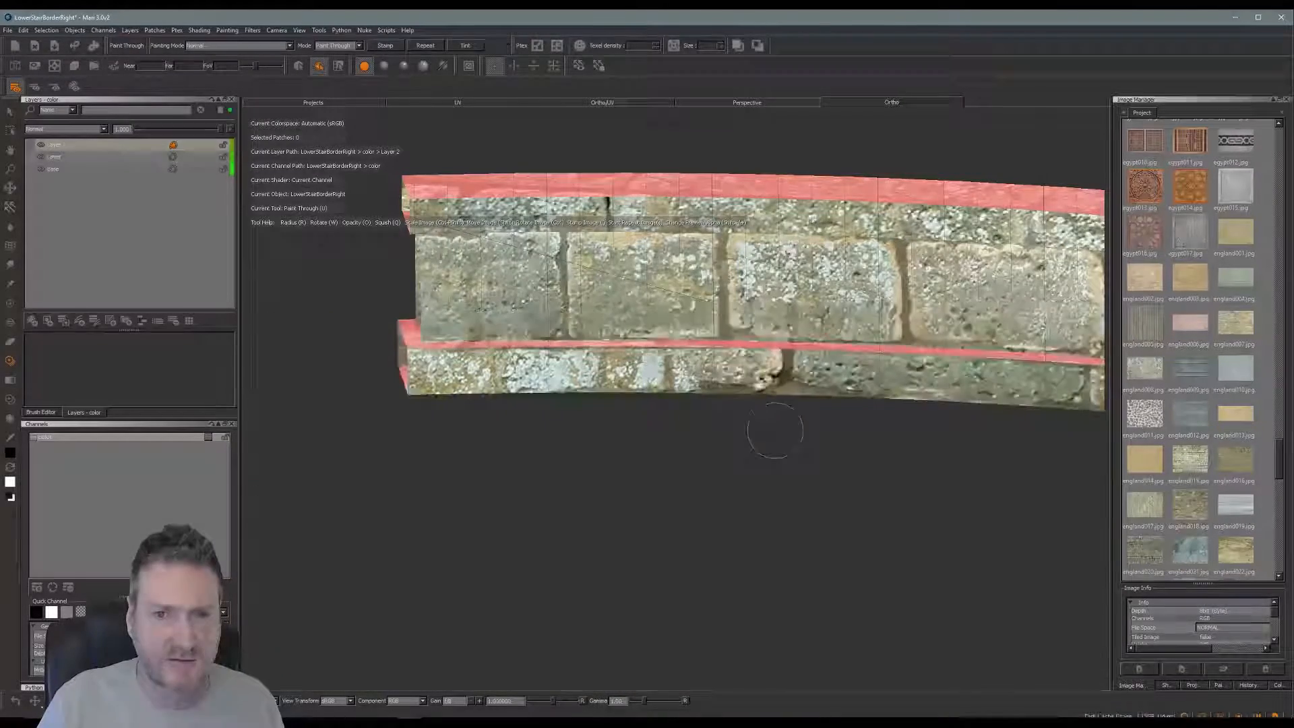
Shift the image over the next stretch of the lower ledge and paint small stones rightward from the brown pitted stone
left_click_drag(826, 431, 840, 422, "alt")
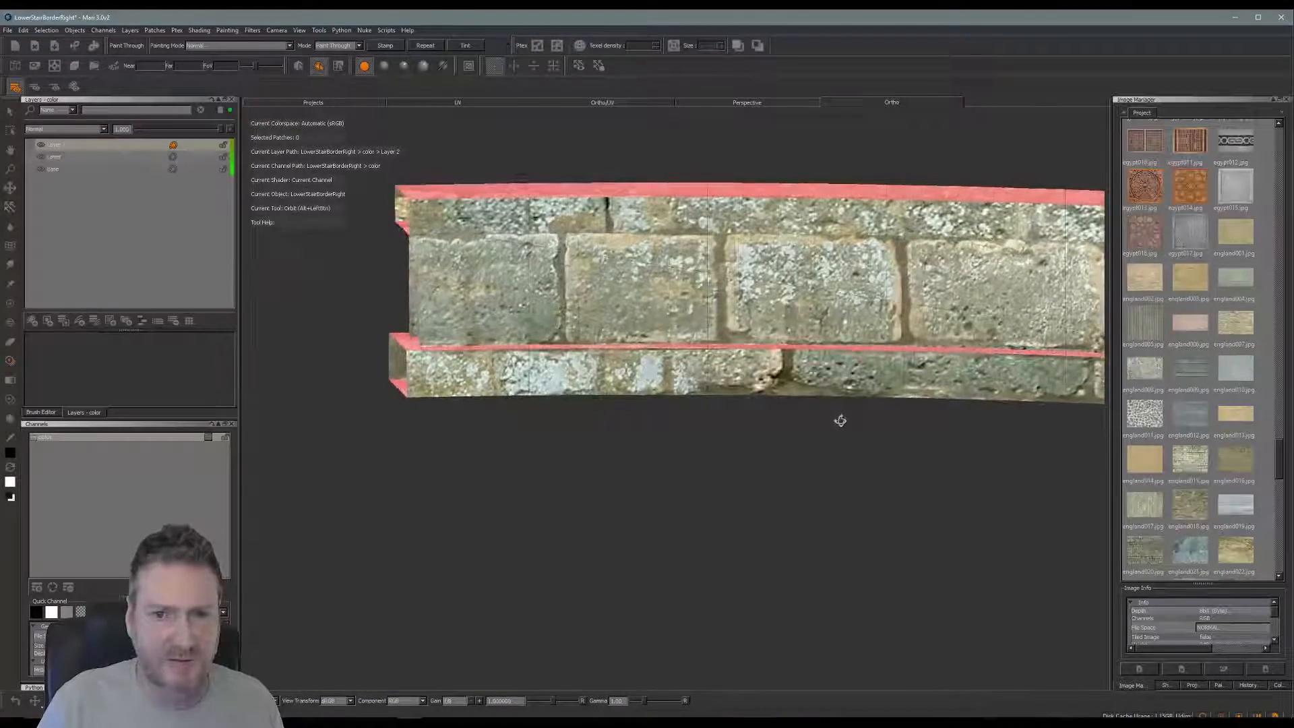
middle_click_drag(749, 401, 529, 409, "alt")
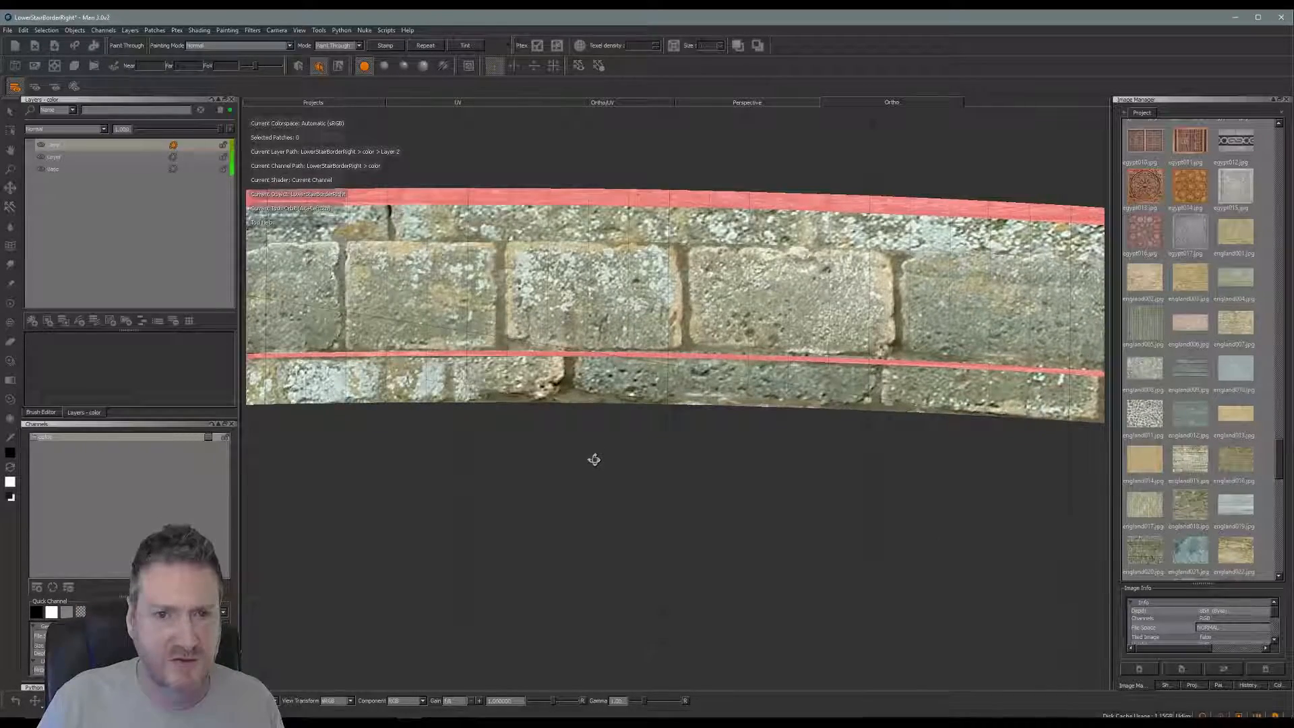
key("t")
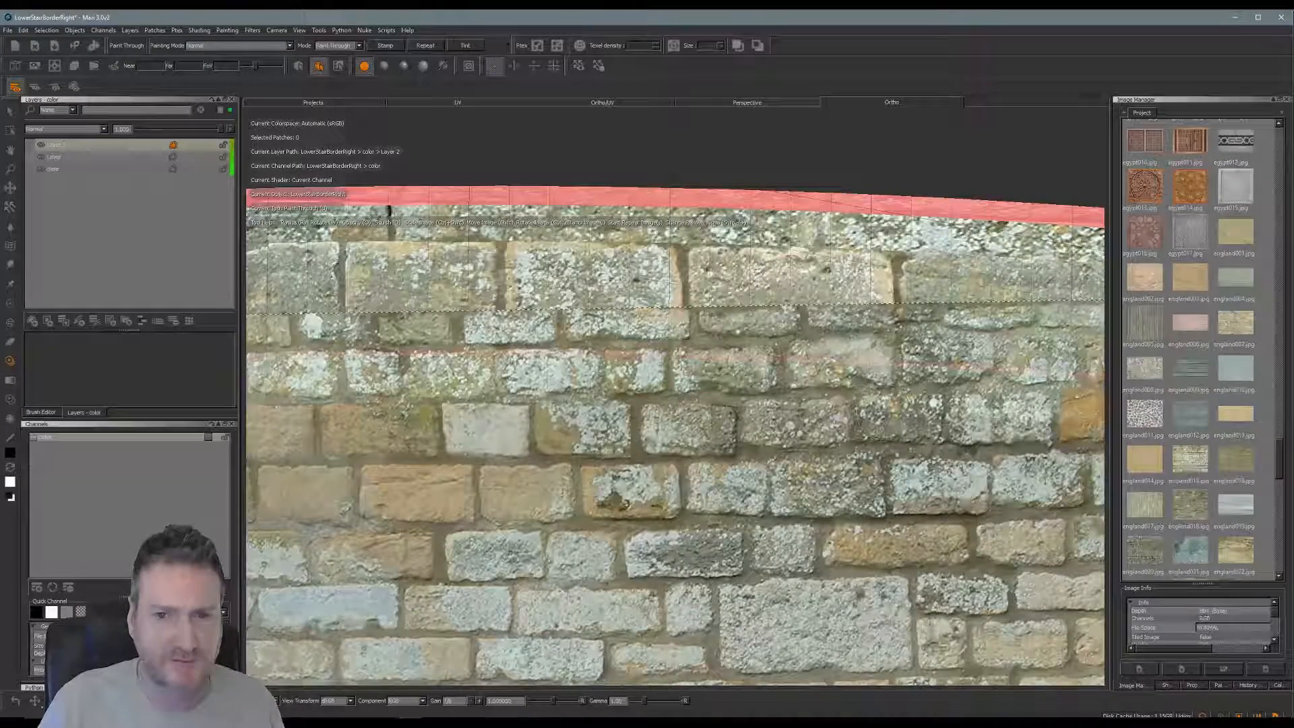
left_click_drag(1033, 422, 1007, 432, "ctrl")
mouse_move(806, 432)
left_mouse_down("shift")
mouse_move(811, 532)
mouse_move(814, 434)
mouse_move(839, 441)
left_mouse_up("shift")
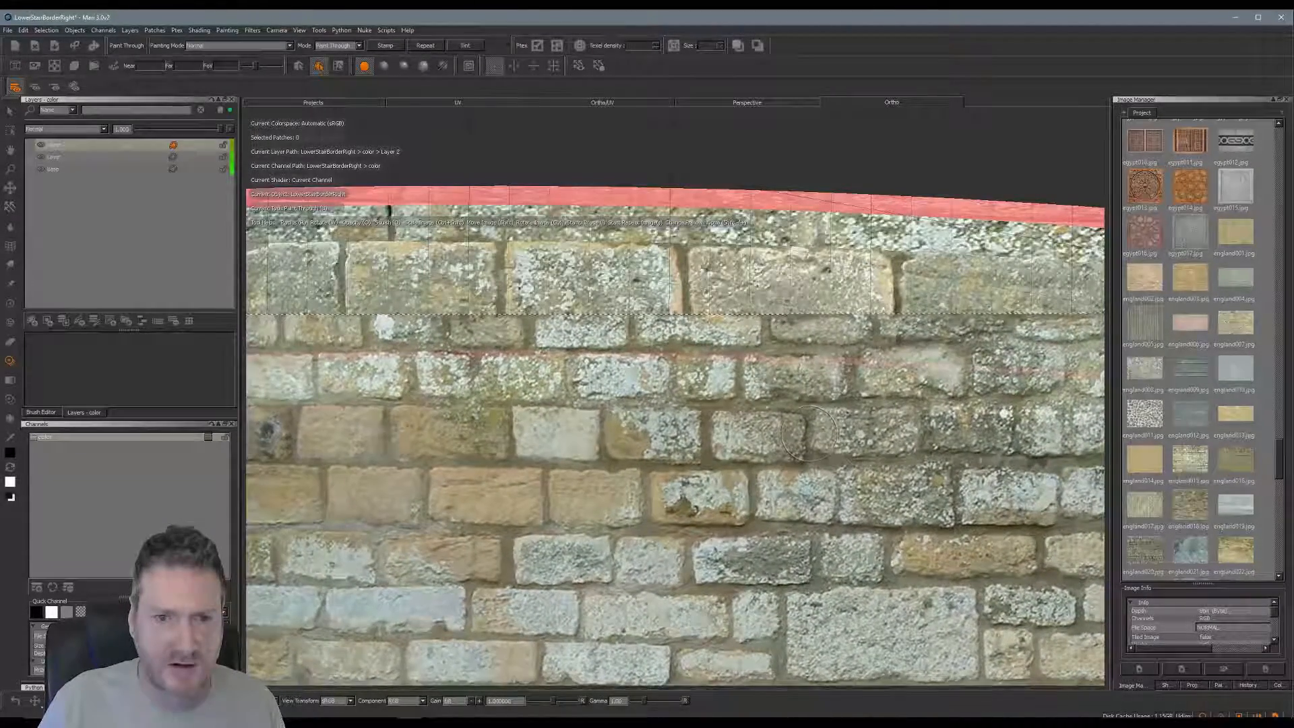
left_click(839, 441)
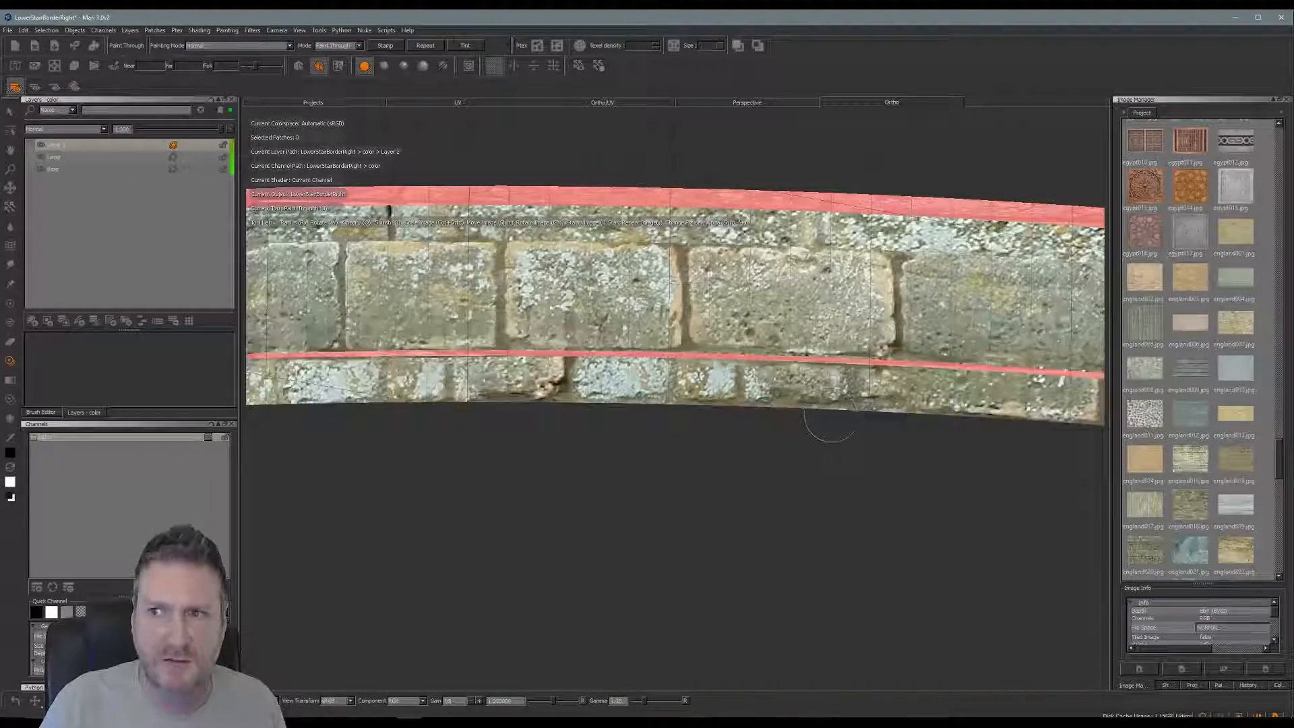
Realign the image's small-stone row with the stones already painted and continue the row rightward along the middle of the lower ledge
mouse_move(829, 418)
left_mouse_down("alt")
mouse_move(667, 418)
mouse_move(689, 400)
mouse_move(514, 427)
left_mouse_up("alt")
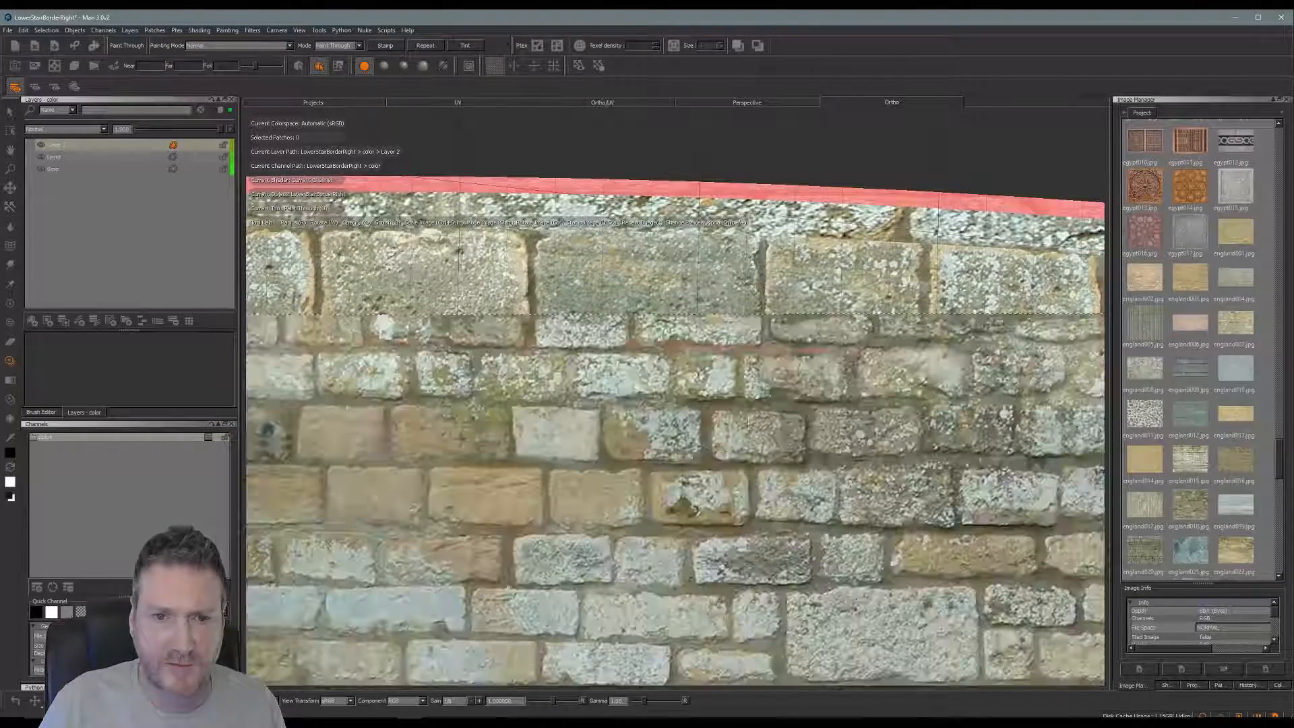
mouse_move(647, 384)
left_mouse_down("shift")
mouse_move(568, 382)
mouse_move(529, 463)
mouse_move(506, 437)
mouse_move(497, 373)
mouse_move(510, 357)
left_mouse_up("shift")
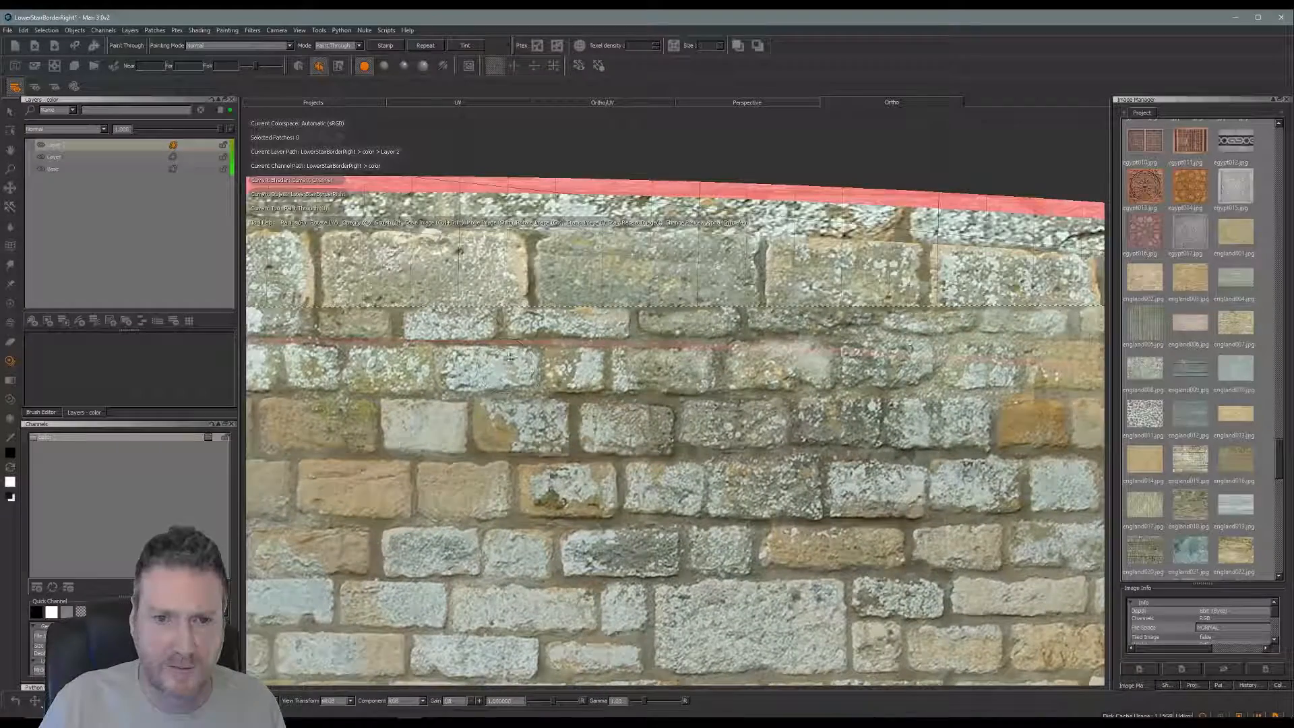
mouse_move(566, 392)
left_mouse_down("shift")
mouse_move(553, 404)
mouse_move(562, 372)
left_mouse_up("shift")
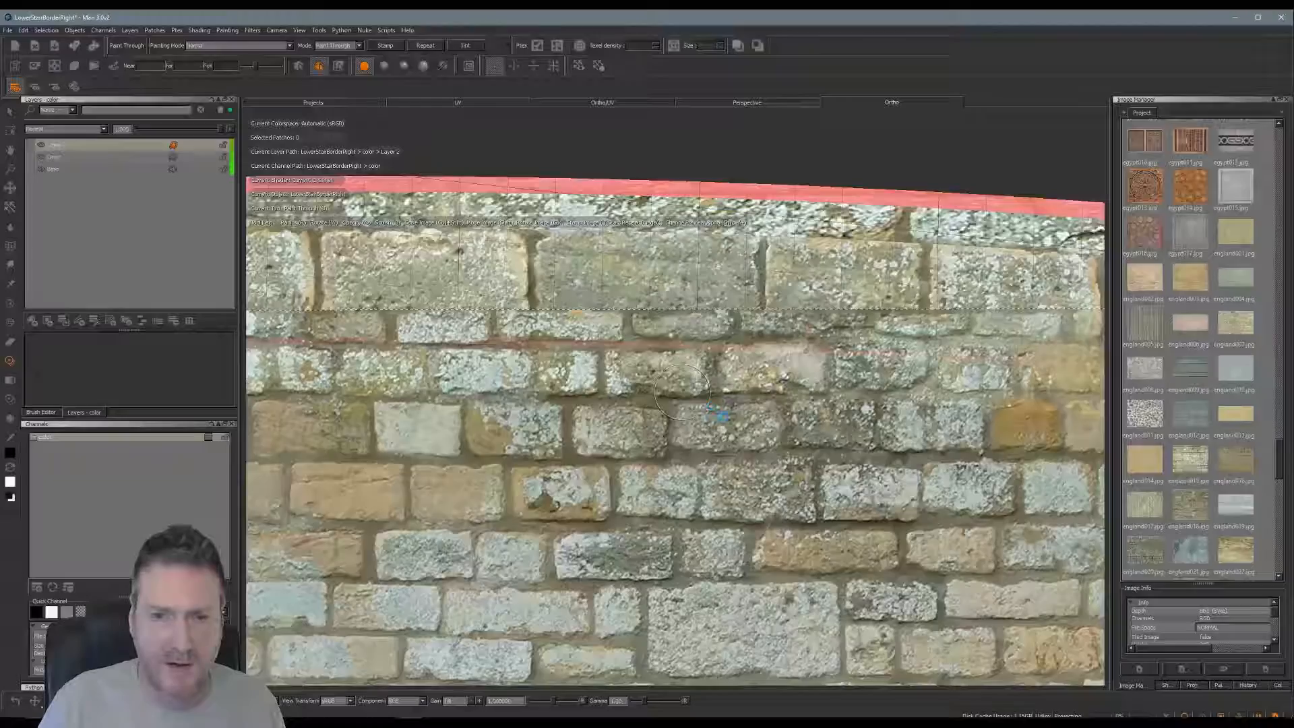
Move the image over the right end of the lower ledge and paint the remaining small stones there
mouse_move(681, 390)
left_mouse_down("alt")
mouse_move(747, 404)
mouse_move(546, 390)
mouse_move(661, 409)
mouse_move(653, 398)
mouse_move(554, 436)
mouse_move(566, 425)
left_mouse_up("alt")
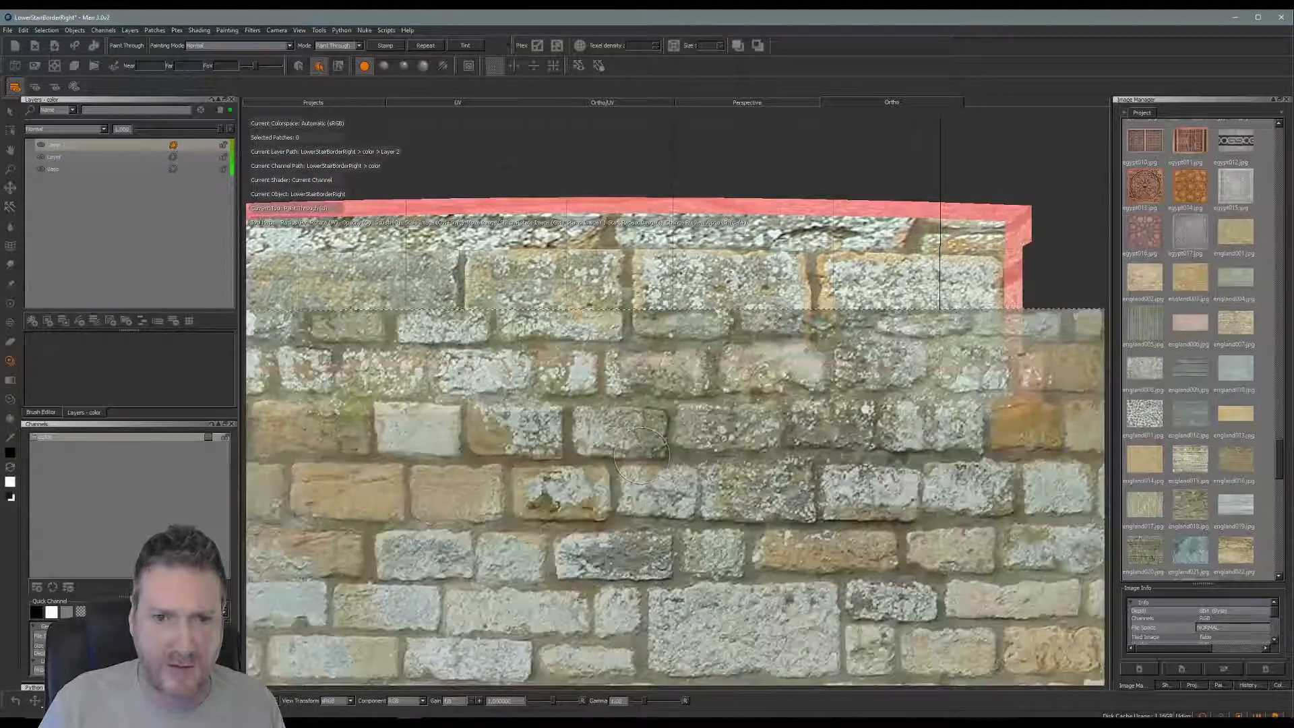
mouse_move(778, 385)
left_mouse_down("shift")
mouse_move(720, 485)
mouse_move(716, 438)
left_mouse_up("shift")
mouse_move(651, 495)
left_mouse_down("shift")
mouse_move(659, 463)
mouse_move(636, 465)
left_mouse_up("shift")
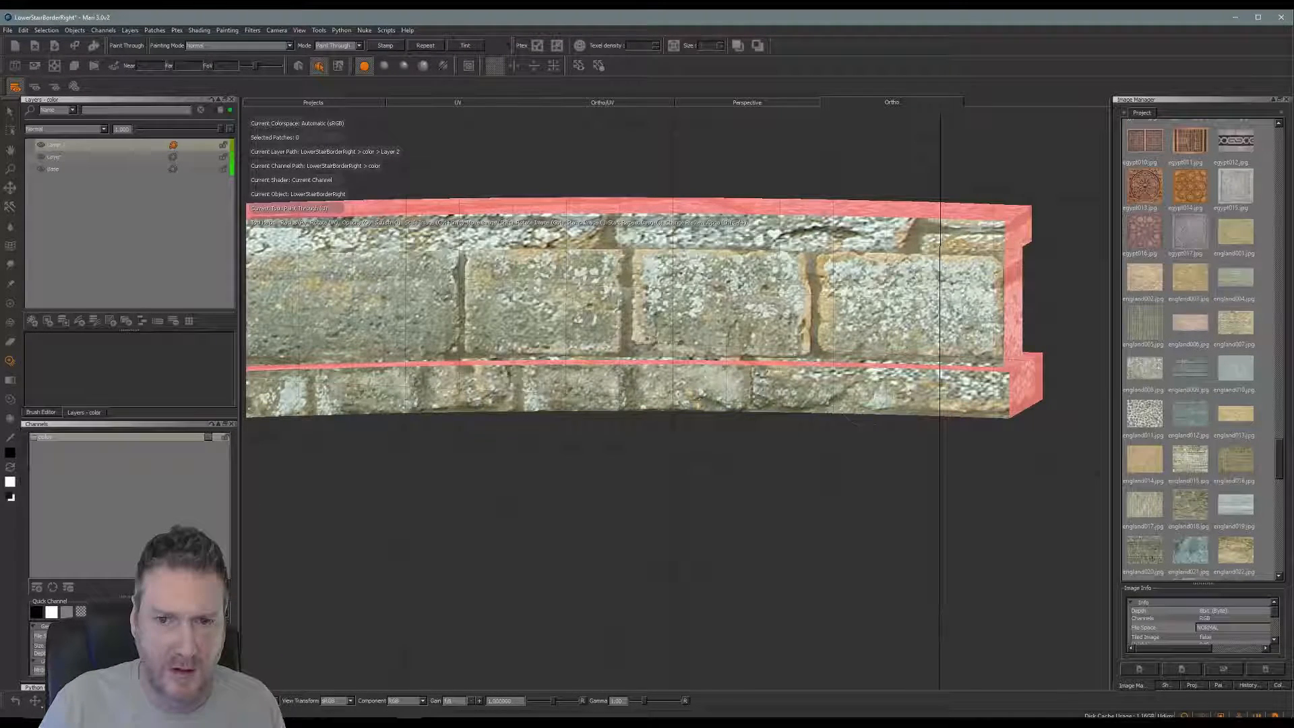
left_click_drag(839, 388, 909, 393)
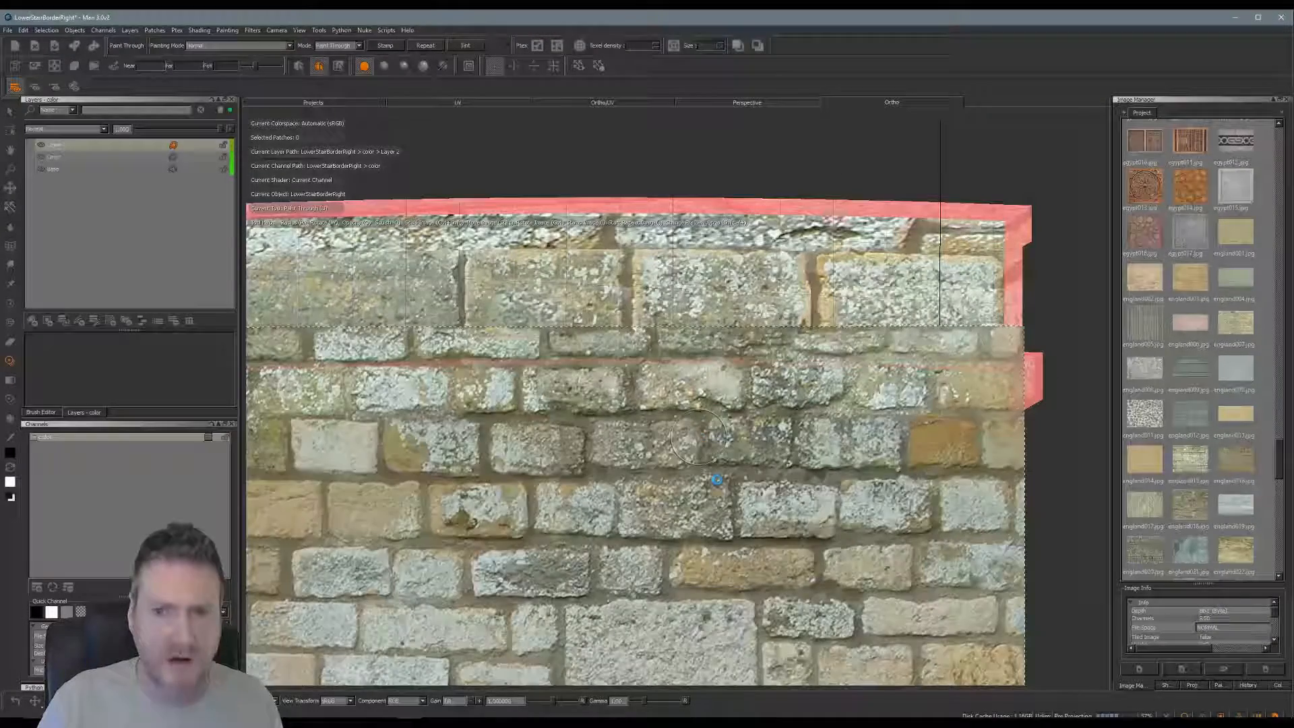
Examine the finished lower ledge along its whole length and from above and below for the stone pattern and unpainted faces
middle_click_drag(628, 469, 767, 453, "alt")
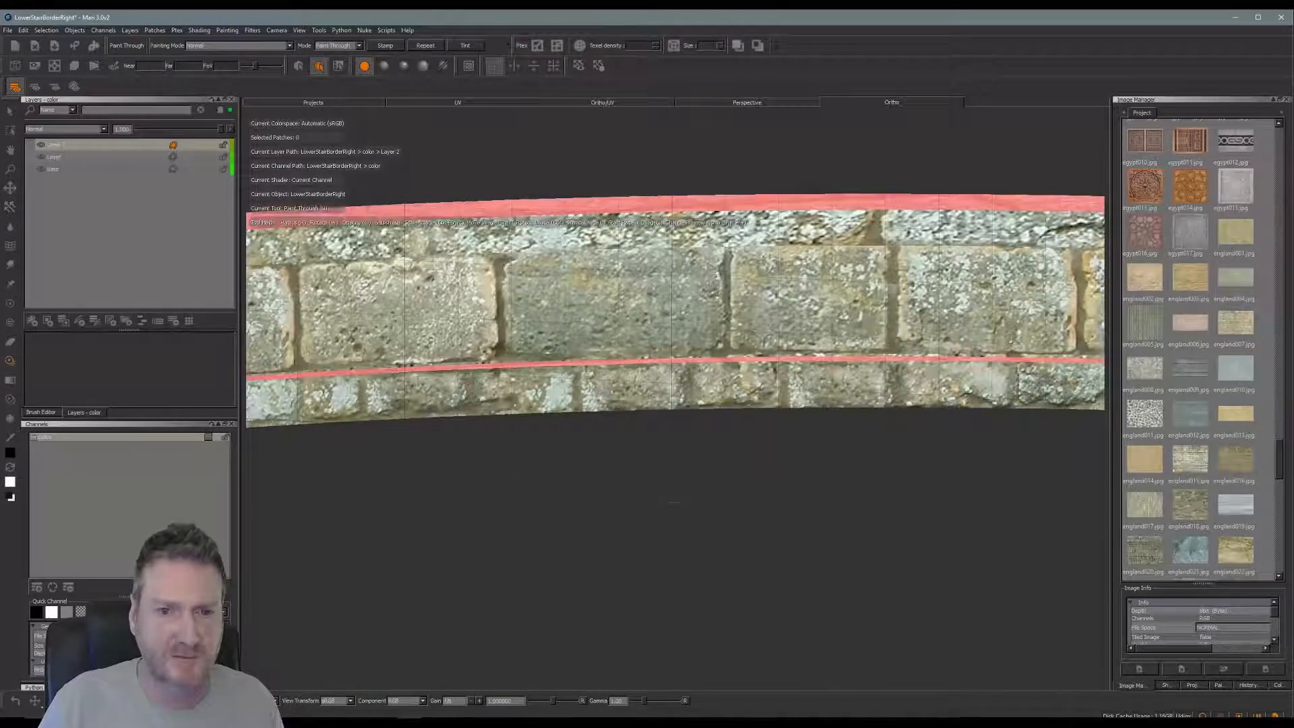
mouse_move(643, 492)
middle_mouse_down("alt")
mouse_move(800, 492)
mouse_move(777, 467)
mouse_move(811, 466)
middle_mouse_up("alt")
left_click_drag(577, 494, 495, 474, "alt")
middle_click_drag(568, 457, 532, 508, "alt")
mouse_move(532, 508)
left_mouse_down("alt")
mouse_move(525, 428)
mouse_move(585, 554)
left_mouse_up("alt")
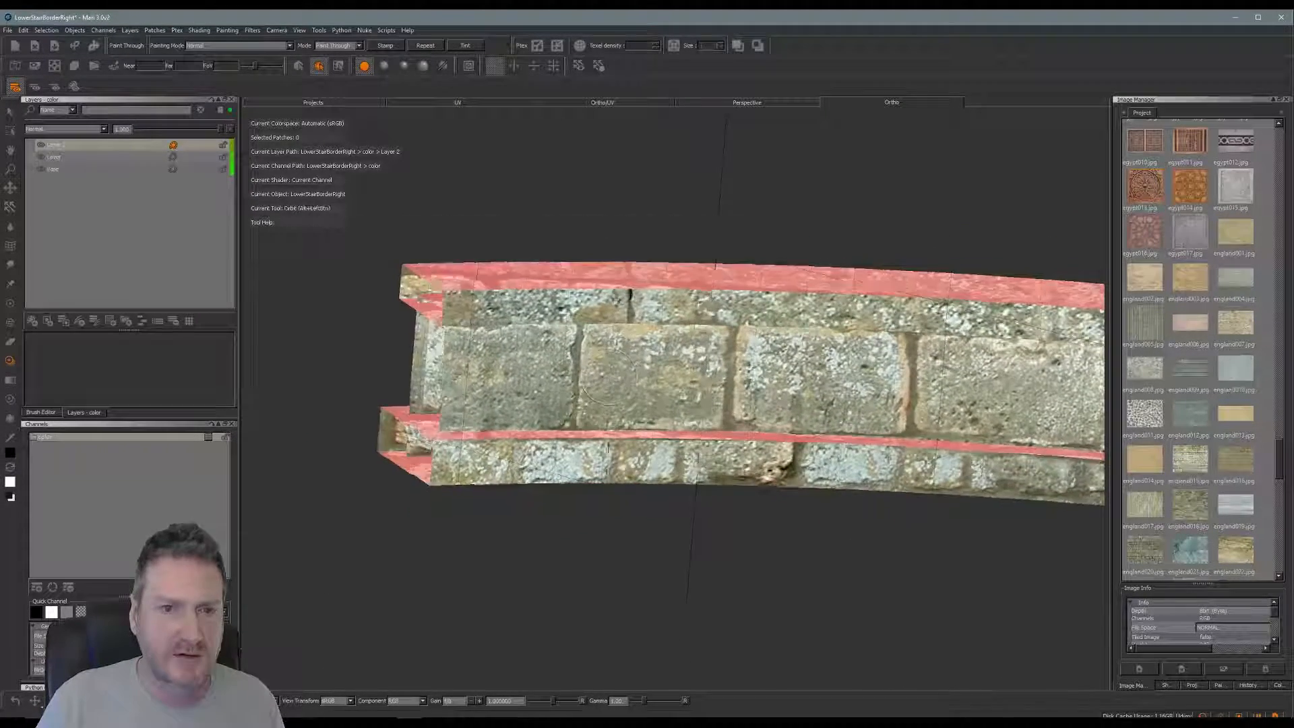
mouse_move(946, 377)
left_mouse_down("alt")
mouse_move(969, 253)
mouse_move(960, 202)
left_mouse_up("alt")
mouse_move(700, 398)
left_mouse_down("alt")
mouse_move(692, 492)
mouse_move(697, 411)
left_mouse_up("alt")
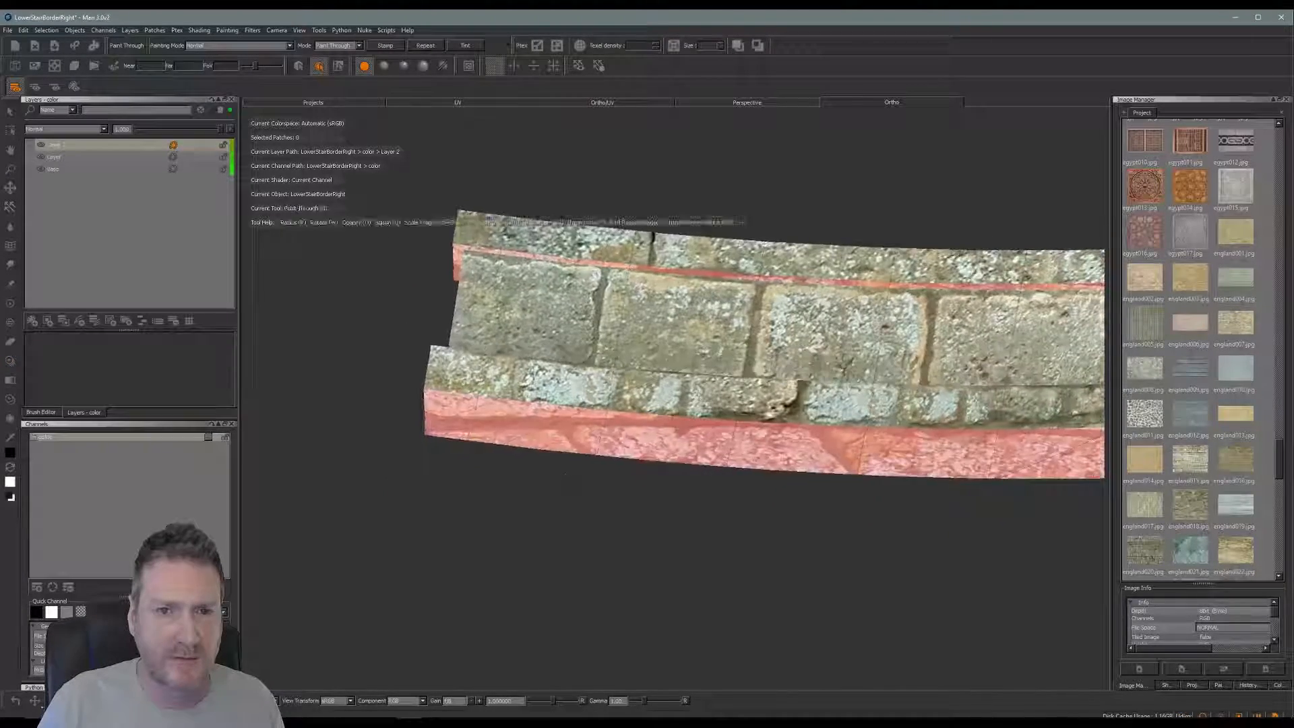
mouse_move(957, 404)
left_mouse_down("alt")
mouse_move(953, 472)
mouse_move(950, 397)
left_mouse_up("alt")
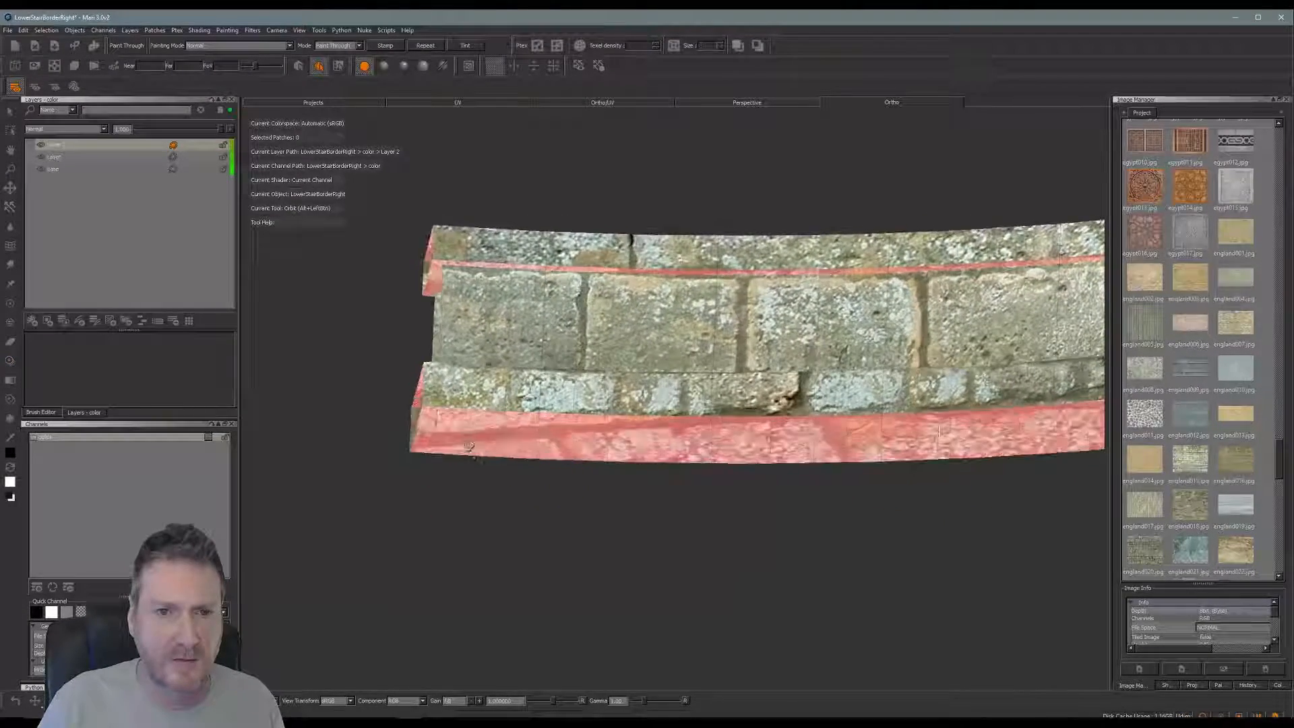
Place the image's small-stone row over the left end of the upper ledge and paint its first stones there
middle_click_drag(950, 398, 1004, 506, "alt")
right_click_drag(512, 445, 584, 435, "alt")
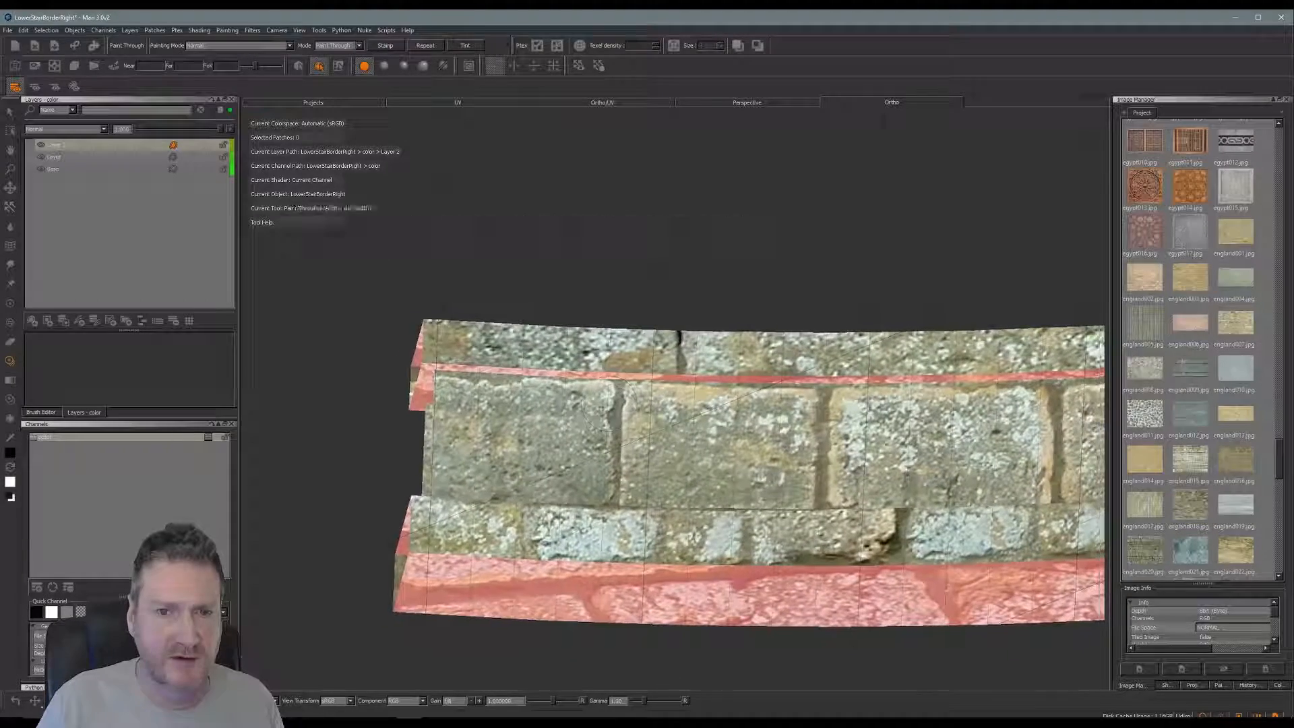
middle_click_drag(584, 435, 556, 444, "alt")
left_click_drag(555, 443, 595, 467, "alt")
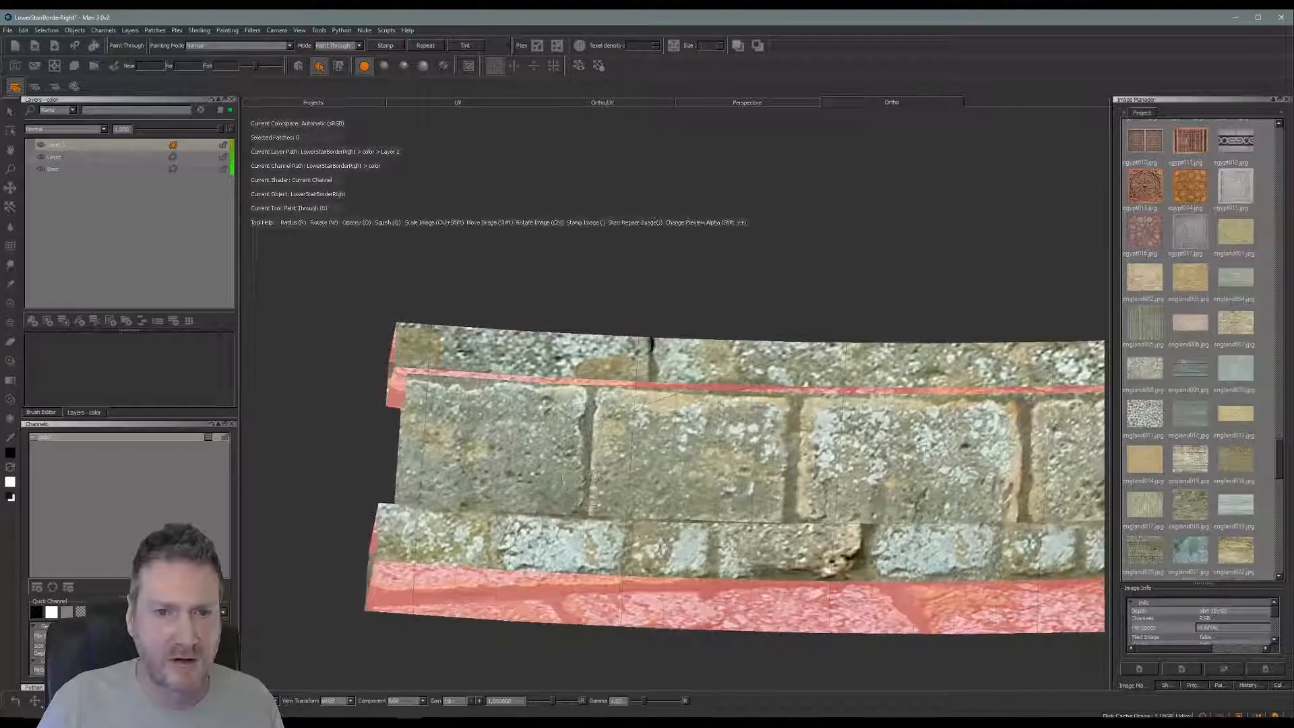
mouse_move(425, 413)
left_mouse_down("shift")
mouse_move(699, 452)
mouse_move(757, 431)
mouse_move(757, 371)
mouse_move(744, 375)
left_mouse_up("shift")
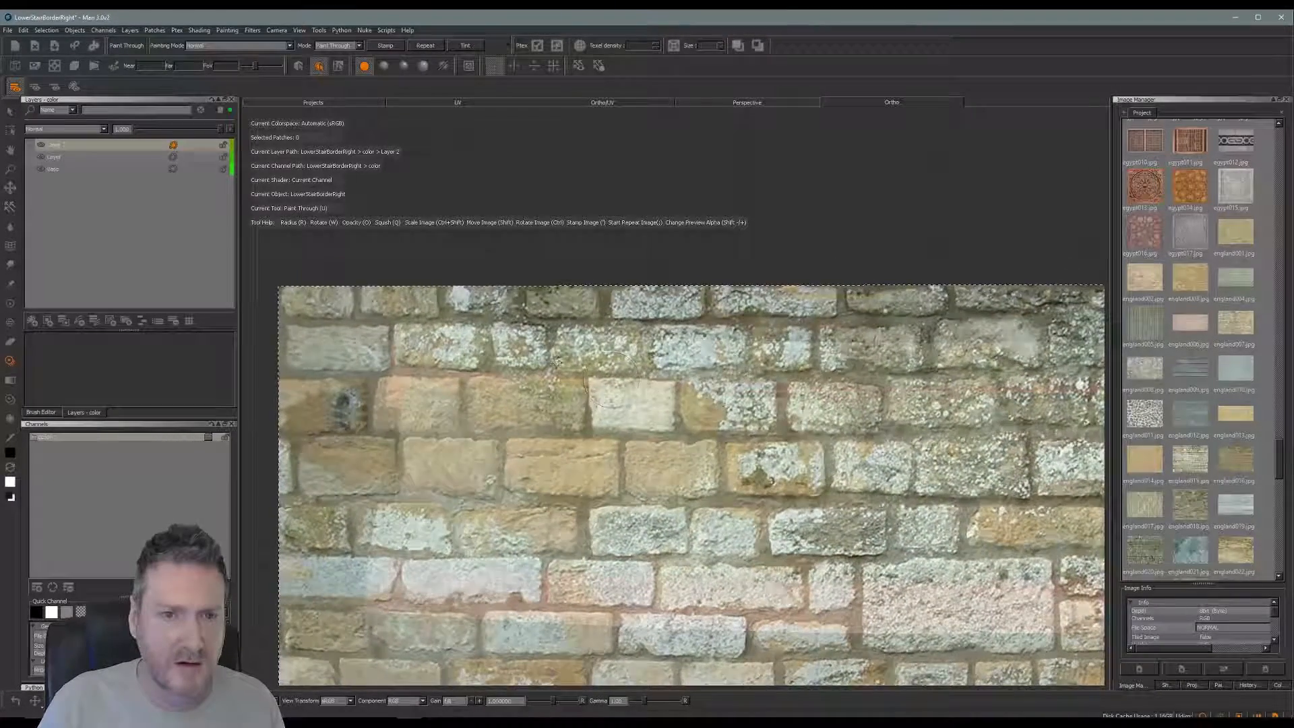
left_click_drag(465, 347, 477, 328)
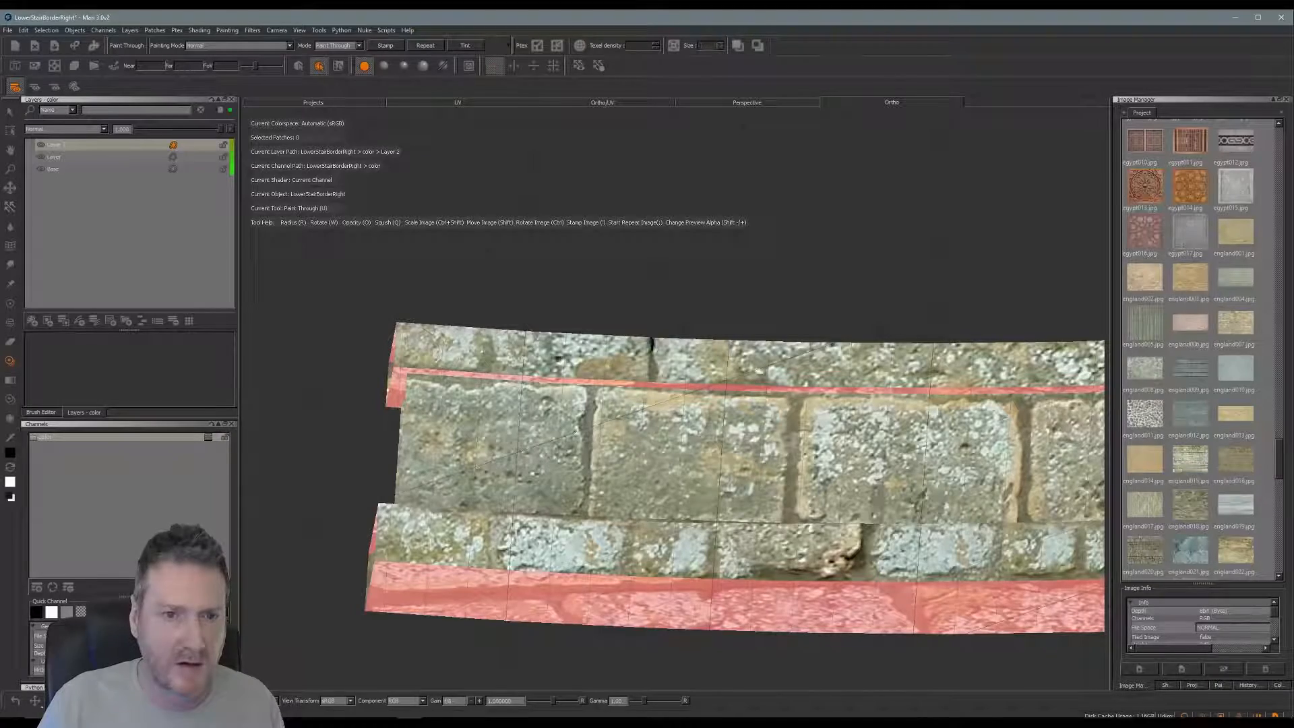
mouse_move(577, 348)
left_mouse_down()
mouse_move(607, 357)
mouse_move(651, 340)
left_mouse_up()
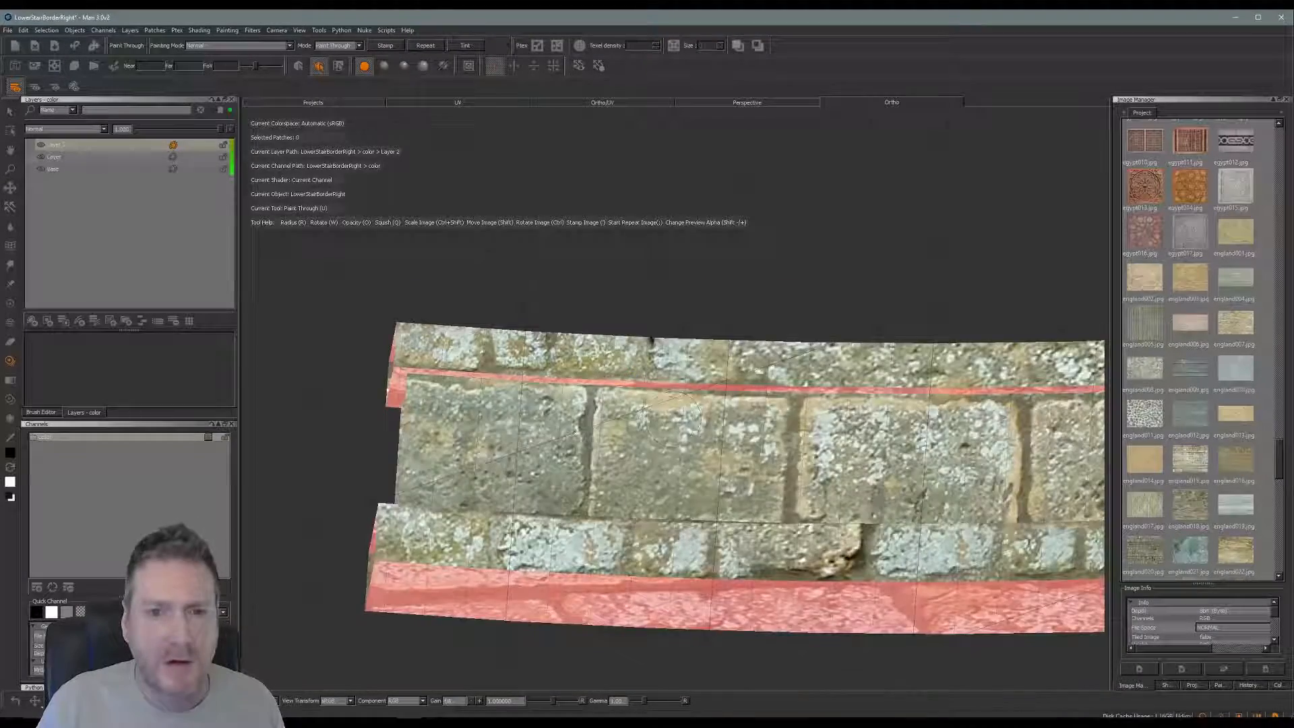
Realign the image with the new upper-ledge stones and paint the blue-white stone and its neighbours farther right
left_click_drag(625, 429, 745, 417, "alt")
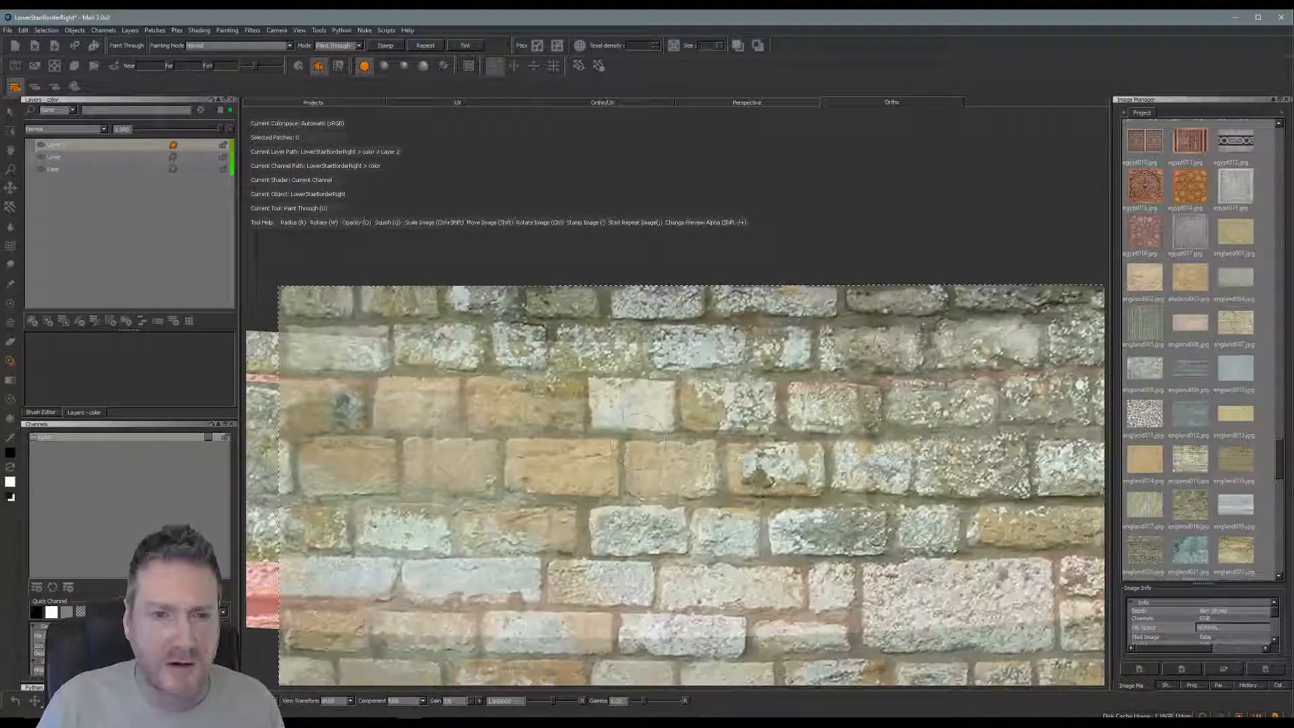
left_click_drag(657, 408, 636, 424, "shift")
left_click(538, 362)
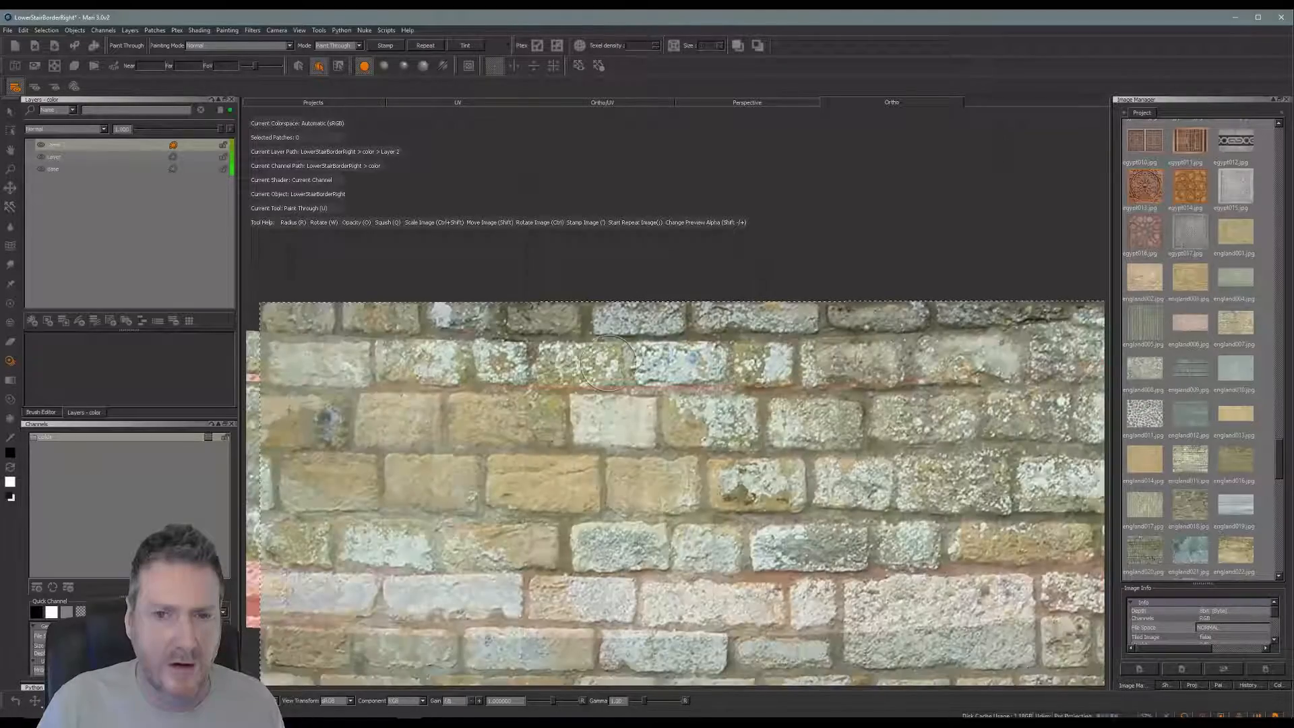
Advance to the next stretch of the upper ledge and paint another blue-white stone and the small stones beside it
middle_click_drag(814, 379, 607, 387, "alt")
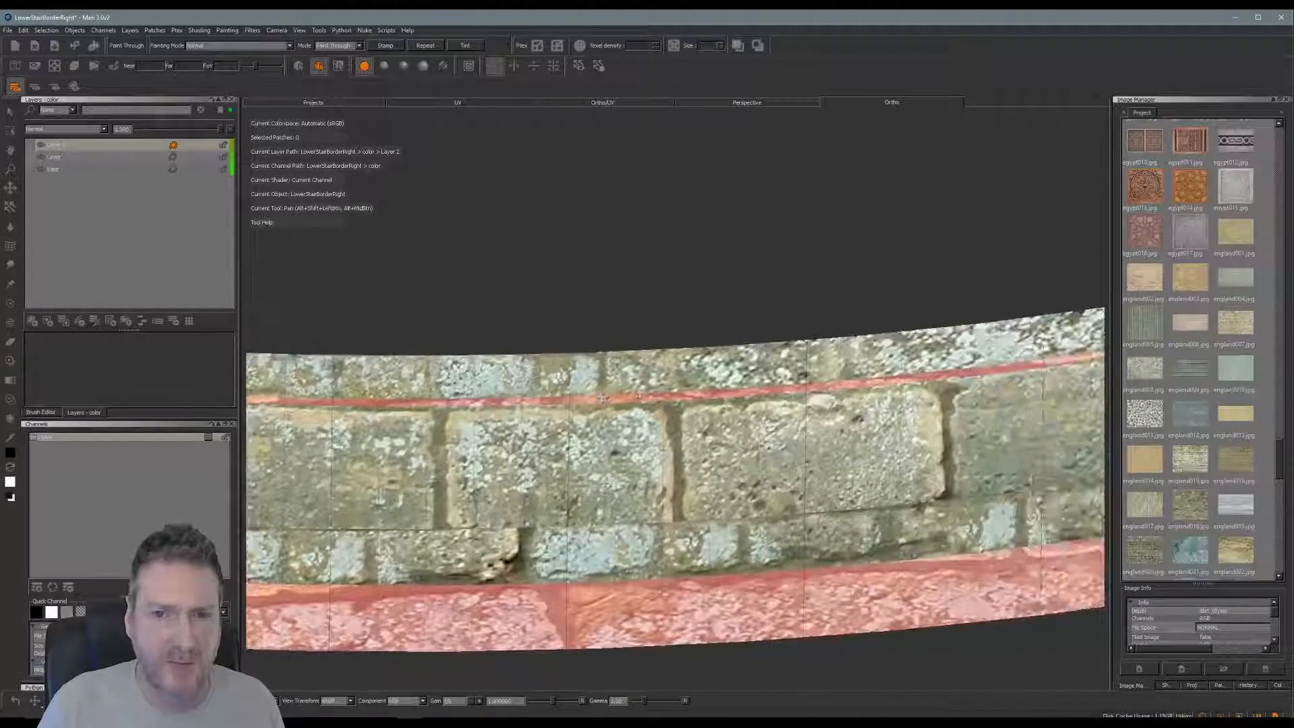
left_click_drag(714, 411, 722, 412, "alt")
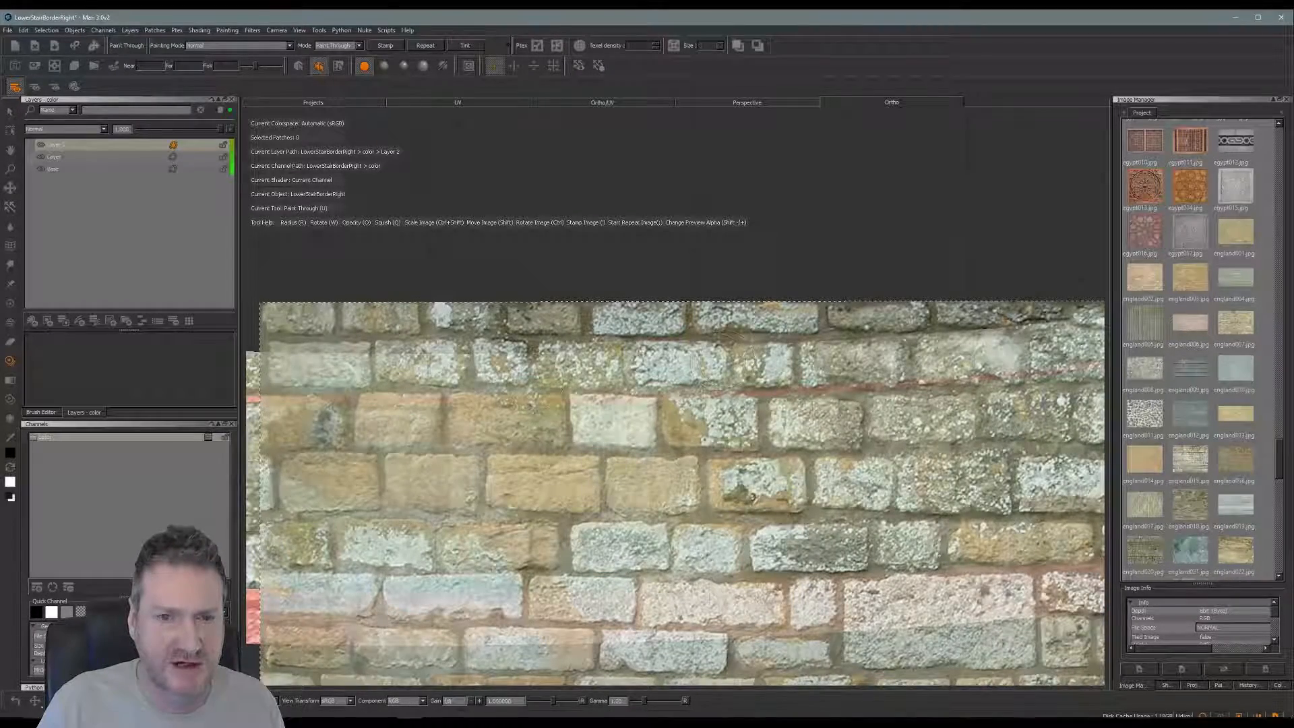
mouse_move(721, 362)
left_mouse_down()
mouse_move(657, 372)
mouse_move(681, 381)
left_mouse_up()
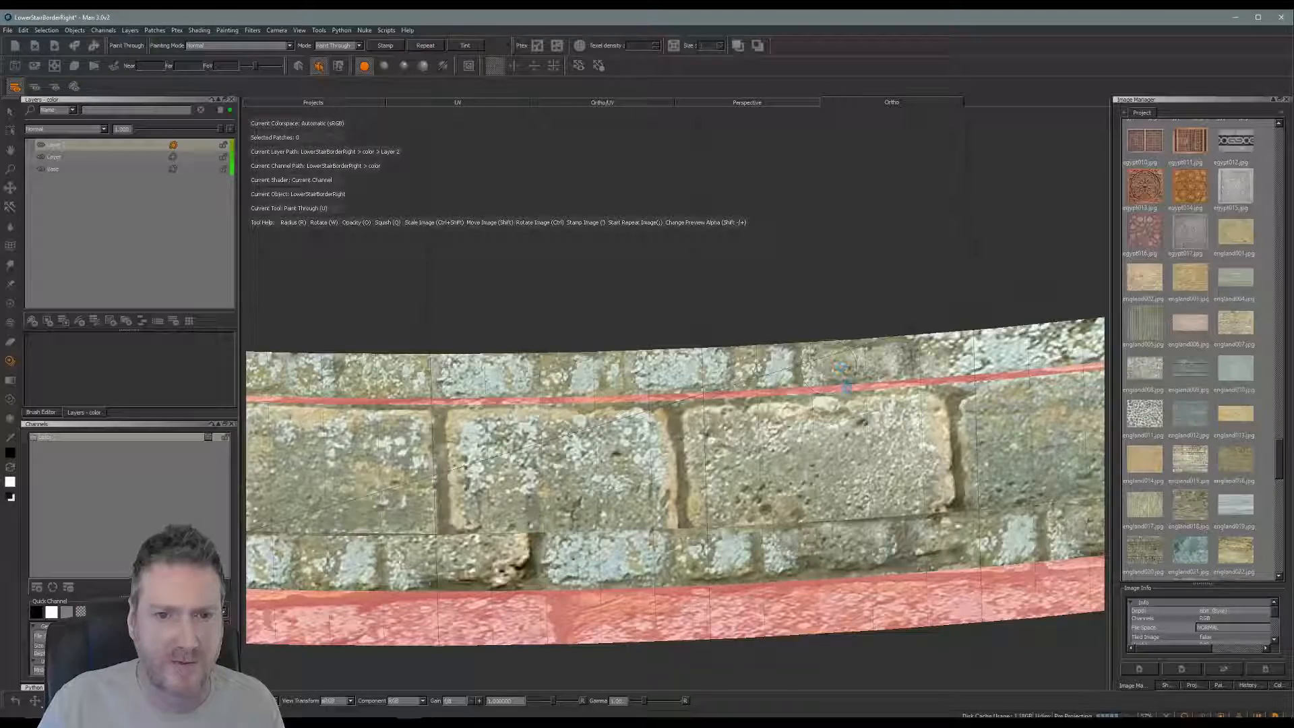
Rotate the image to follow the next stretch of the upper ledge and paint small stones over the long stone there
left_click_drag(890, 415, 476, 339, "alt")
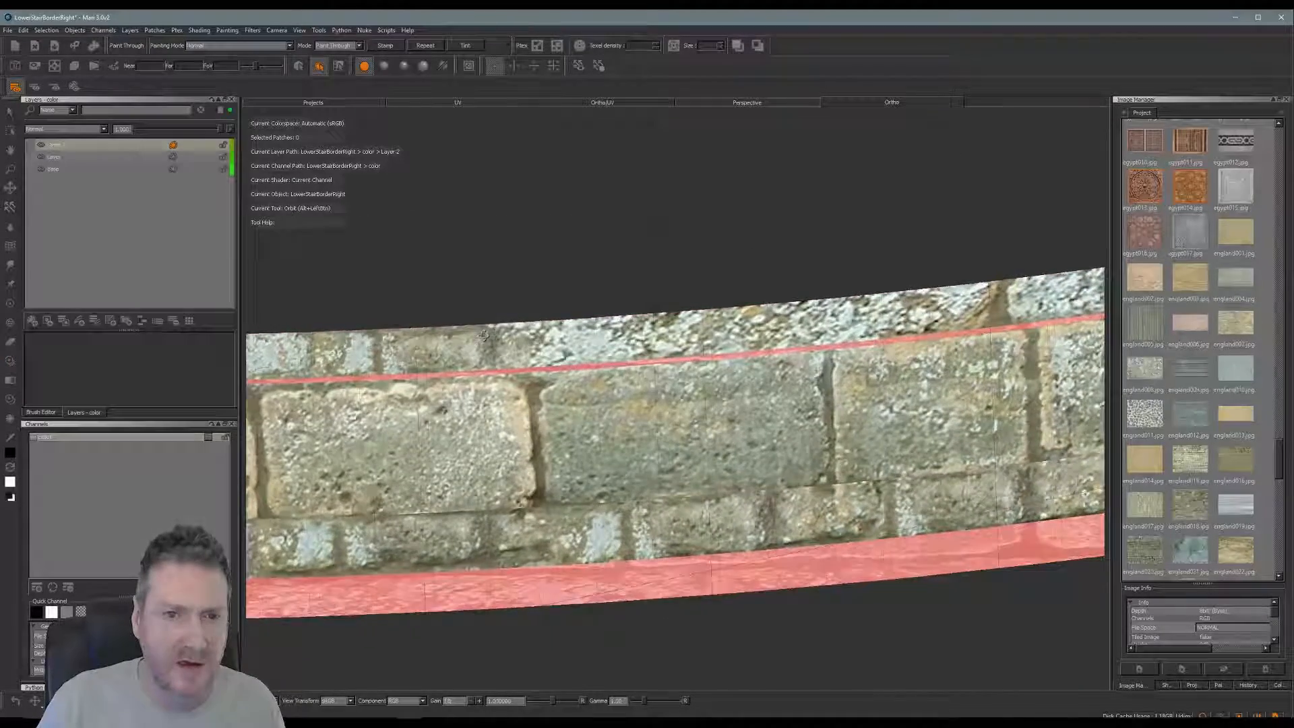
key("u")
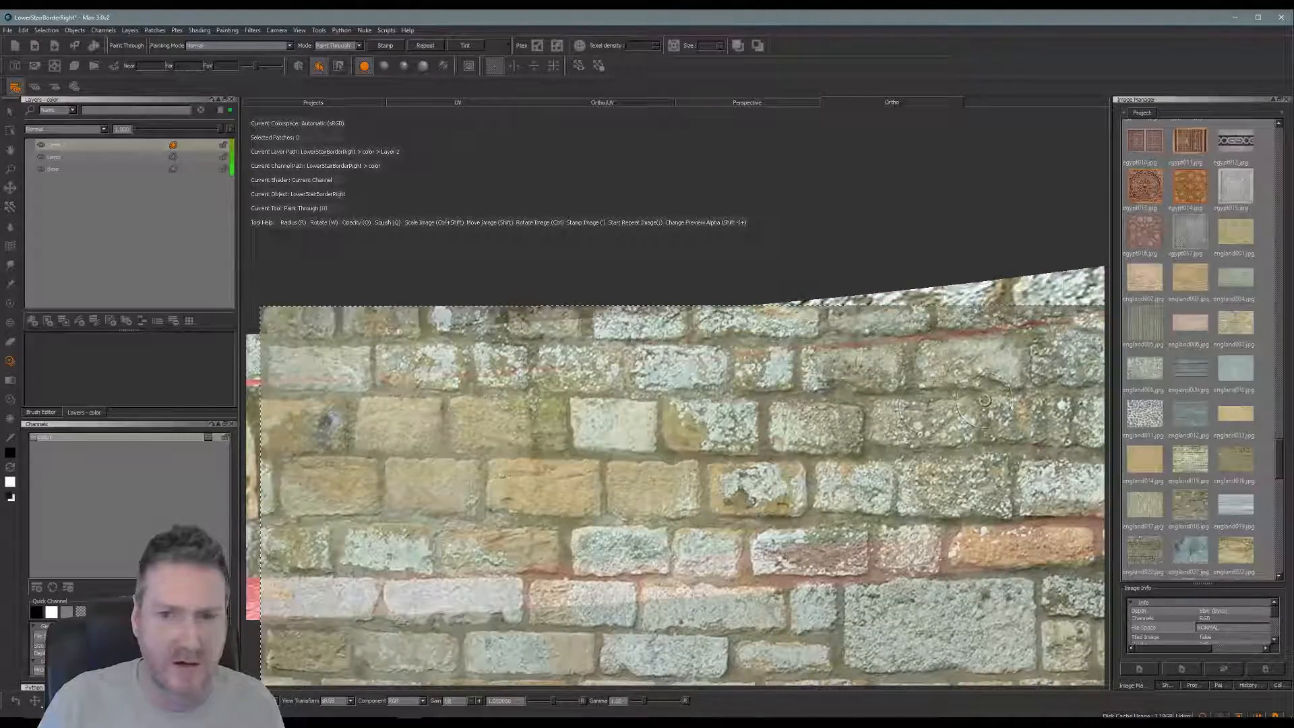
mouse_move(984, 401)
left_mouse_down("ctrl")
mouse_move(925, 396)
mouse_move(869, 477)
mouse_move(850, 424)
left_mouse_up("ctrl")
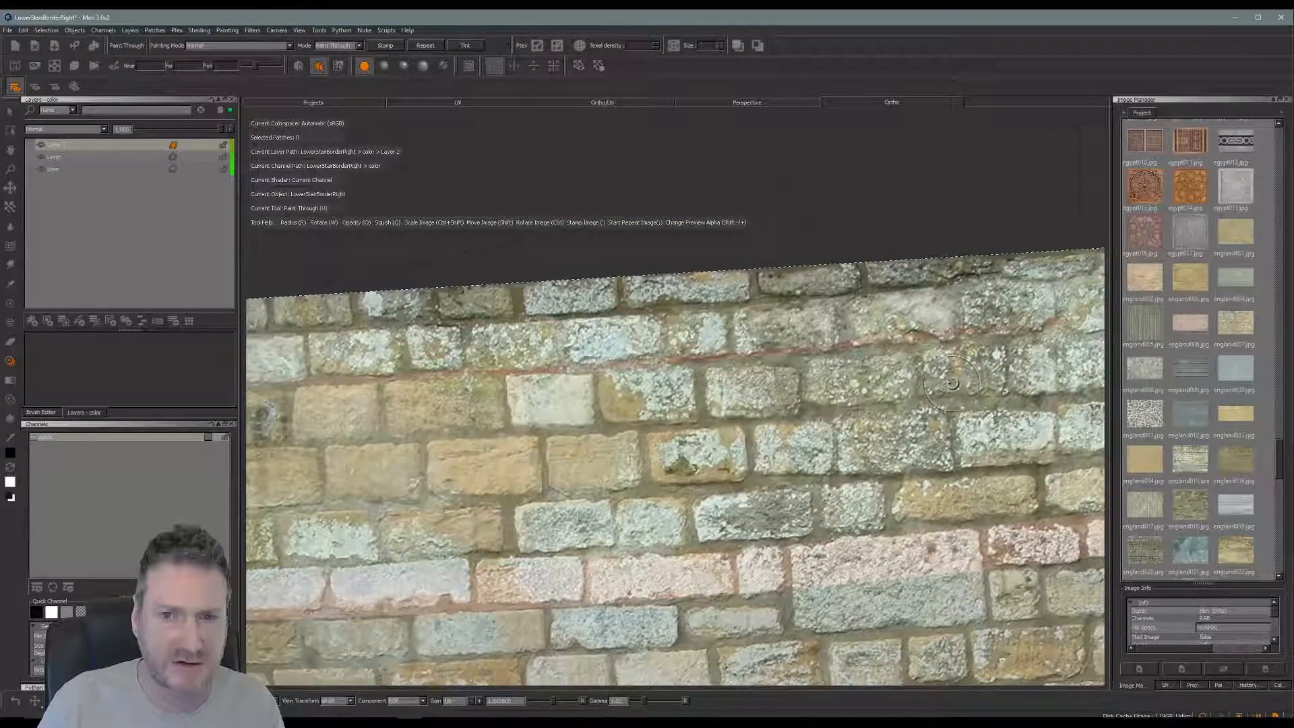
key("Escape")
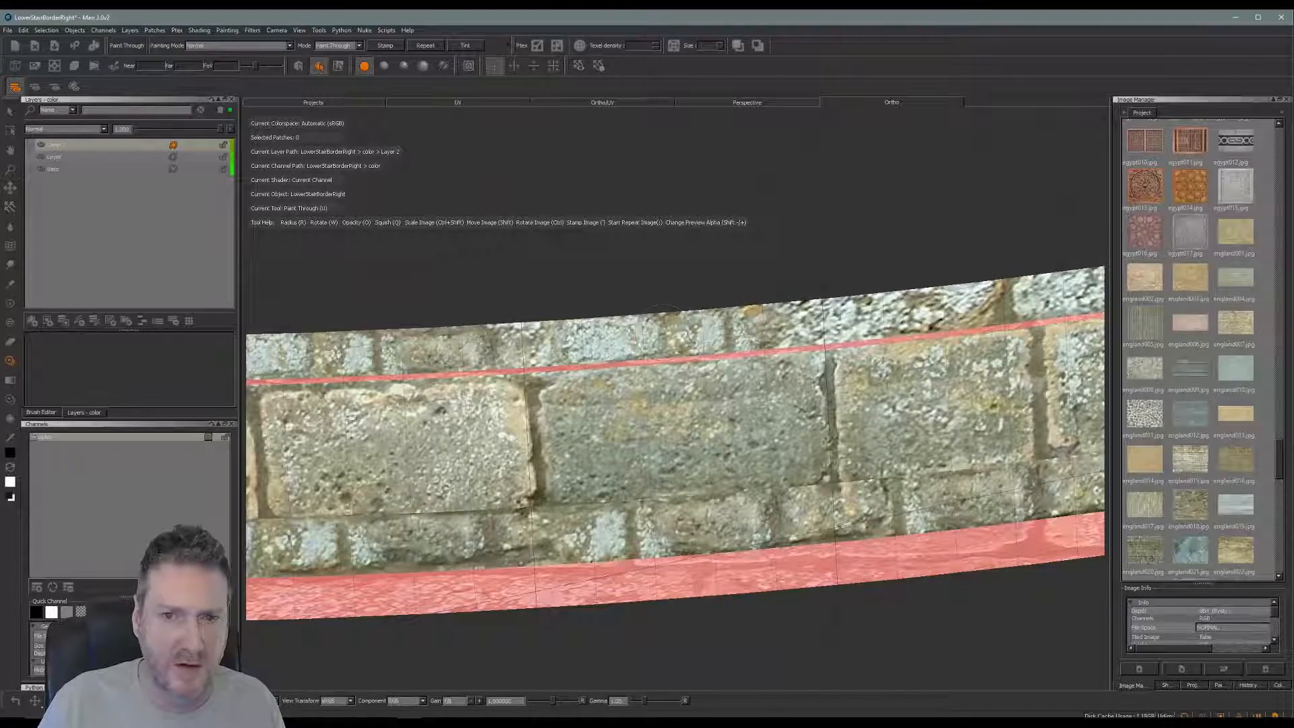
left_click_drag(893, 315, 747, 323)
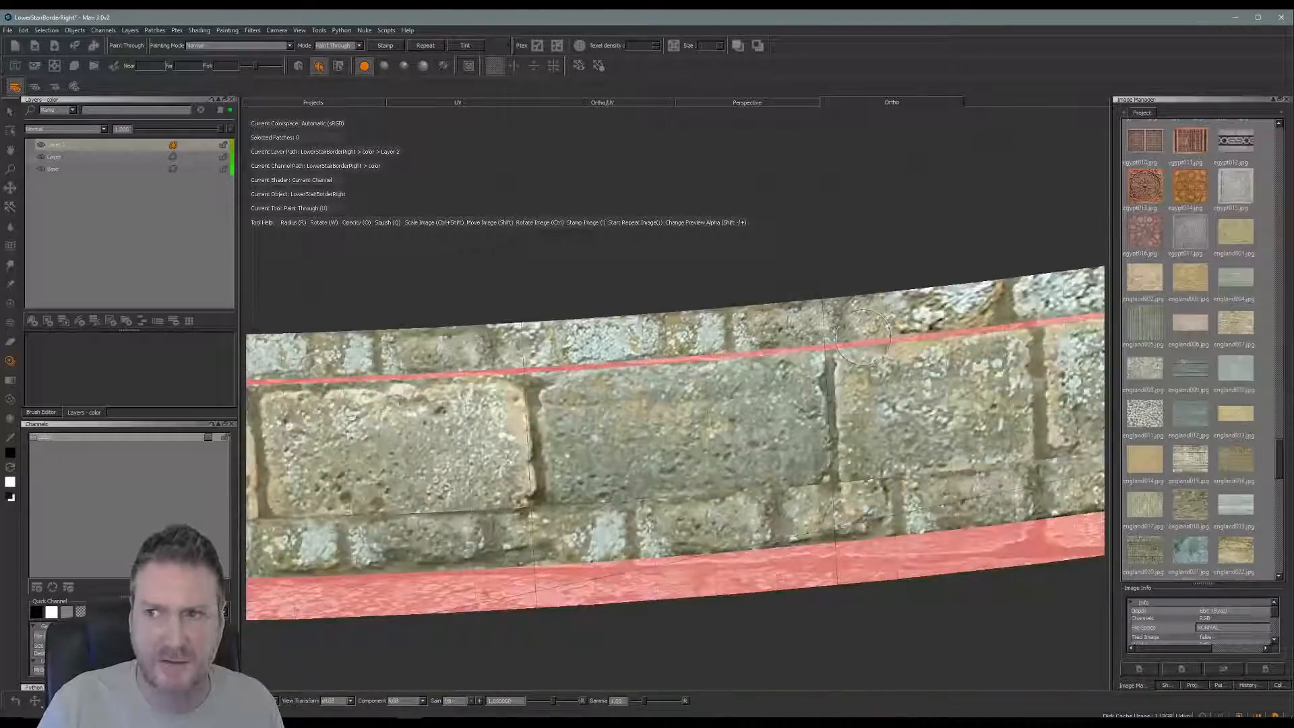
Realign the image farther right on the upper ledge and paint the blue-white stone and small stones toward the right end
middle_click_drag(935, 384, 697, 446, "alt")
left_click_drag(698, 446, 704, 393, "alt")
mouse_move(981, 337)
left_mouse_down("shift")
mouse_move(985, 353)
mouse_move(929, 366)
left_mouse_up("shift")
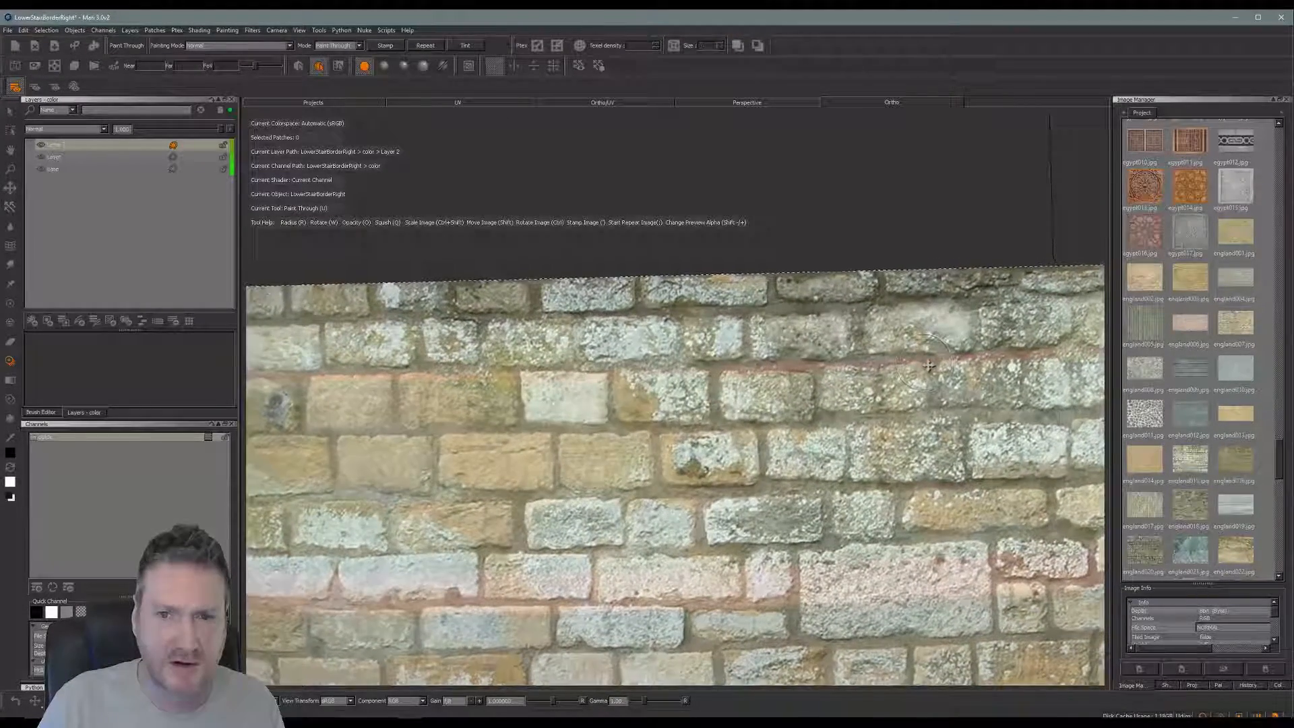
left_click_drag(685, 356, 436, 366)
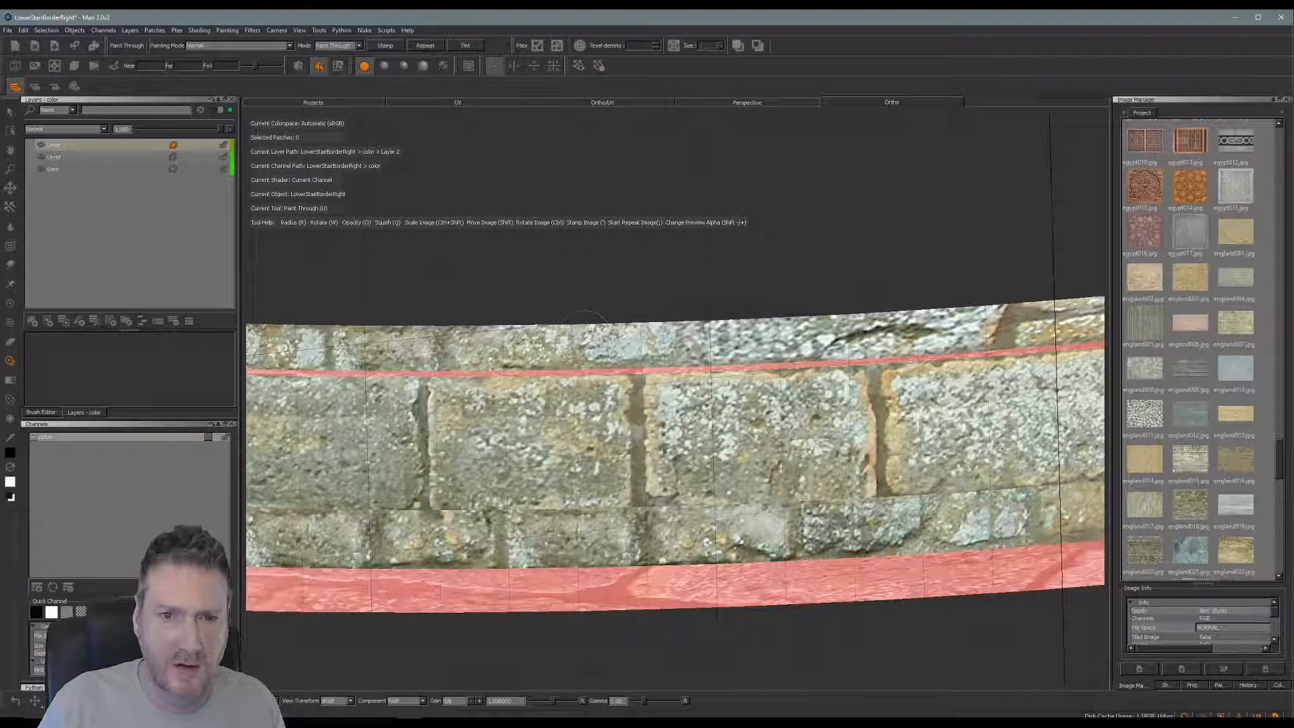
mouse_move(585, 339)
left_mouse_down()
mouse_move(822, 330)
mouse_move(933, 305)
left_mouse_up()
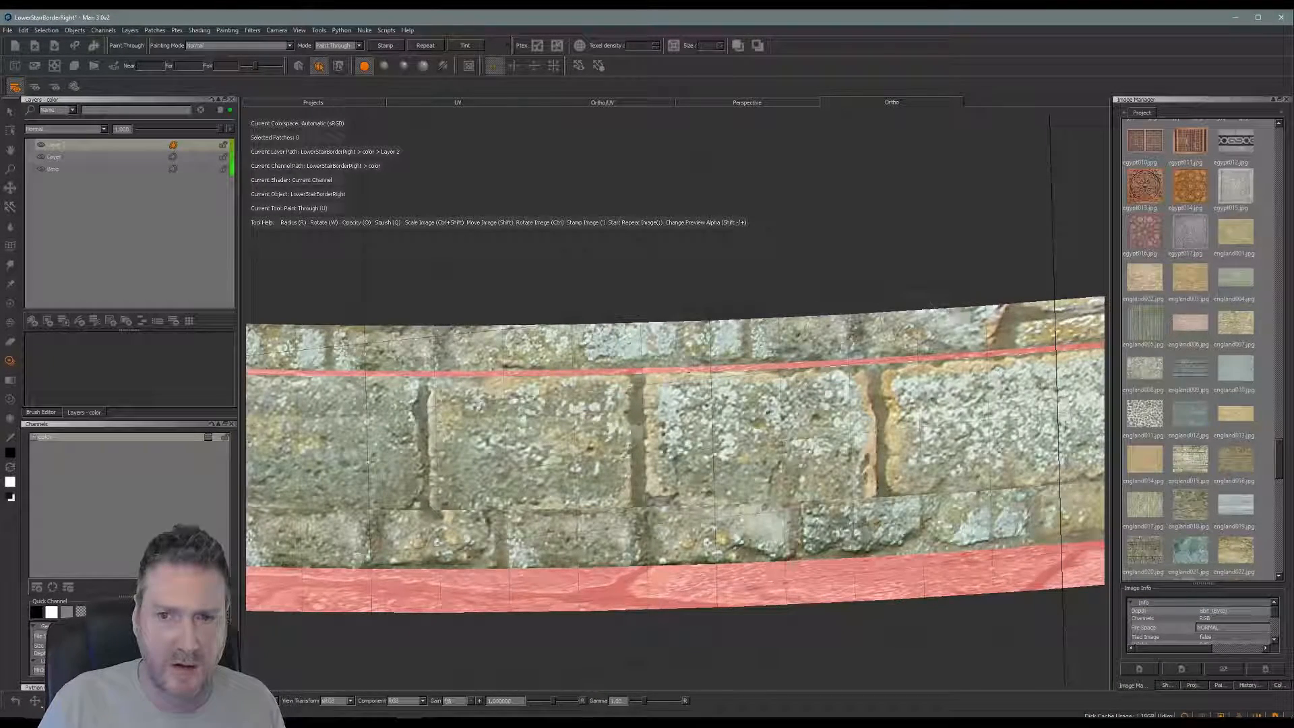
left_click_drag(773, 330, 838, 309, "shift")
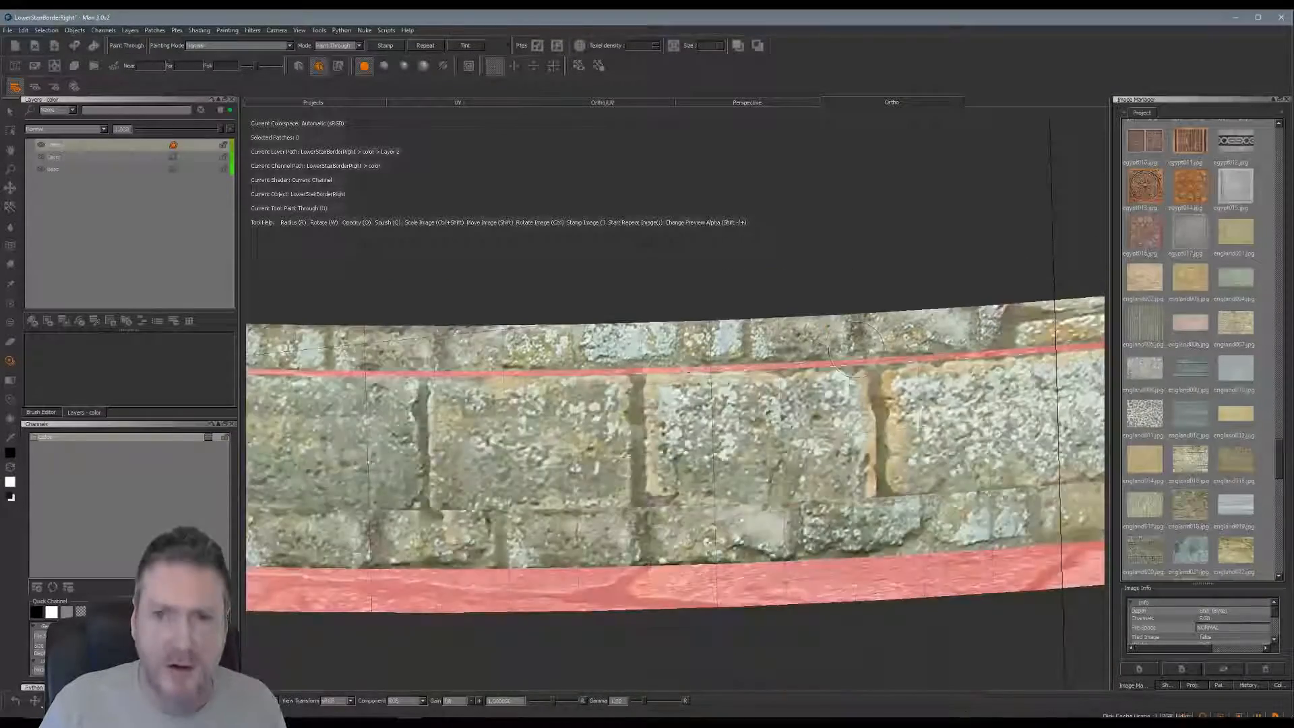
Fit the image over the right end of the upper ledge and paint the last small stones up to its edge
left_click_drag(851, 353, 591, 306, "alt")
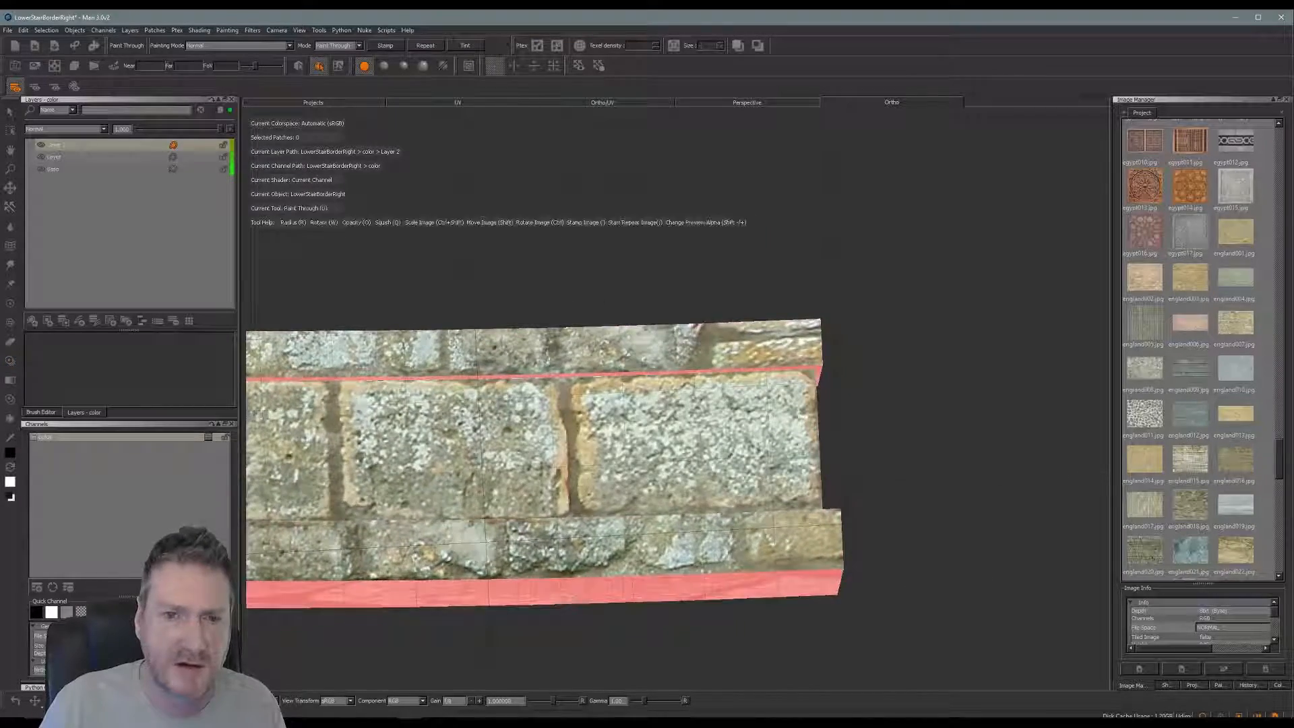
mouse_move(827, 396)
left_mouse_down("shift")
mouse_move(764, 441)
mouse_move(792, 405)
left_mouse_up("shift")
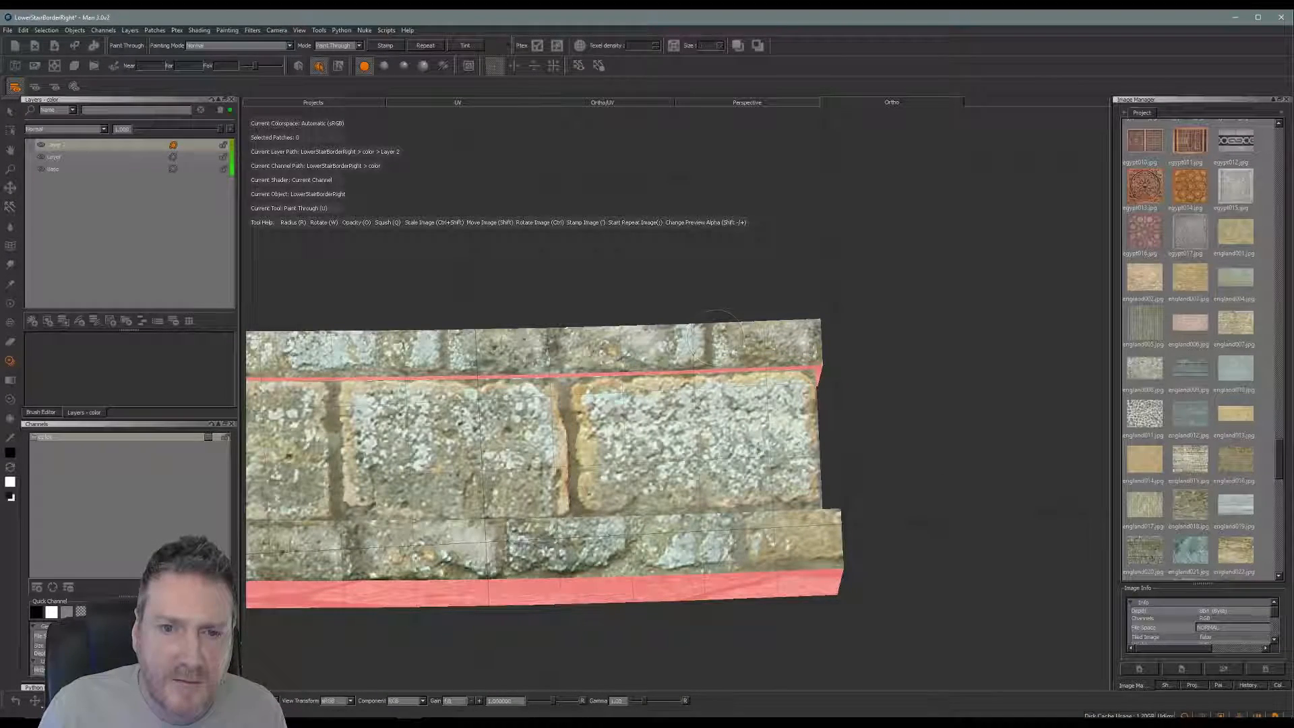
key("shift")
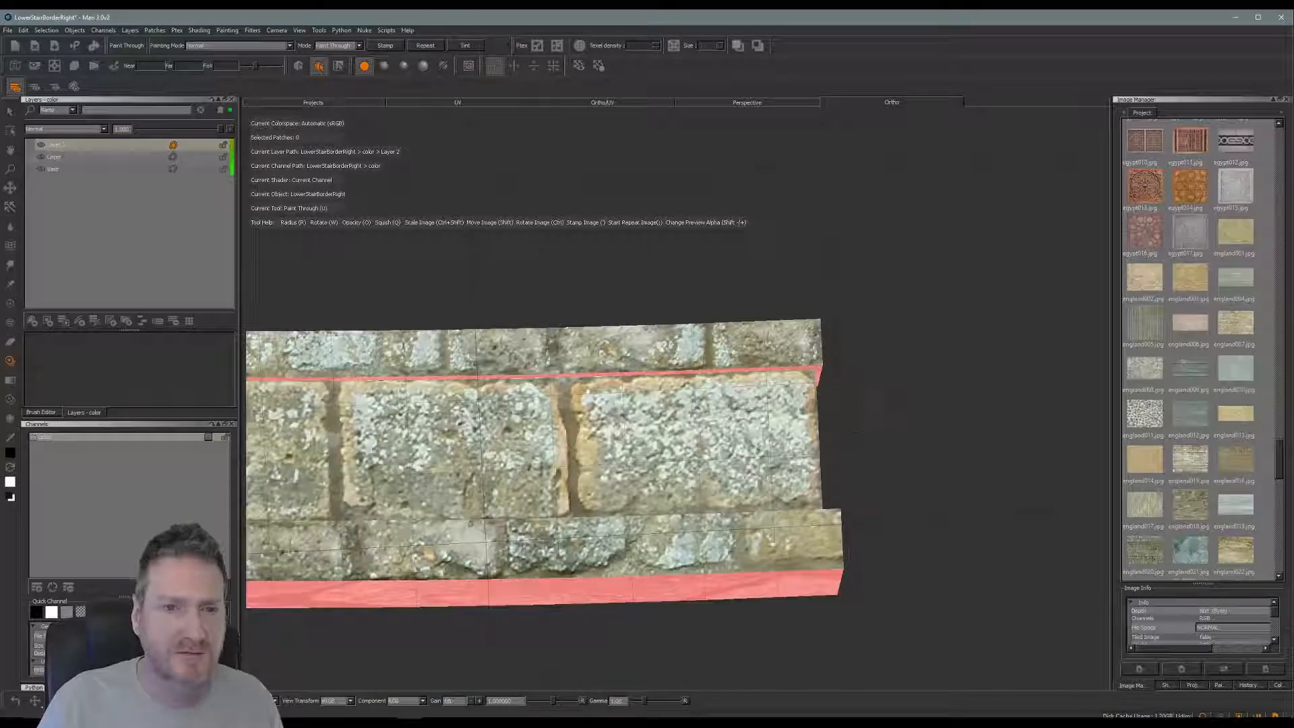
Place the image's small-stone row over the left end of the lower ledge on the border's opposite side and paint its first stones
left_click_drag(849, 434, 456, 471, "alt")
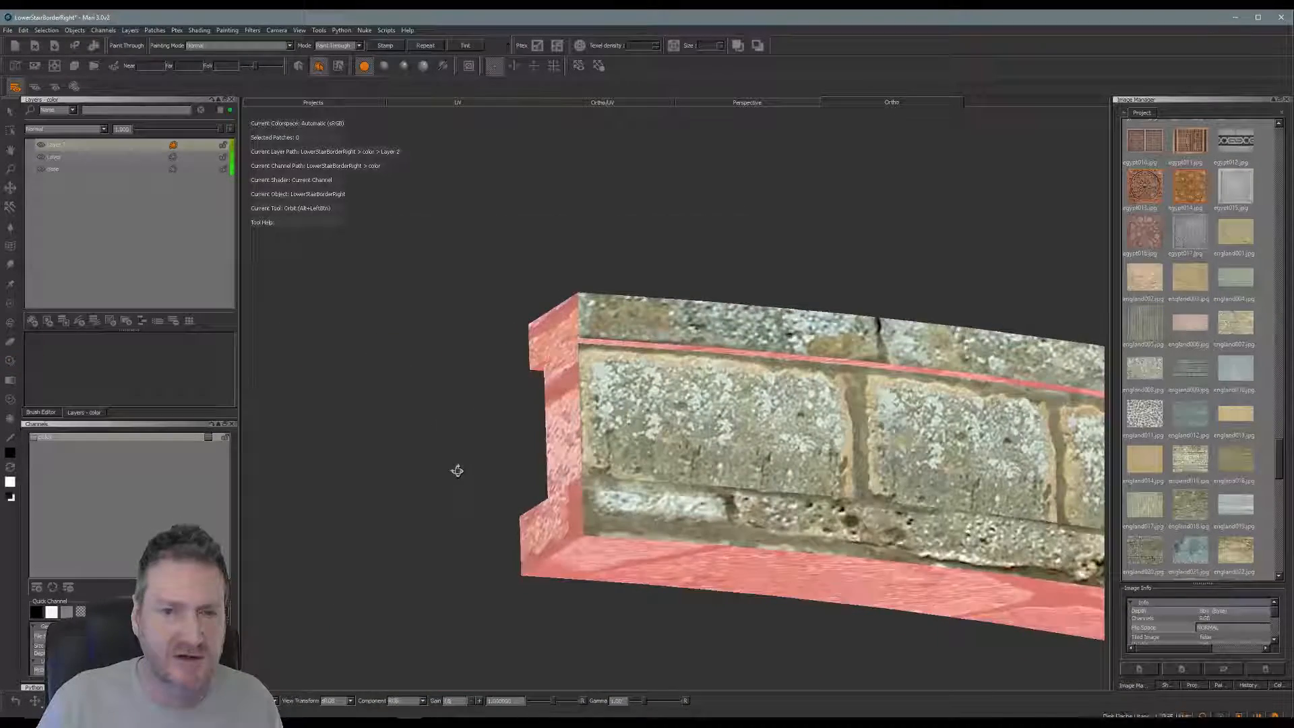
middle_click_drag(729, 484, 628, 469, "alt")
mouse_move(637, 465)
left_mouse_down("alt")
mouse_move(666, 380)
mouse_move(666, 392)
left_mouse_up("alt")
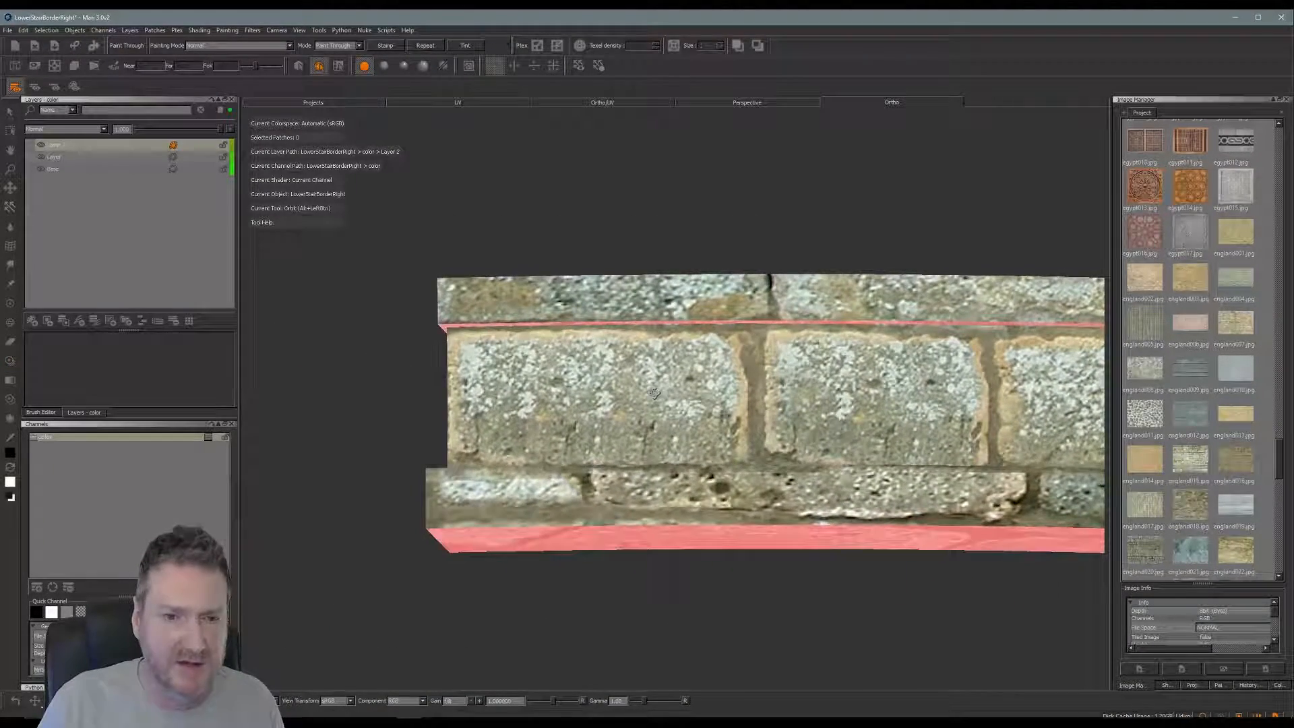
mouse_move(634, 502)
left_mouse_down("shift")
mouse_move(625, 663)
mouse_move(620, 644)
left_mouse_up("shift")
left_click_drag(613, 645, 619, 643, "shift")
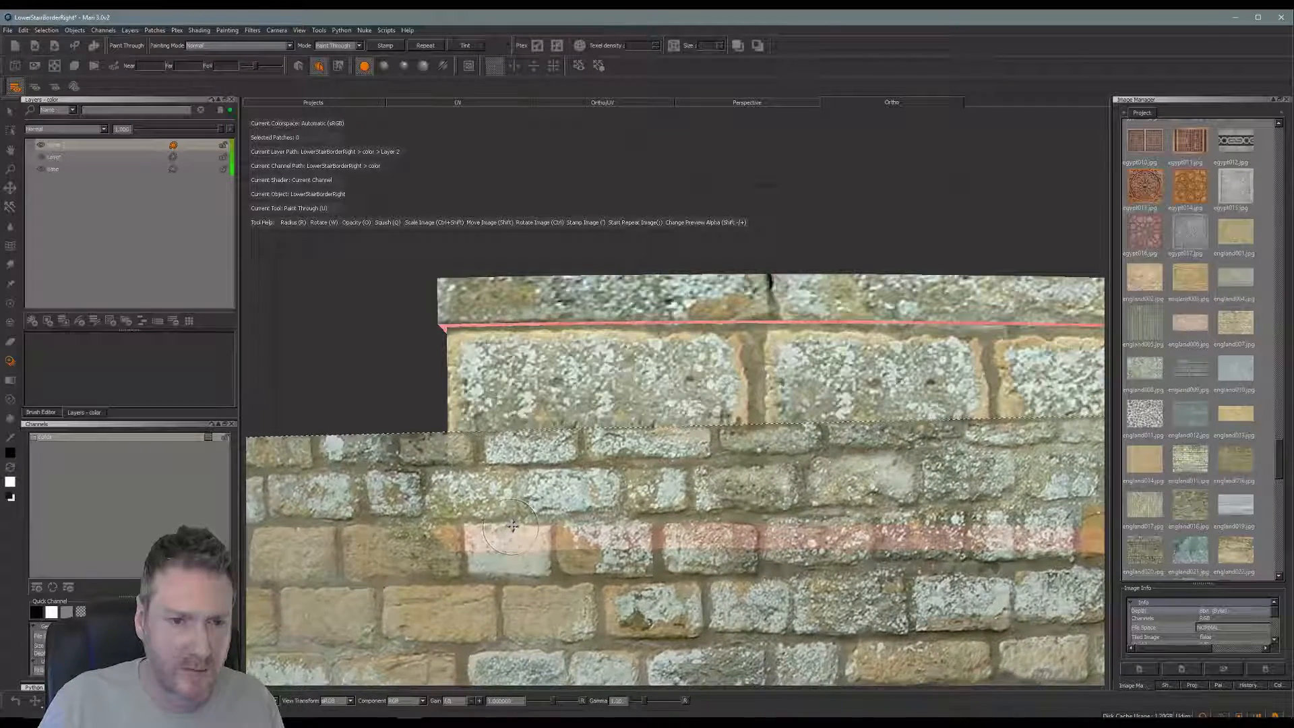
mouse_move(480, 499)
left_mouse_down()
mouse_move(429, 500)
mouse_move(488, 493)
mouse_move(489, 505)
mouse_move(451, 514)
left_mouse_up()
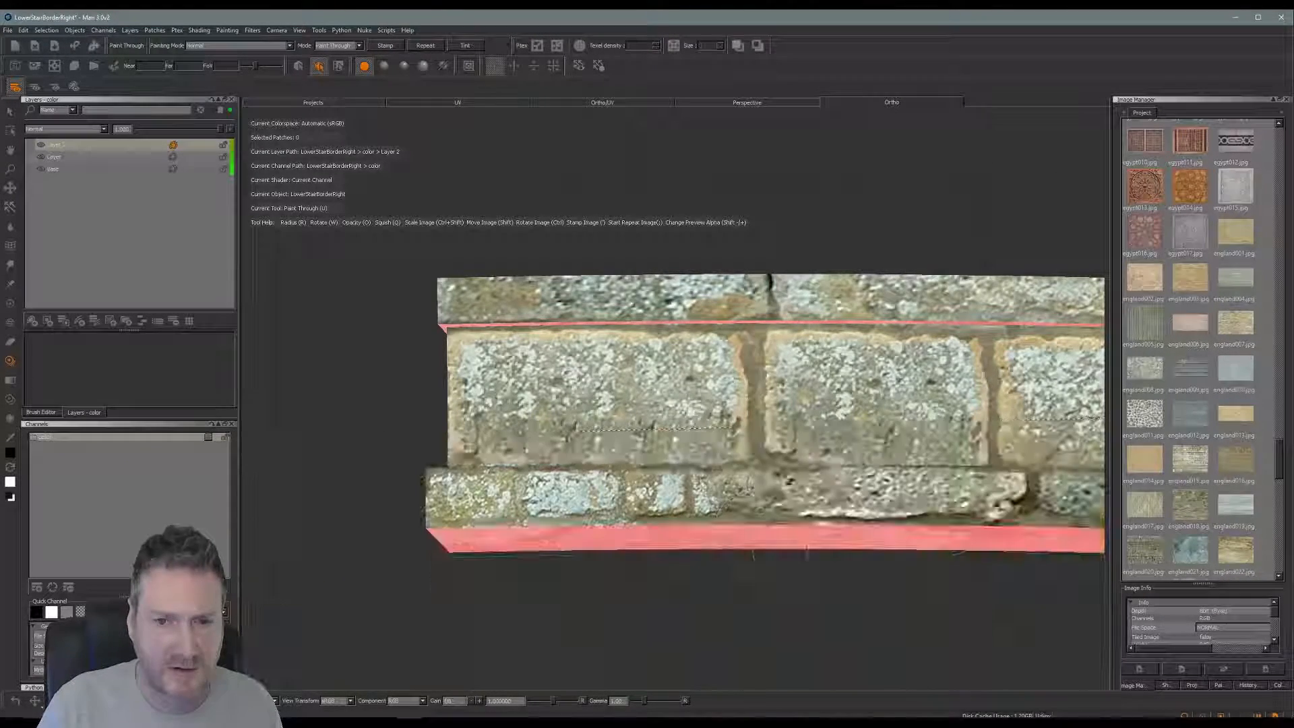
Tilt the image to match the next stretch of this lower ledge and paint small stones over the long pitted stone
middle_click_drag(743, 556, 497, 550, "alt")
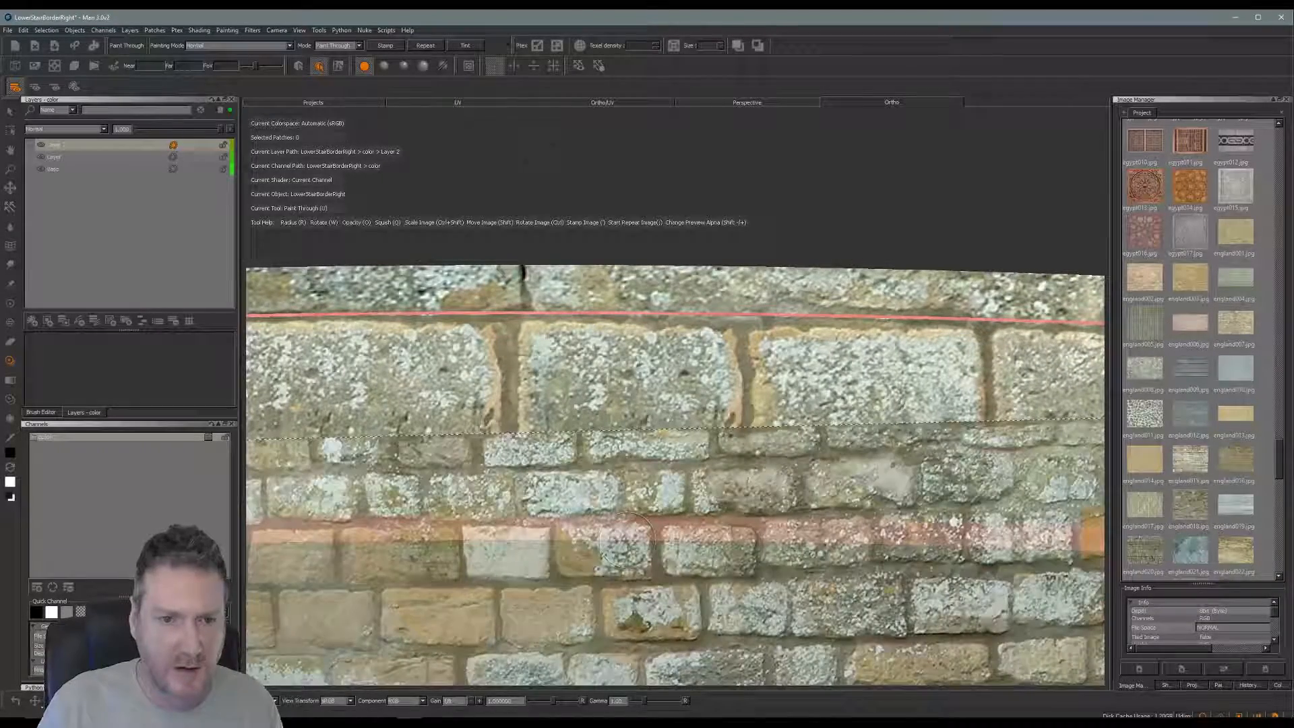
left_click_drag(1008, 487, 1009, 499, "ctrl")
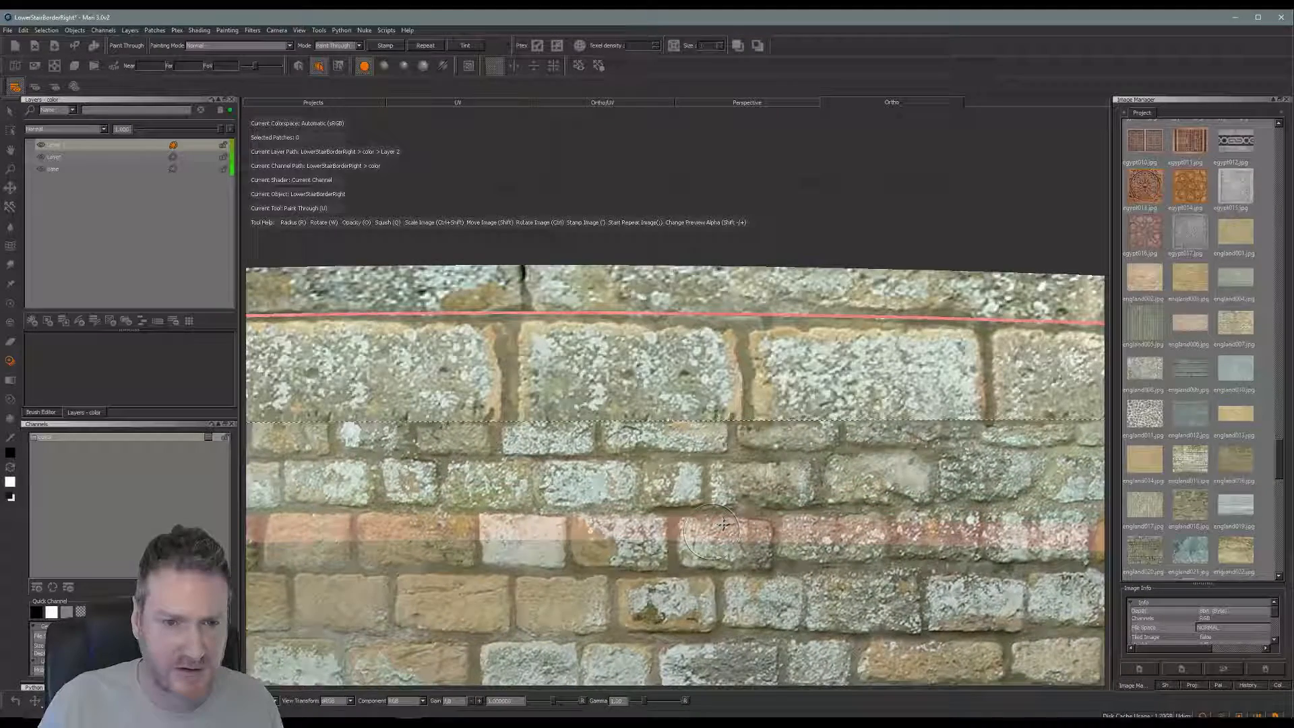
left_click(497, 484)
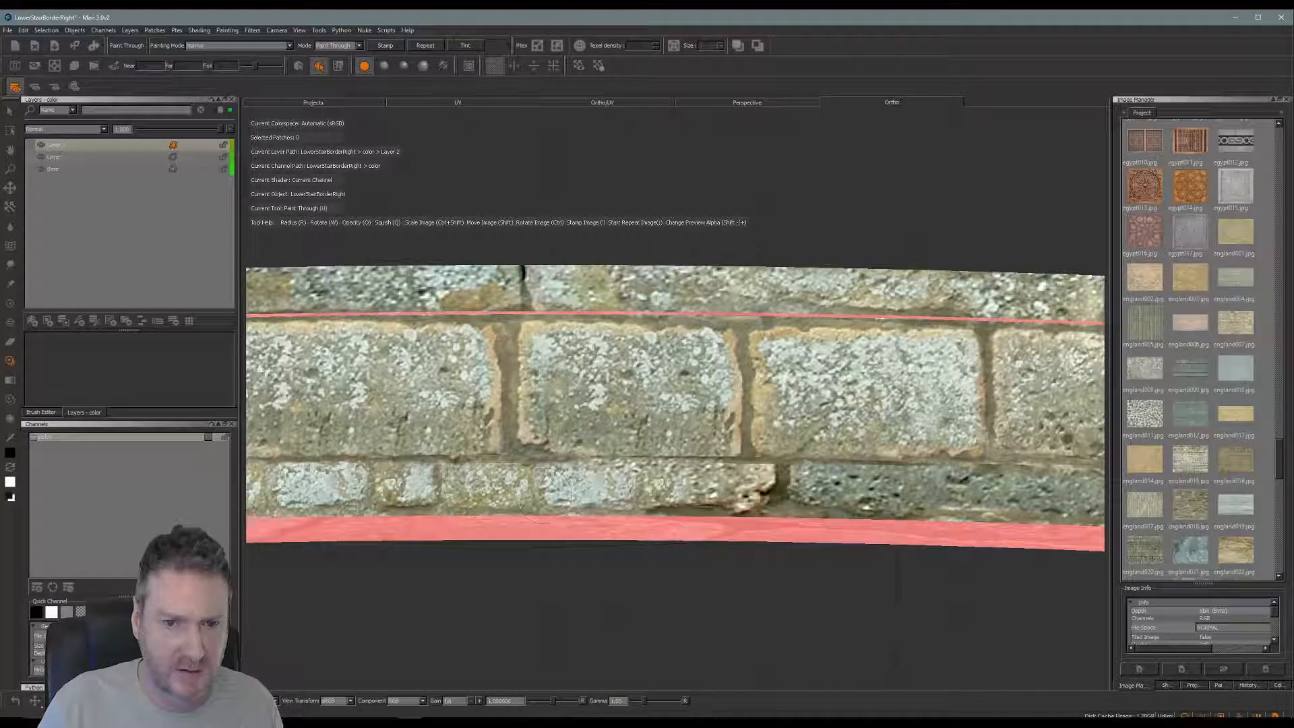
left_click_drag(546, 496, 768, 487)
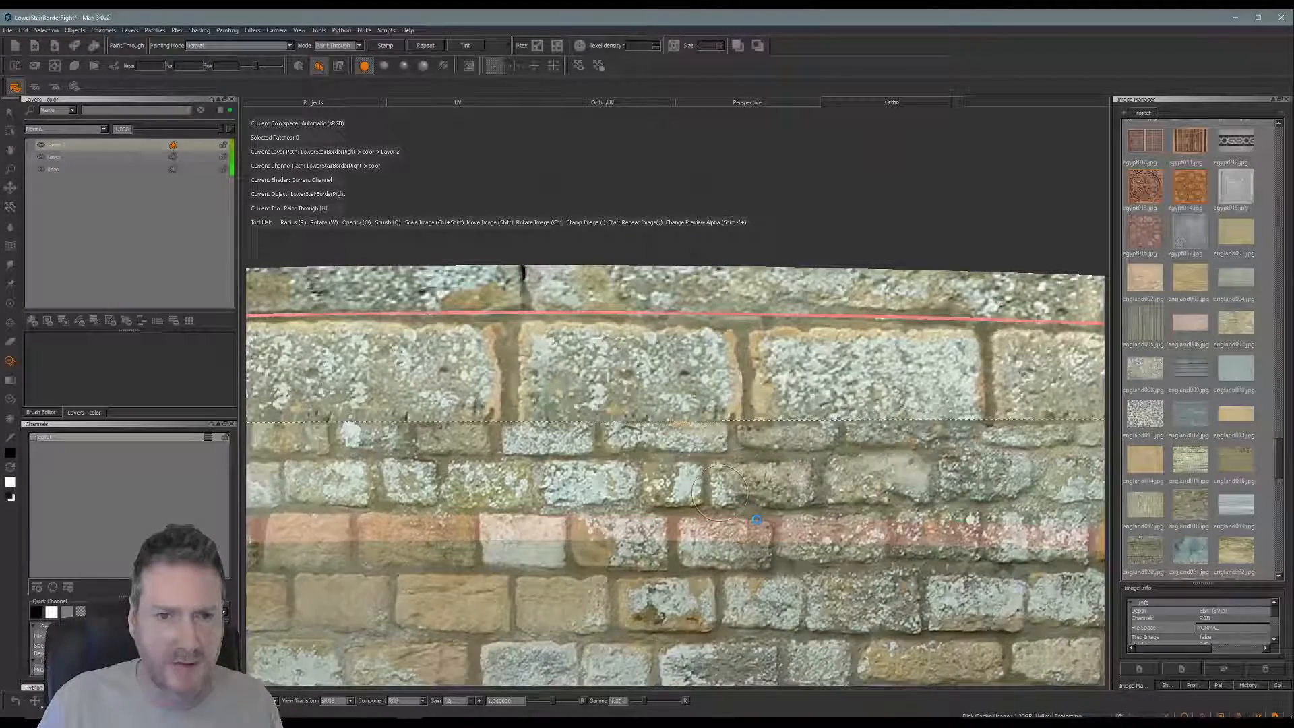
Line up the image with the following stretch of the lower ledge and paint small stones into the long dark stone
left_click_drag(756, 519, 502, 520, "alt")
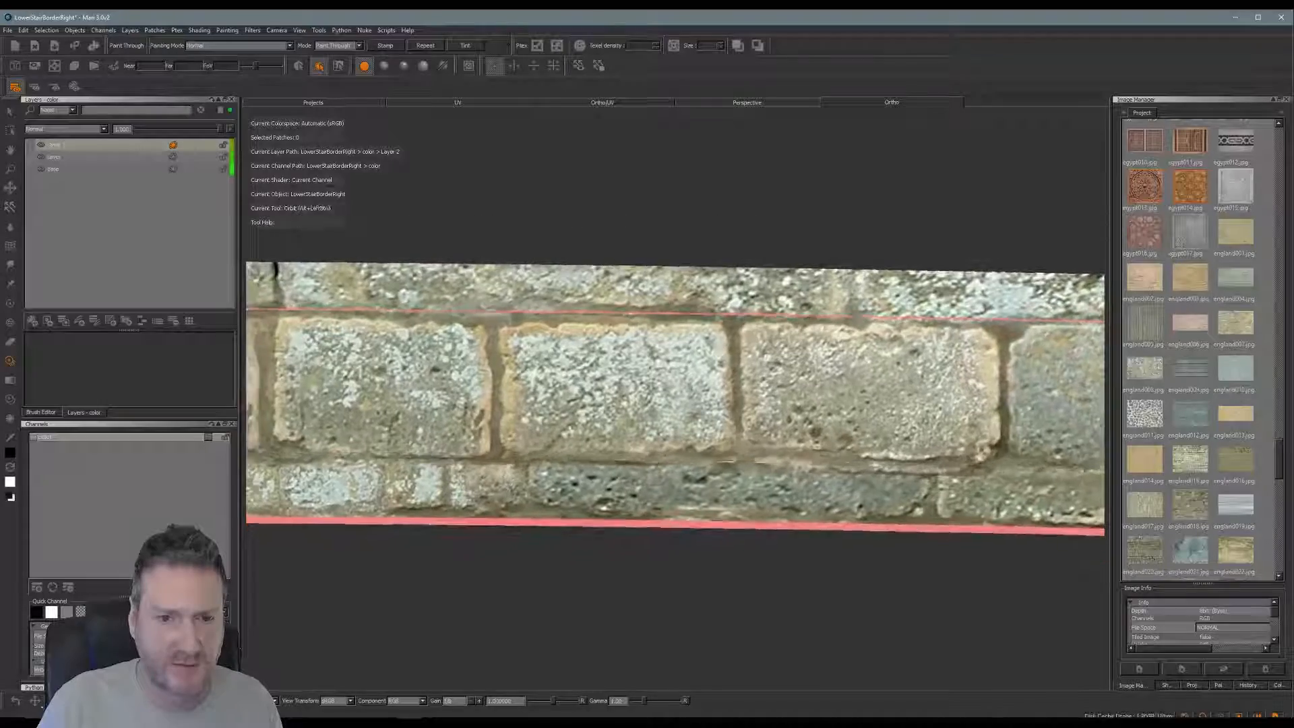
mouse_move(729, 498)
left_mouse_down("alt")
mouse_move(701, 445)
mouse_move(718, 435)
mouse_move(593, 567)
left_mouse_up("alt")
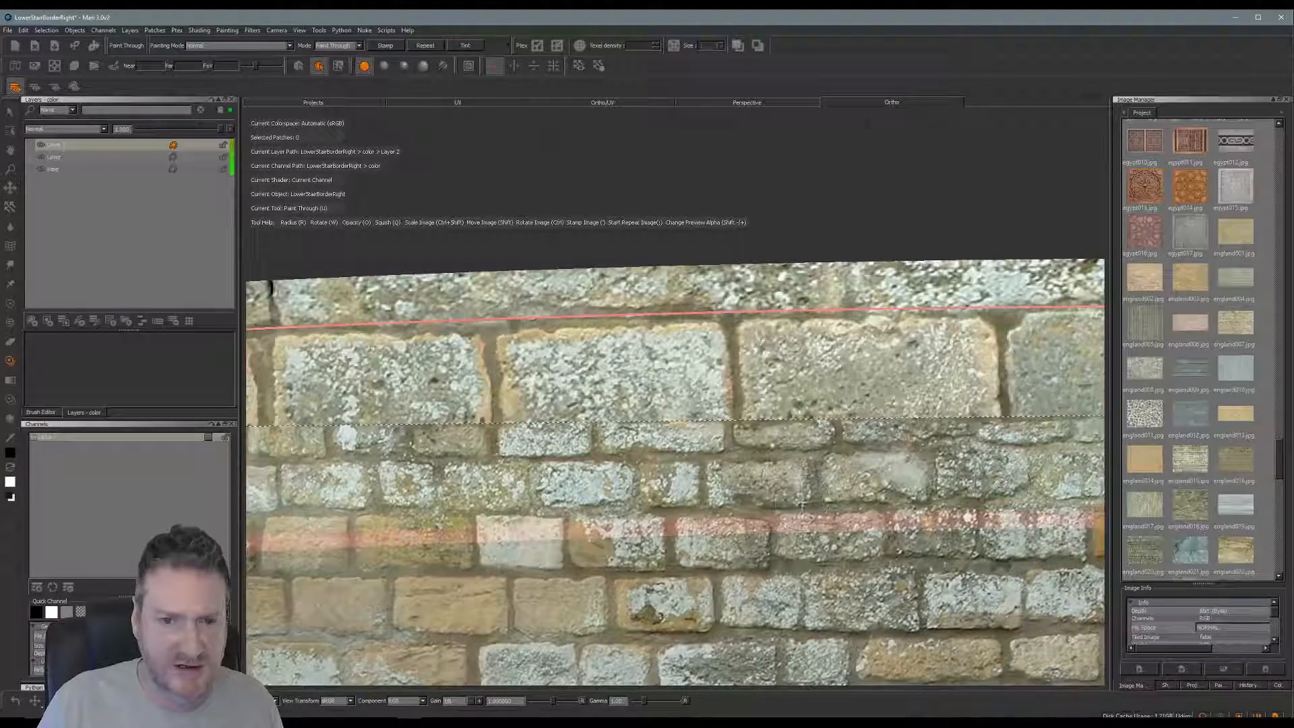
mouse_move(802, 504)
left_mouse_down("shift")
mouse_move(803, 578)
mouse_move(808, 507)
left_mouse_up("shift")
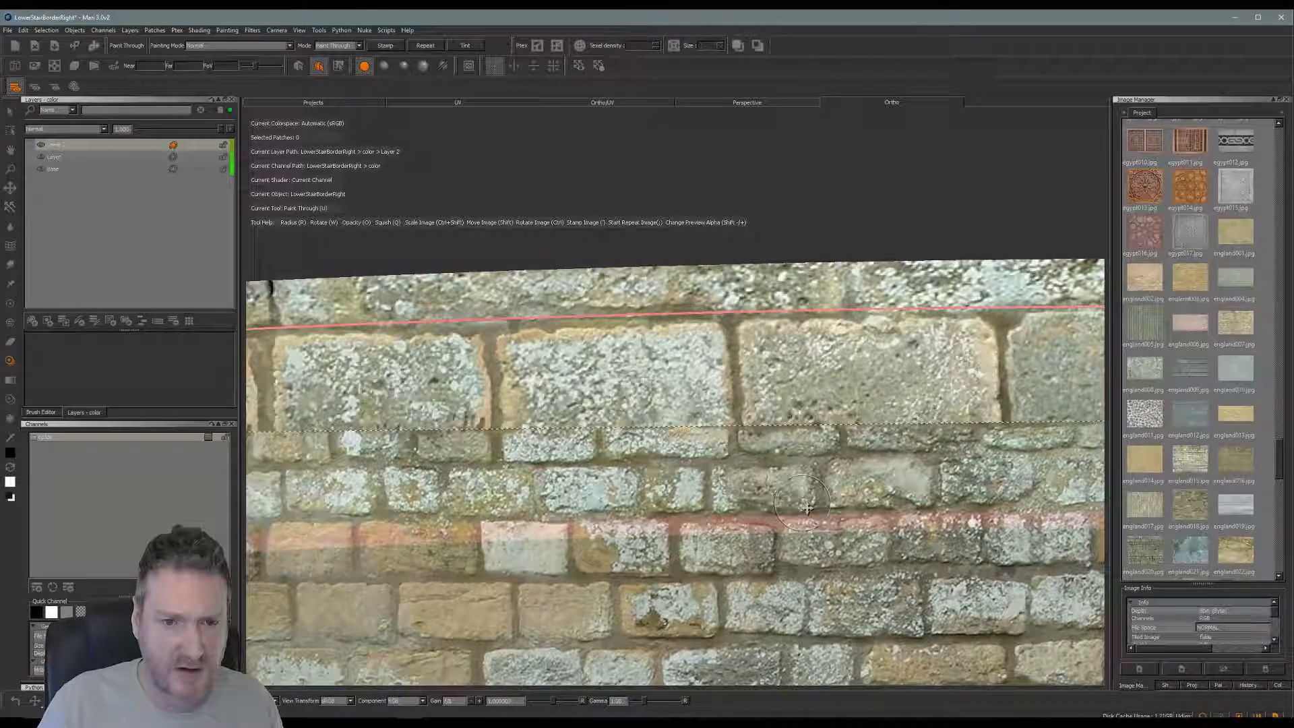
left_click_drag(583, 494, 591, 492)
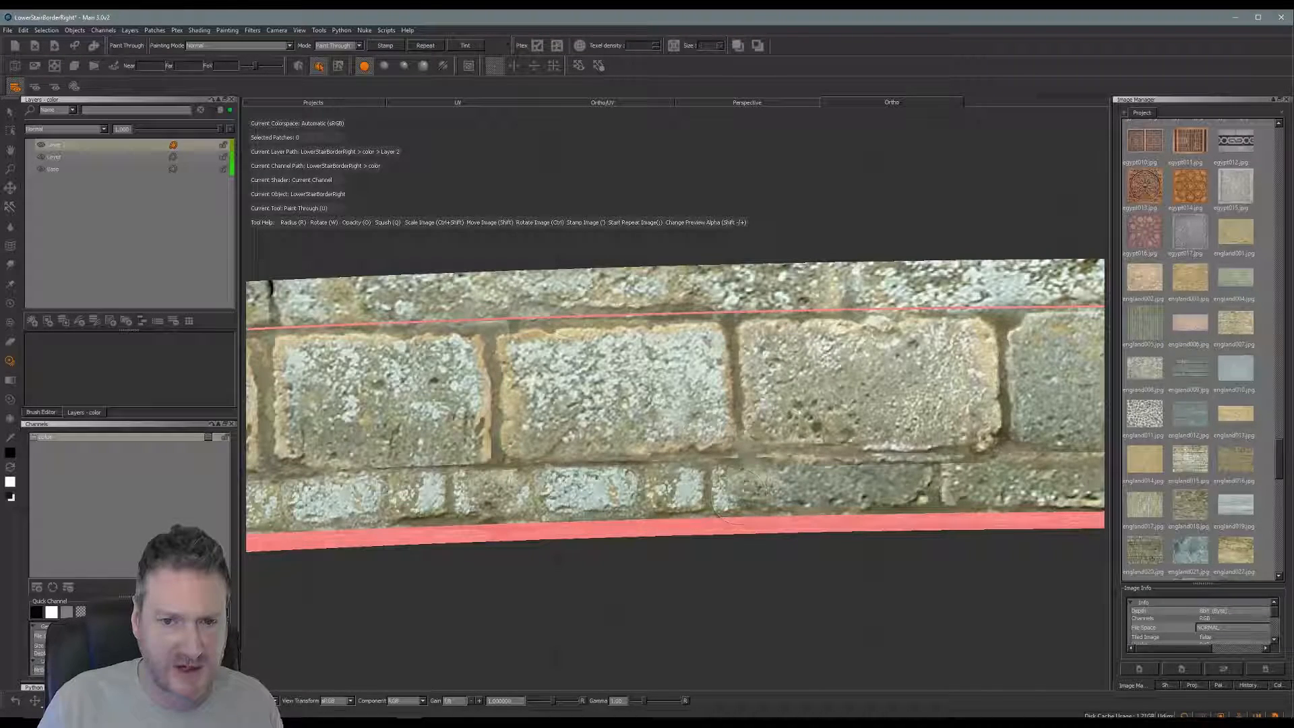
left_click_drag(740, 479, 755, 460)
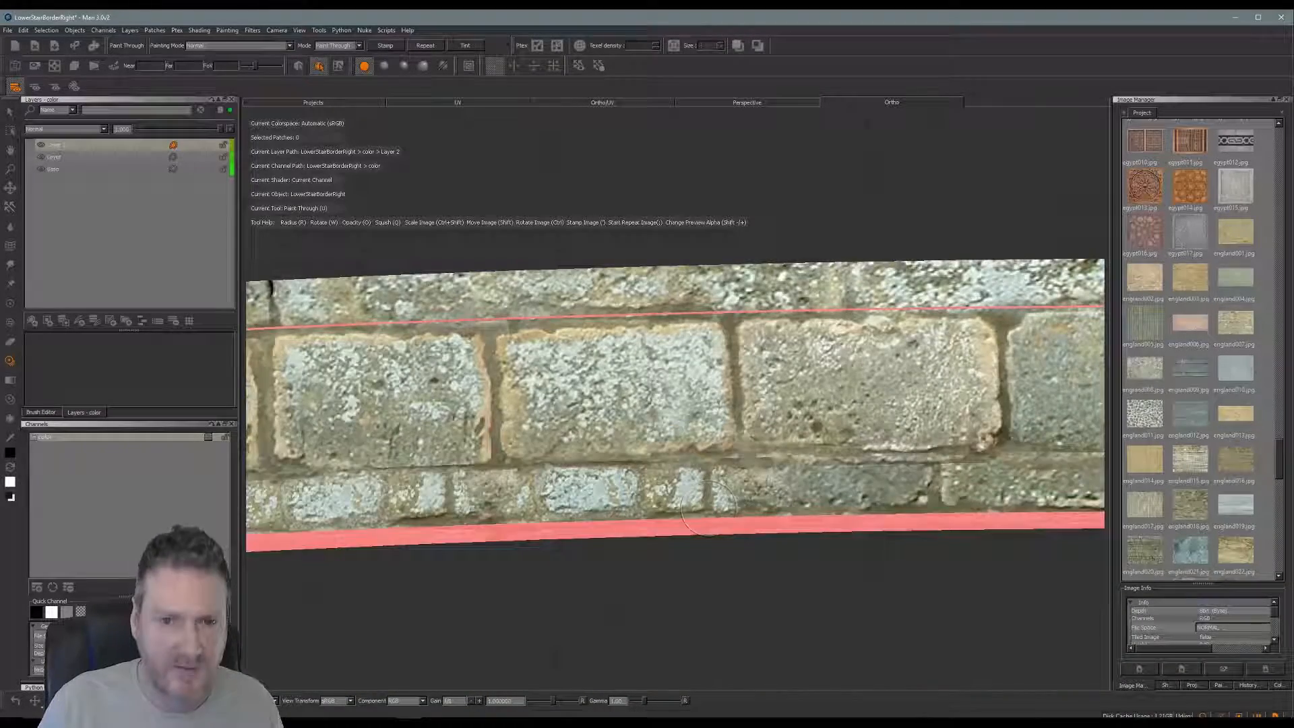
Shift the image left to use its right-hand stones and paint them over the rest of the dark stone and its neighbour
left_click_drag(700, 518, 562, 519, "alt")
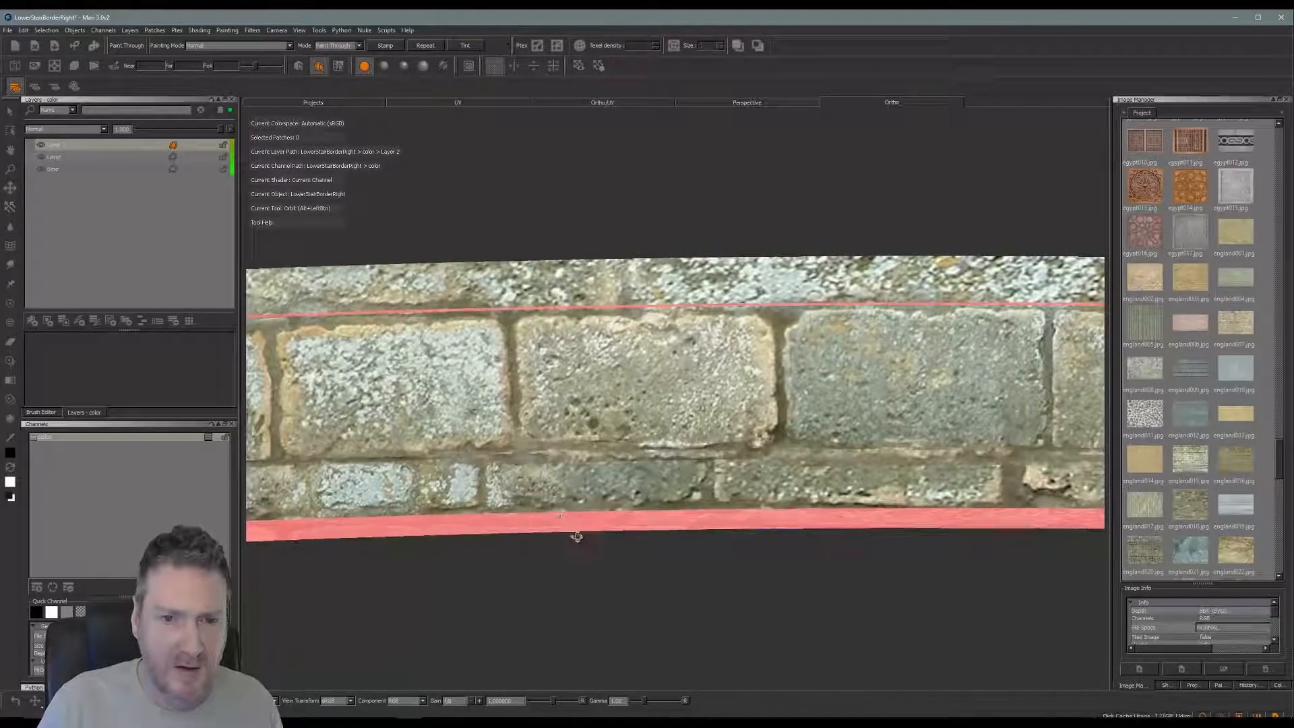
key("u")
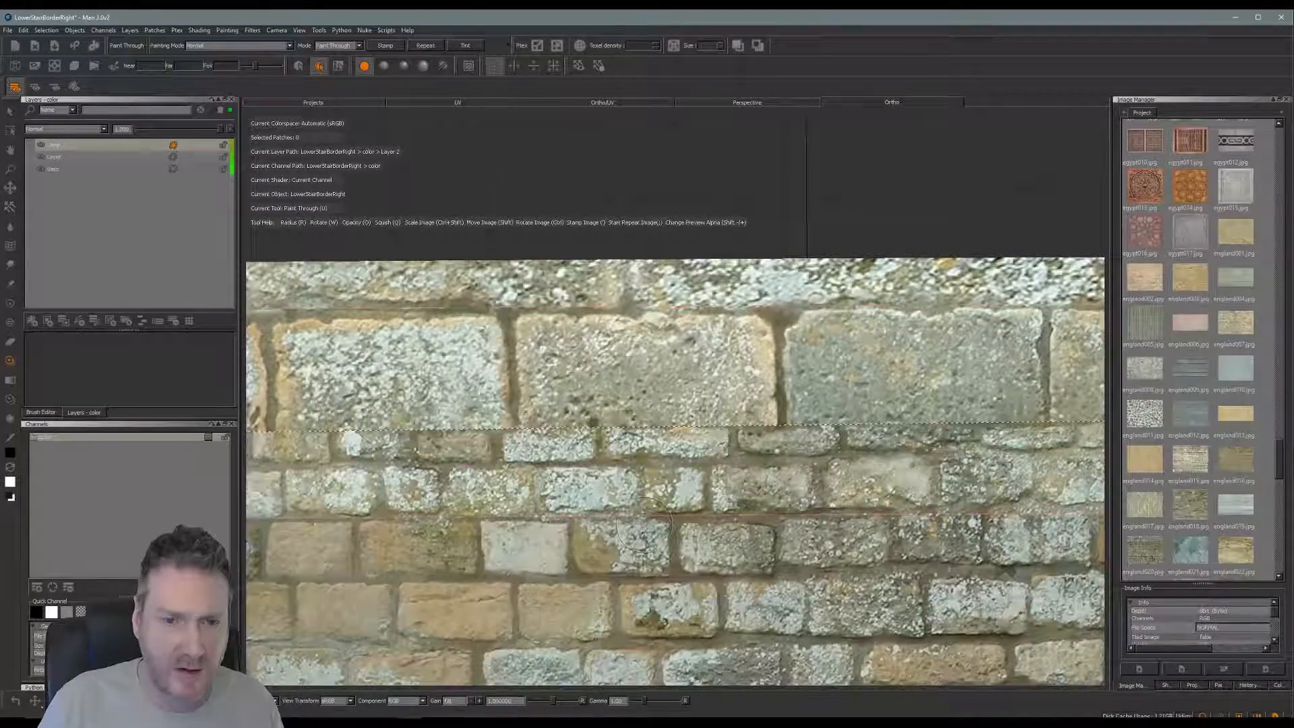
mouse_move(756, 465)
left_mouse_down("shift")
mouse_move(692, 529)
mouse_move(648, 507)
mouse_move(645, 544)
mouse_move(646, 524)
left_mouse_up("shift")
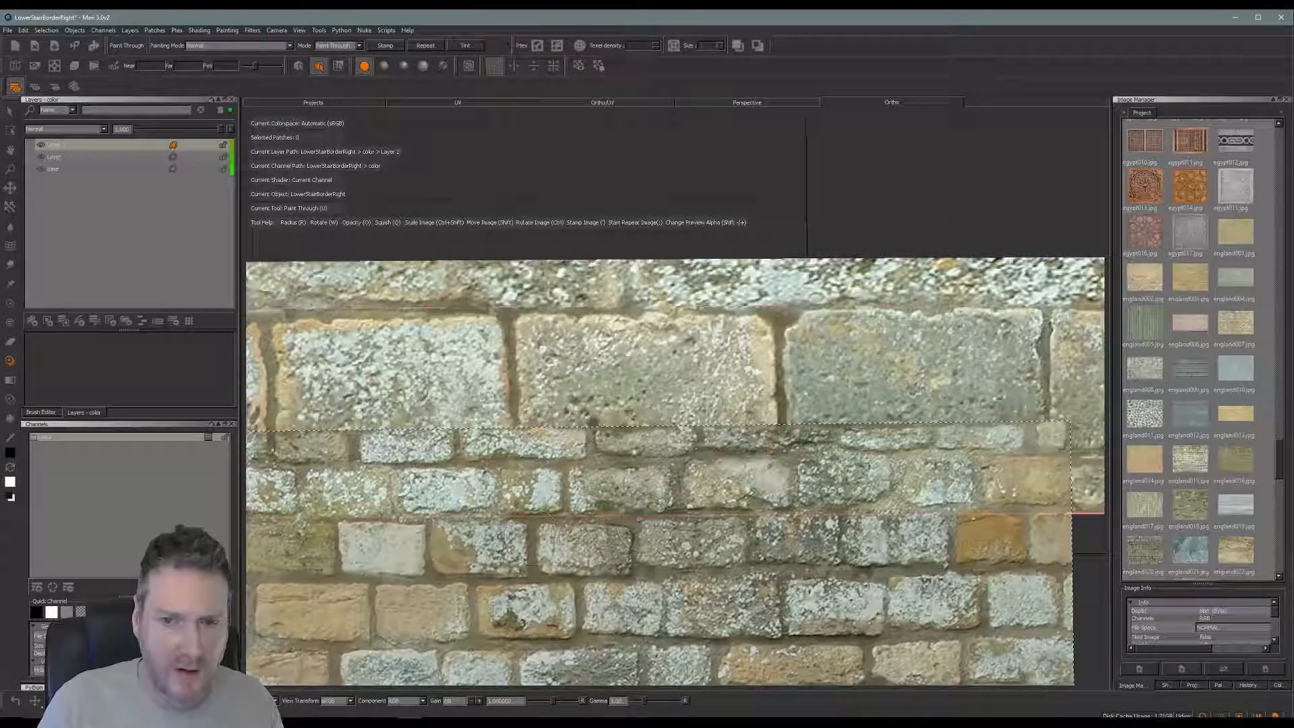
left_click_drag(976, 481, 979, 484, "ctrl")
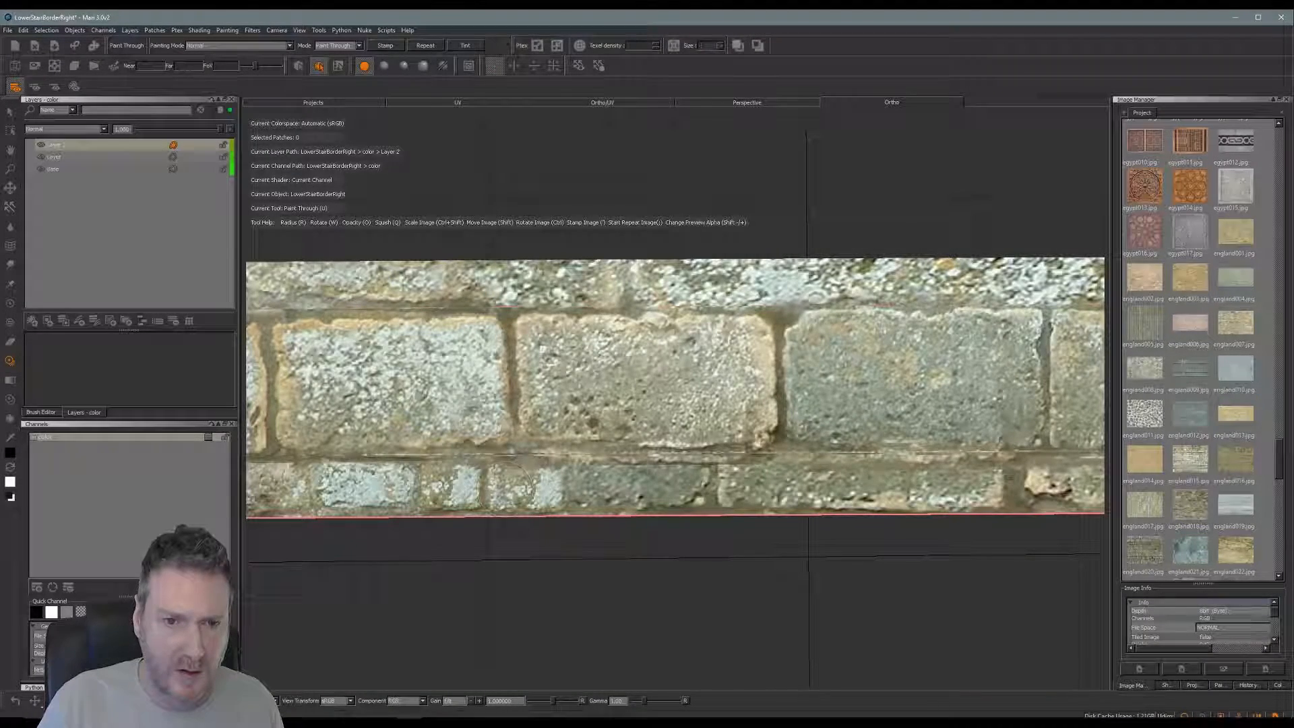
left_click_drag(585, 490, 623, 490)
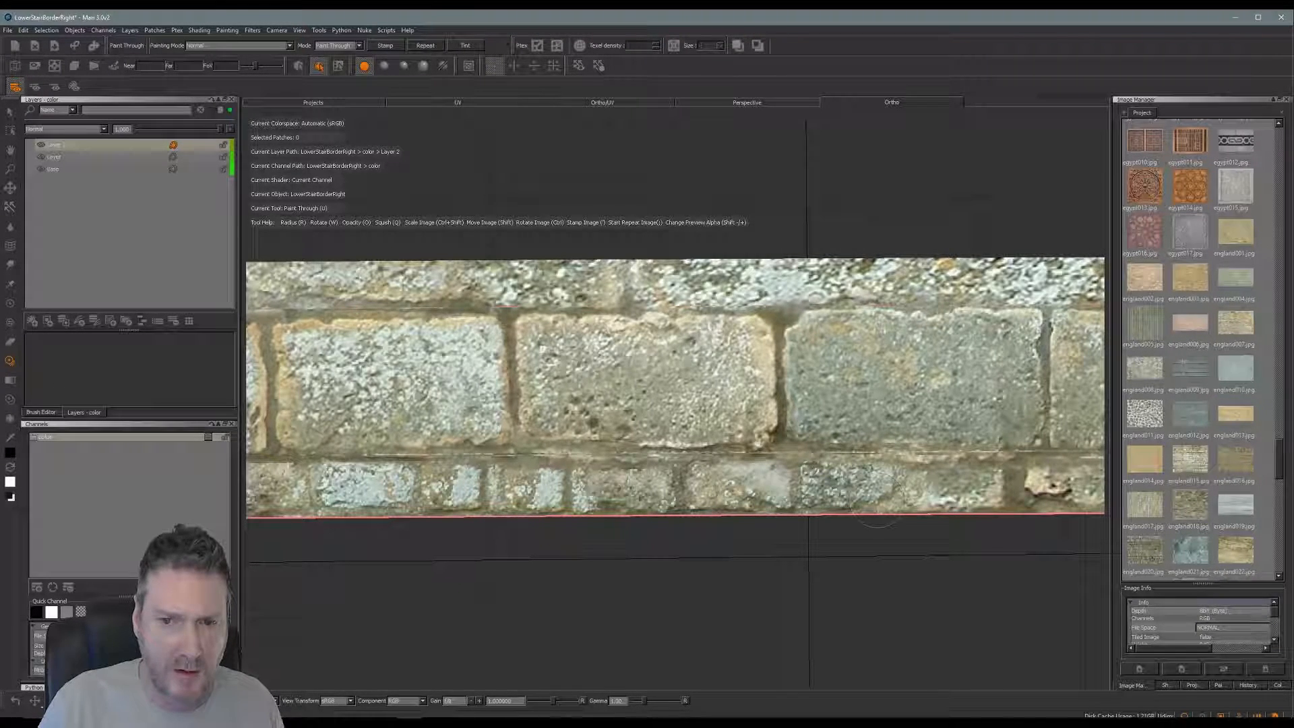
left_click_drag(878, 498, 788, 498)
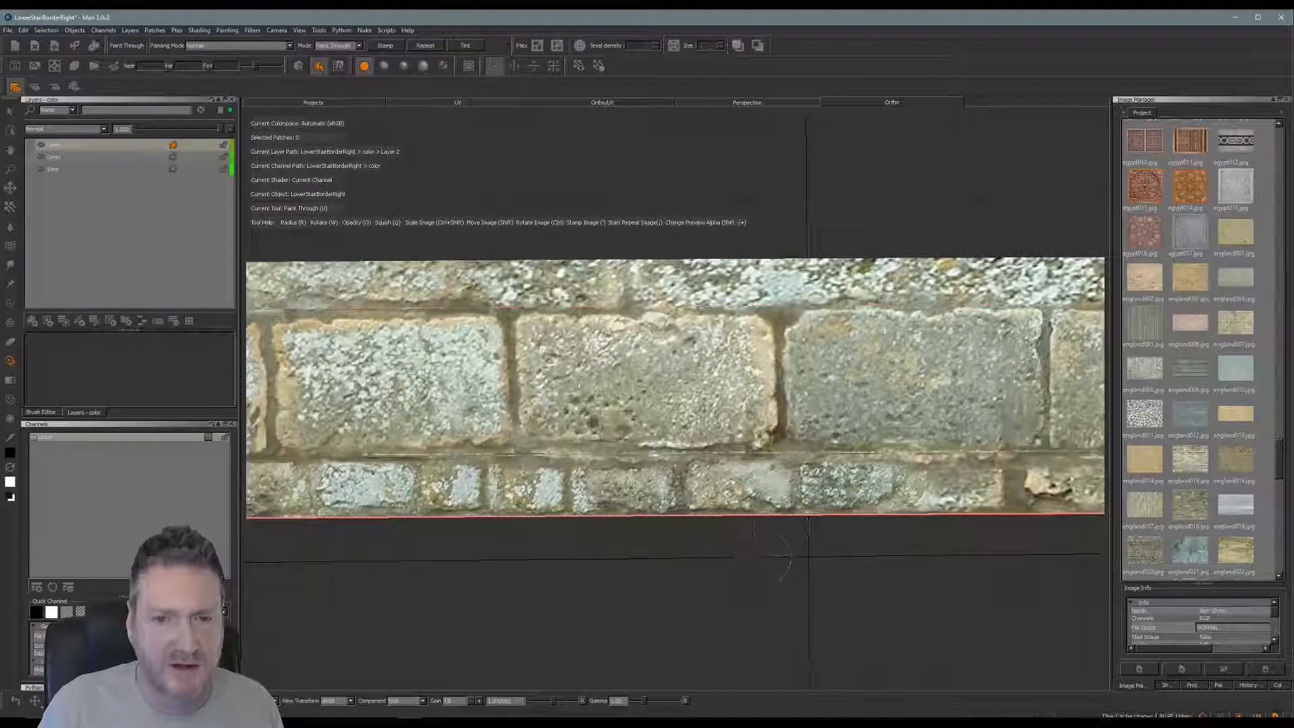
Reposition the image's left-hand stones after the last painted stone and continue the small-stone row farther right along the lower ledge
middle_click_drag(783, 530, 554, 531, "alt")
mouse_move(559, 540)
left_mouse_down("alt")
mouse_move(558, 527)
mouse_move(529, 535)
left_mouse_up("alt")
mouse_move(632, 540)
left_mouse_down("alt")
mouse_move(672, 643)
mouse_move(805, 593)
mouse_move(980, 560)
left_mouse_up("alt")
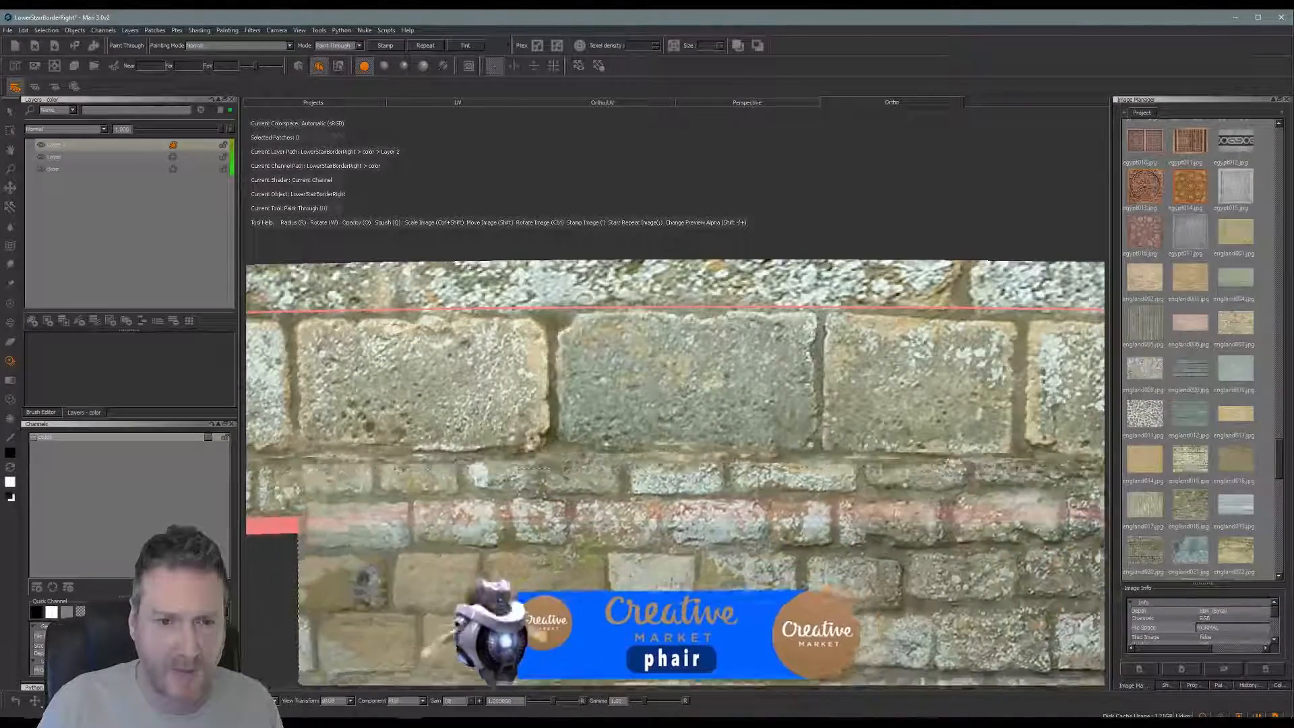
mouse_move(671, 587)
left_mouse_down("shift")
mouse_move(767, 591)
mouse_move(825, 581)
mouse_move(858, 550)
mouse_move(924, 546)
mouse_move(909, 544)
left_mouse_up("shift")
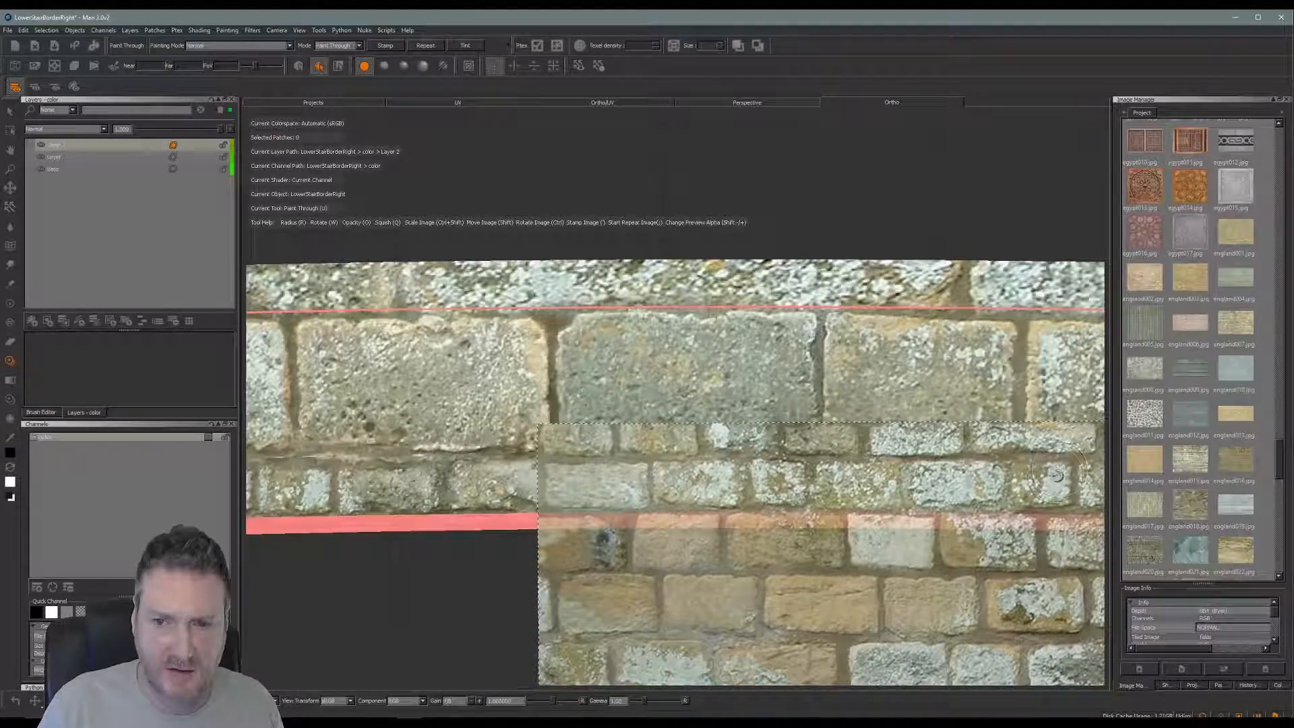
left_click_drag(1015, 493, 1020, 496, "shift")
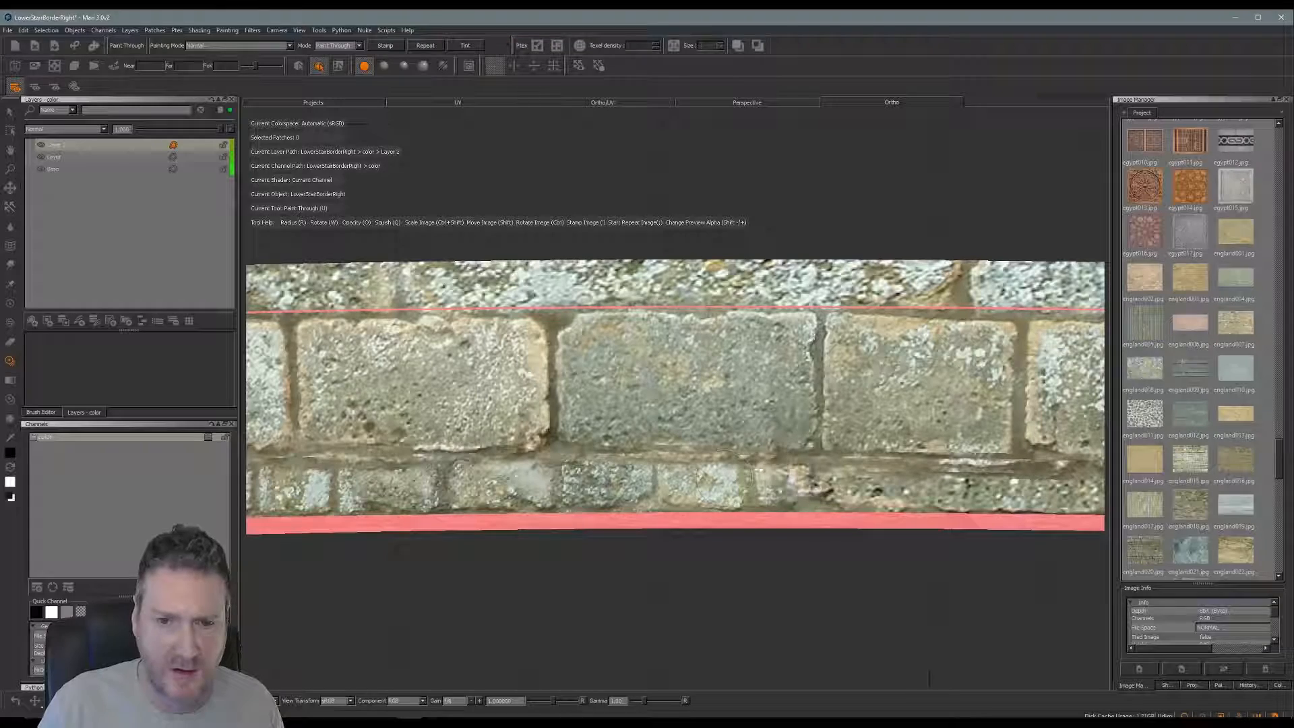
left_click_drag(722, 479, 889, 488)
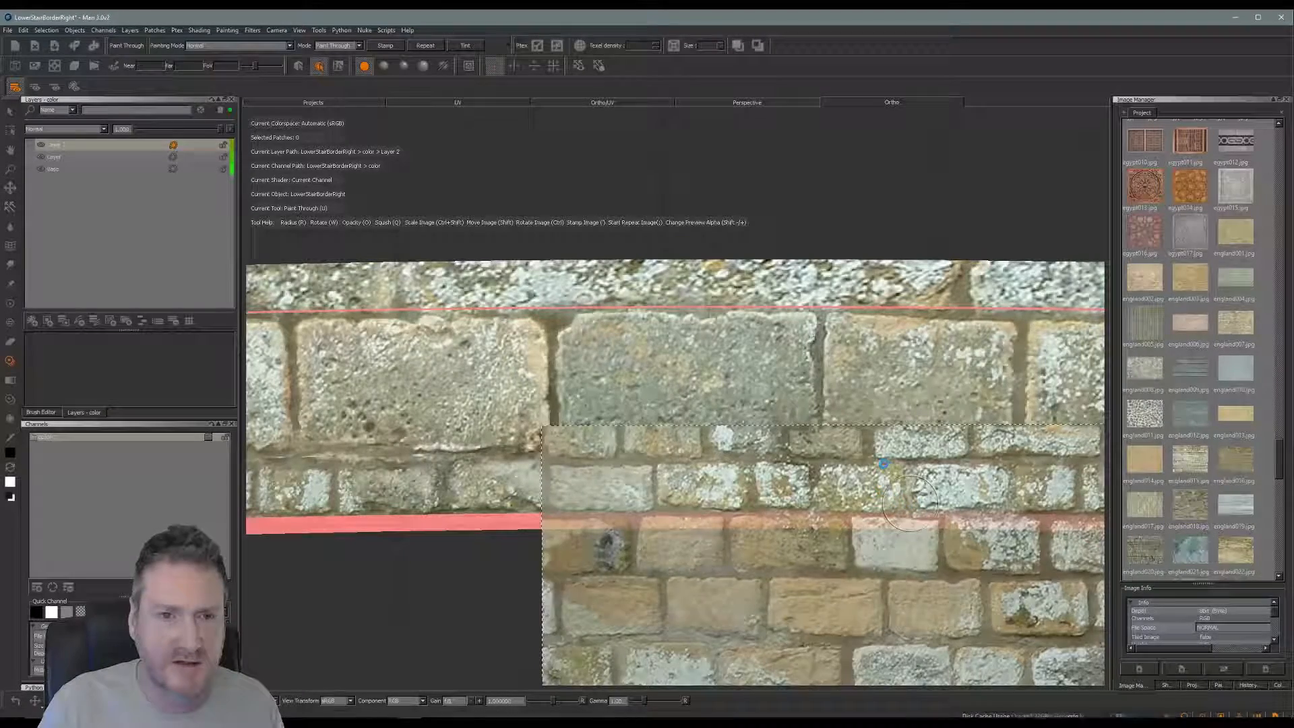
Line up the image's left-hand small stones with the next unpainted stretch of the lower ledge and paint them through
mouse_move(883, 464)
left_mouse_down("alt")
mouse_move(660, 424)
mouse_move(557, 485)
mouse_move(733, 481)
left_mouse_up("alt")
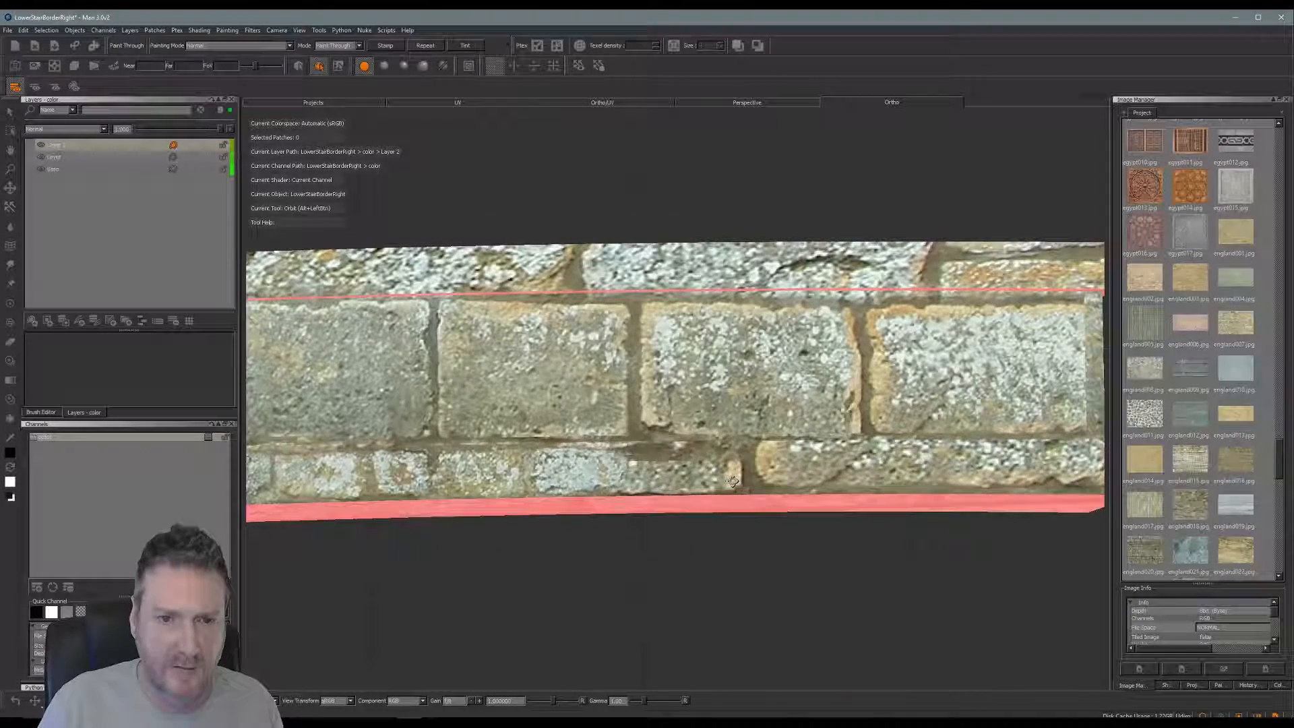
key("u")
mouse_move(820, 532)
left_mouse_down("shift")
mouse_move(941, 524)
mouse_move(820, 533)
left_mouse_up("shift")
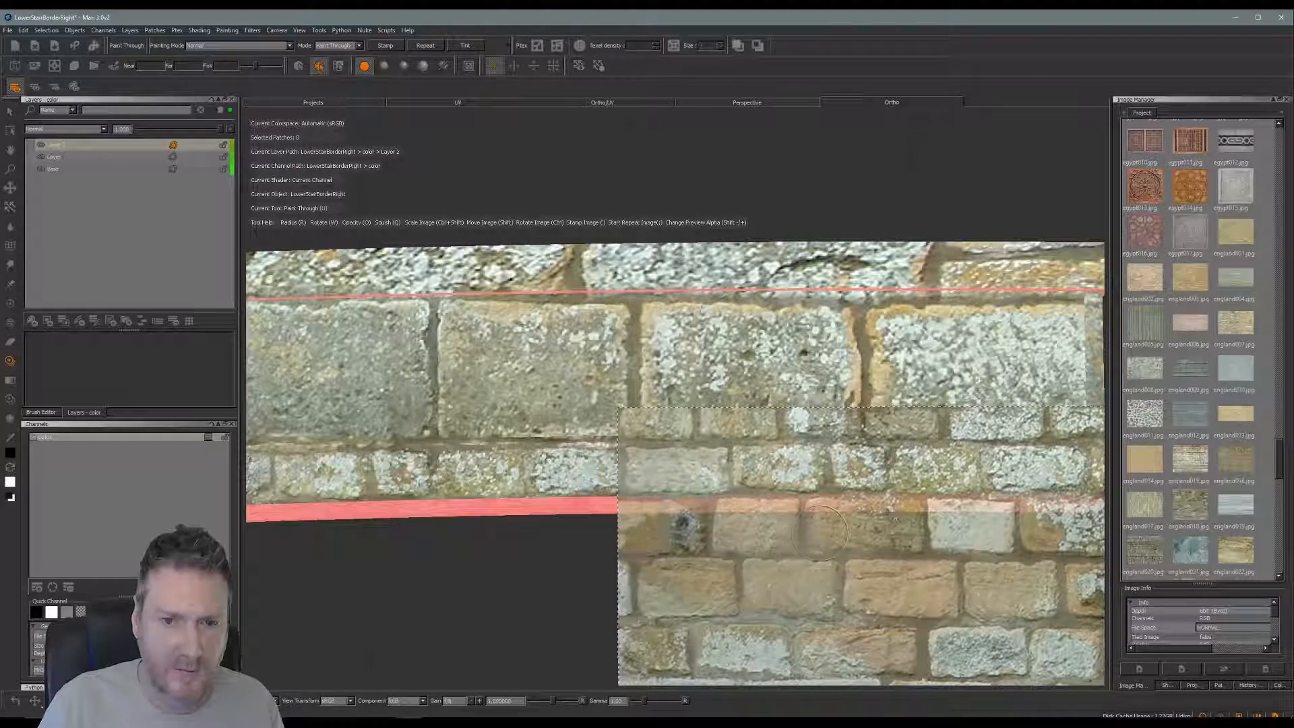
left_click_drag(715, 476, 661, 477)
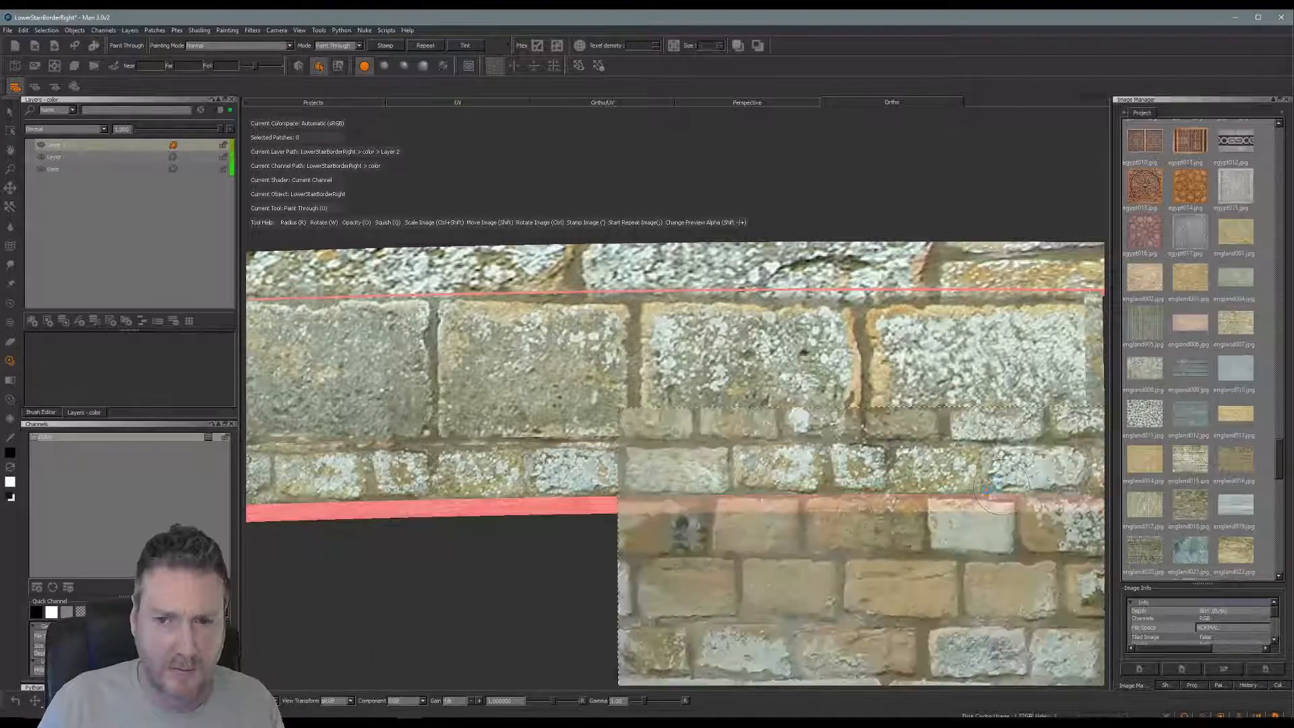
Continue the small-stone row to the right end of the lower ledge, shifting the image so it covers the end corner
mouse_move(1037, 472)
left_mouse_down()
mouse_move(515, 537)
mouse_move(560, 552)
left_mouse_up()
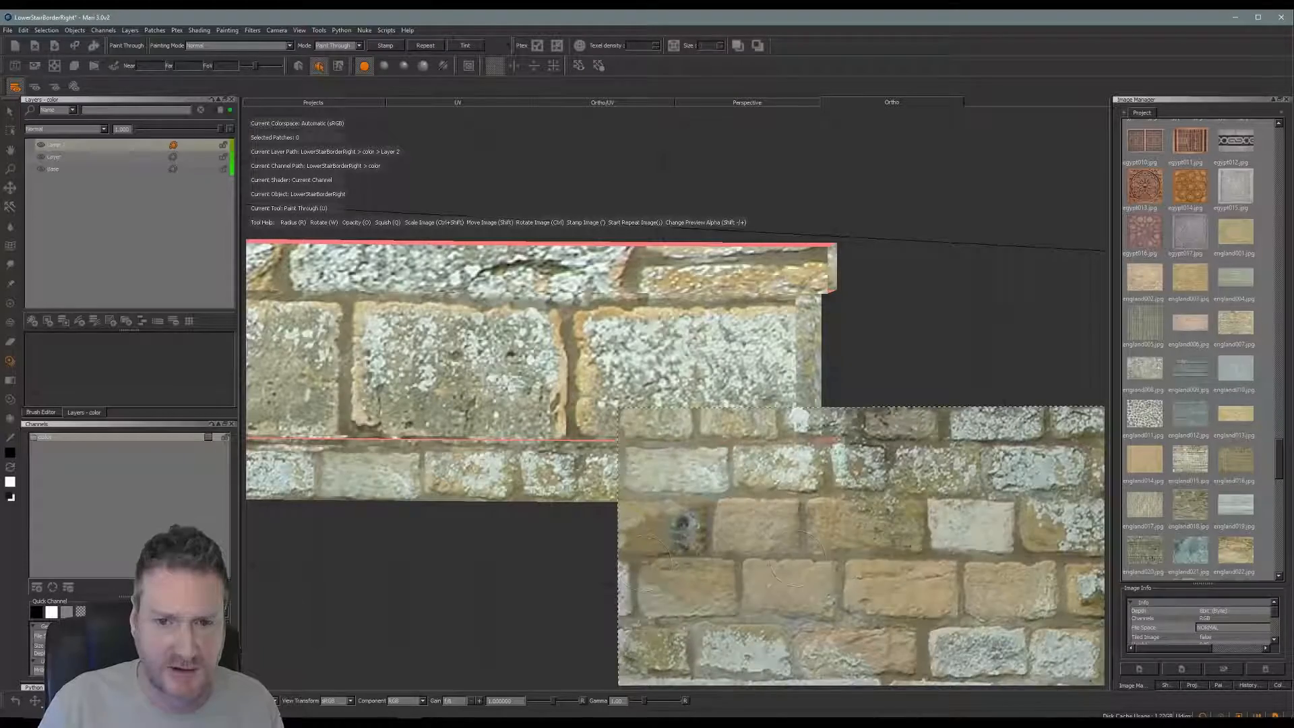
mouse_move(852, 552)
left_mouse_down("shift")
mouse_move(643, 588)
mouse_move(619, 576)
mouse_move(626, 565)
left_mouse_up("shift")
left_click(786, 462)
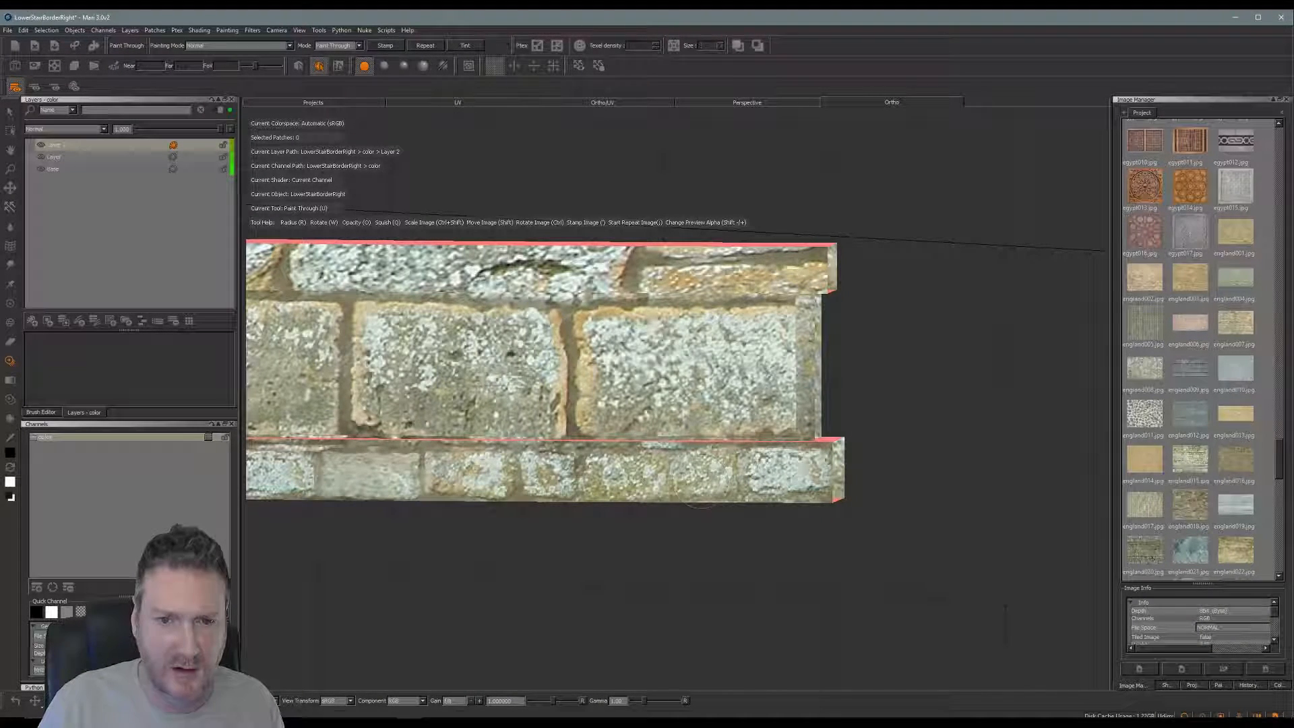
left_click_drag(701, 479, 789, 490)
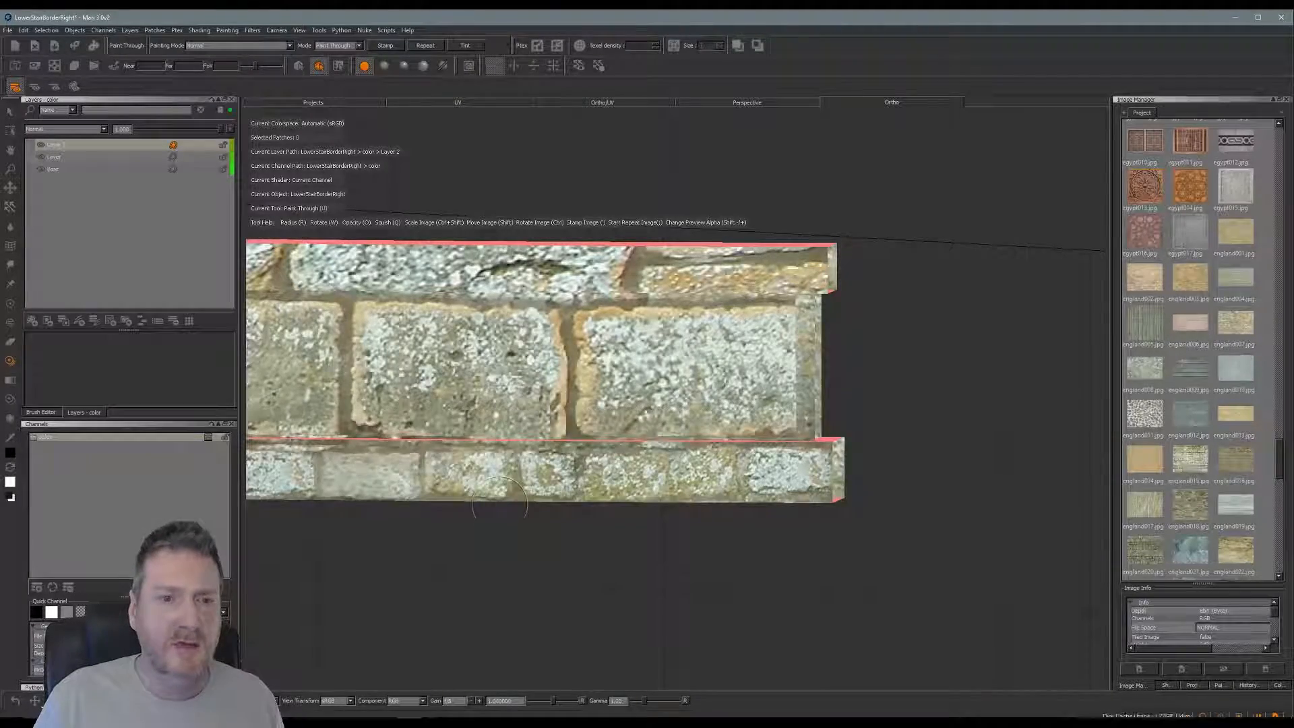
Tilt and shift the image to match the left end of the upper ledge and paint its first small stones
middle_click_drag(505, 510, 809, 515, "alt")
middle_click_drag(512, 516, 849, 536, "alt")
middle_click_drag(471, 492, 809, 443, "alt")
middle_click_drag(461, 441, 461, 449, "alt")
left_click_drag(461, 449, 719, 505, "alt")
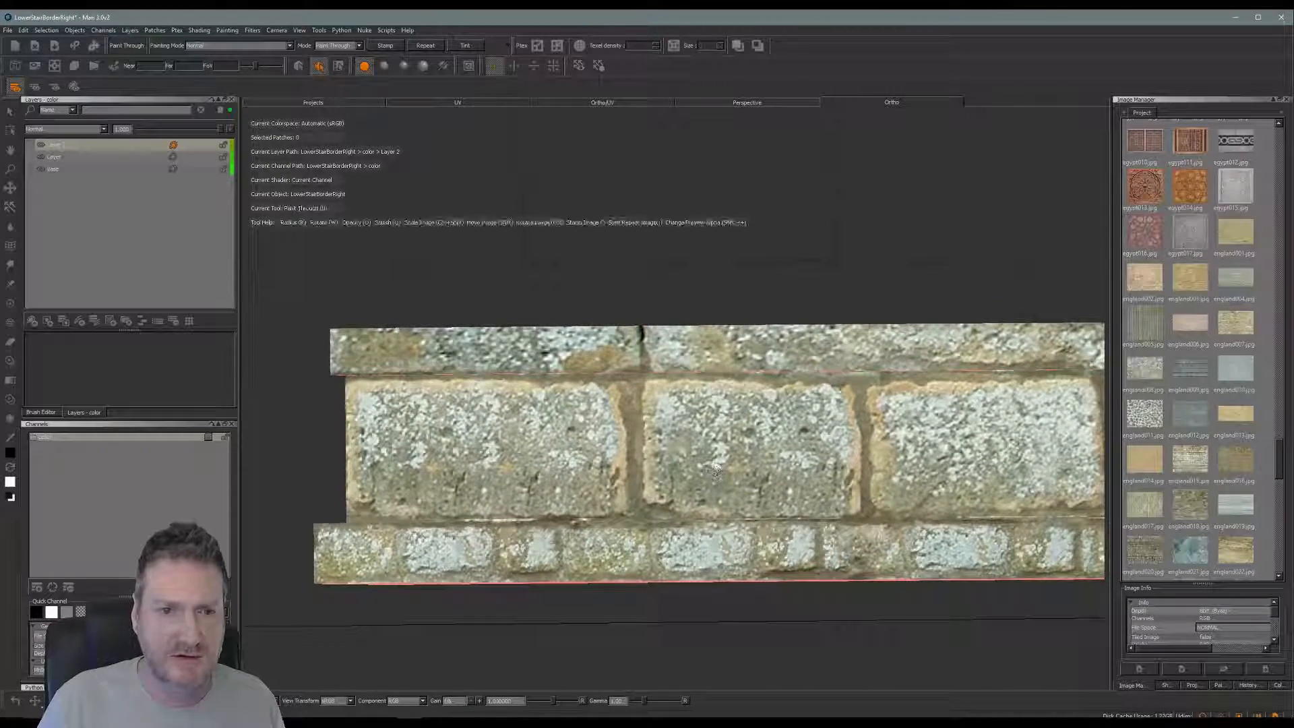
middle_click_drag(398, 440, 508, 480, "alt")
left_click_drag(508, 480, 484, 420, "alt")
key("u")
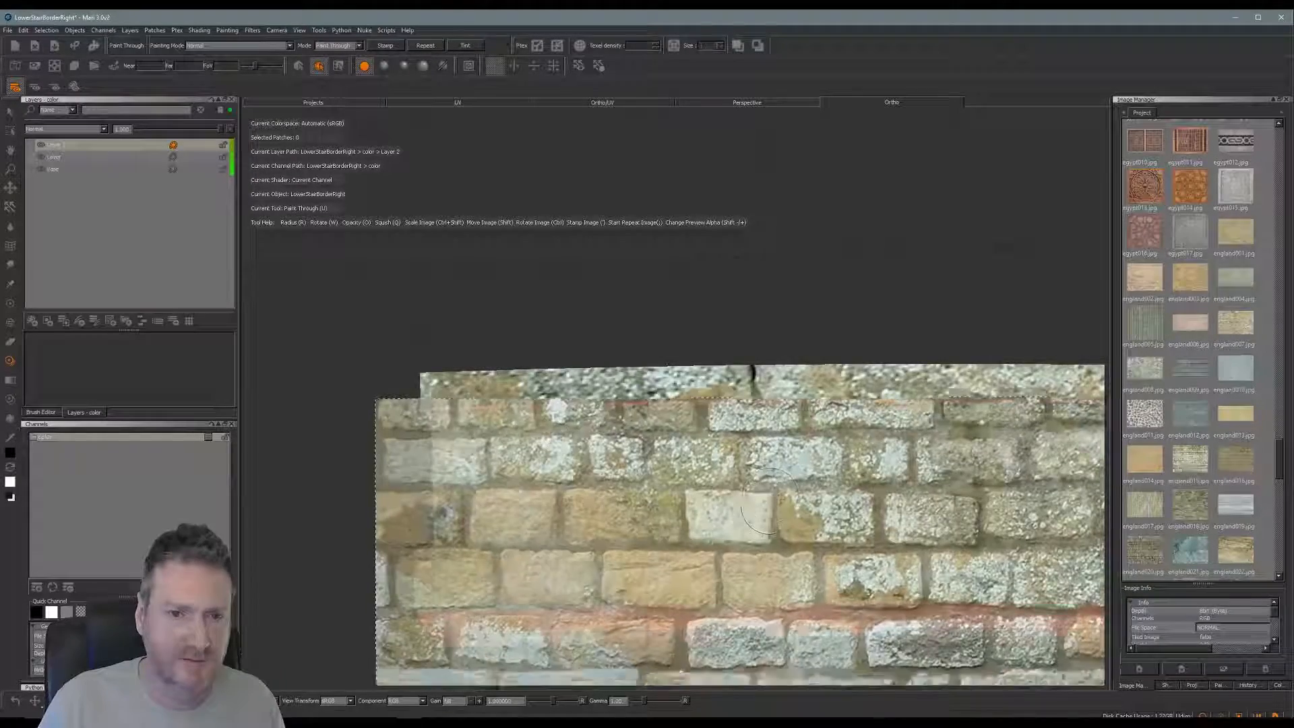
left_click_drag(986, 445, 987, 450, "ctrl")
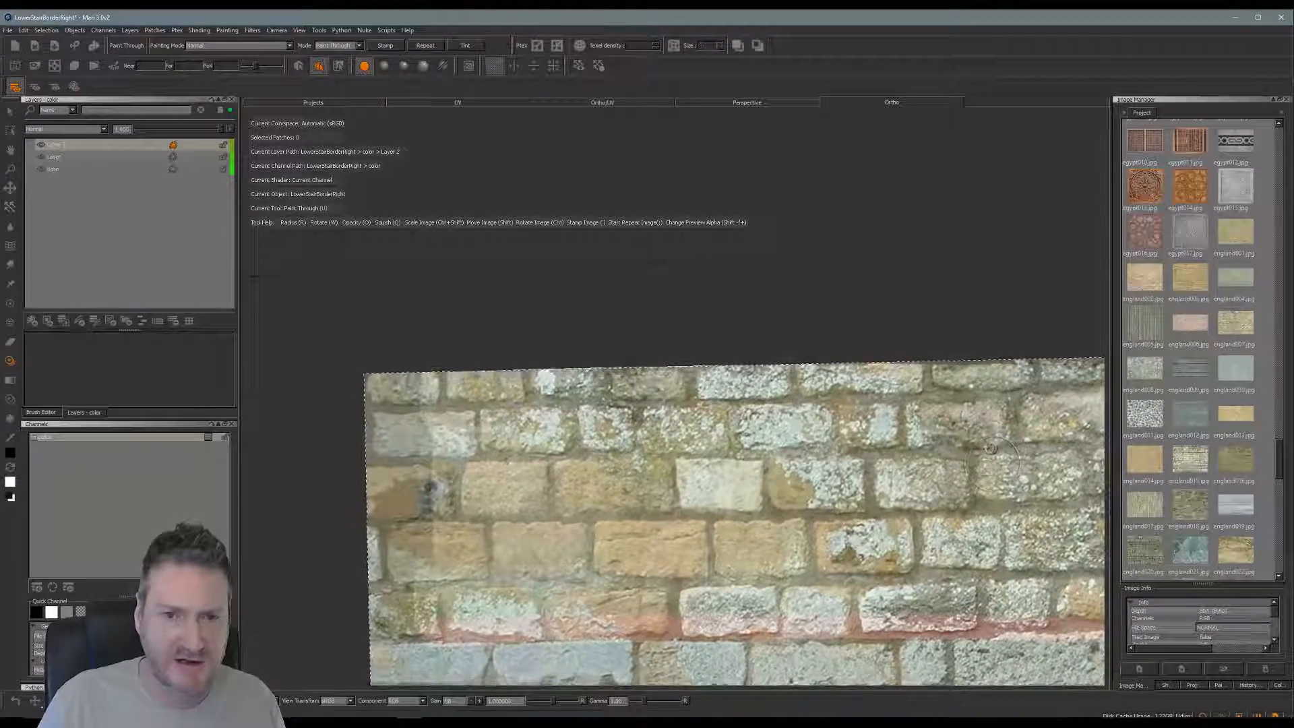
mouse_move(757, 518)
left_mouse_down("shift")
mouse_move(767, 475)
mouse_move(814, 476)
left_mouse_up("shift")
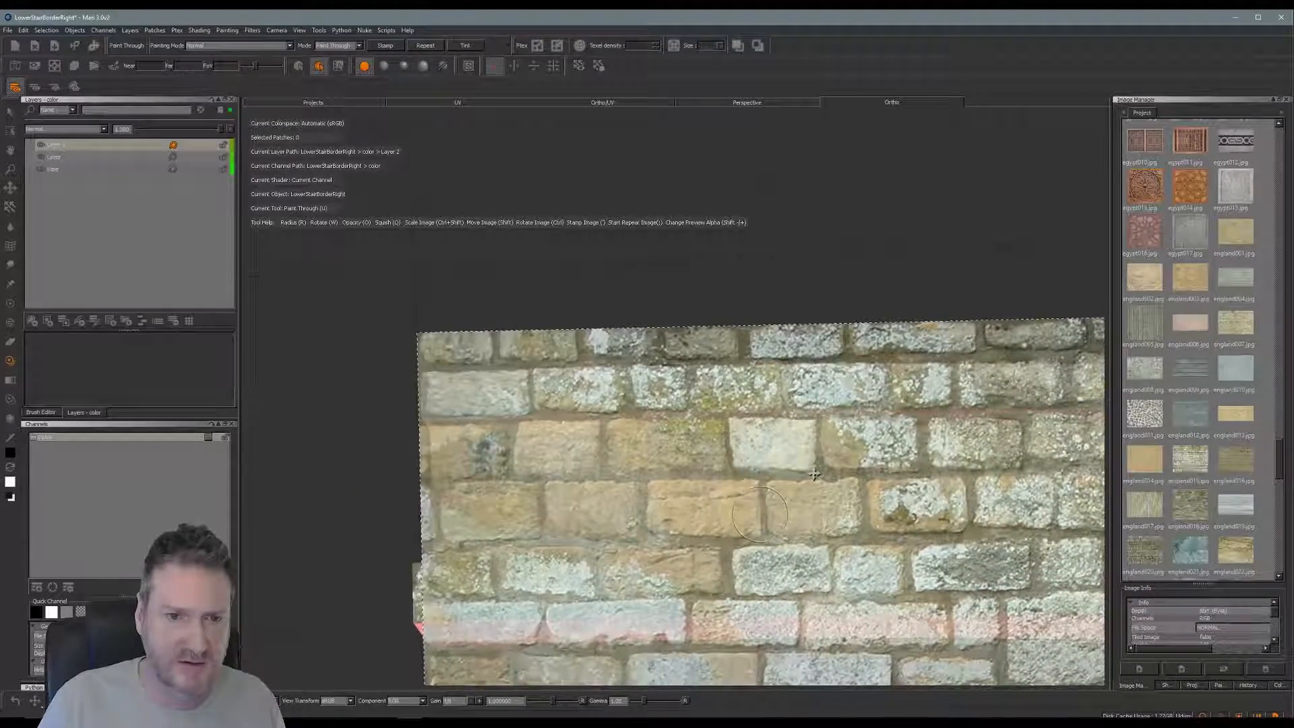
left_click_drag(515, 407, 486, 396)
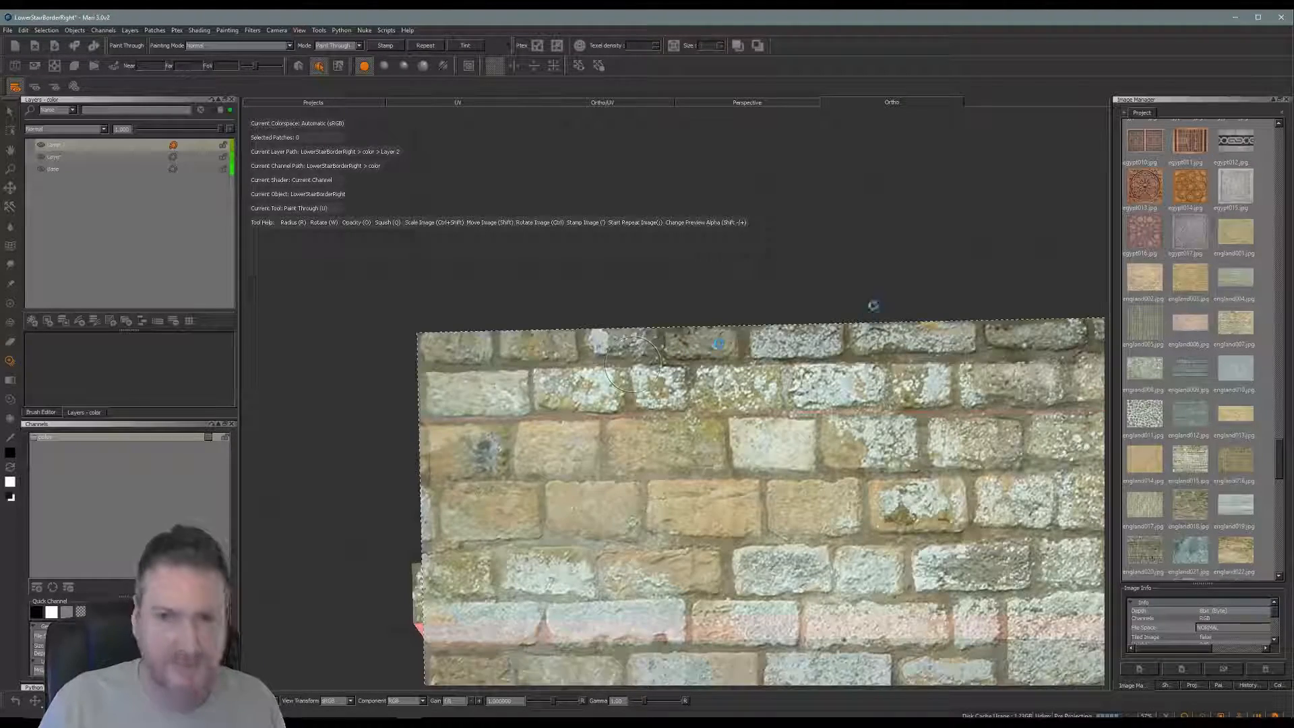
Realign the image with the following stretch of the upper ledge and extend the small-stone row over the rough stones
mouse_move(673, 306)
left_mouse_down("alt")
mouse_move(552, 306)
mouse_move(566, 297)
mouse_move(600, 312)
mouse_move(522, 440)
mouse_move(539, 297)
left_mouse_up("alt")
mouse_move(661, 283)
middle_mouse_down("alt")
mouse_move(544, 277)
mouse_move(557, 281)
middle_mouse_up("alt")
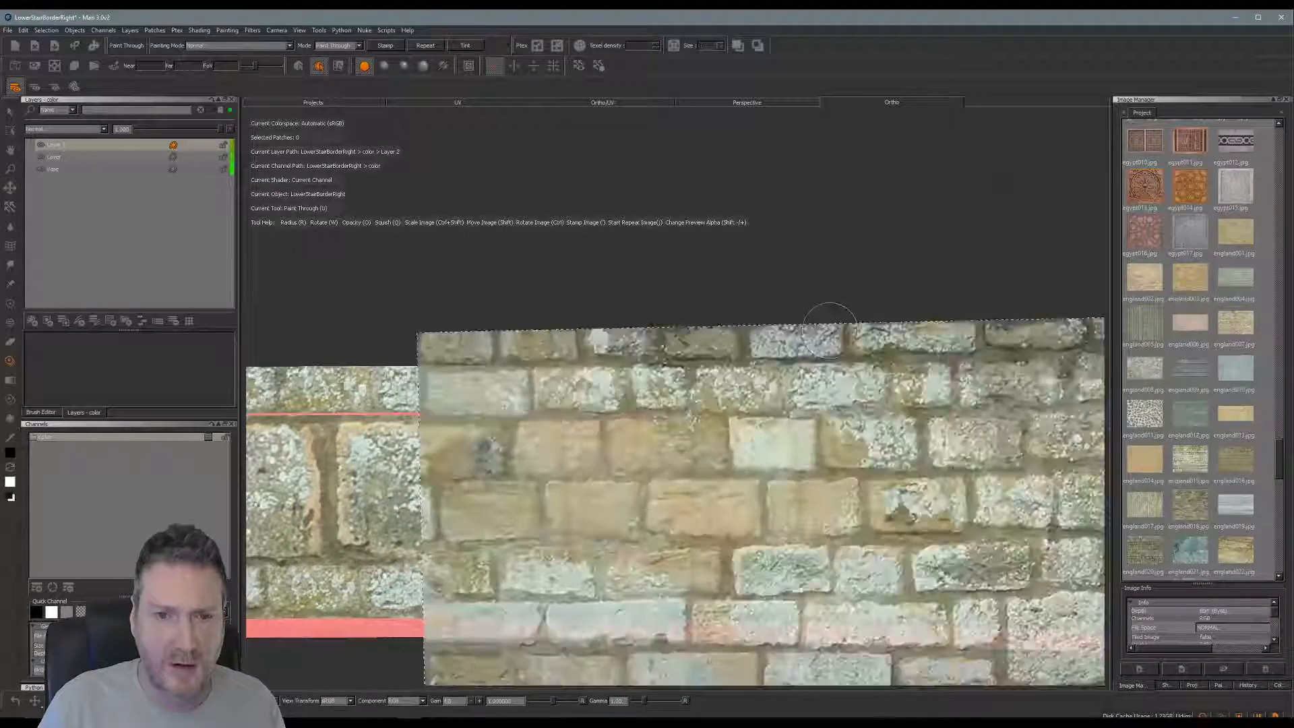
left_click_drag(963, 418, 970, 424, "ctrl")
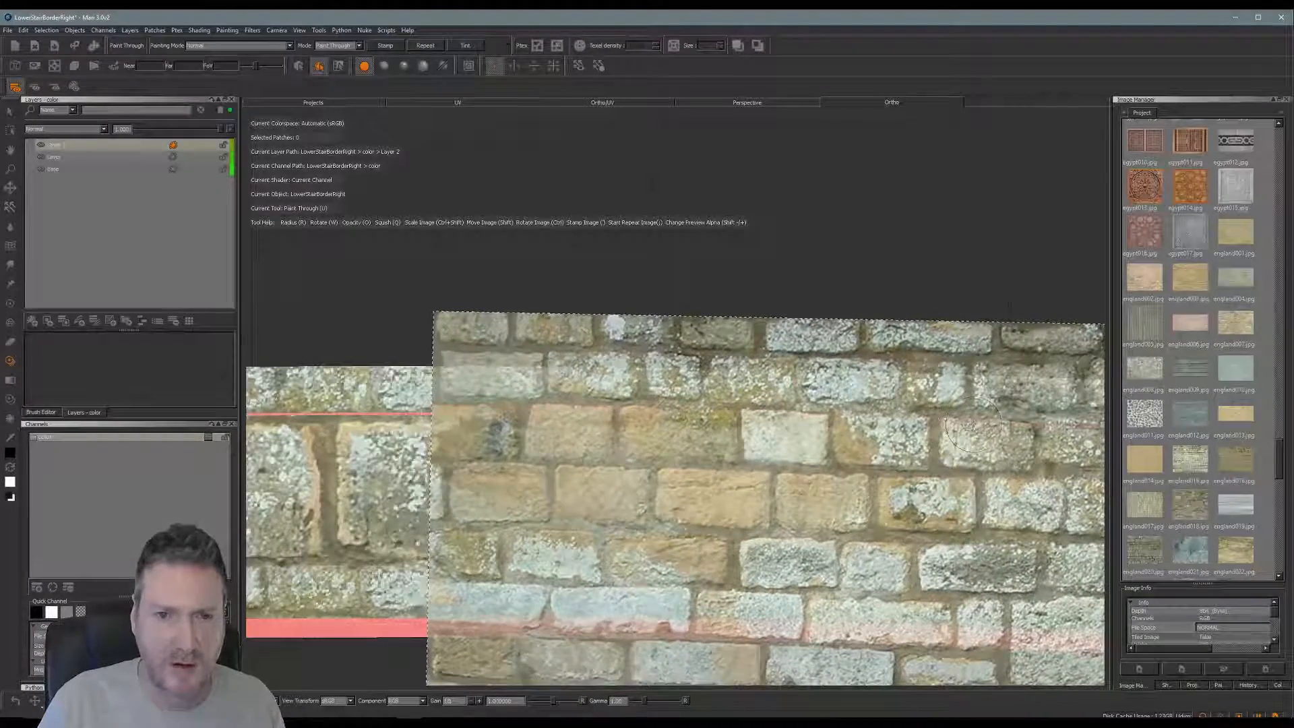
mouse_move(855, 415)
left_mouse_down("shift")
mouse_move(857, 525)
mouse_move(847, 468)
mouse_move(786, 439)
mouse_move(787, 462)
mouse_move(854, 416)
mouse_move(828, 435)
left_mouse_up("shift")
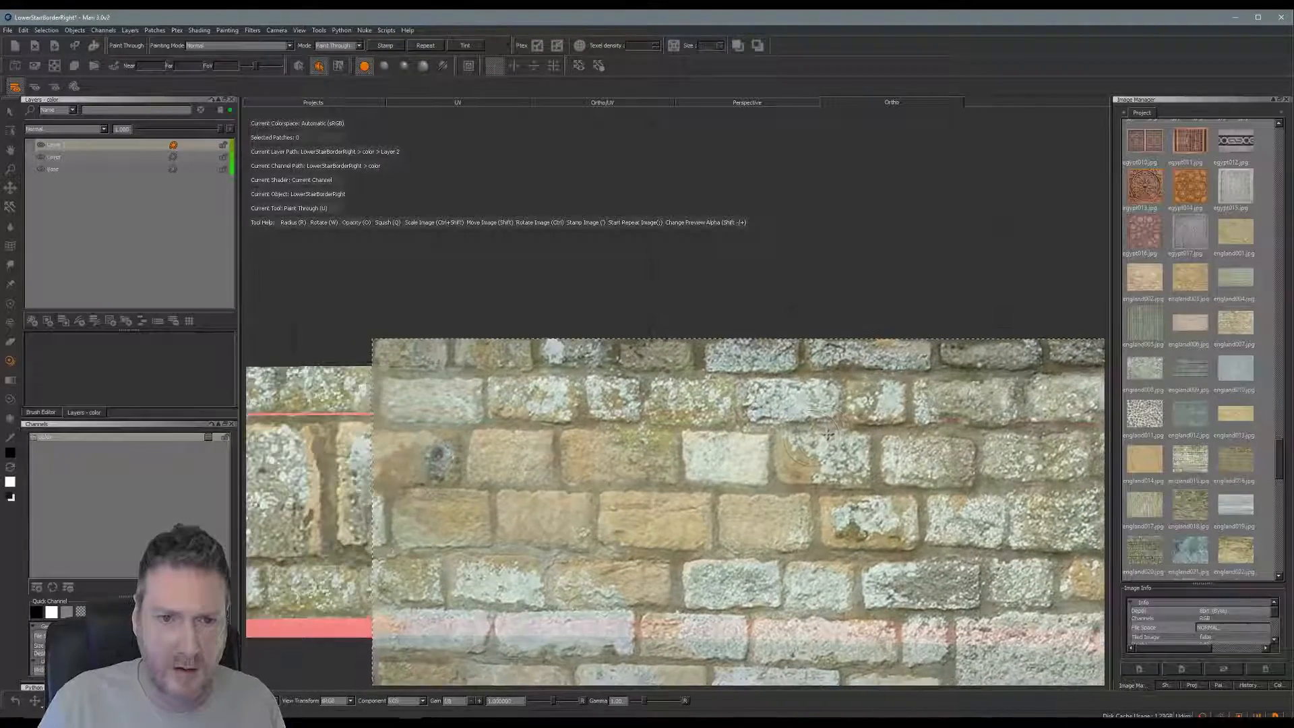
left_click_drag(525, 389, 515, 388)
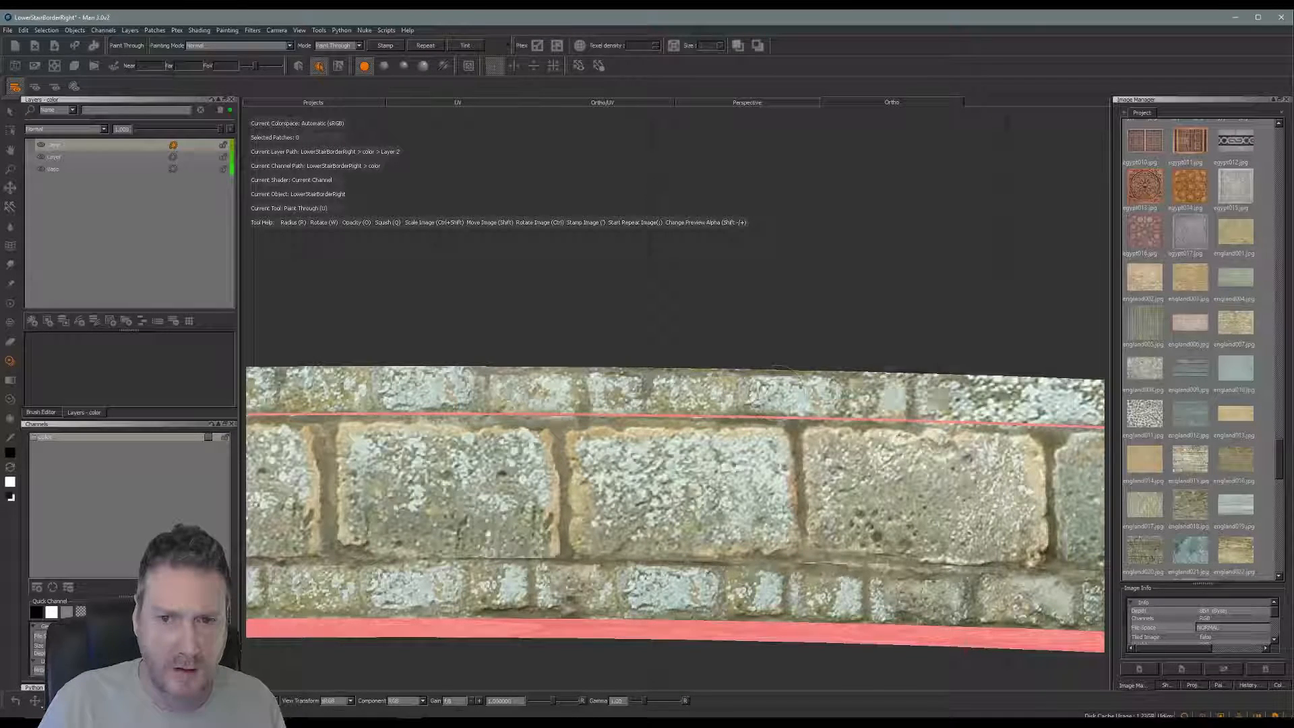
mouse_move(860, 389)
left_mouse_down()
mouse_move(880, 391)
mouse_move(846, 361)
mouse_move(540, 346)
mouse_move(900, 381)
mouse_move(736, 362)
mouse_move(708, 377)
left_mouse_up()
Tilt the image along the curve of the upper ledge's middle and paint small stones above the pitted and dark blocks
left_click_drag(708, 384, 583, 463, "alt")
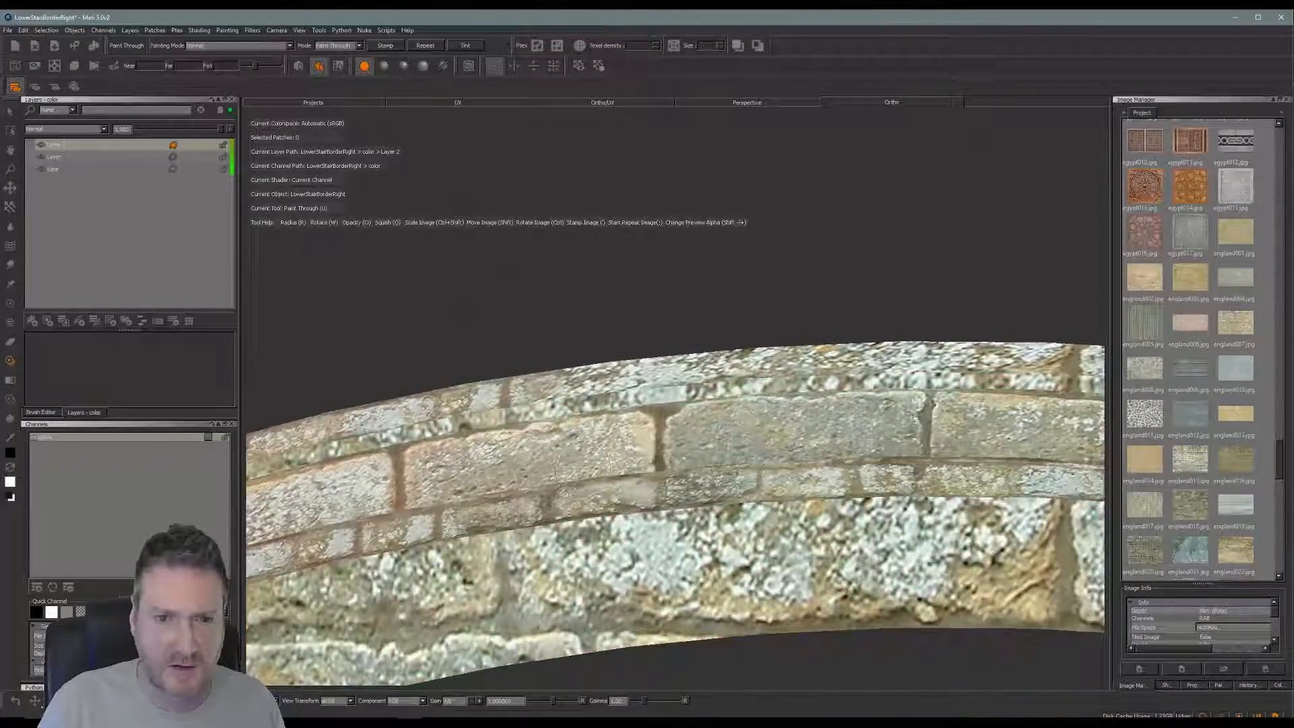
left_click_drag(842, 472, 677, 505, "alt")
mouse_move(766, 510)
left_mouse_down("alt")
mouse_move(667, 499)
mouse_move(789, 521)
mouse_move(714, 448)
mouse_move(733, 456)
left_mouse_up("alt")
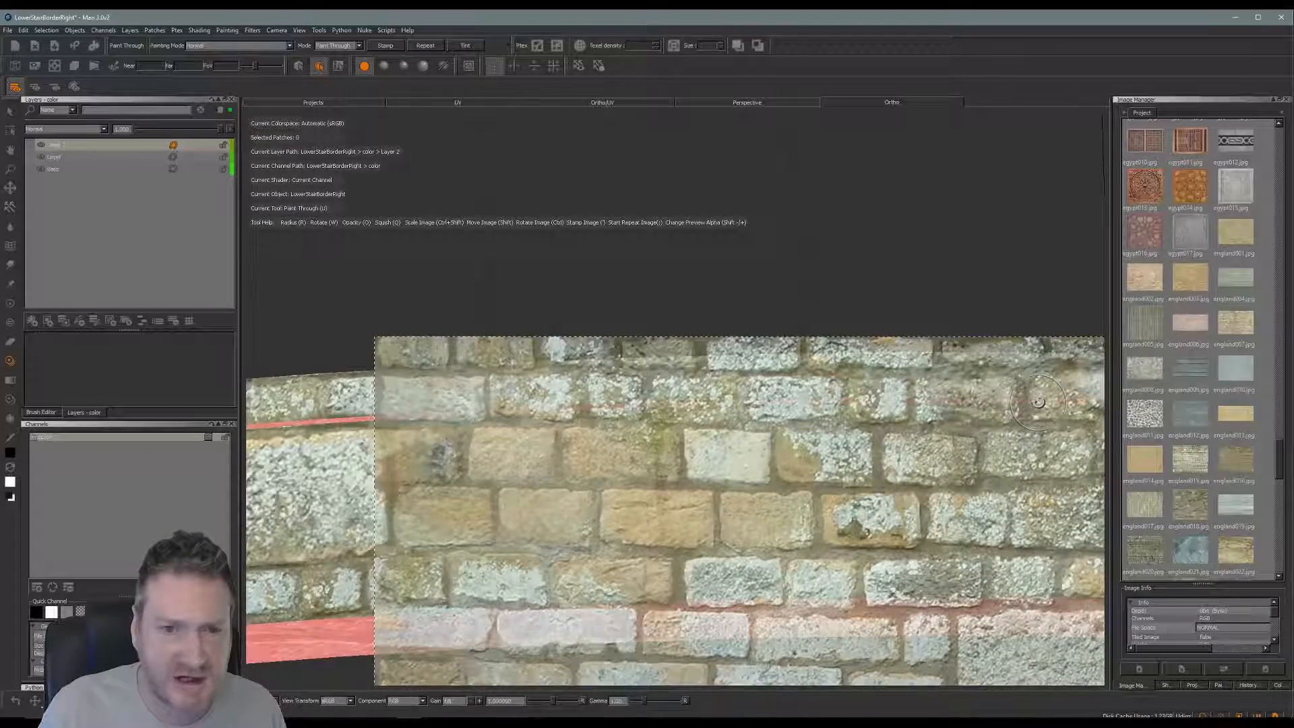
left_click_drag(1038, 403, 1032, 394, "ctrl")
mouse_move(1030, 392)
left_mouse_down("shift")
mouse_move(1044, 370)
mouse_move(1022, 327)
mouse_move(857, 414)
left_mouse_up("shift")
left_click_drag(711, 507, 746, 462, "shift")
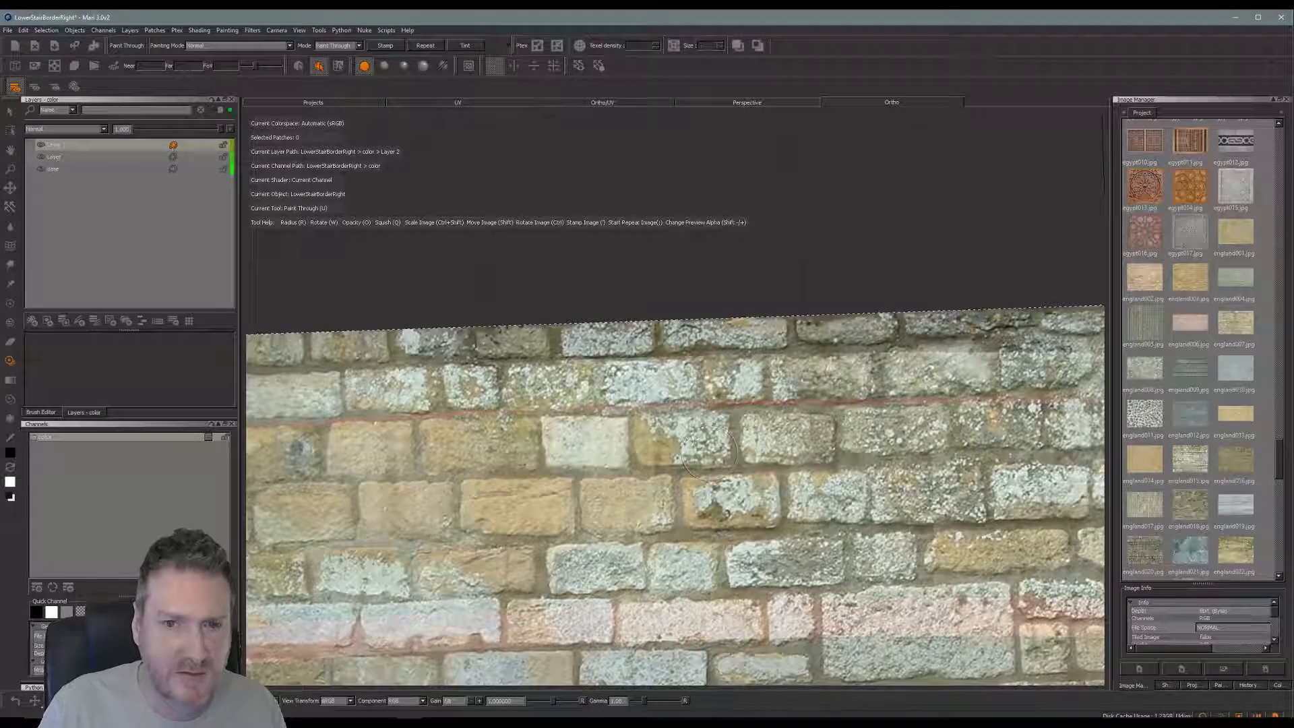
left_click_drag(572, 387, 563, 383)
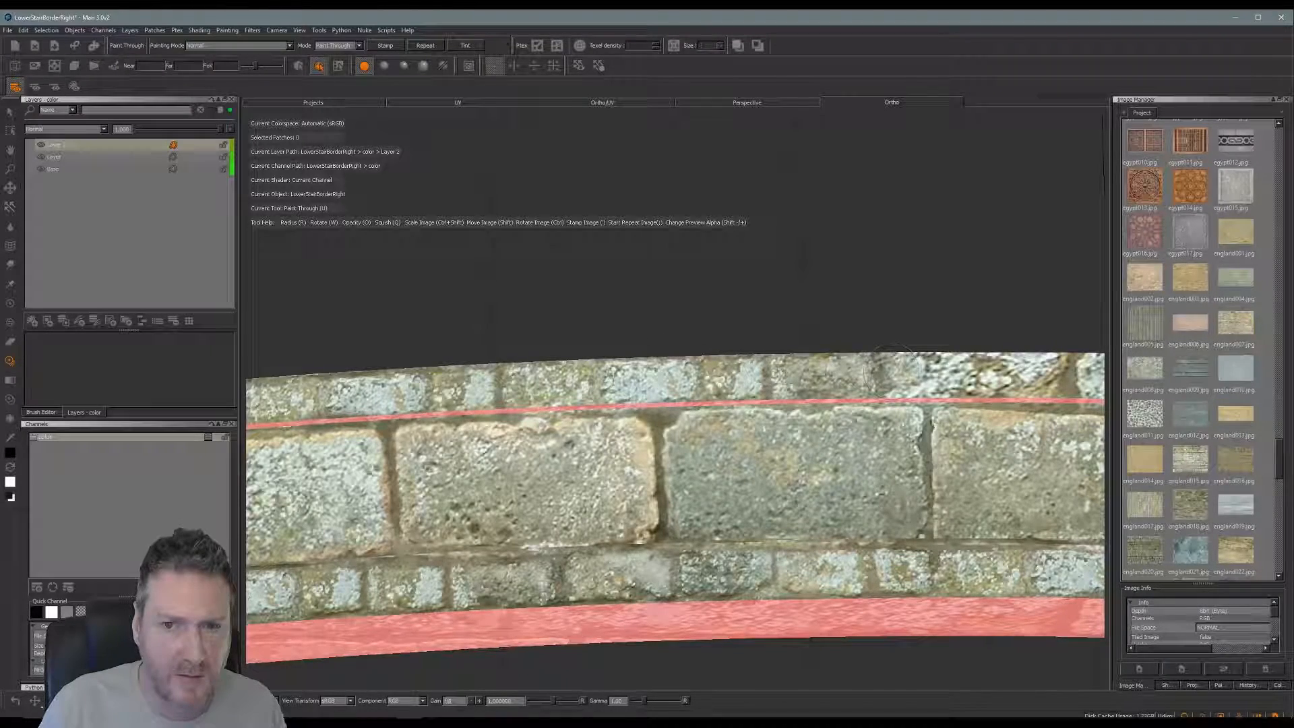
left_click_drag(626, 371, 637, 367)
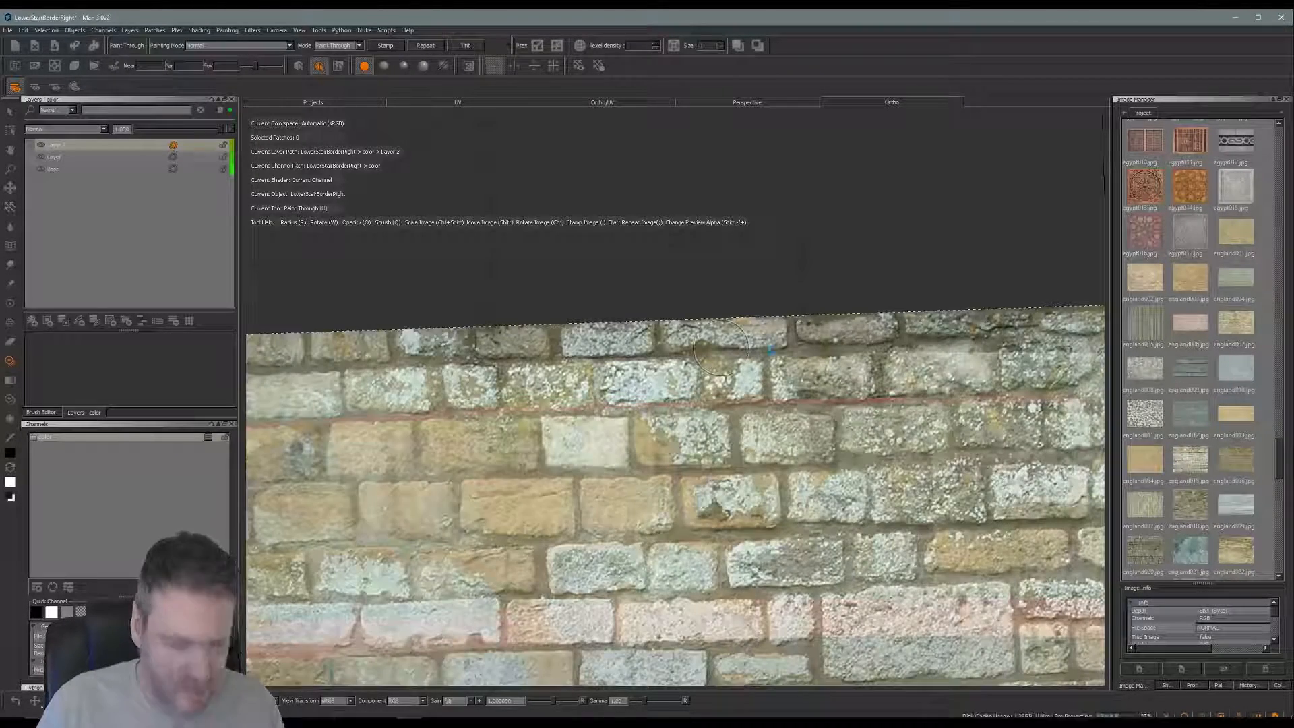
Turn to the next stretch right of the upper ledge's middle and paint the image's right-hand small stones onto it
middle_click_drag(896, 321, 543, 326, "alt")
mouse_move(721, 322)
left_mouse_down("alt")
mouse_move(846, 344)
mouse_move(911, 423)
mouse_move(725, 418)
mouse_move(699, 431)
mouse_move(692, 523)
mouse_move(695, 422)
left_mouse_up("alt")
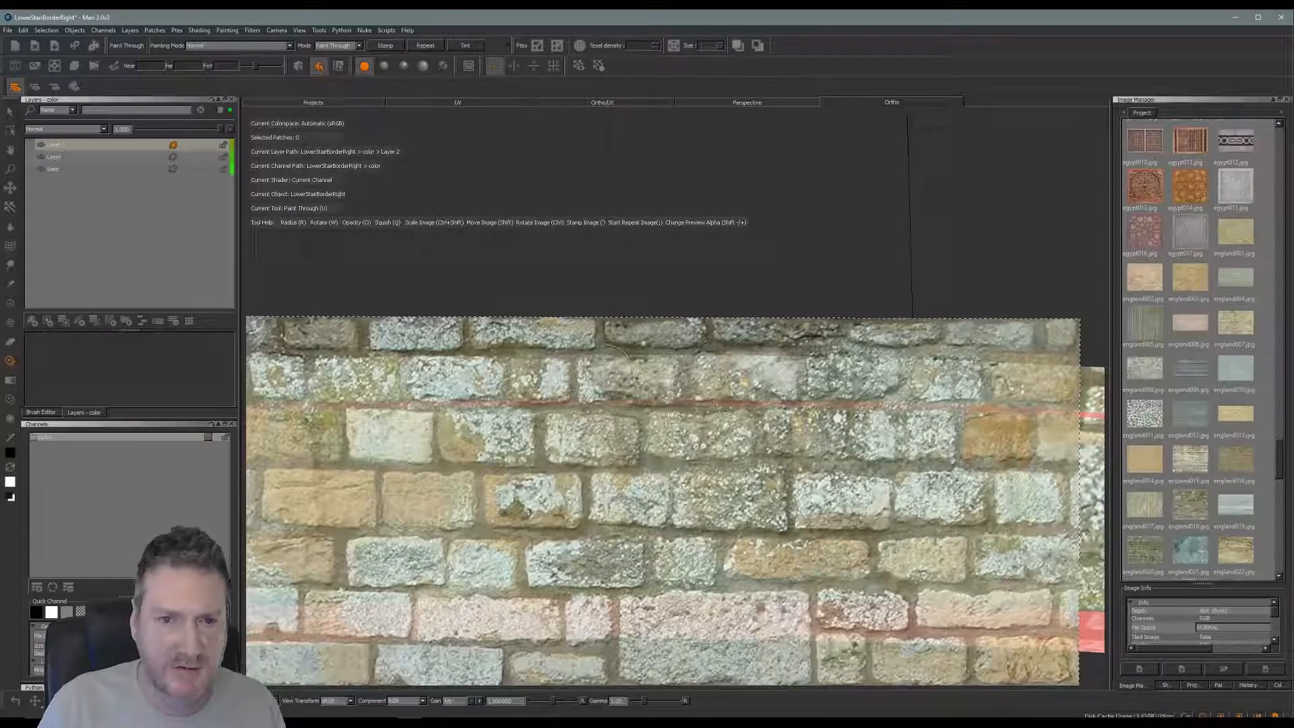
left_click_drag(604, 374, 581, 376)
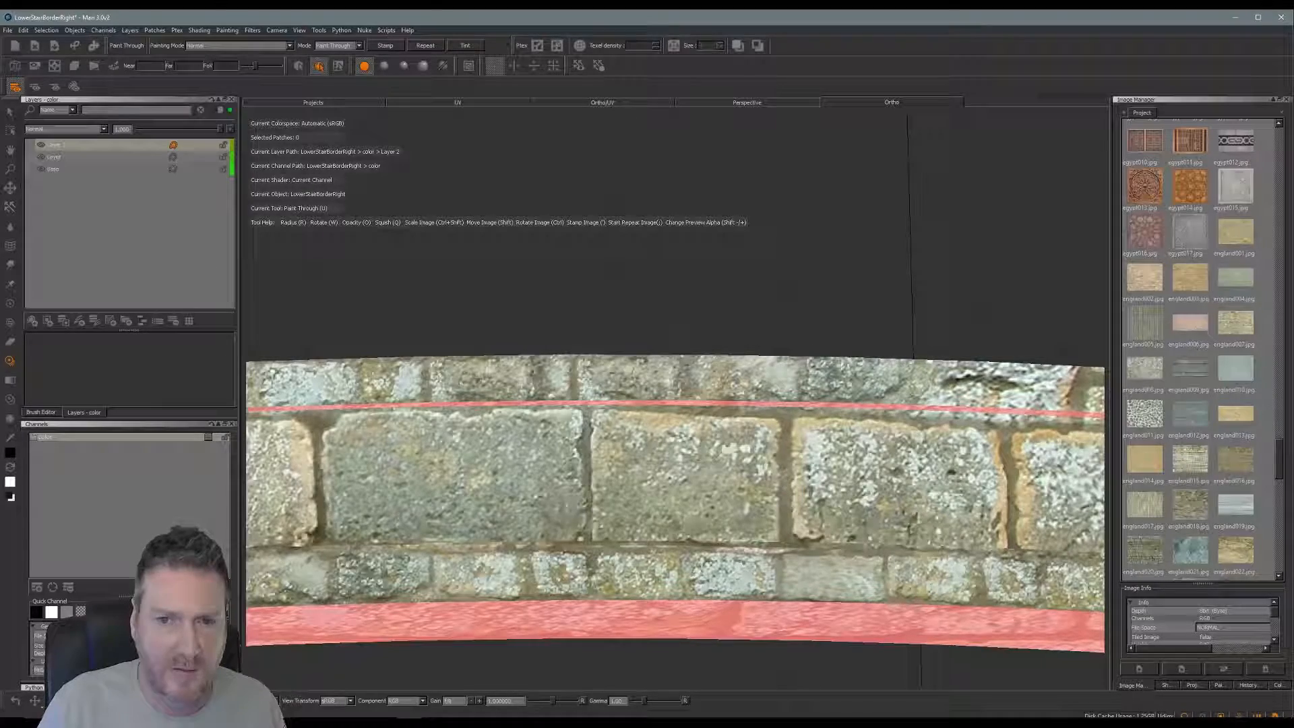
left_click_drag(696, 363, 747, 347)
key("b")
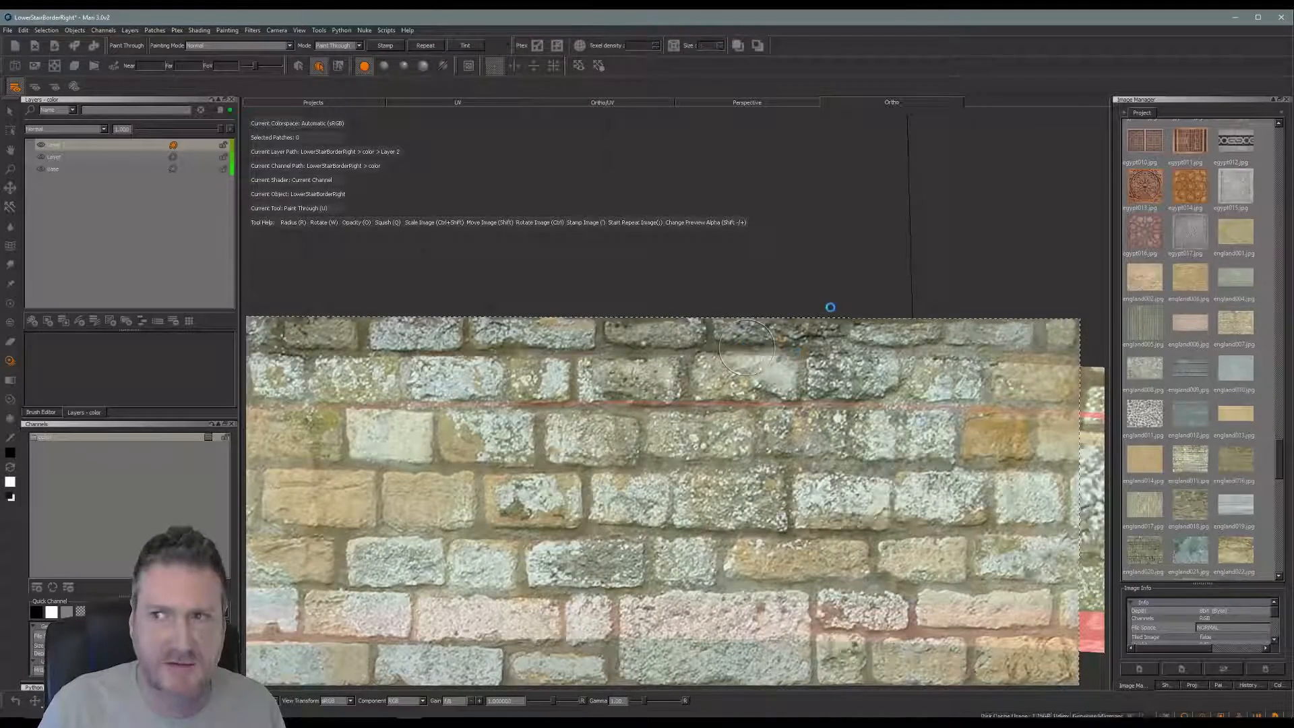
Shift the image to fit the right end of the upper ledge and paint small stones over its remaining large and orange stones
middle_click_drag(858, 315, 617, 289, "alt")
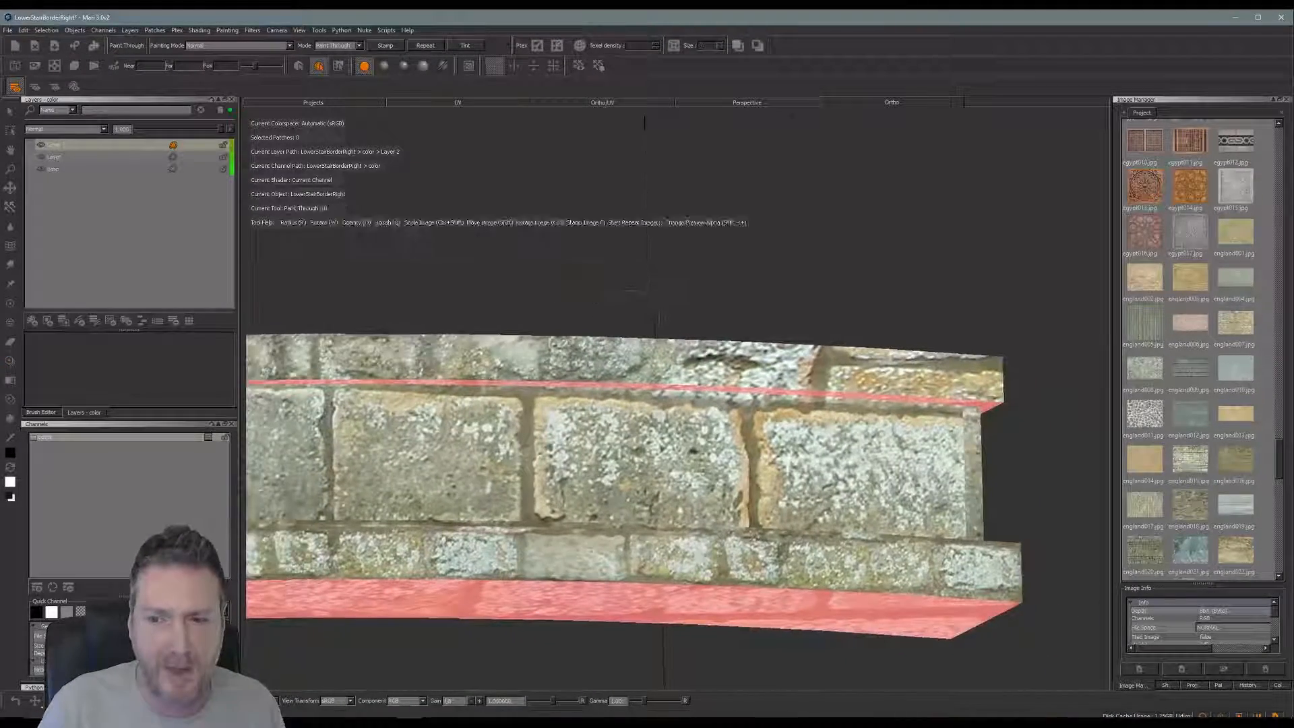
left_click_drag(627, 291, 607, 334, "alt")
left_click_drag(877, 347, 930, 285, "alt")
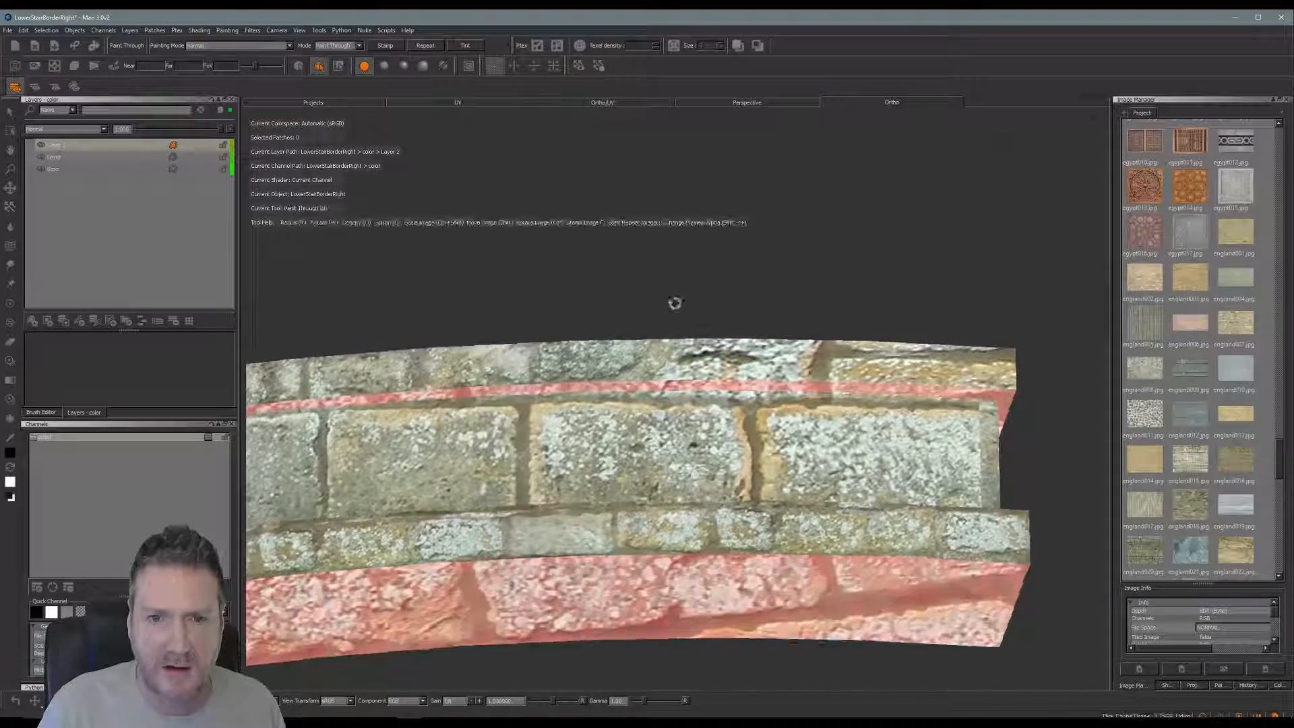
left_click_drag(674, 302, 501, 342, "alt")
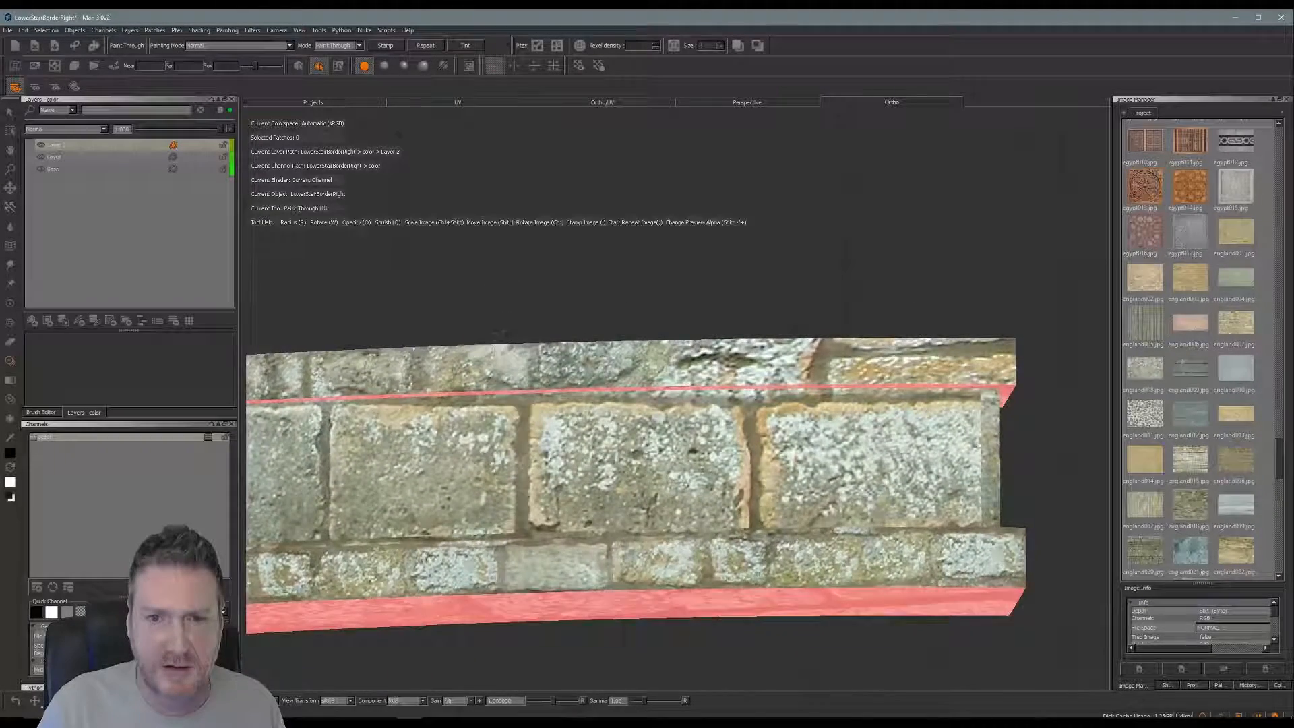
mouse_move(883, 418)
left_mouse_down("shift")
mouse_move(851, 524)
mouse_move(919, 426)
mouse_move(913, 406)
left_mouse_up("shift")
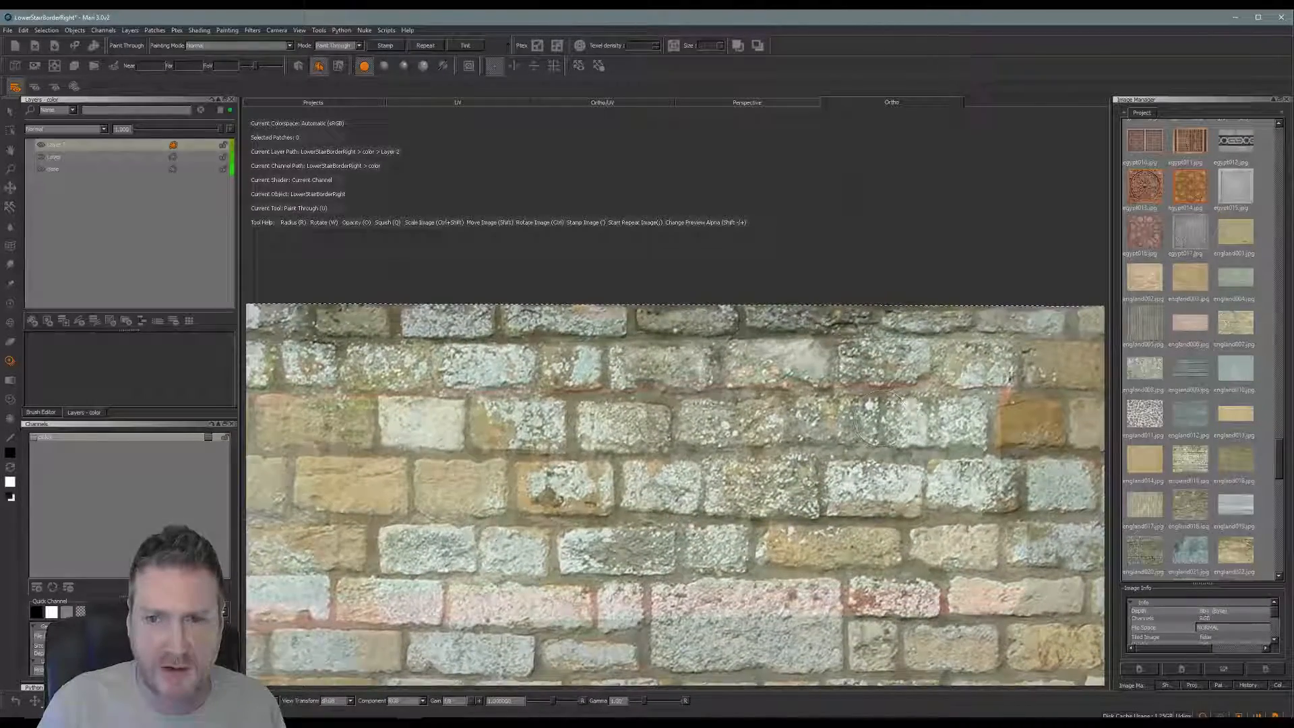
left_click_drag(970, 364, 1009, 363)
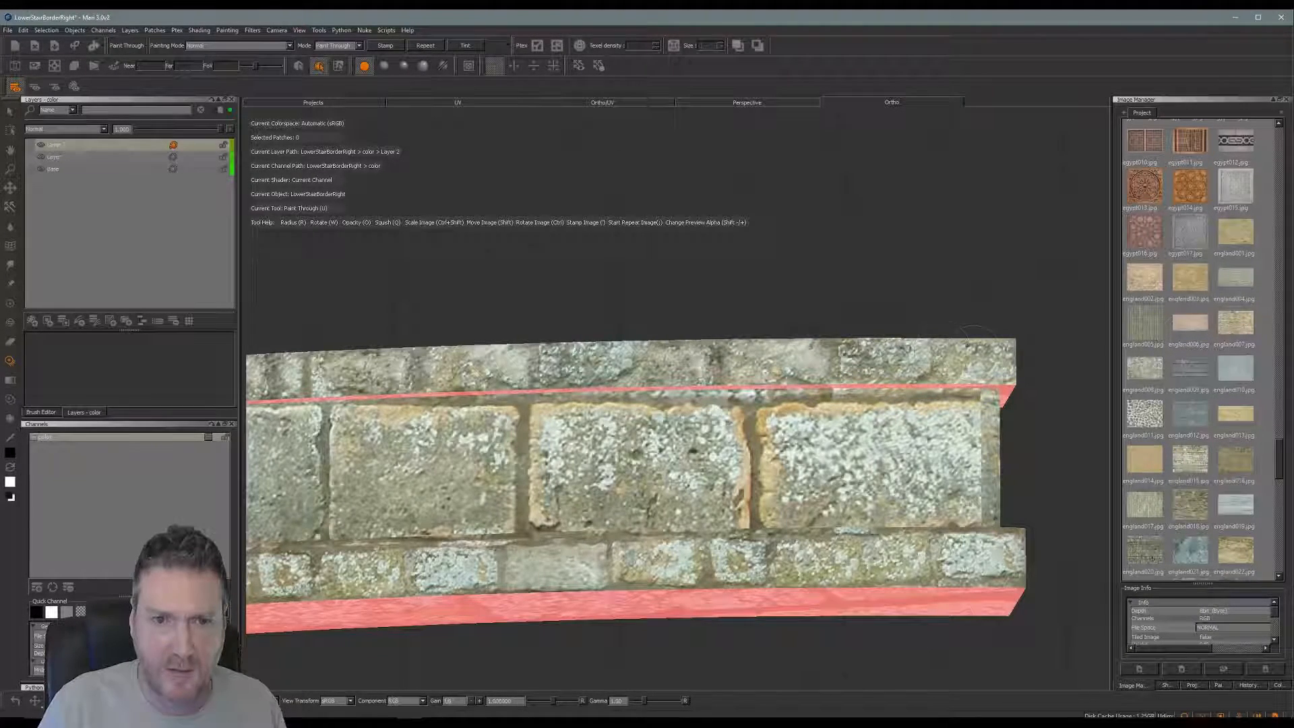
left_click_drag(976, 353, 970, 352)
View the whole curved border from above and add a new paint layer at the top of the layer stack
mouse_move(788, 273)
left_mouse_down("alt")
mouse_move(771, 297)
mouse_move(727, 303)
left_mouse_up("alt")
mouse_move(728, 303)
right_mouse_down("alt")
mouse_move(769, 293)
mouse_move(598, 332)
right_mouse_up("alt")
mouse_move(598, 332)
left_mouse_down("alt")
mouse_move(572, 306)
mouse_move(678, 306)
mouse_move(606, 330)
mouse_move(670, 350)
mouse_move(661, 341)
mouse_move(701, 309)
mouse_move(724, 358)
mouse_move(674, 404)
mouse_move(517, 483)
mouse_move(567, 480)
mouse_move(520, 537)
mouse_move(361, 546)
mouse_move(556, 566)
mouse_move(560, 537)
left_mouse_up("alt")
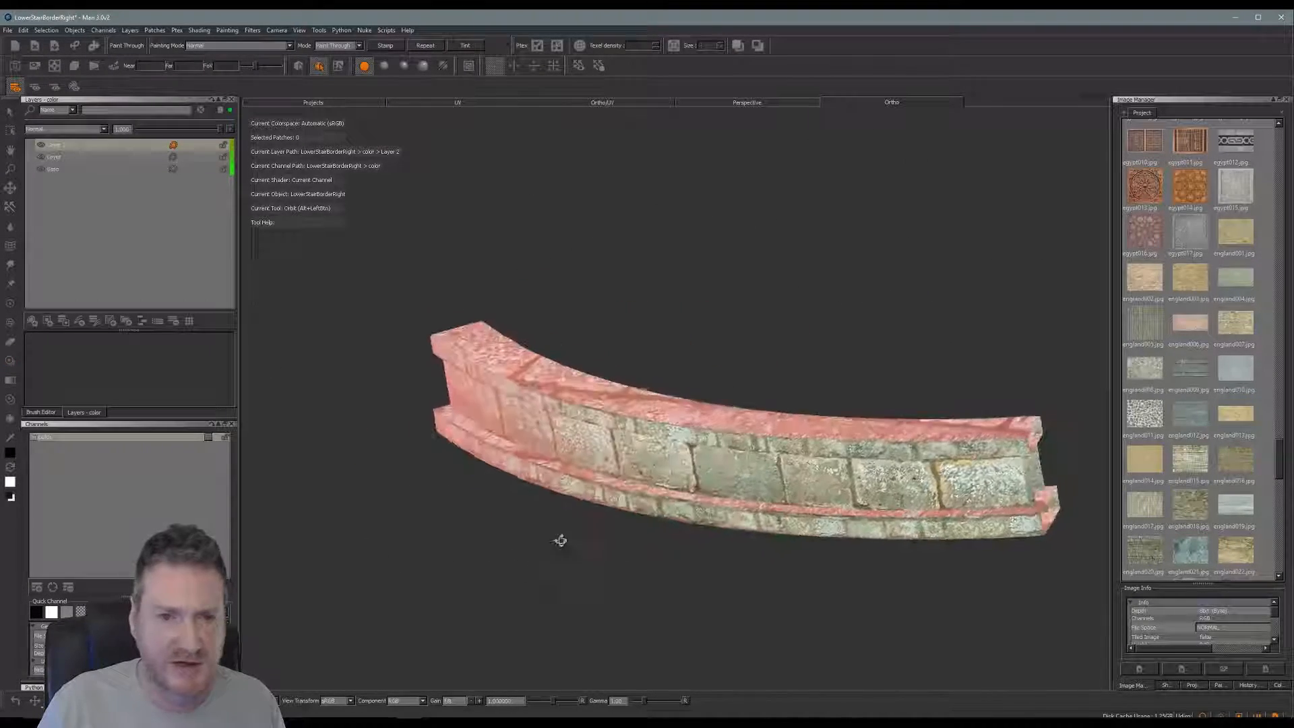
key("u")
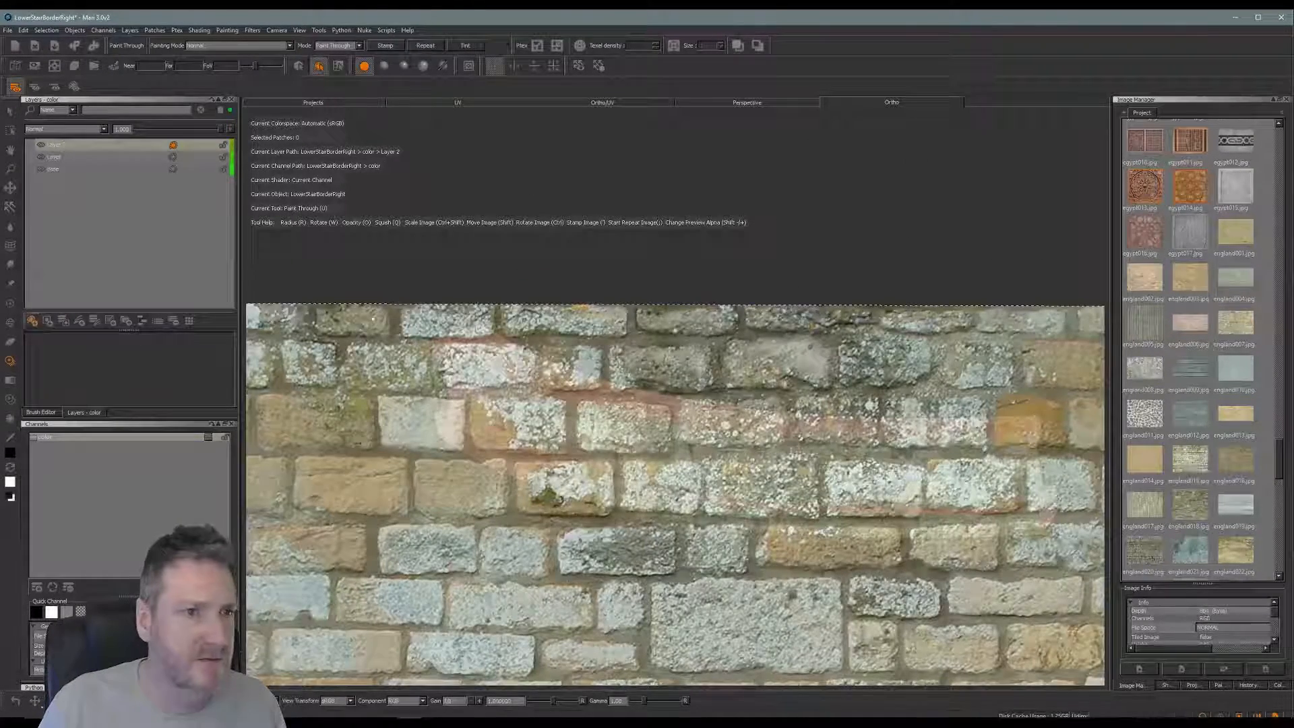
left_click(32, 322)
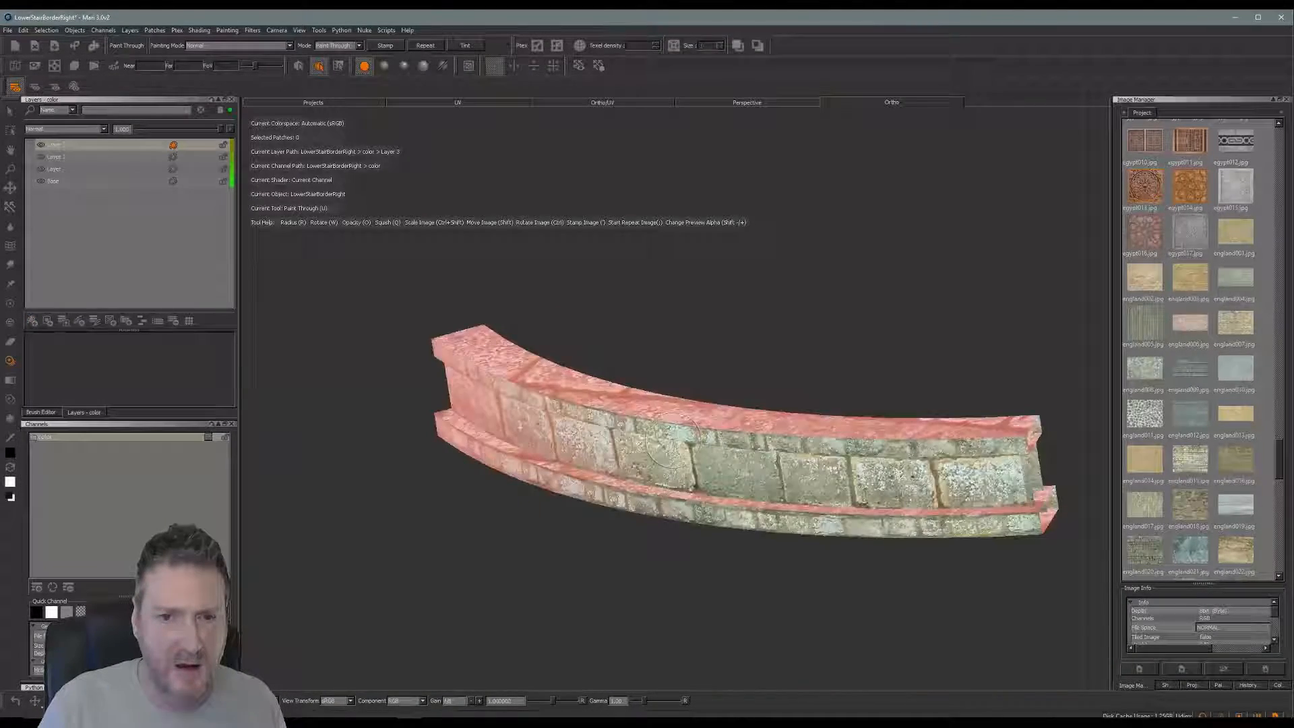
Move and tilt the wall image over the left end of the border's top surface and paint its large pitted block there
middle_click_drag(523, 387, 587, 459, "alt")
left_click_drag(585, 460, 465, 527, "alt")
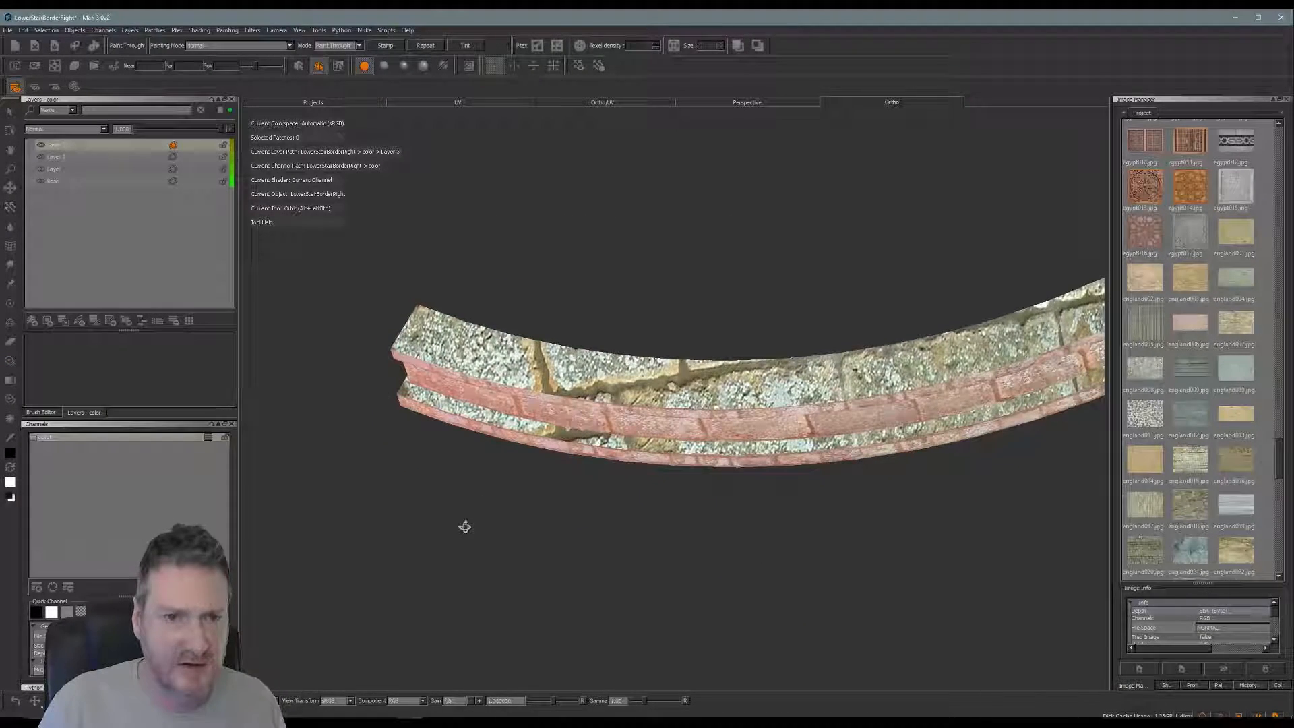
middle_click_drag(542, 446, 613, 540, "alt")
right_click_drag(613, 540, 734, 631, "alt")
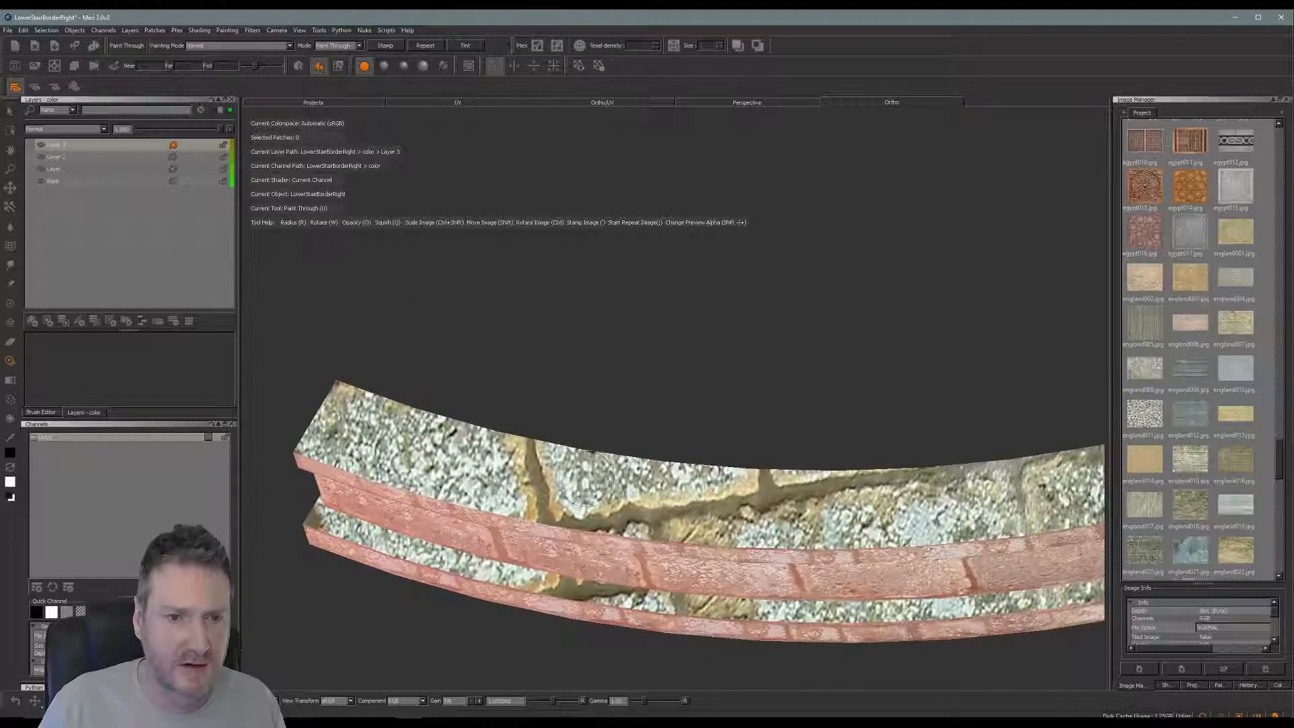
middle_click_drag(562, 470, 782, 443, "alt")
mouse_move(781, 444)
right_mouse_down("alt")
mouse_move(818, 465)
mouse_move(755, 442)
right_mouse_up("alt")
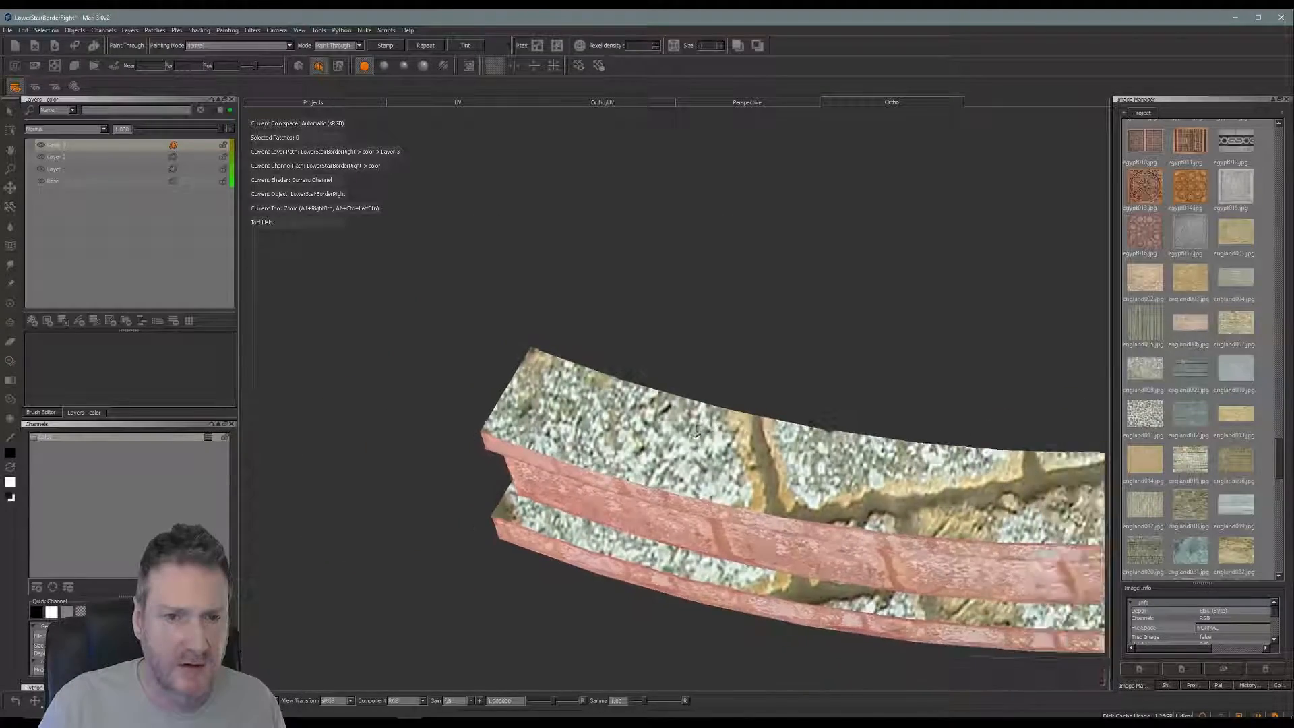
mouse_move(706, 592)
left_mouse_down("shift")
mouse_move(671, 517)
mouse_move(728, 333)
mouse_move(740, 214)
left_mouse_up("shift")
mouse_move(734, 451)
left_mouse_down("shift")
mouse_move(802, 207)
mouse_move(866, 217)
left_mouse_up("shift")
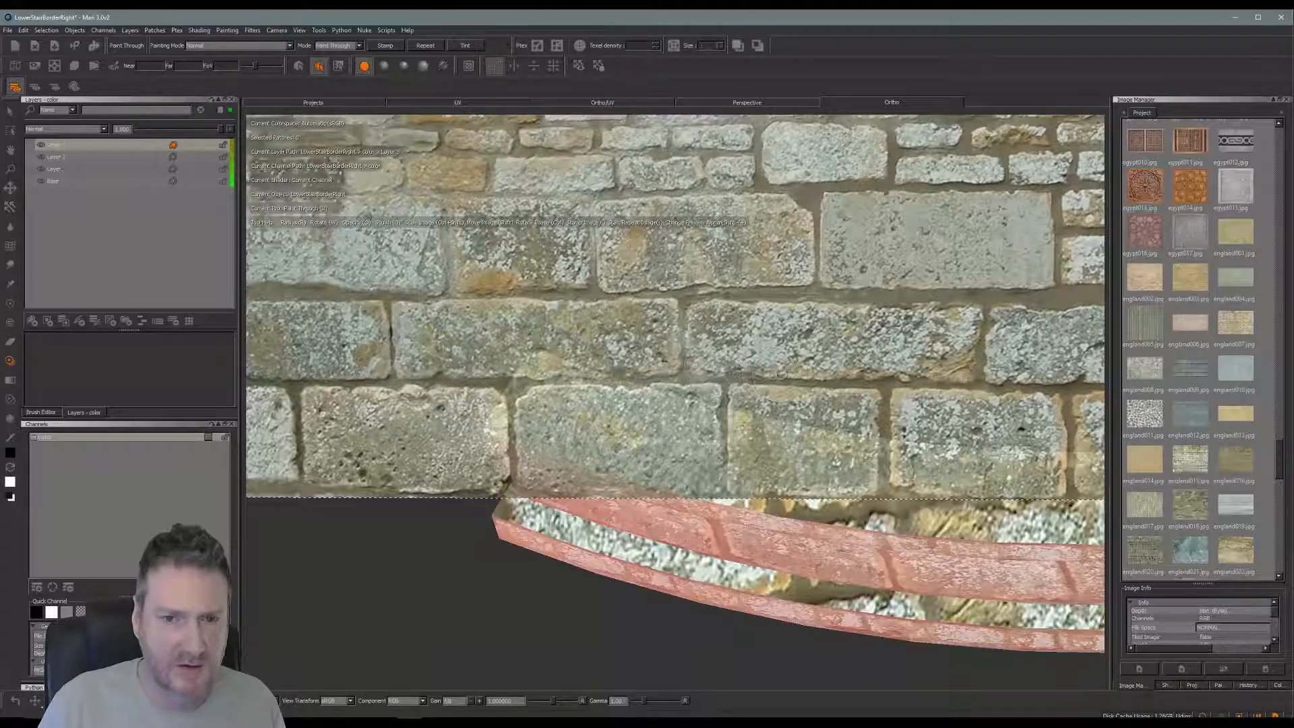
mouse_move(775, 375)
left_mouse_down("ctrl")
mouse_move(687, 448)
mouse_move(675, 296)
mouse_move(847, 473)
mouse_move(927, 512)
left_mouse_up("ctrl")
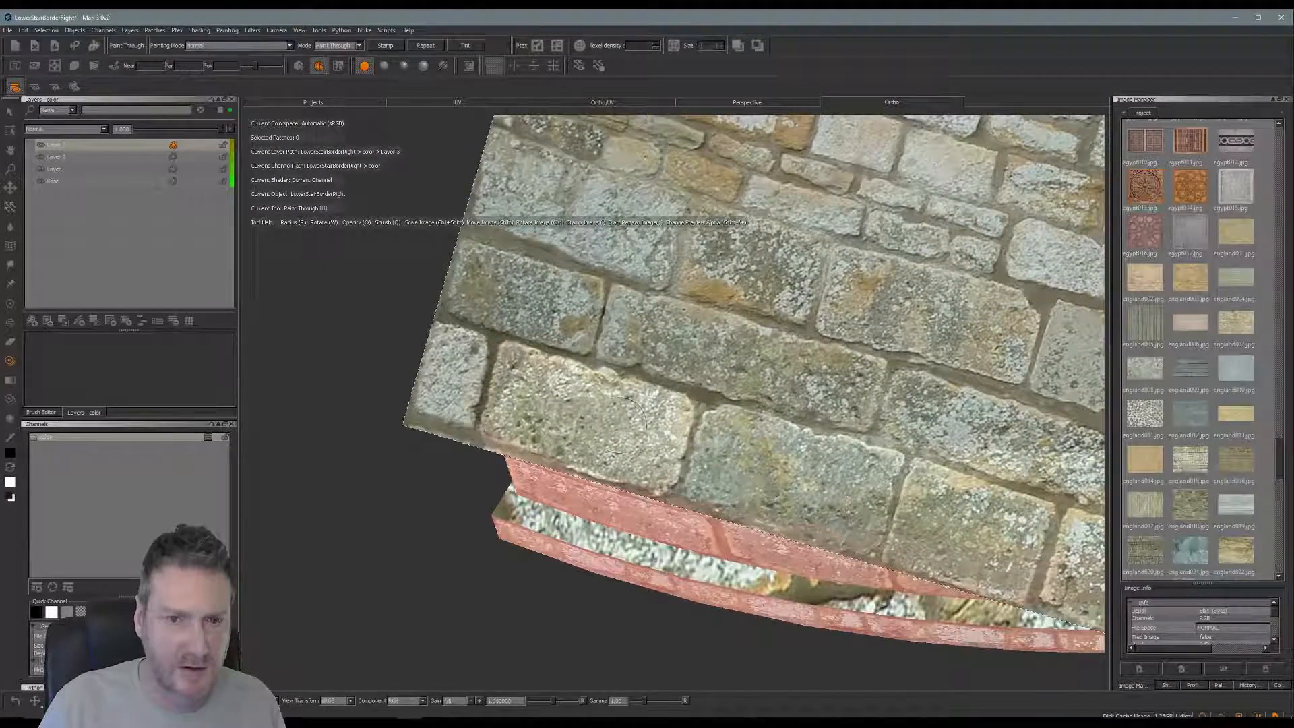
left_click_drag(619, 424, 561, 376)
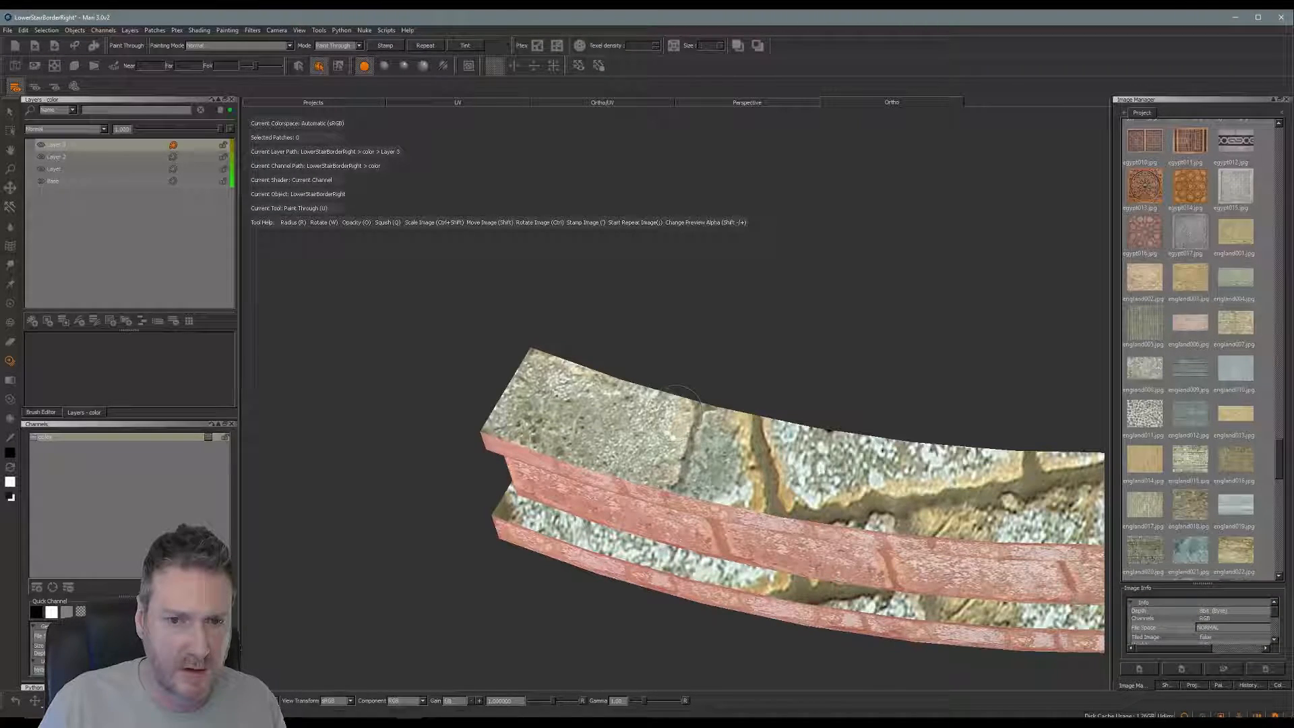
left_click_drag(599, 367, 617, 381)
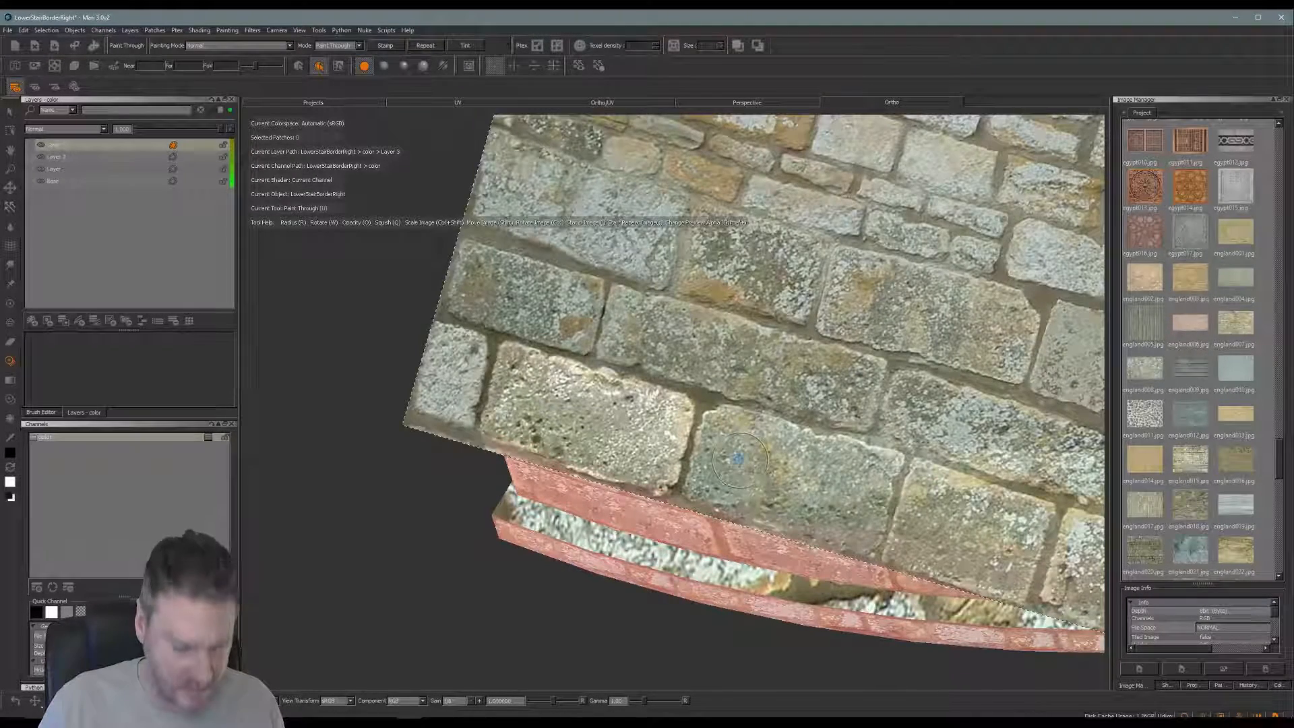
Tilt the image more steeply and paint the joint beside its small corner block across the left end of the top surface
key("b")
mouse_move(725, 453)
left_mouse_down("alt")
mouse_move(585, 453)
mouse_move(708, 485)
left_mouse_up("alt")
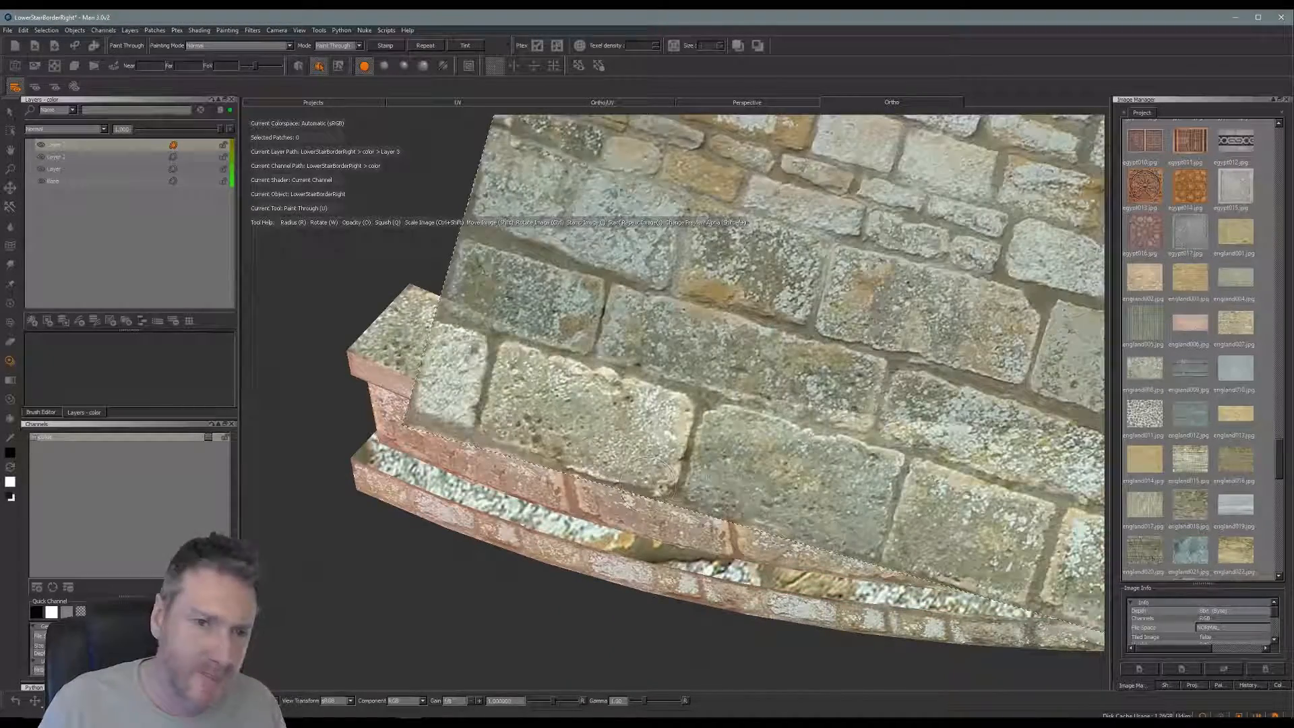
mouse_move(818, 452)
left_mouse_down("ctrl")
mouse_move(705, 481)
mouse_move(680, 458)
mouse_move(798, 459)
mouse_move(744, 485)
mouse_move(721, 541)
left_mouse_up("ctrl")
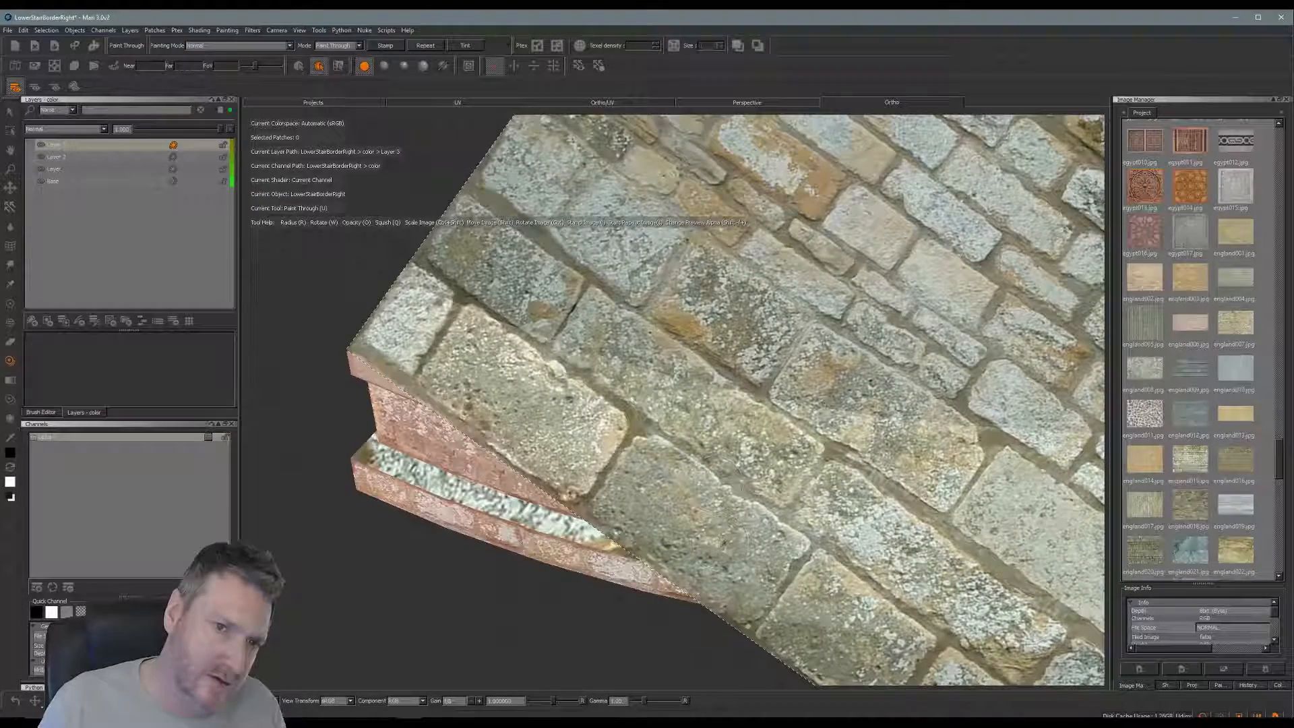
mouse_move(436, 362)
left_mouse_down()
mouse_move(415, 366)
mouse_move(569, 309)
left_mouse_up()
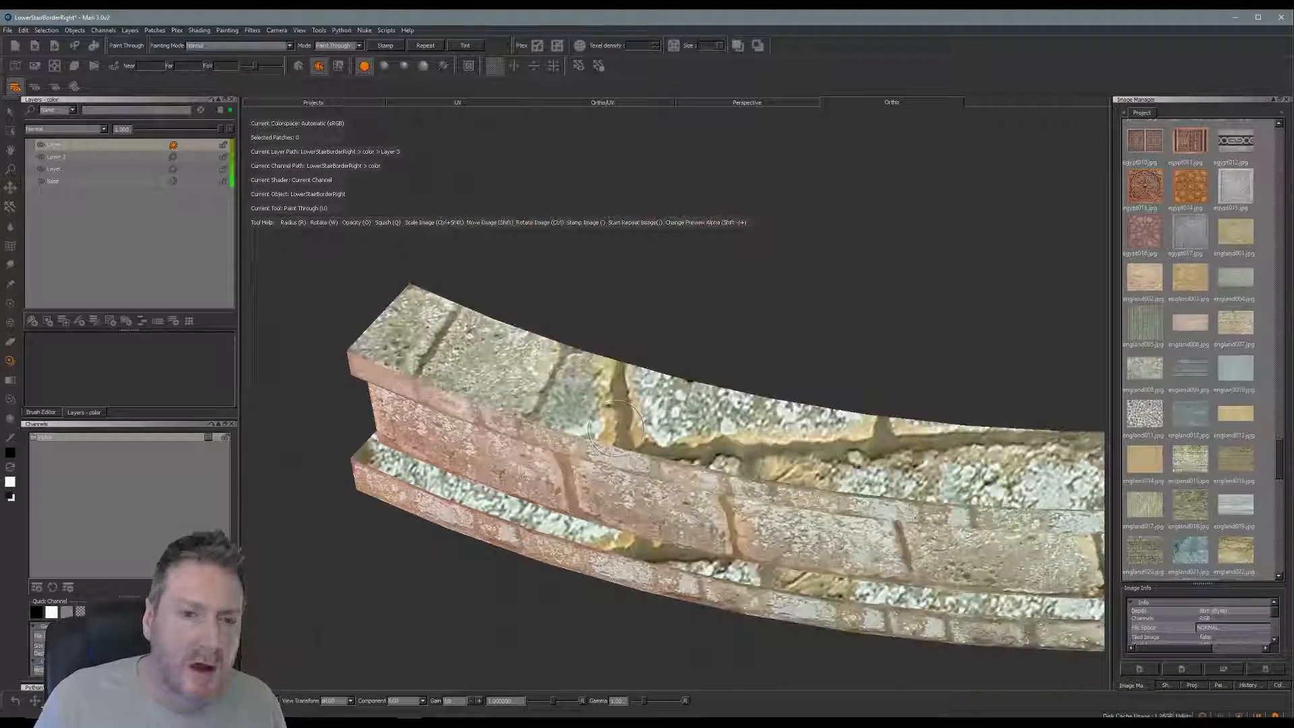
Shift and rotate the image along the curve and paint its pitted block as the next stone of the top surface
middle_click_drag(617, 428, 568, 397, "alt")
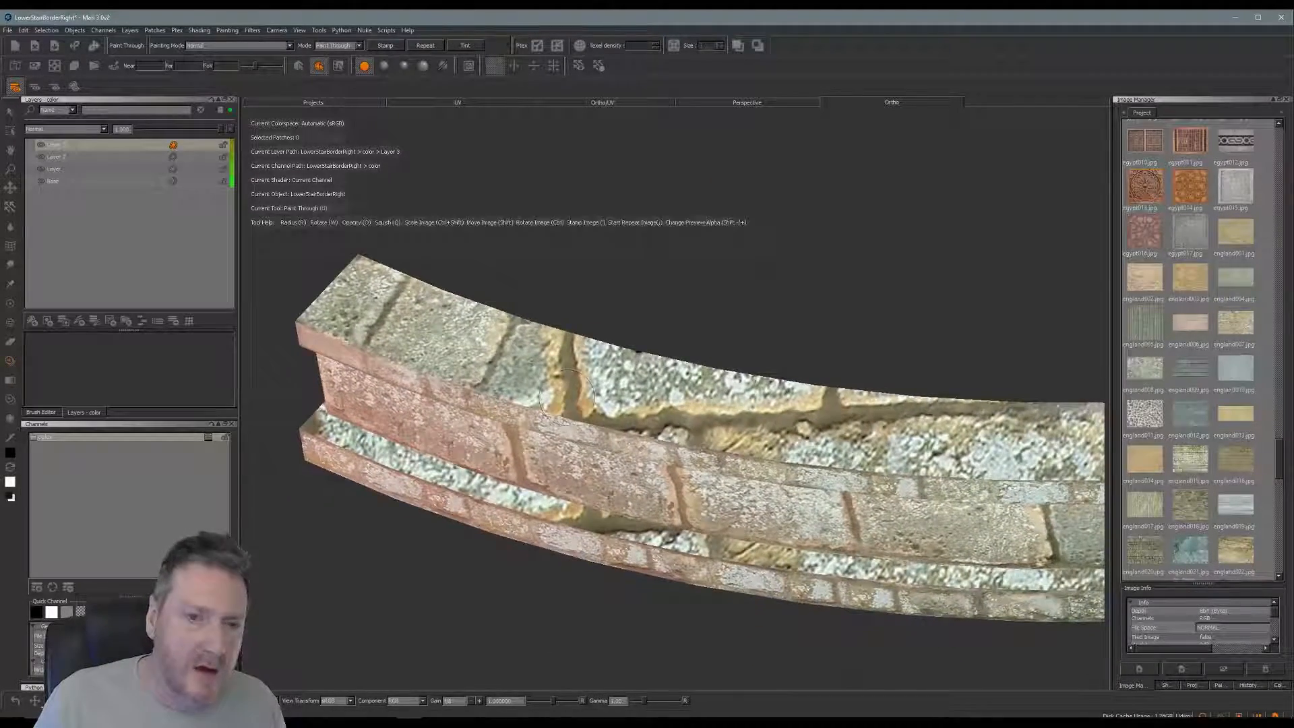
left_click_drag(569, 393, 657, 505, "alt")
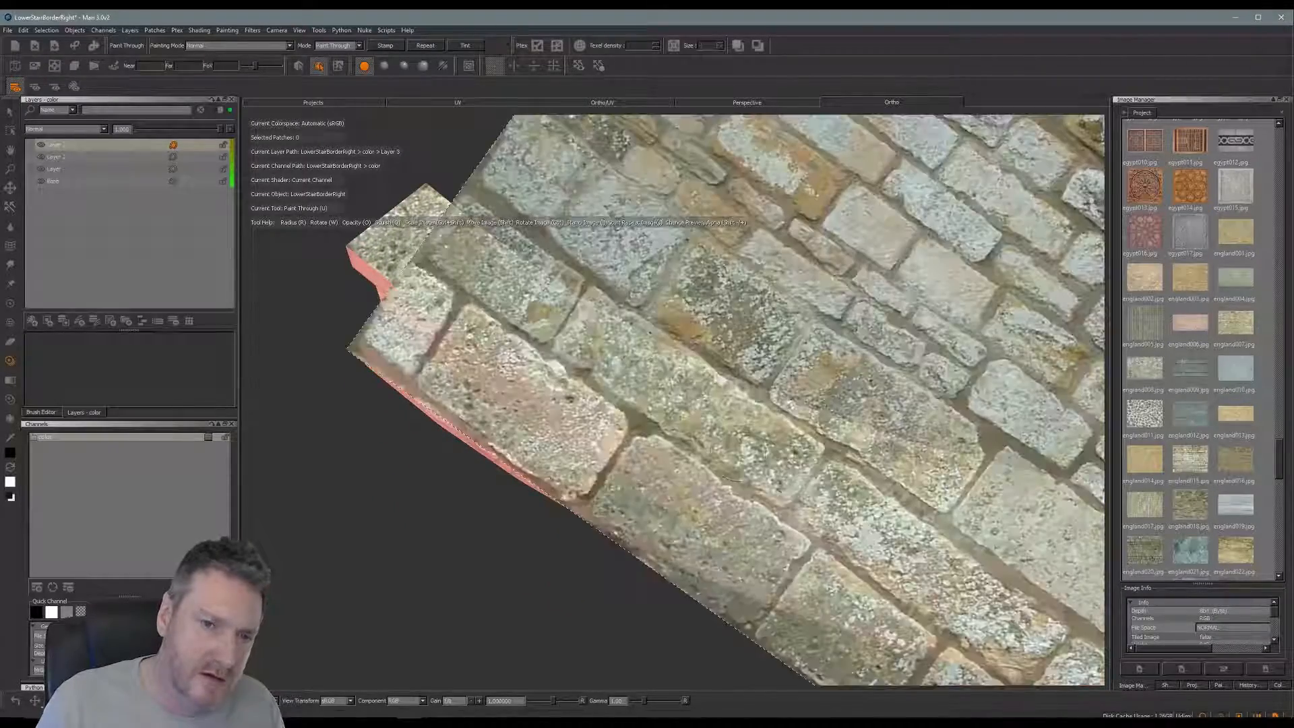
mouse_move(627, 509)
left_mouse_down("shift")
mouse_move(752, 465)
mouse_move(725, 451)
mouse_move(684, 483)
mouse_move(711, 480)
left_mouse_up("shift")
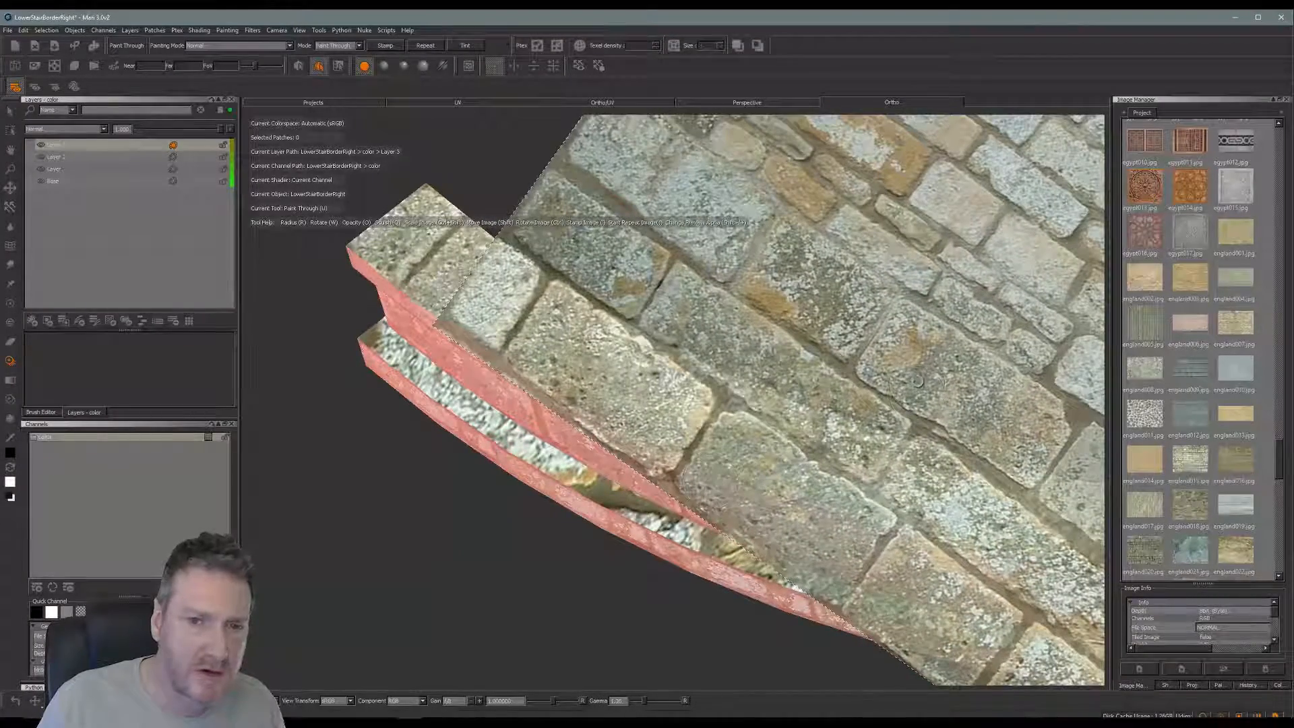
left_click_drag(918, 382, 869, 406, "ctrl")
left_click_drag(624, 387, 597, 353)
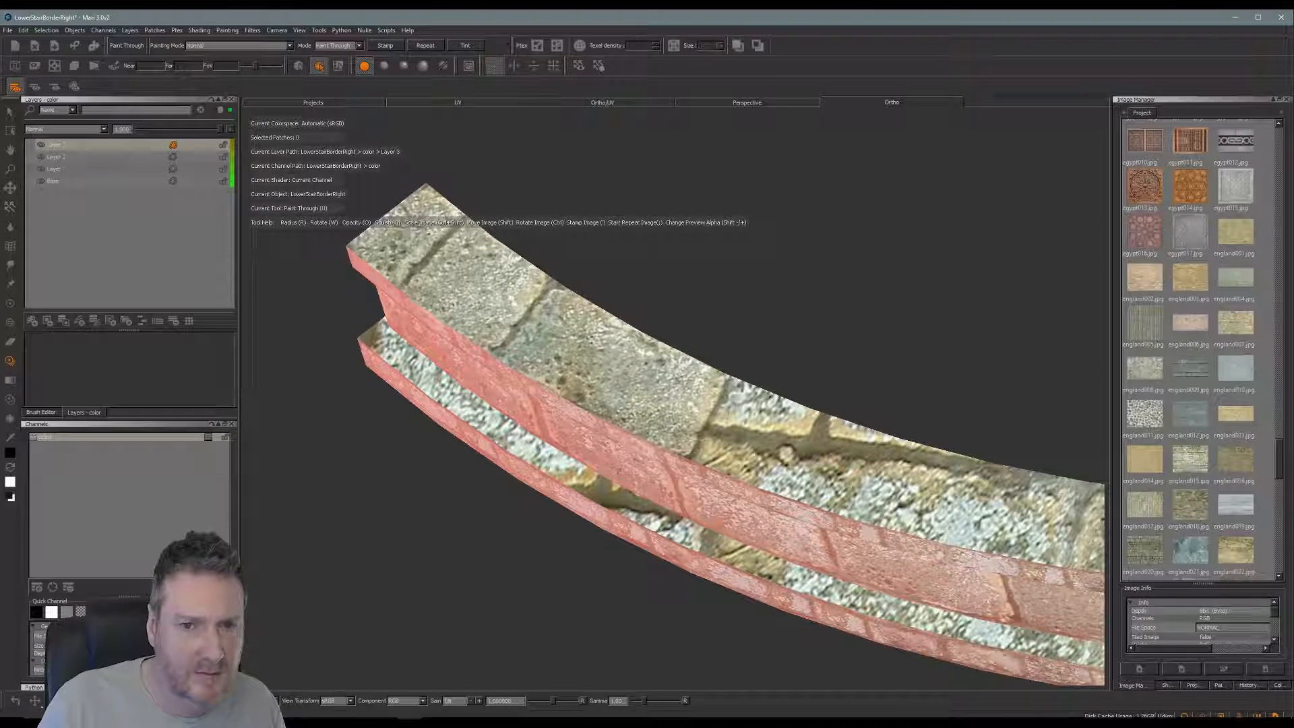
Reposition the image and paint its grey-green block with the joints at both ends beyond the second pitted block
mouse_move(707, 378)
left_mouse_down()
mouse_move(735, 397)
mouse_move(712, 383)
mouse_move(679, 428)
left_mouse_up()
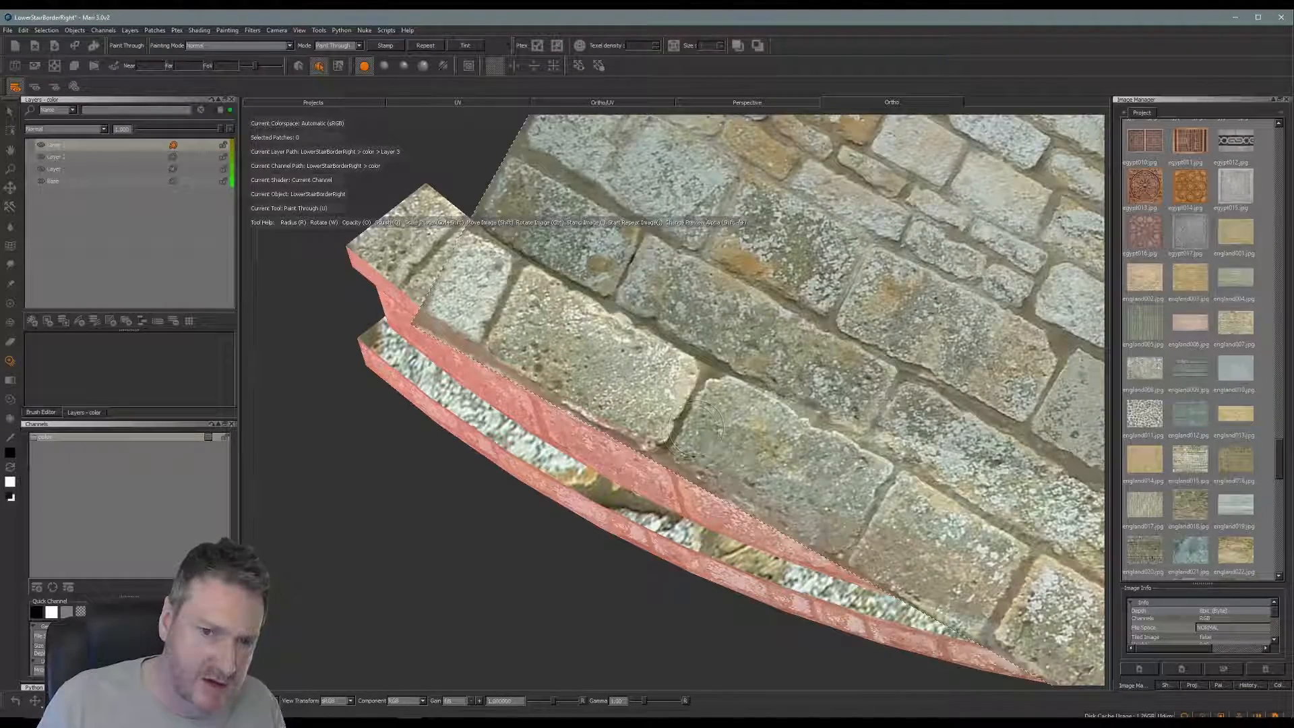
left_click_drag(696, 428, 673, 436)
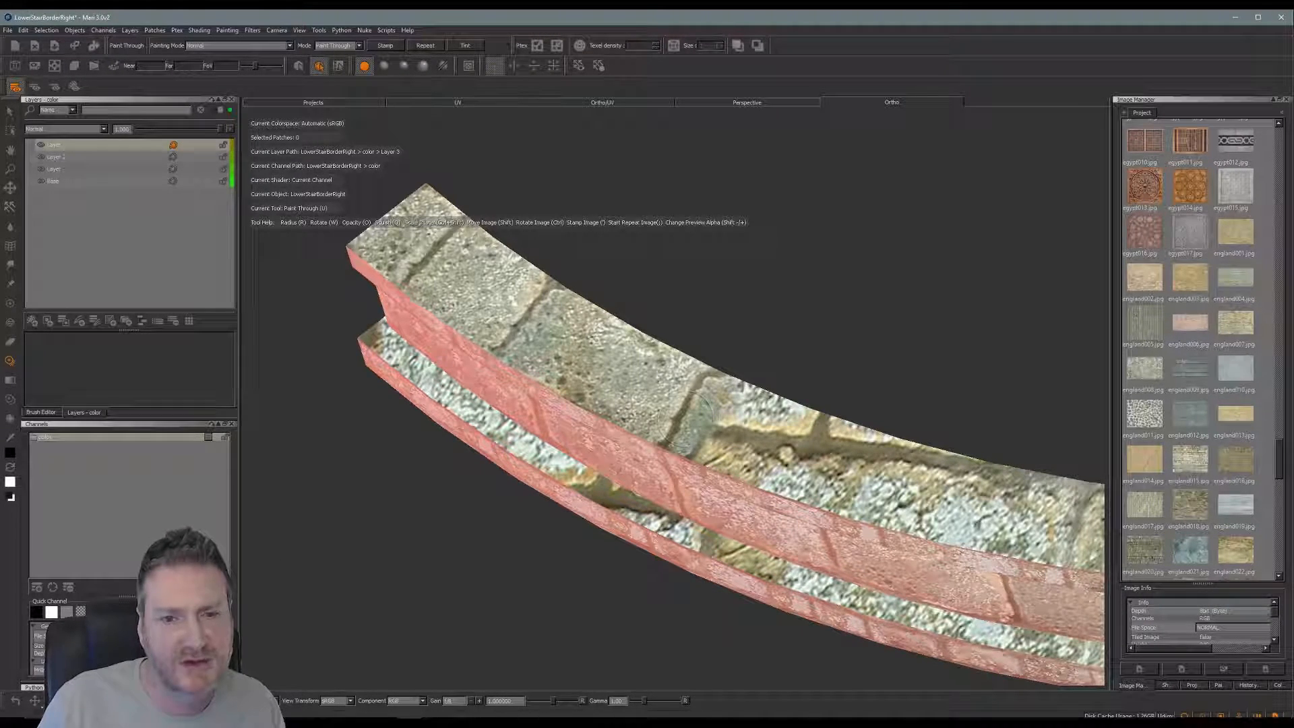
mouse_move(685, 420)
left_mouse_down()
mouse_move(724, 425)
mouse_move(738, 449)
mouse_move(720, 401)
mouse_move(695, 391)
mouse_move(758, 431)
mouse_move(717, 350)
mouse_move(757, 409)
mouse_move(731, 401)
left_mouse_up()
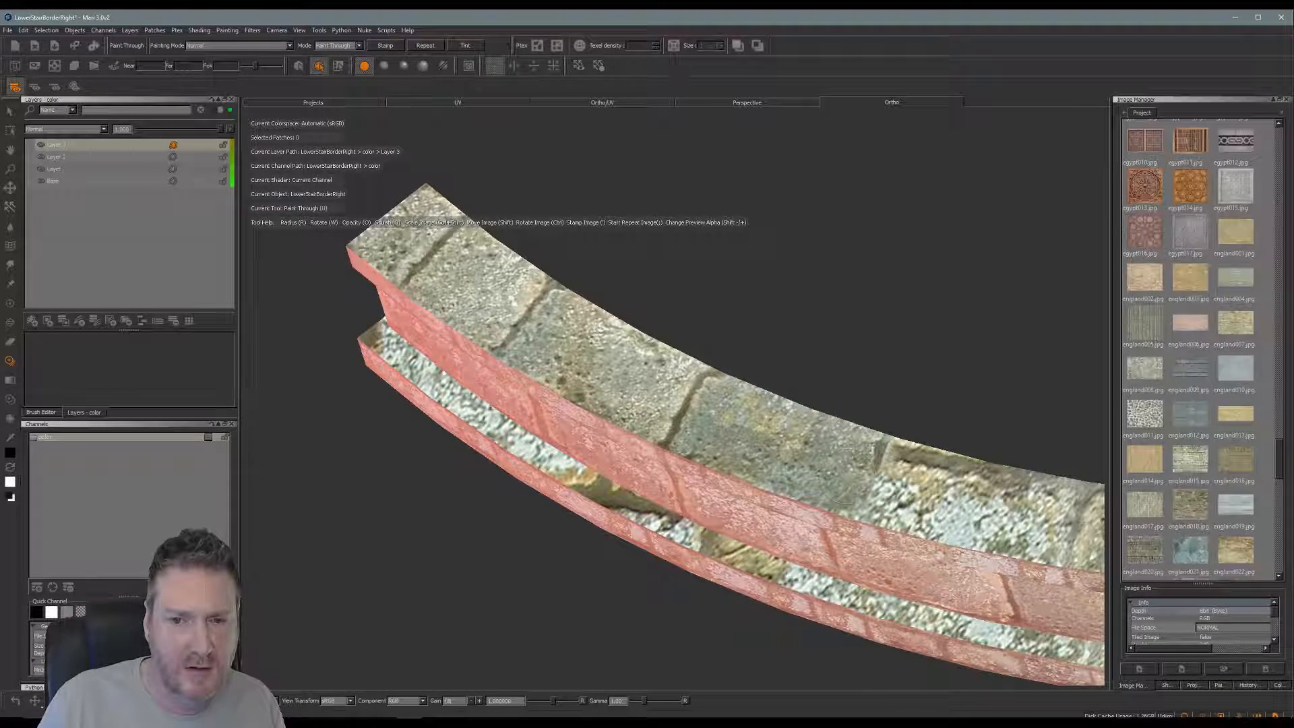
mouse_move(843, 482)
left_mouse_down()
mouse_move(846, 453)
mouse_move(820, 434)
left_mouse_up()
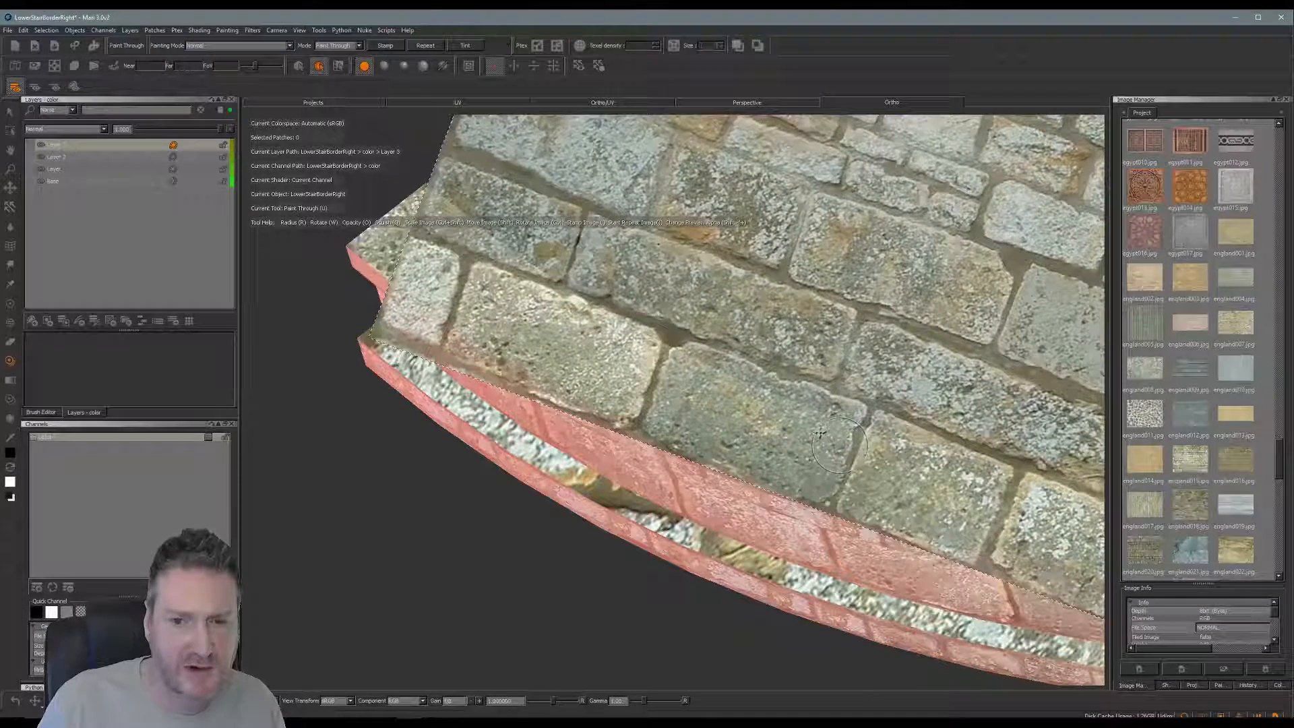
left_click_drag(833, 491, 832, 497)
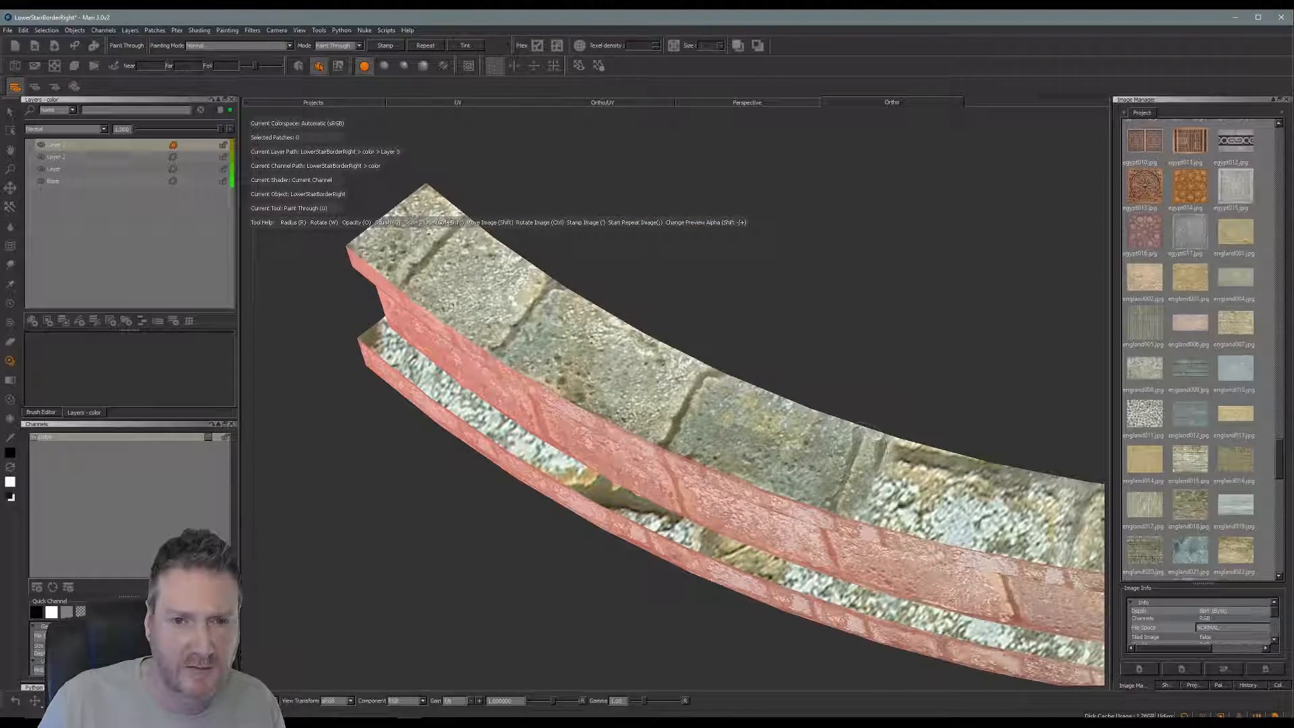
mouse_move(862, 450)
left_mouse_down()
mouse_move(777, 499)
mouse_move(799, 482)
left_mouse_up()
Adjust the image's angle and position along the curve and paint a second grey-green block with its right end joint
middle_click_drag(679, 398, 603, 380)
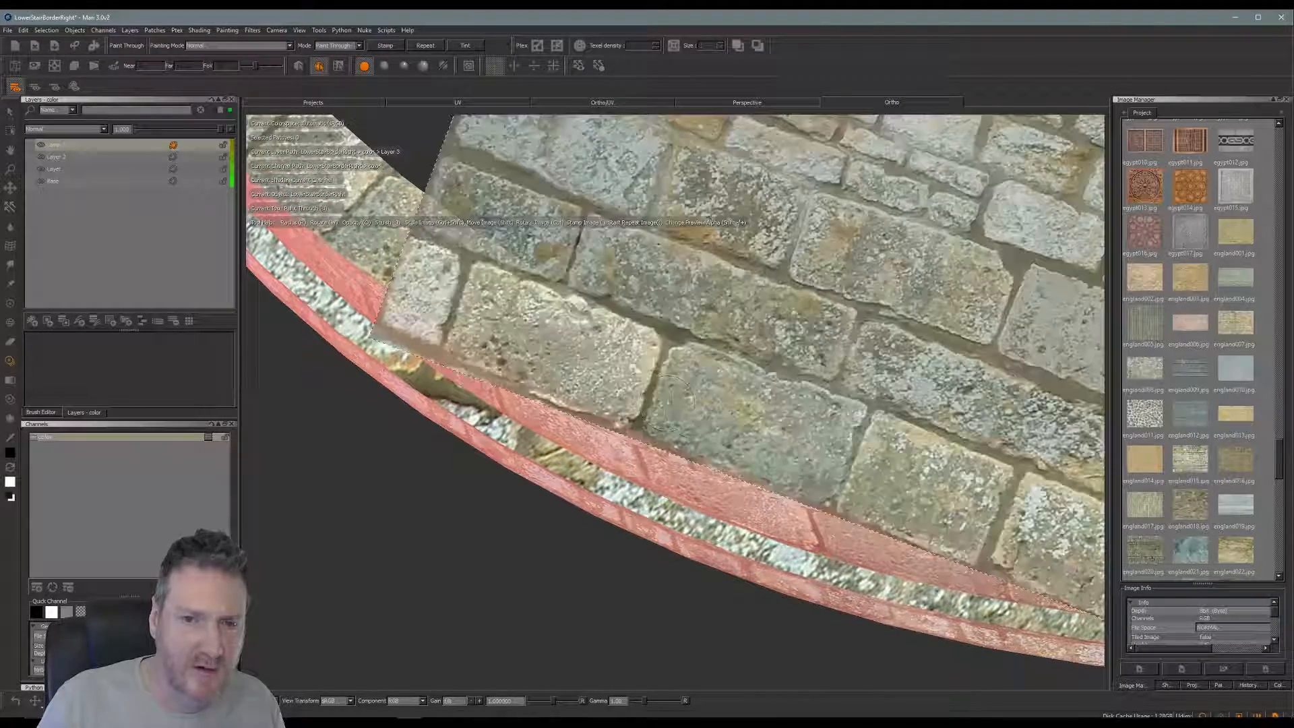
left_click_drag(543, 316, 551, 330, "ctrl")
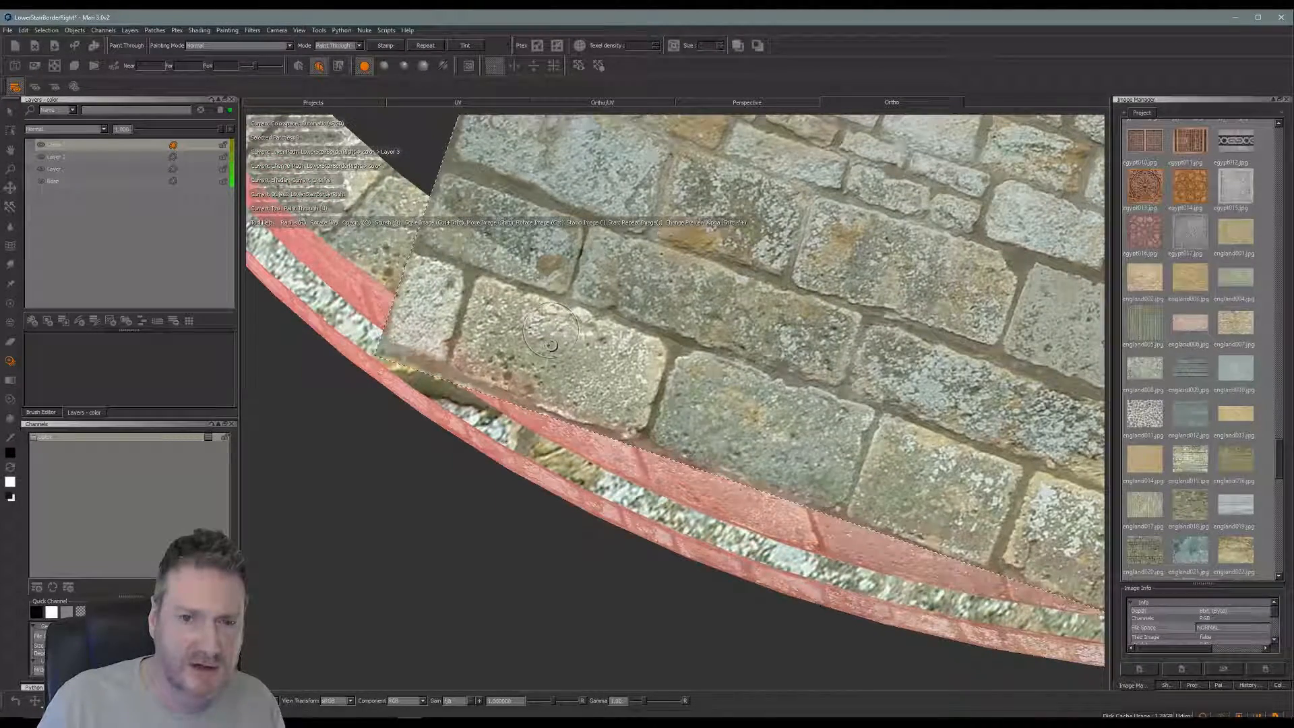
mouse_move(710, 383)
left_mouse_down("shift")
mouse_move(736, 309)
mouse_move(720, 371)
mouse_move(700, 371)
mouse_move(749, 396)
left_mouse_up("shift")
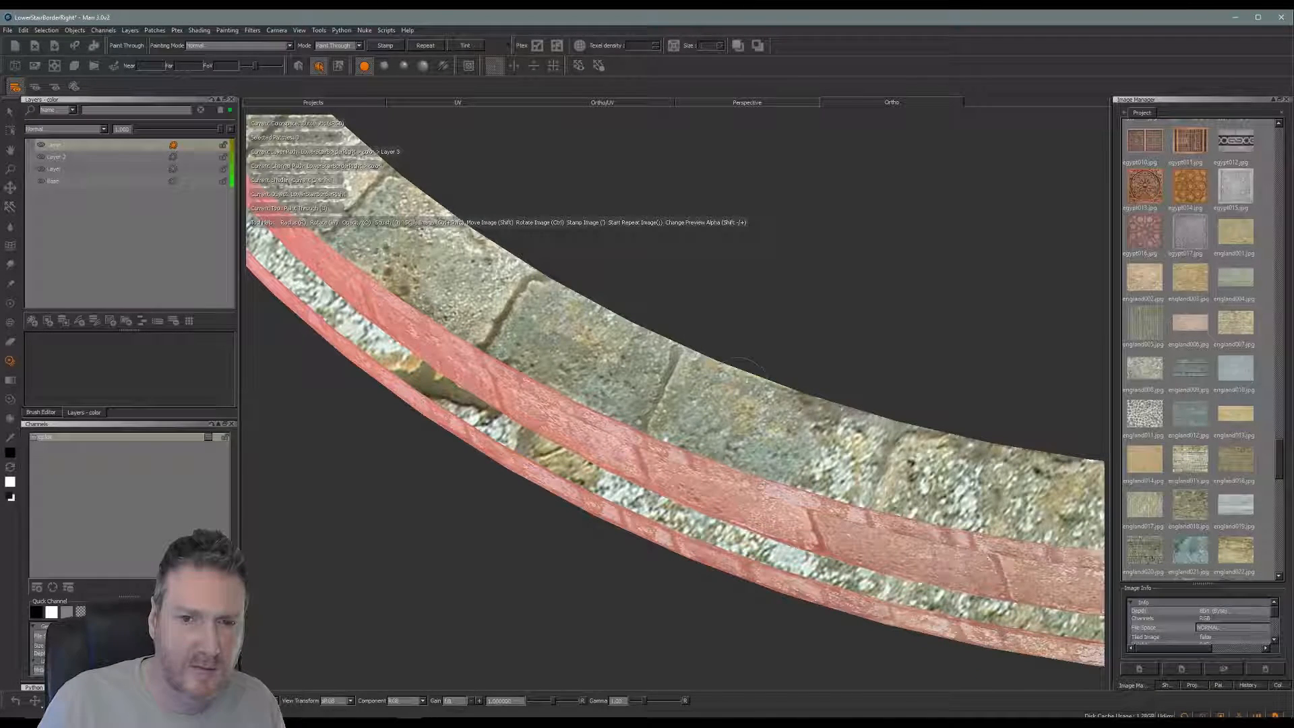
left_click_drag(744, 385, 826, 420)
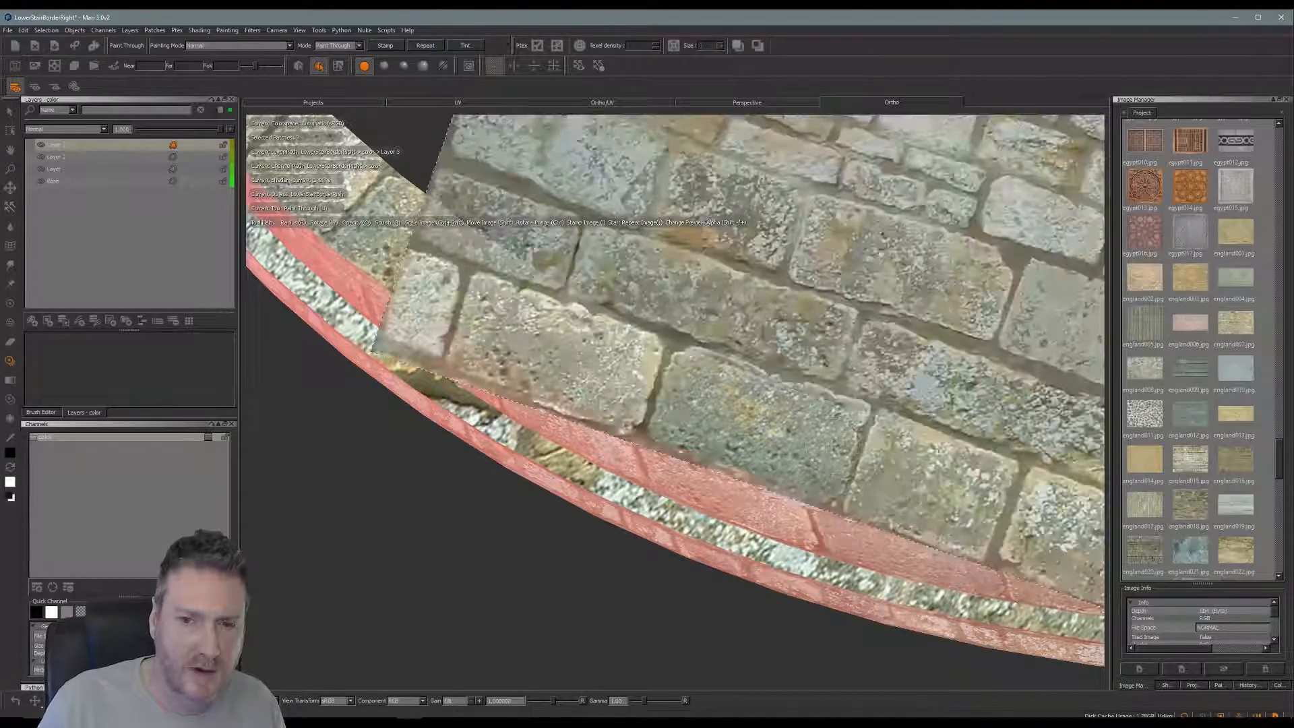
left_click_drag(833, 444, 875, 450, "shift")
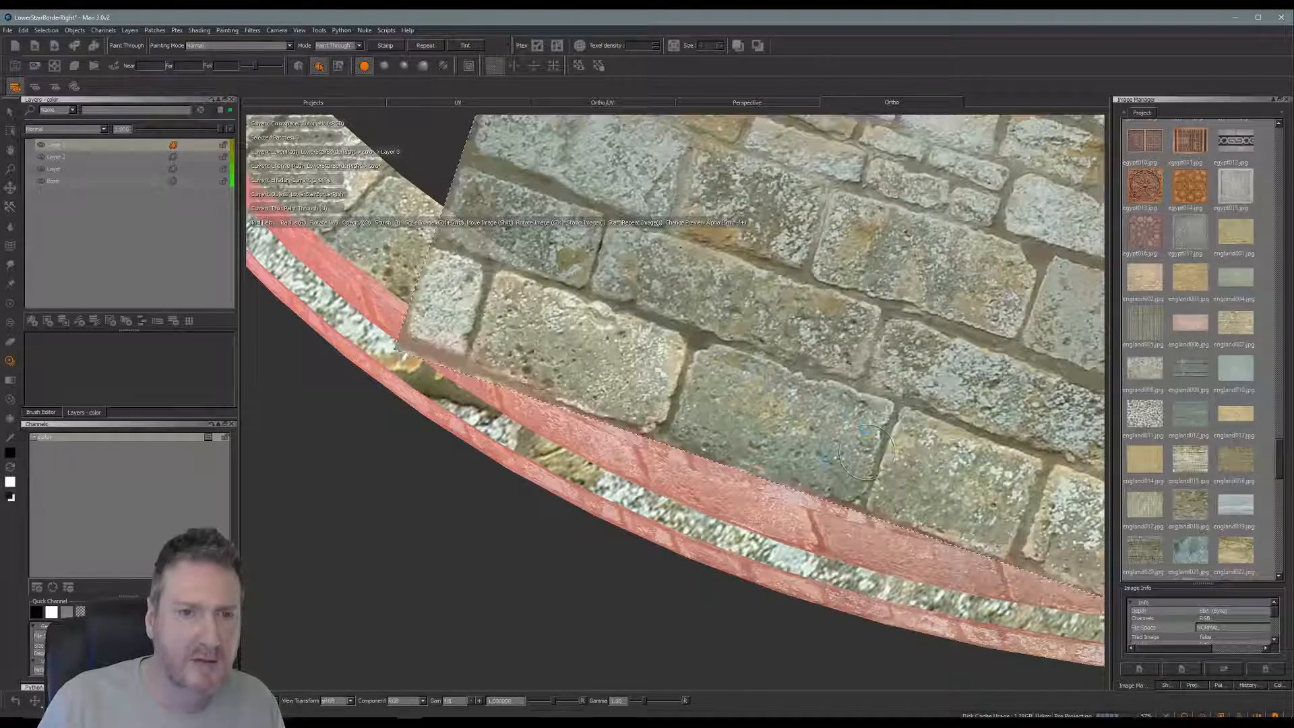
left_click_drag(789, 527, 794, 525)
Paint the image's pitted block beyond the second grey-green block, then shift the image back and add a joint across that block
middle_click_drag(793, 526, 655, 465, "alt")
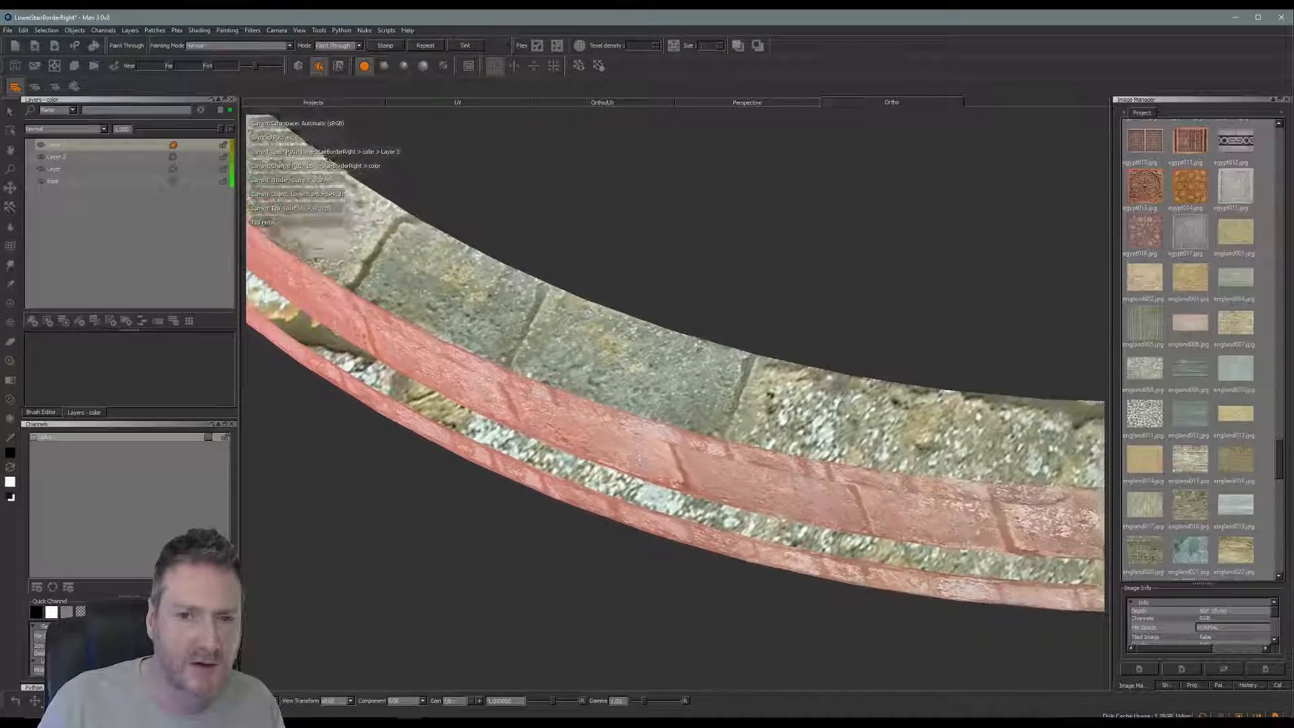
mouse_move(655, 465)
left_mouse_down("alt")
mouse_move(606, 458)
mouse_move(808, 409)
left_mouse_up("alt")
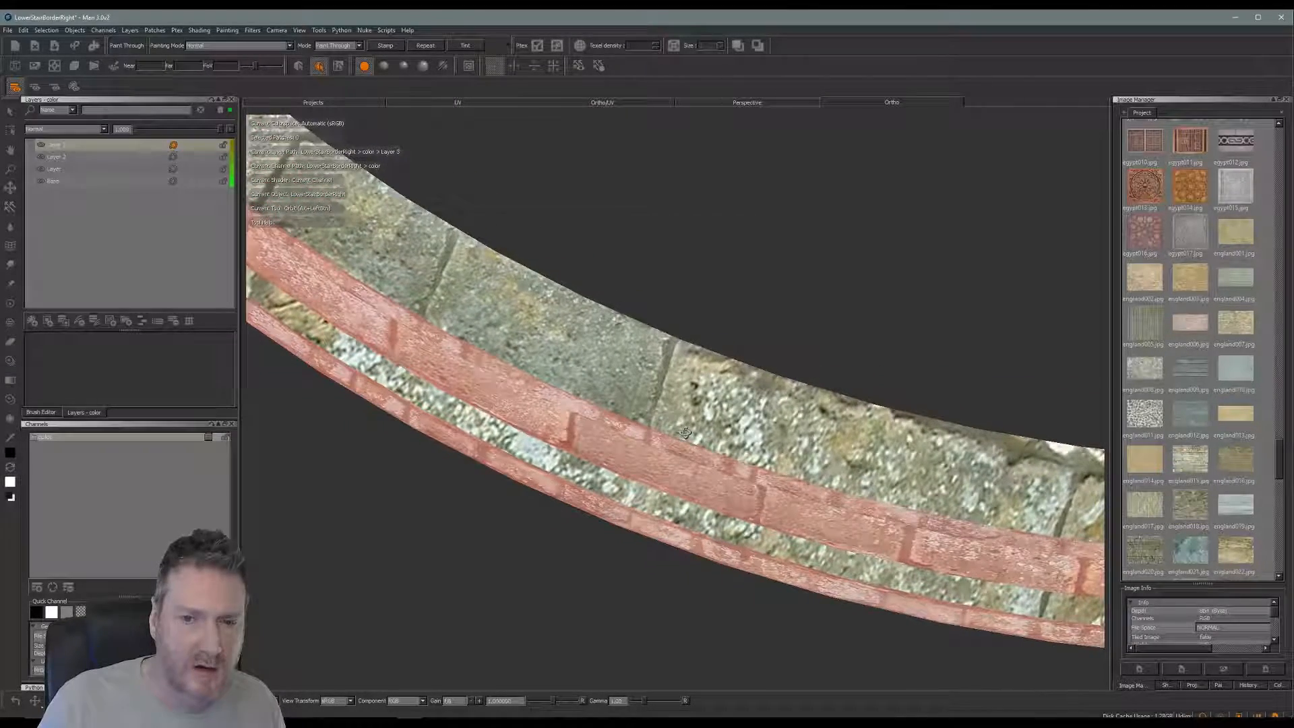
mouse_move(705, 382)
left_mouse_down("shift")
mouse_move(944, 372)
mouse_move(900, 455)
mouse_move(874, 449)
left_mouse_up("shift")
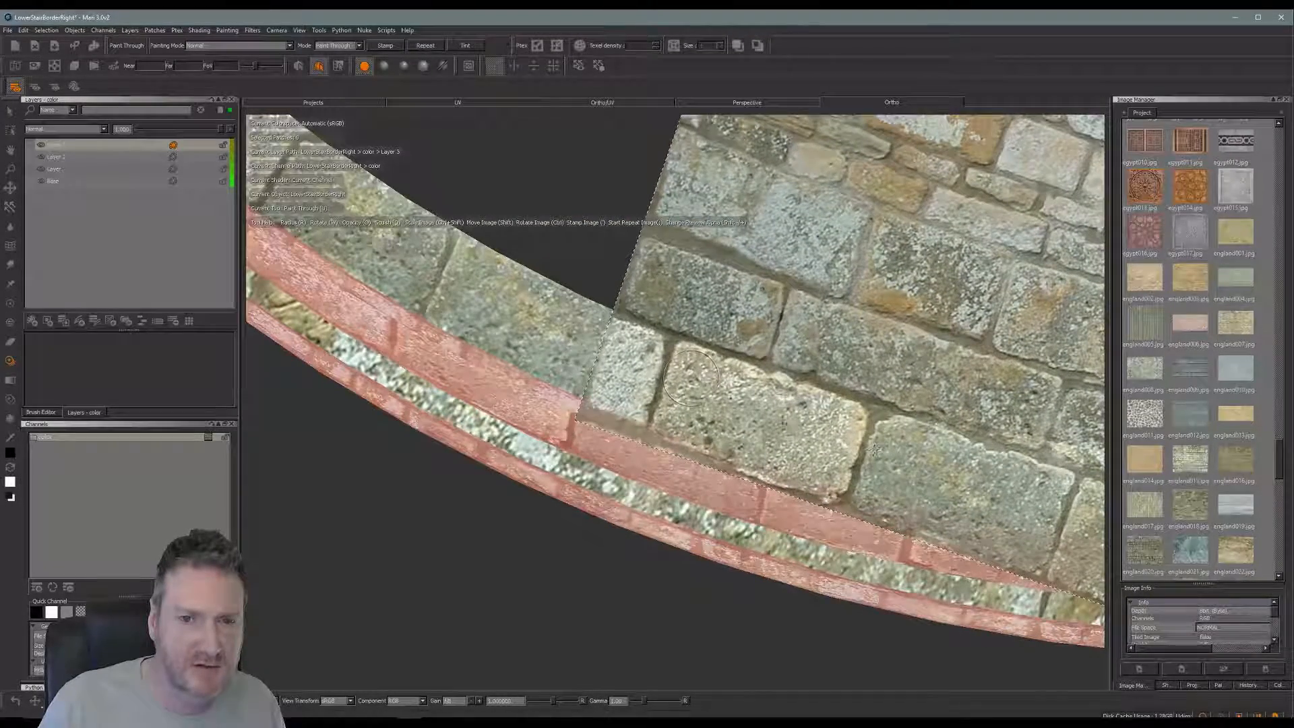
left_click_drag(711, 381, 705, 379)
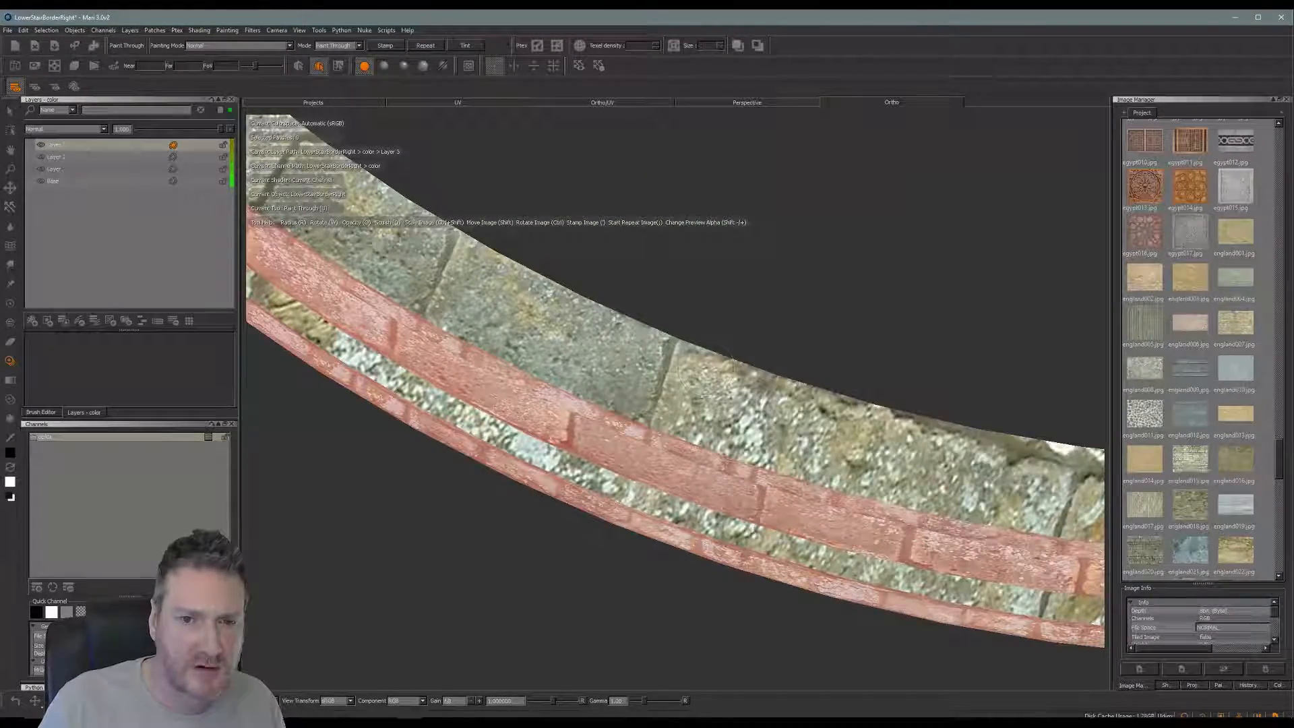
left_click_drag(736, 435, 743, 425)
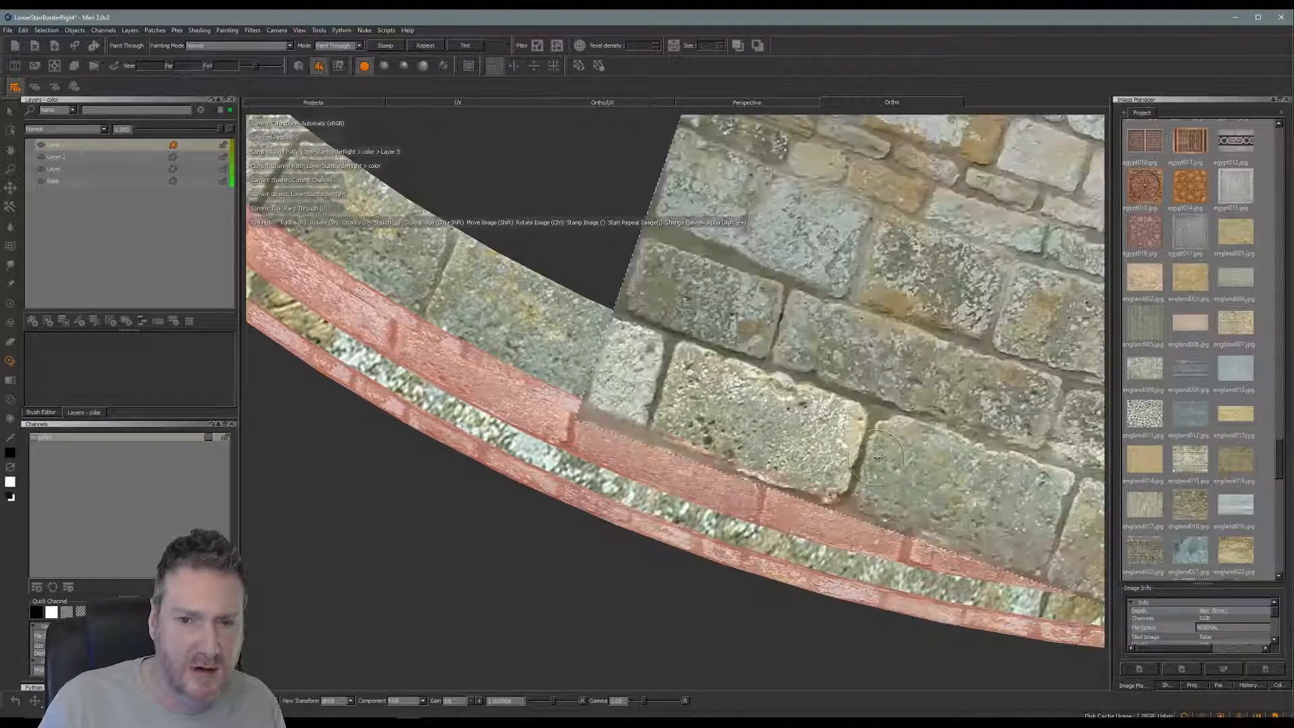
mouse_move(898, 470)
left_mouse_down("shift")
mouse_move(863, 450)
mouse_move(851, 480)
left_mouse_up("shift")
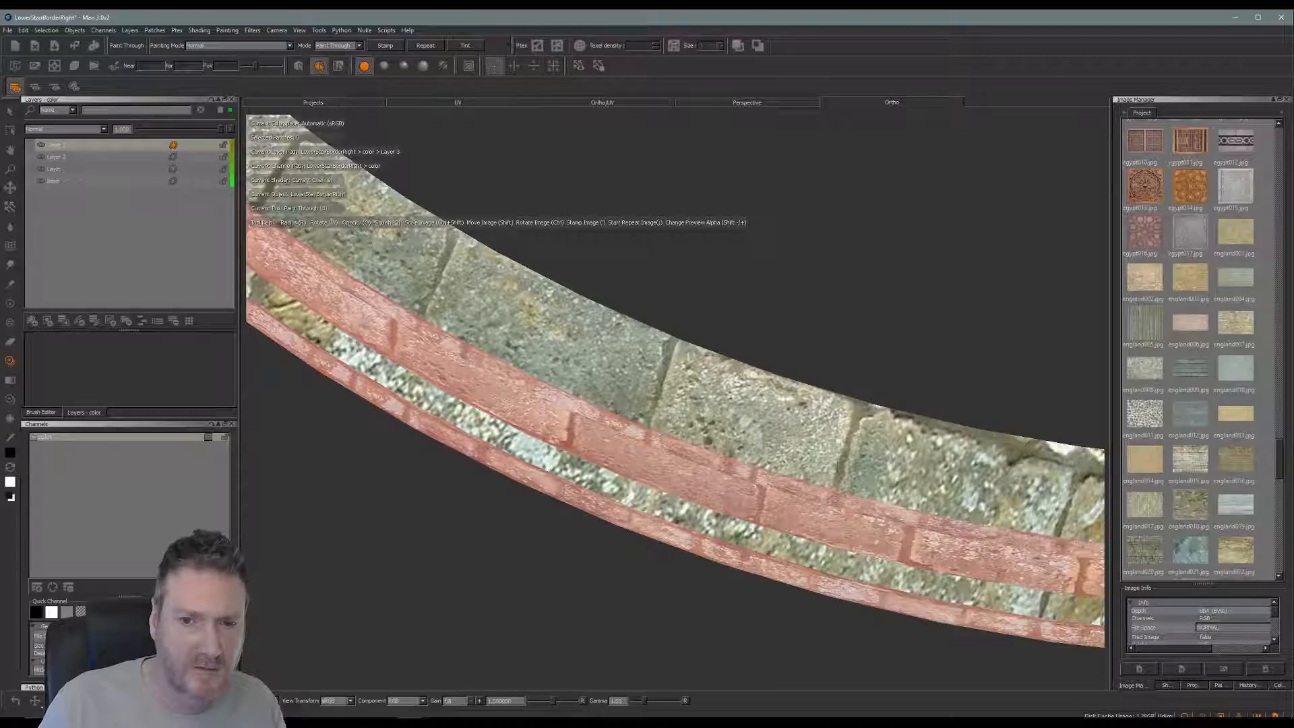
mouse_move(868, 465)
left_mouse_down()
mouse_move(870, 442)
mouse_move(839, 423)
mouse_move(768, 435)
left_mouse_up()
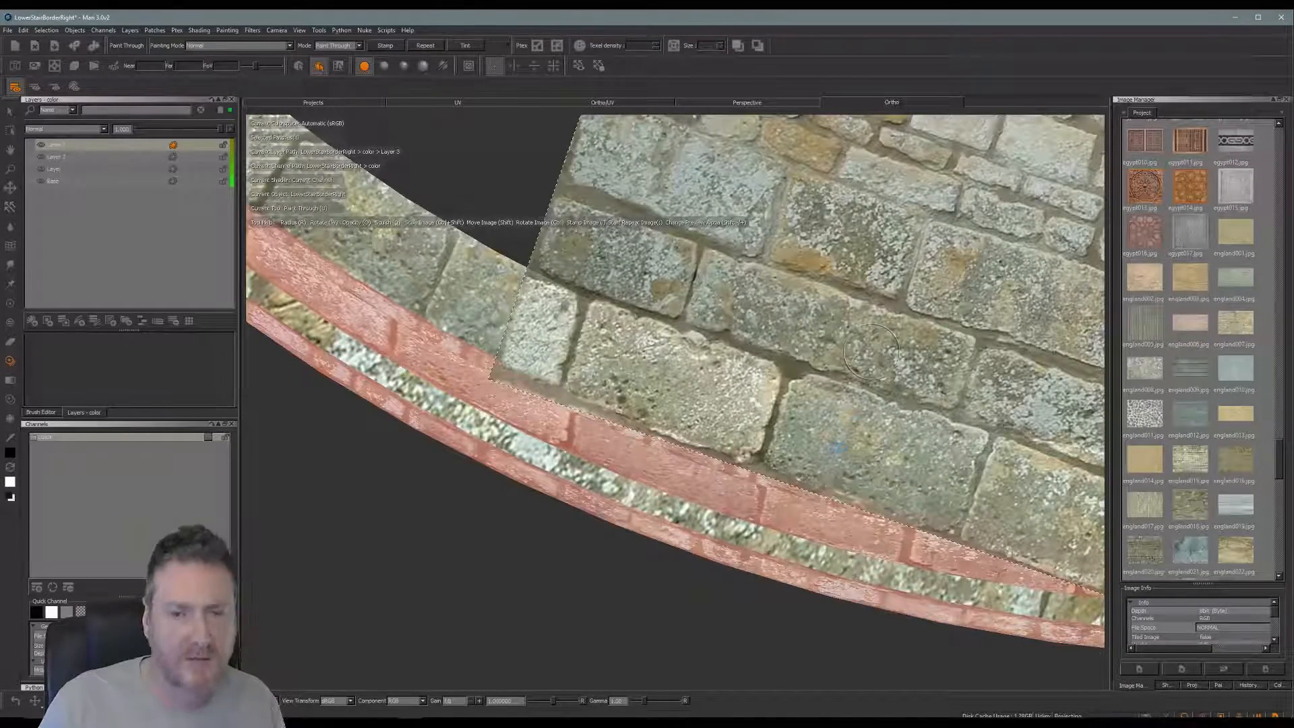
Shift and rotate the image along the curve and paint its grey-green block with the right end joint as the next stone of the top surface
left_click_drag(871, 352, 823, 386, "alt")
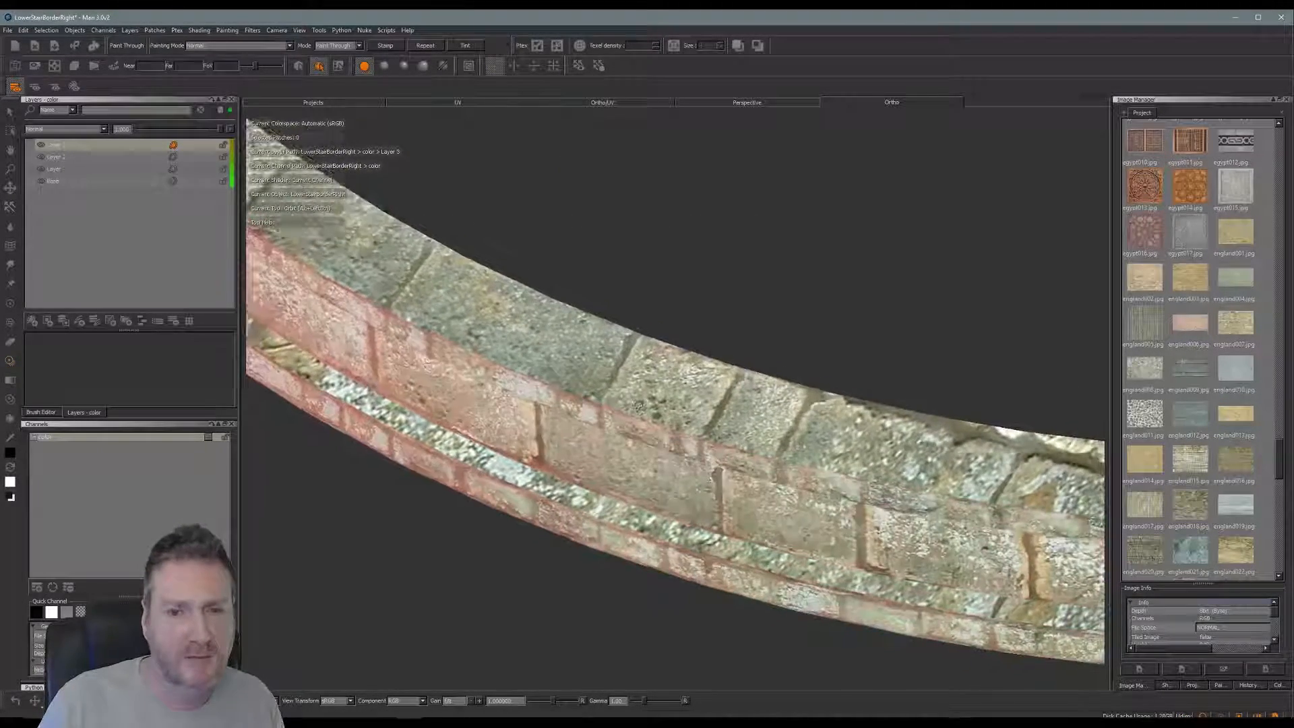
left_click_drag(712, 477, 649, 483, "alt")
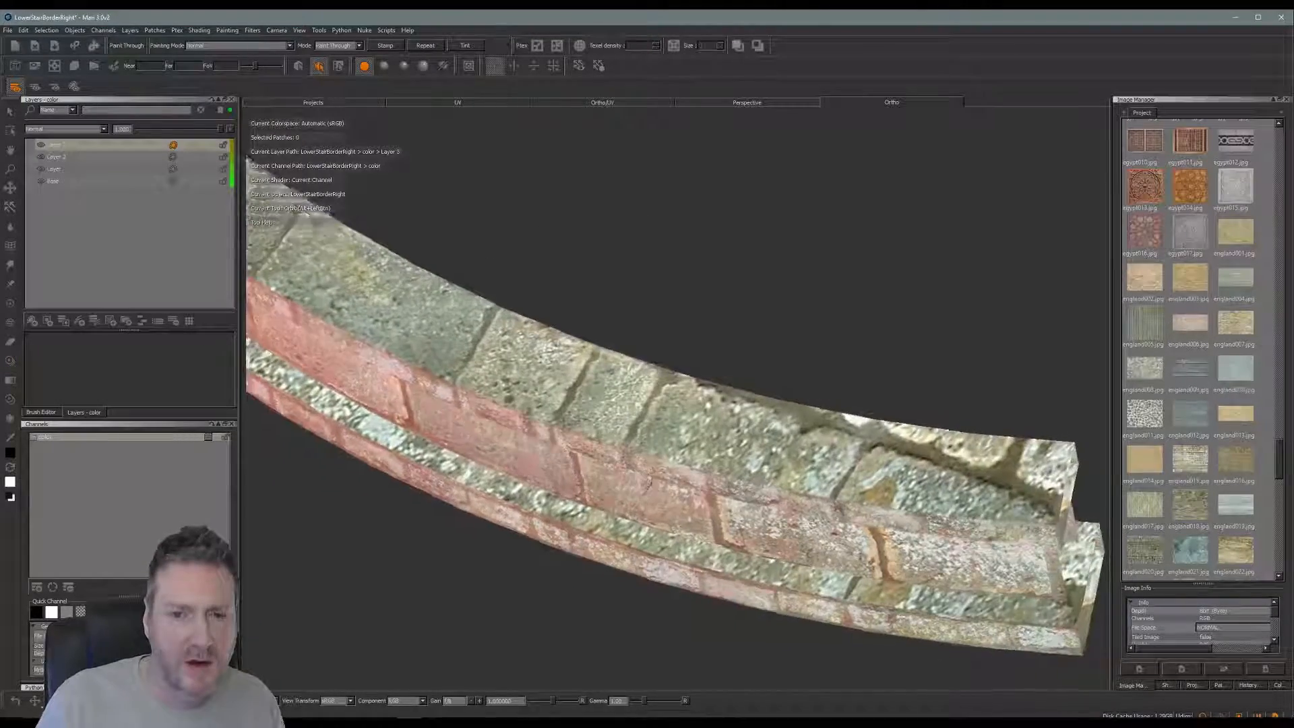
mouse_move(792, 408)
left_mouse_down("alt")
mouse_move(778, 533)
mouse_move(681, 529)
left_mouse_up("alt")
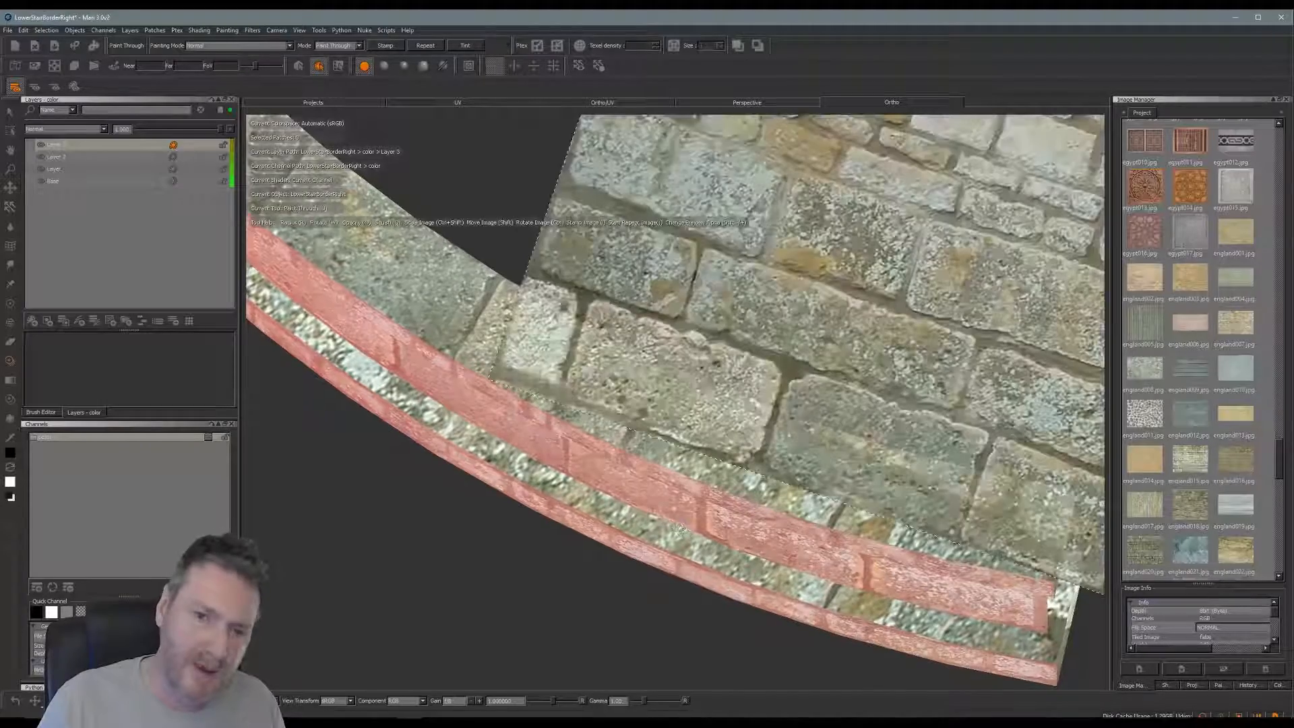
mouse_move(808, 536)
left_mouse_down("shift")
mouse_move(686, 468)
mouse_move(684, 527)
left_mouse_up("shift")
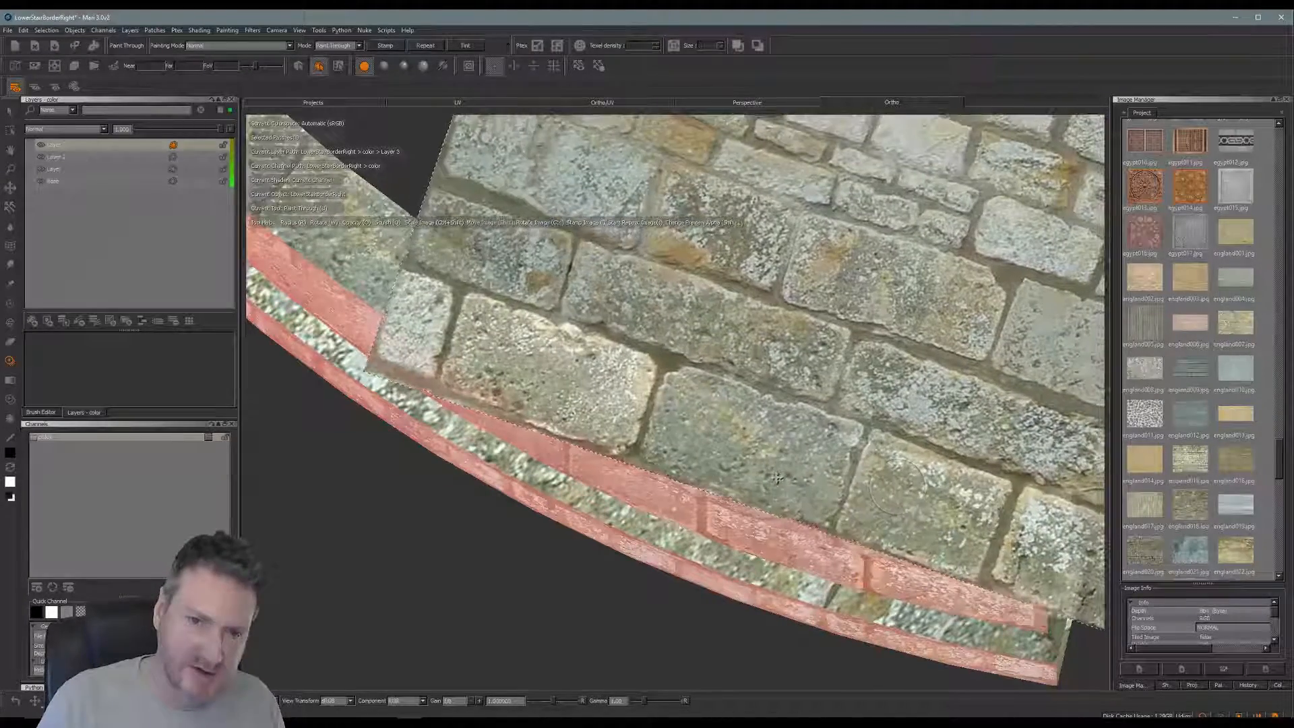
mouse_move(852, 444)
left_mouse_down("ctrl")
mouse_move(866, 448)
mouse_move(839, 384)
mouse_move(837, 438)
left_mouse_up("ctrl")
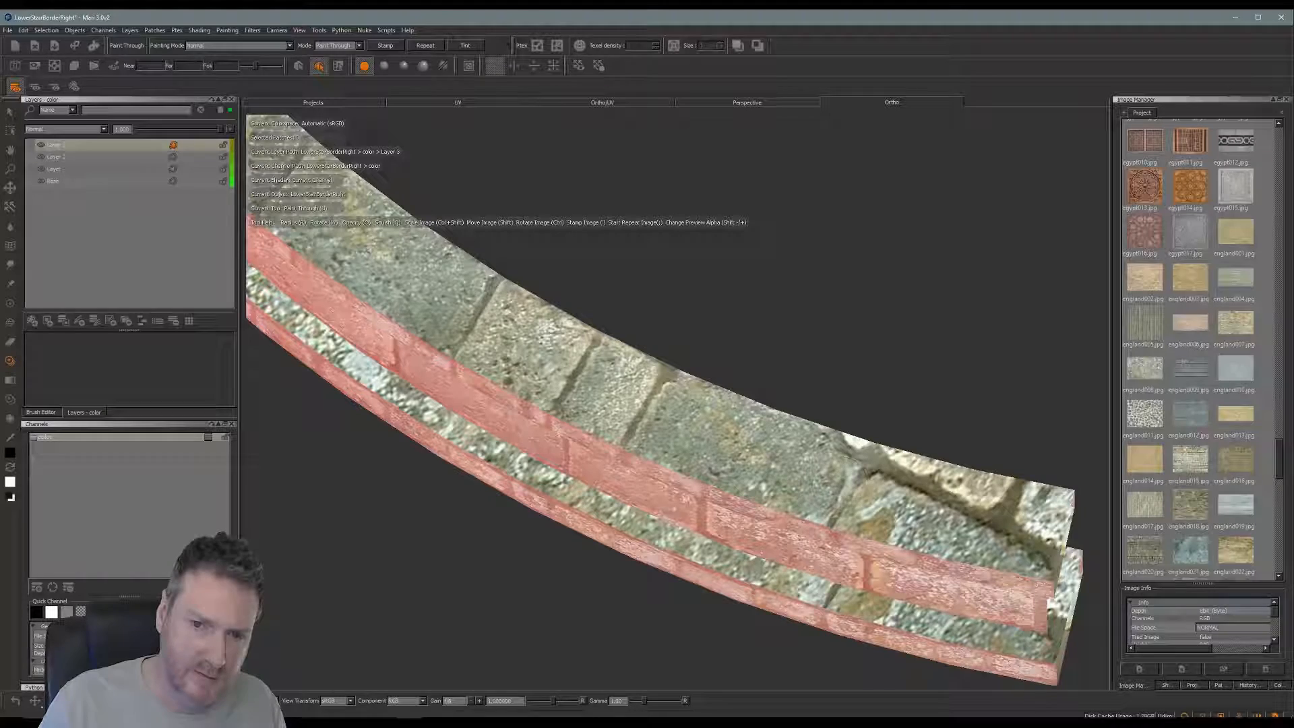
left_click_drag(850, 465, 840, 506)
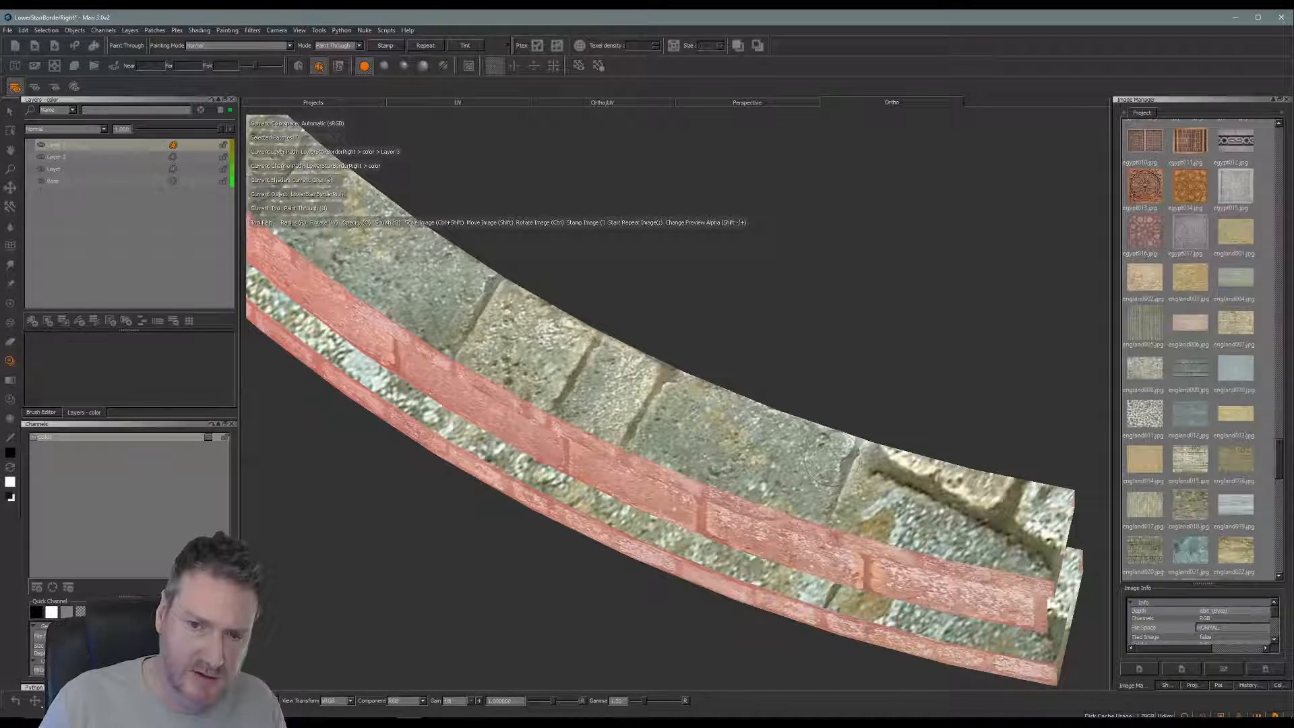
left_click_drag(833, 458, 828, 463)
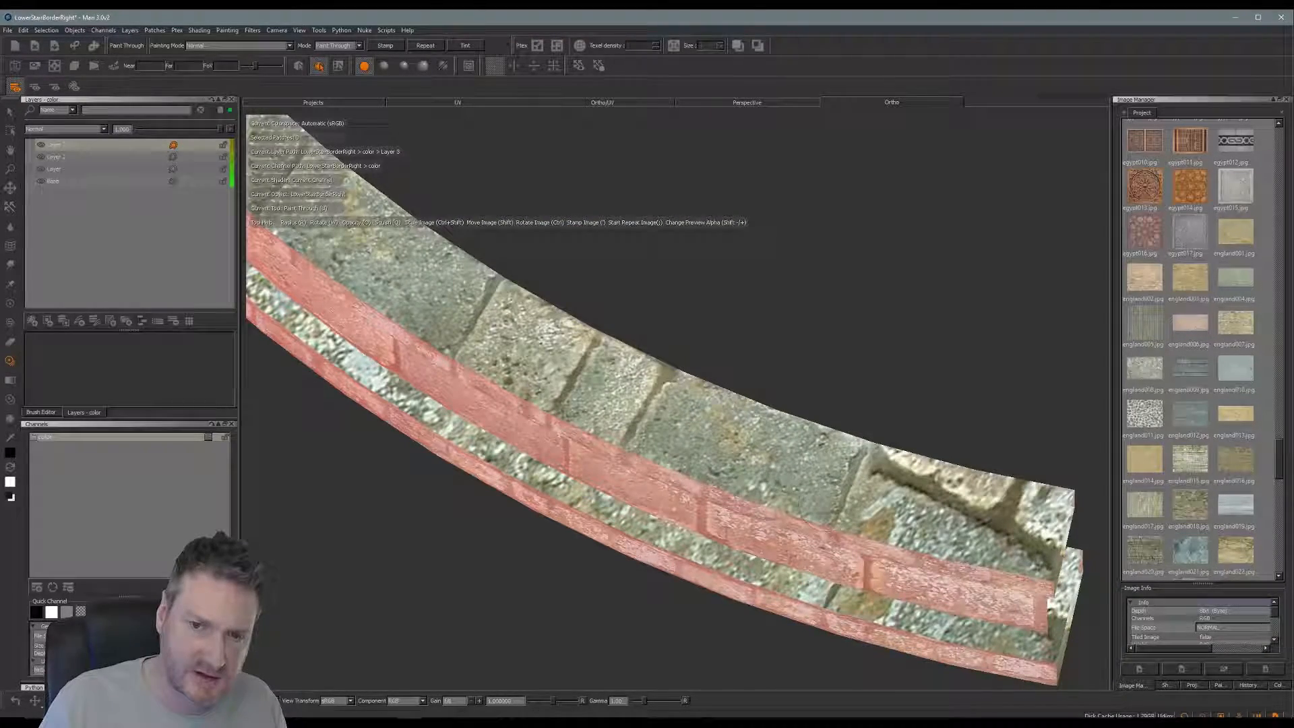
left_click_drag(833, 439, 791, 489)
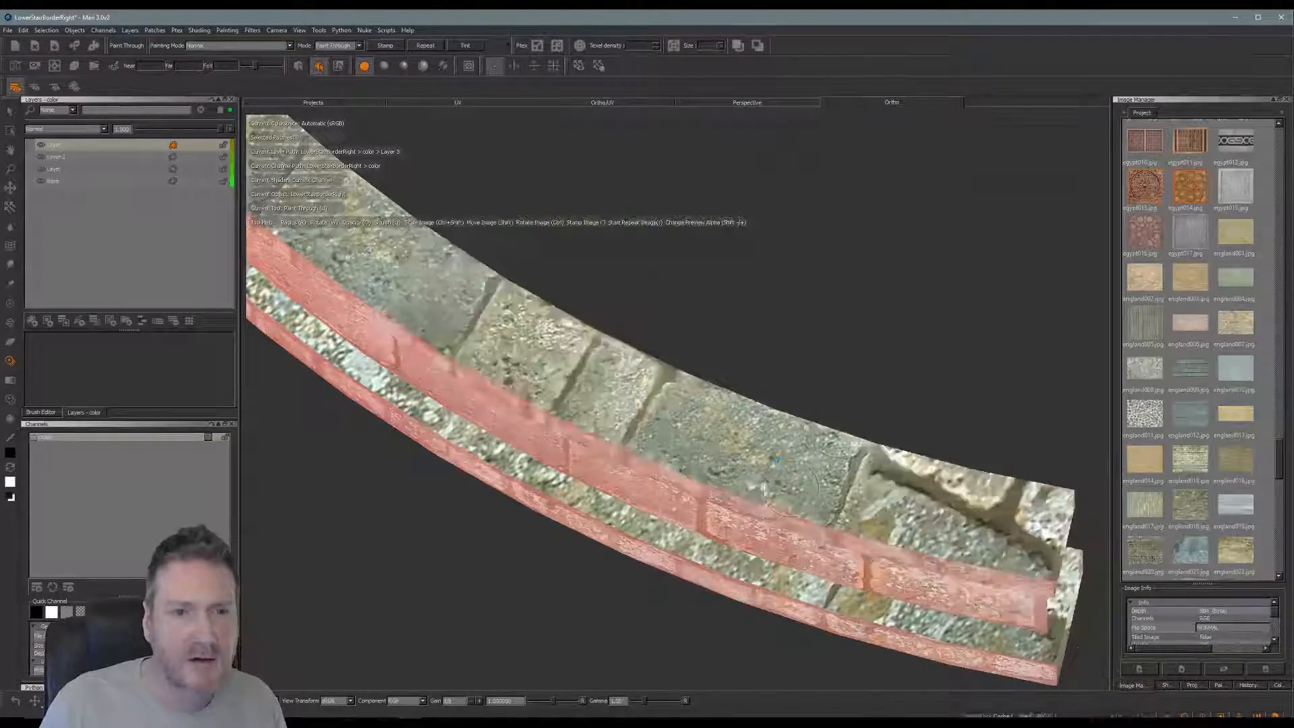
Rotate the image to the curve's end, paint its lichen-covered block with its left edge as the last stone, and bake the paint
middle_click_drag(790, 489, 703, 452, "alt")
mouse_move(703, 453)
left_mouse_down("alt")
mouse_move(687, 418)
mouse_move(795, 474)
mouse_move(455, 325)
left_mouse_up("alt")
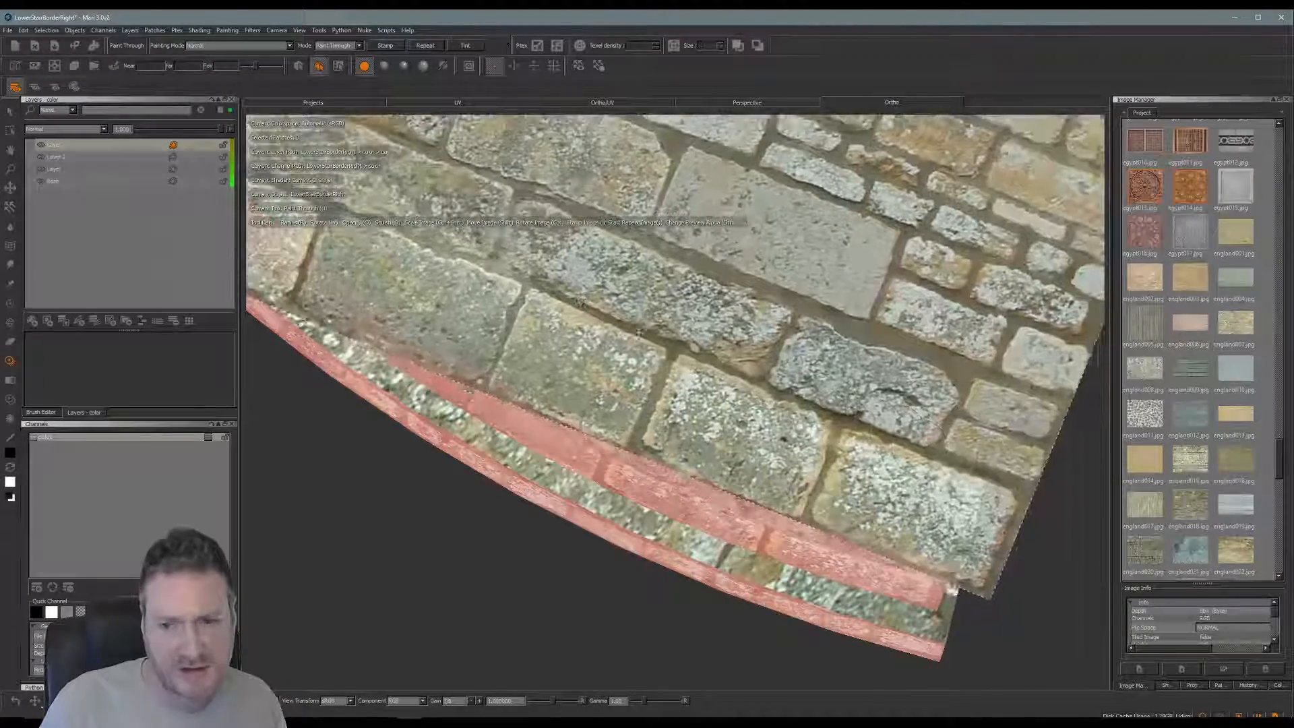
mouse_move(856, 419)
left_mouse_down("ctrl")
mouse_move(944, 405)
mouse_move(903, 333)
mouse_move(937, 403)
left_mouse_up("ctrl")
key("space")
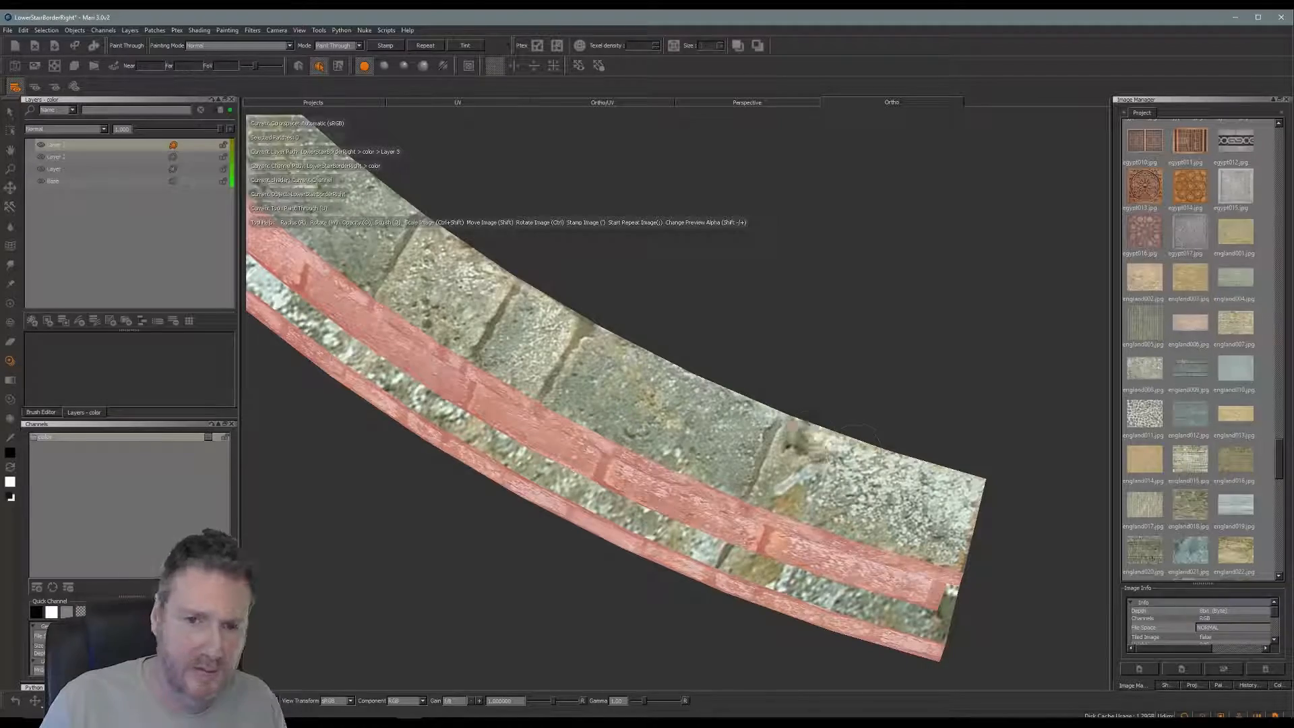
mouse_move(903, 519)
left_mouse_down("shift")
mouse_move(889, 513)
mouse_move(883, 539)
mouse_move(894, 517)
mouse_move(827, 461)
left_mouse_up("shift")
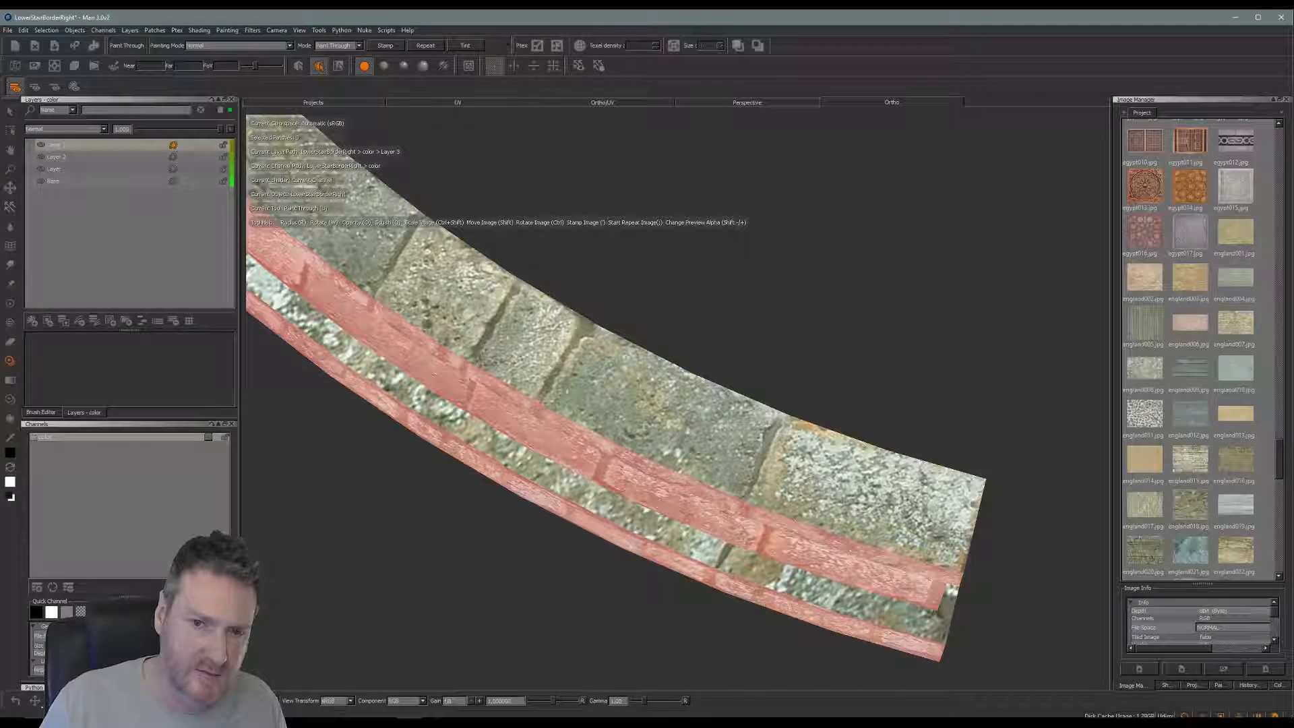
mouse_move(900, 472)
left_mouse_down()
mouse_move(895, 512)
mouse_move(848, 335)
mouse_move(858, 312)
left_mouse_up()
key("b")
Add a new layer above the existing stone layers and save the project
right_click_drag(858, 312, 586, 437, "alt")
middle_click_drag(585, 439, 623, 438, "alt")
left_click_drag(623, 438, 607, 530, "alt")
key("u")
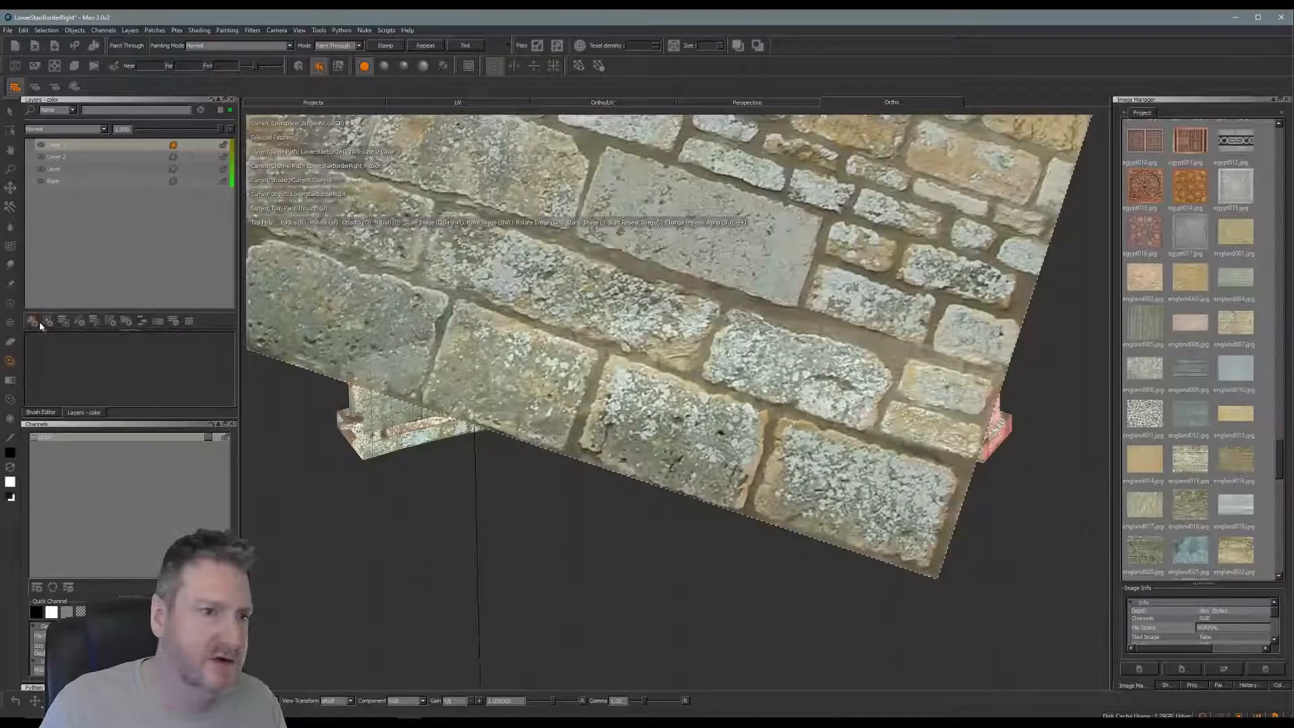
left_click(32, 323)
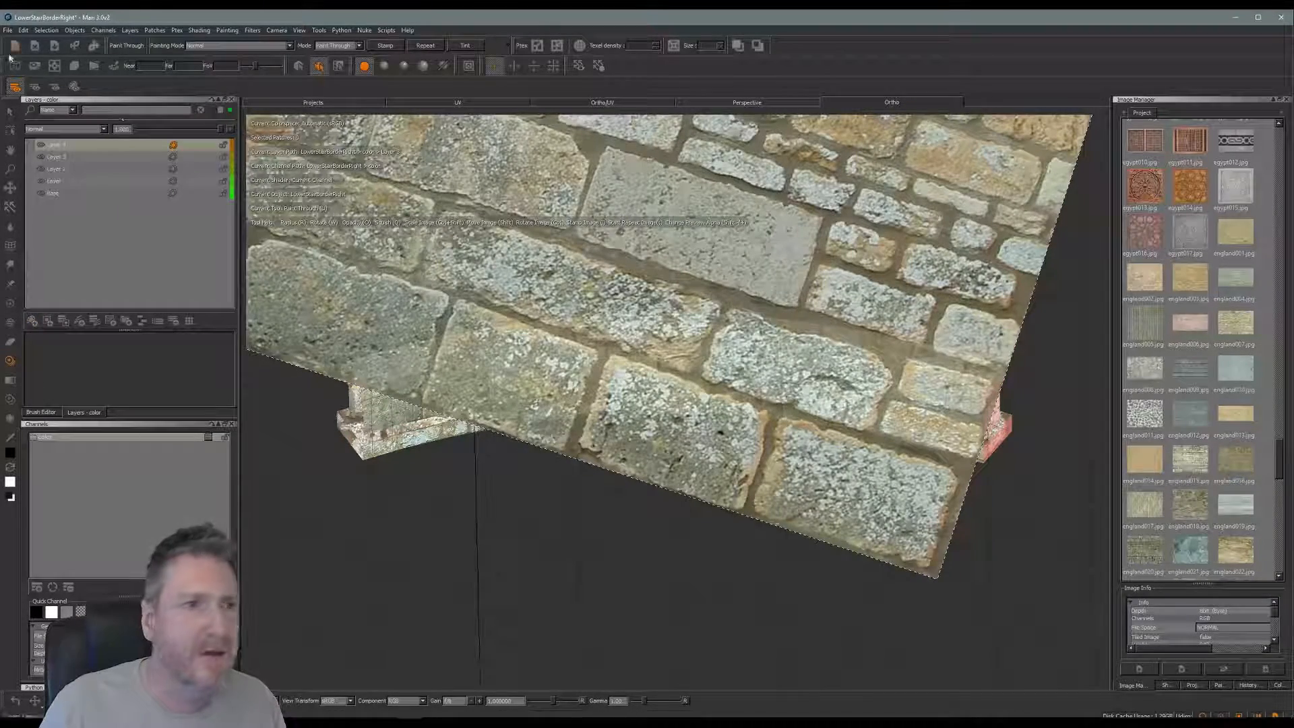
left_click(8, 32)
left_click(23, 124)
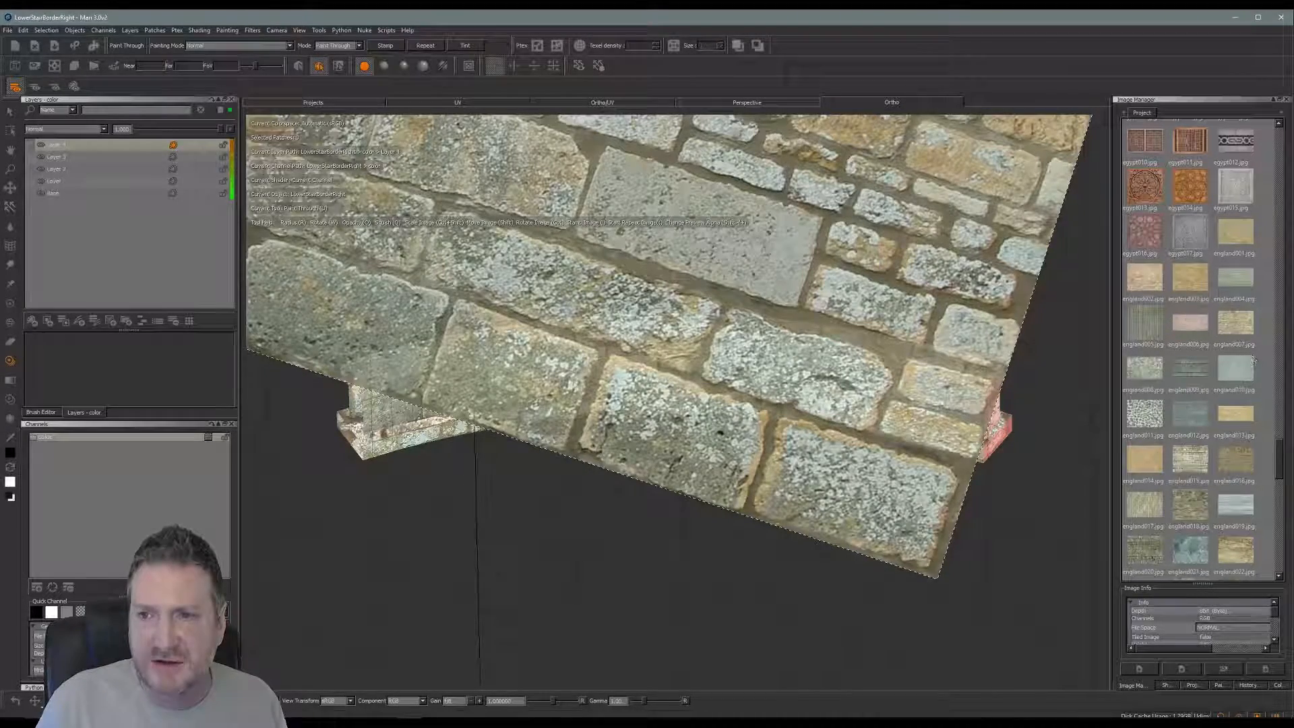
Try a mossy roof-tile, a rough stone wall, a mottled rock and a paving image in turn as the paint-through image
left_click(1238, 289)
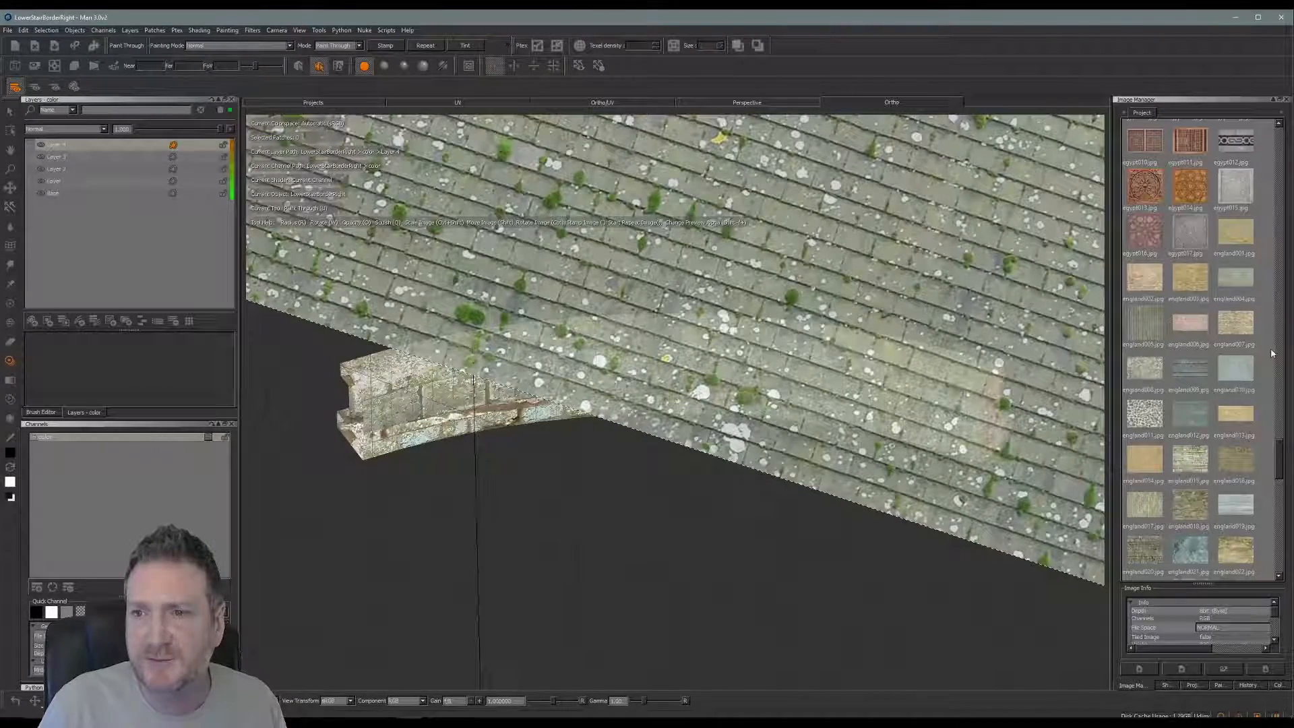
left_click_drag(1281, 453, 1281, 468)
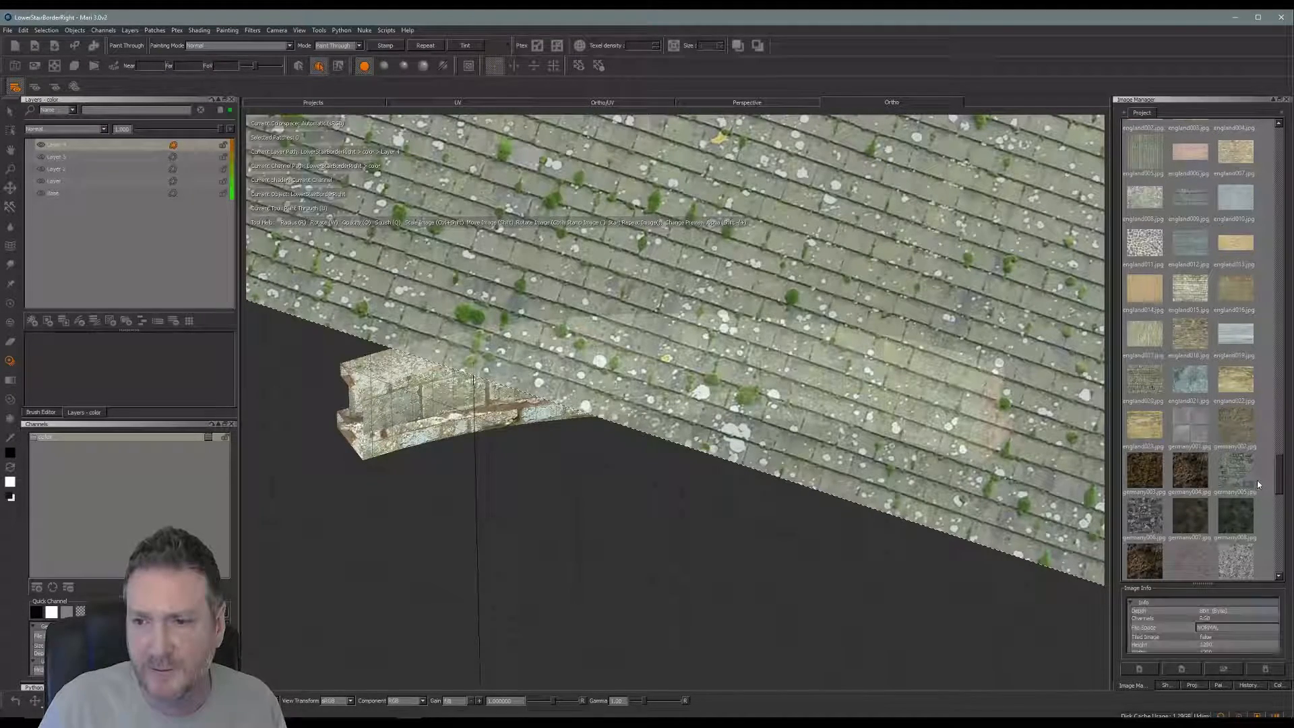
left_click_drag(1223, 472, 843, 455)
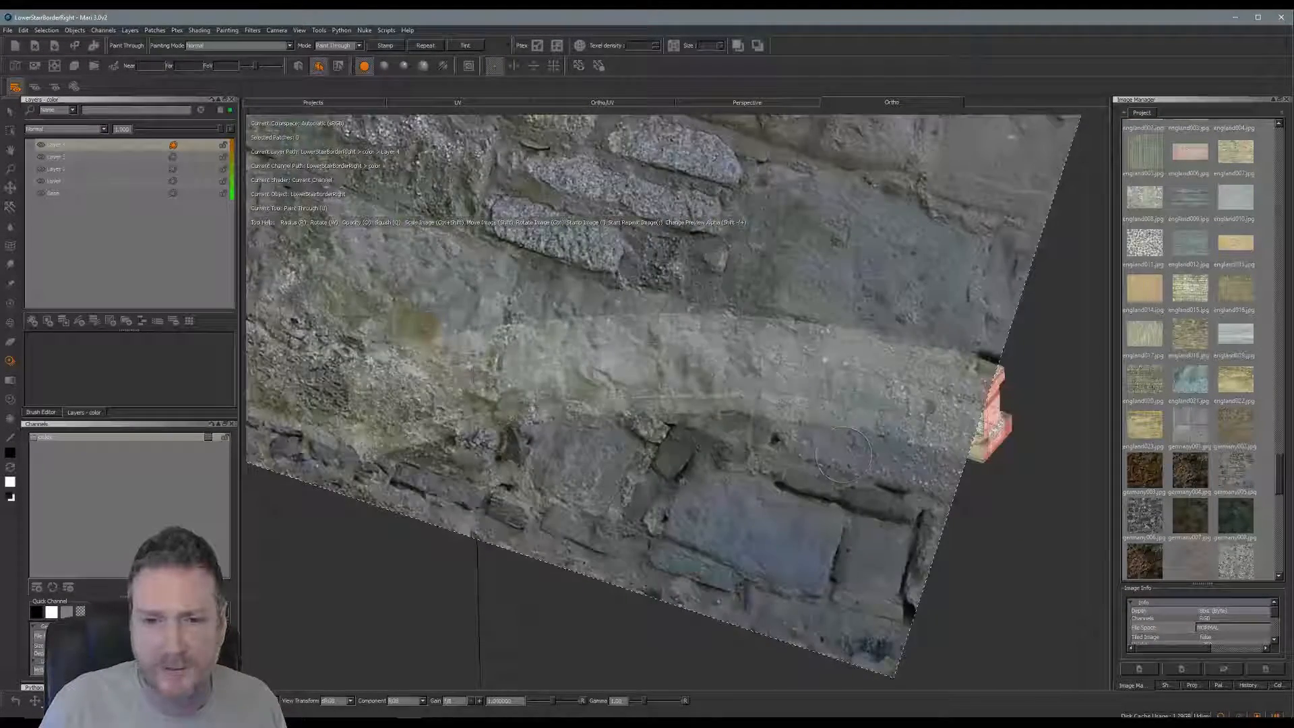
left_click_drag(1281, 480, 1277, 490)
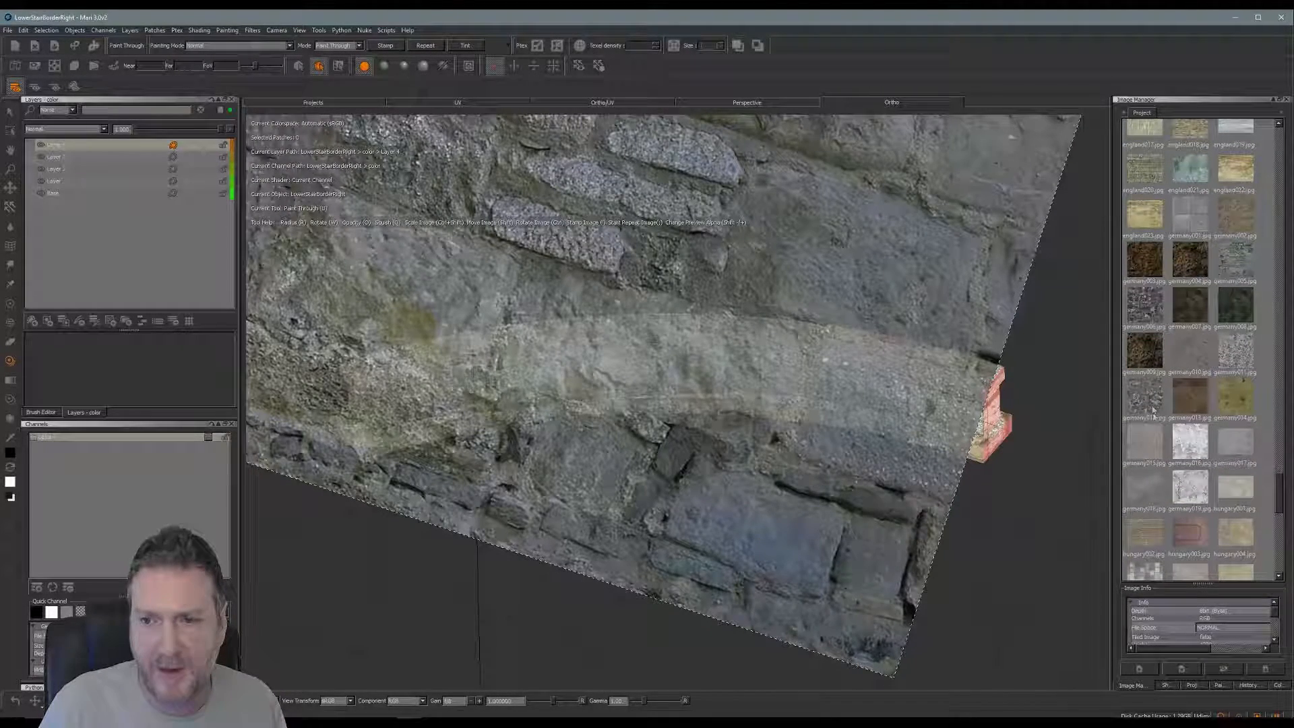
left_click_drag(1153, 409, 920, 404)
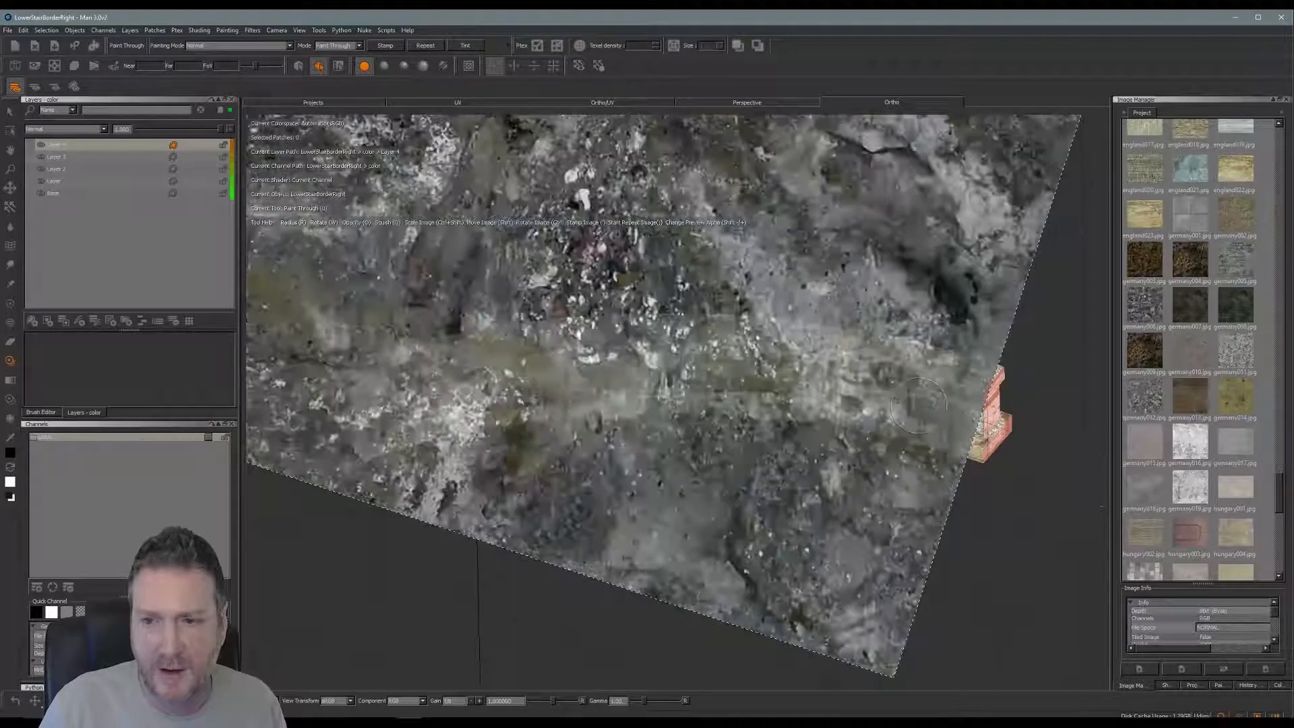
left_click(1239, 543)
left_click_drag(1240, 541, 853, 460)
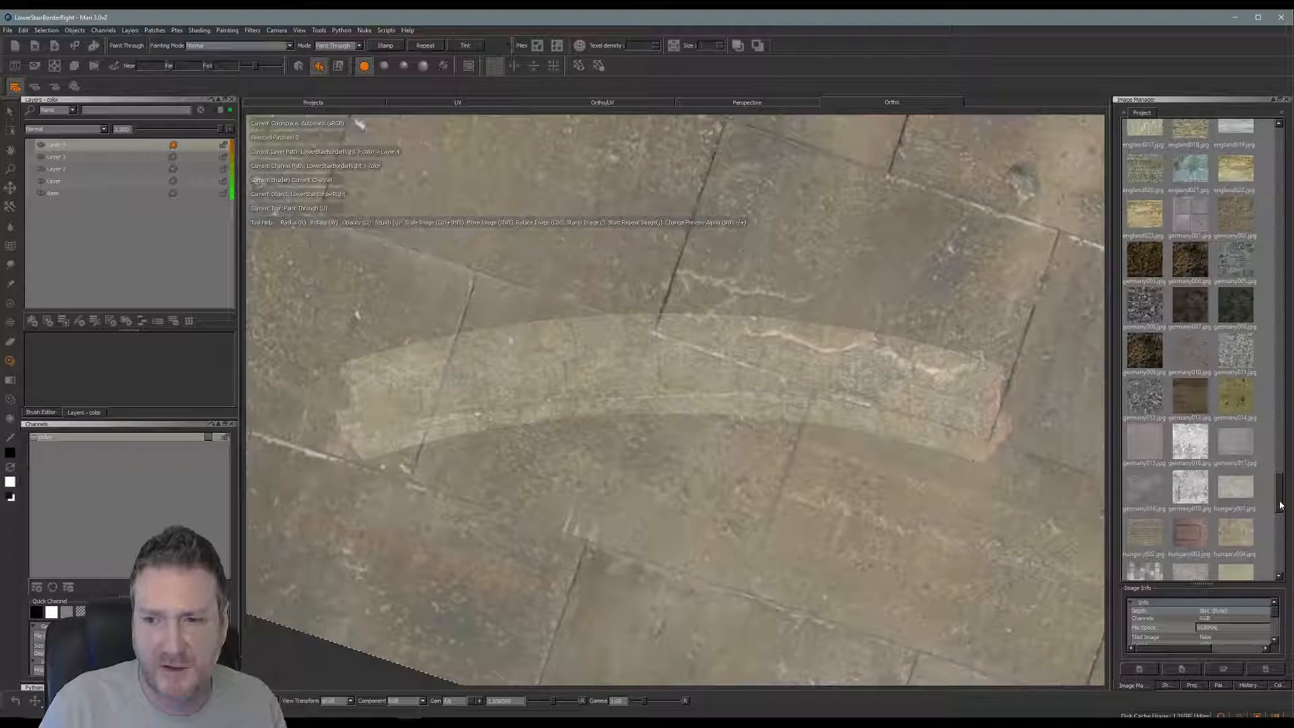
Browse the image library and try the brown soil image over the border, repositioning it and scaling it down
left_click_drag(1280, 505, 1263, 542)
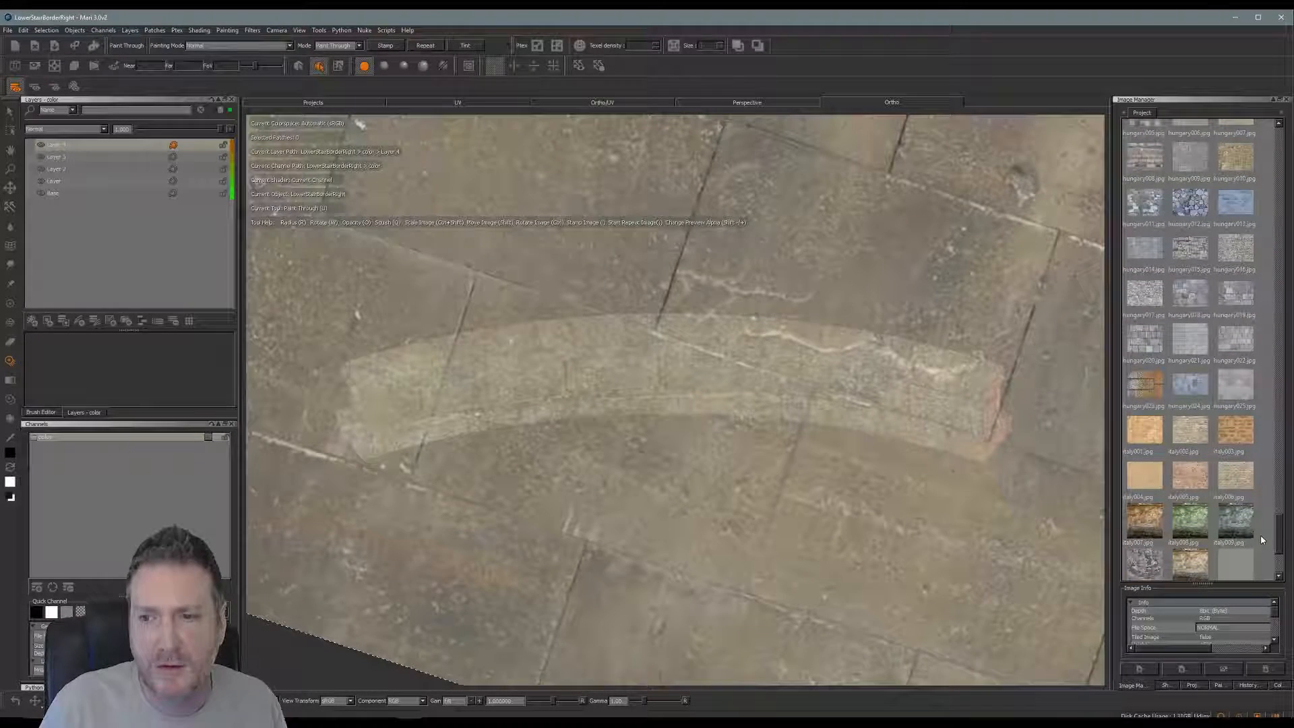
left_click_drag(1278, 529, 1275, 393)
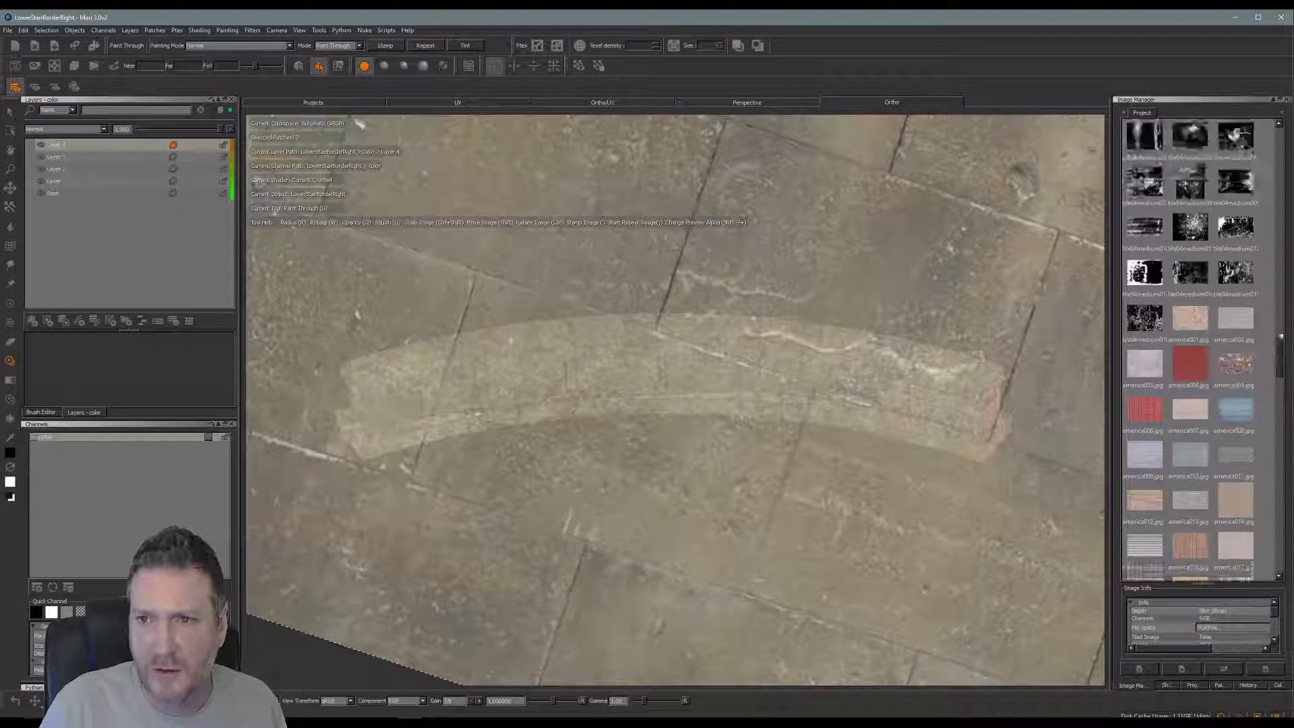
left_click_drag(1284, 251, 1287, 137)
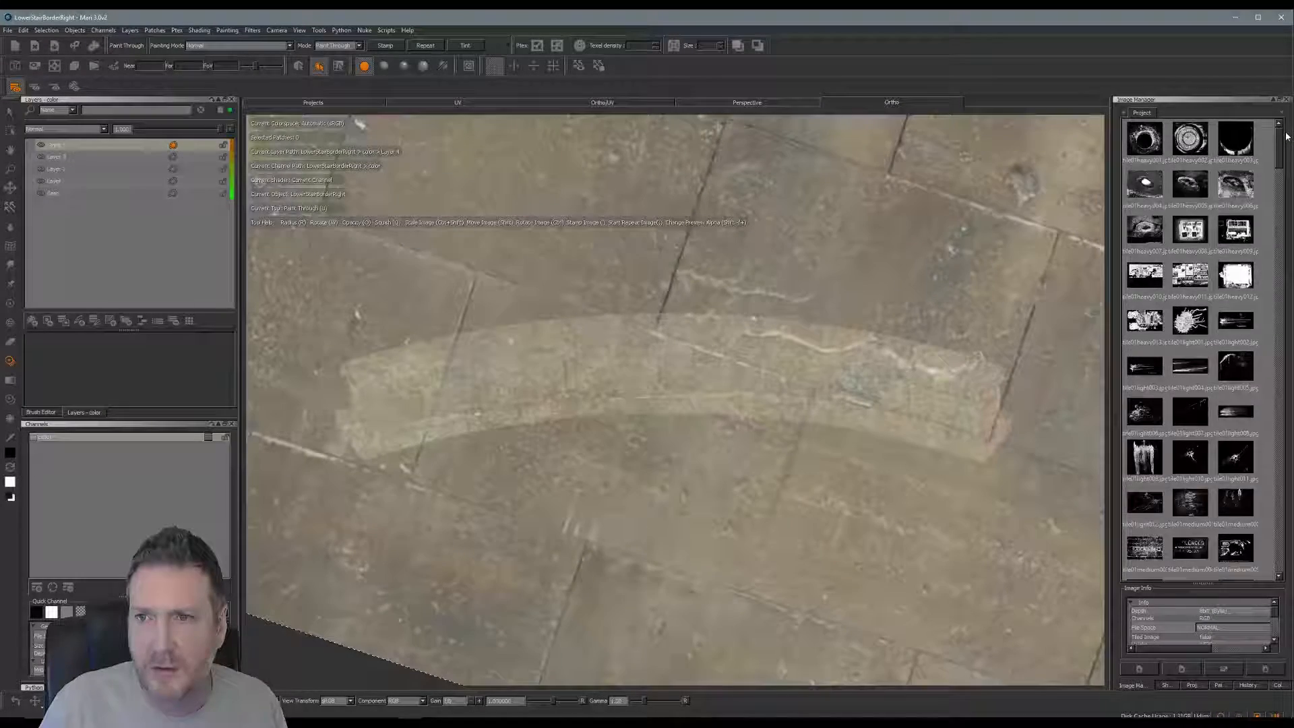
left_click_drag(1287, 270, 1280, 371)
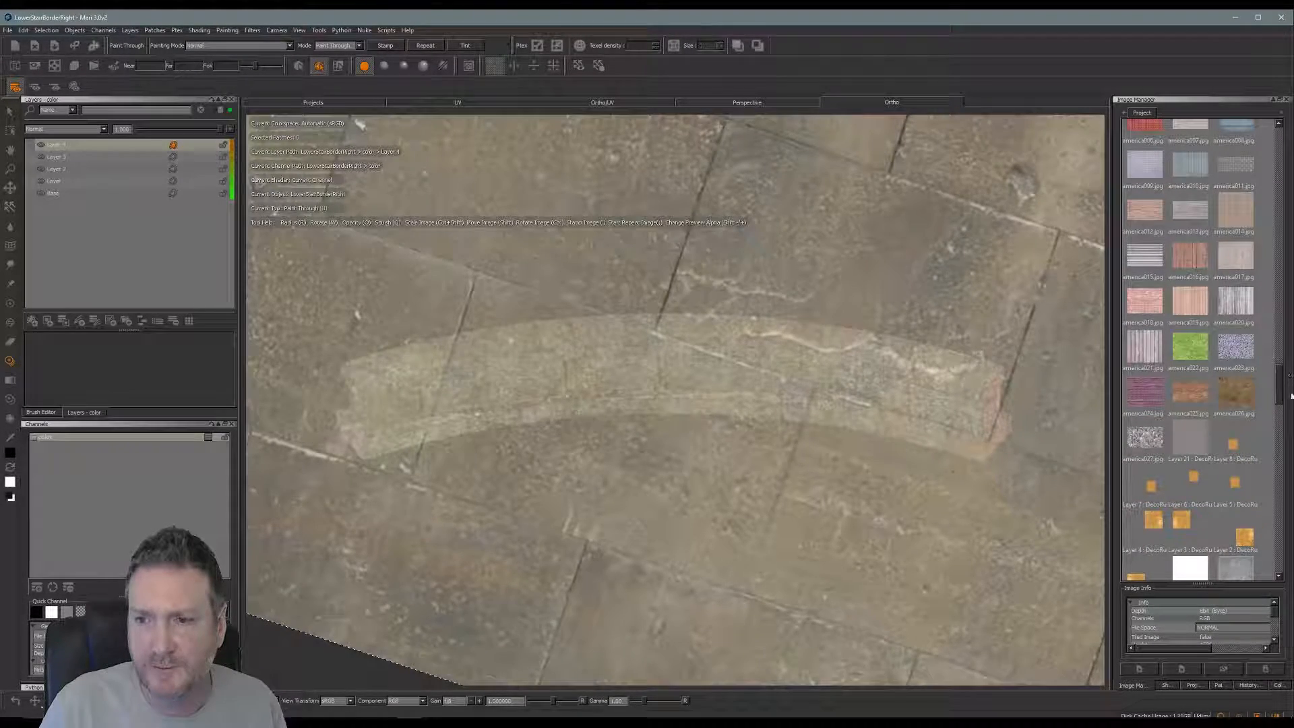
mouse_move(1237, 400)
left_mouse_down()
mouse_move(872, 436)
mouse_move(687, 259)
left_mouse_up()
mouse_move(599, 236)
left_mouse_down("shift")
mouse_move(670, 290)
mouse_move(805, 494)
mouse_move(786, 523)
mouse_move(721, 465)
left_mouse_up("shift")
left_click_drag(779, 422, 752, 439, "ctrl+shift")
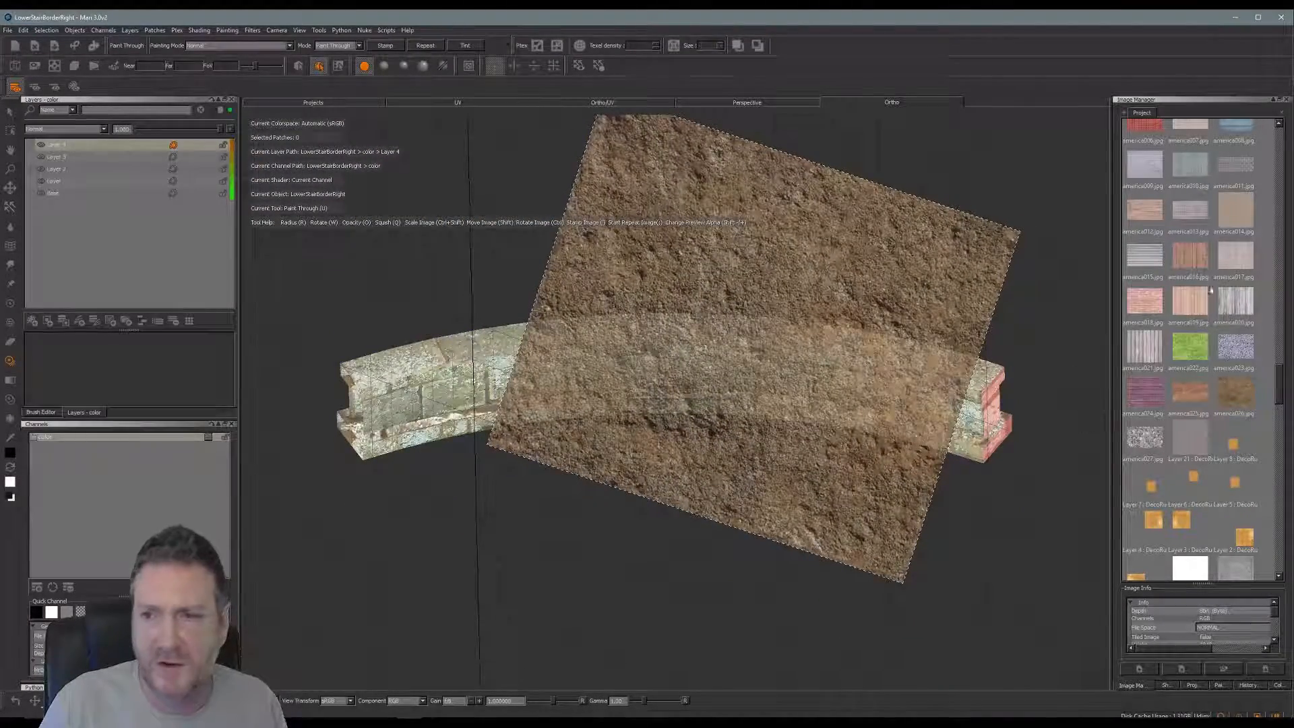
Load the black image with a horizontal band of white splatter as the paint-through image, then scale it down and straighten it over the border
left_click_drag(1278, 383, 1277, 324)
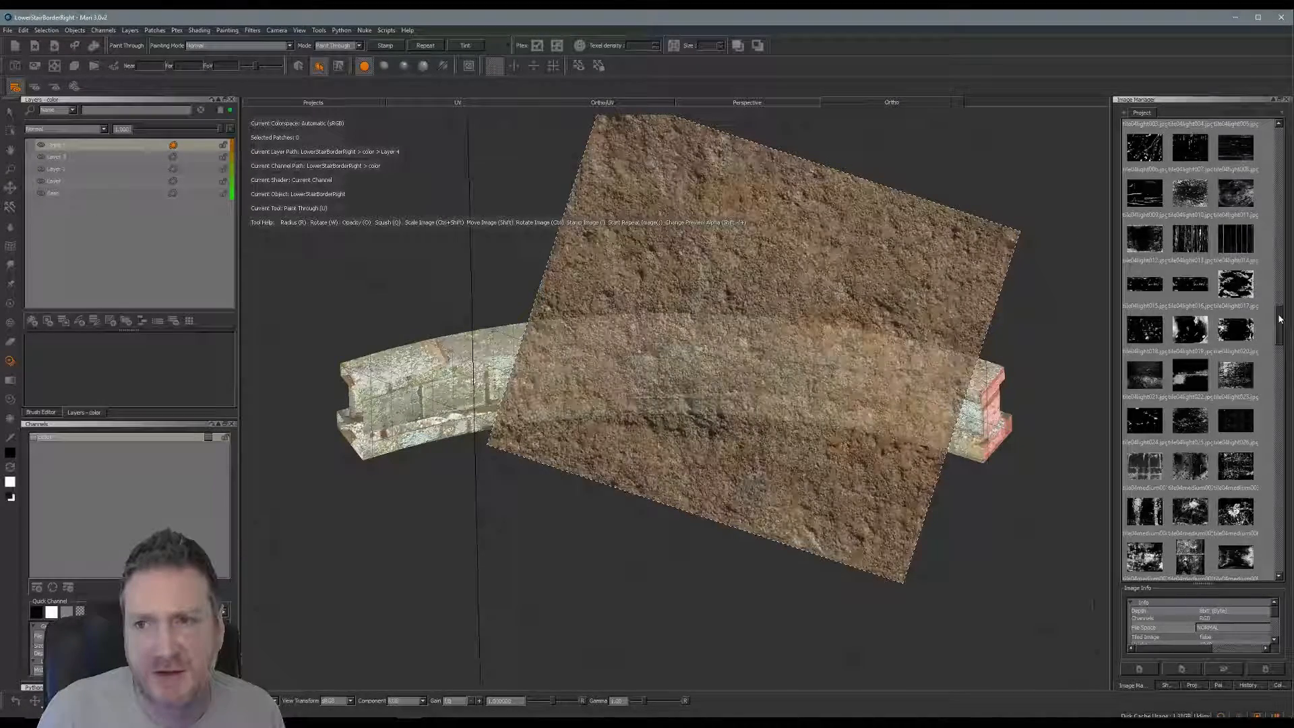
left_click_drag(1280, 318, 1280, 306)
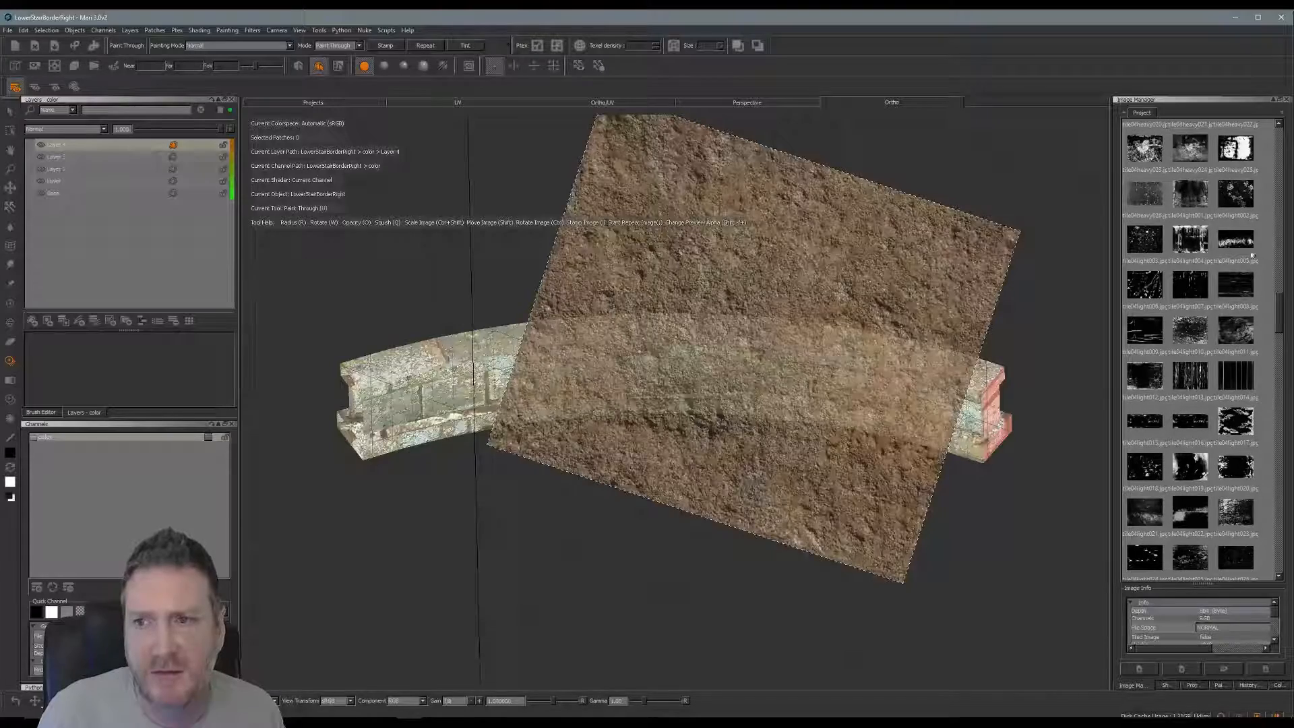
mouse_move(1235, 244)
left_mouse_down()
mouse_move(1025, 276)
mouse_move(799, 341)
mouse_move(782, 331)
left_mouse_up()
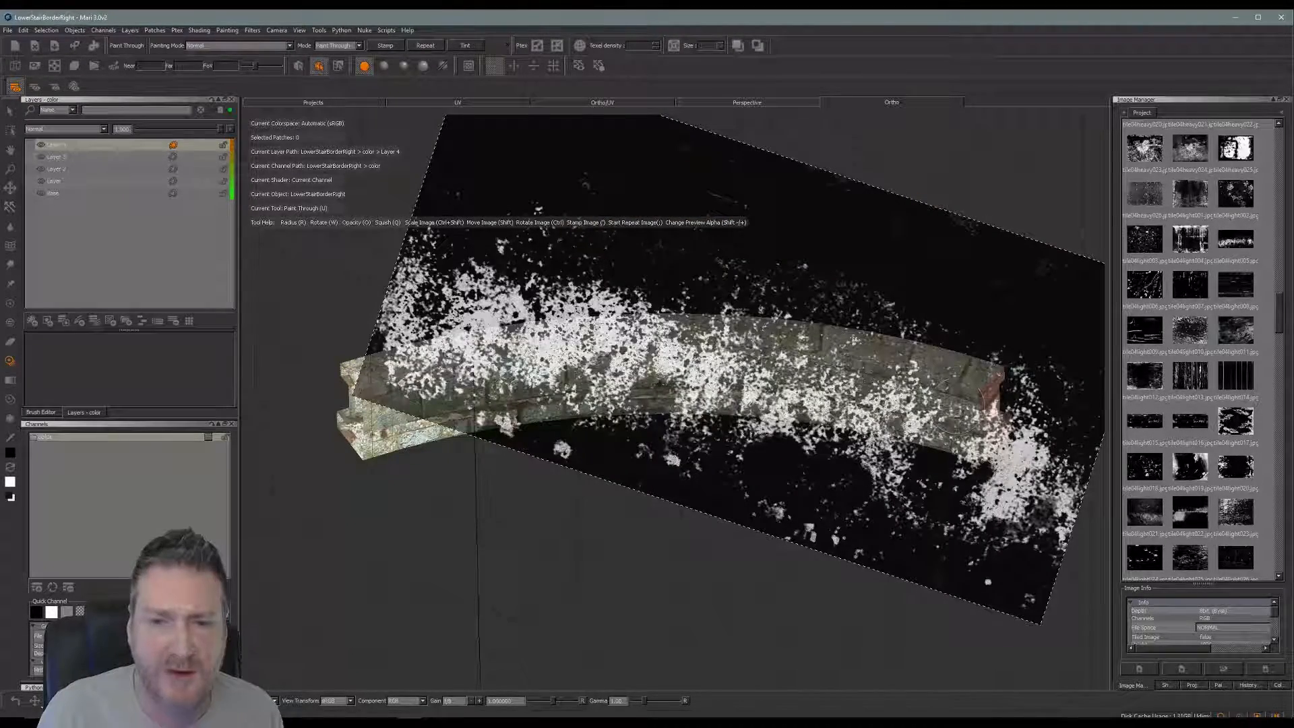
mouse_move(1004, 423)
left_mouse_down("ctrl+shift")
mouse_move(944, 396)
mouse_move(957, 324)
left_mouse_up("ctrl+shift")
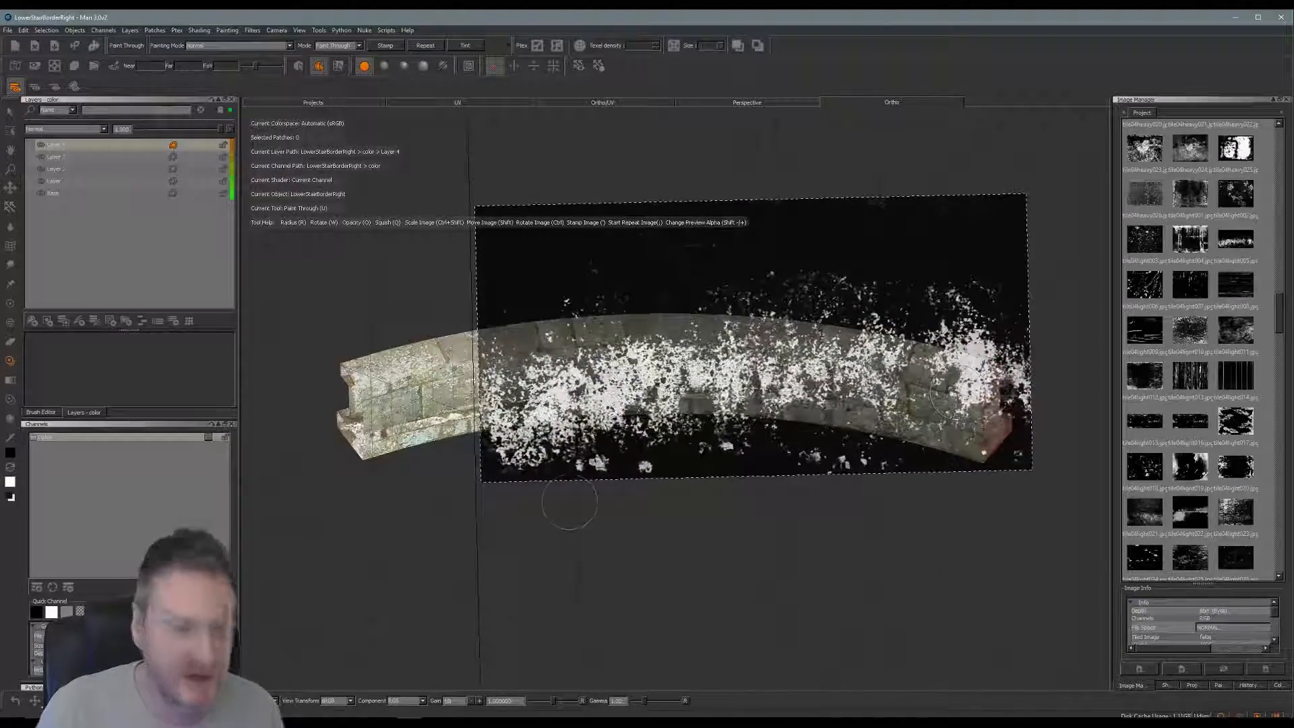
Shrink the splatter image further and position it over the lower mouldings at the border's left end
right_click_drag(537, 463, 626, 441, "alt")
middle_click_drag(439, 447, 835, 416, "alt")
left_click_drag(714, 519, 635, 523, "alt")
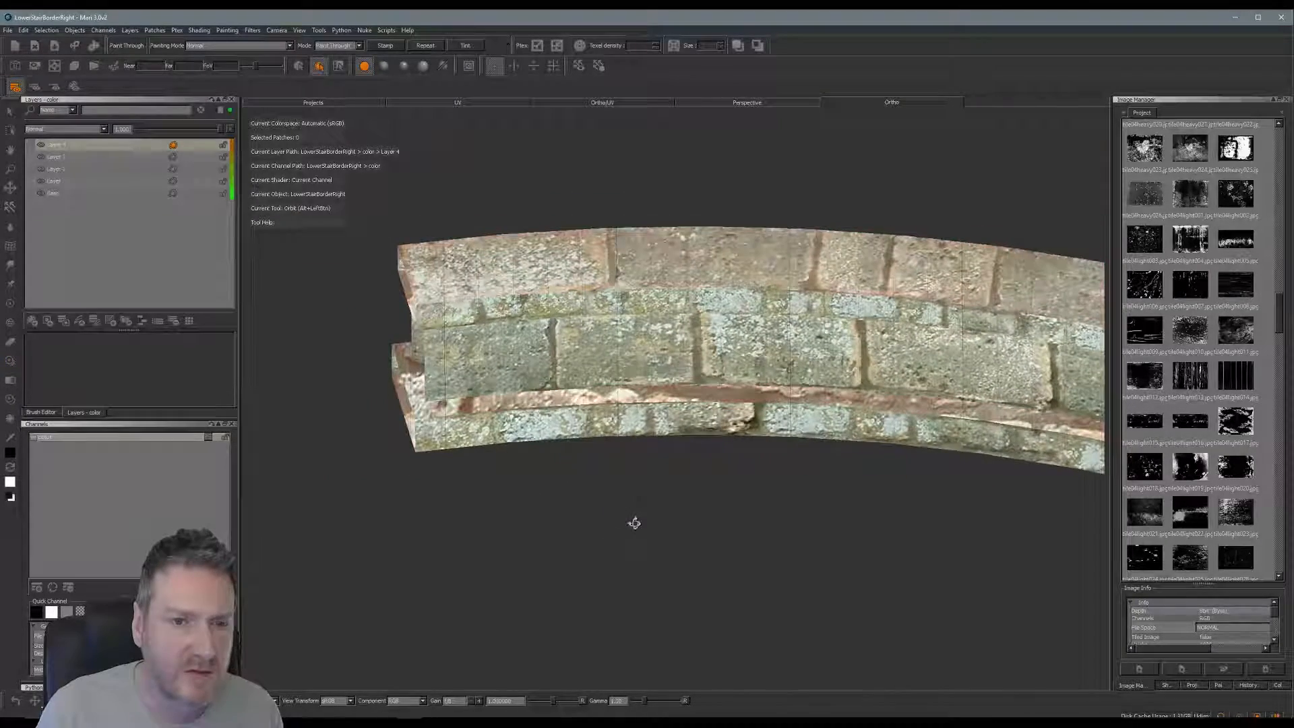
middle_click_drag(479, 469, 476, 471, "alt")
left_click_drag(475, 471, 564, 471, "alt")
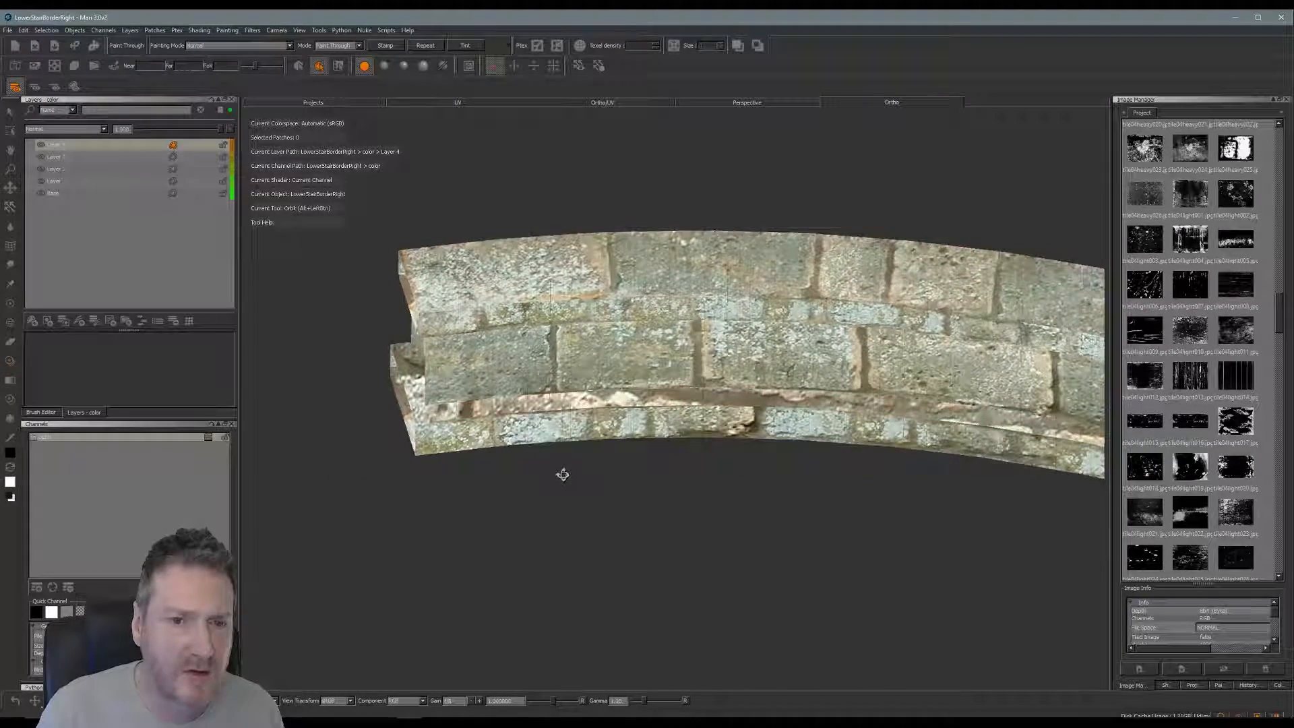
left_click_drag(825, 391, 711, 397, "ctrl+shift")
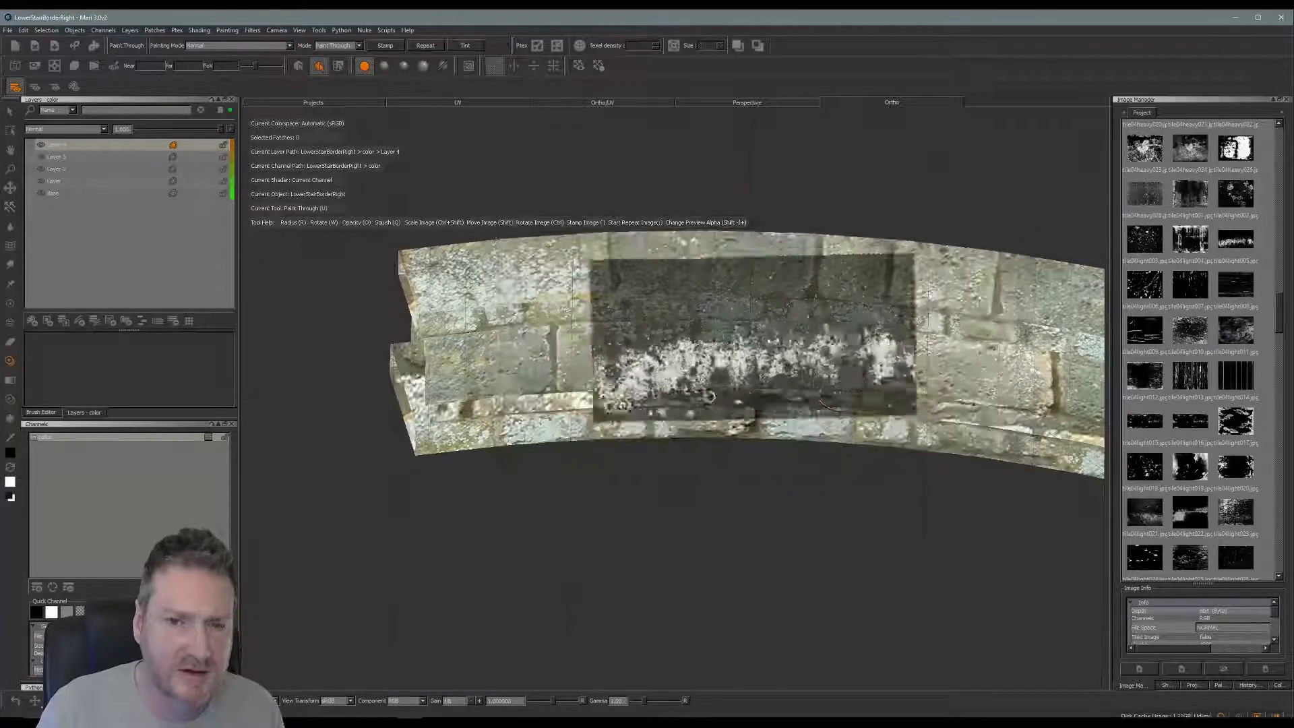
left_click_drag(840, 382, 822, 331, "shift")
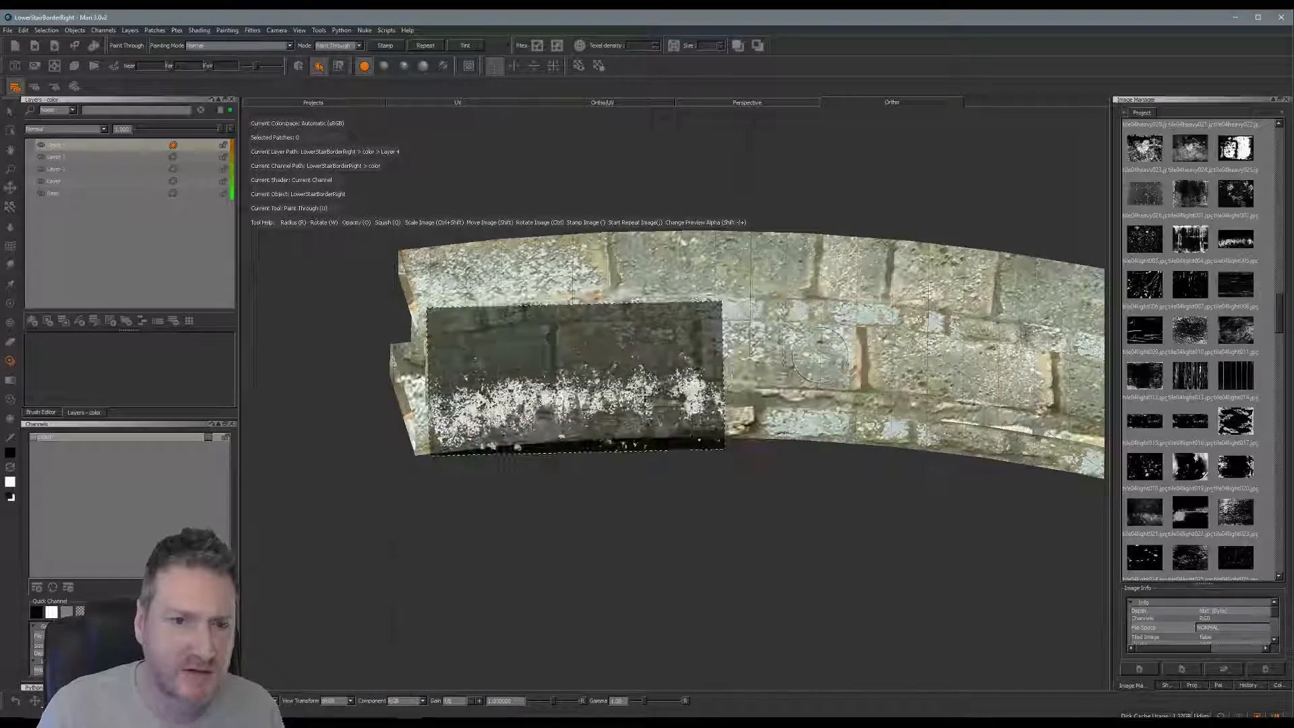
left_click_drag(687, 485, 674, 528, "alt")
right_click_drag(612, 485, 673, 474, "alt")
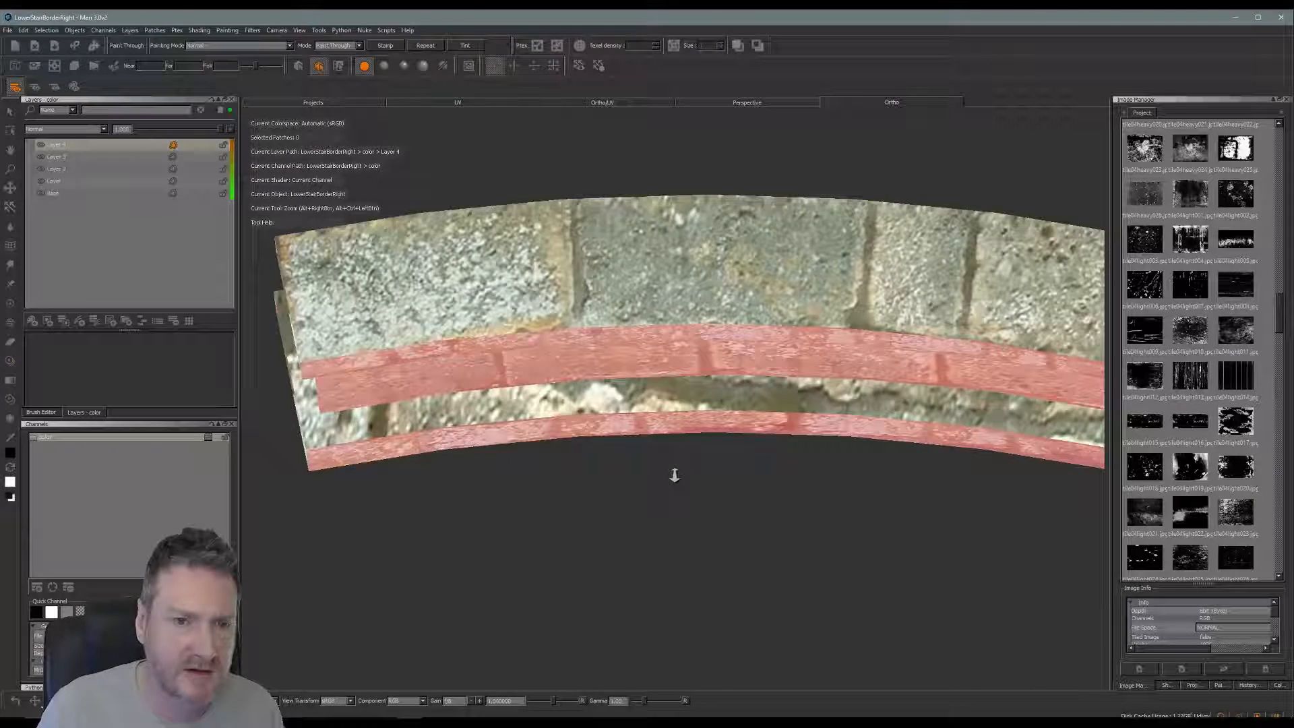
middle_click_drag(673, 473, 744, 454, "alt")
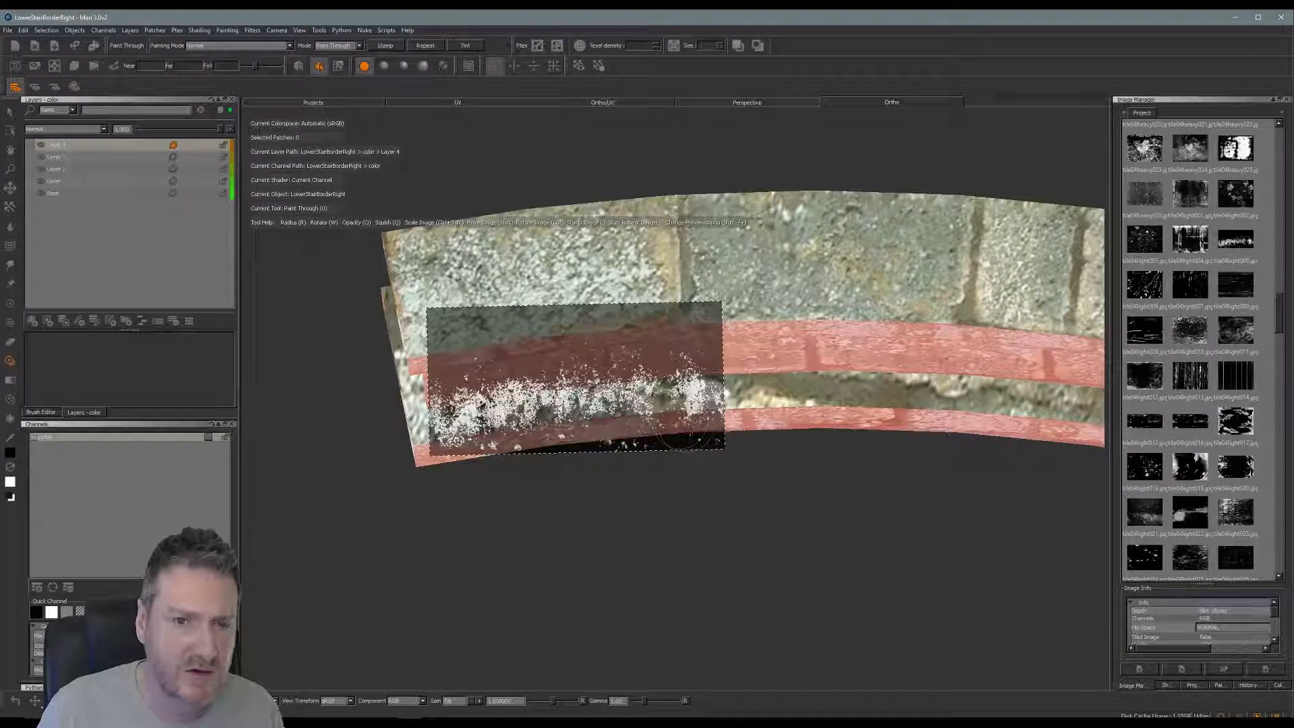
Paint the white splatter along the recessed strip between the two red mouldings, starting at the border's left end and shifting the image for each section
left_click_drag(666, 409, 639, 413, "shift")
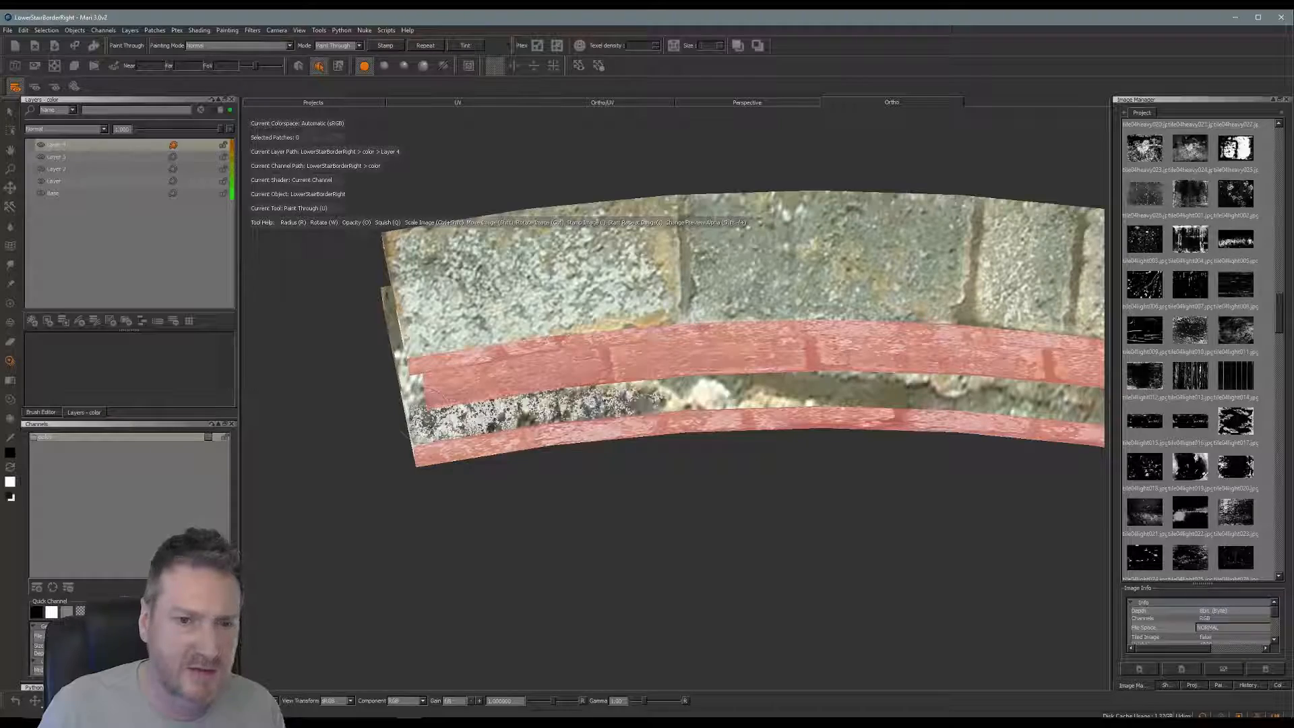
mouse_move(564, 391)
left_mouse_down("shift")
mouse_move(827, 419)
mouse_move(845, 390)
mouse_move(831, 378)
mouse_move(881, 357)
mouse_move(874, 373)
left_mouse_up("shift")
left_click_drag(704, 394, 758, 393)
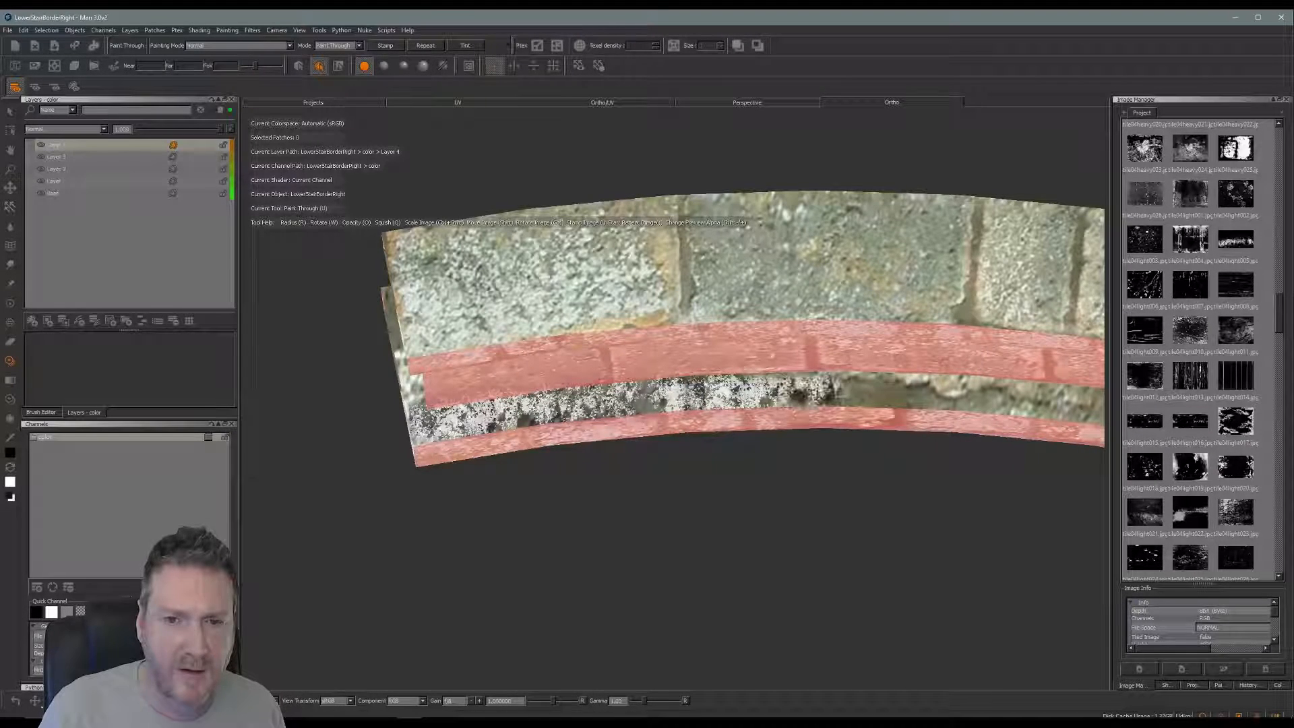
mouse_move(874, 392)
left_mouse_down()
mouse_move(921, 391)
mouse_move(870, 394)
left_mouse_up()
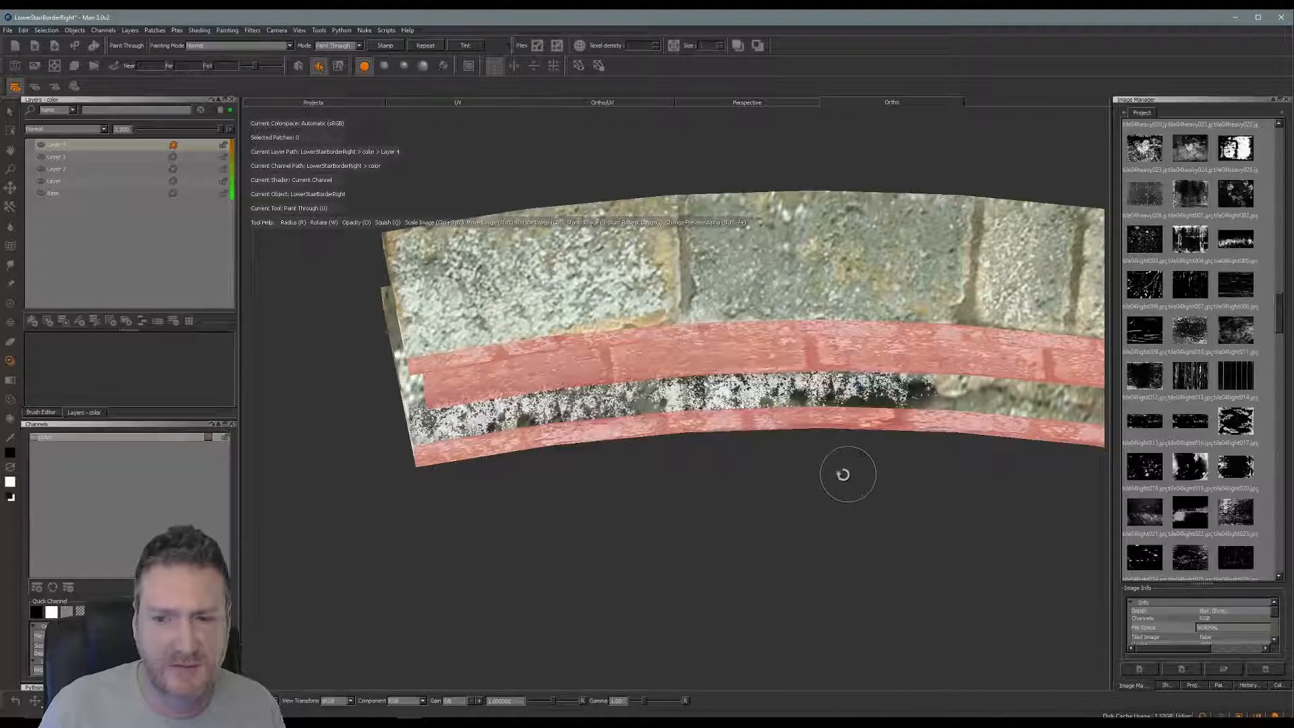
Continue the splatter along the middle of the recessed strip, tilting and moving the image to follow the downward curve
middle_click_drag(844, 474, 497, 454, "alt")
left_click_drag(762, 502, 576, 483, "alt")
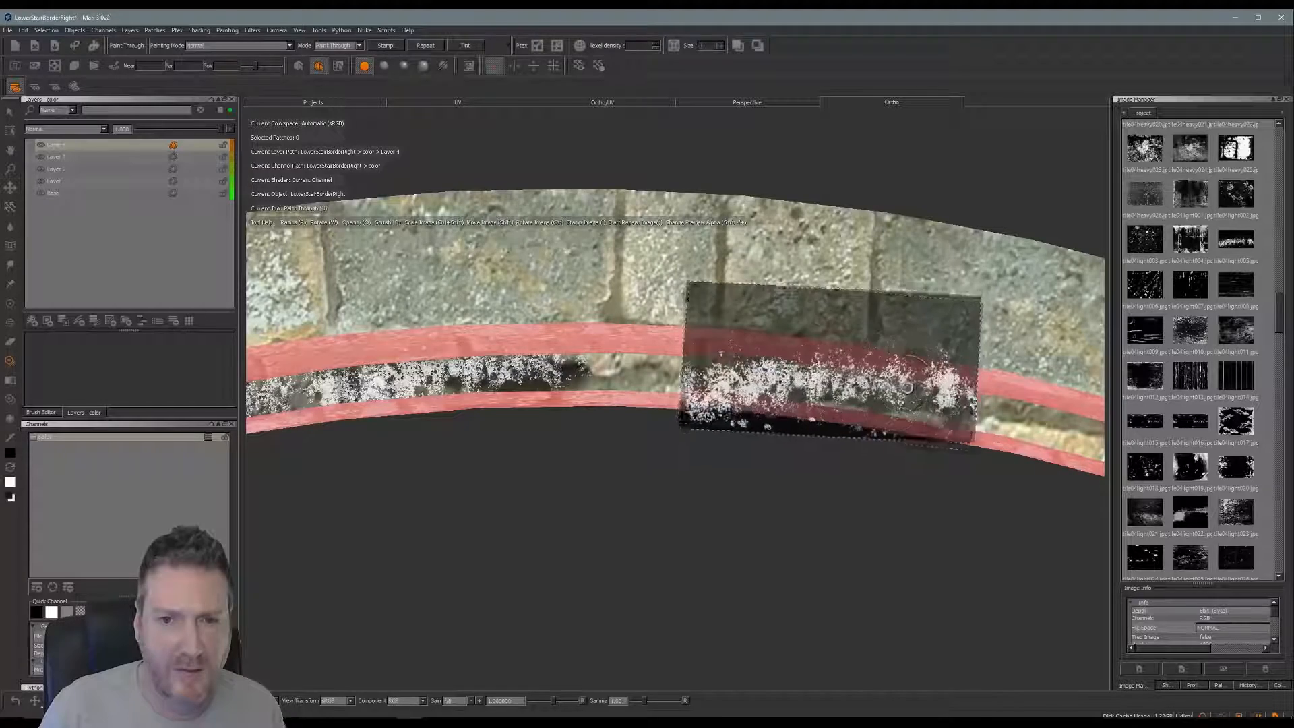
left_click_drag(773, 420, 781, 395, "shift")
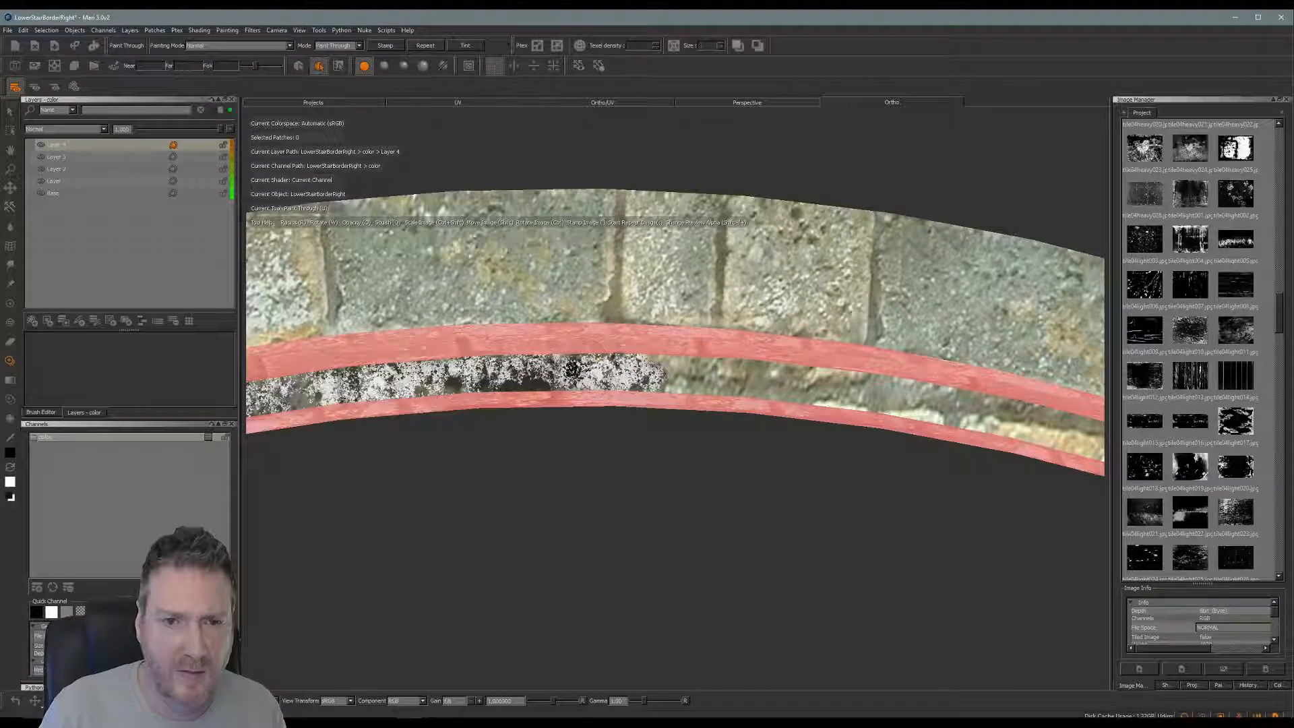
left_click_drag(693, 375, 724, 377)
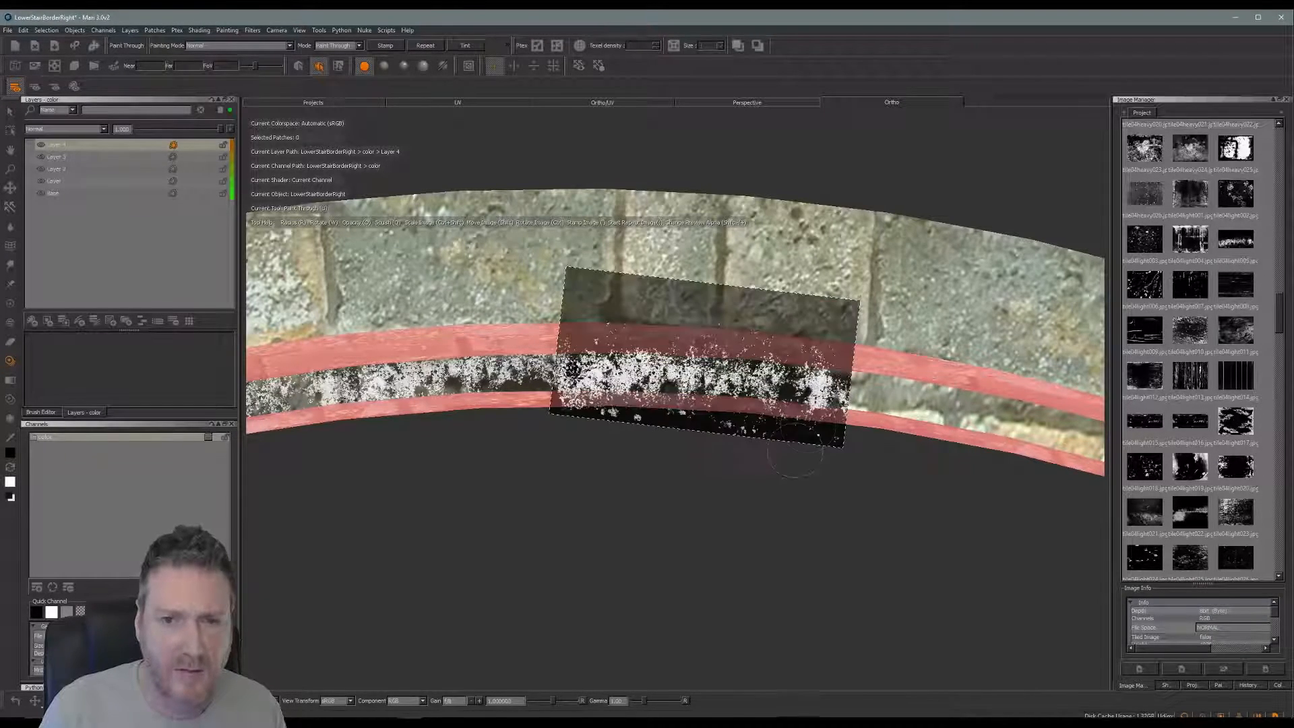
middle_click_drag(890, 451, 566, 407, "alt")
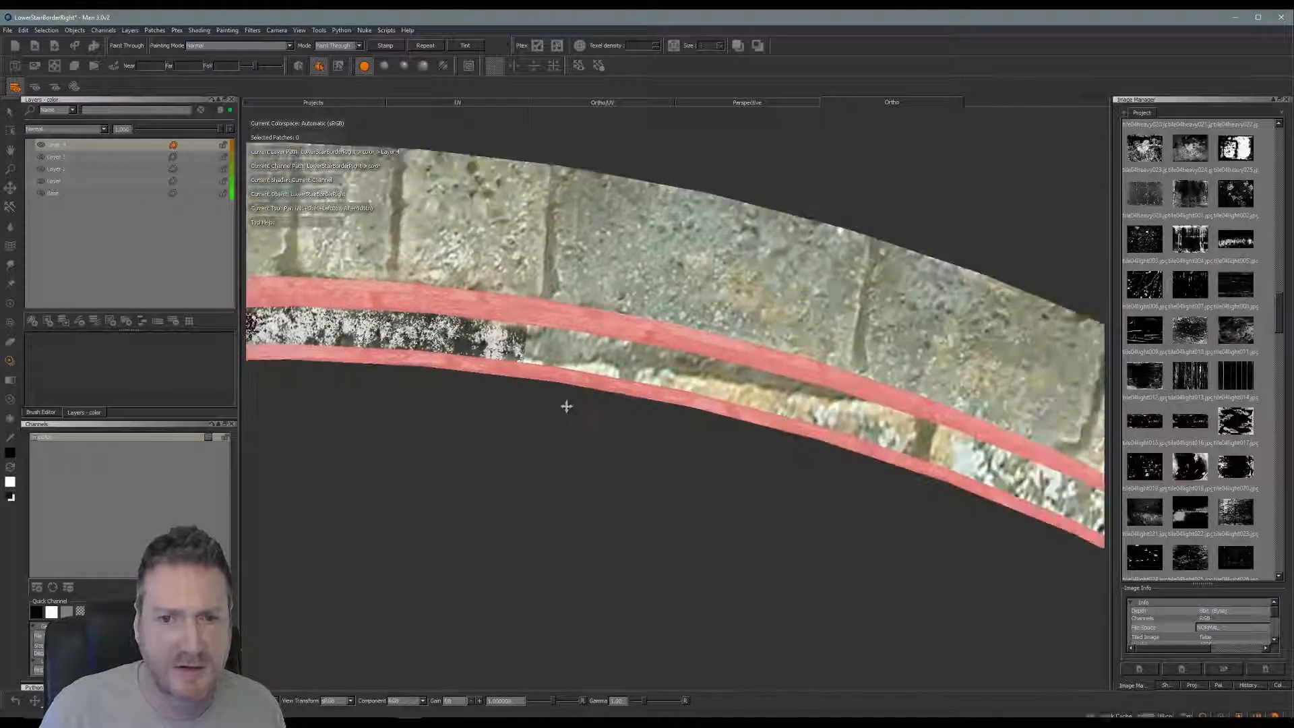
mouse_move(756, 417)
left_mouse_down("alt")
mouse_move(765, 430)
mouse_move(413, 436)
mouse_move(408, 463)
left_mouse_up("alt")
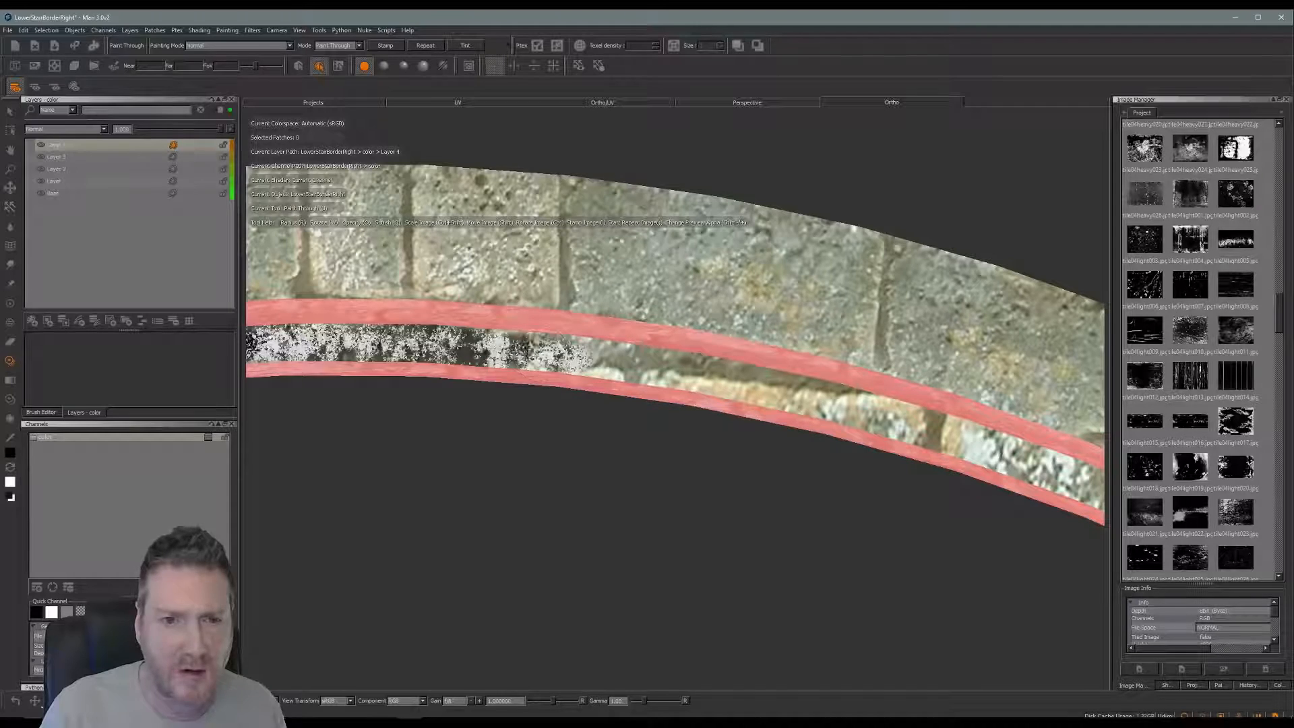
left_click_drag(635, 353, 711, 369)
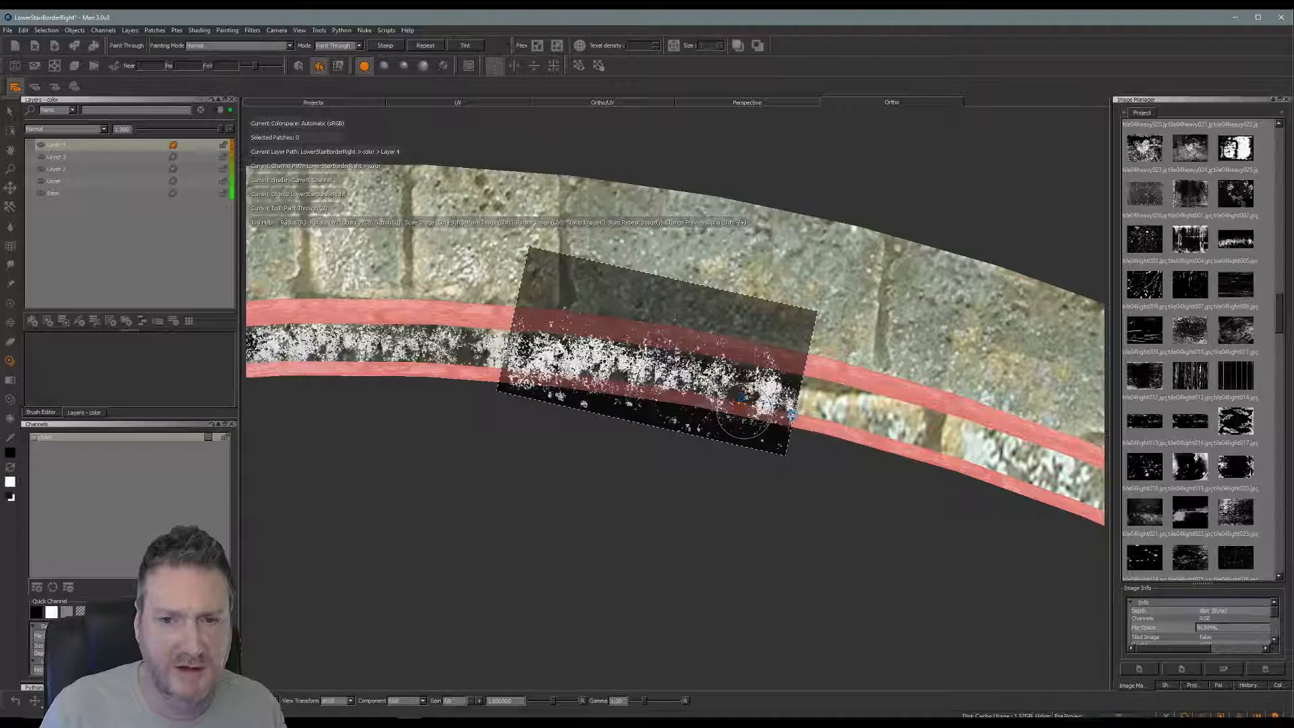
Paint the splatter over the rest of the recessed strip up to the border's right end and bake the paint
middle_click_drag(817, 433, 611, 372, "alt")
mouse_move(803, 448)
left_mouse_down("alt")
mouse_move(765, 394)
mouse_move(535, 485)
mouse_move(881, 477)
mouse_move(372, 472)
left_mouse_up("alt")
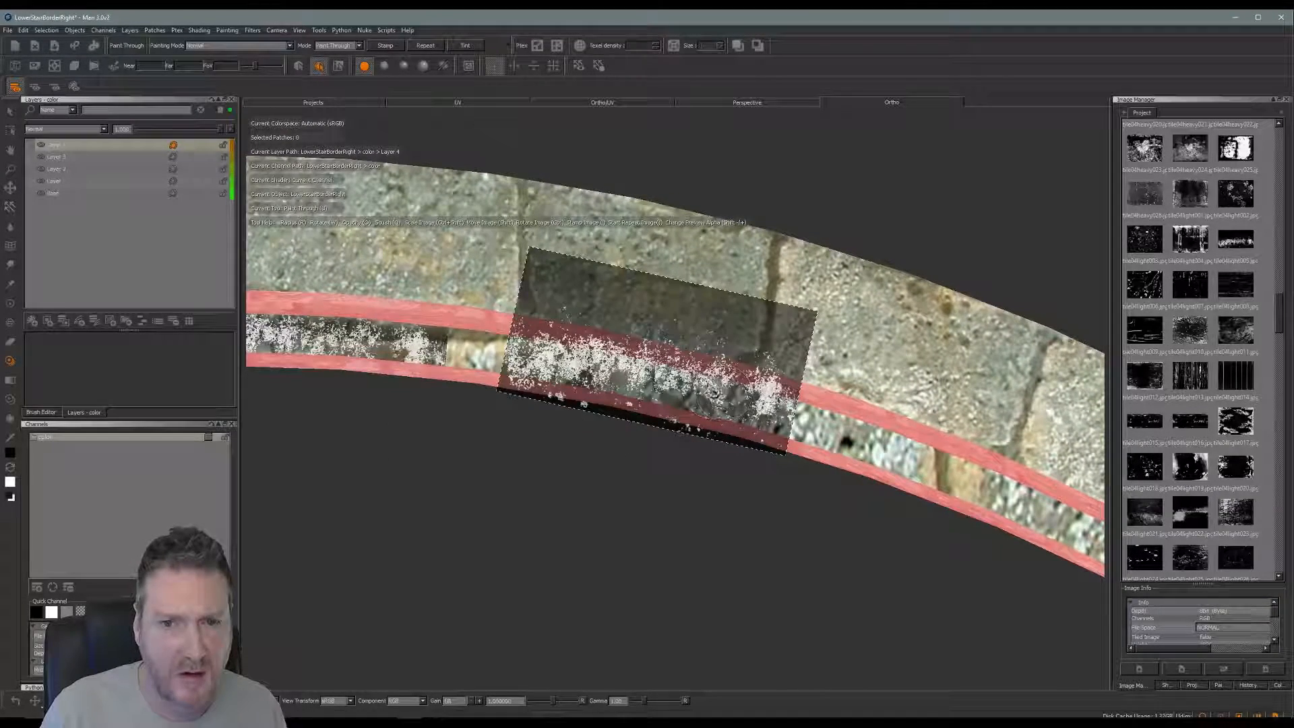
left_click_drag(775, 377, 698, 382, "shift")
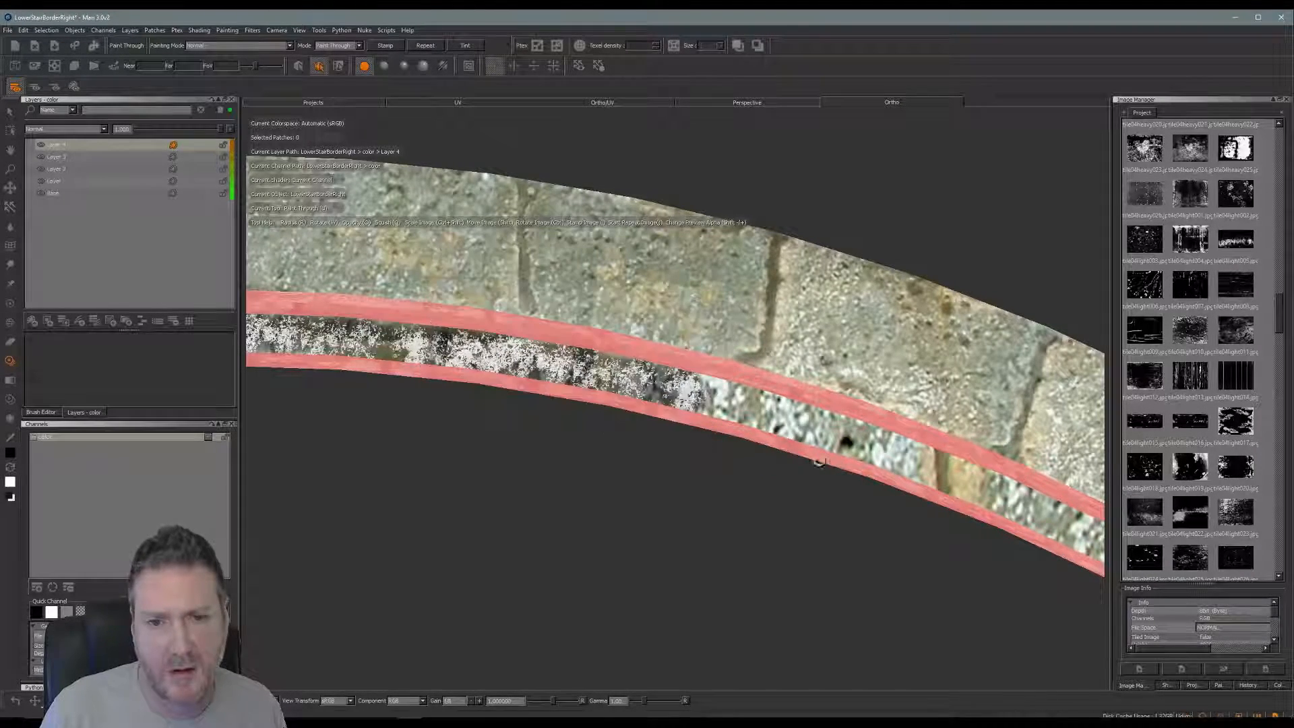
mouse_move(802, 449)
left_mouse_down("alt")
mouse_move(622, 412)
mouse_move(439, 413)
mouse_move(403, 450)
left_mouse_up("alt")
mouse_move(607, 391)
left_mouse_down("shift")
mouse_move(662, 428)
mouse_move(656, 397)
mouse_move(704, 377)
mouse_move(611, 413)
left_mouse_up("shift")
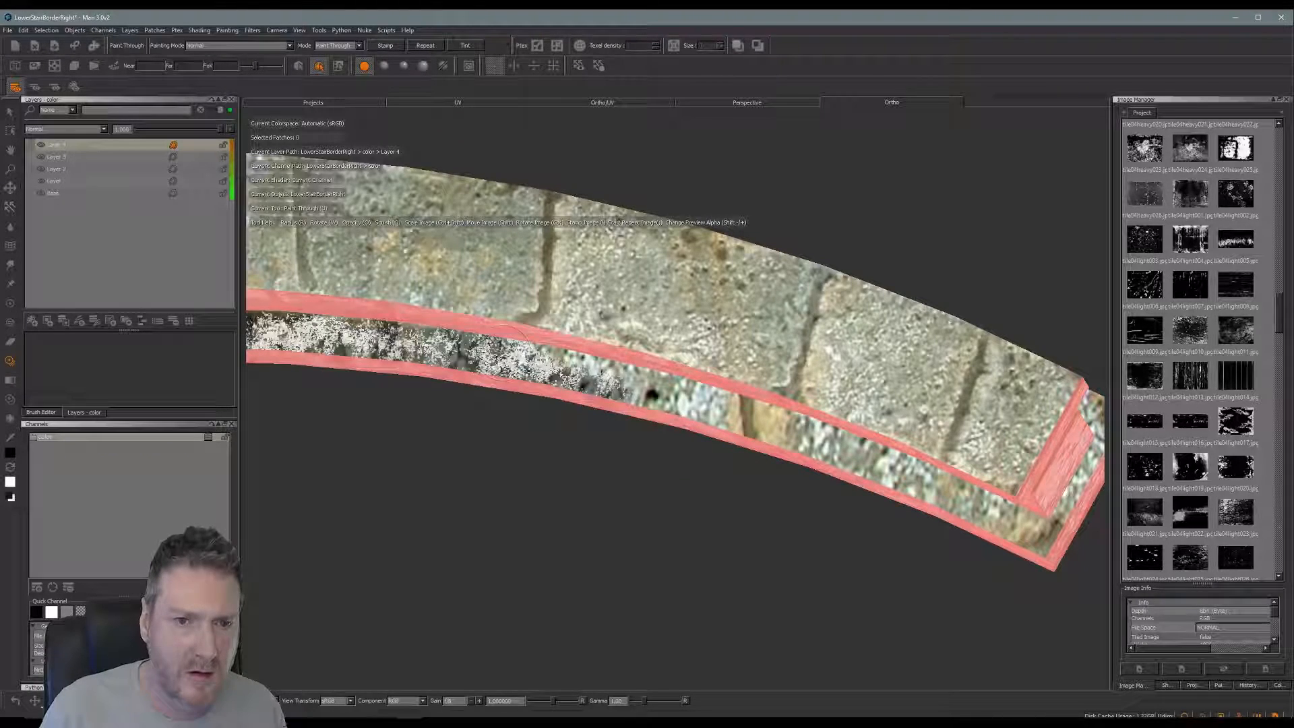
mouse_move(659, 403)
left_mouse_down()
mouse_move(694, 411)
mouse_move(682, 424)
mouse_move(778, 391)
mouse_move(823, 388)
mouse_move(826, 402)
mouse_move(664, 357)
left_mouse_up()
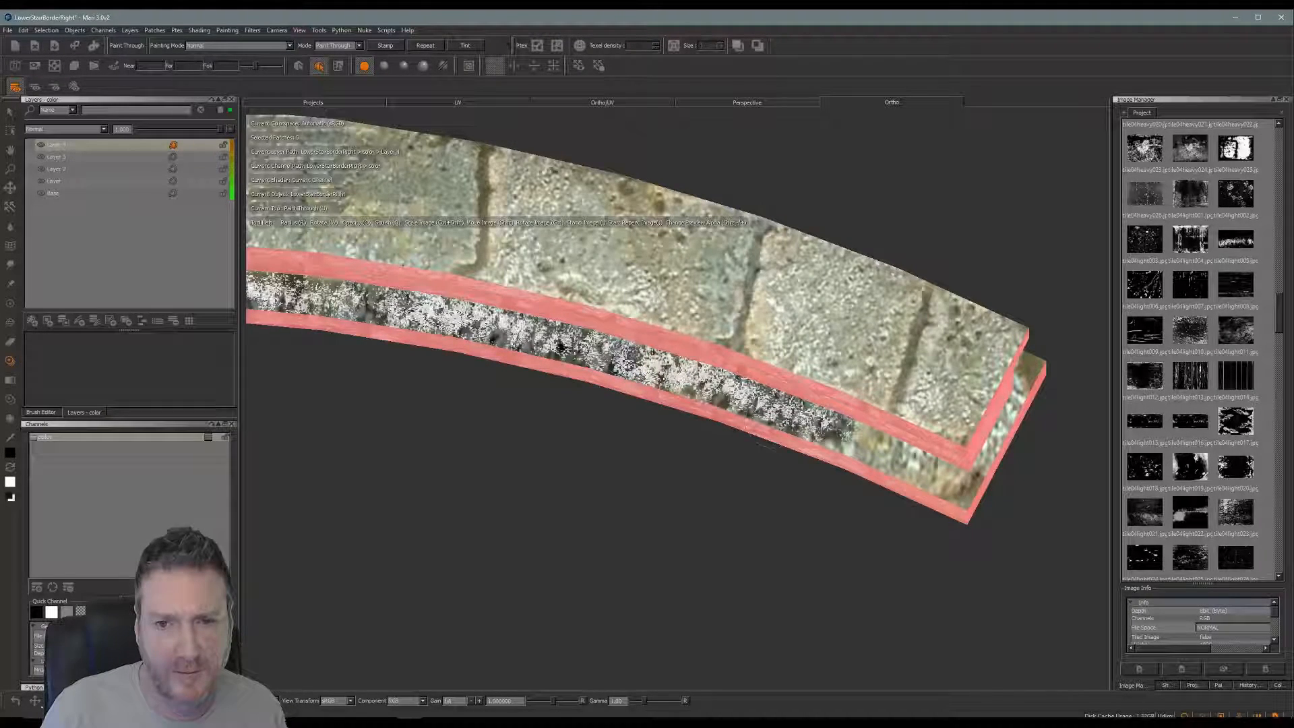
mouse_move(769, 421)
left_mouse_down()
mouse_move(810, 400)
mouse_move(880, 438)
mouse_move(885, 427)
mouse_move(938, 468)
left_mouse_up()
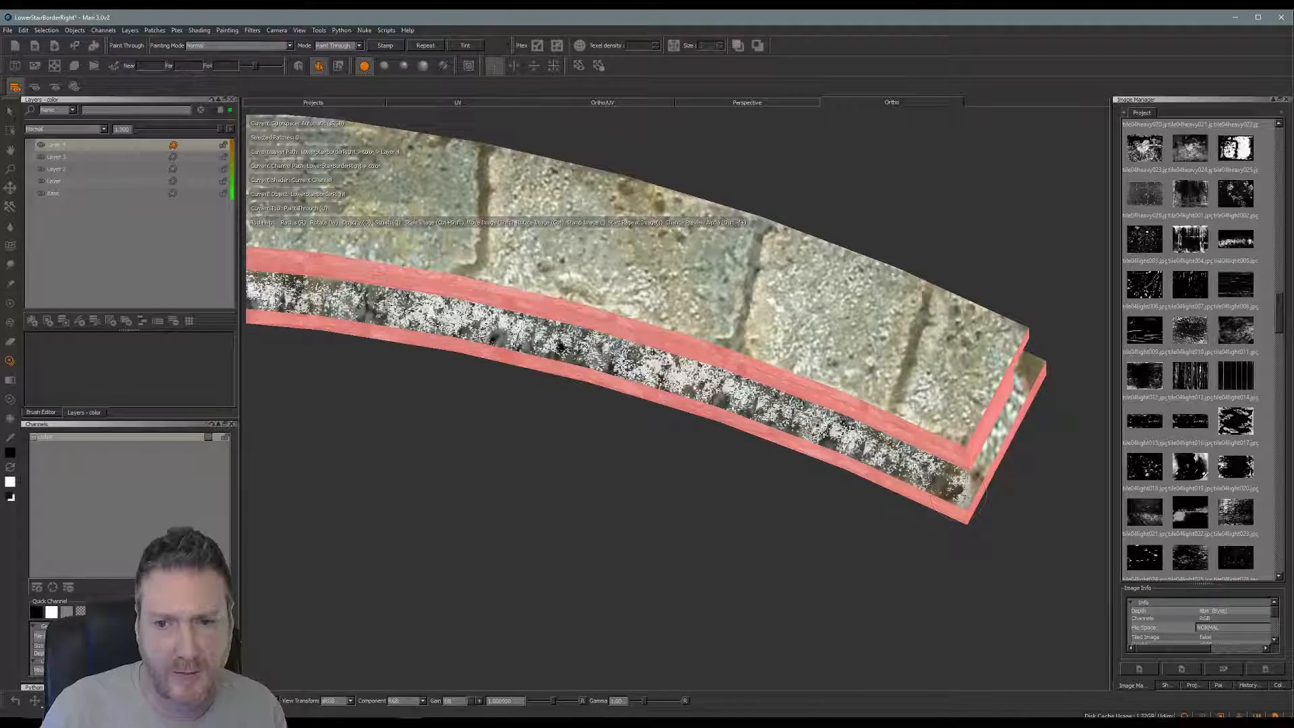
key("b")
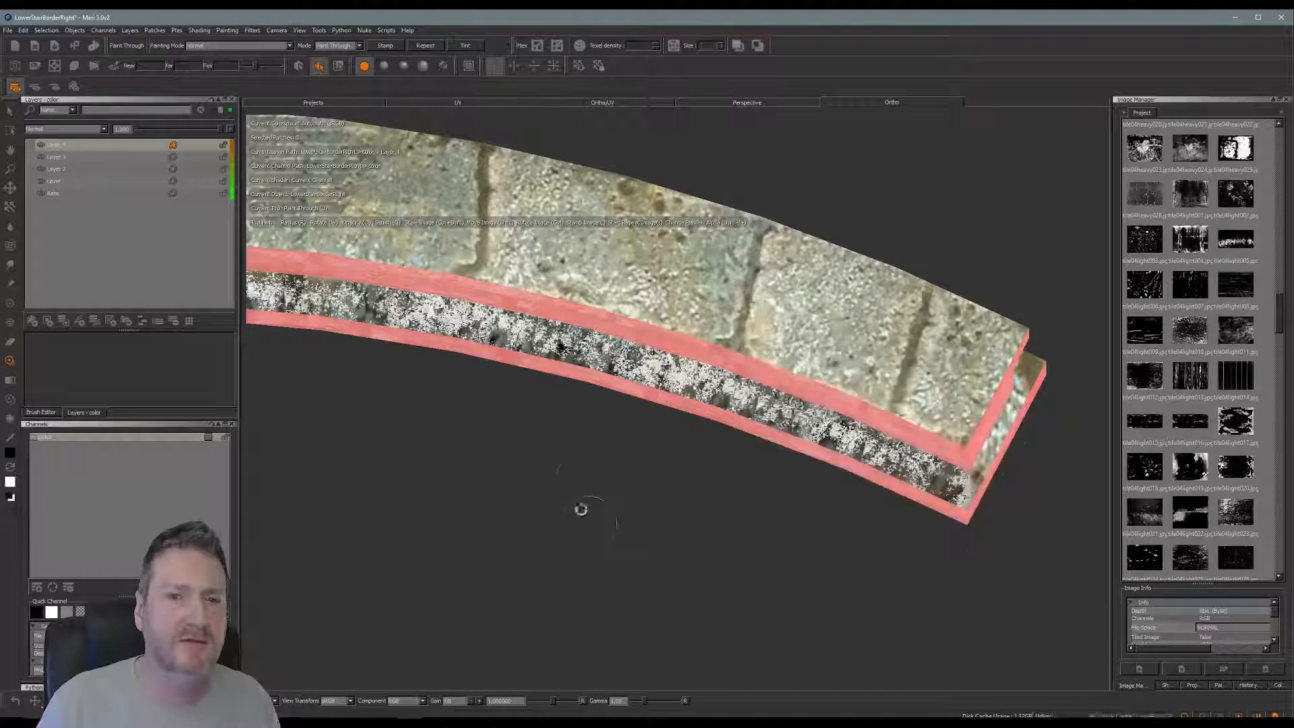
On the border's opposite curved side, turn the splatter image upside down, align it with the recessed strip's left end and paint it through
middle_click_drag(585, 488, 670, 471, "alt")
mouse_move(647, 438)
left_mouse_down("alt")
mouse_move(640, 459)
mouse_move(558, 462)
mouse_move(626, 462)
mouse_move(448, 445)
mouse_move(660, 478)
mouse_move(780, 514)
mouse_move(766, 610)
mouse_move(690, 479)
mouse_move(577, 499)
mouse_move(543, 439)
mouse_move(618, 454)
mouse_move(661, 492)
mouse_move(621, 508)
left_mouse_up("alt")
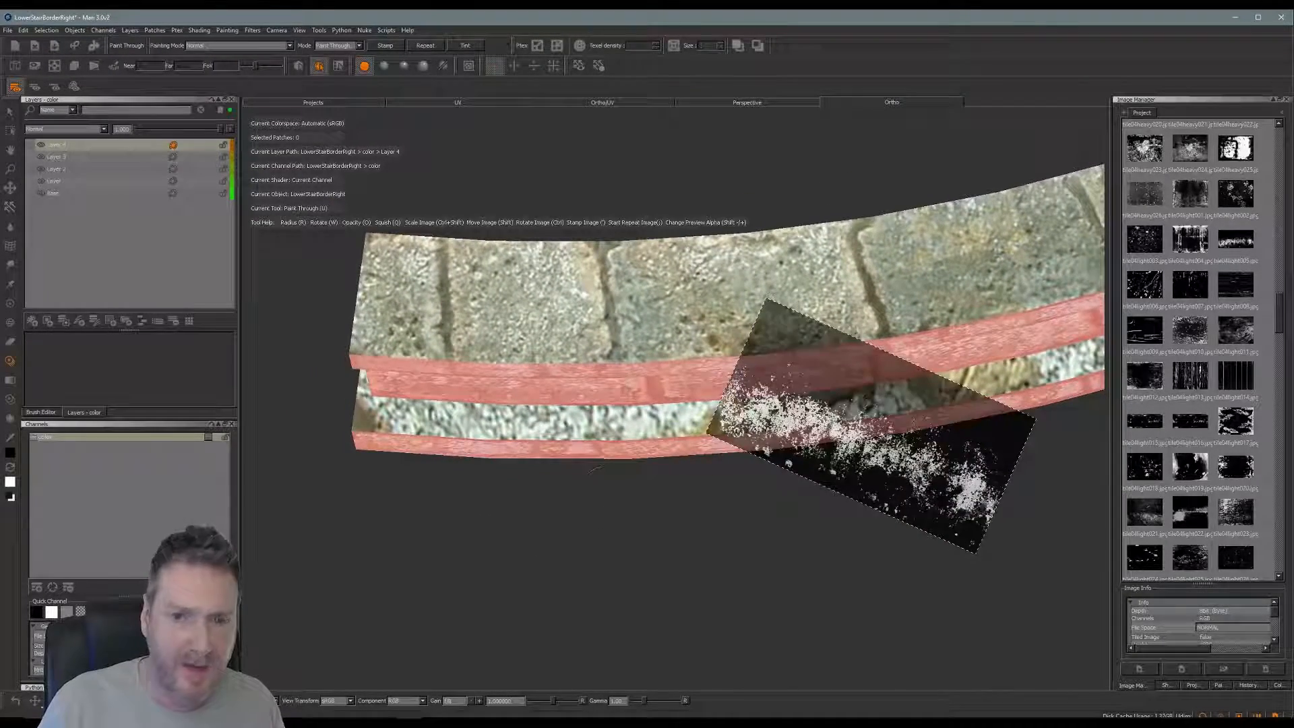
mouse_move(965, 464)
left_mouse_down("ctrl")
mouse_move(978, 423)
mouse_move(977, 438)
mouse_move(802, 506)
mouse_move(962, 453)
mouse_move(841, 463)
left_mouse_up("ctrl")
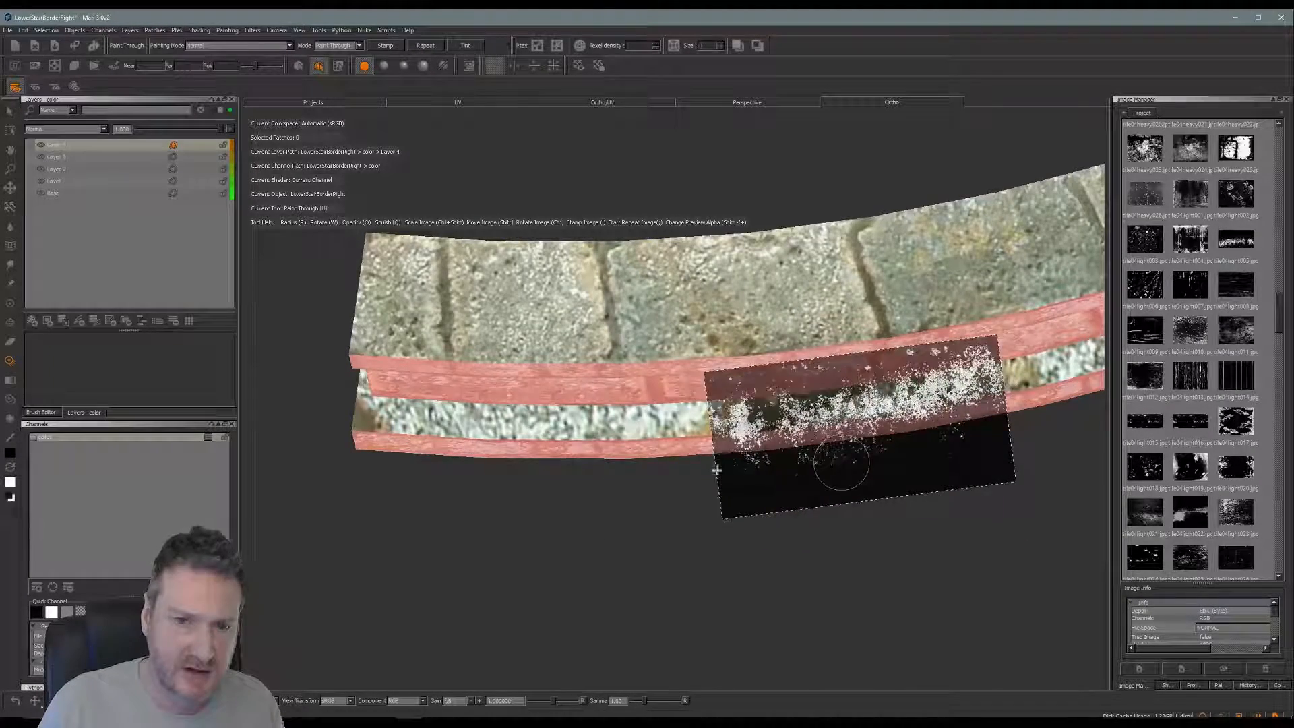
left_click_drag(717, 470, 475, 461, "shift")
mouse_move(603, 403)
left_mouse_down("ctrl")
mouse_move(601, 427)
mouse_move(587, 428)
left_mouse_up("ctrl")
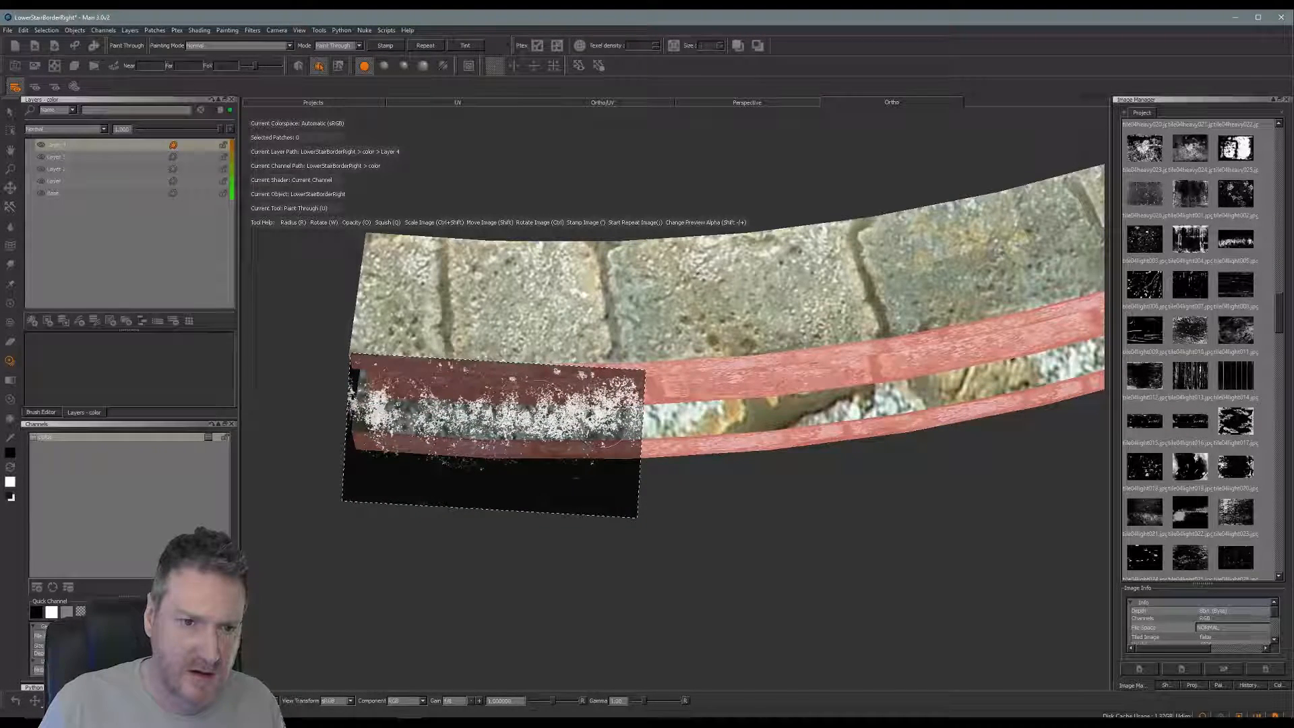
left_click_drag(505, 418, 369, 421)
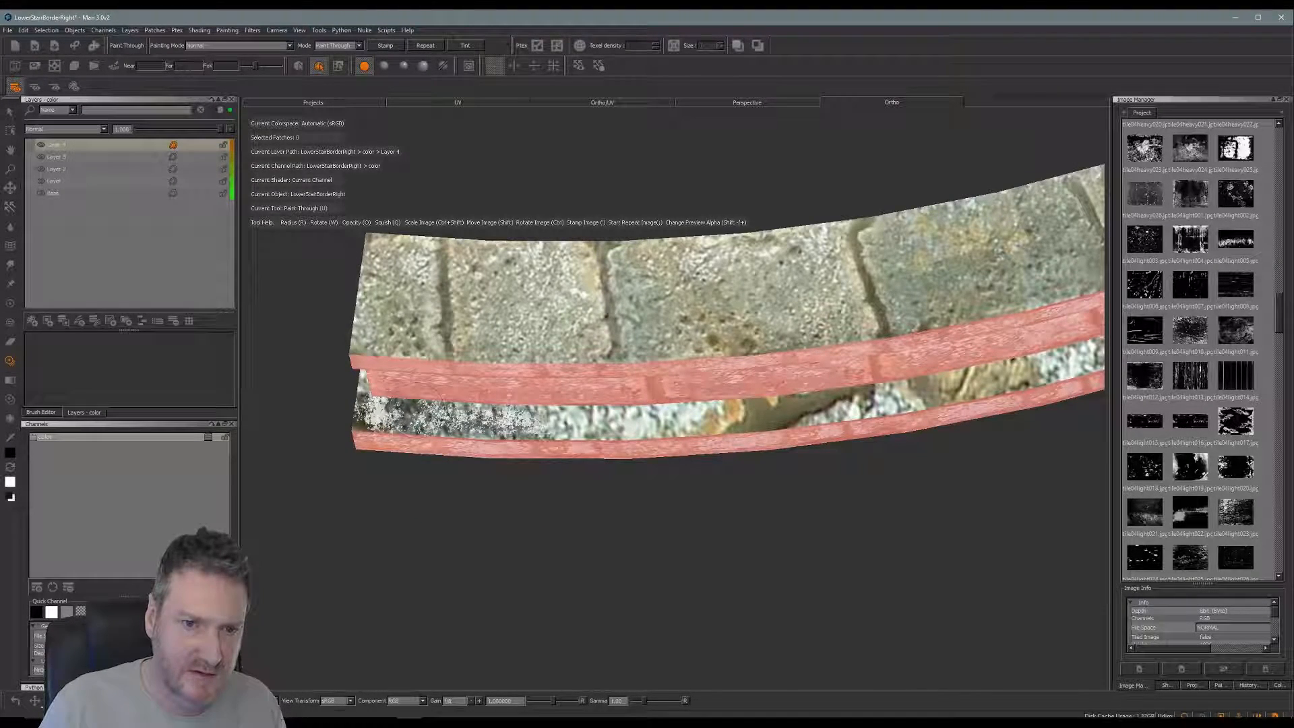
Extend the splatter along the opposite side's recessed strip, repositioning the image over each following unpainted section
mouse_move(549, 423)
left_mouse_down()
mouse_move(584, 426)
mouse_move(585, 439)
mouse_move(797, 445)
mouse_move(785, 446)
mouse_move(844, 430)
mouse_move(807, 431)
left_mouse_up()
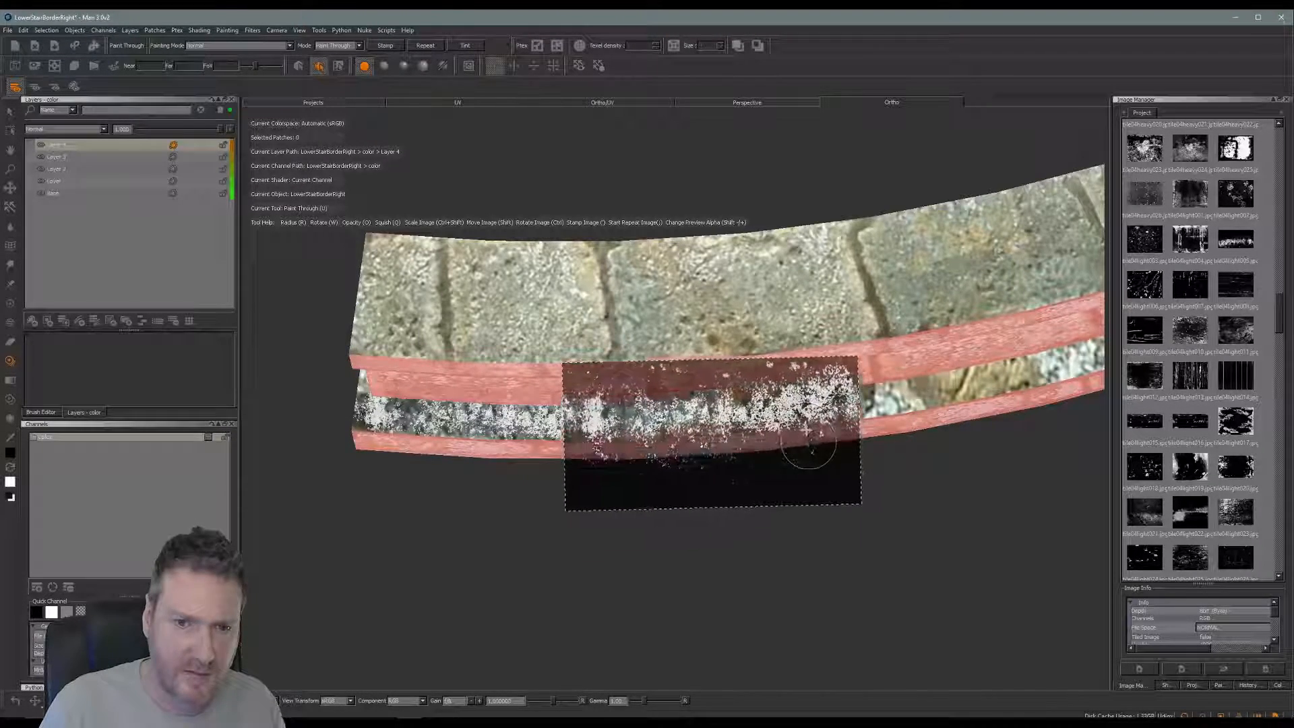
left_click_drag(671, 419, 746, 415)
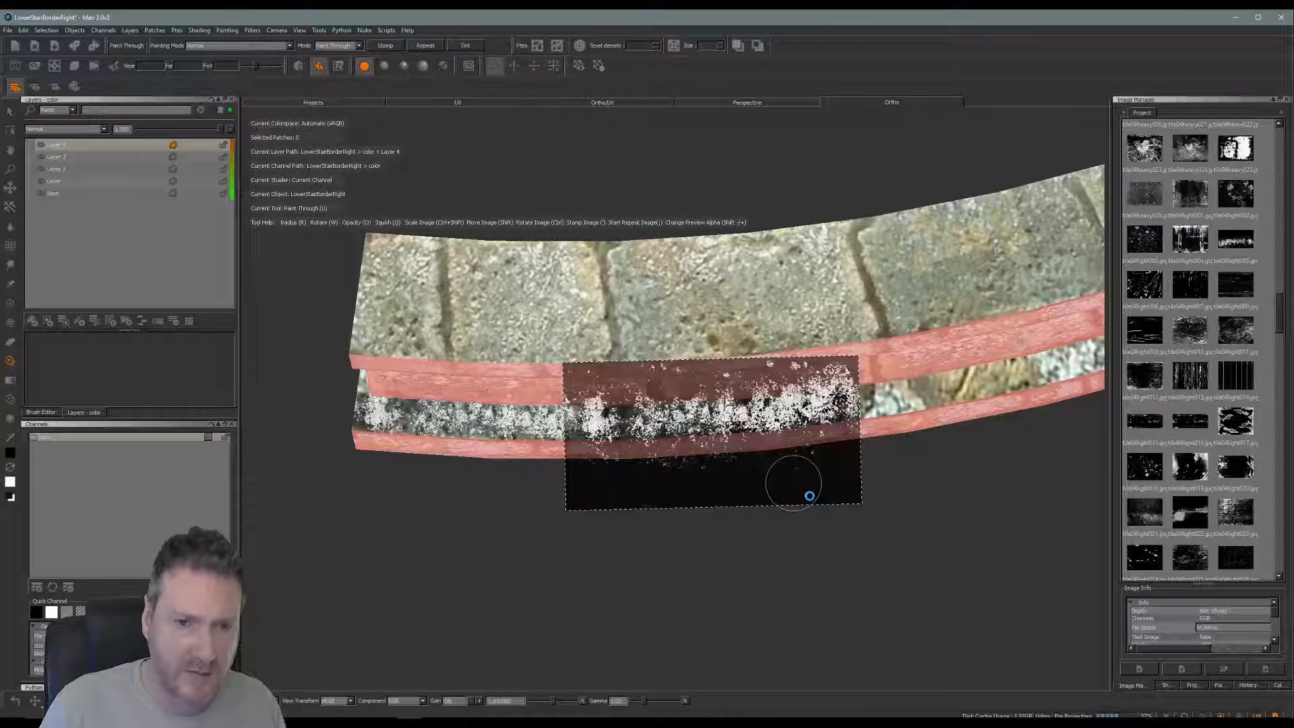
mouse_move(858, 505)
left_mouse_down("alt")
mouse_move(557, 468)
mouse_move(800, 528)
left_mouse_up("alt")
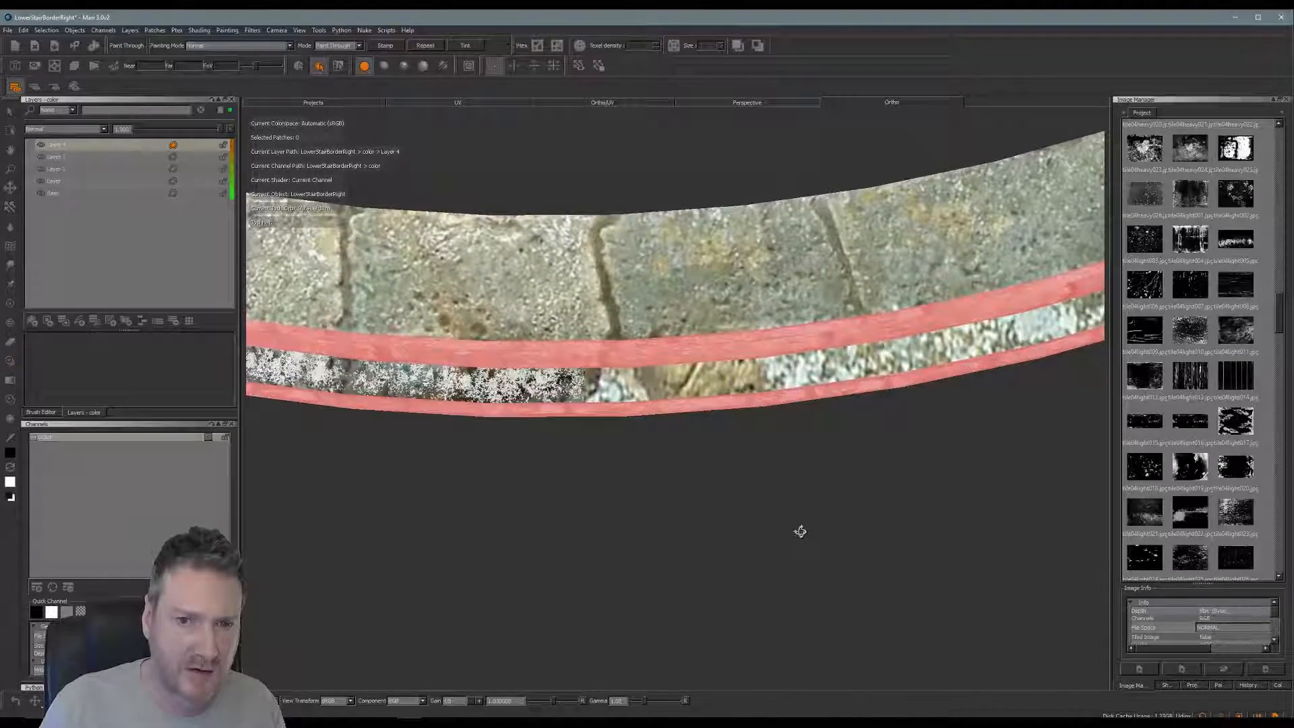
left_click_drag(759, 463, 757, 433, "shift")
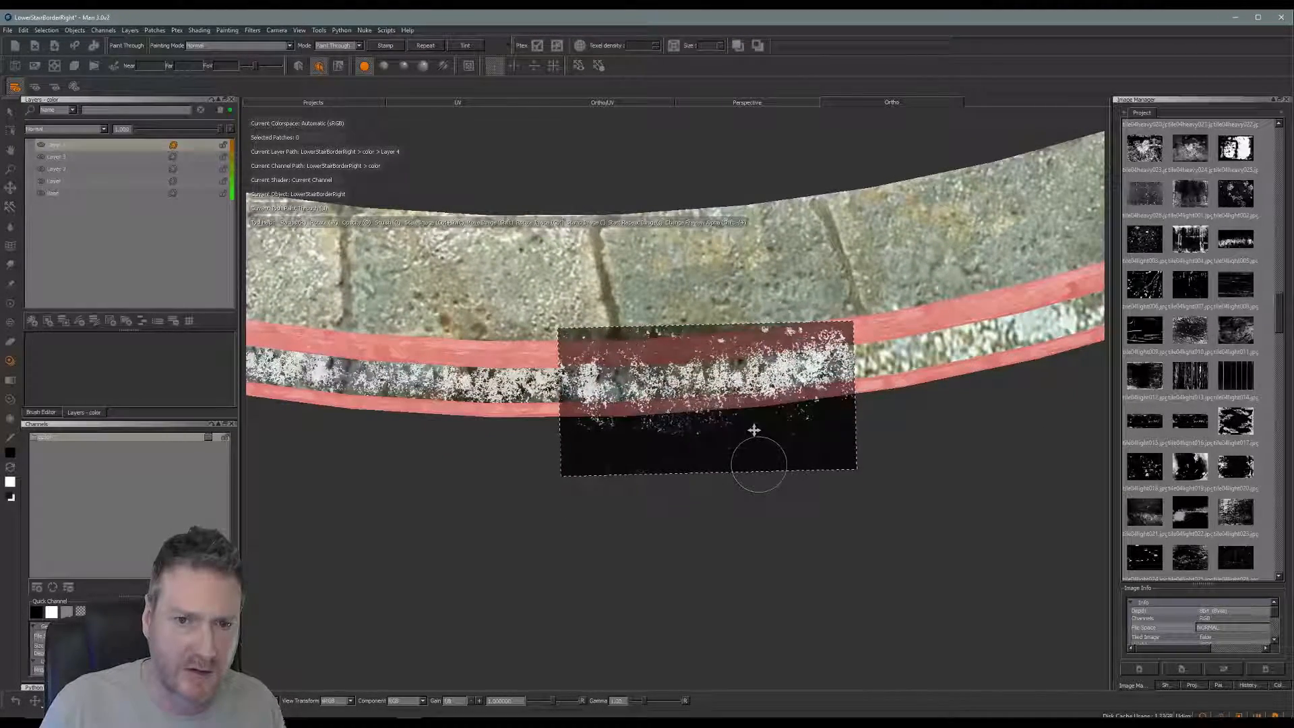
Paint the white speckle image through onto the middle of the upward-facing ledge between the red masked bands, tilting it to follow the curve
left_click_drag(820, 373, 694, 378)
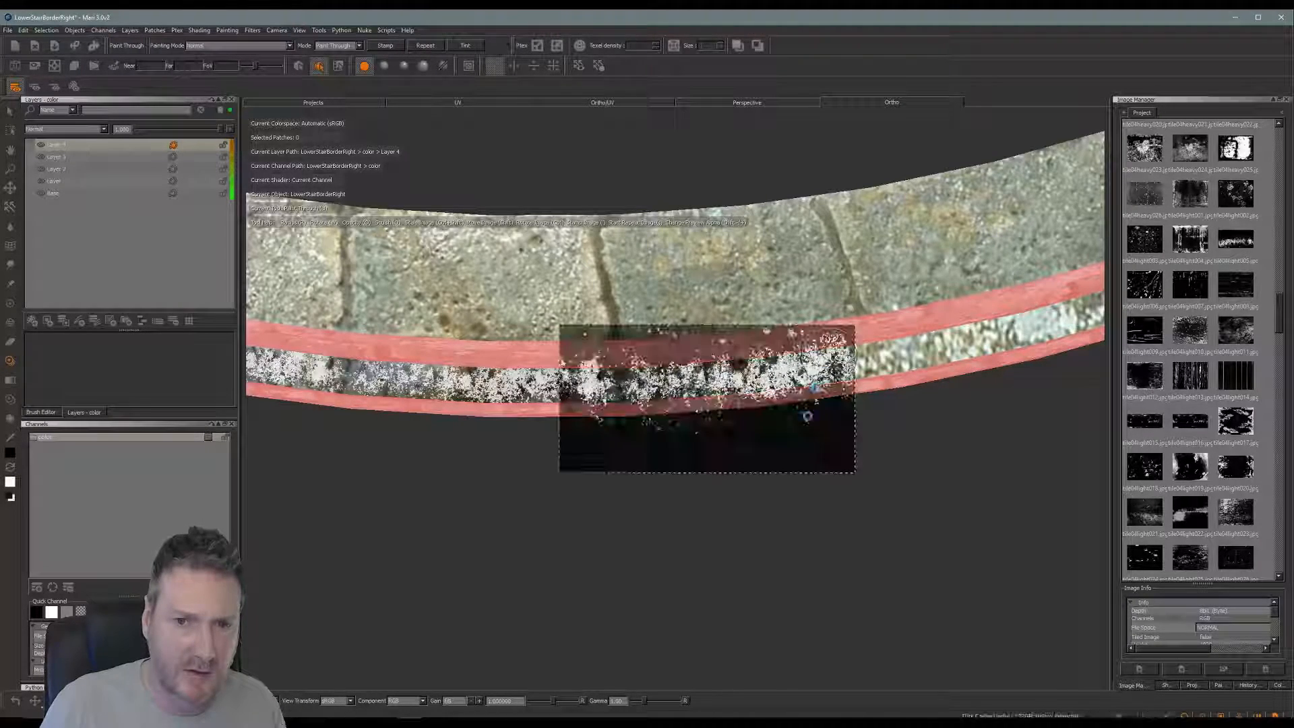
mouse_move(856, 488)
left_mouse_down("alt")
mouse_move(726, 497)
mouse_move(746, 513)
mouse_move(771, 497)
mouse_move(682, 540)
mouse_move(803, 543)
mouse_move(617, 473)
mouse_move(649, 468)
mouse_move(650, 454)
left_mouse_up("alt")
left_click_drag(771, 453, 788, 497, "shift")
left_click_drag(824, 457, 775, 450, "ctrl")
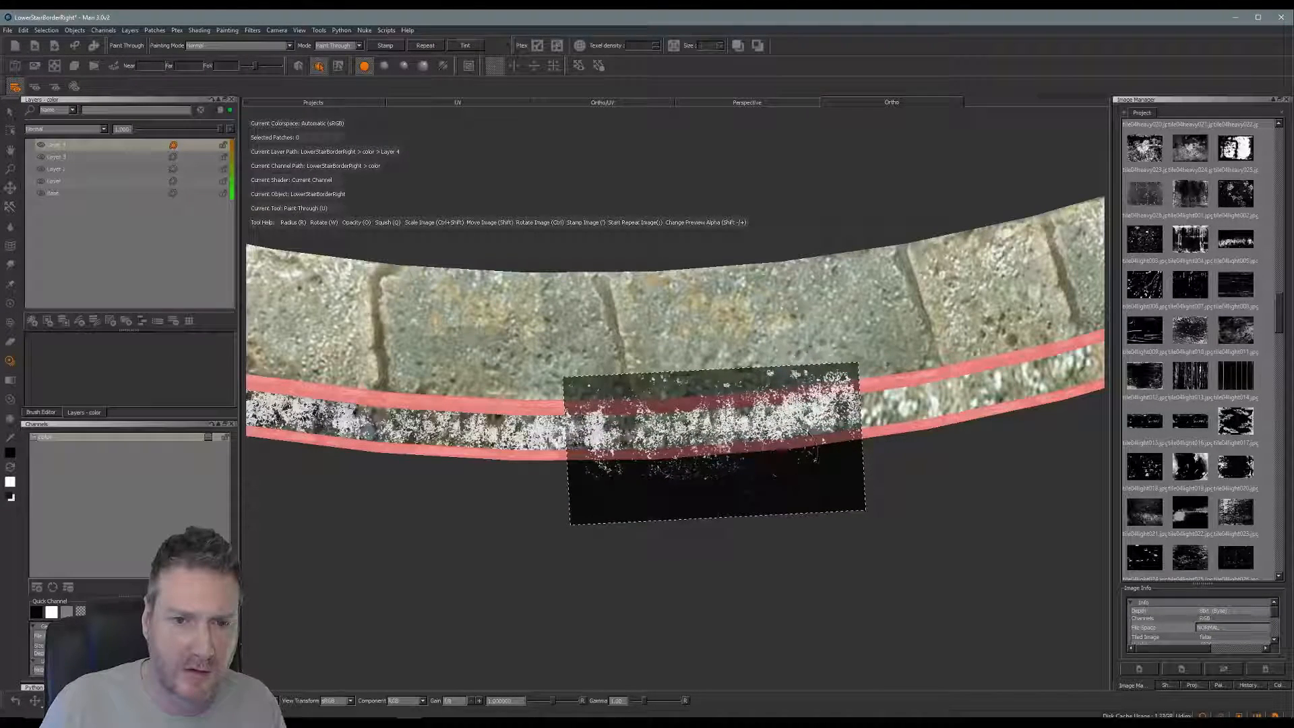
left_click_drag(775, 371, 774, 366)
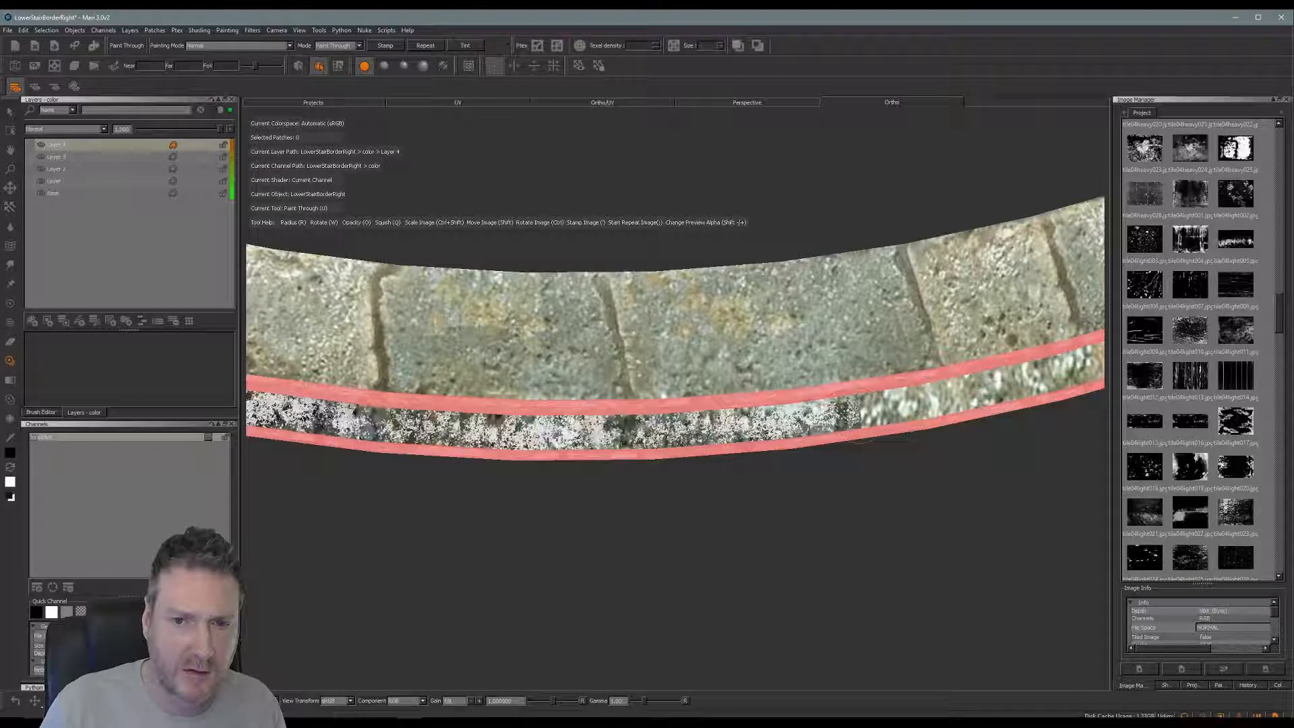
left_click_drag(859, 416, 812, 471)
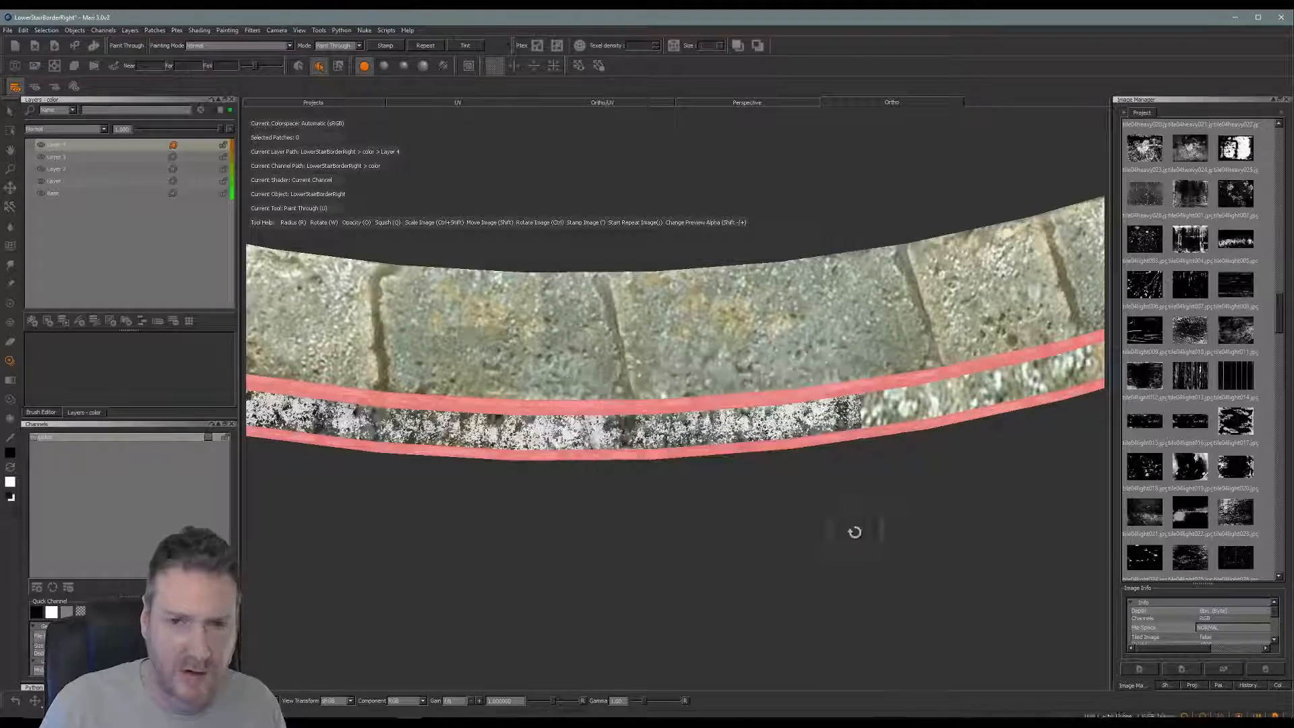
Extend the speckle along the upward-facing ledge by placing the image beside the painted part and painting through its full length
middle_click_drag(854, 532, 545, 525, "alt")
left_click_drag(731, 474, 638, 501, "alt")
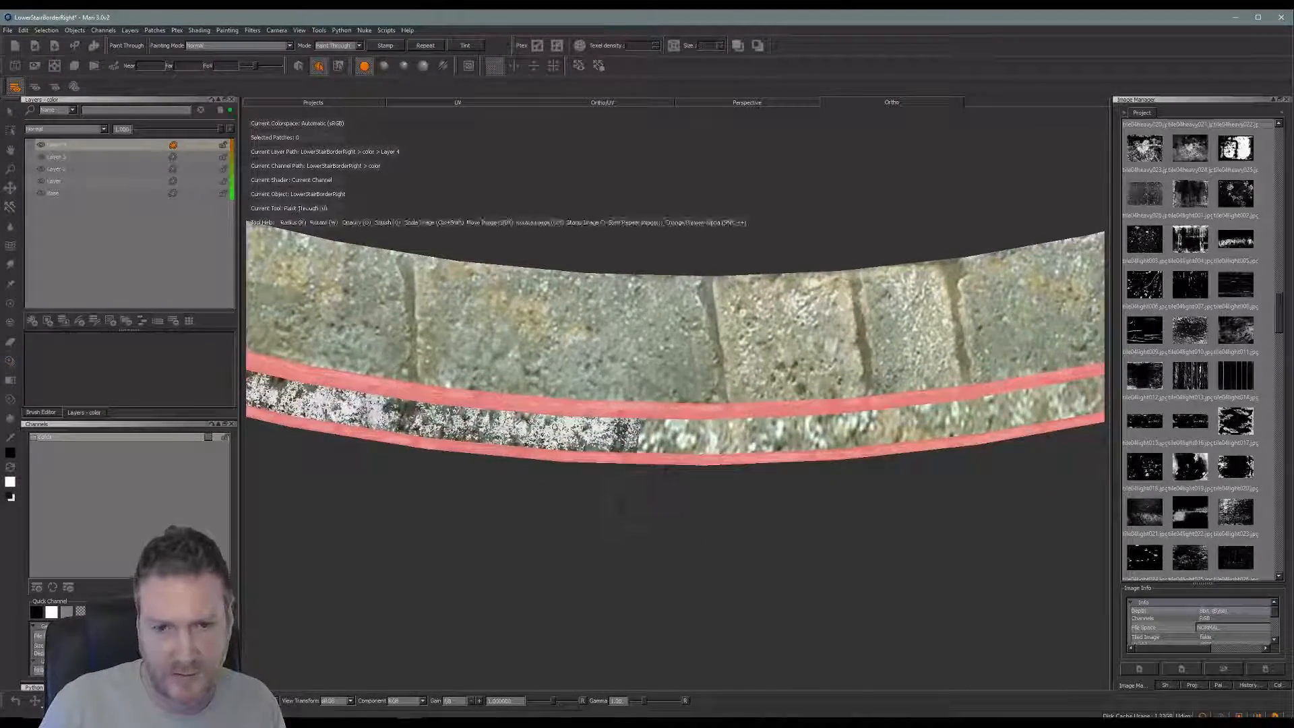
middle_click_drag(616, 498, 515, 498, "alt")
left_click_drag(812, 434, 757, 437, "shift")
left_click_drag(608, 439, 584, 445)
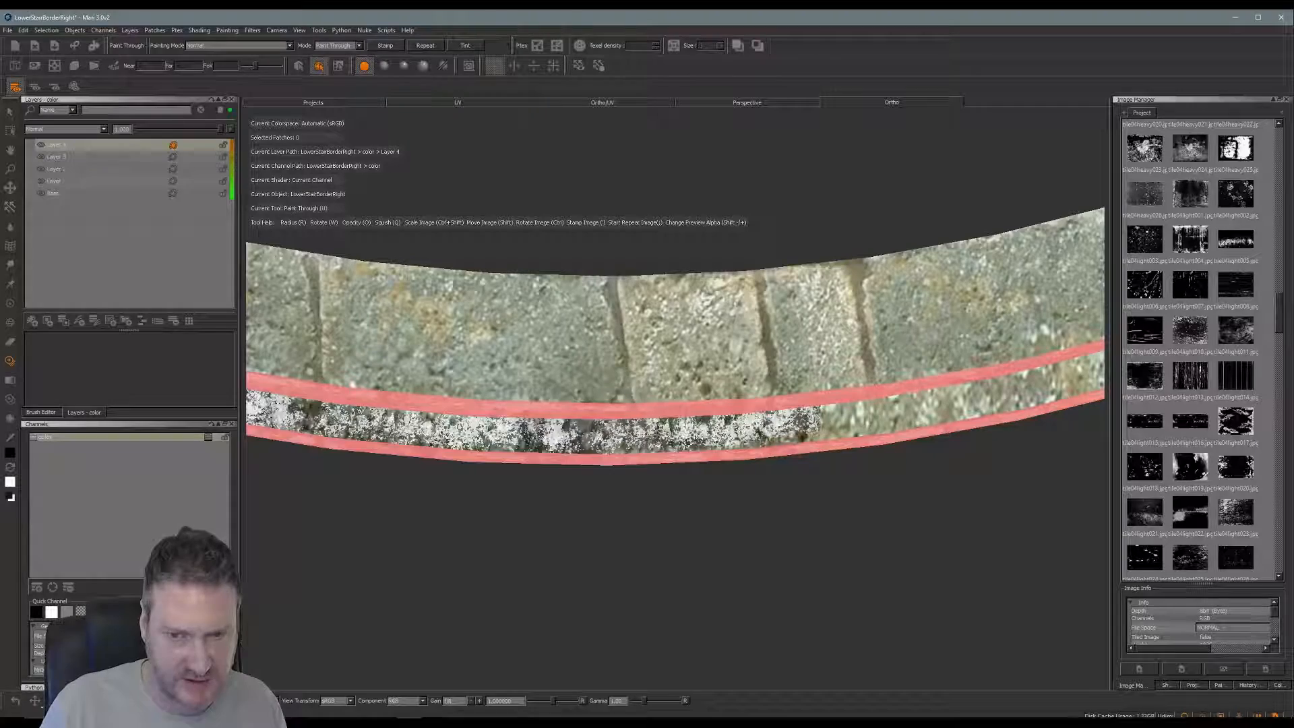
left_click_drag(790, 425, 795, 432)
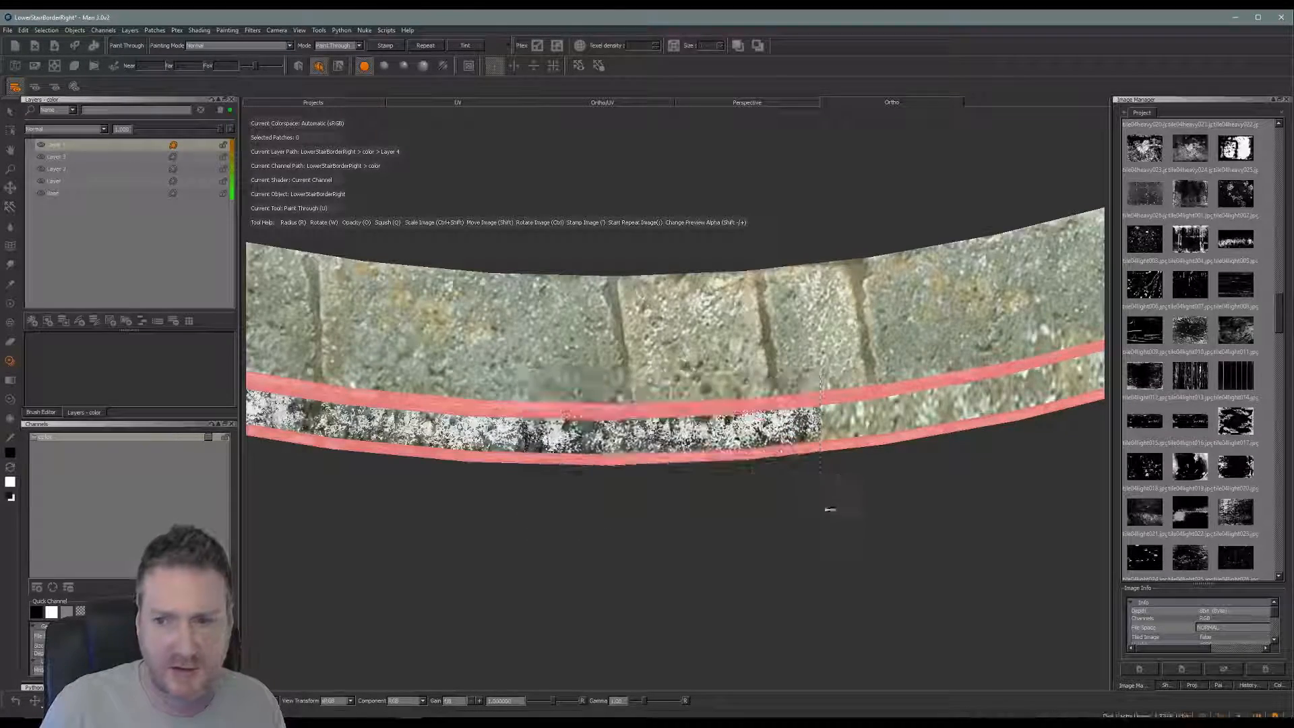
Tilt the speckle image to the rising curve of the ledge and paint it onto the section beneath the grey-green stone
middle_click_drag(829, 511, 565, 529, "alt")
left_click_drag(565, 529, 583, 430, "alt")
left_click_drag(680, 528, 698, 503, "alt")
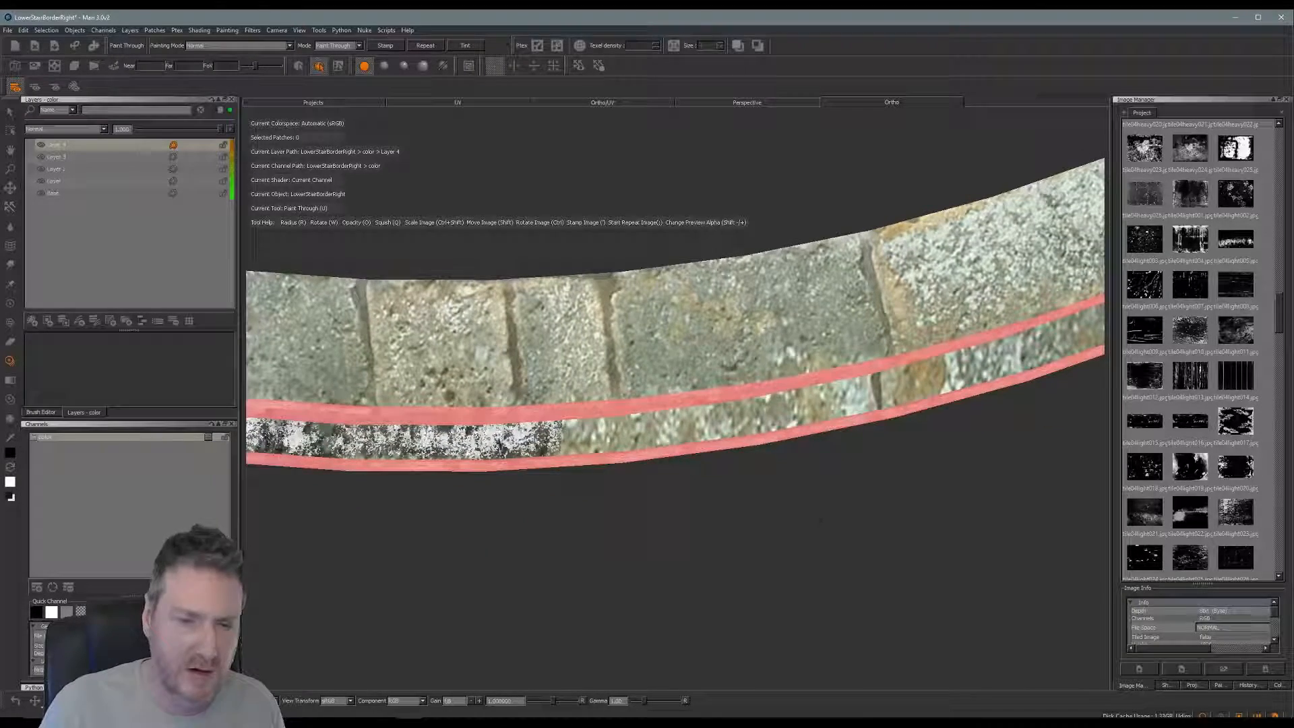
left_click_drag(782, 487, 798, 460, "ctrl")
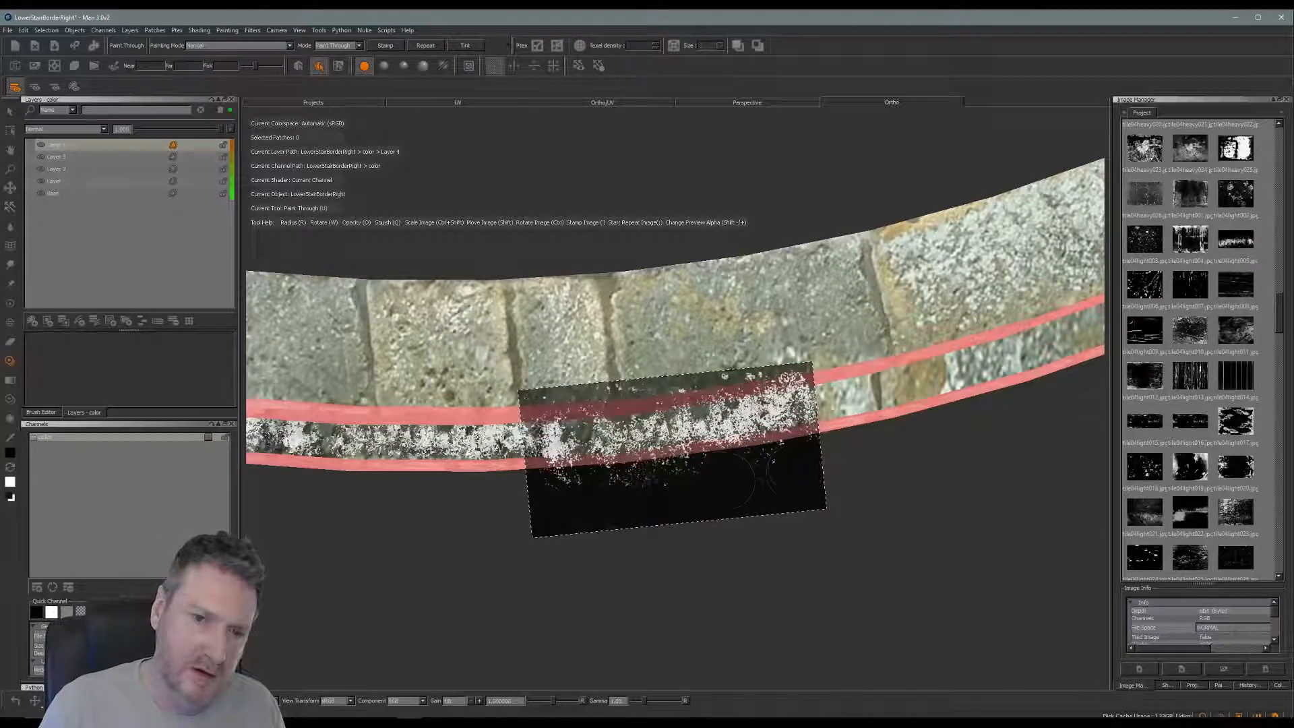
mouse_move(708, 476)
left_mouse_down("shift")
mouse_move(753, 459)
mouse_move(719, 468)
left_mouse_up("shift")
mouse_move(620, 442)
left_mouse_down()
mouse_move(573, 441)
mouse_move(622, 437)
left_mouse_up()
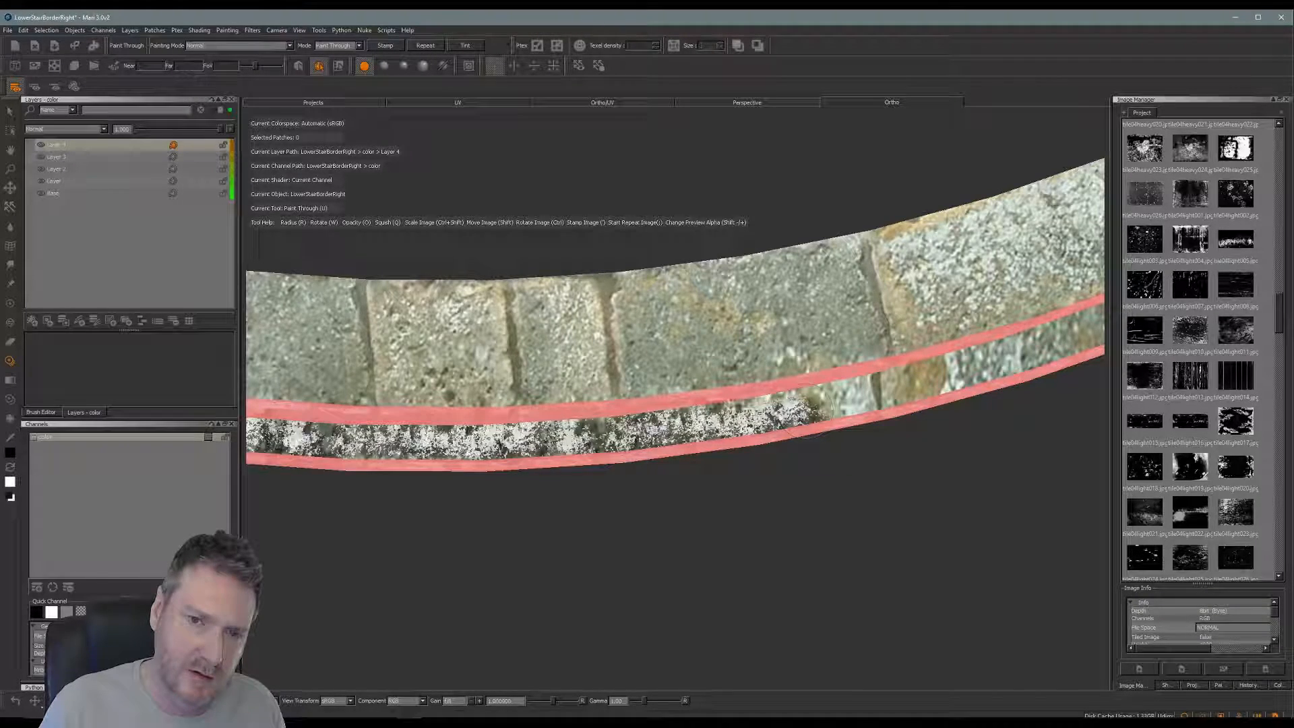
left_click_drag(835, 398, 828, 431)
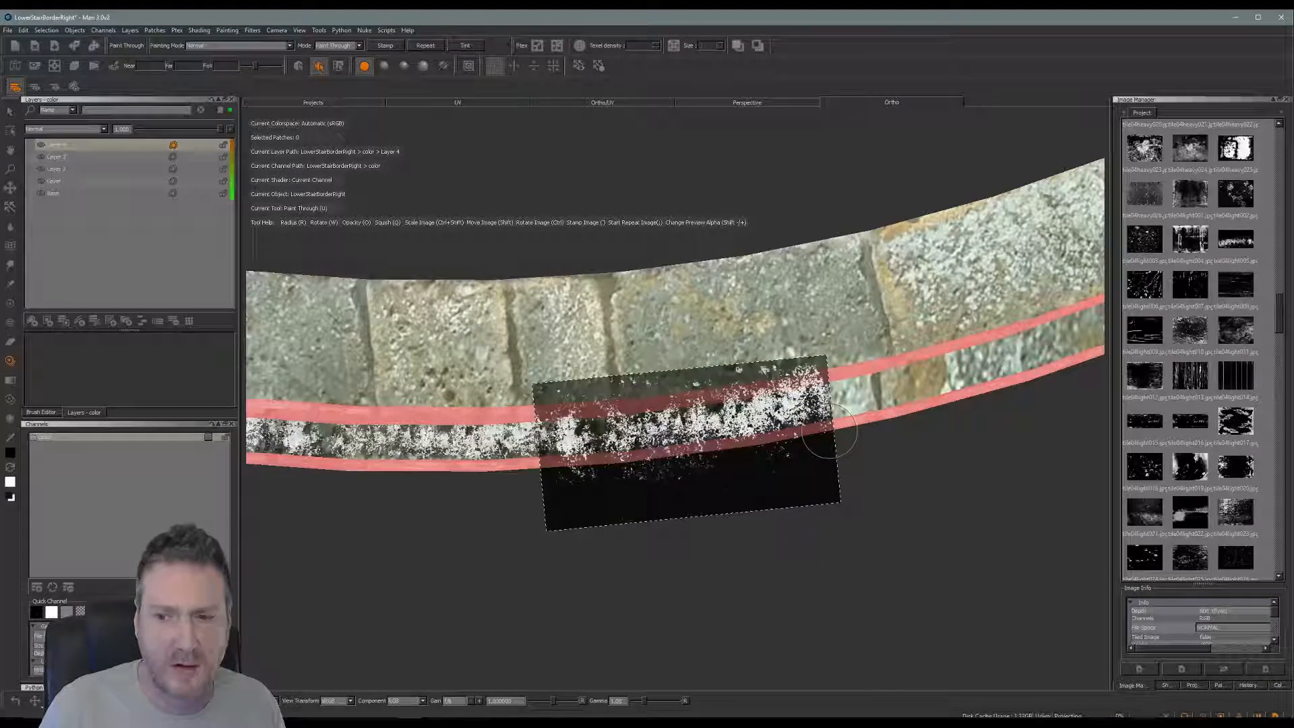
Shift the speckle image along twice to cover the remaining ledge beneath the last stone, up to the border's cut end
mouse_move(774, 537)
left_mouse_down("alt")
mouse_move(566, 549)
mouse_move(517, 488)
mouse_move(716, 454)
mouse_move(719, 476)
left_mouse_up("alt")
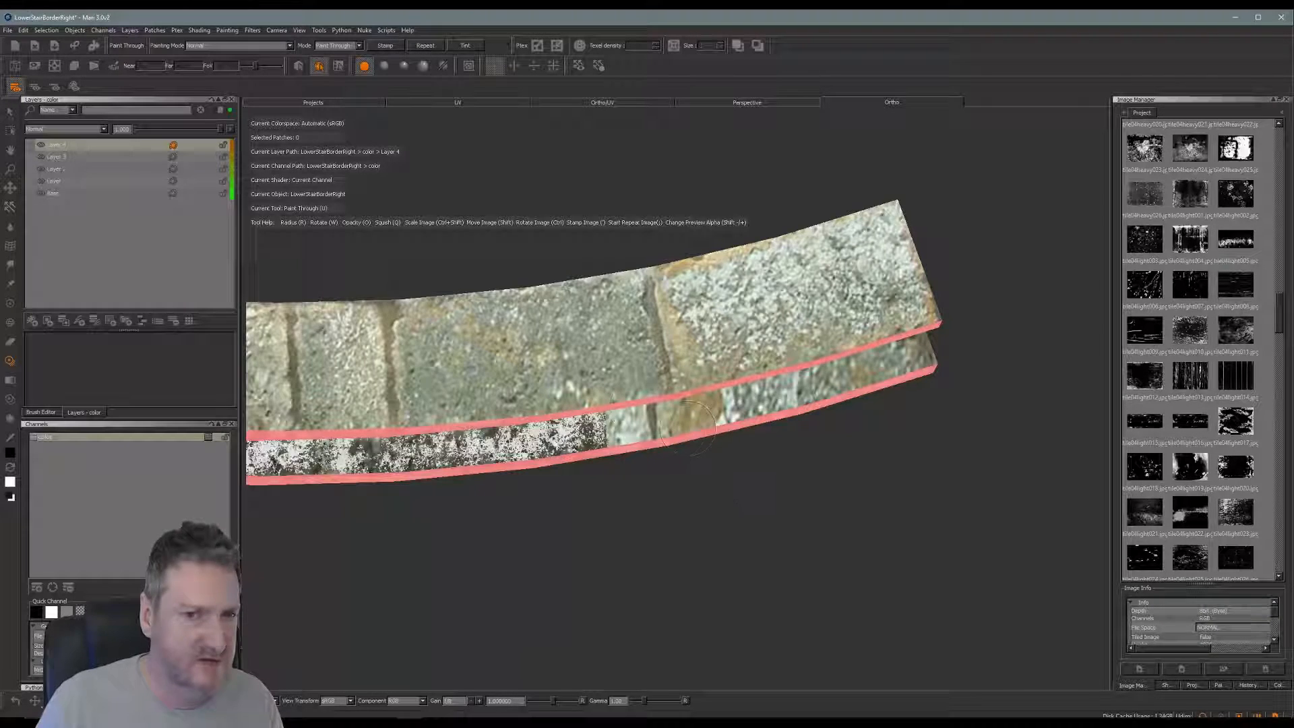
mouse_move(734, 472)
left_mouse_down("alt")
mouse_move(725, 491)
mouse_move(716, 481)
left_mouse_up("alt")
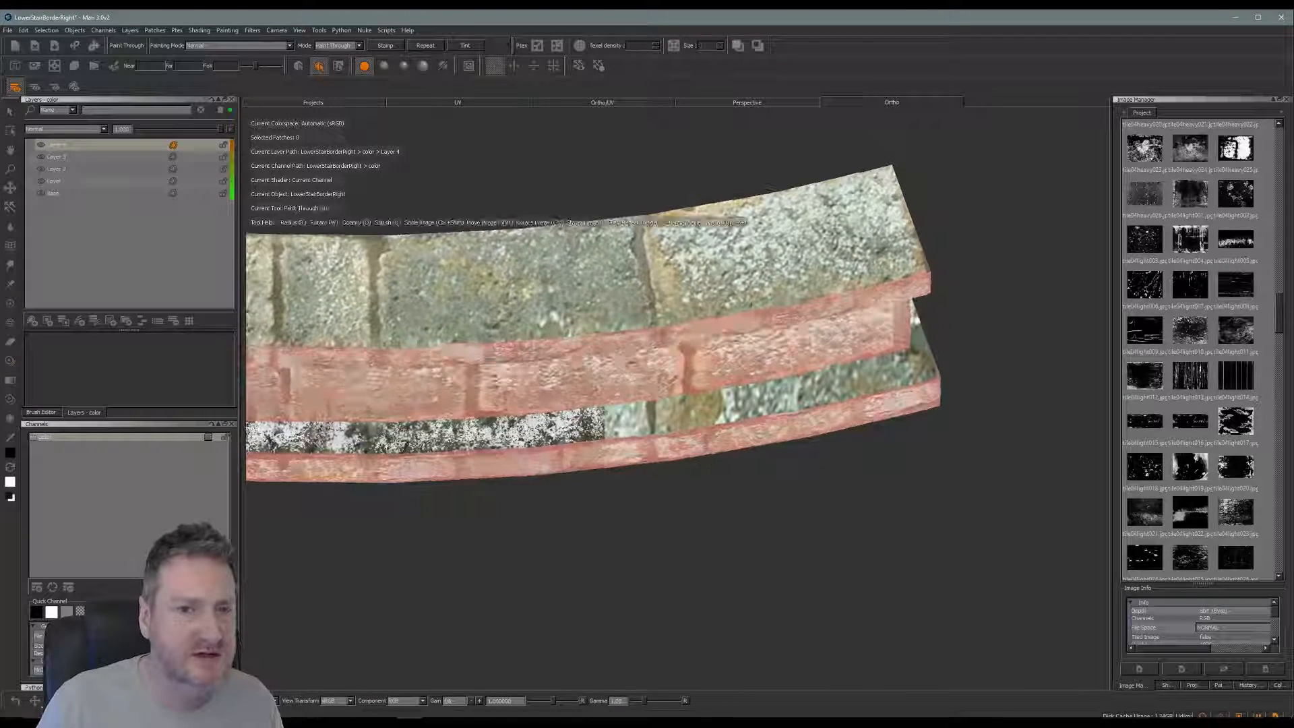
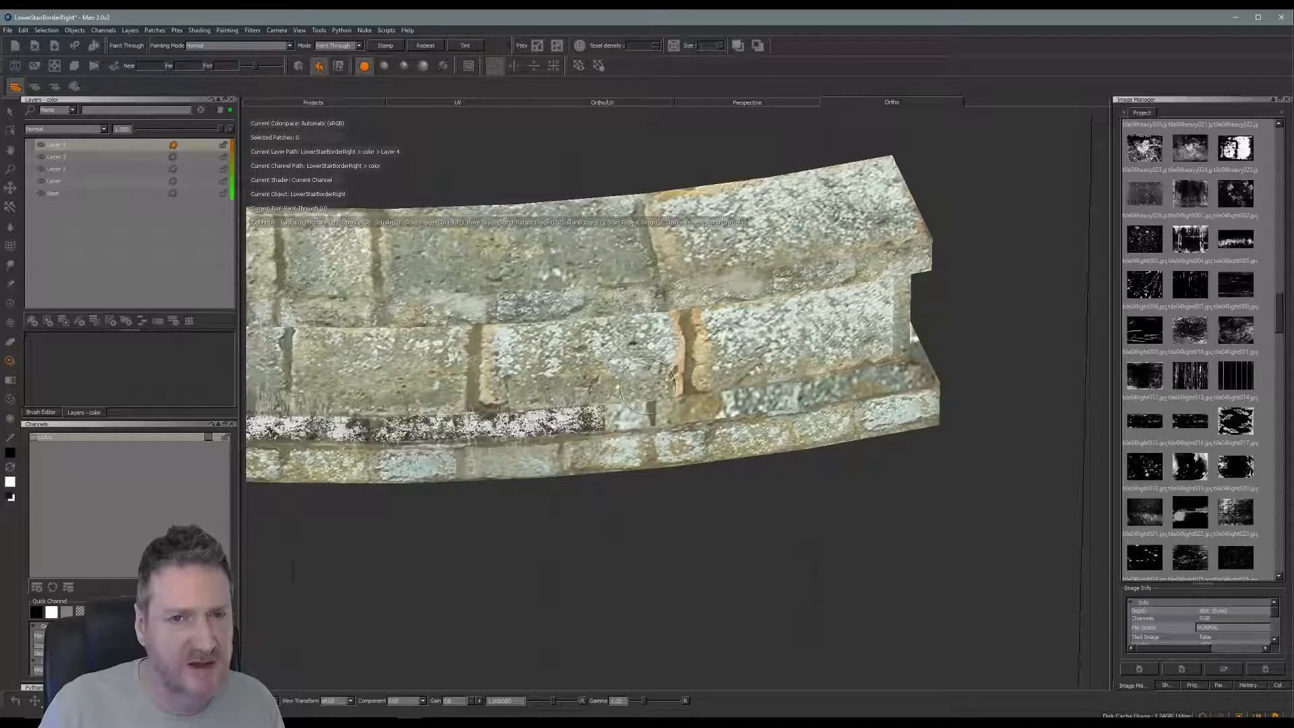
left_click_drag(647, 385, 733, 517, "alt")
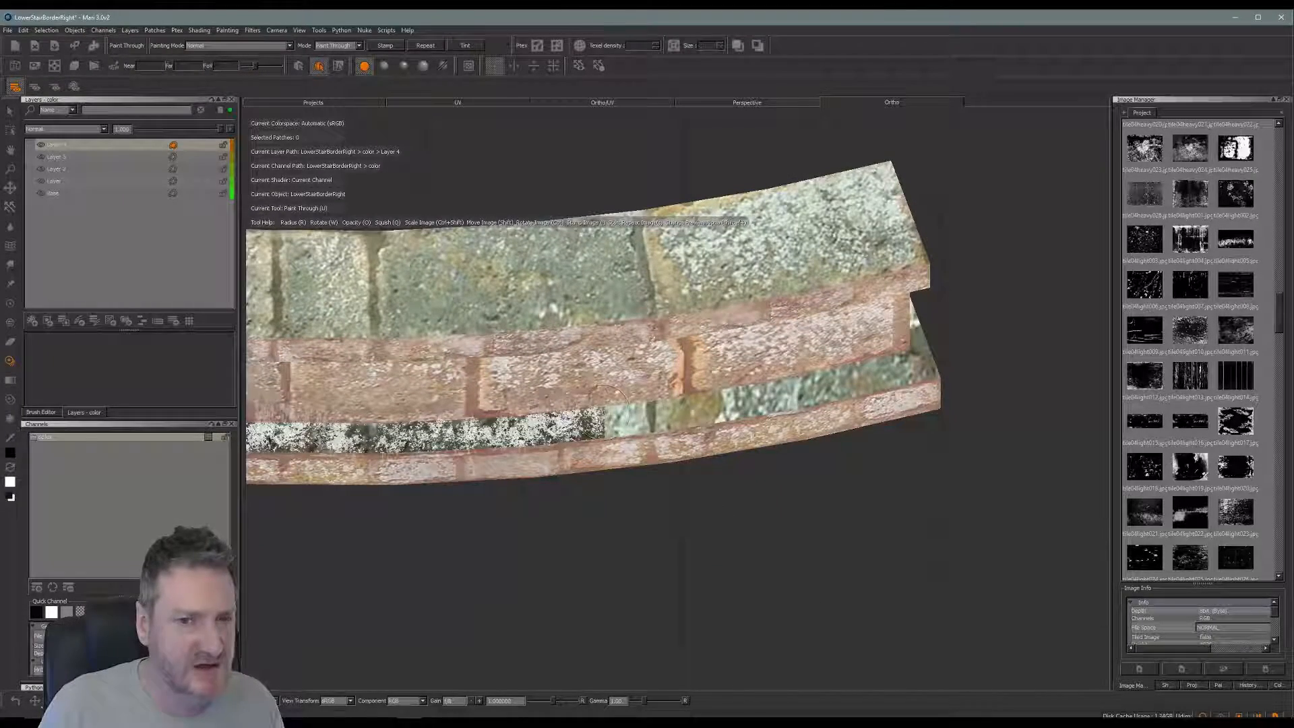
left_click_drag(771, 510, 770, 542, "alt")
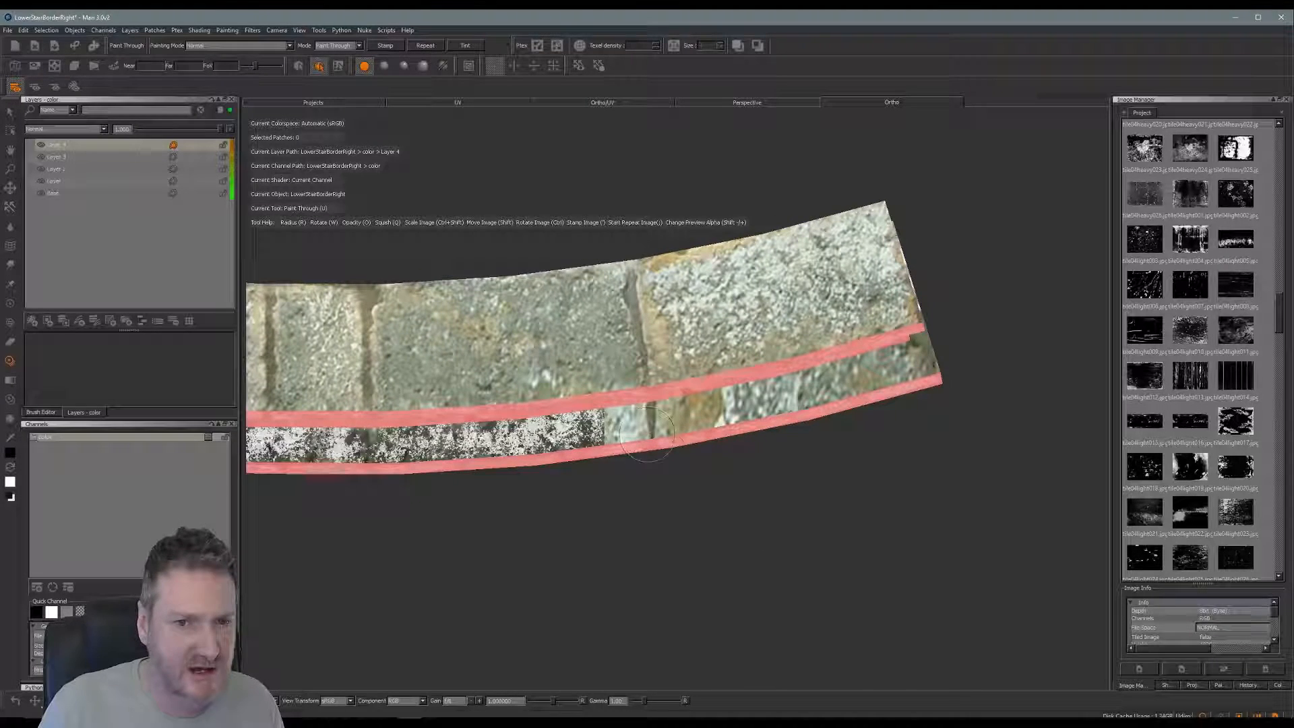
mouse_move(652, 464)
left_mouse_down("shift")
mouse_move(776, 456)
mouse_move(800, 428)
left_mouse_up("shift")
left_click_drag(636, 439, 629, 428)
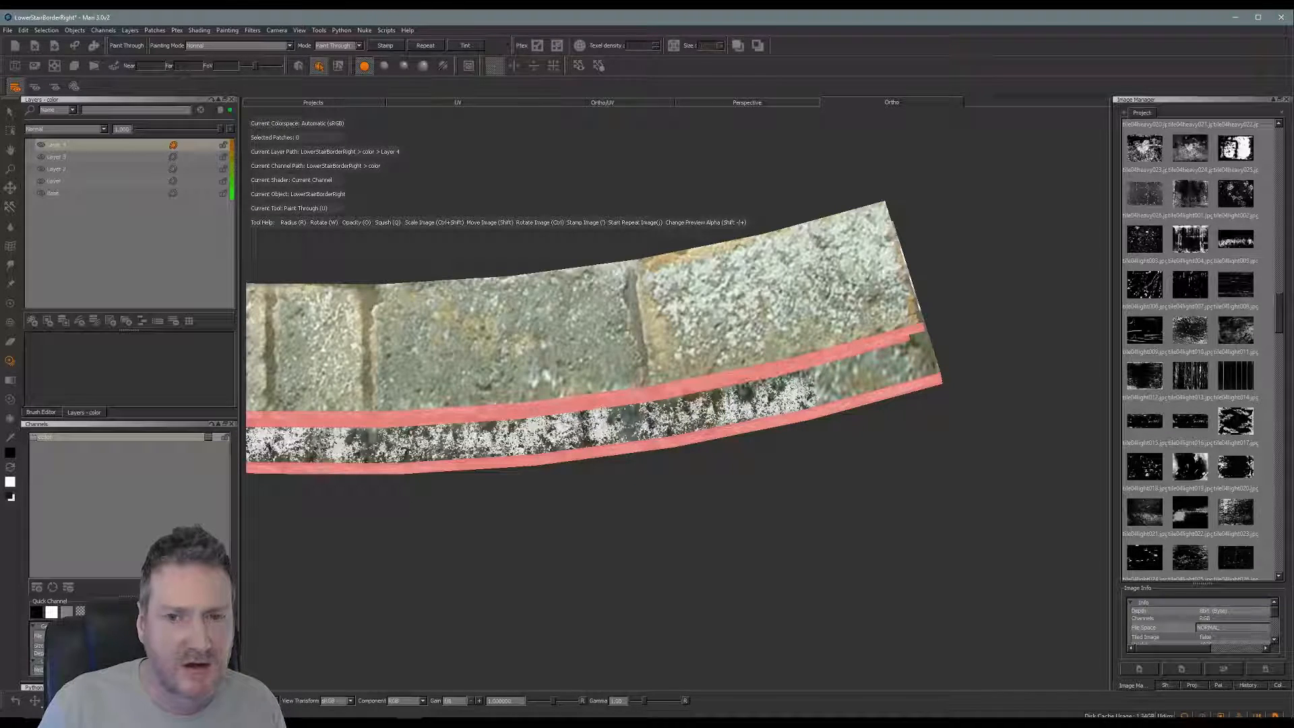
mouse_move(811, 450)
left_mouse_down("shift")
mouse_move(896, 425)
mouse_move(945, 353)
left_mouse_up("shift")
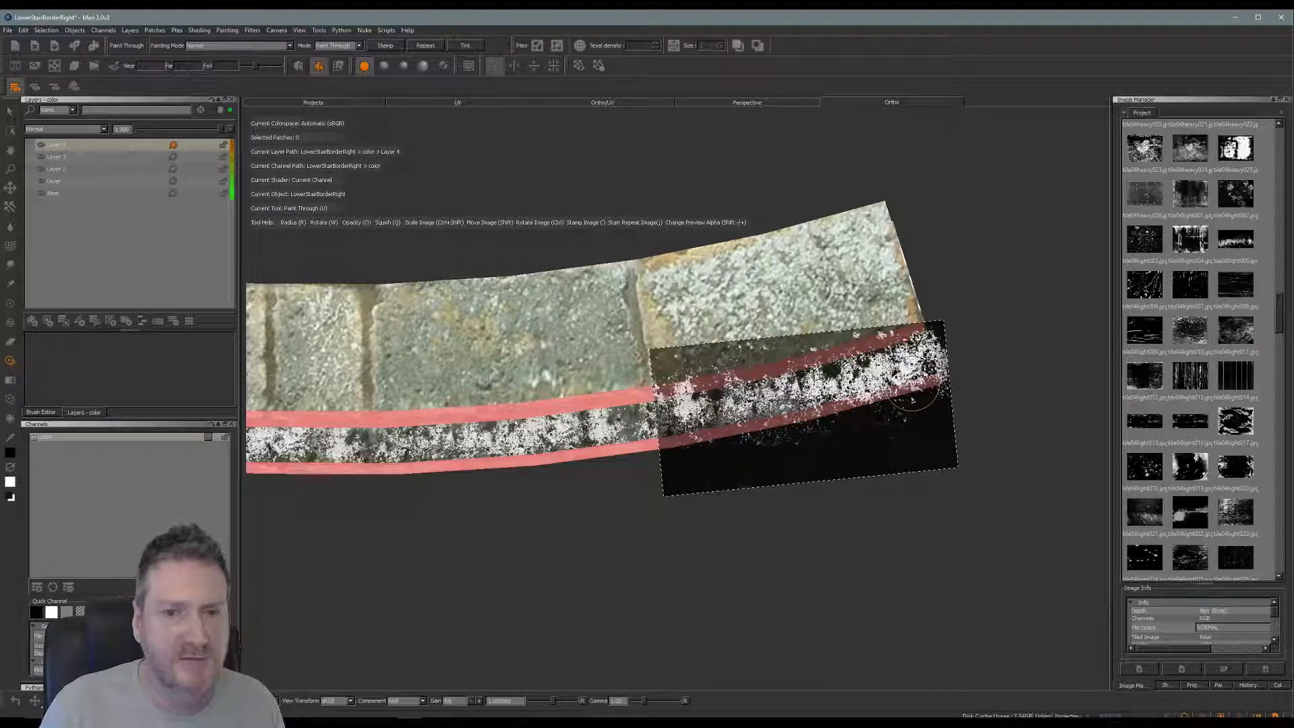
From underneath the border, turn the speckle image upside down and paint it onto the strip between the masked bands at the cut end
mouse_move(757, 529)
left_mouse_down("alt")
mouse_move(768, 431)
mouse_move(741, 322)
left_mouse_up("alt")
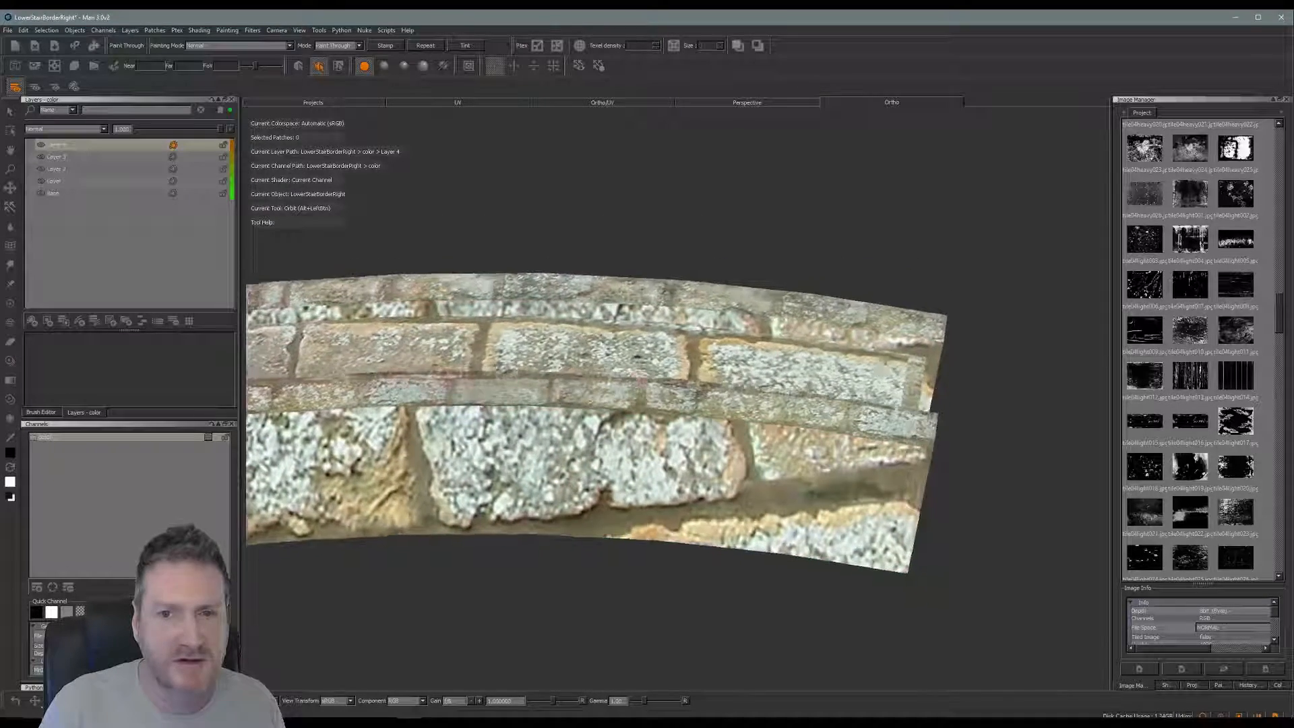
left_click_drag(883, 369, 895, 329, "alt")
middle_click_drag(823, 318, 731, 305, "alt")
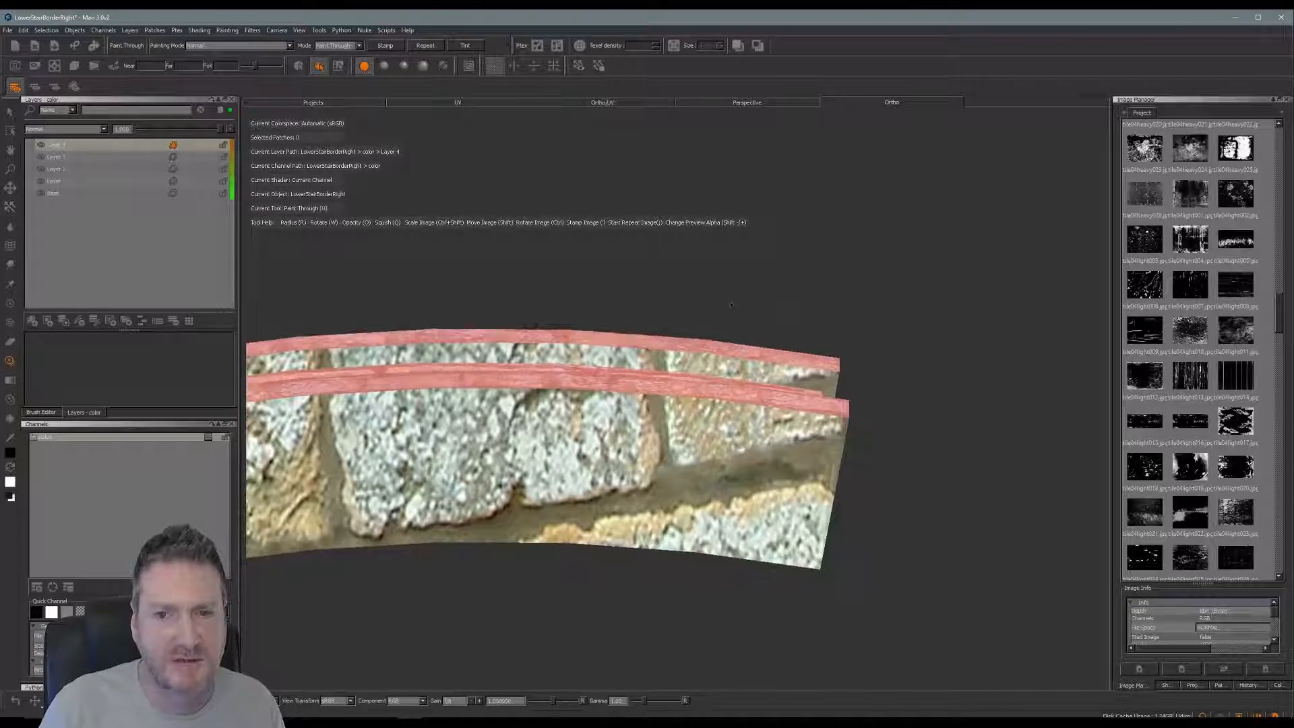
mouse_move(731, 305)
left_mouse_down("alt")
mouse_move(831, 327)
mouse_move(711, 364)
mouse_move(621, 426)
mouse_move(775, 384)
mouse_move(809, 411)
left_mouse_up("alt")
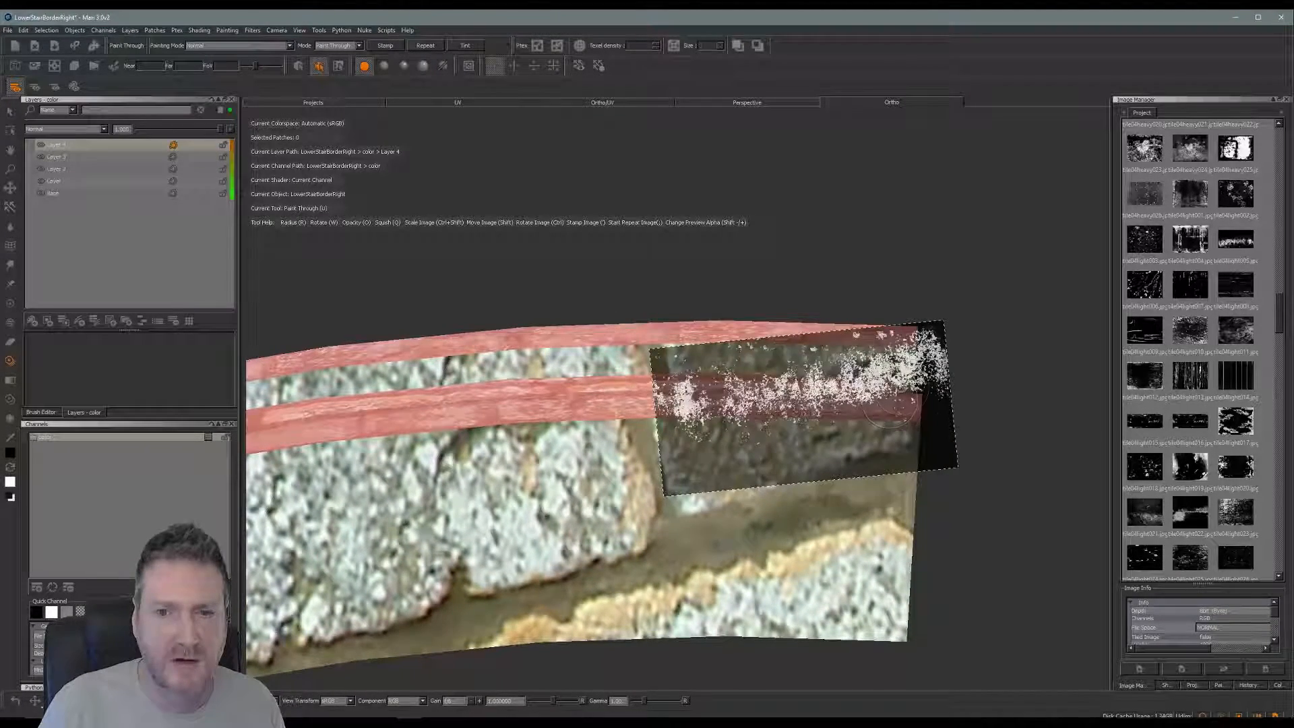
mouse_move(890, 402)
left_mouse_down("ctrl")
mouse_move(883, 377)
mouse_move(900, 384)
left_mouse_up("ctrl")
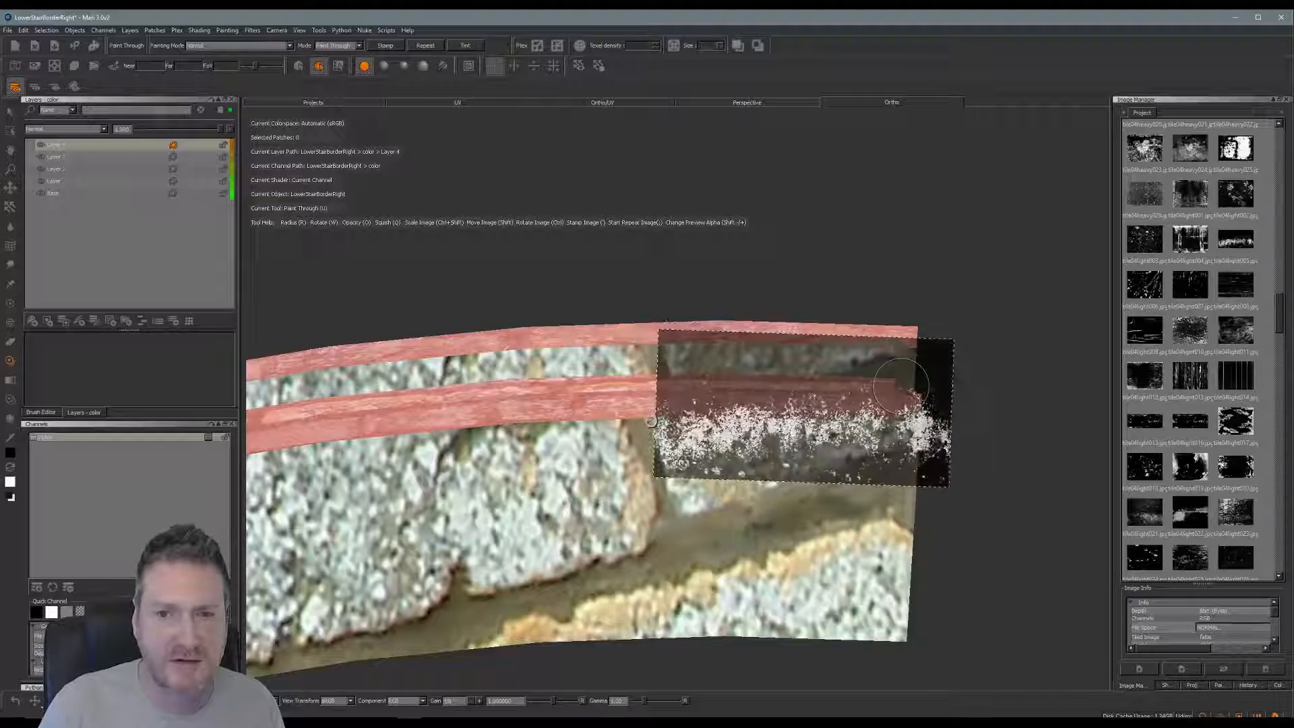
left_click_drag(724, 481, 731, 467, "shift")
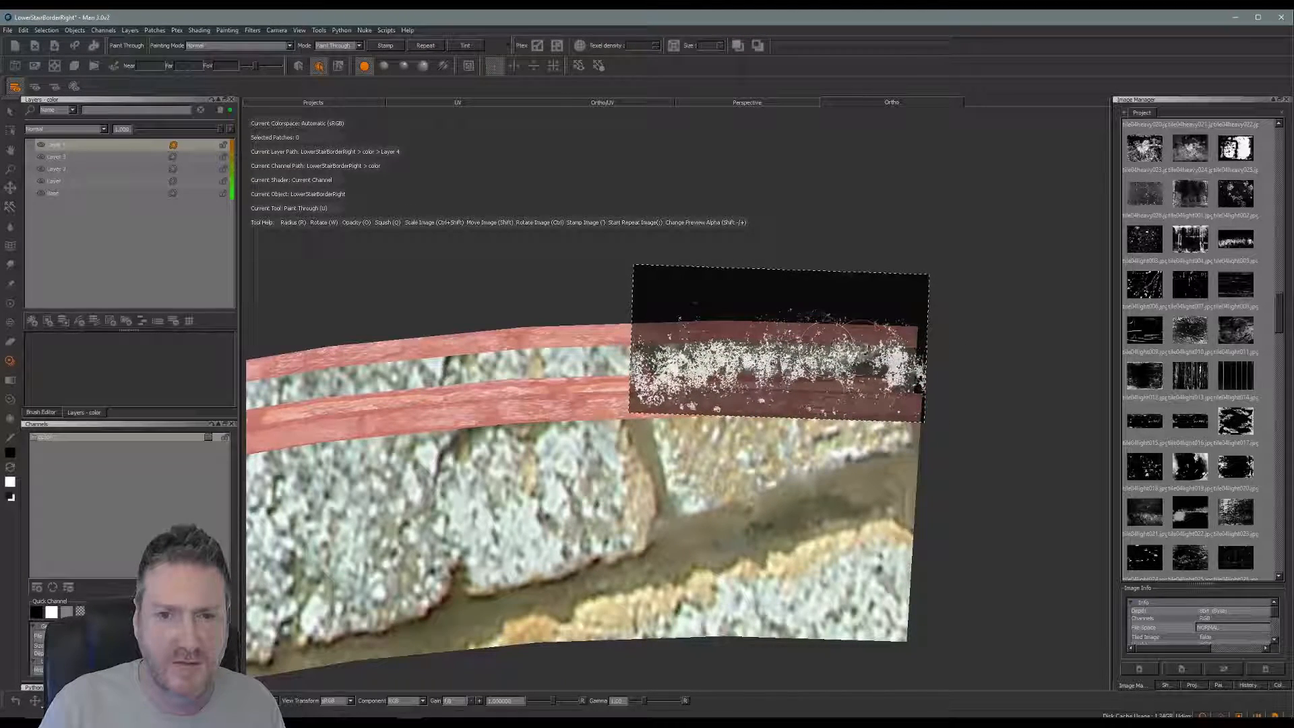
left_click_drag(866, 366, 874, 368)
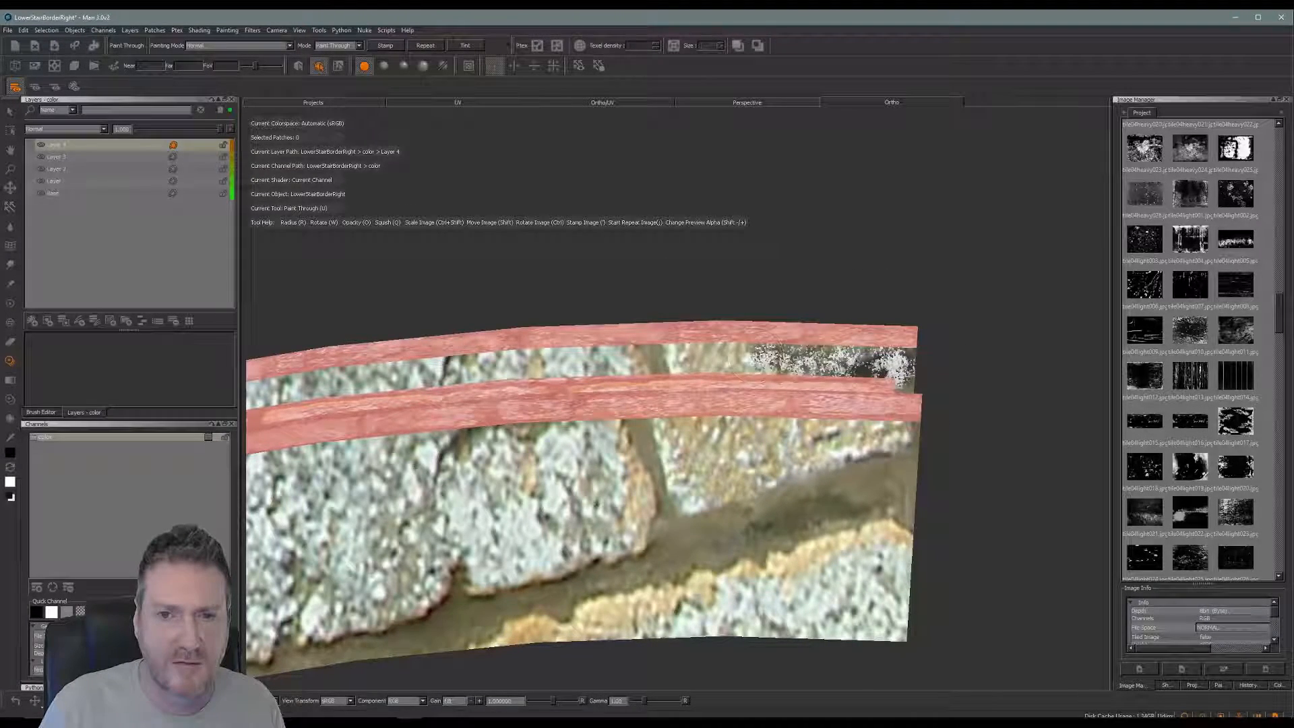
left_click_drag(729, 361, 748, 364)
Move the speckle image further from the cut end, tilt it to the curve and paint the adjoining sections of the underside strip
left_click_drag(902, 386, 569, 363, "shift")
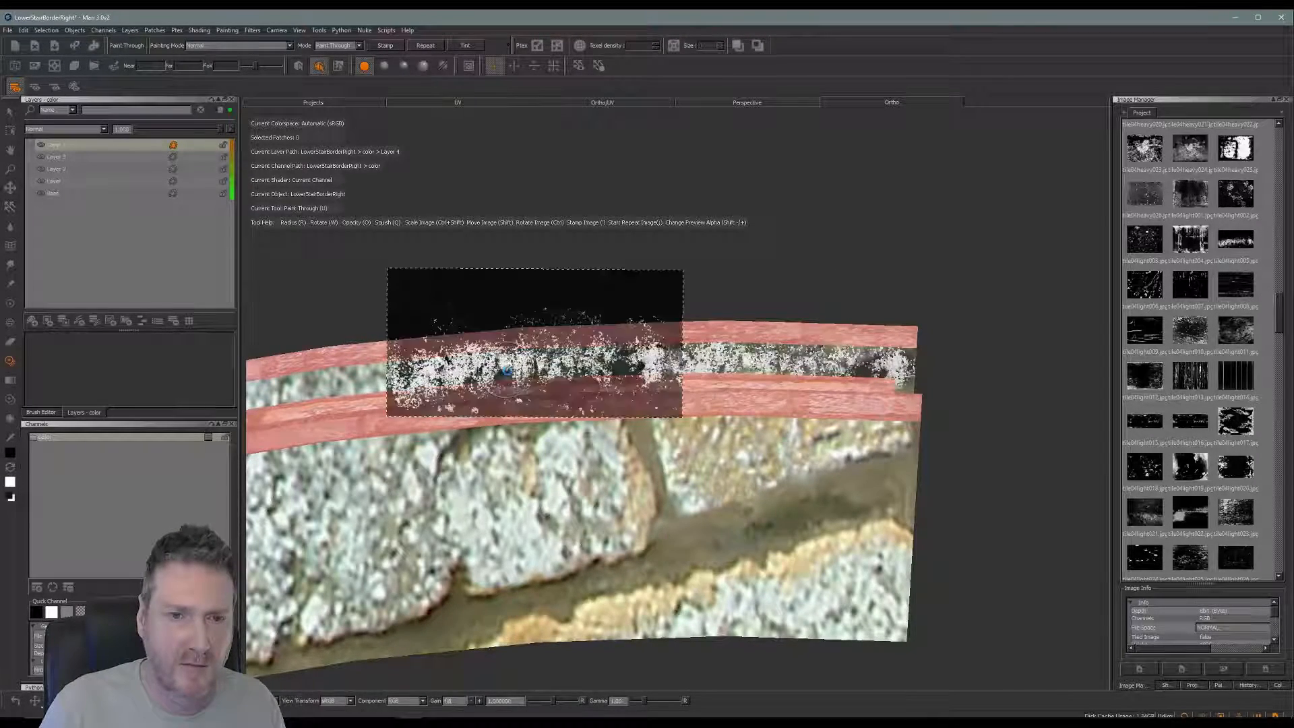
middle_click_drag(551, 445, 821, 427, "alt")
middle_click_drag(585, 437, 658, 433, "alt")
mouse_move(658, 433)
left_mouse_down("alt")
mouse_move(667, 397)
mouse_move(689, 436)
left_mouse_up("alt")
left_click_drag(654, 393, 657, 386, "ctrl")
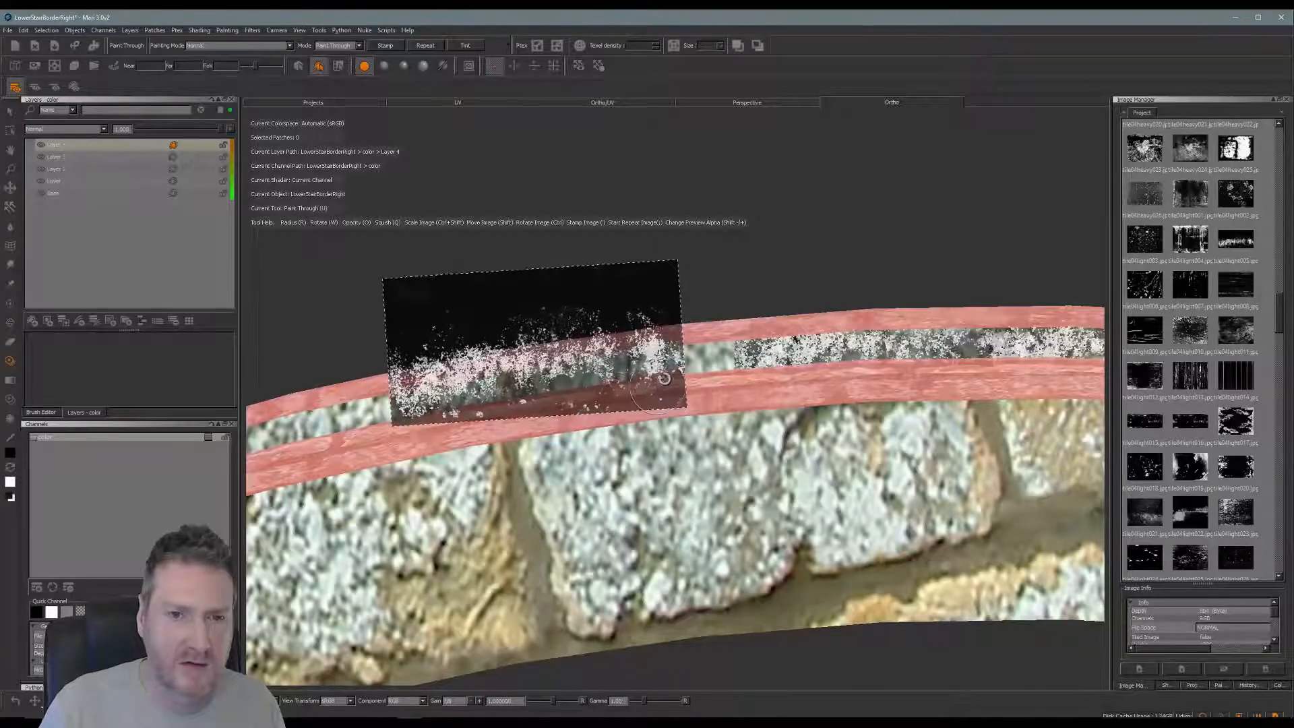
left_click_drag(549, 378, 631, 381, "shift")
key("b")
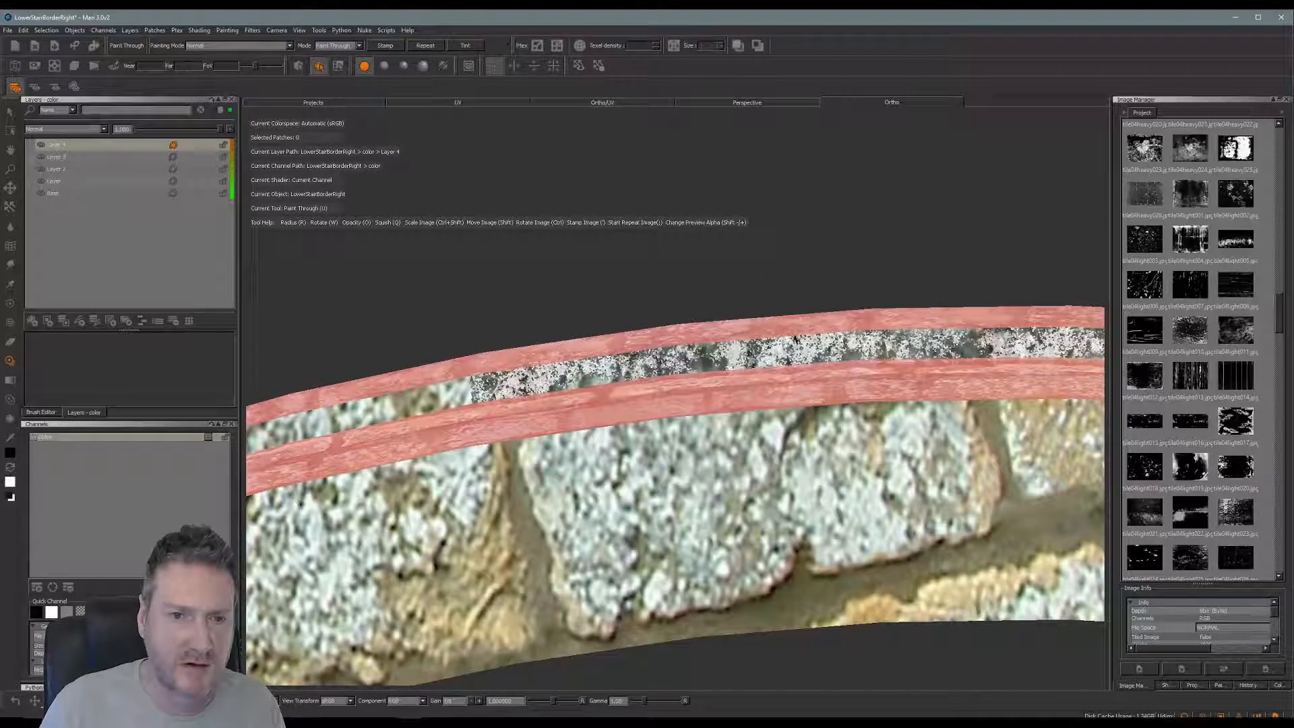
Overlap the speckle image with the painted end of the underside strip and paint the following section without changing its tilt
mouse_move(492, 456)
left_mouse_down("alt")
mouse_move(599, 493)
mouse_move(661, 484)
left_mouse_up("alt")
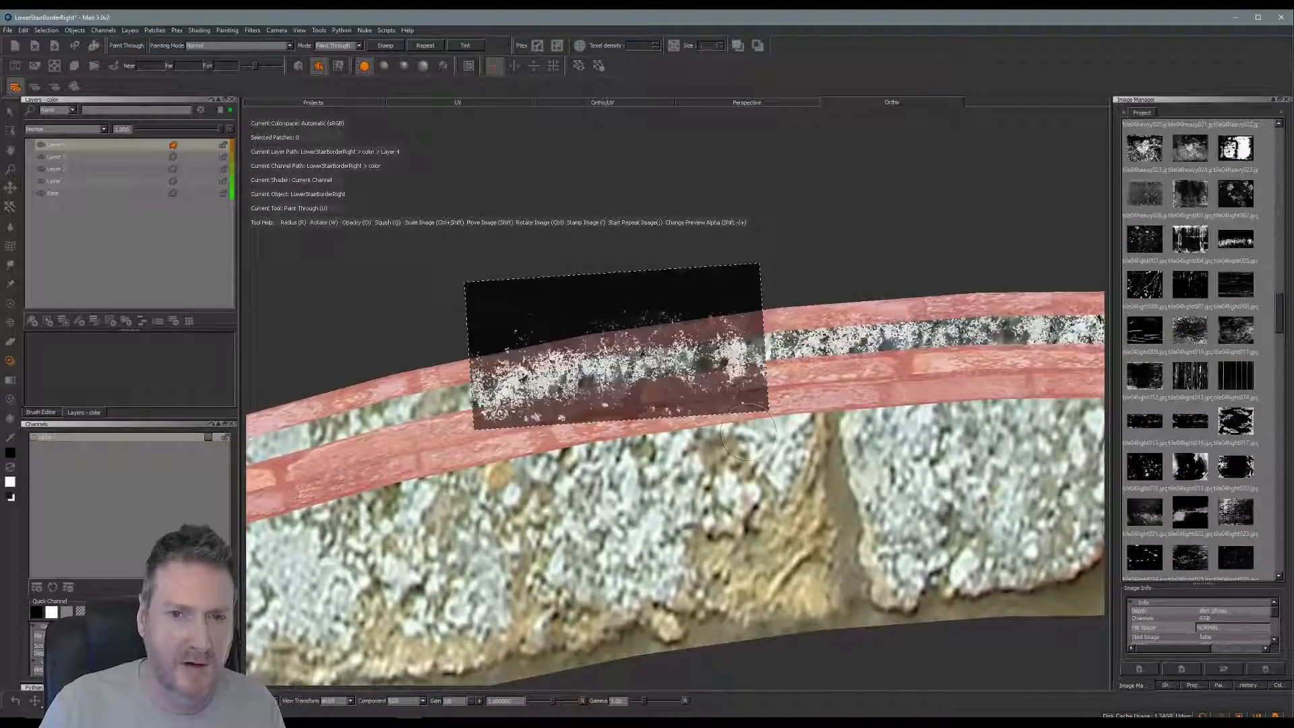
mouse_move(680, 379)
left_mouse_down("shift")
mouse_move(716, 379)
mouse_move(731, 359)
mouse_move(664, 356)
left_mouse_up("shift")
mouse_move(540, 371)
left_mouse_down()
mouse_move(539, 390)
mouse_move(479, 397)
left_mouse_up()
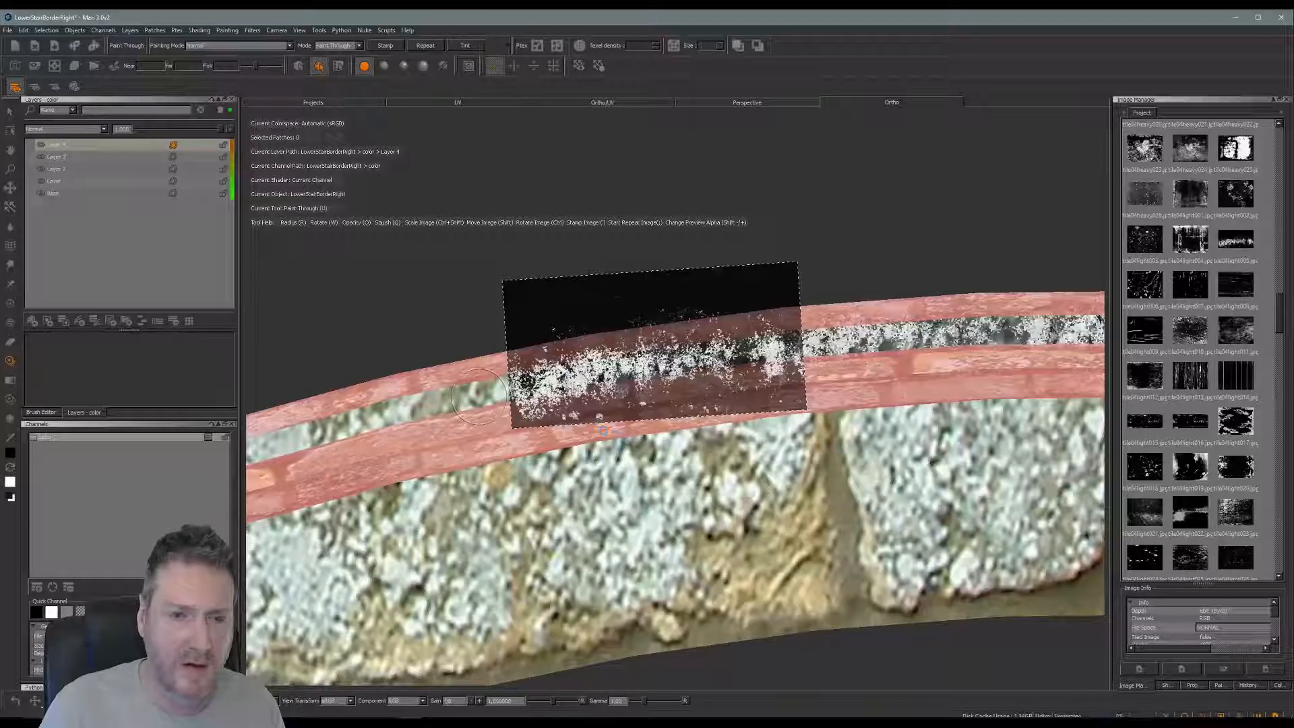
Rotate the speckle image to the steeper curve and paint it along the underside strip from where the speckle ends
middle_click_drag(603, 431, 761, 432, "alt")
left_click_drag(707, 431, 694, 469, "alt")
middle_click_drag(674, 469, 765, 457, "alt")
left_click_drag(807, 407, 812, 388, "ctrl")
mouse_move(741, 355)
left_mouse_down("shift")
mouse_move(741, 410)
mouse_move(749, 385)
mouse_move(654, 407)
left_mouse_up("shift")
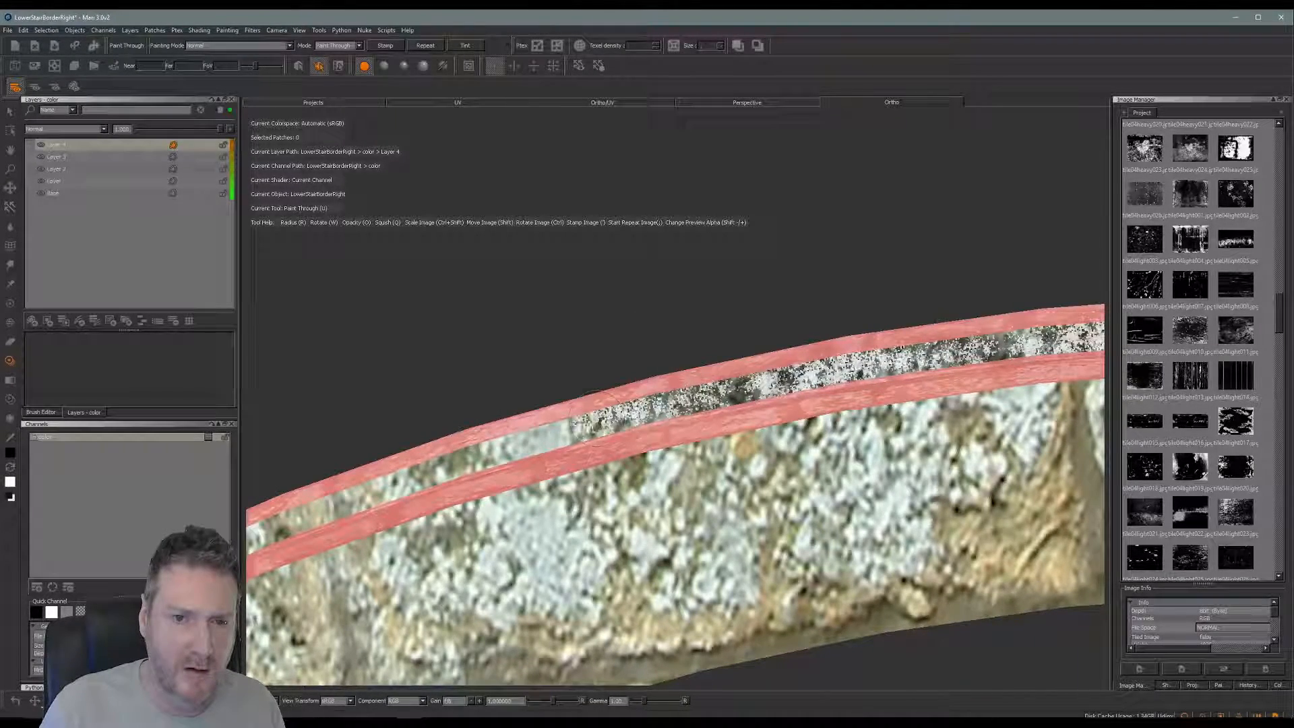
left_click_drag(464, 463, 543, 461)
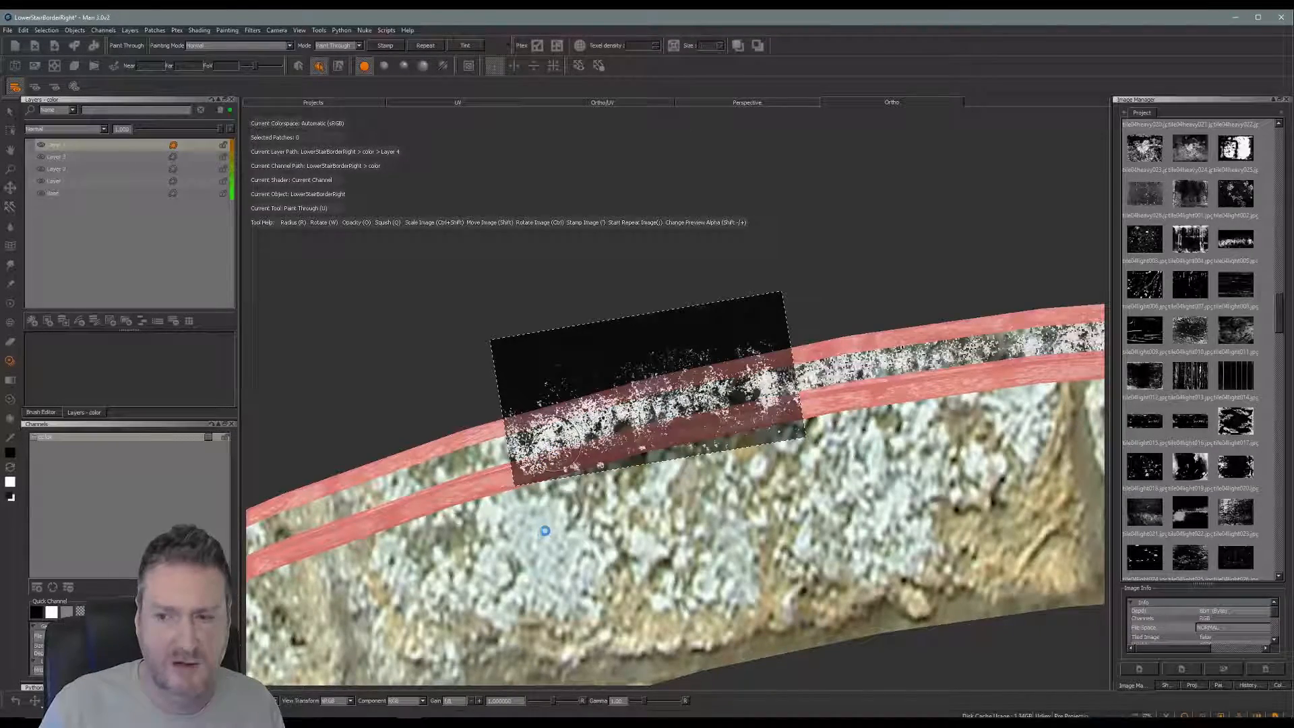
Reposition the speckle image at the unpainted edge and cover one more length of the descending underside strip
mouse_move(545, 530)
left_mouse_down("alt")
mouse_move(604, 502)
mouse_move(591, 438)
mouse_move(580, 498)
left_mouse_up("alt")
mouse_move(546, 484)
middle_mouse_down("alt")
mouse_move(543, 499)
mouse_move(757, 585)
middle_mouse_up("alt")
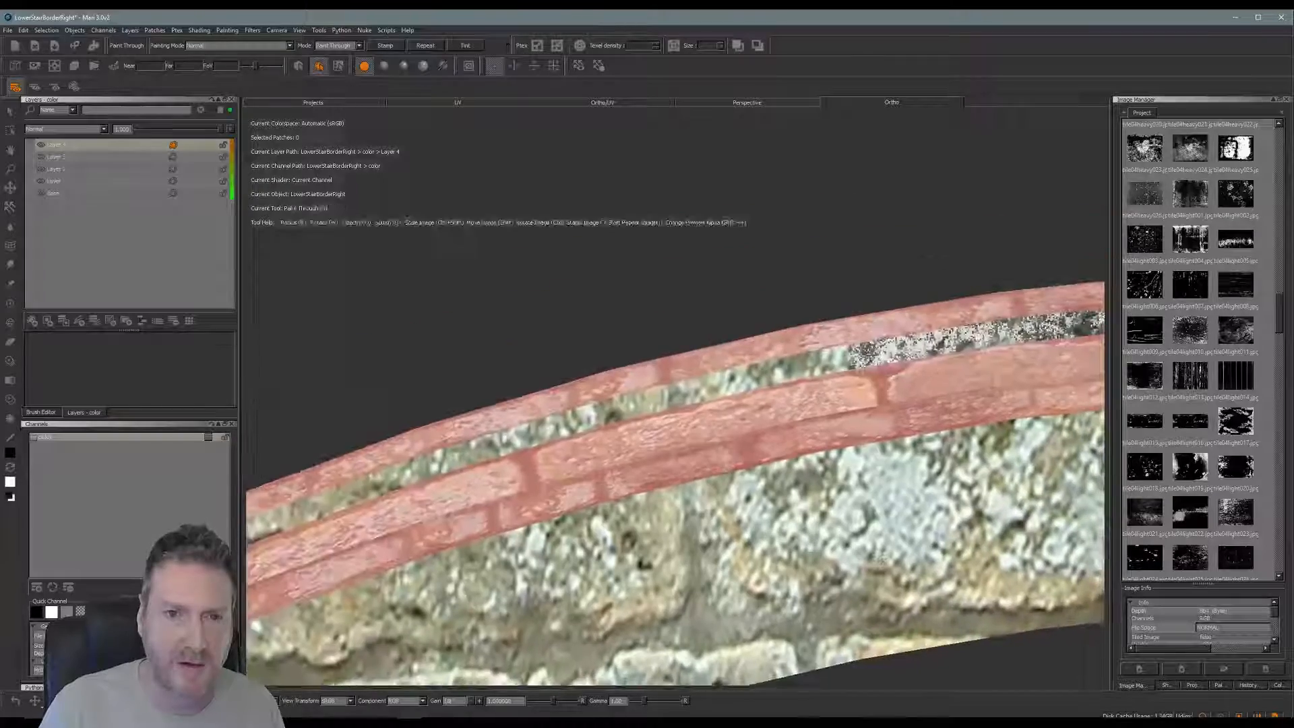
left_click_drag(757, 585, 742, 525, "alt")
left_click_drag(735, 424, 810, 398, "shift")
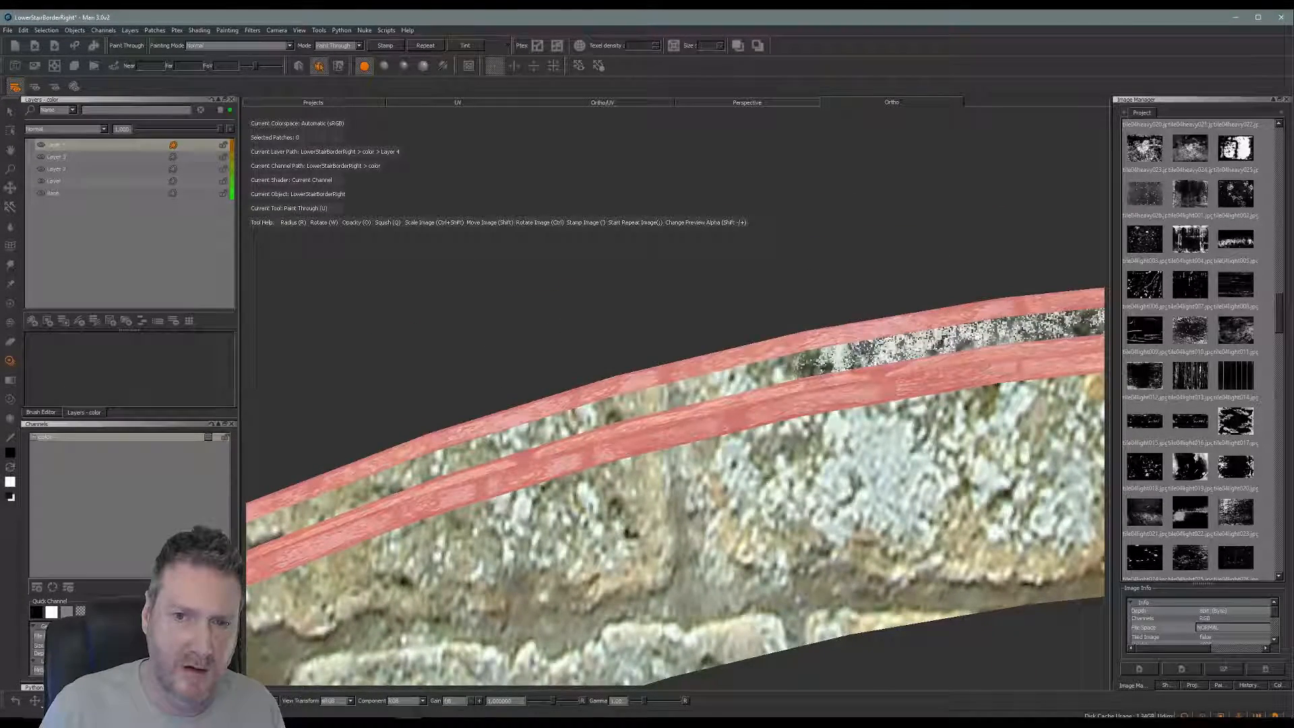
left_click_drag(596, 414, 587, 419)
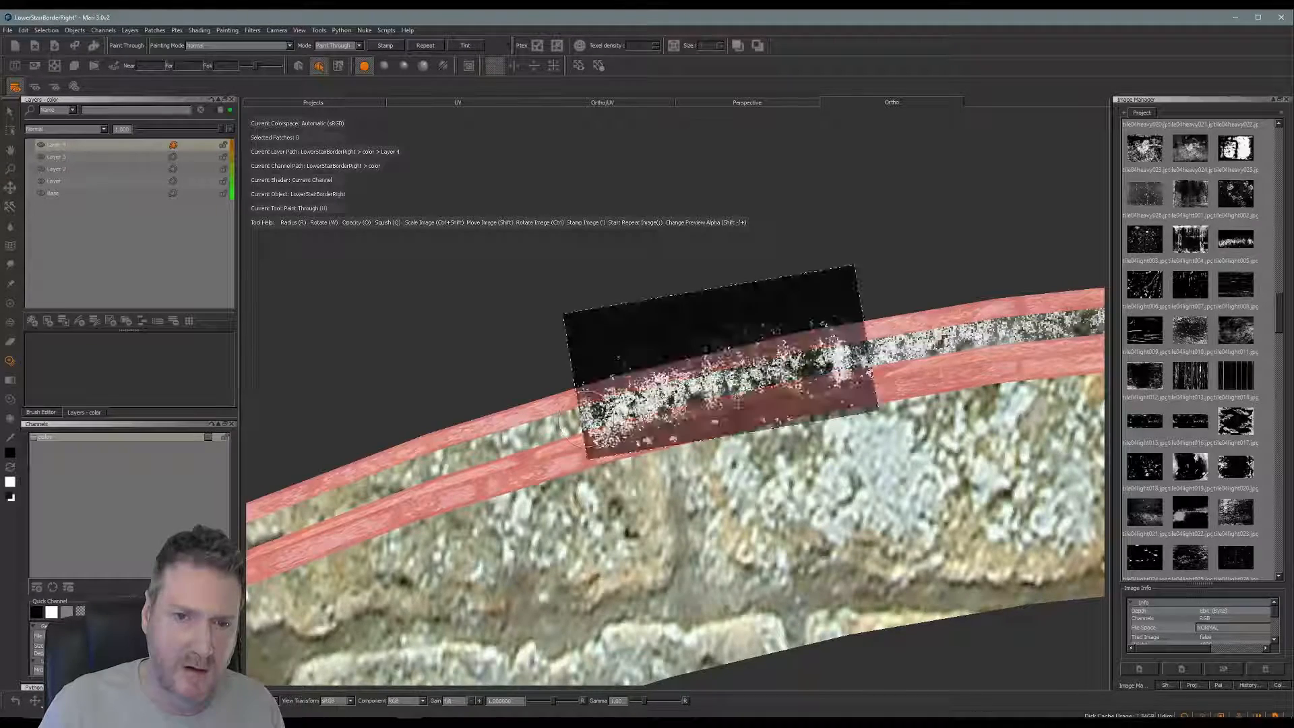
mouse_move(488, 483)
middle_mouse_down("alt")
mouse_move(703, 446)
mouse_move(775, 418)
mouse_move(810, 381)
middle_mouse_up("alt")
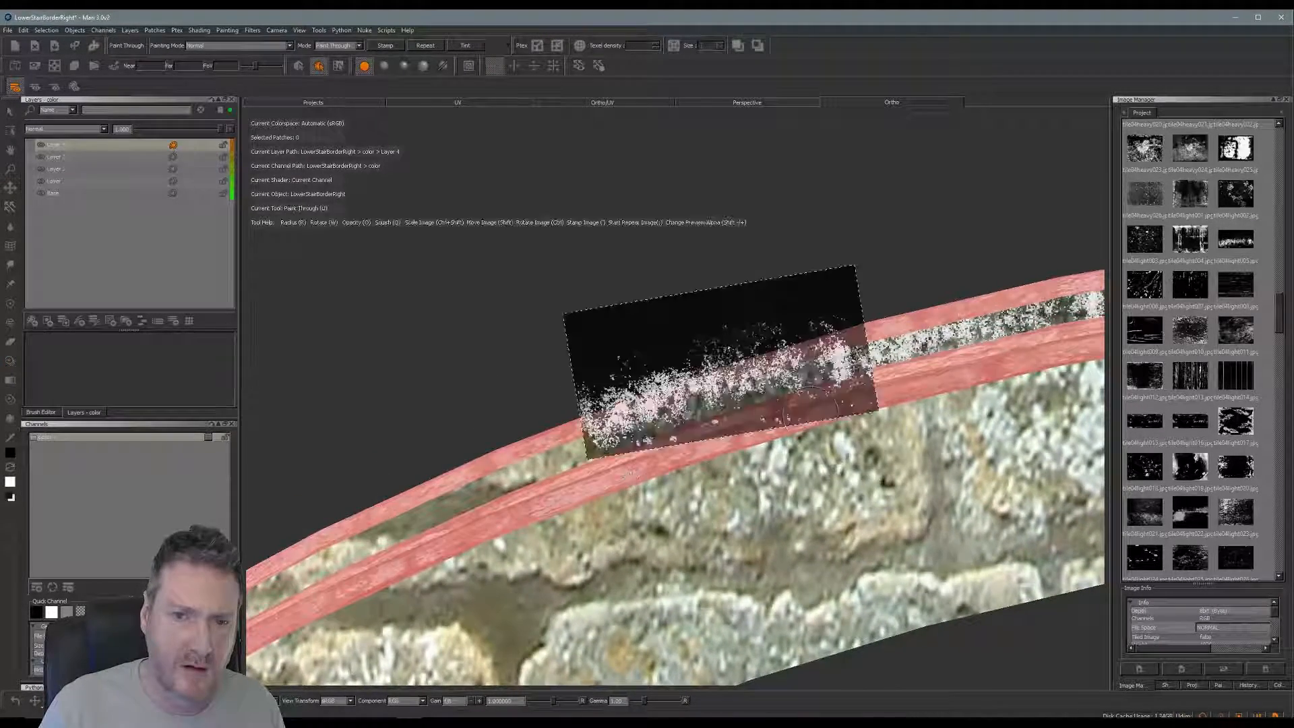
Rotate the speckle image progressively to the descending curve and paint the next adjoining sections of the underside strip
mouse_move(809, 381)
left_mouse_down("ctrl")
mouse_move(773, 373)
mouse_move(829, 369)
left_mouse_up("ctrl")
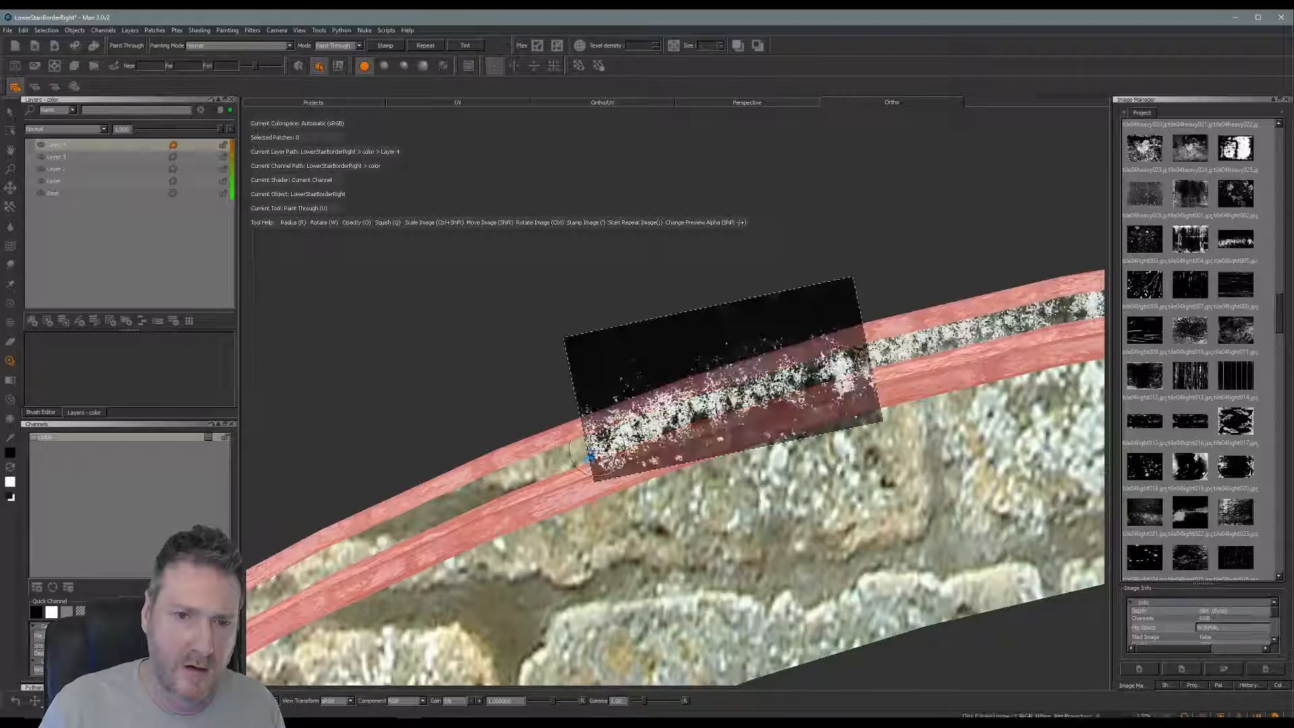
left_click_drag(630, 497, 833, 442, "alt")
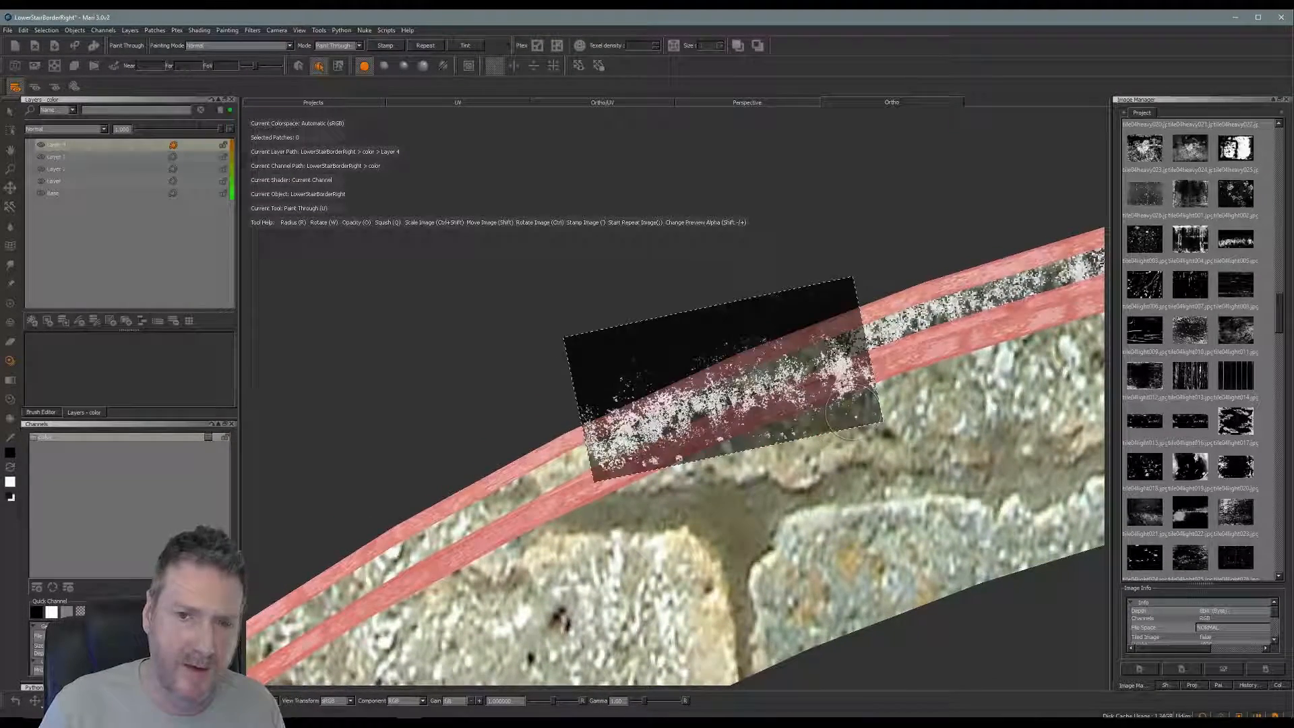
left_click_drag(842, 382, 835, 365, "ctrl")
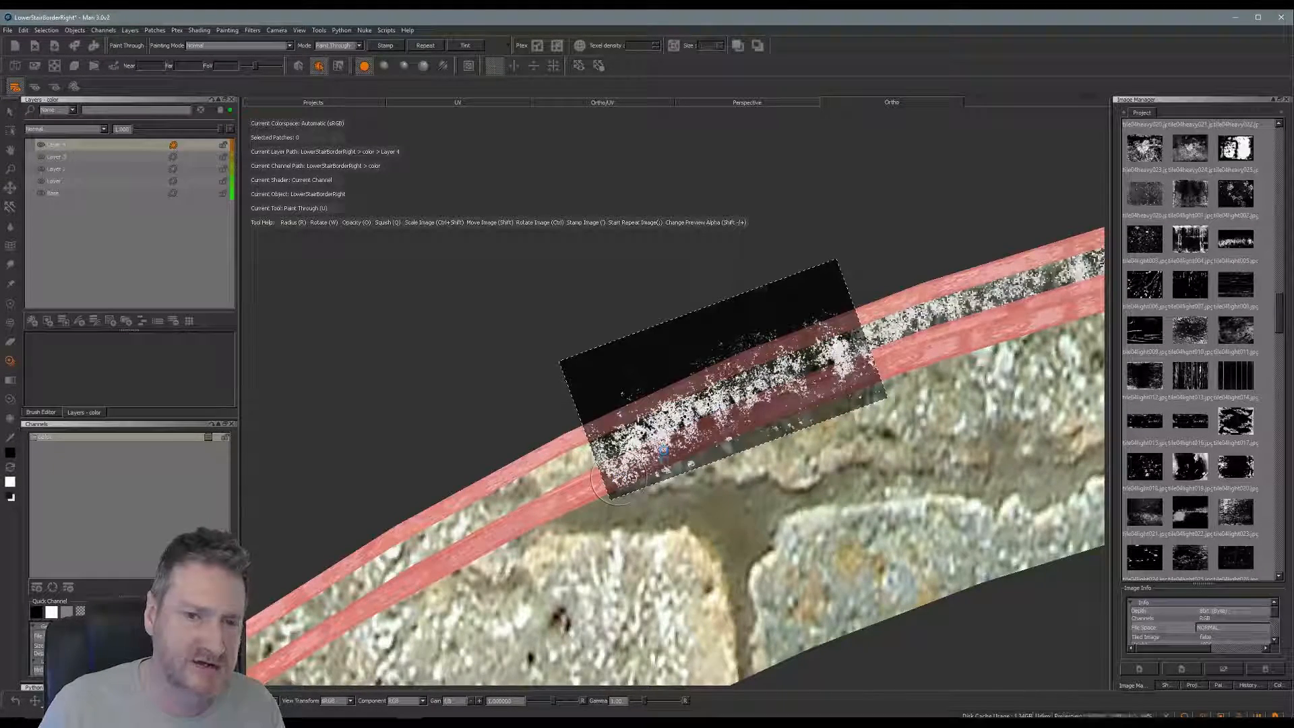
mouse_move(664, 451)
middle_mouse_down("alt")
mouse_move(815, 390)
mouse_move(821, 364)
middle_mouse_up("alt")
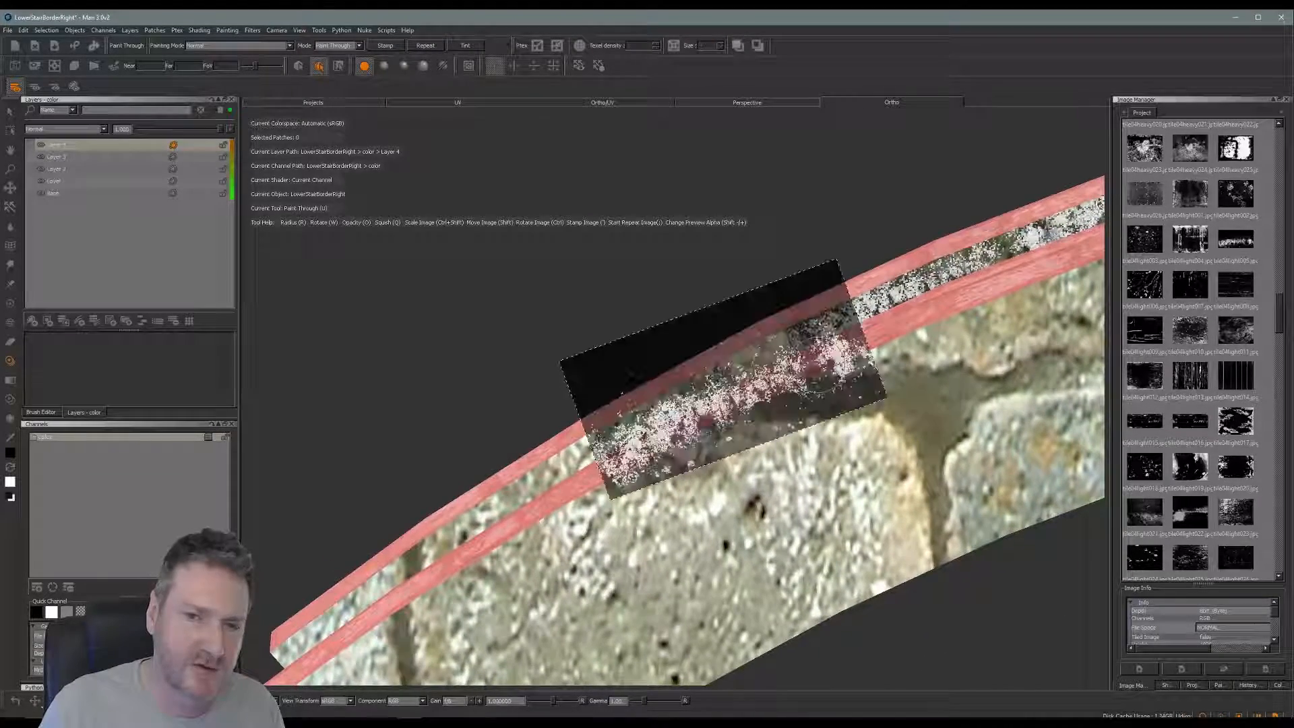
mouse_move(821, 364)
left_mouse_down("ctrl")
mouse_move(818, 391)
mouse_move(791, 384)
mouse_move(785, 357)
left_mouse_up("ctrl")
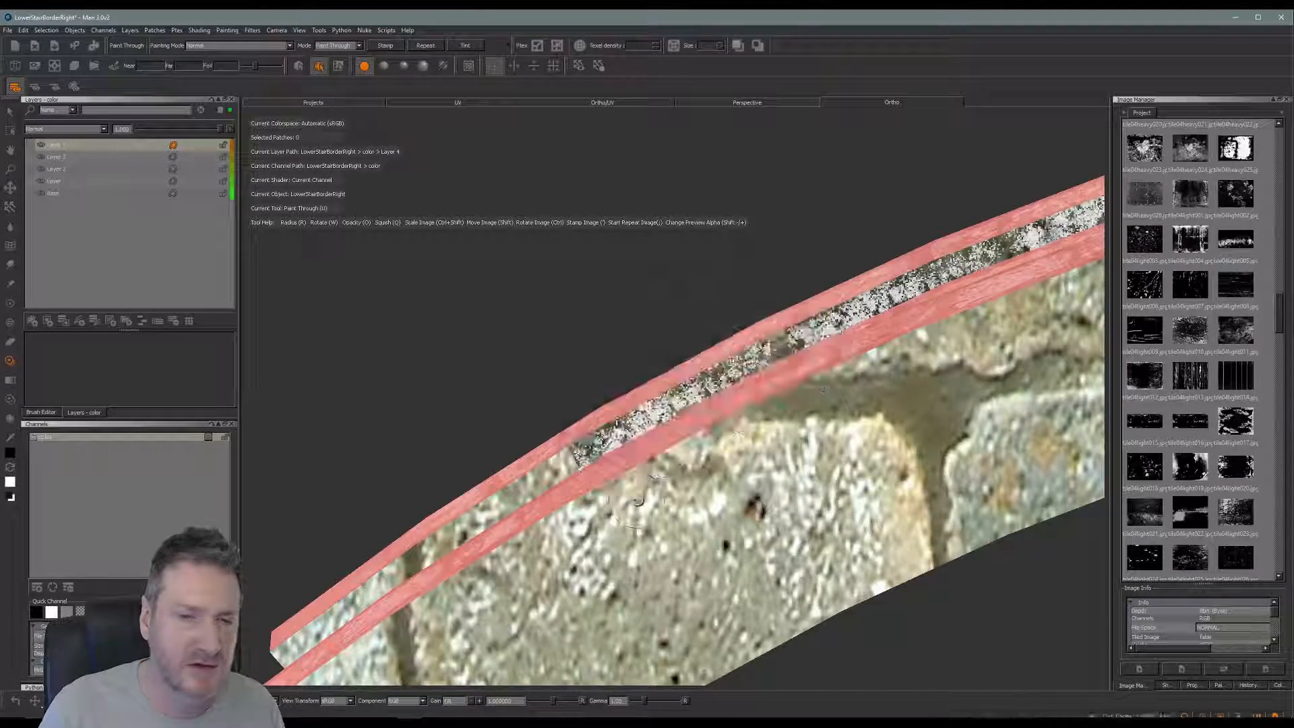
Move the speckle image to the unpainted lower end of the strip, tilt it steeper and paint that final section
mouse_move(539, 533)
middle_mouse_down("alt")
mouse_move(665, 447)
mouse_move(678, 420)
middle_mouse_up("alt")
left_click_drag(673, 433, 606, 436, "shift")
mouse_move(688, 410)
left_mouse_down("ctrl")
mouse_move(720, 357)
mouse_move(597, 438)
left_mouse_up("ctrl")
mouse_move(479, 484)
left_mouse_down()
mouse_move(480, 499)
mouse_move(532, 484)
left_mouse_up()
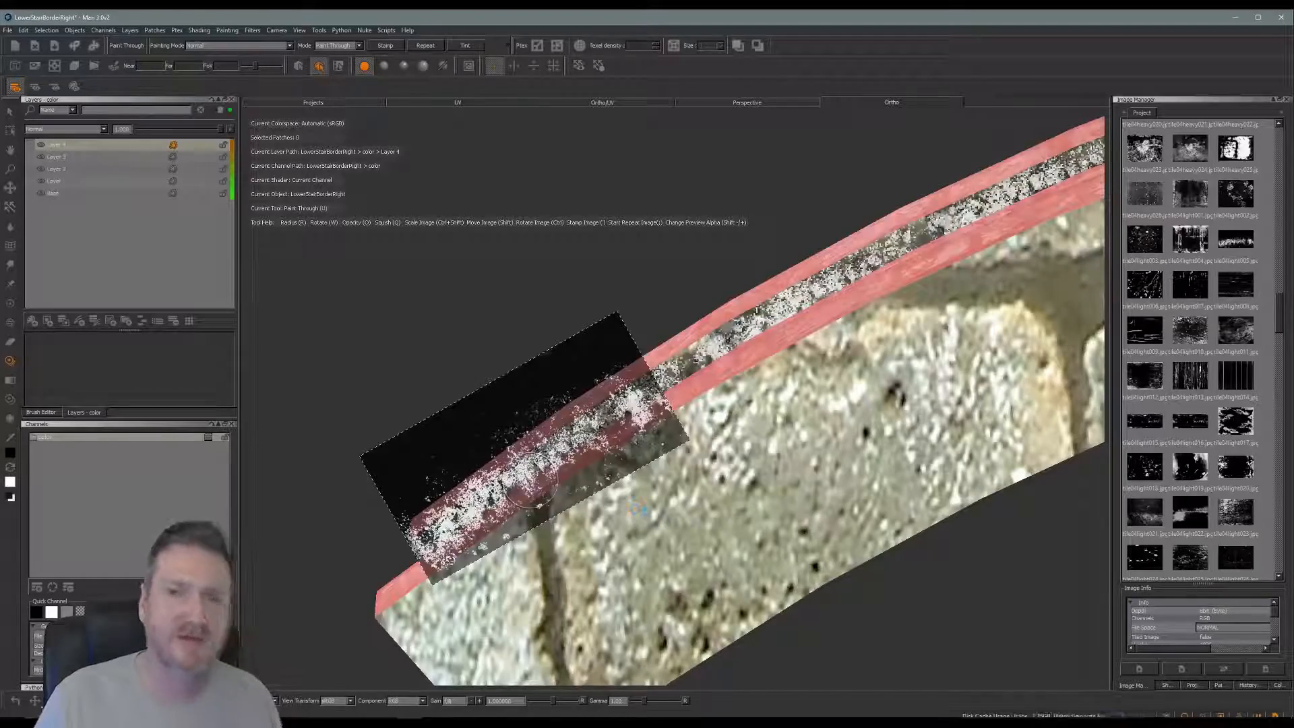
left_click(533, 487)
On the model's opposite side, align the speckle image with the cut end of the narrow strip between the red edges and paint it
left_click_drag(713, 528, 1011, 571, "alt")
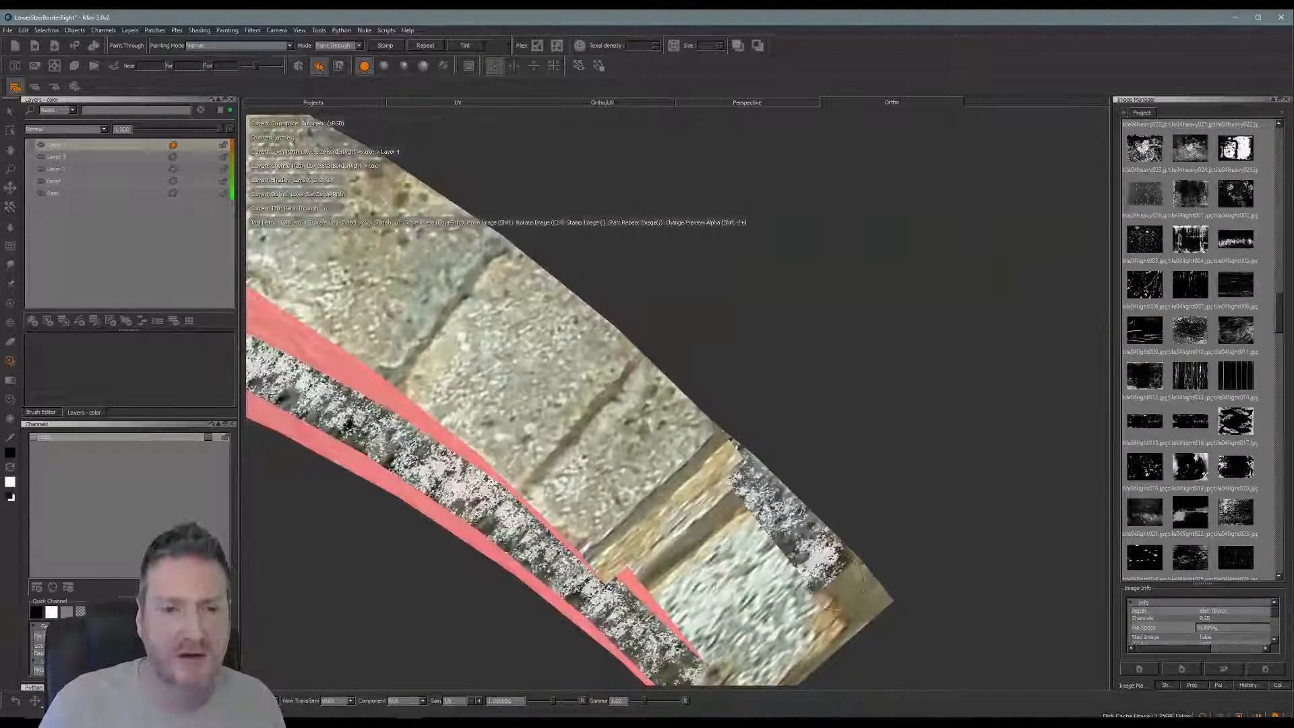
left_click_drag(620, 572, 604, 342, "alt")
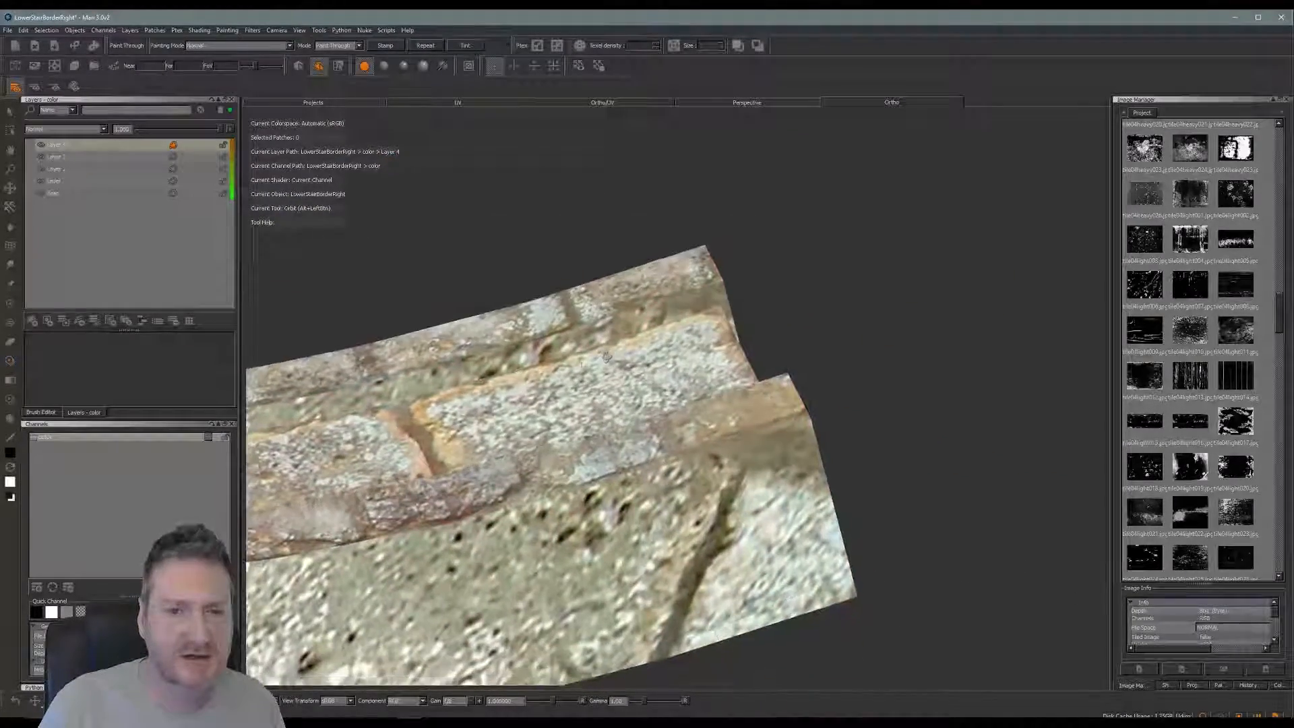
middle_click_drag(604, 363, 799, 368, "alt")
mouse_move(674, 472)
left_mouse_down("alt")
mouse_move(633, 394)
mouse_move(731, 423)
left_mouse_up("alt")
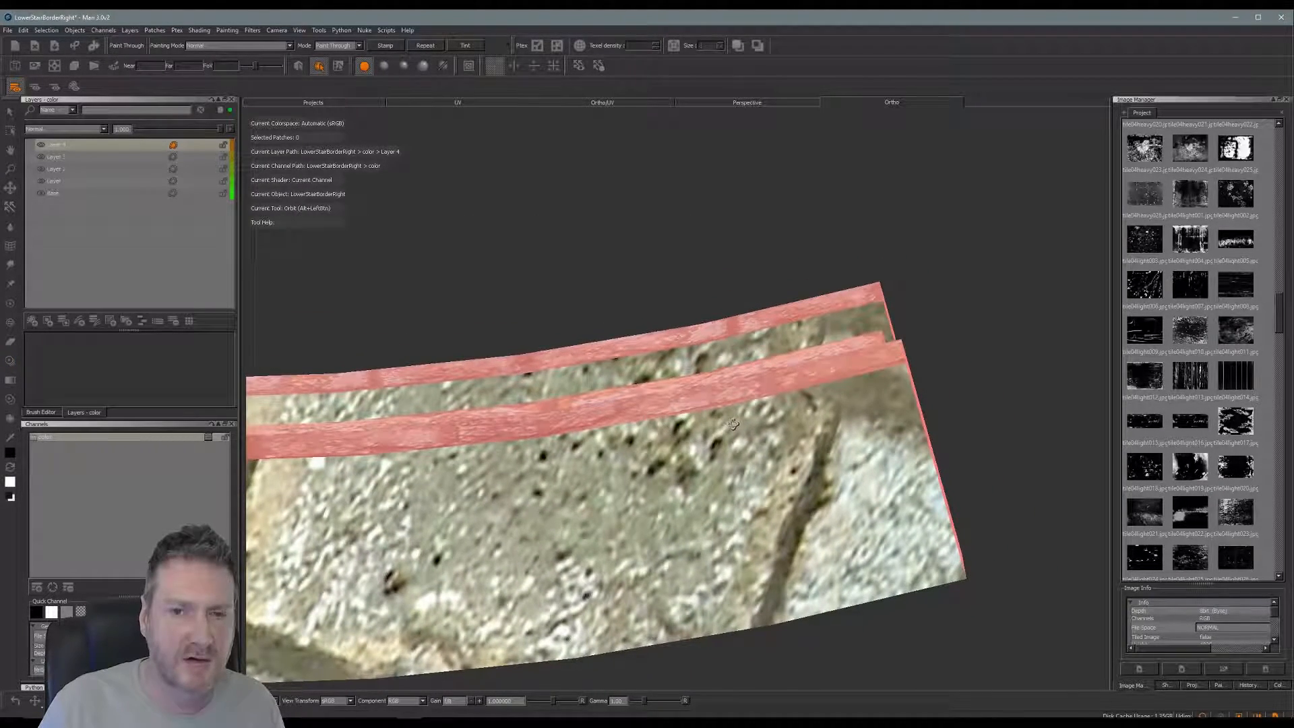
key("u")
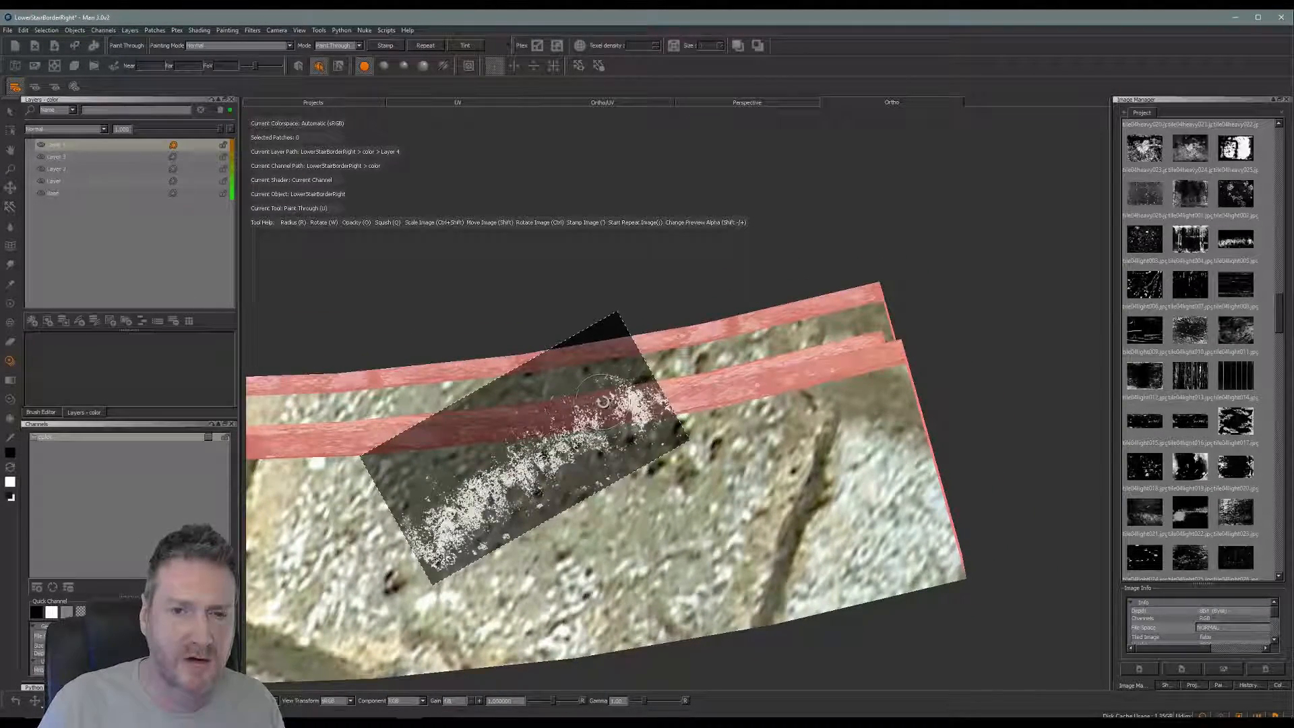
mouse_move(604, 402)
left_mouse_down("ctrl")
mouse_move(610, 477)
mouse_move(597, 393)
mouse_move(613, 429)
left_mouse_up("ctrl")
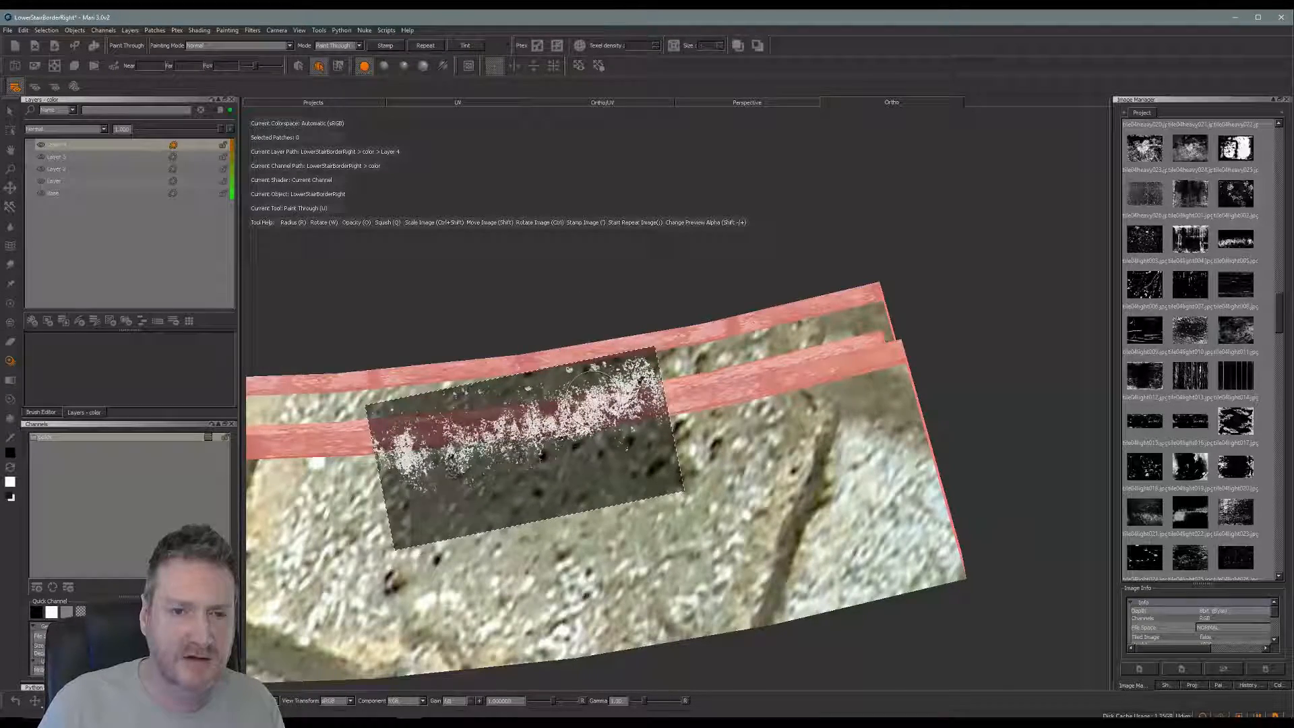
left_click_drag(512, 465, 756, 397, "shift")
mouse_move(850, 348)
left_mouse_down("ctrl")
mouse_move(855, 377)
mouse_move(851, 363)
mouse_move(821, 366)
left_mouse_up("ctrl")
left_click_drag(853, 325, 848, 326)
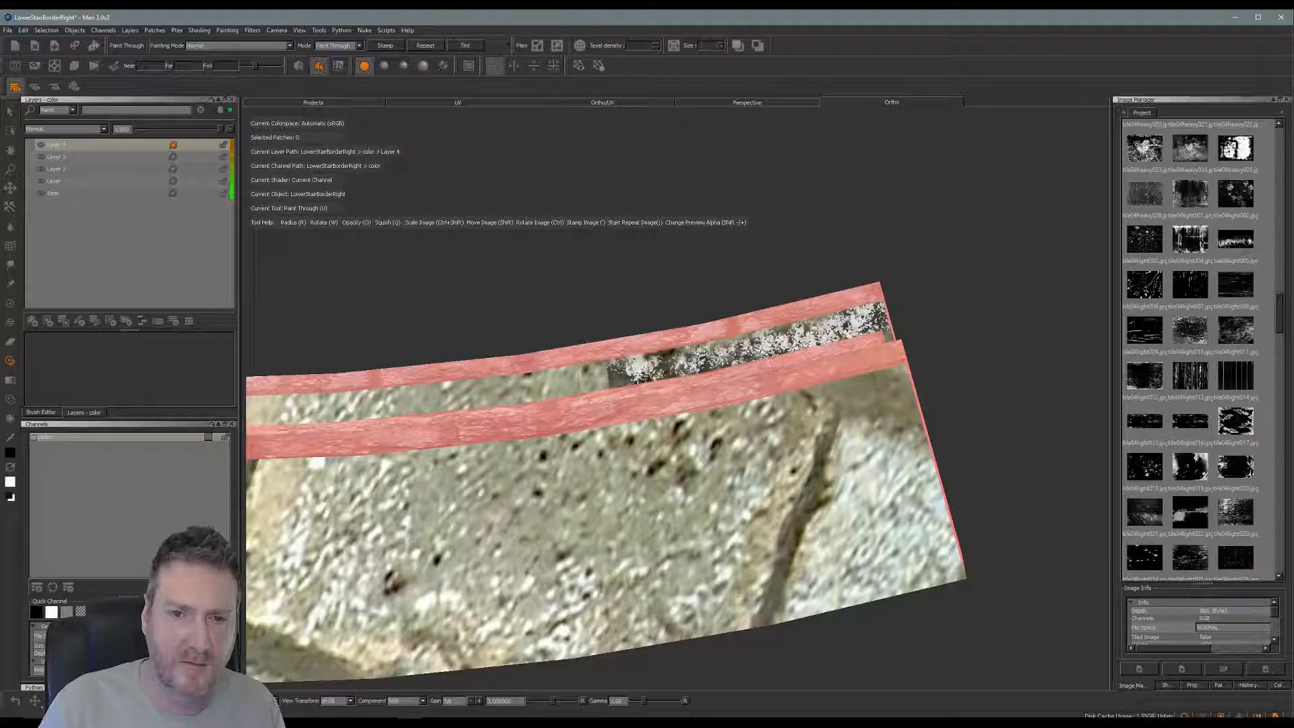
left_click_drag(829, 345, 842, 341)
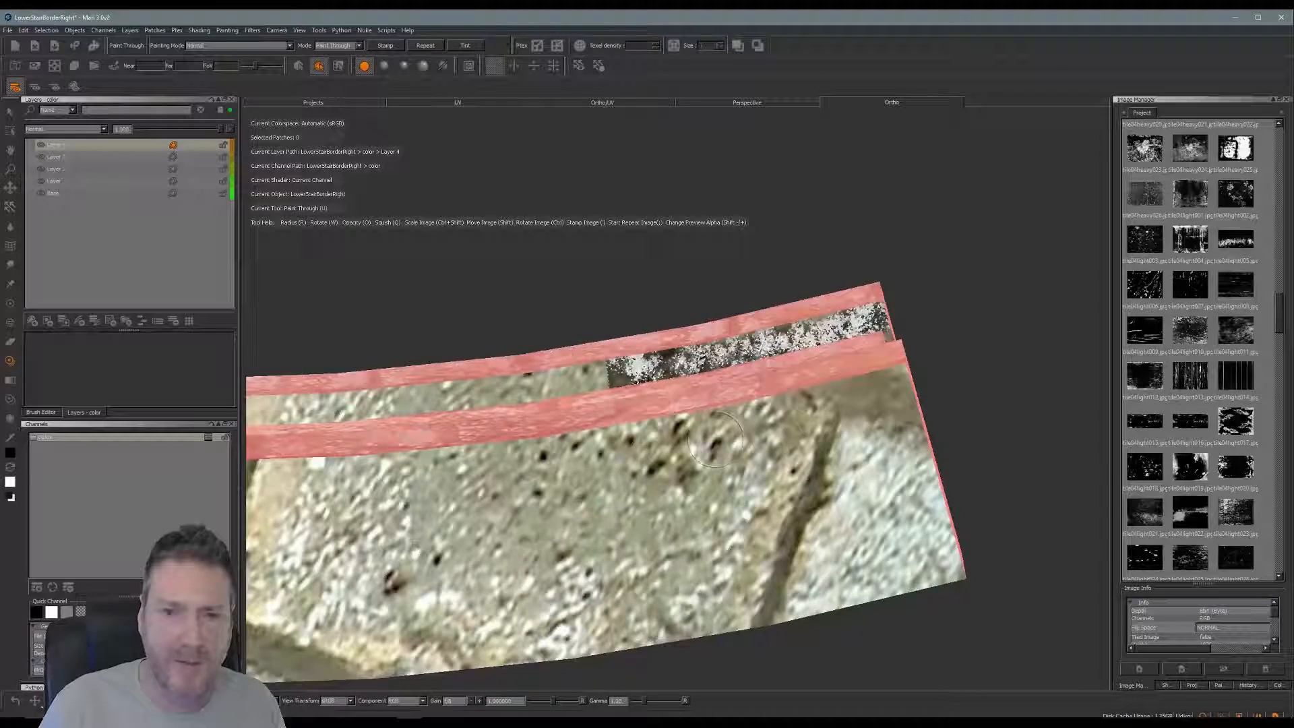
Level the speckle image along the flatter part of the opposite side's strip and paint two sections onward from the painted end
middle_click_drag(758, 407, 937, 369, "alt")
left_click_drag(760, 401, 682, 414, "shift")
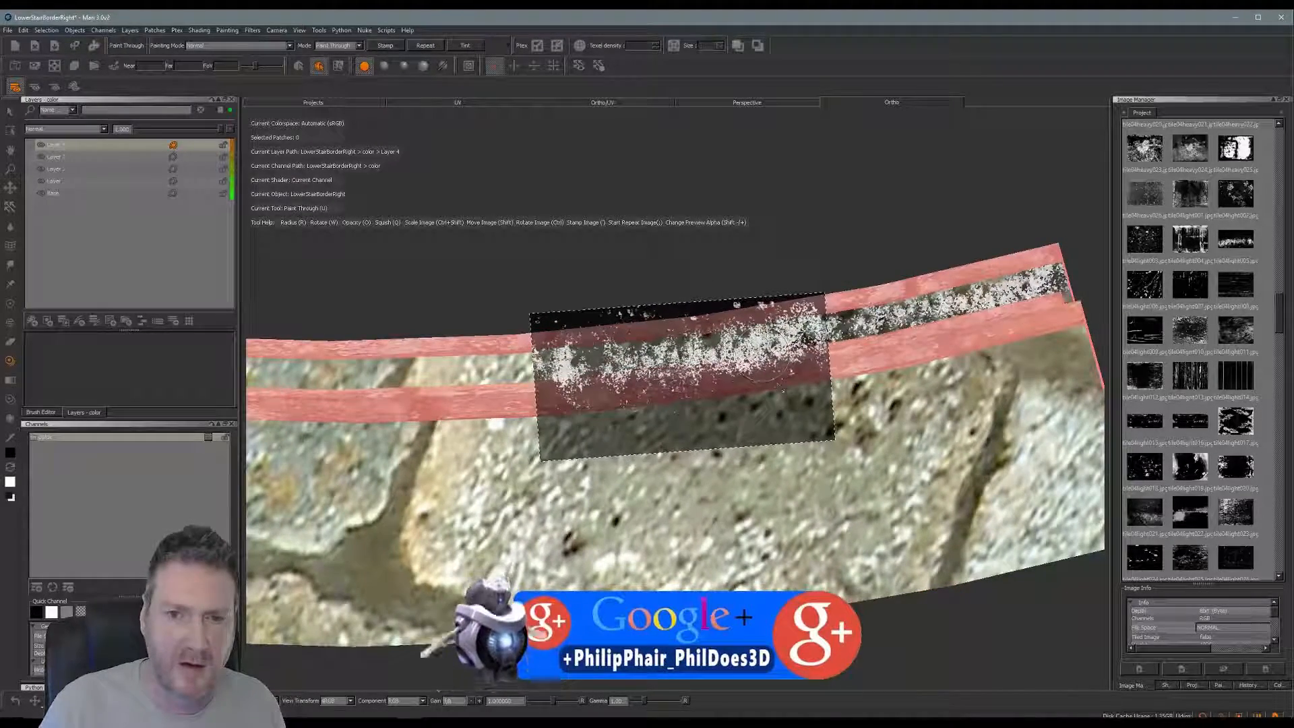
left_click_drag(794, 339, 594, 377)
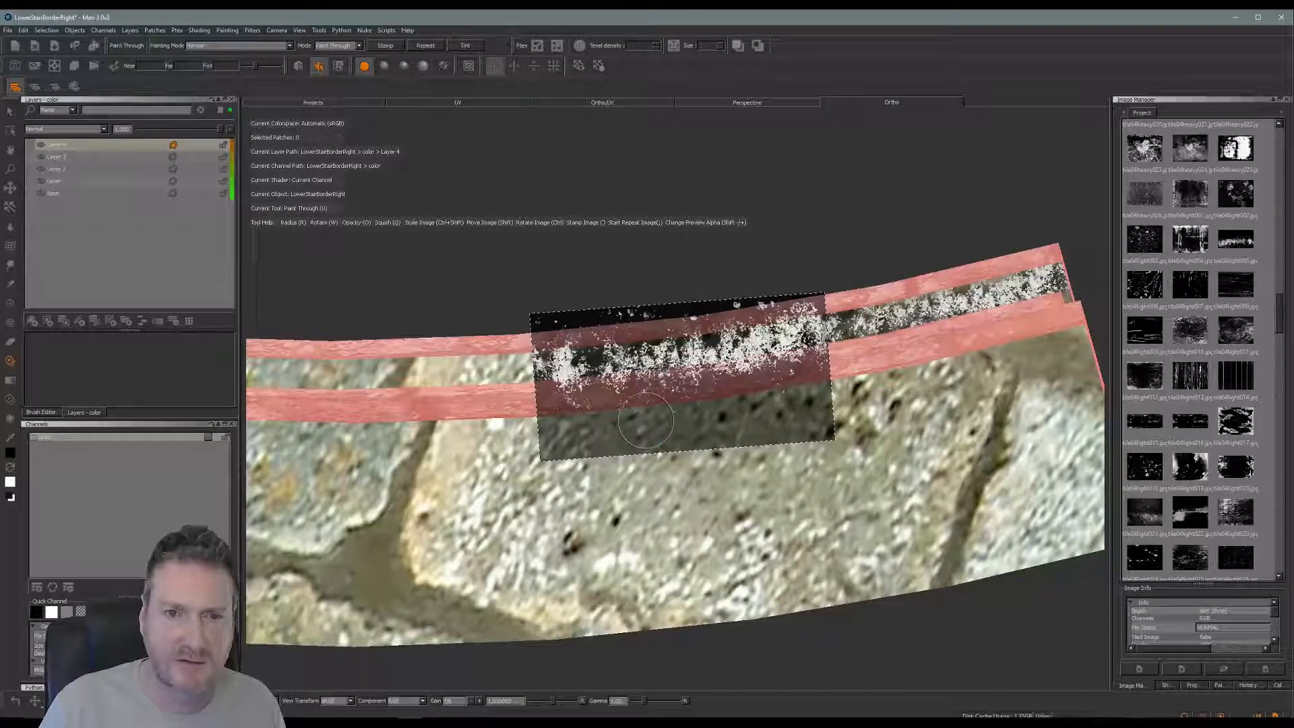
middle_click_drag(646, 420, 860, 395, "alt")
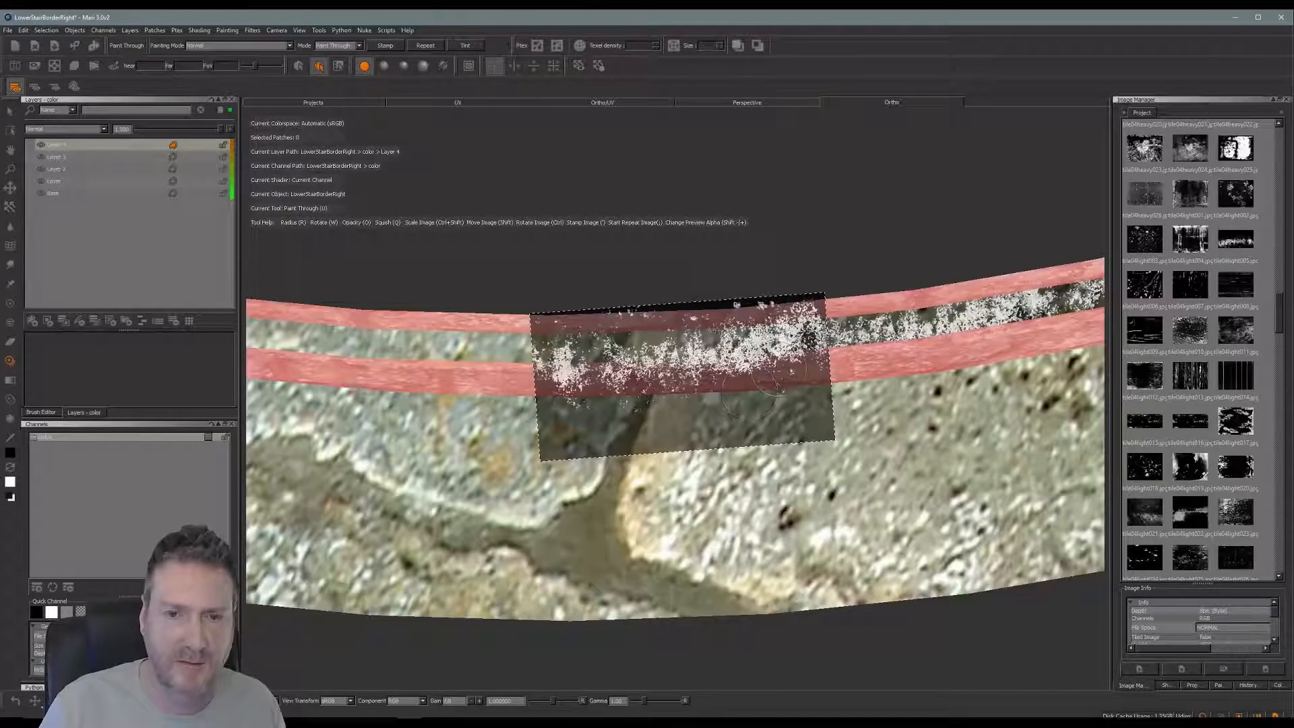
mouse_move(749, 394)
left_mouse_down("ctrl")
mouse_move(755, 404)
mouse_move(723, 390)
mouse_move(741, 413)
left_mouse_up("ctrl")
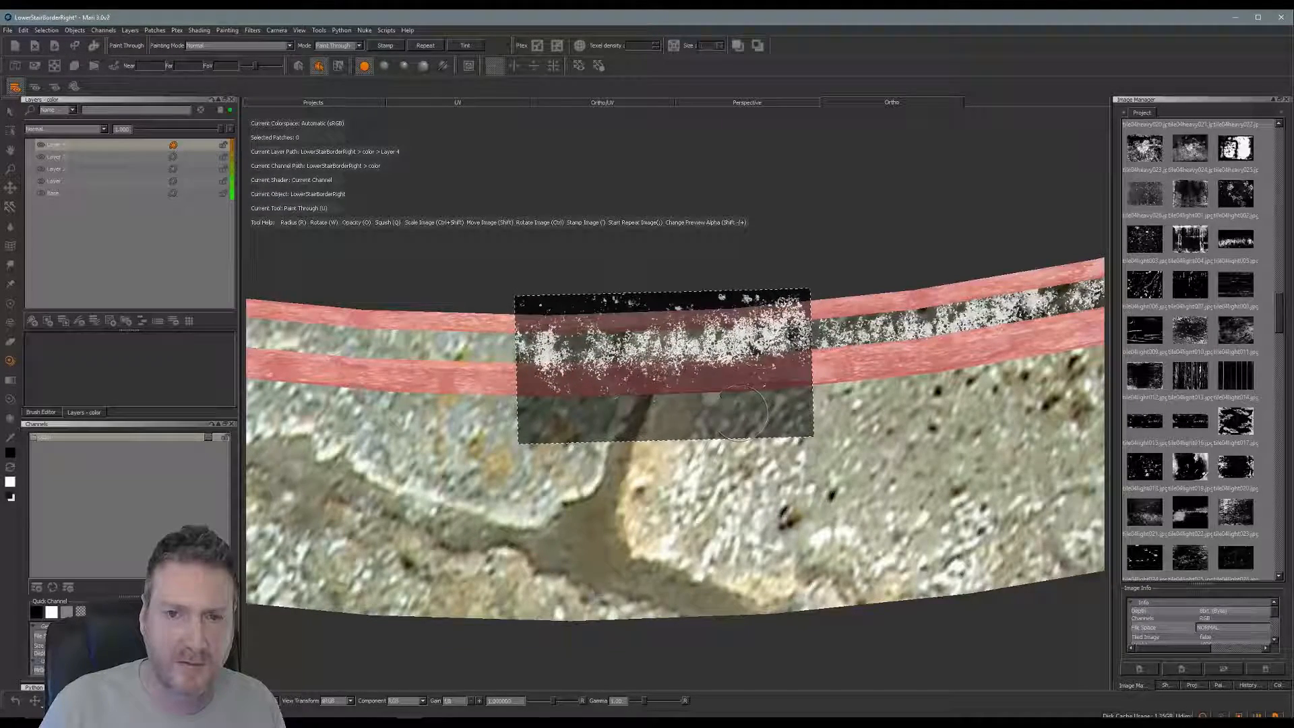
left_click_drag(795, 333, 742, 340)
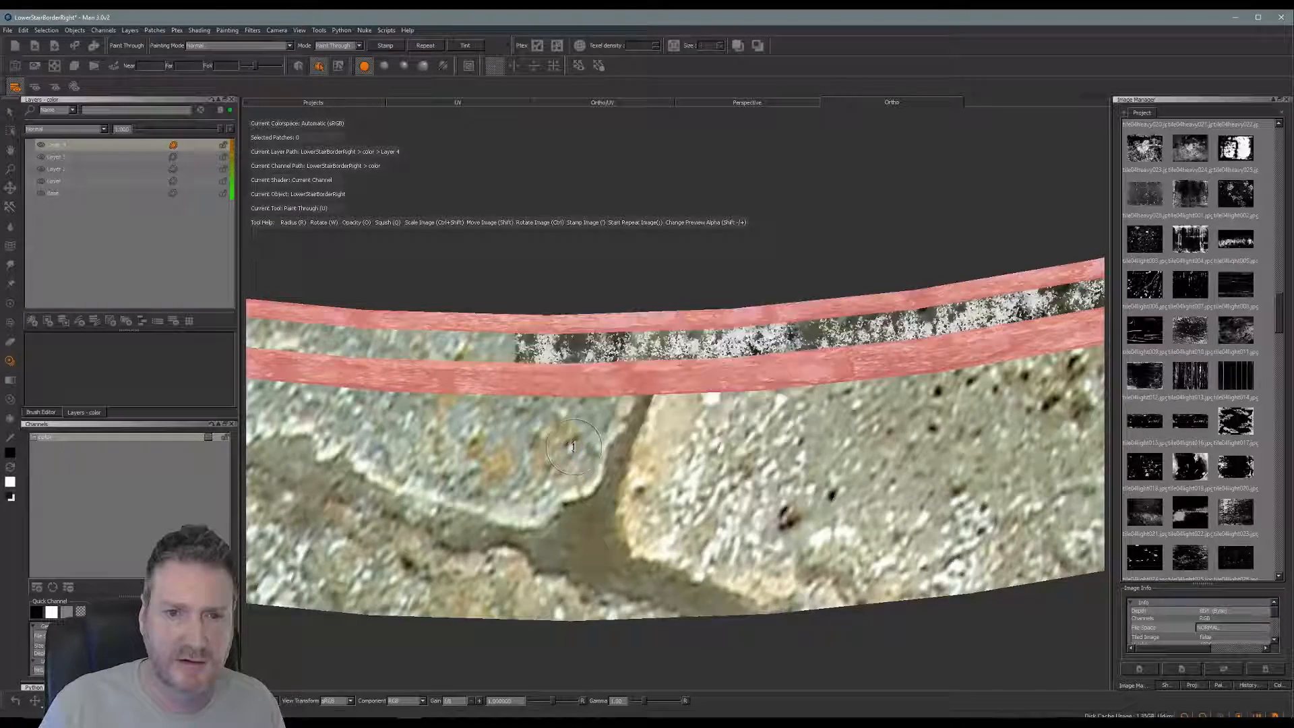
Tilt the speckle image to follow the curve as it turns upward and paint two more sections of the strip
middle_click_drag(559, 386, 869, 475, "alt")
mouse_move(807, 466)
left_mouse_down("ctrl")
mouse_move(793, 484)
mouse_move(818, 517)
left_mouse_up("ctrl")
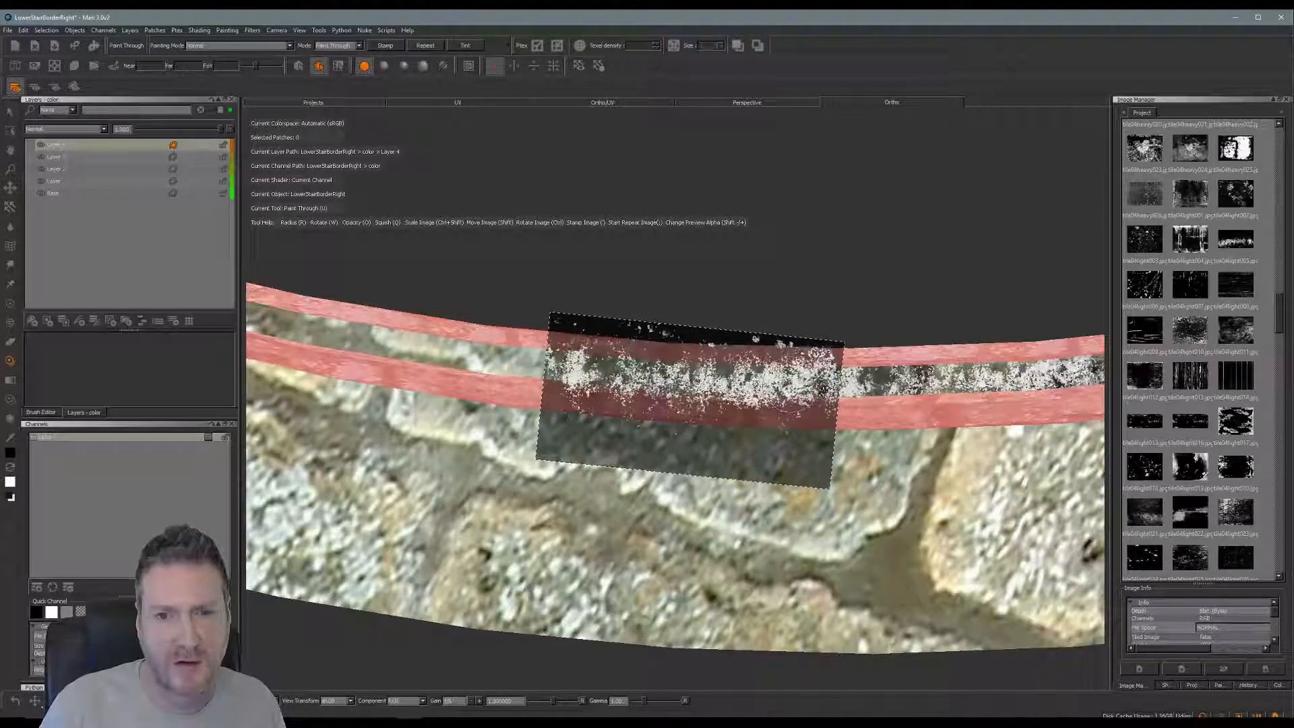
left_click_drag(787, 383, 678, 398)
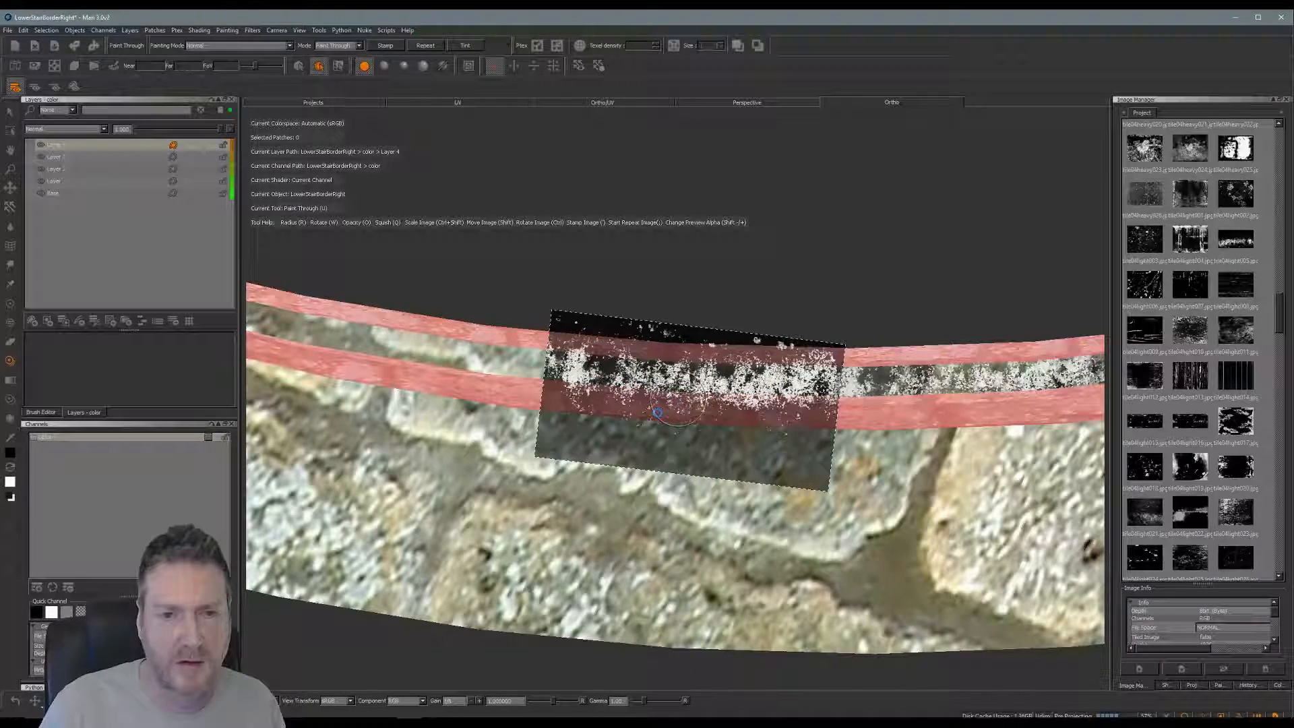
middle_click_drag(628, 428, 870, 476, "alt")
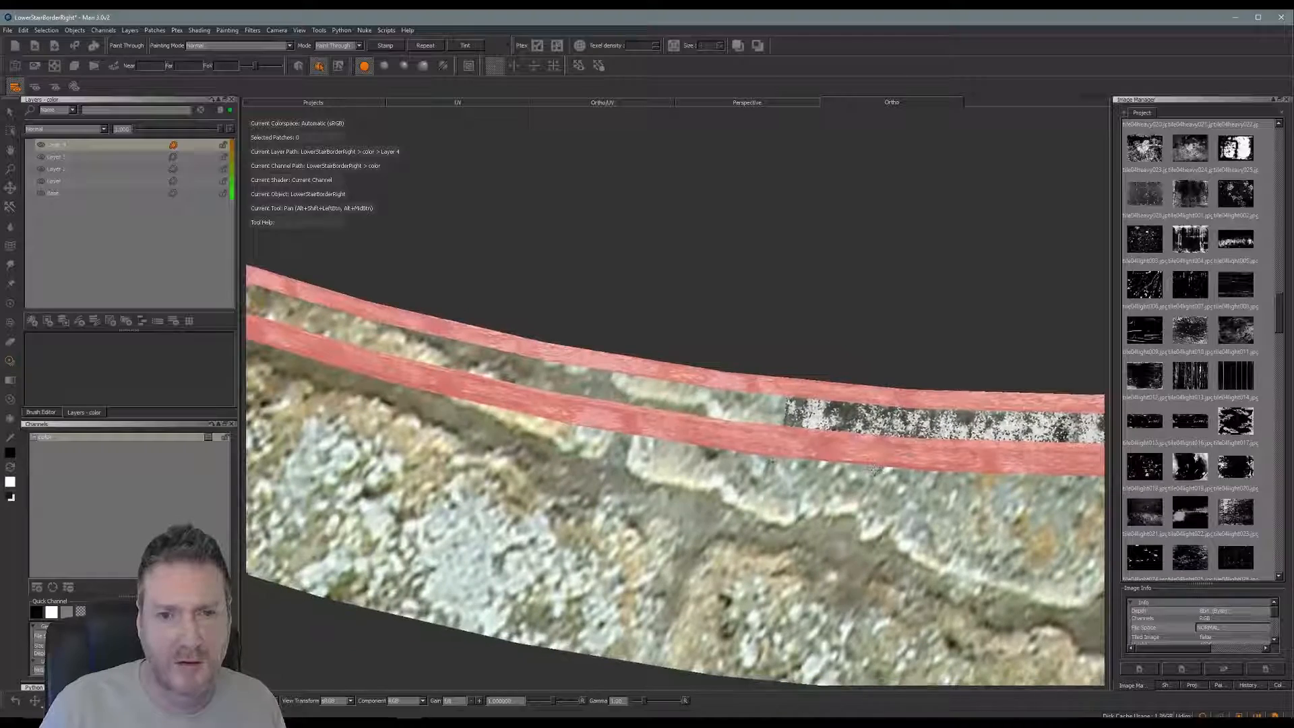
left_click_drag(777, 370, 775, 375, "ctrl")
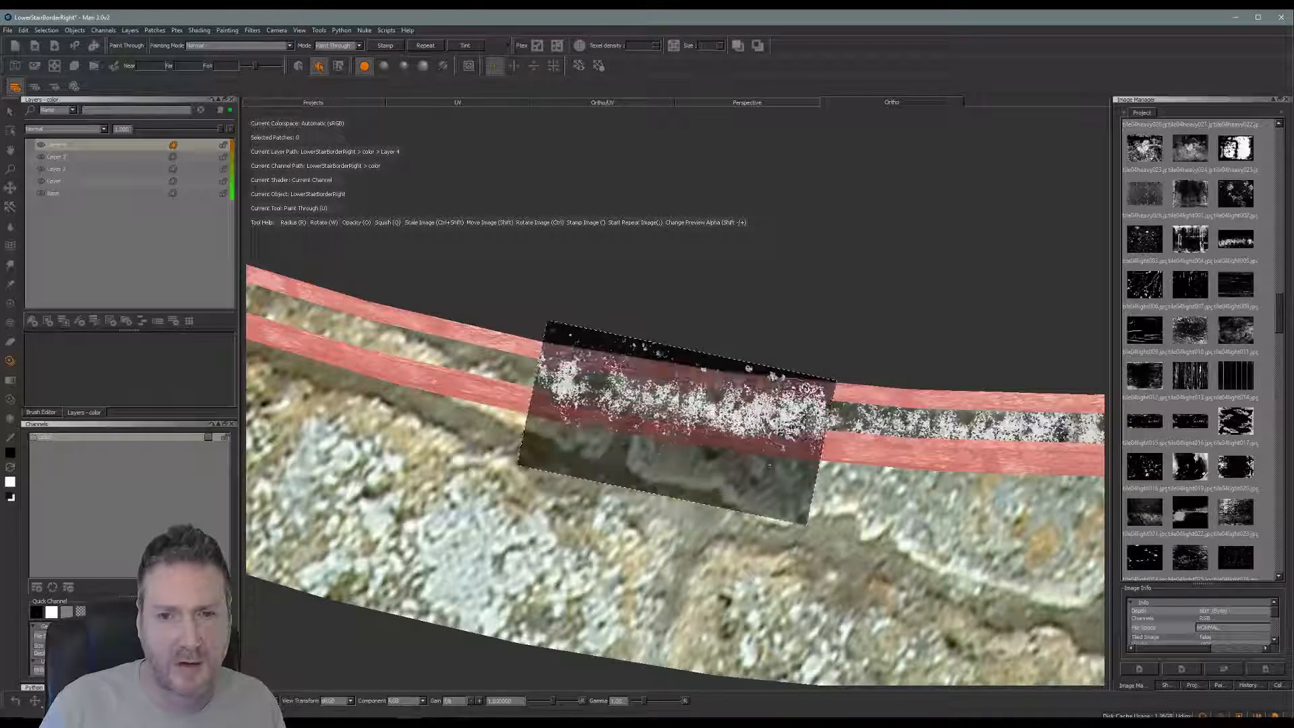
left_click_drag(770, 466, 769, 461, "shift")
left_click_drag(788, 409, 758, 405)
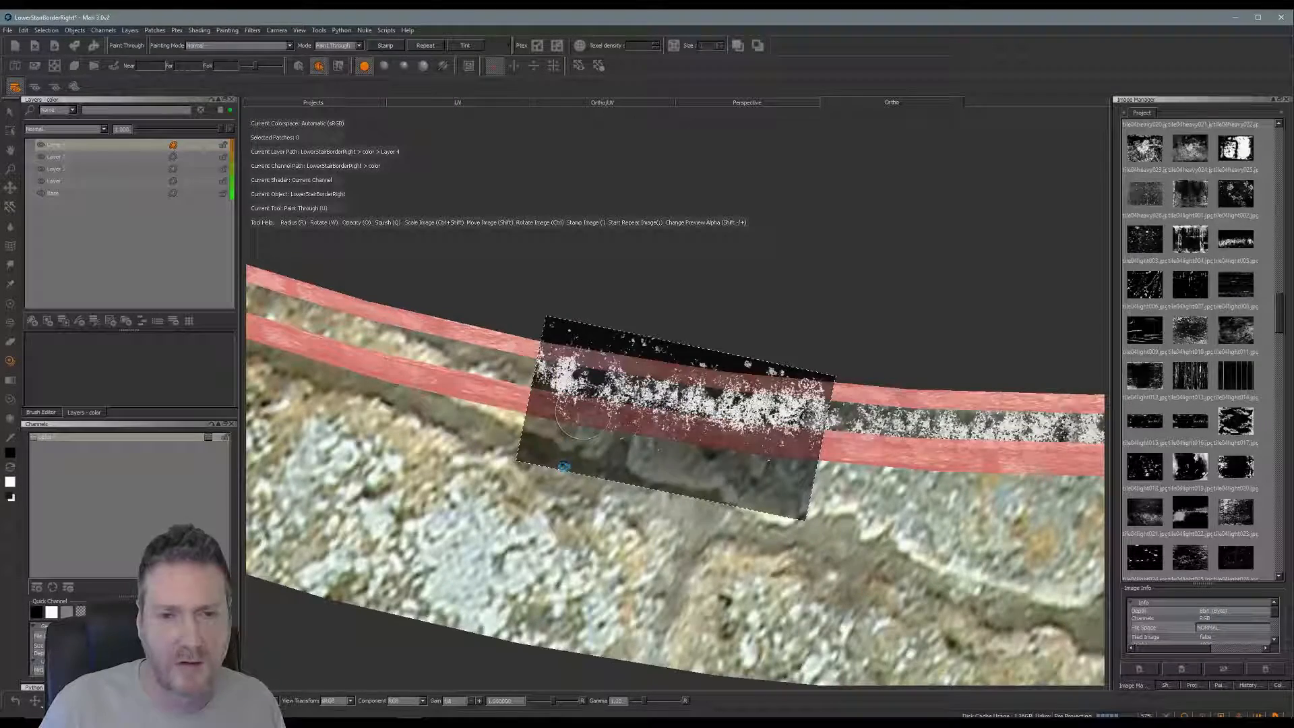
Offset the speckle image onto the strip's rising stretch, overlap the painted ends and paint the following two sections
left_click_drag(588, 471, 624, 531, "alt")
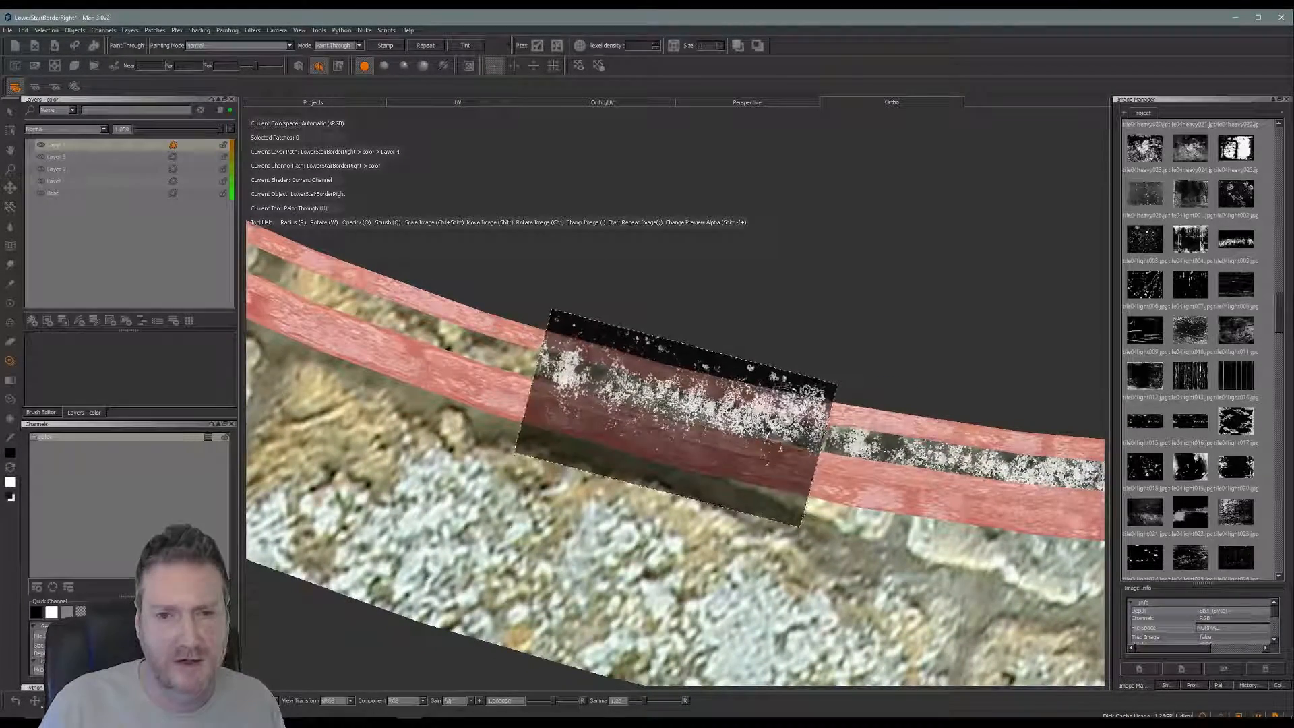
left_click_drag(785, 413, 797, 421, "shift")
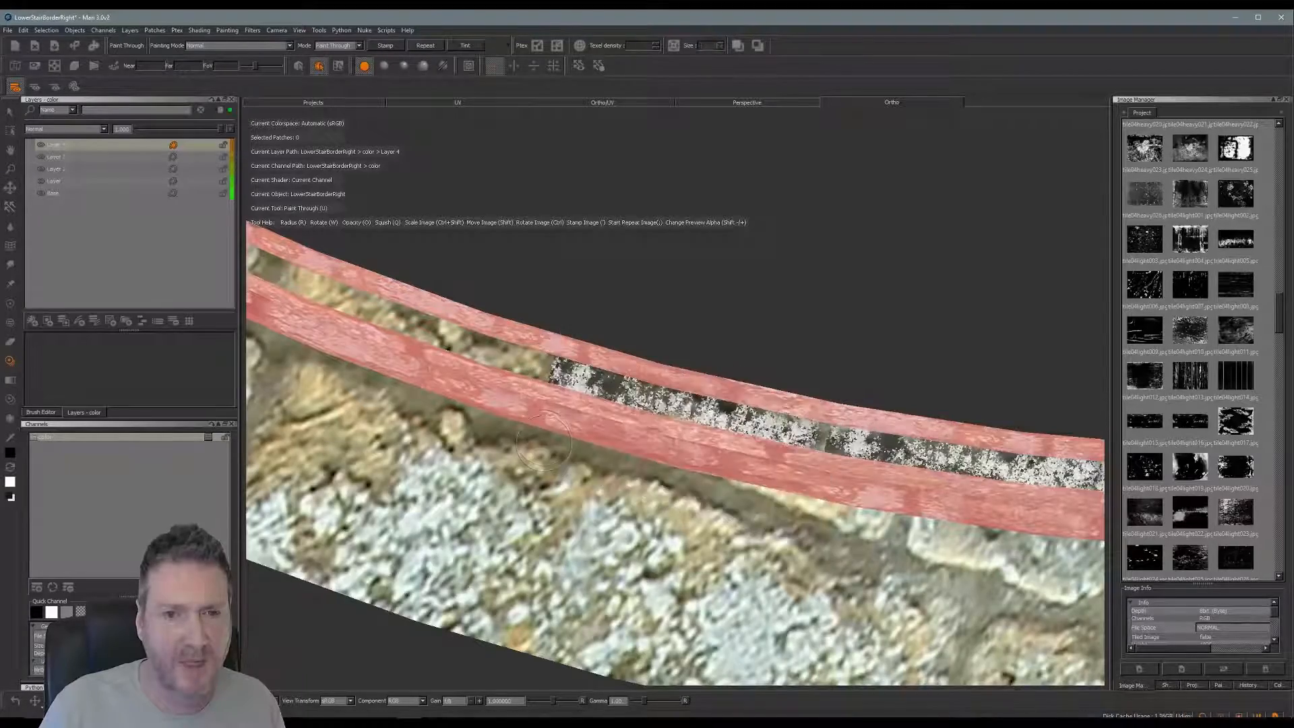
mouse_move(558, 442)
middle_mouse_down("alt")
mouse_move(813, 527)
mouse_move(831, 557)
middle_mouse_up("alt")
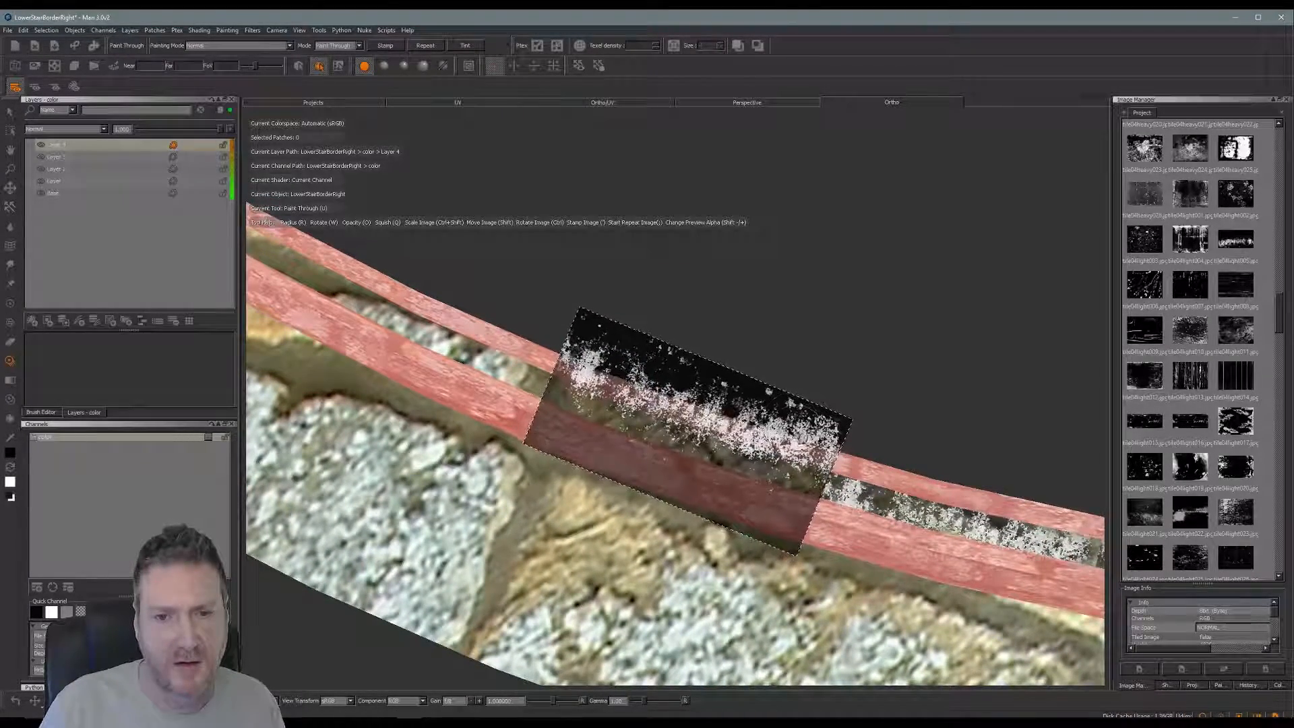
left_click_drag(793, 409, 796, 433, "shift")
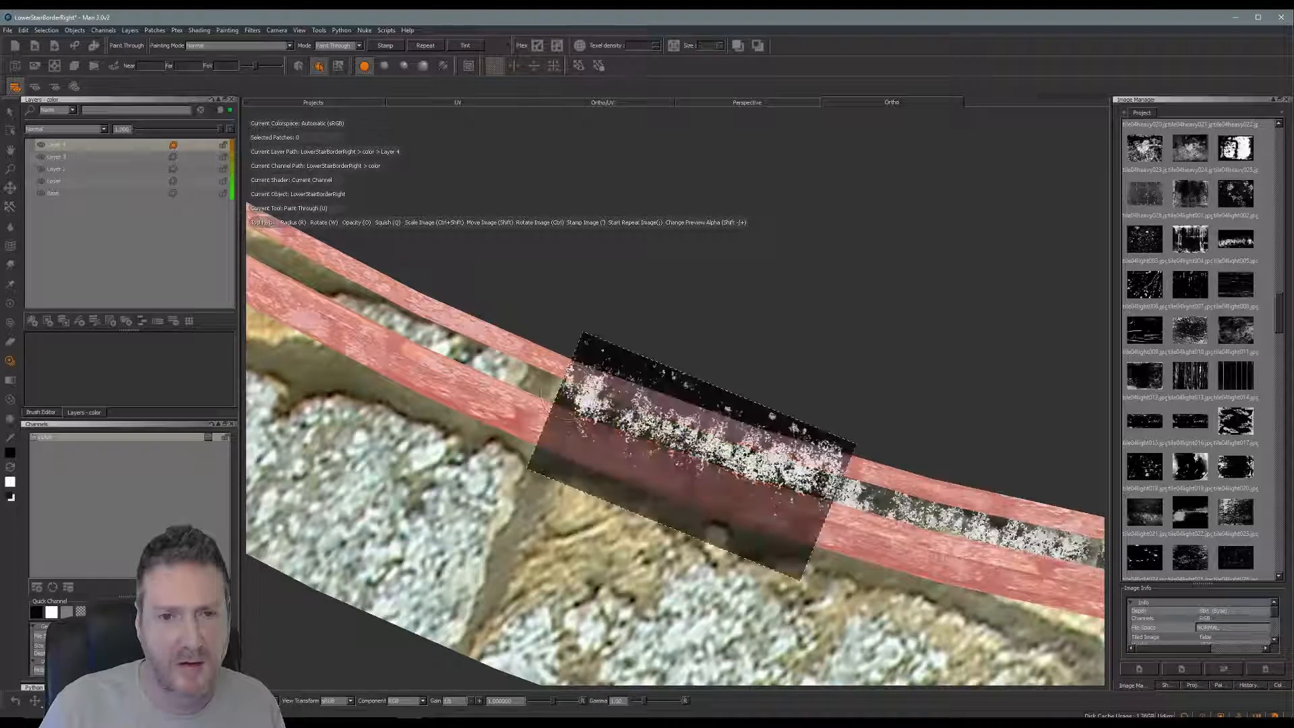
key("b")
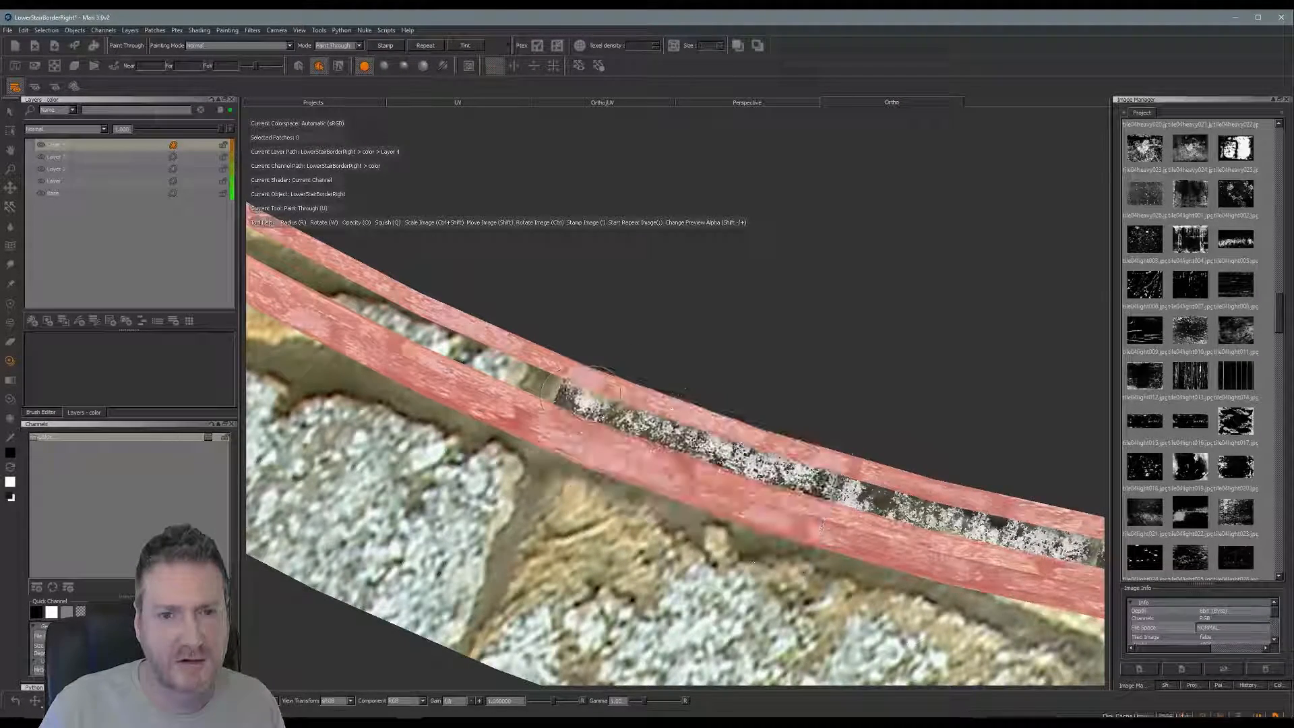
Shift the speckle image against the latest painted section and extend the speckles one more length up the strip
middle_click_drag(552, 391, 784, 491, "alt")
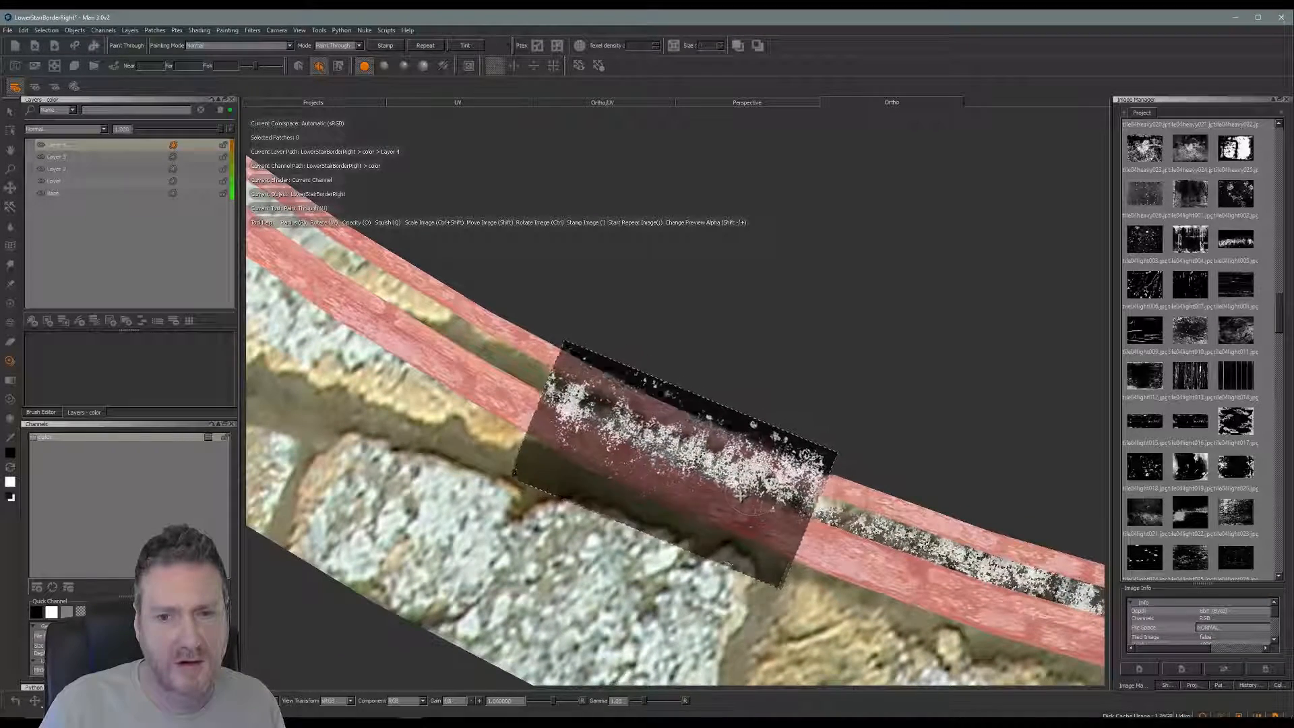
left_click_drag(711, 499, 732, 493, "shift")
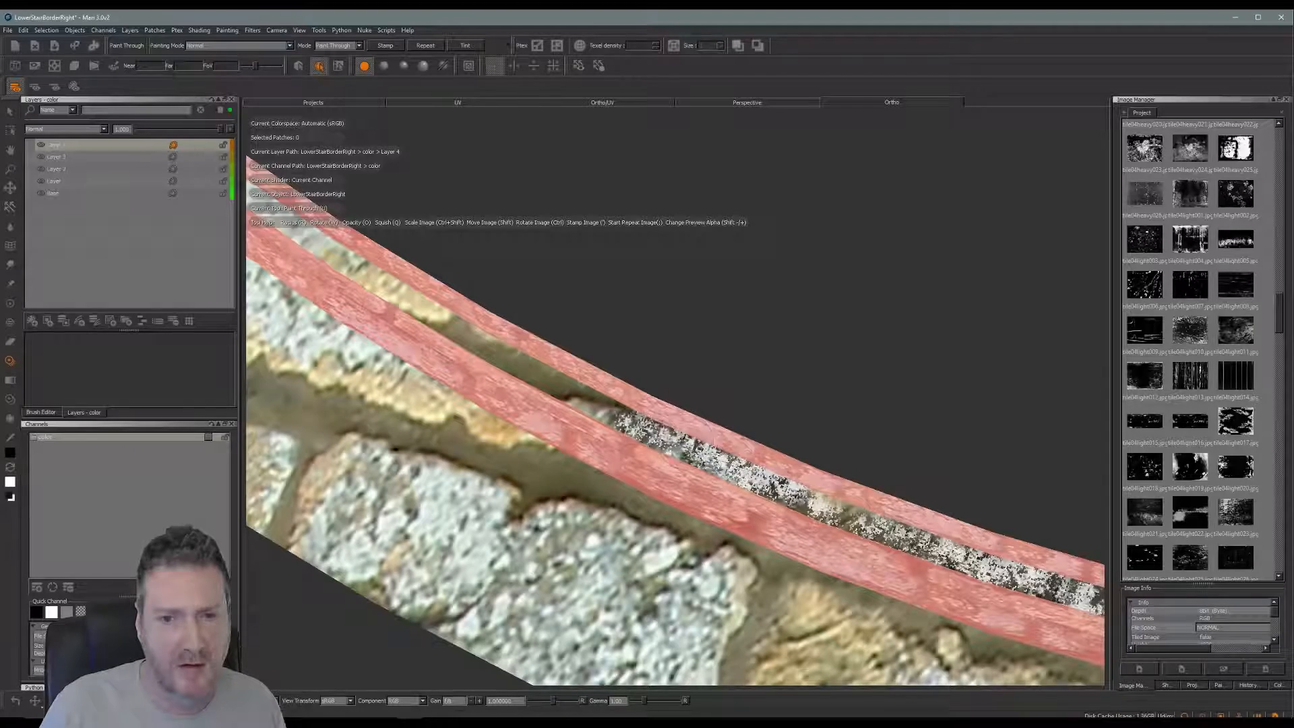
left_click_drag(534, 385, 581, 423)
key("b")
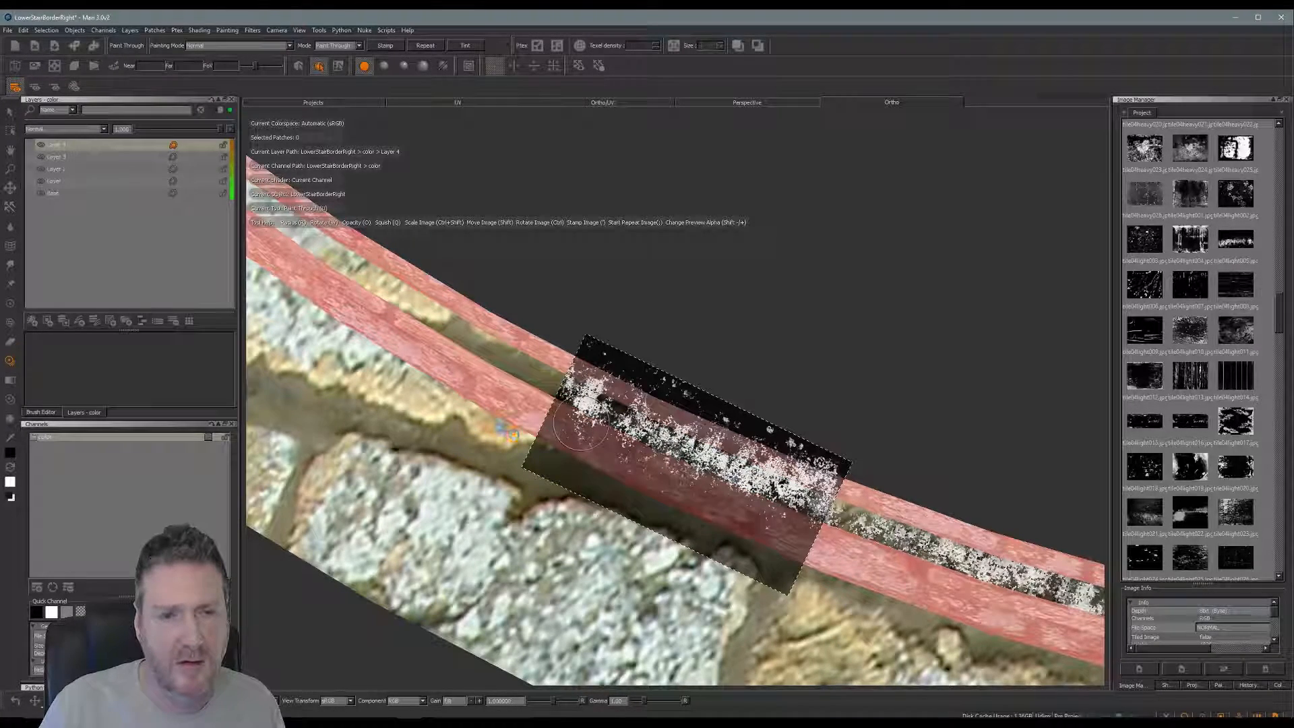
Tilt the speckle image to match the steeper slope beside the painted end and paint the next section of the strip
left_click_drag(501, 428, 663, 502, "alt")
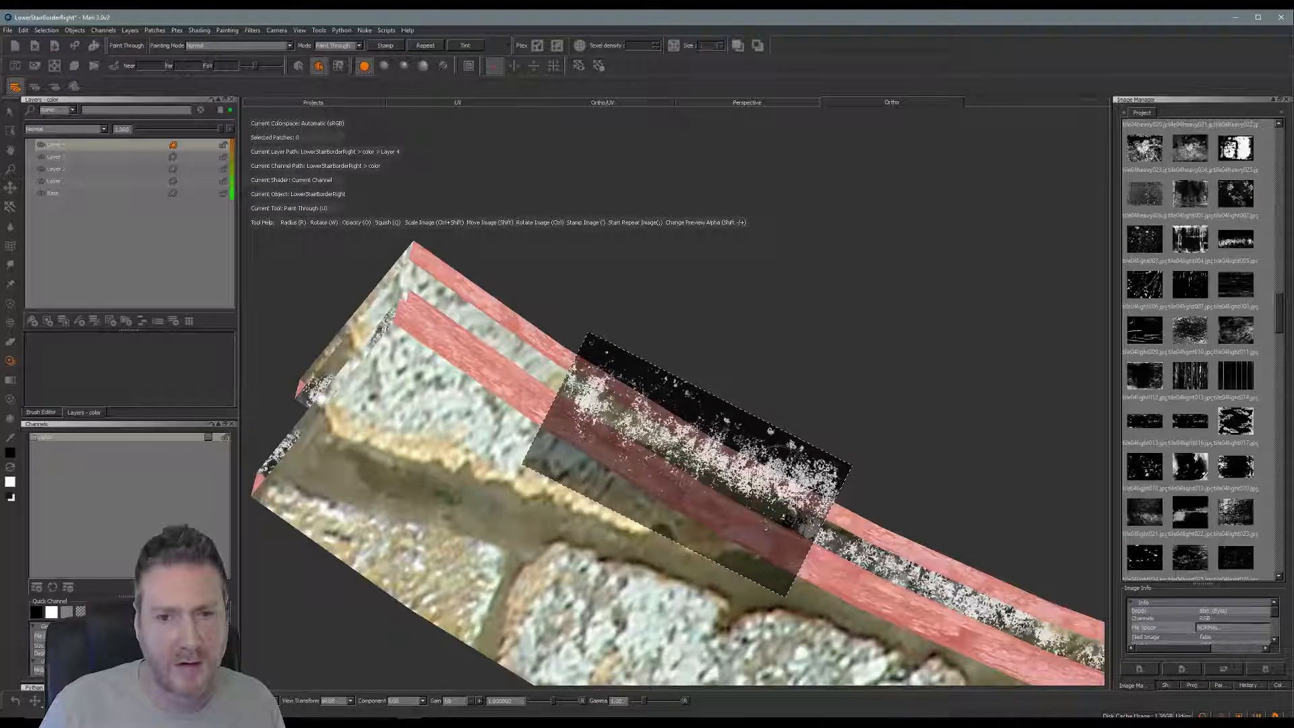
left_click_drag(782, 459, 780, 482, "shift")
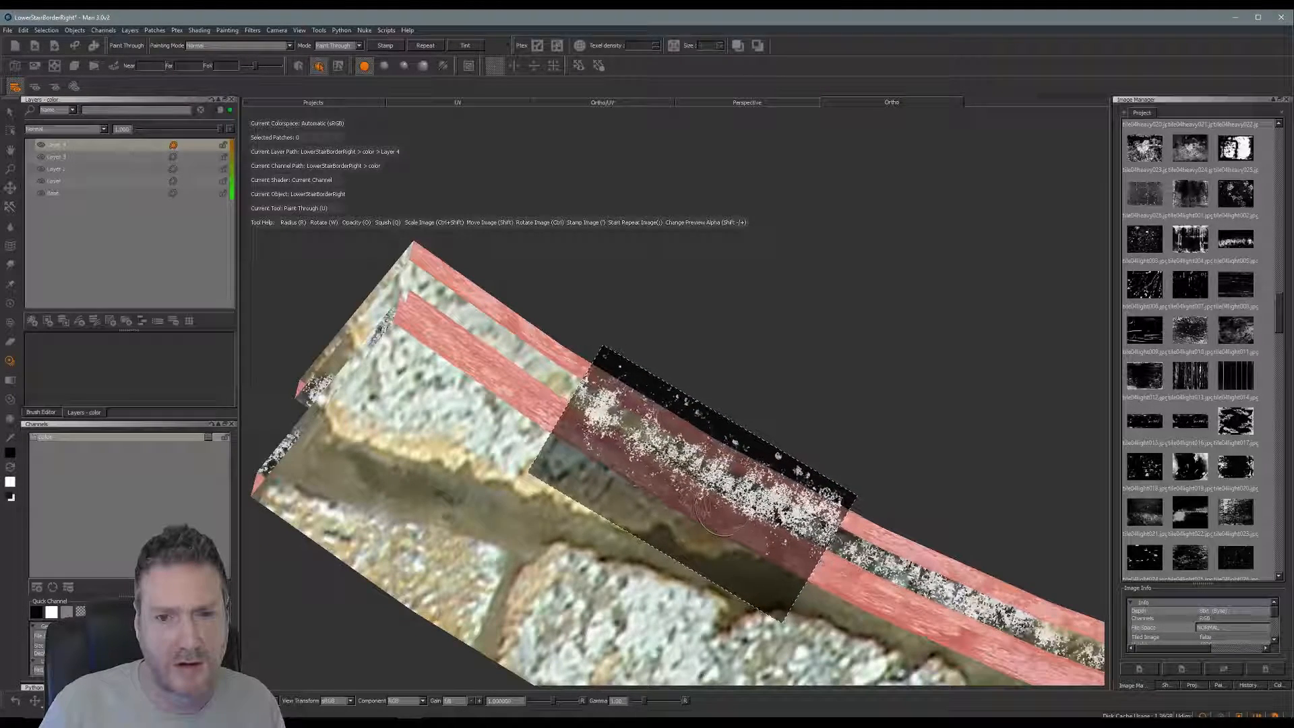
left_click(780, 526)
left_click_drag(650, 437, 610, 414)
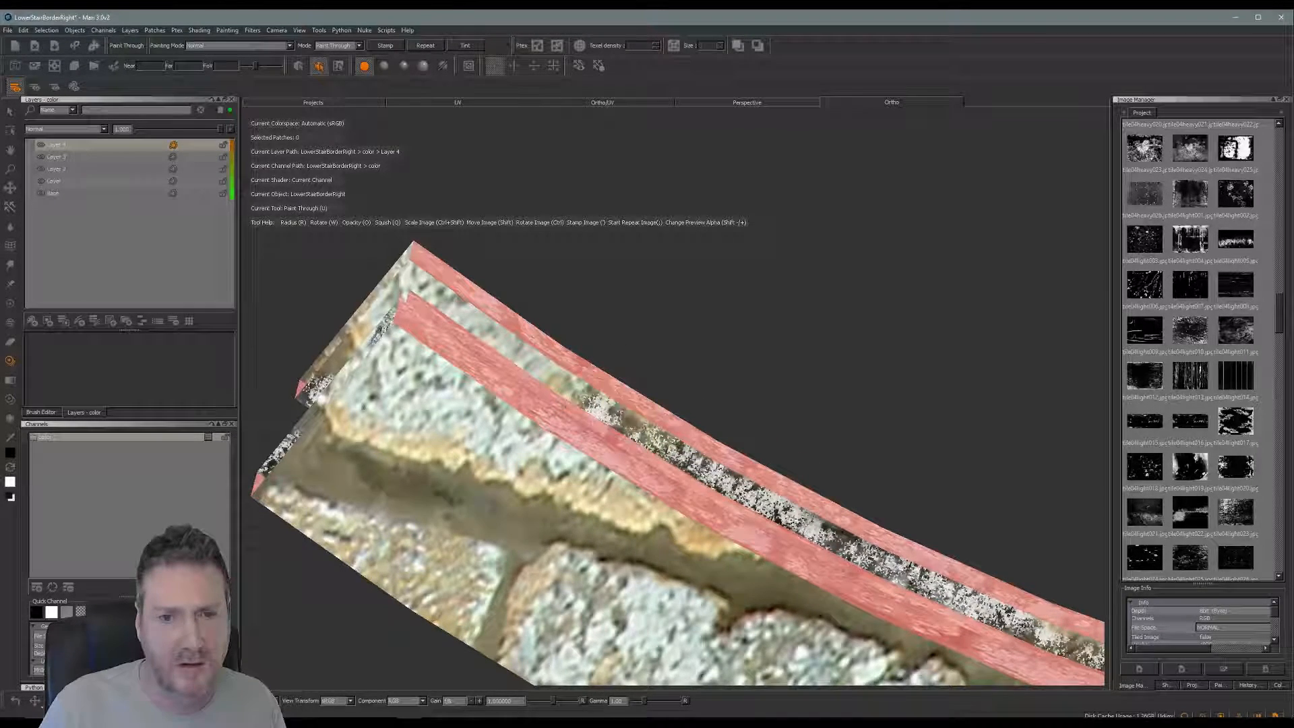
Shift the speckle image up to the strip's outer end and paint the last unpainted section
left_click_drag(739, 526, 548, 405, "shift")
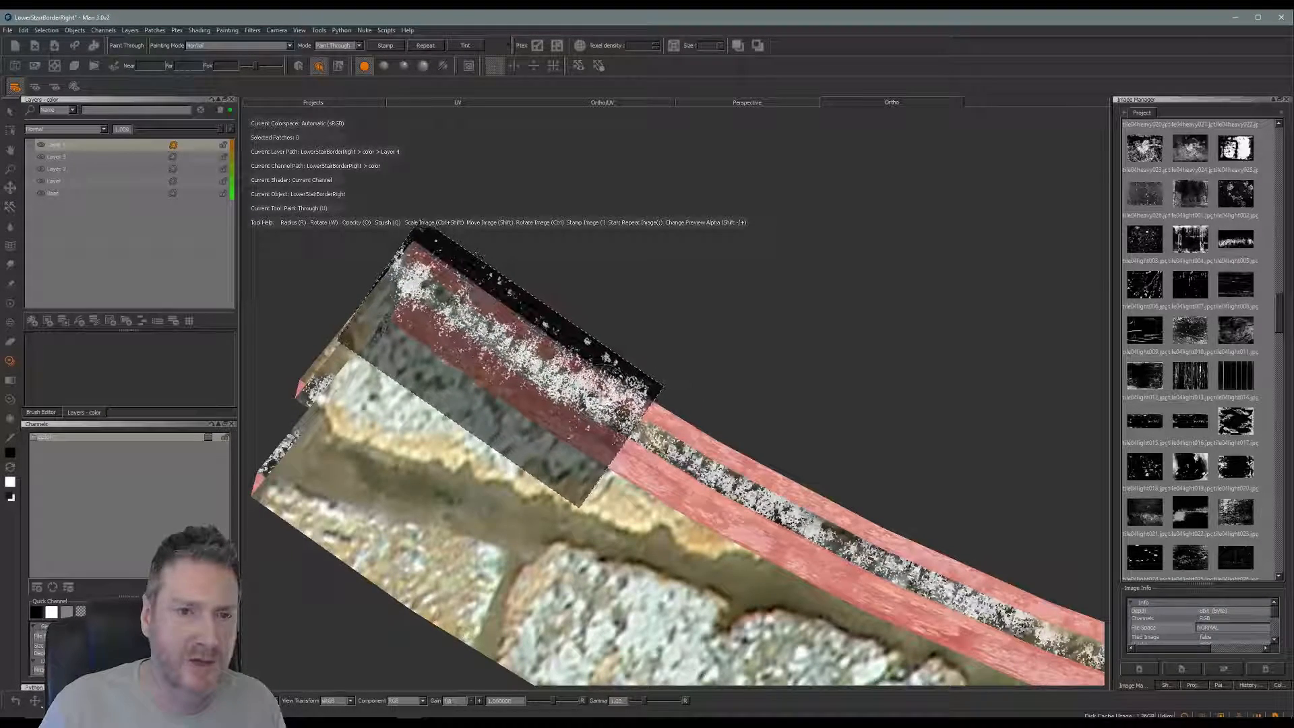
left_click(549, 405)
left_click_drag(533, 357, 480, 333)
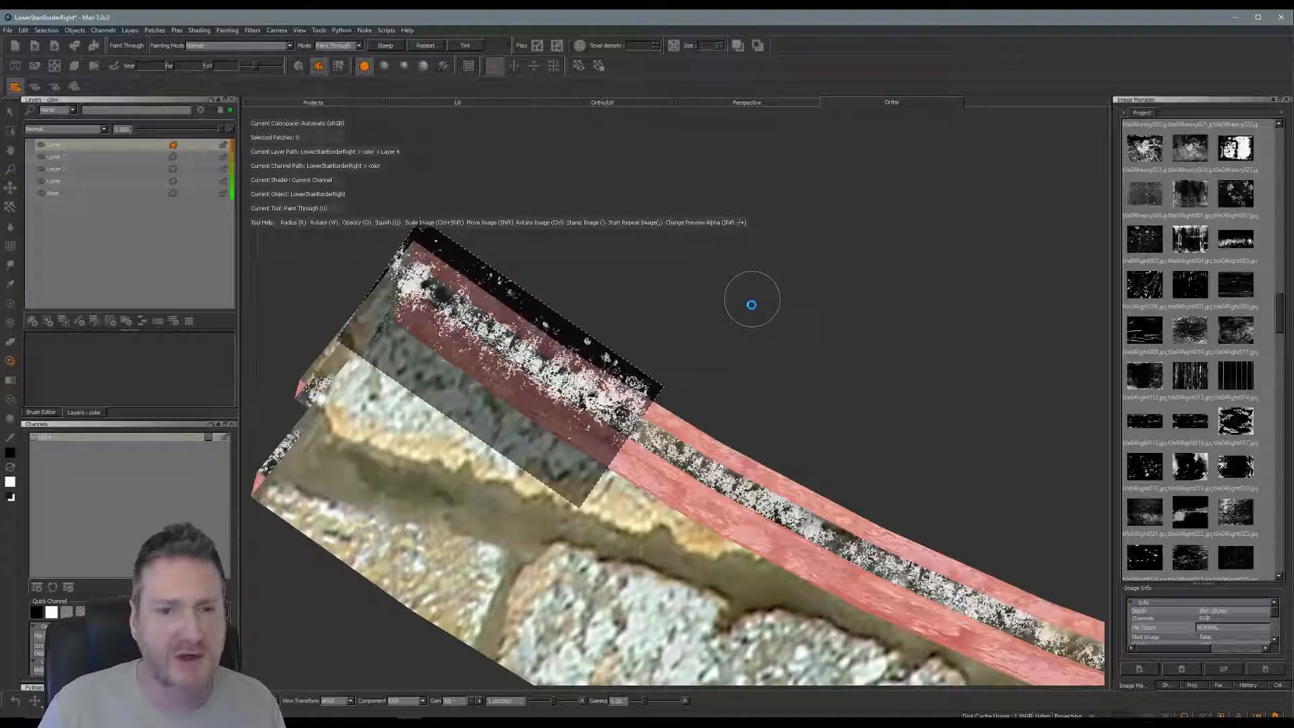
Move the speckle image clear of the model and save the project
mouse_move(750, 295)
left_mouse_down("alt")
mouse_move(829, 377)
mouse_move(705, 495)
mouse_move(782, 476)
mouse_move(725, 476)
mouse_move(701, 442)
mouse_move(599, 497)
mouse_move(615, 525)
left_mouse_up("alt")
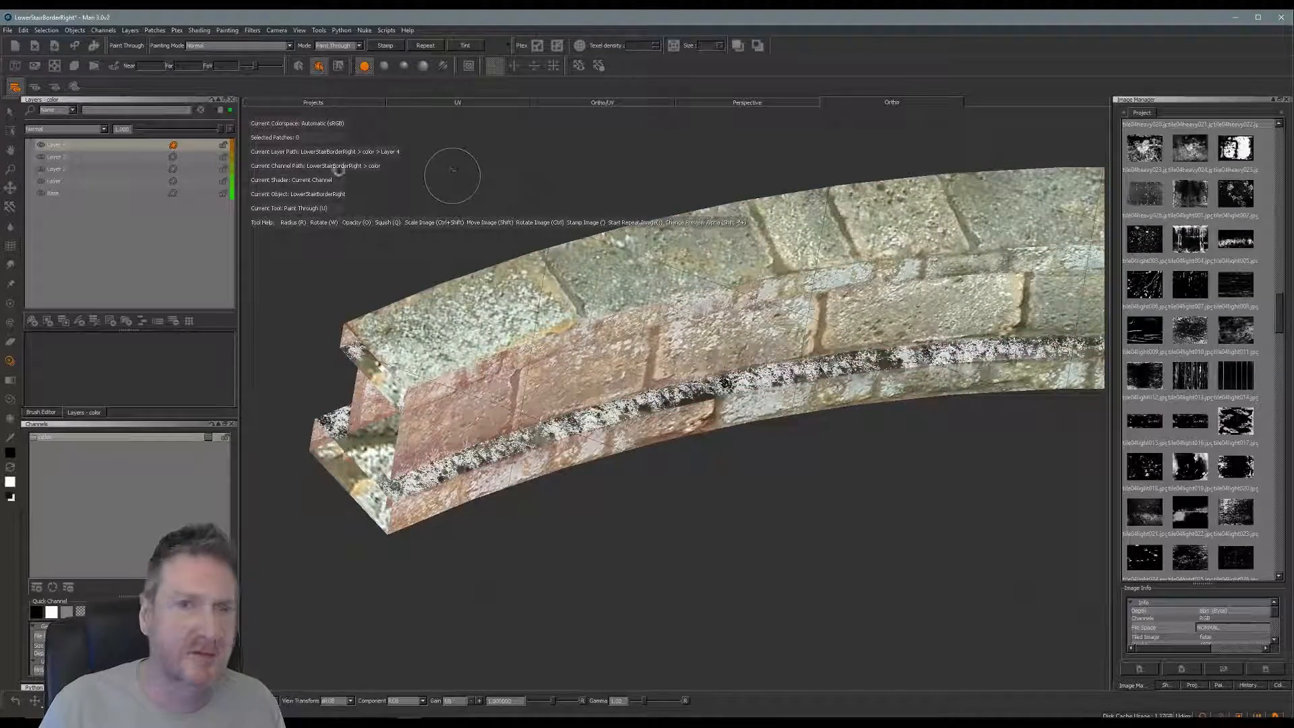
mouse_move(461, 368)
left_mouse_down("shift")
mouse_move(661, 531)
mouse_move(823, 597)
left_mouse_up("shift")
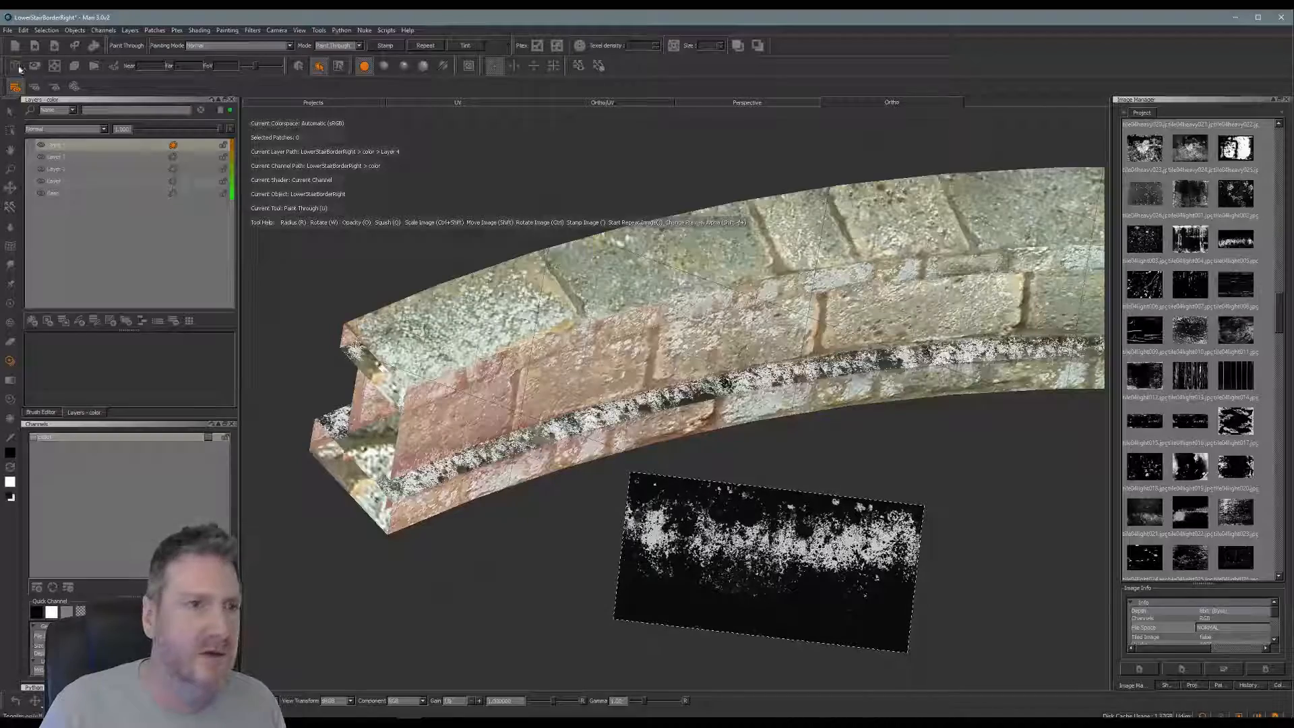
left_click(8, 29)
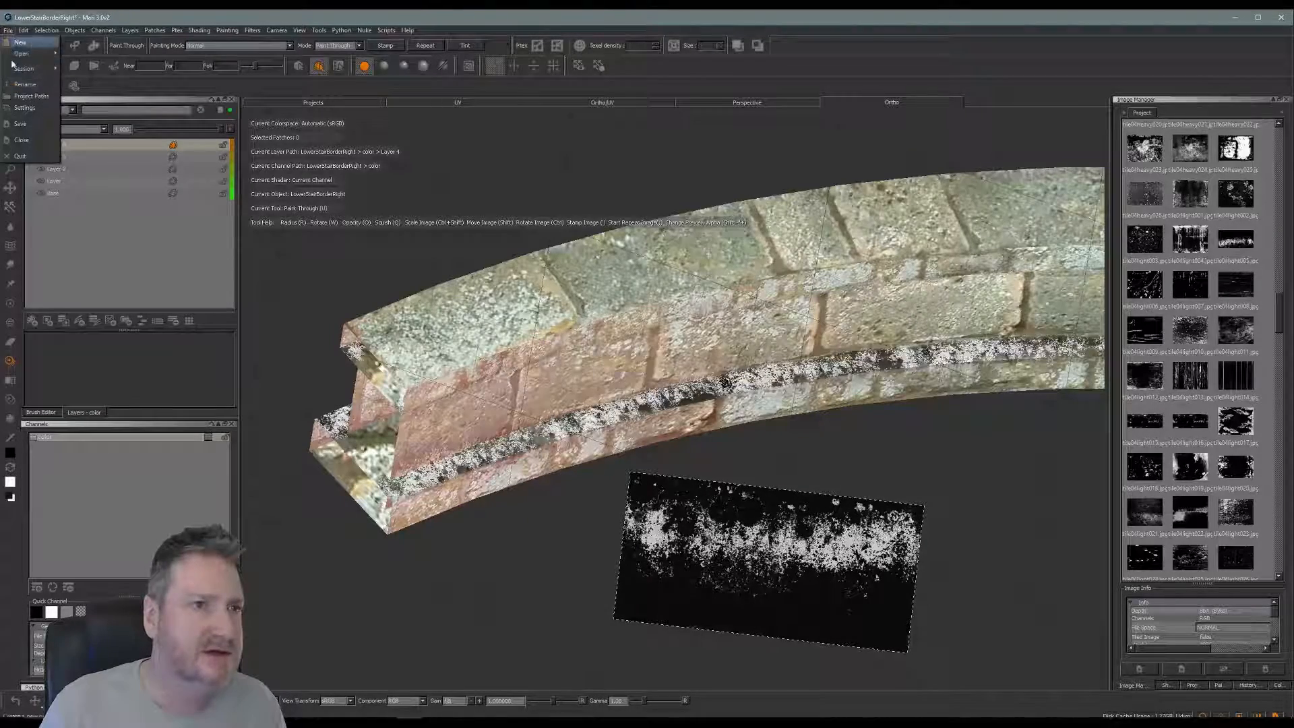
left_click(30, 114)
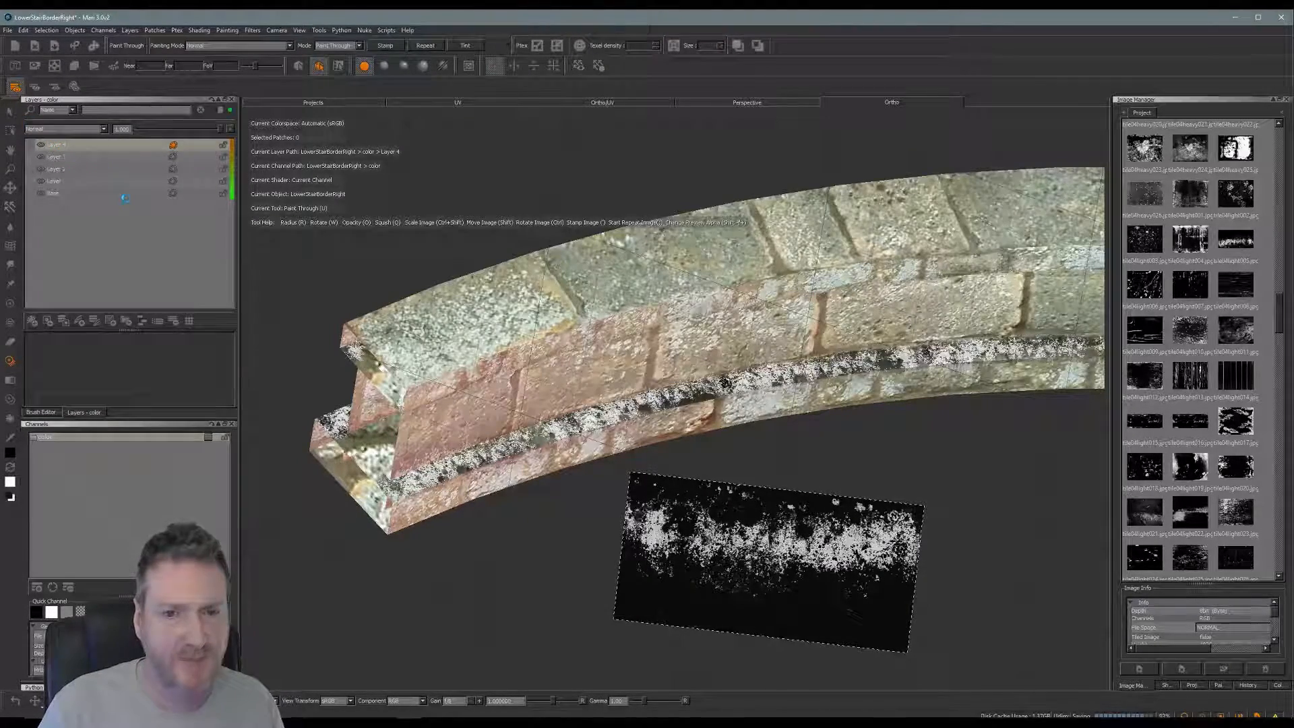
Try the Darken, Add, Multiply, Lighten and Screen blend modes on the speckle layer, Layer 4
left_click(103, 130)
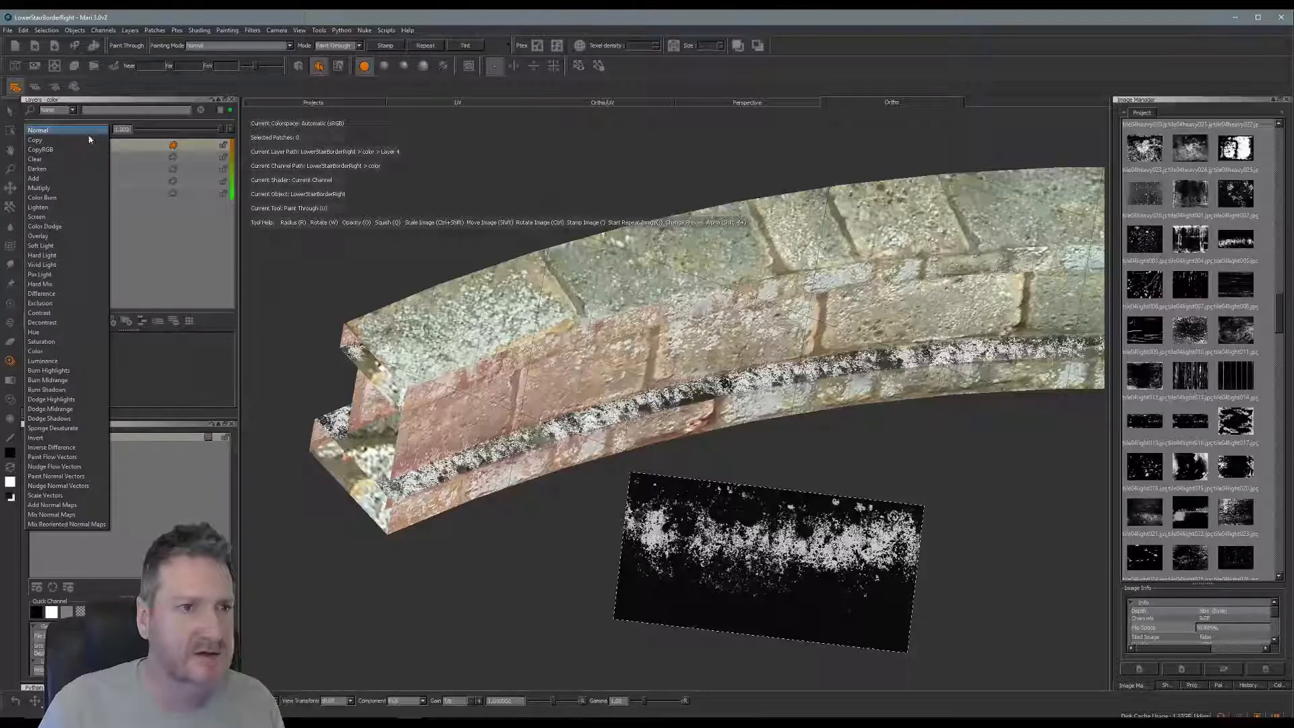
left_click(40, 171)
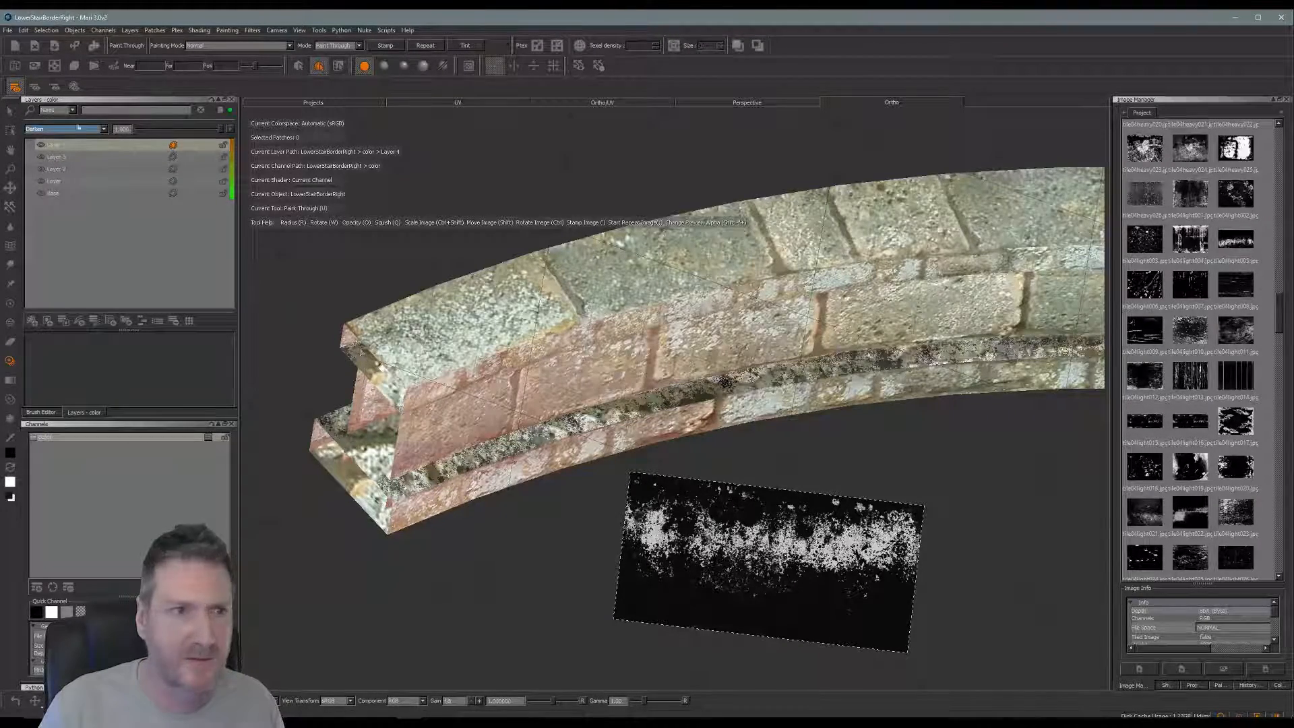
left_click(105, 130)
left_click(81, 141)
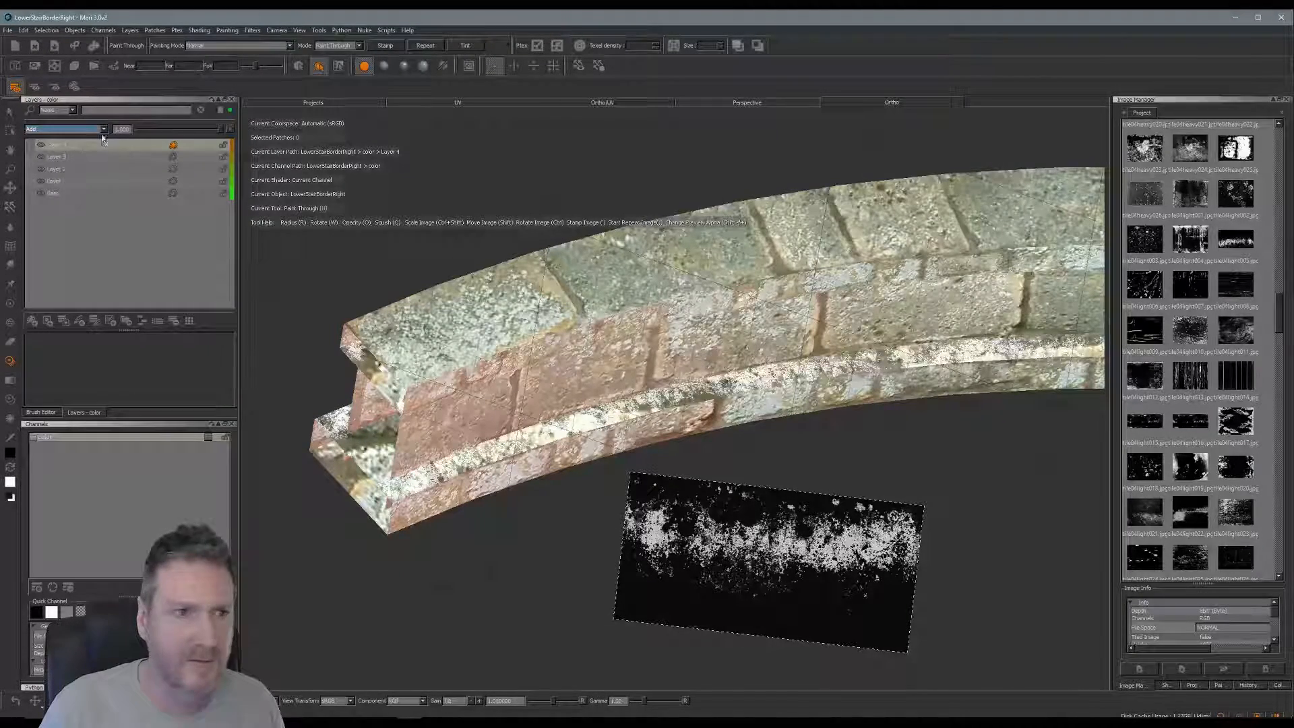
left_click(104, 128)
left_click(84, 143)
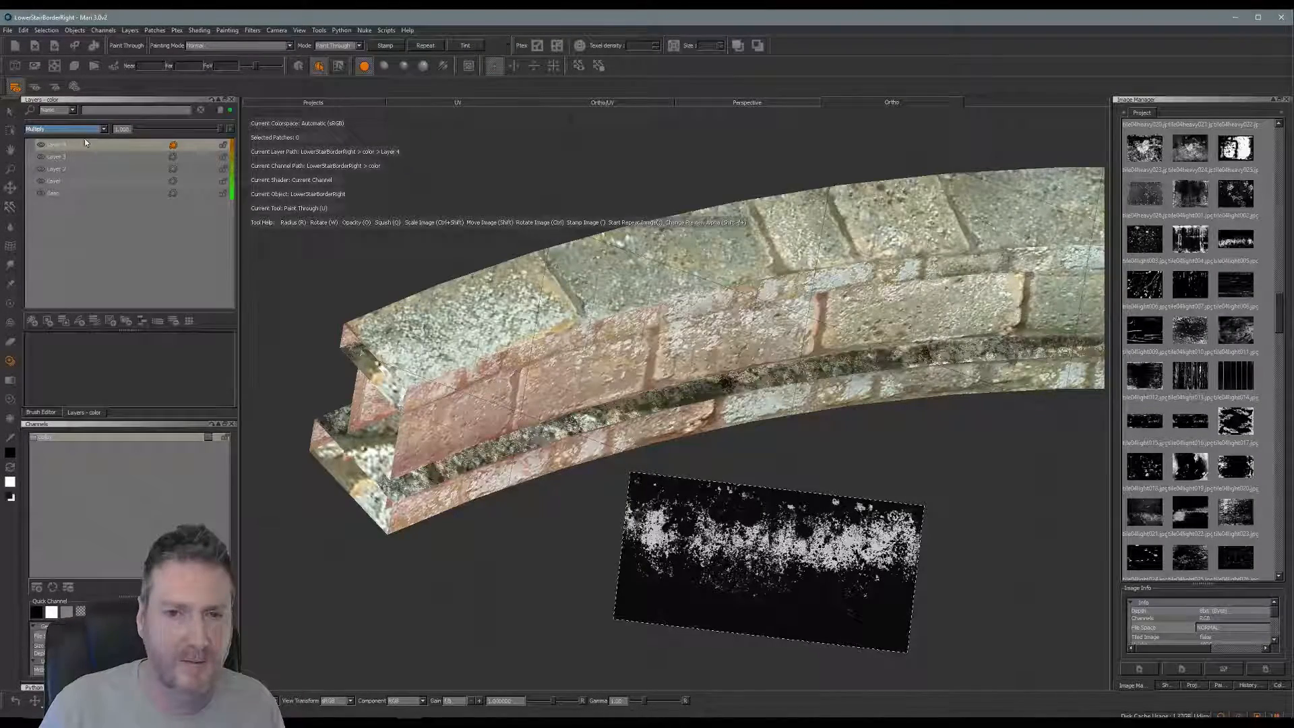
left_click(106, 132)
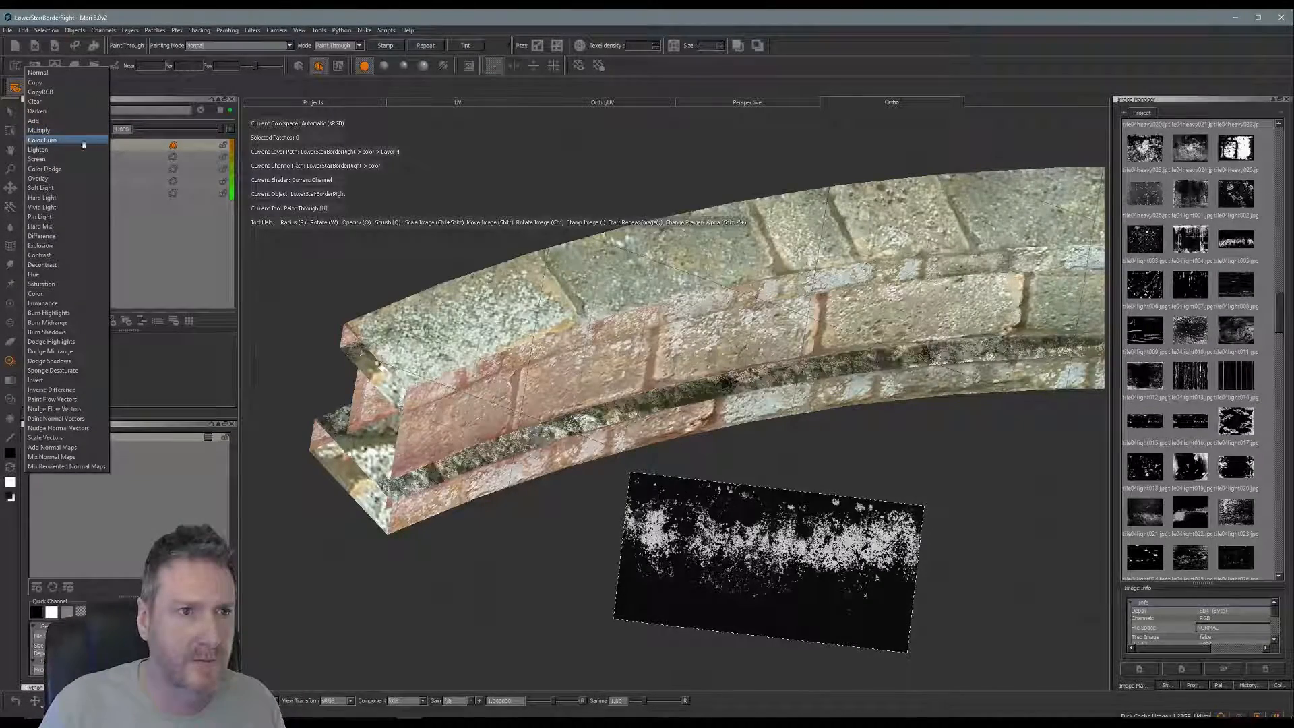
left_click(74, 147)
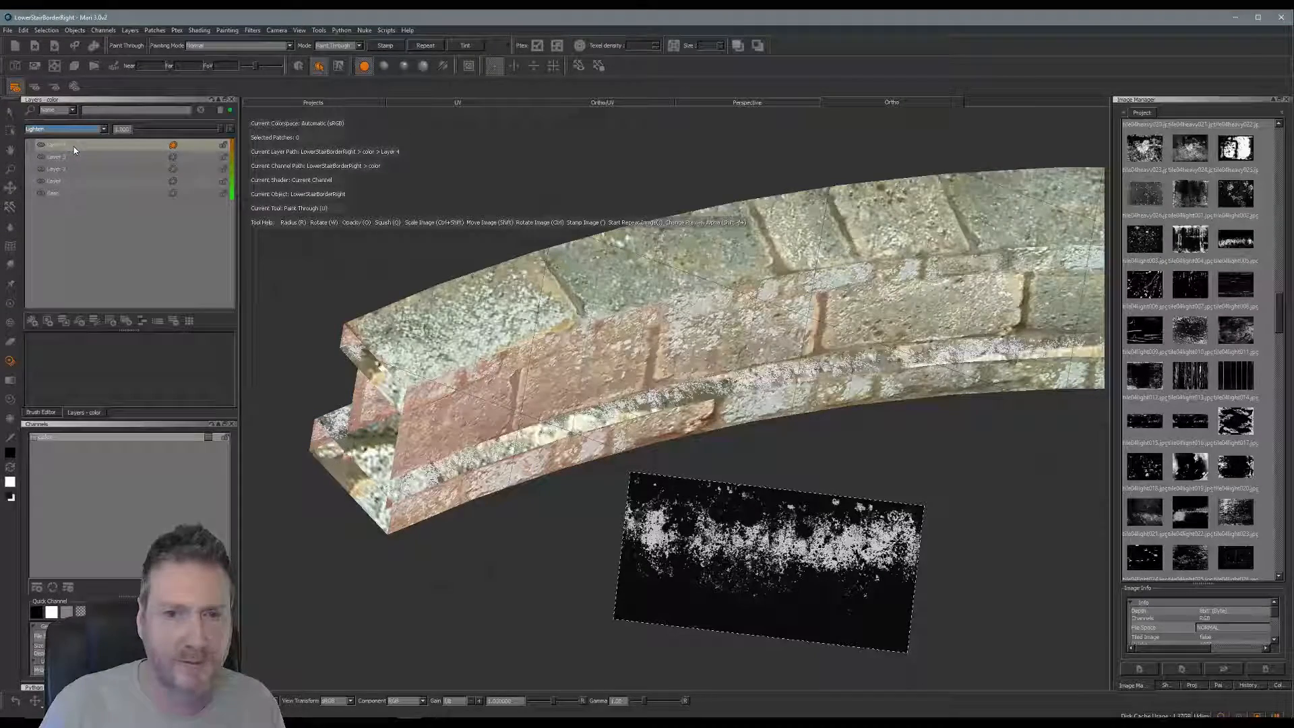
left_click(104, 129)
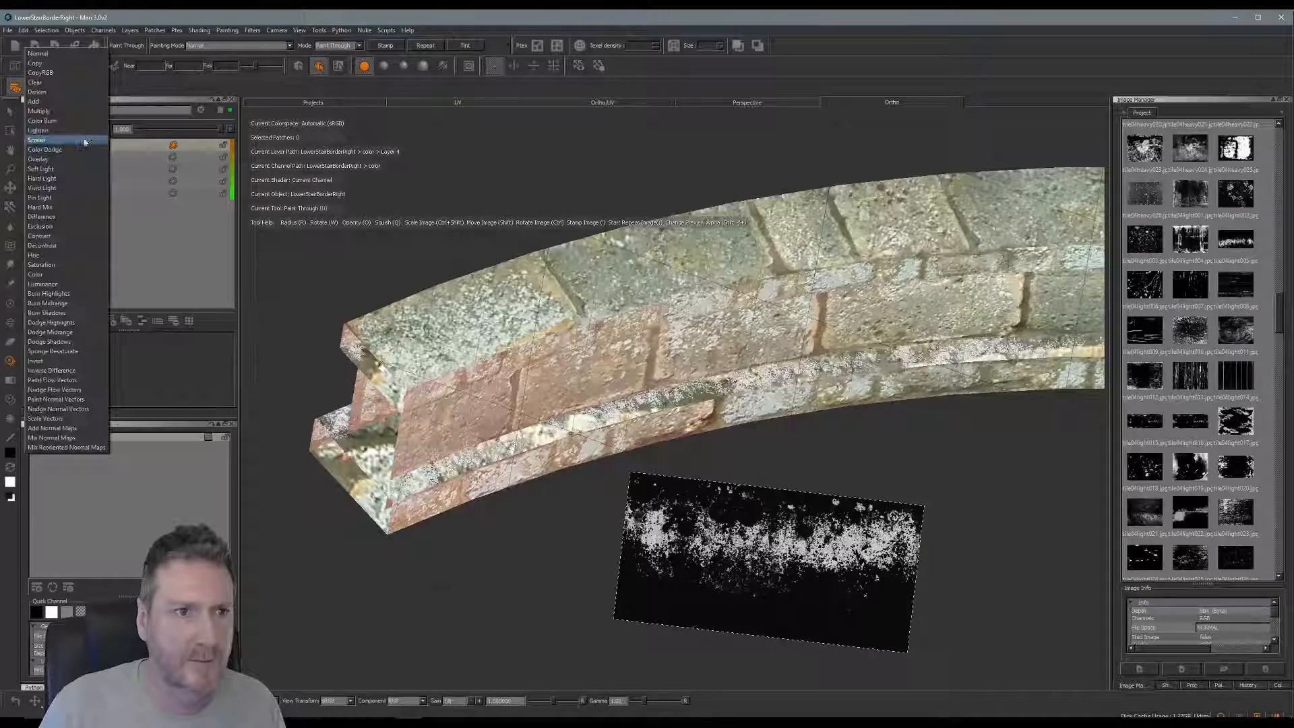
left_click(83, 144)
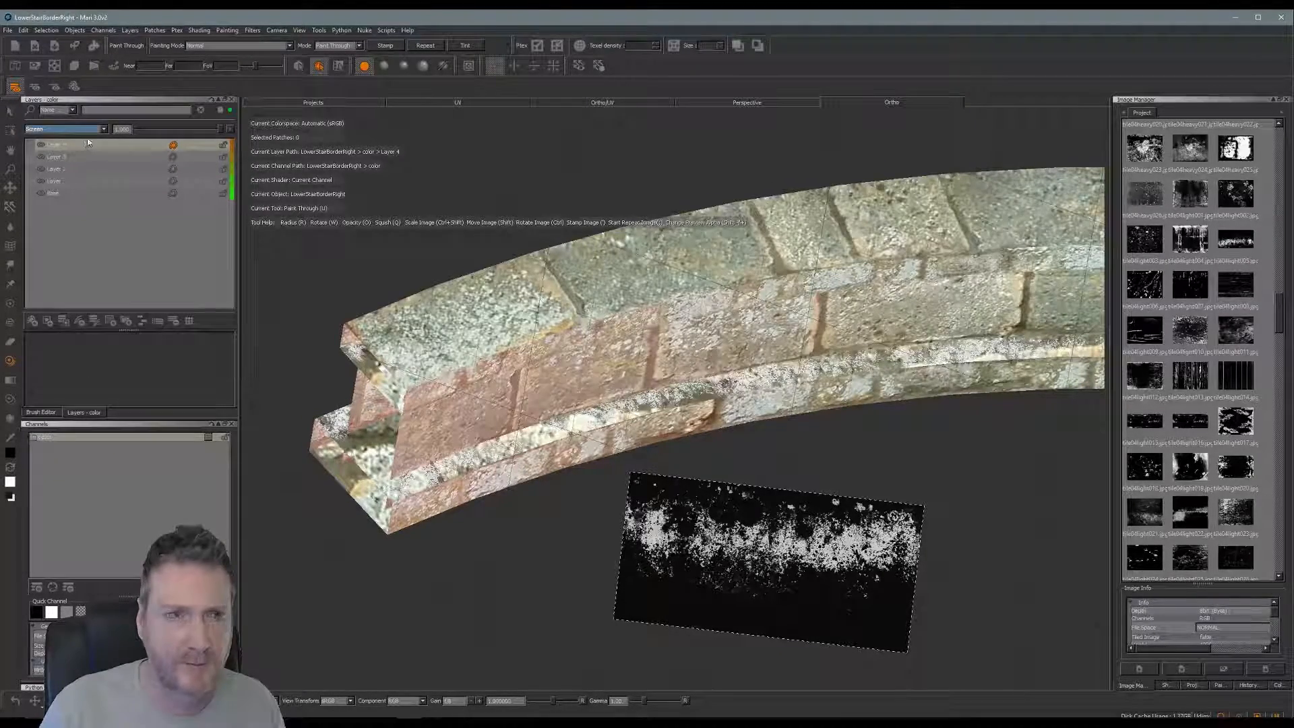
Set the speckle layer's blend mode to Add and lower its opacity to about two-thirds
left_click(106, 132)
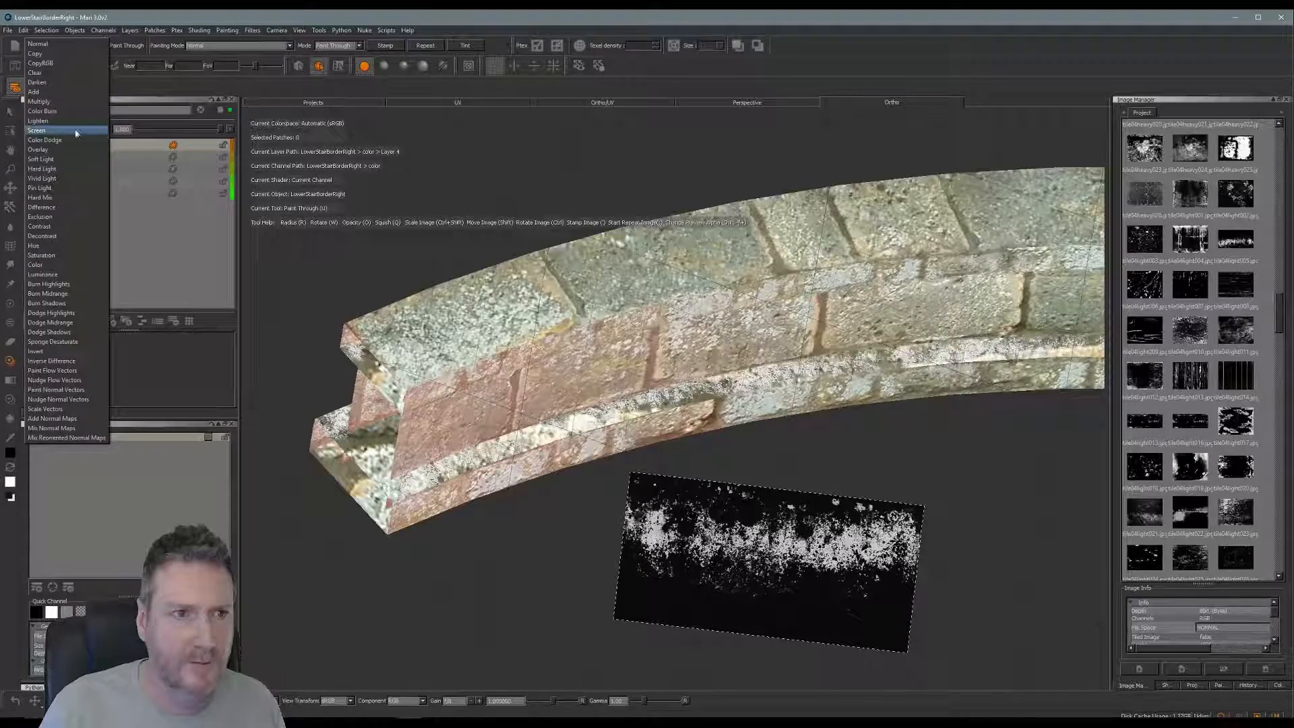
left_click(50, 91)
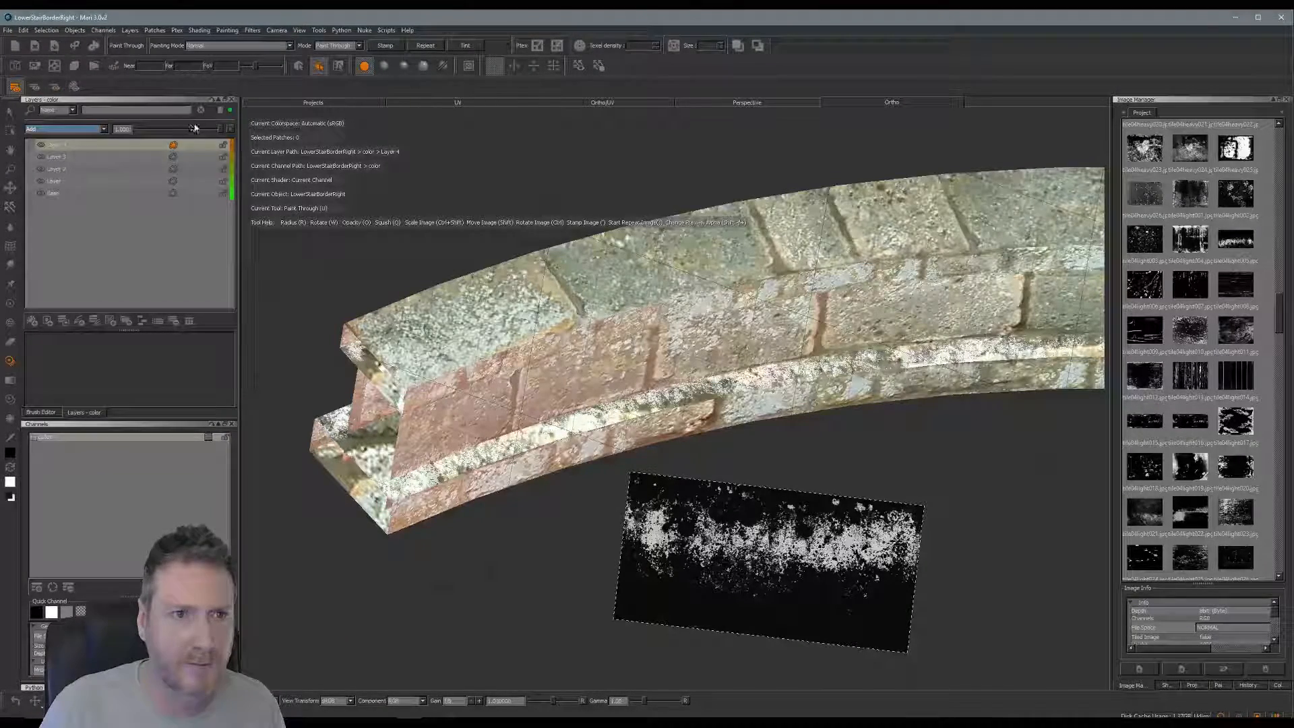
left_click_drag(179, 138, 197, 139)
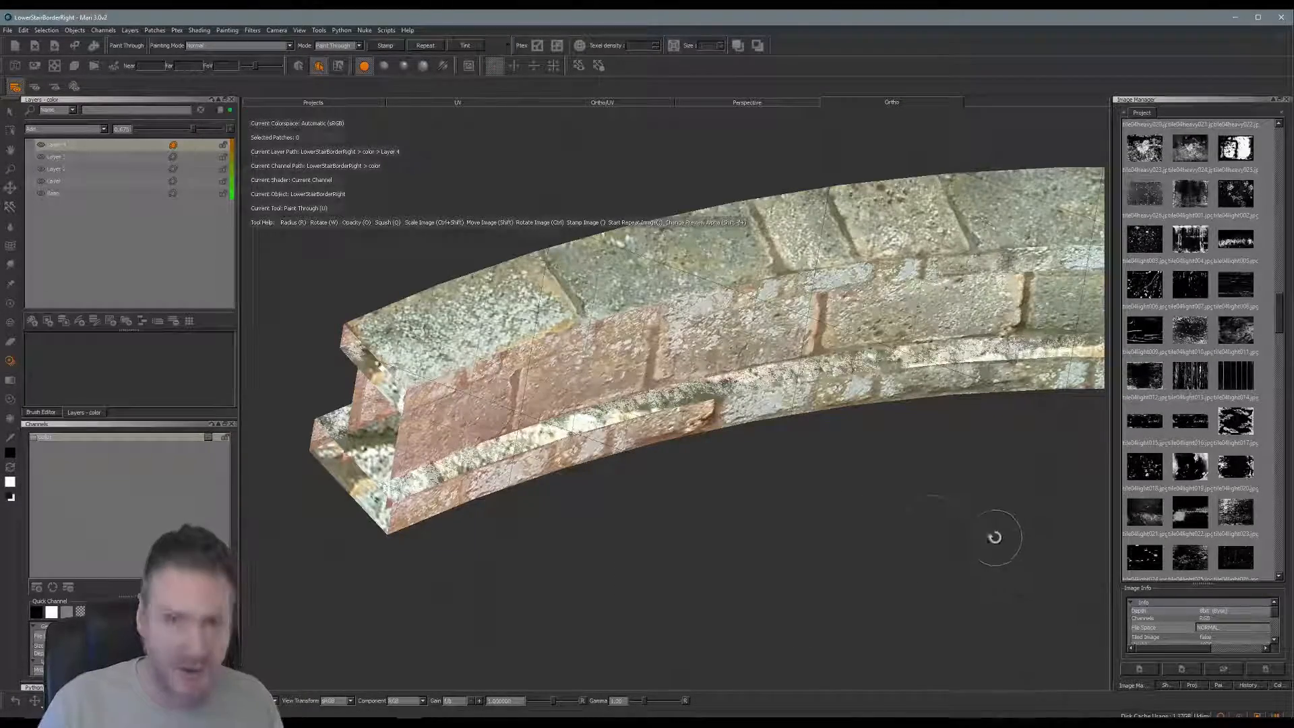
Turn off the red mask preview on the model in the projection settings and return to the image library
left_click_drag(994, 537, 874, 361, "alt")
left_click_drag(869, 475, 644, 517, "alt")
middle_click_drag(620, 479, 408, 437, "alt")
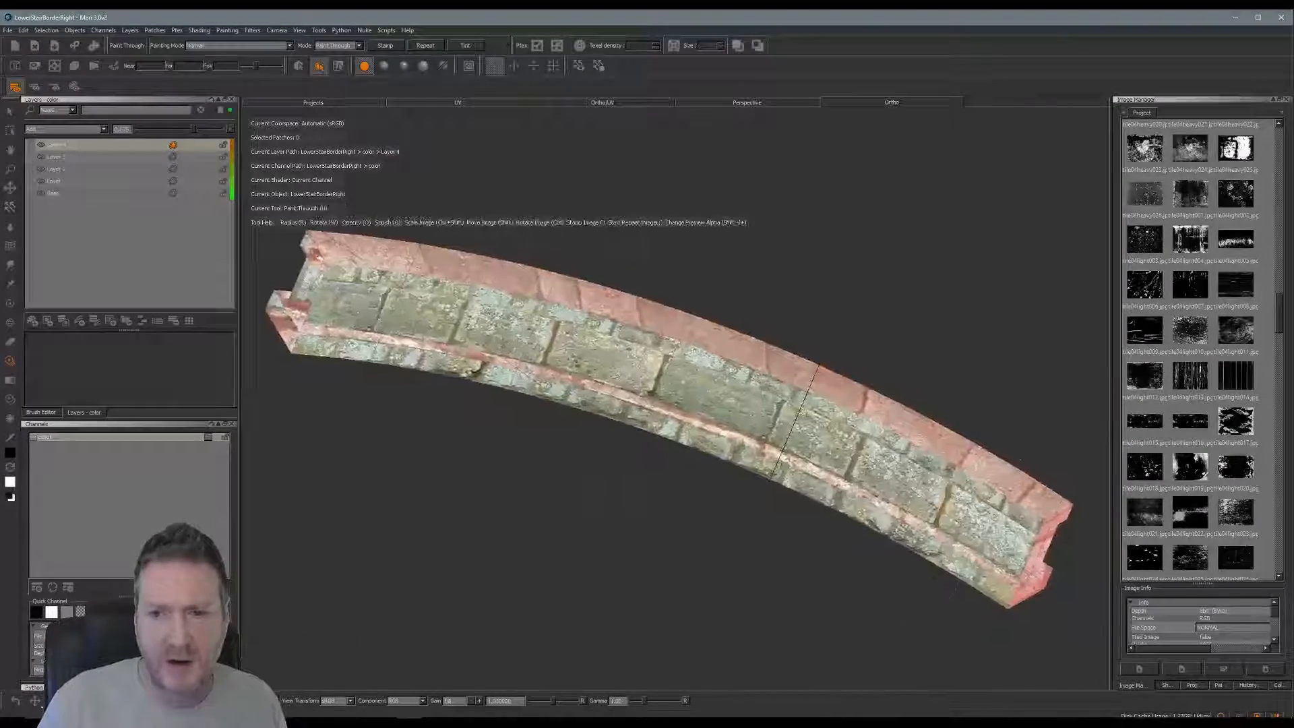
left_click(1192, 687)
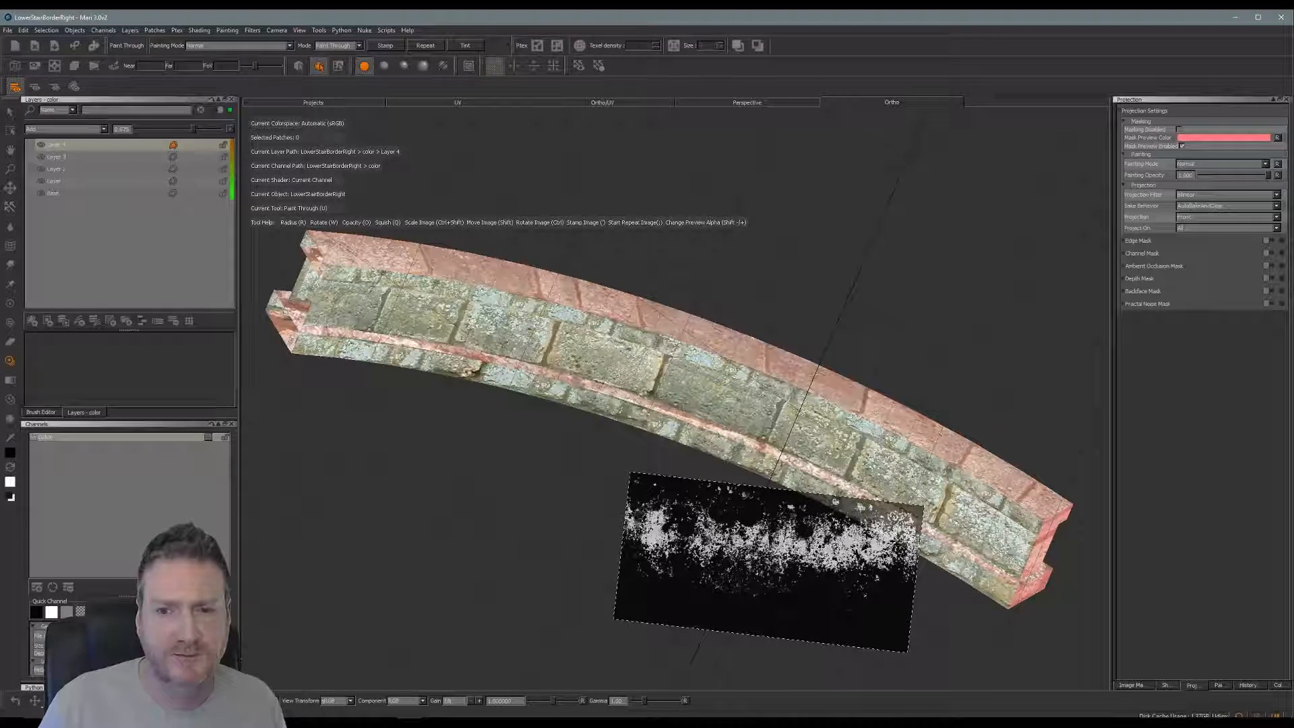
left_click(1139, 686)
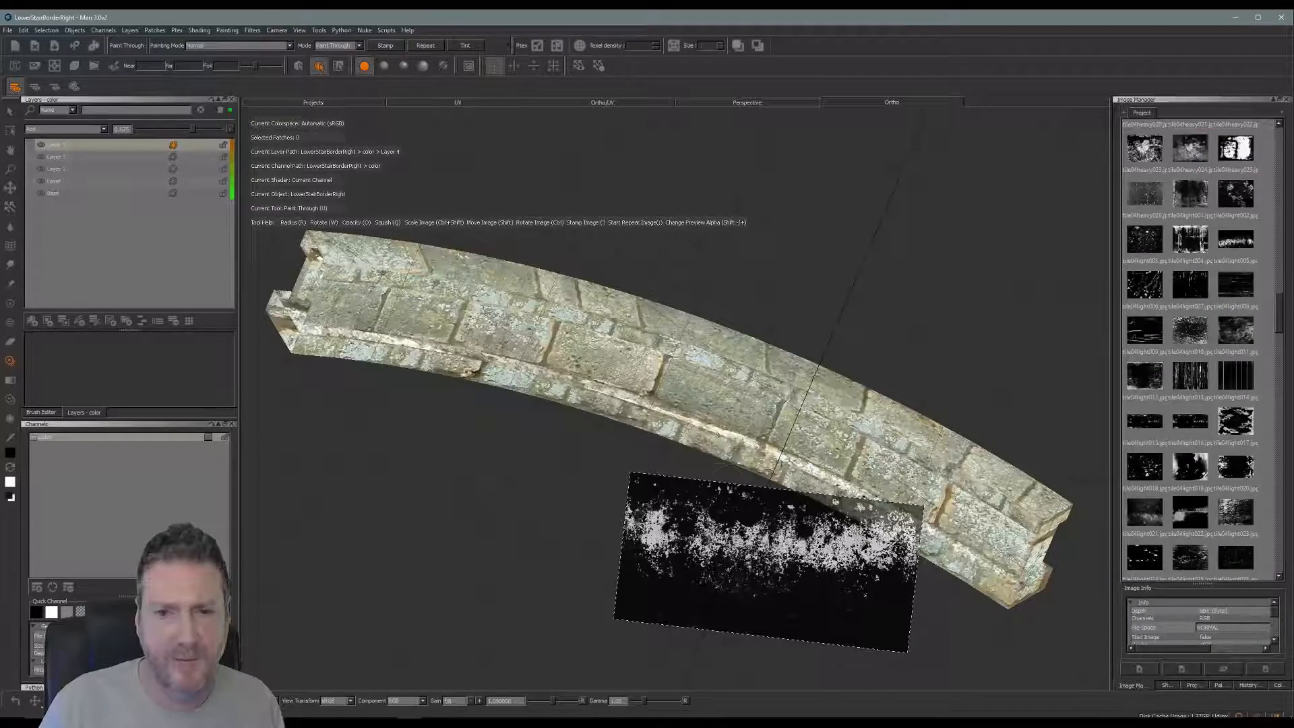
Add a new paint layer above the speckle layer in the color channel
mouse_move(673, 519)
left_mouse_down("alt")
mouse_move(591, 522)
mouse_move(609, 529)
mouse_move(609, 467)
mouse_move(823, 442)
mouse_move(887, 460)
mouse_move(707, 492)
mouse_move(616, 531)
mouse_move(615, 545)
mouse_move(627, 456)
mouse_move(462, 436)
mouse_move(564, 442)
mouse_move(613, 421)
mouse_move(479, 470)
mouse_move(492, 454)
mouse_move(485, 465)
mouse_move(613, 504)
mouse_move(573, 563)
mouse_move(597, 491)
mouse_move(728, 523)
mouse_move(709, 510)
mouse_move(759, 489)
mouse_move(747, 502)
mouse_move(716, 491)
mouse_move(802, 542)
mouse_move(809, 564)
mouse_move(685, 534)
mouse_move(456, 523)
mouse_move(491, 471)
mouse_move(566, 488)
mouse_move(549, 502)
mouse_move(547, 484)
left_mouse_up("alt")
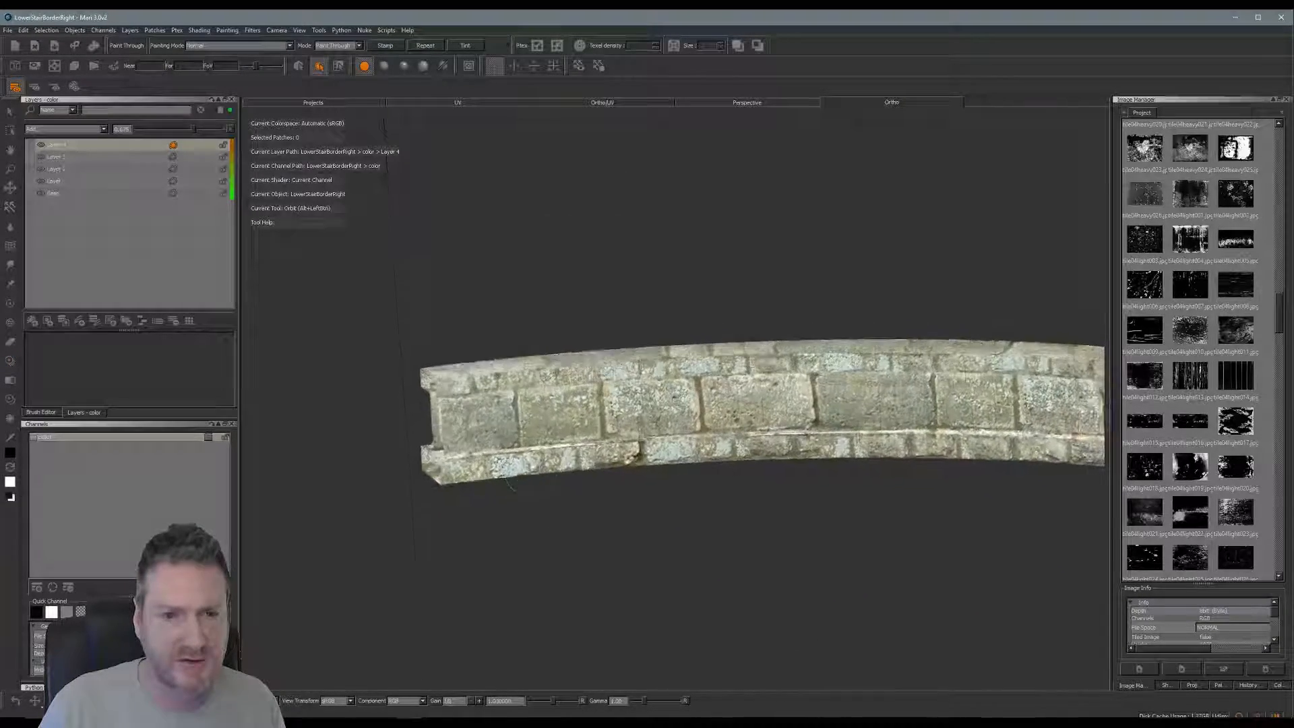
right_click_drag(547, 483, 620, 484, "alt")
middle_click_drag(416, 448, 589, 445, "alt")
left_click_drag(586, 444, 529, 492, "alt")
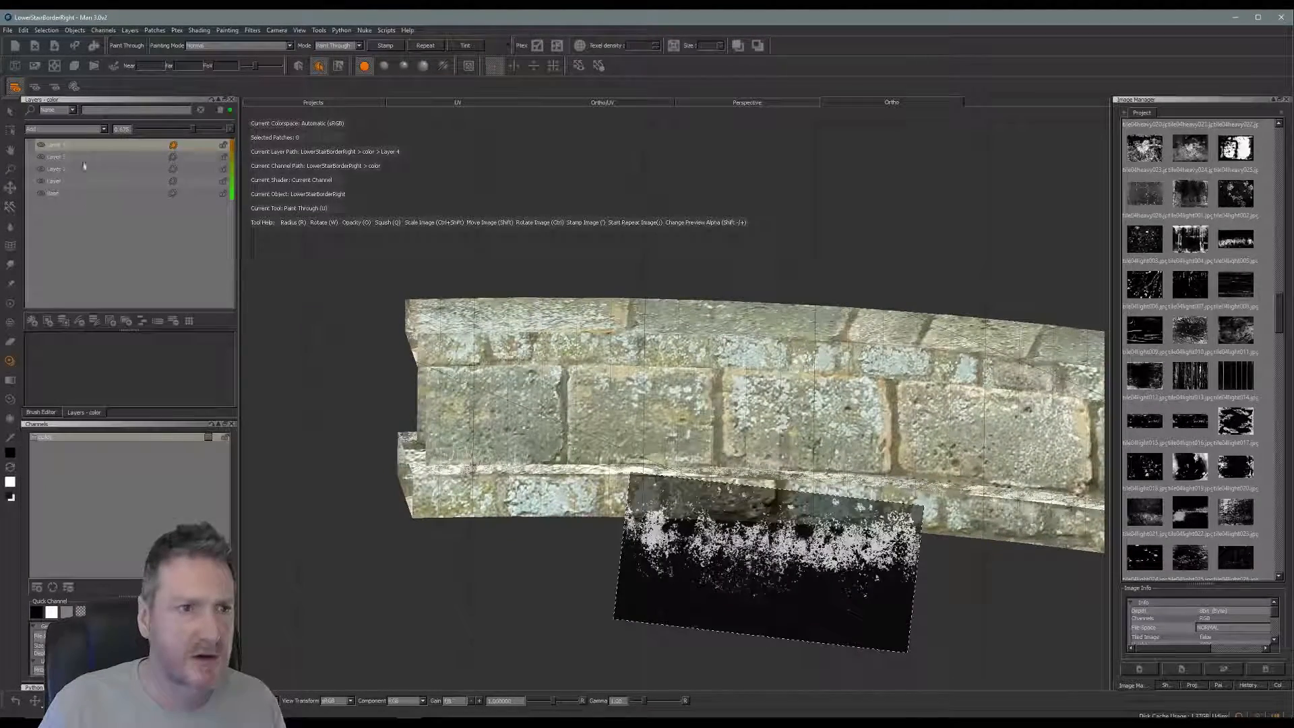
left_click(32, 321)
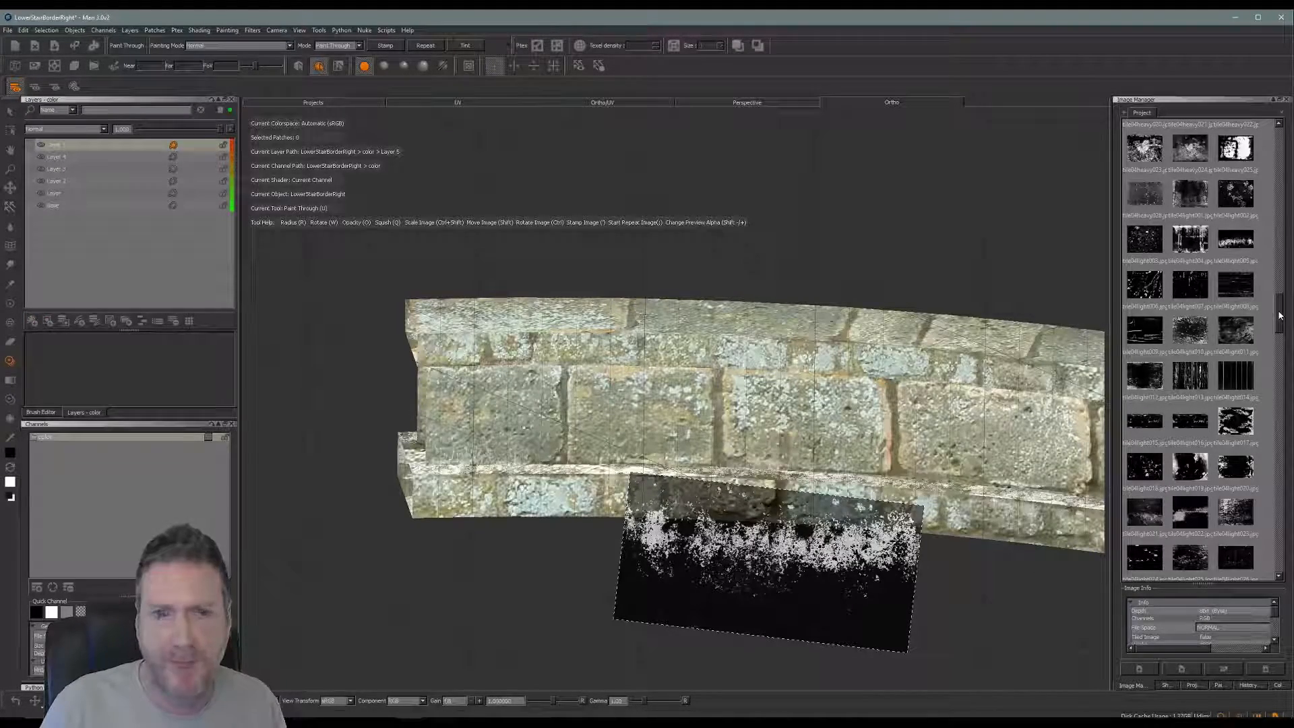
Find a weathered stone-block wall photo among the England images in the library and load it as the paint-through image
left_click_drag(1279, 315, 1253, 528)
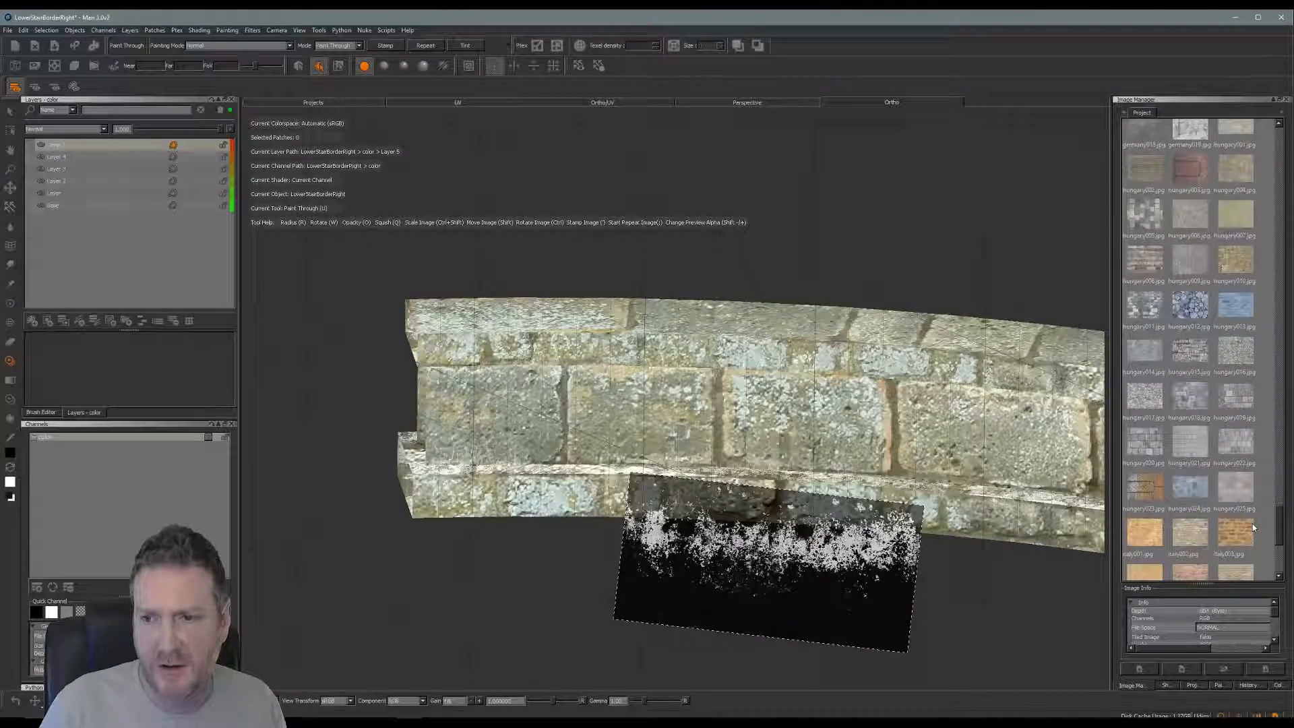
scroll(1252, 532, "down", 5)
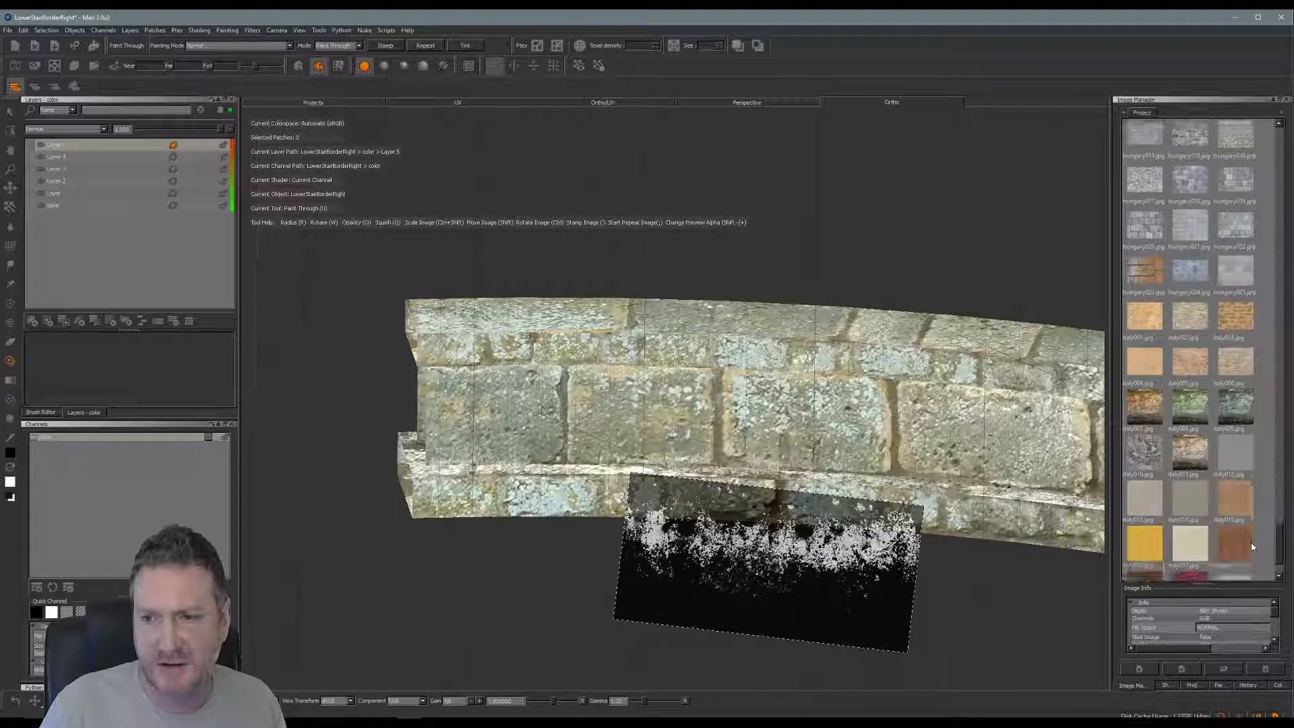
scroll(1252, 546, "up", 6)
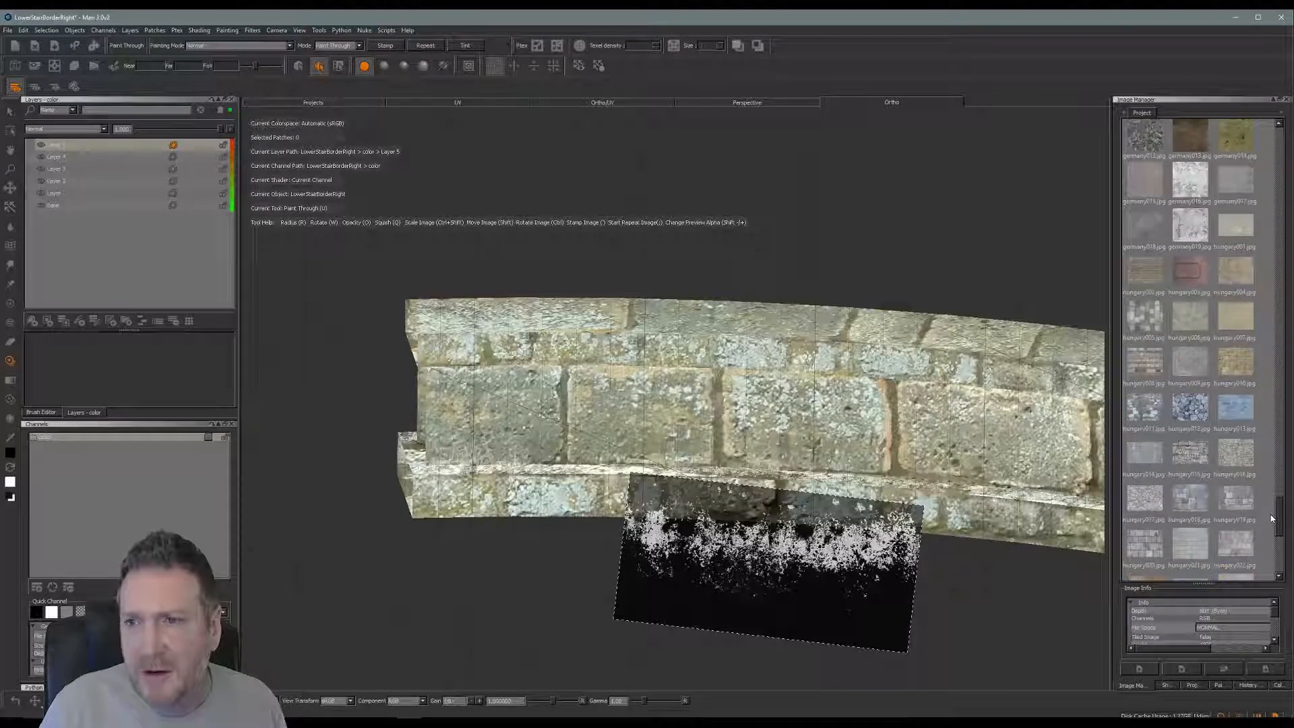
left_click_drag(1272, 518, 1276, 478)
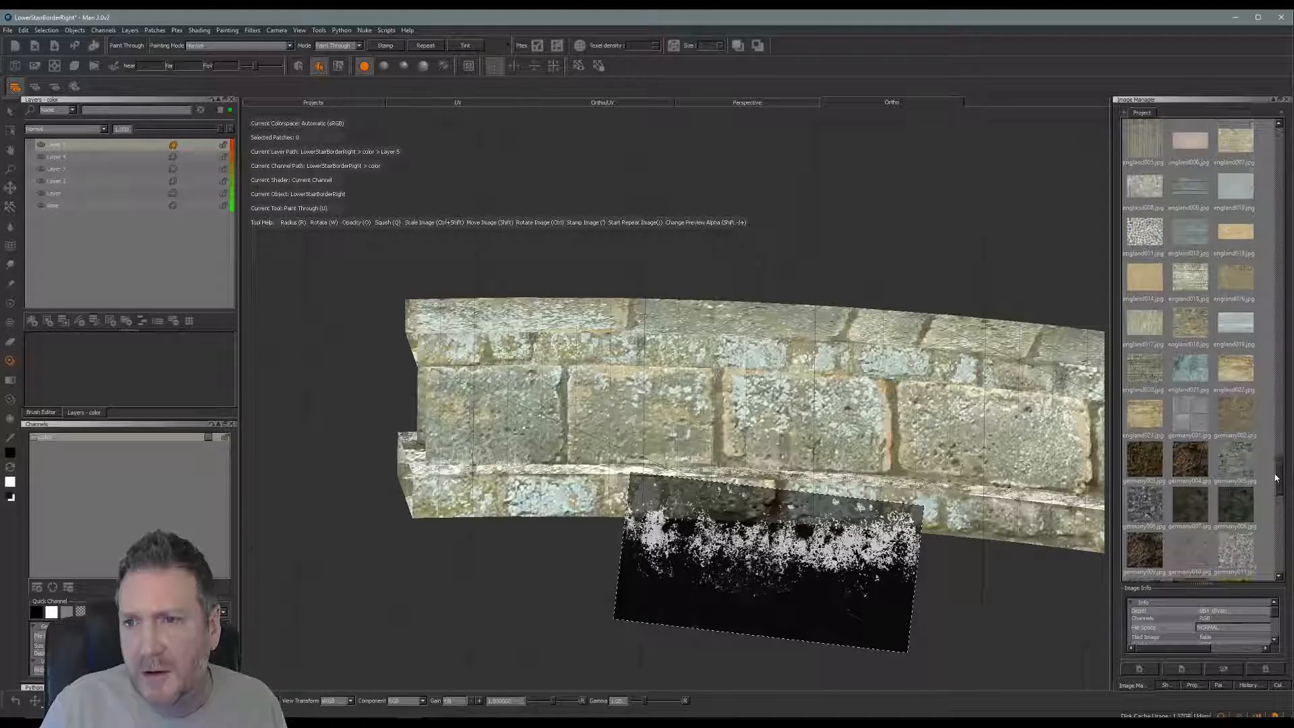
mouse_move(1204, 289)
left_mouse_down()
mouse_move(1003, 290)
mouse_move(840, 271)
left_mouse_up()
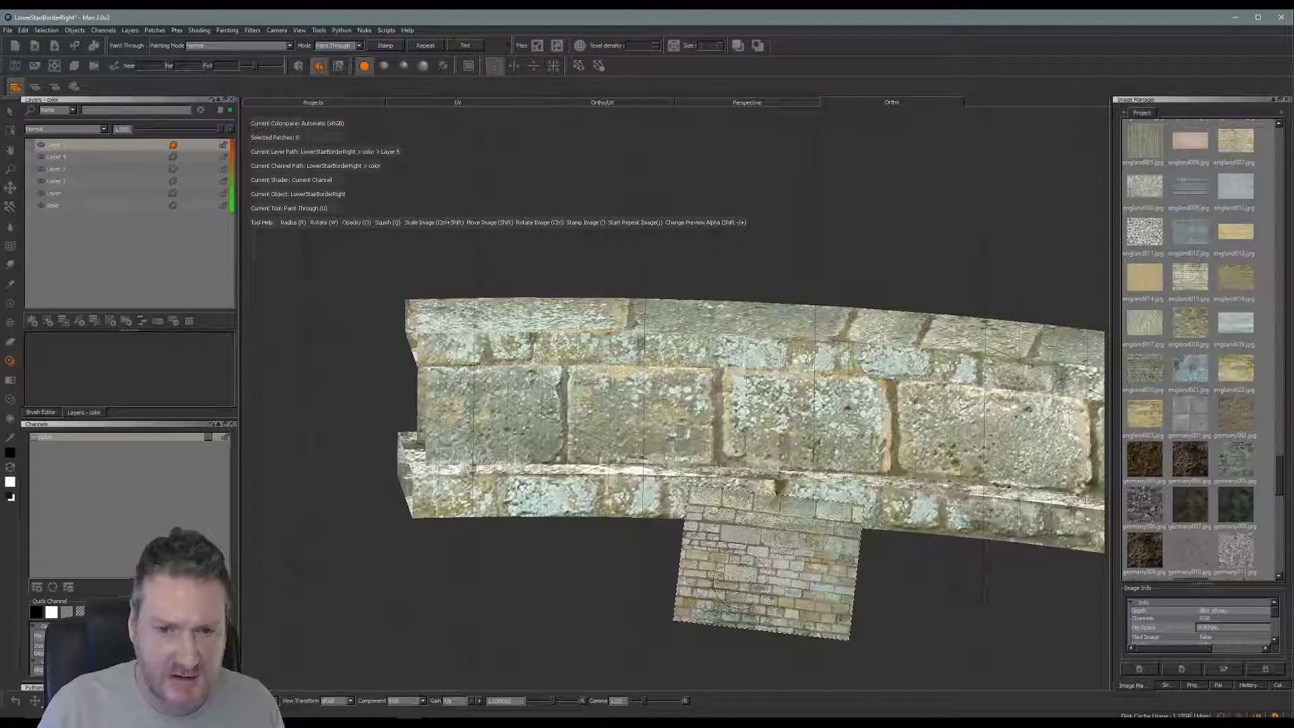
Enlarge the stone wall image, rotate it level and place it over the front face near the end of the wall
left_click_drag(741, 581, 994, 414, "ctrl+shift")
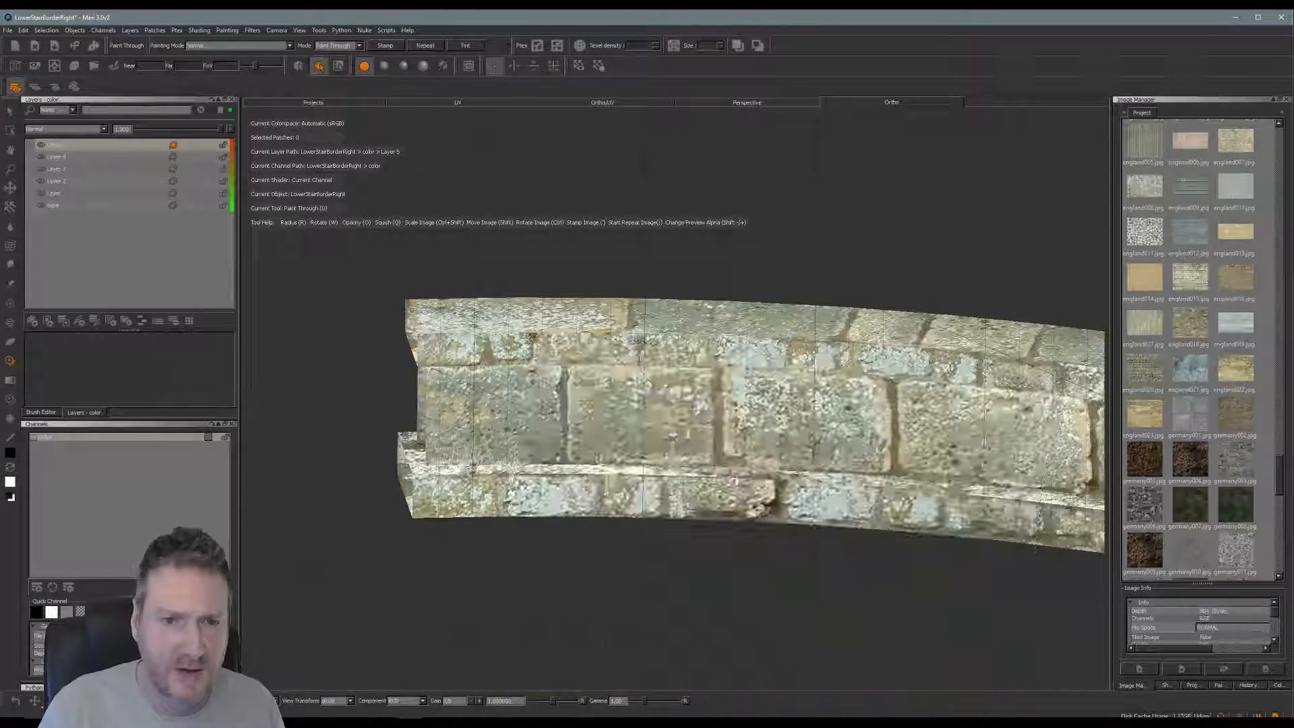
mouse_move(640, 404)
left_mouse_down("alt")
mouse_move(641, 475)
mouse_move(639, 424)
mouse_move(687, 424)
mouse_move(656, 419)
left_mouse_up("alt")
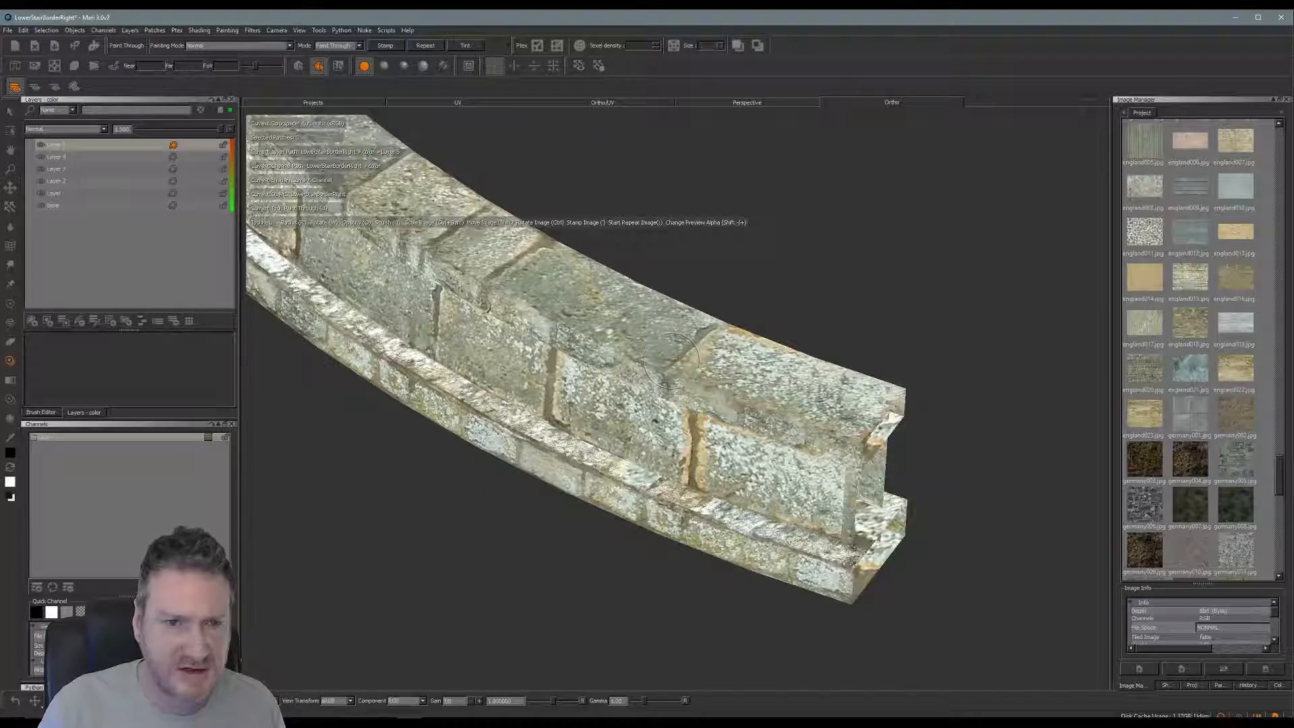
mouse_move(630, 242)
left_mouse_down("alt")
mouse_move(535, 366)
mouse_move(793, 451)
left_mouse_up("alt")
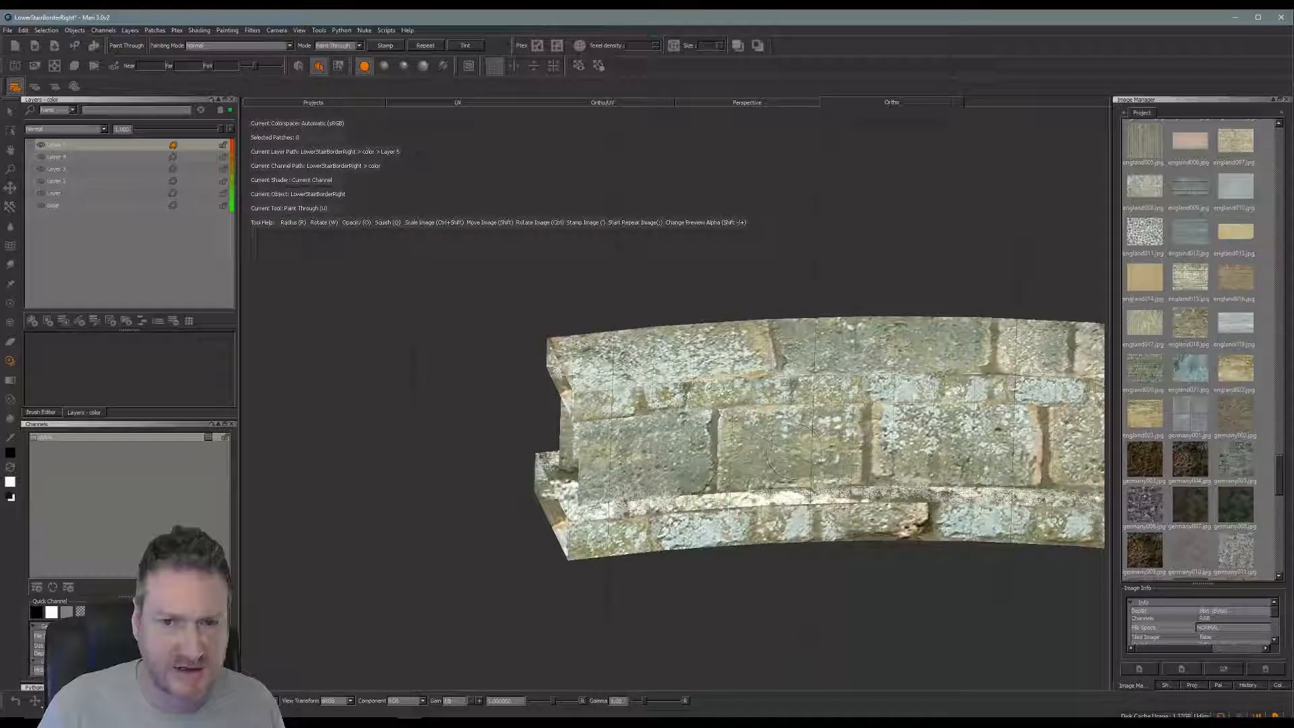
middle_click_drag(794, 450, 686, 442, "alt")
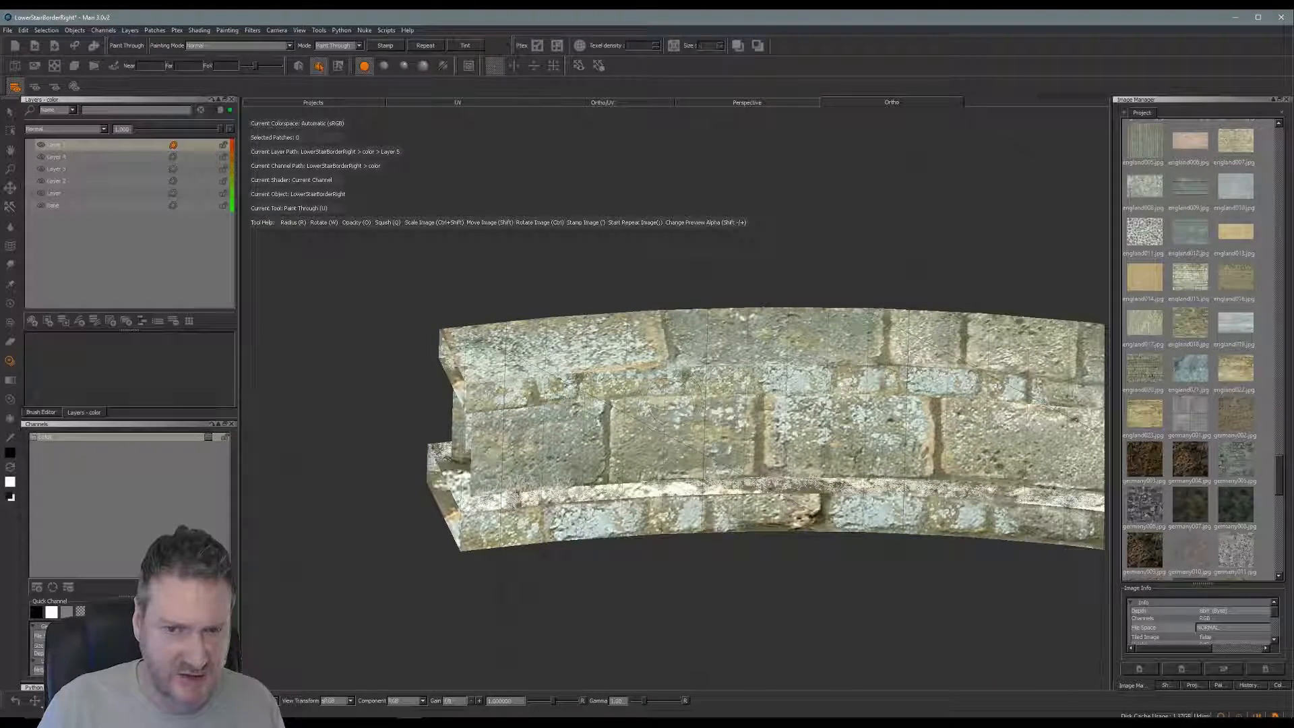
left_click_drag(666, 402, 662, 410, "alt")
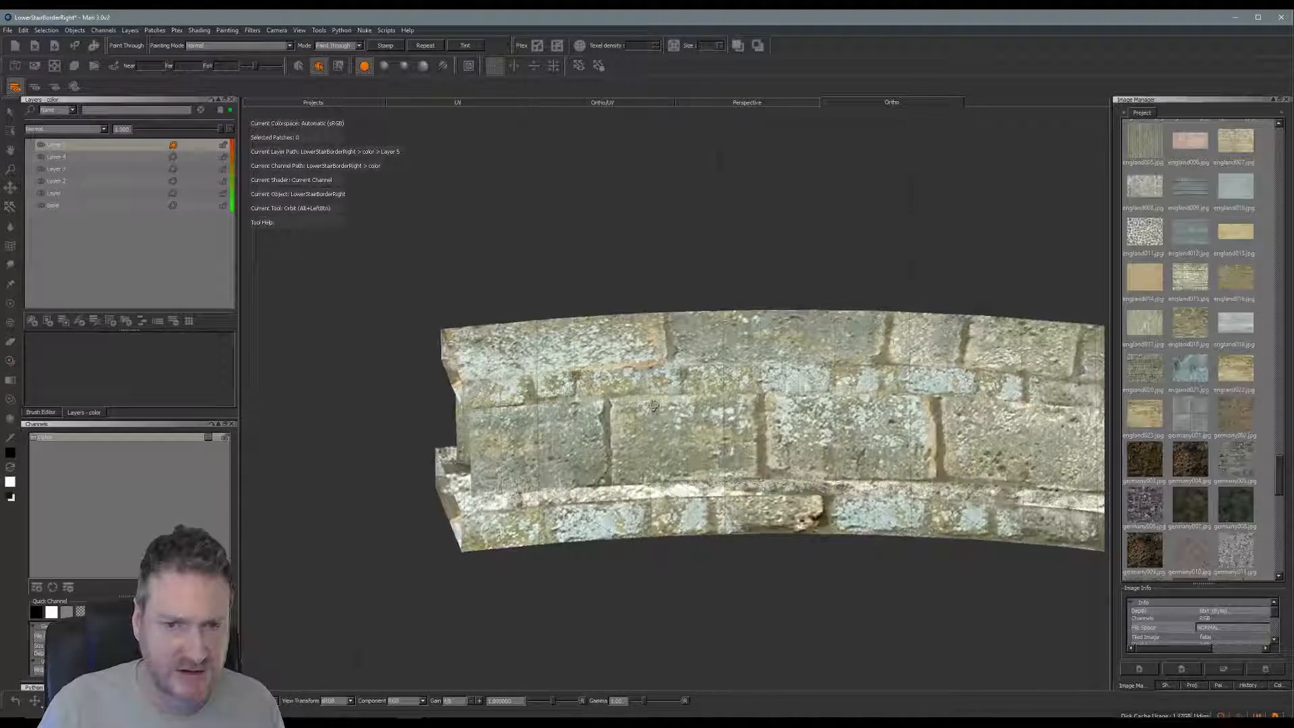
mouse_move(662, 409)
right_mouse_down("alt")
mouse_move(926, 472)
mouse_move(910, 477)
right_mouse_up("alt")
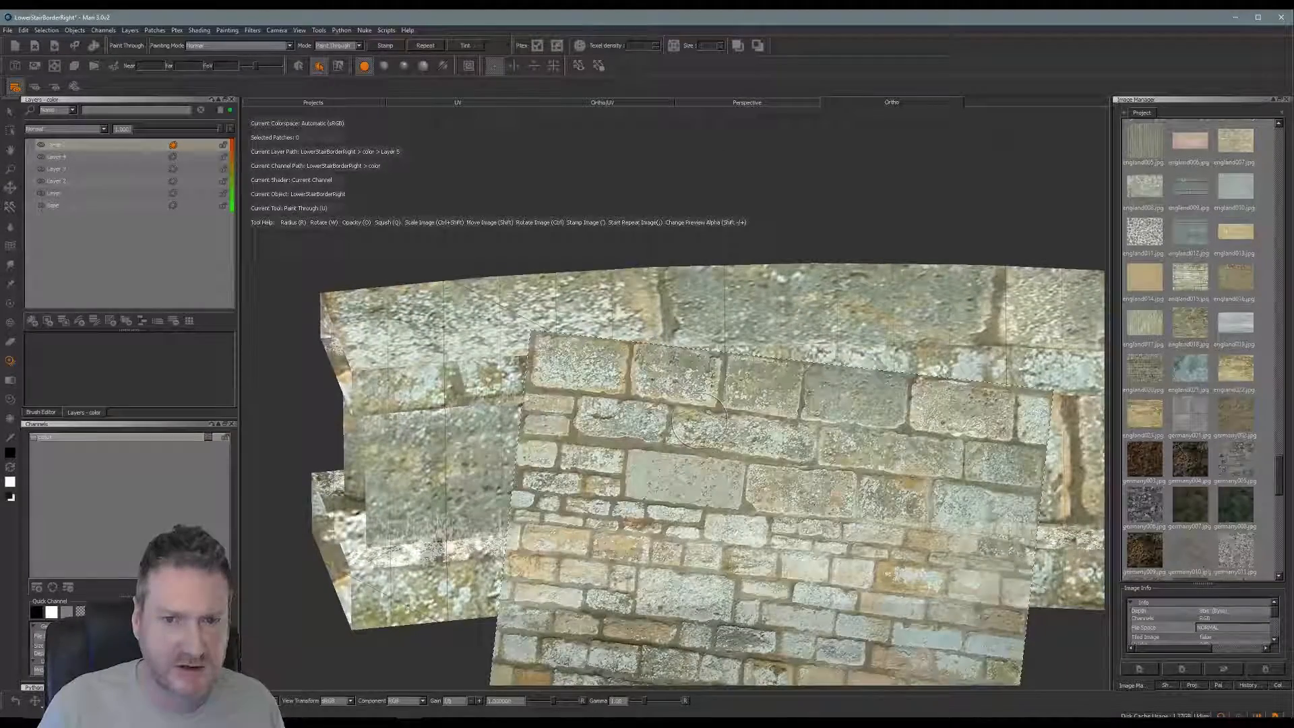
left_click_drag(910, 477, 739, 481, "ctrl")
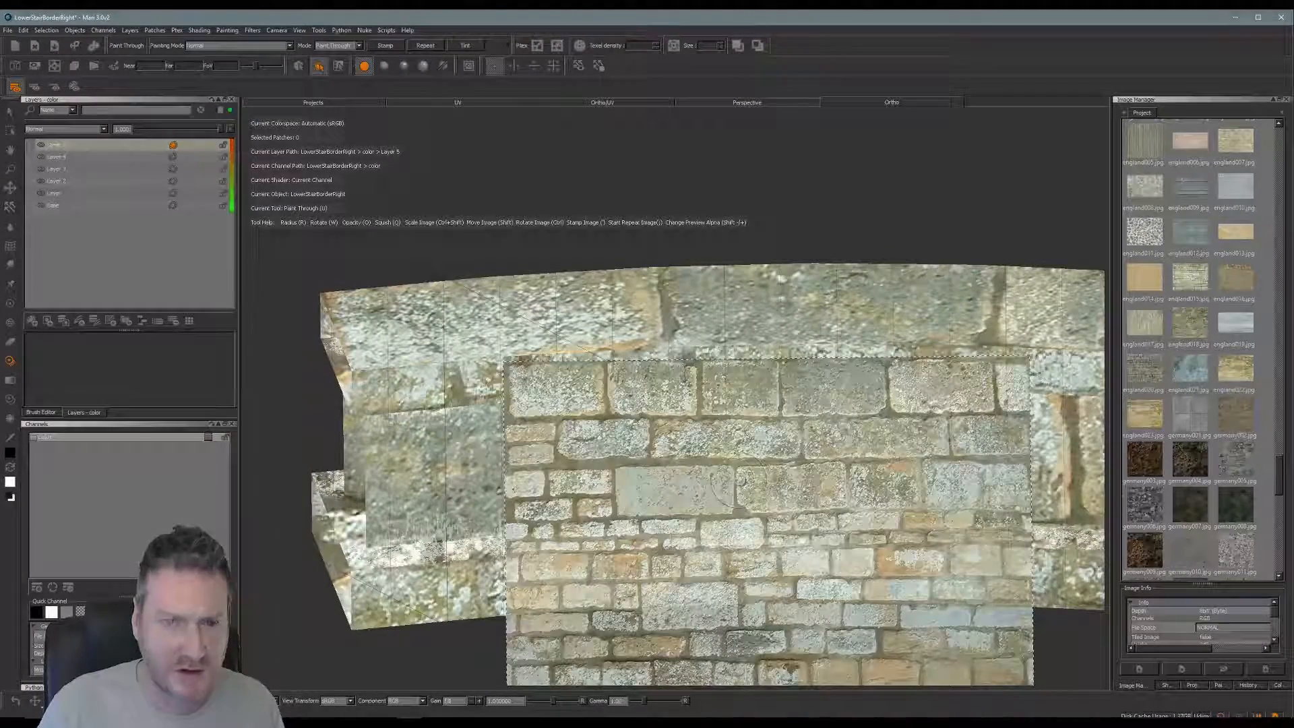
left_click_drag(645, 475, 785, 476, "ctrl+shift")
mouse_move(847, 471)
left_mouse_down("ctrl+shift")
mouse_move(698, 646)
mouse_move(662, 618)
mouse_move(691, 669)
mouse_move(707, 627)
mouse_move(710, 637)
left_mouse_up("ctrl+shift")
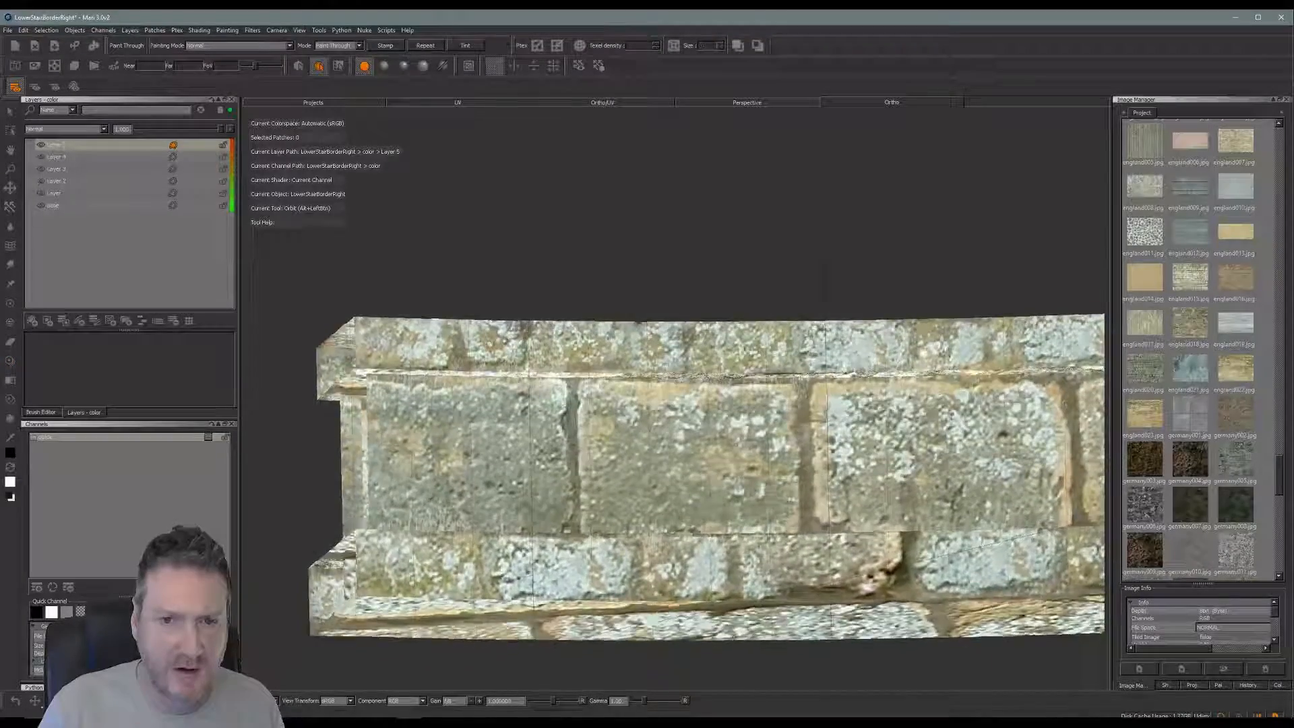
left_click_drag(728, 504, 730, 532, "alt")
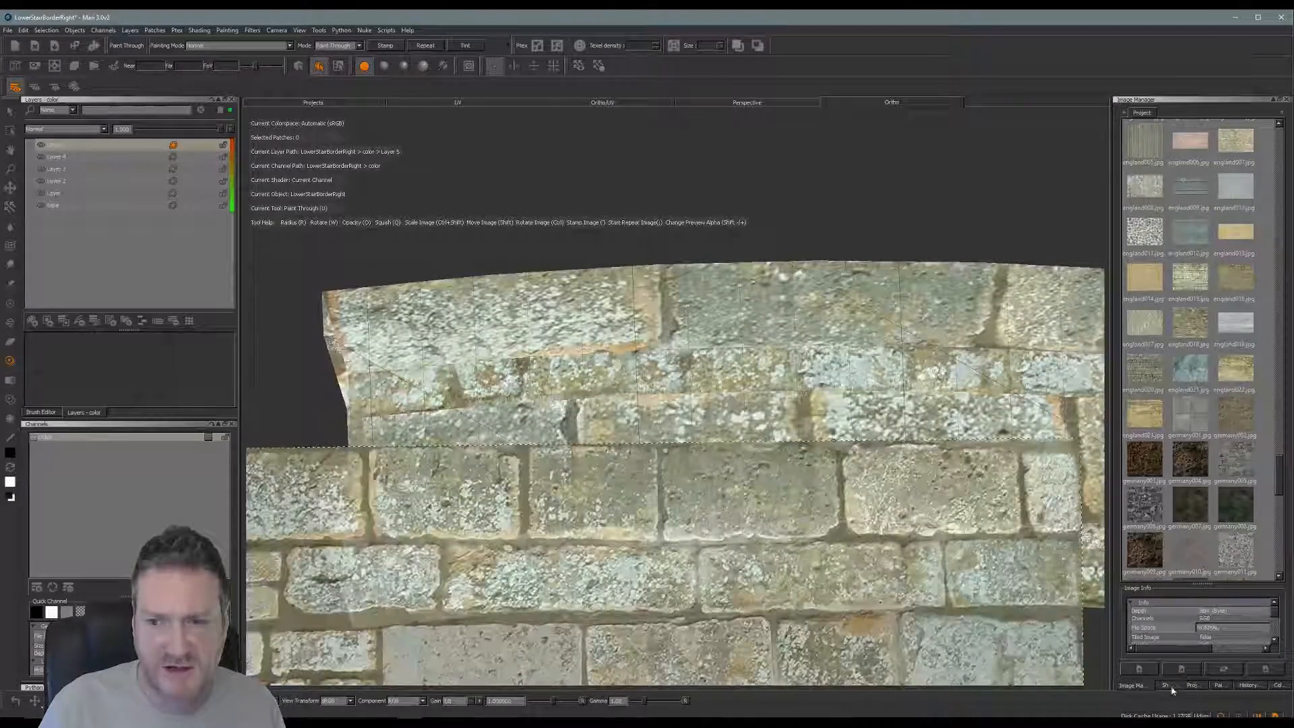
Turn the red mask preview on the model back on in the projection settings and return to the image library
left_click(1192, 685)
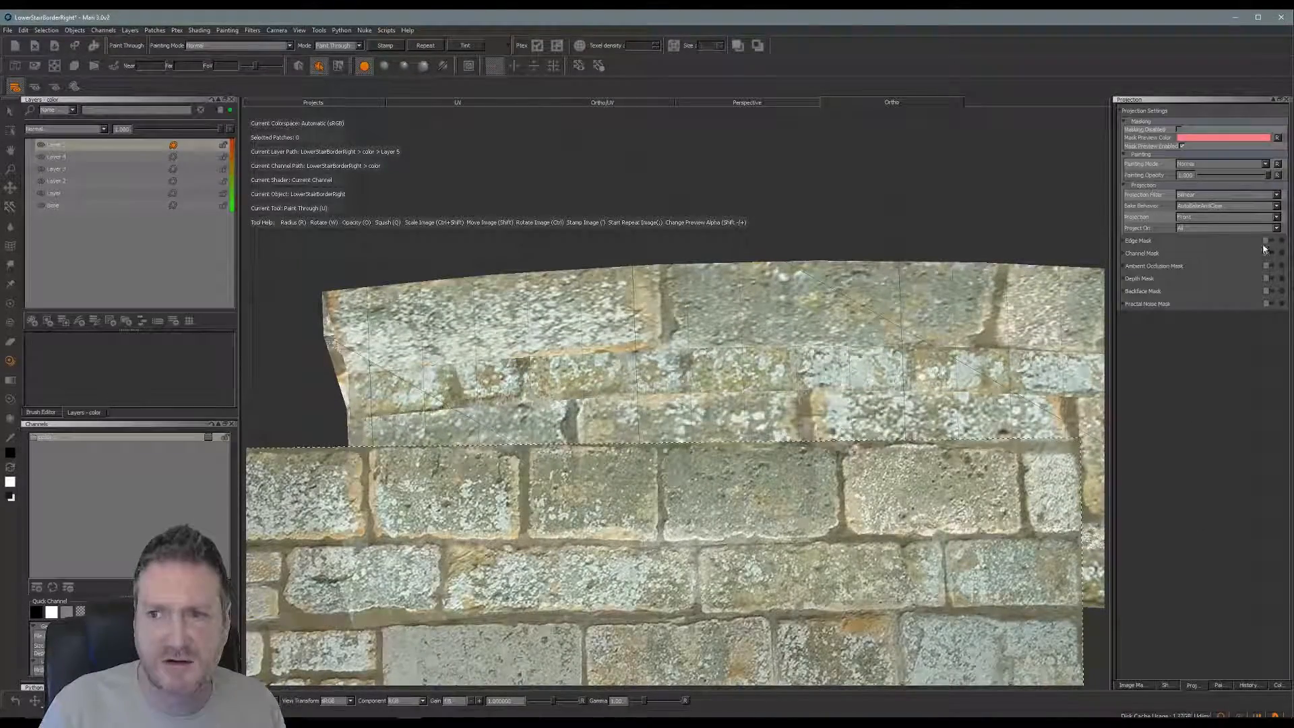
left_click(1132, 685)
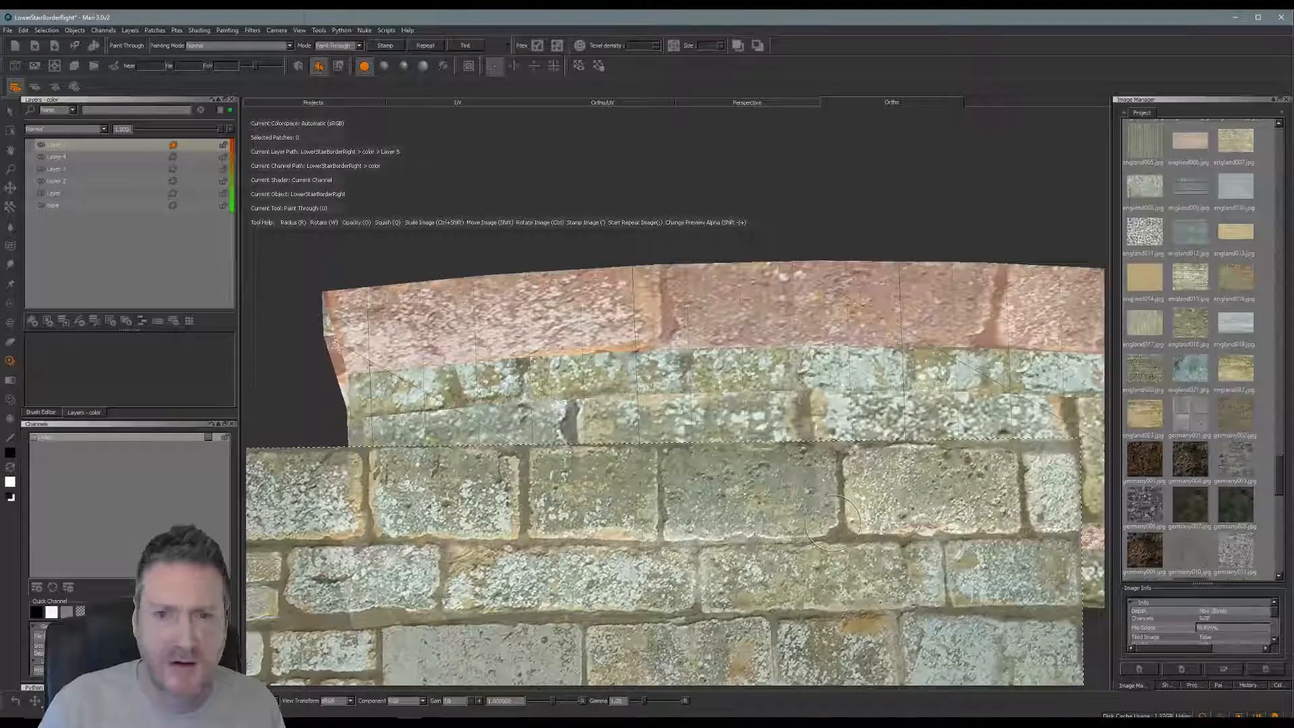
left_click_drag(660, 421, 627, 465, "alt")
right_click_drag(627, 459, 660, 436, "alt")
left_click_drag(660, 437, 644, 453, "alt")
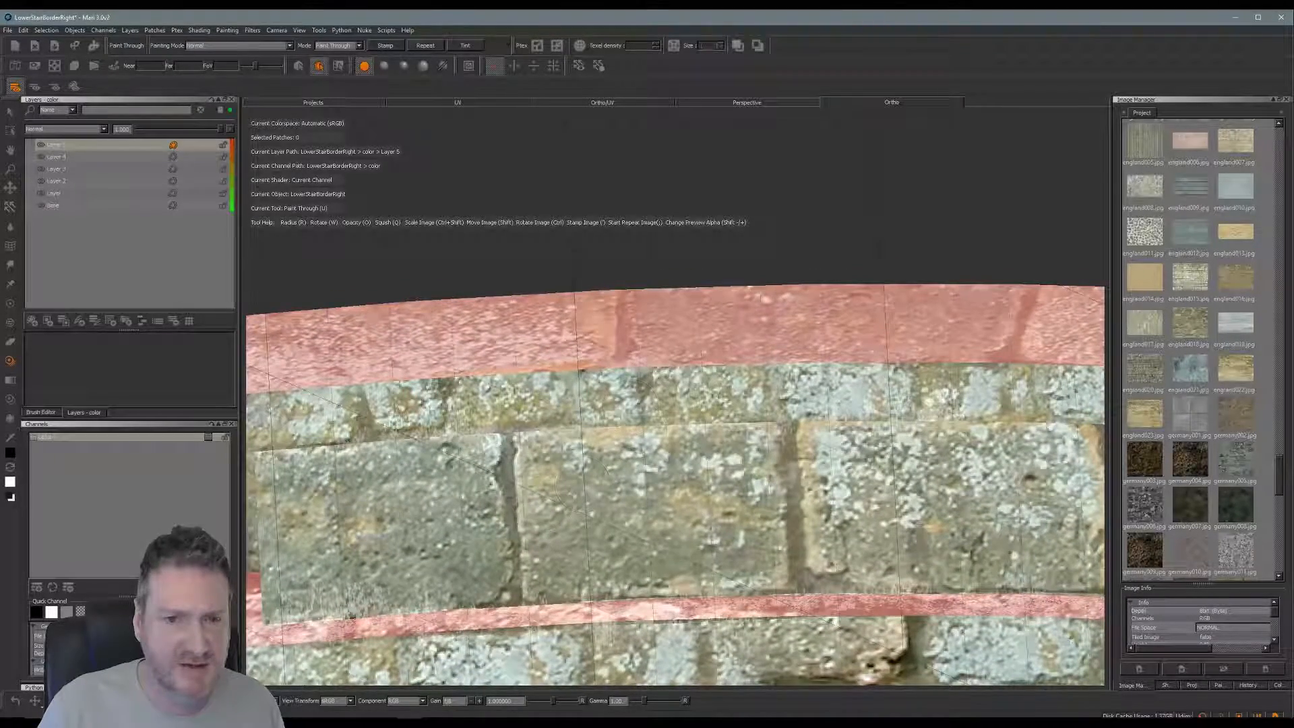
left_click_drag(619, 413, 685, 460, "alt")
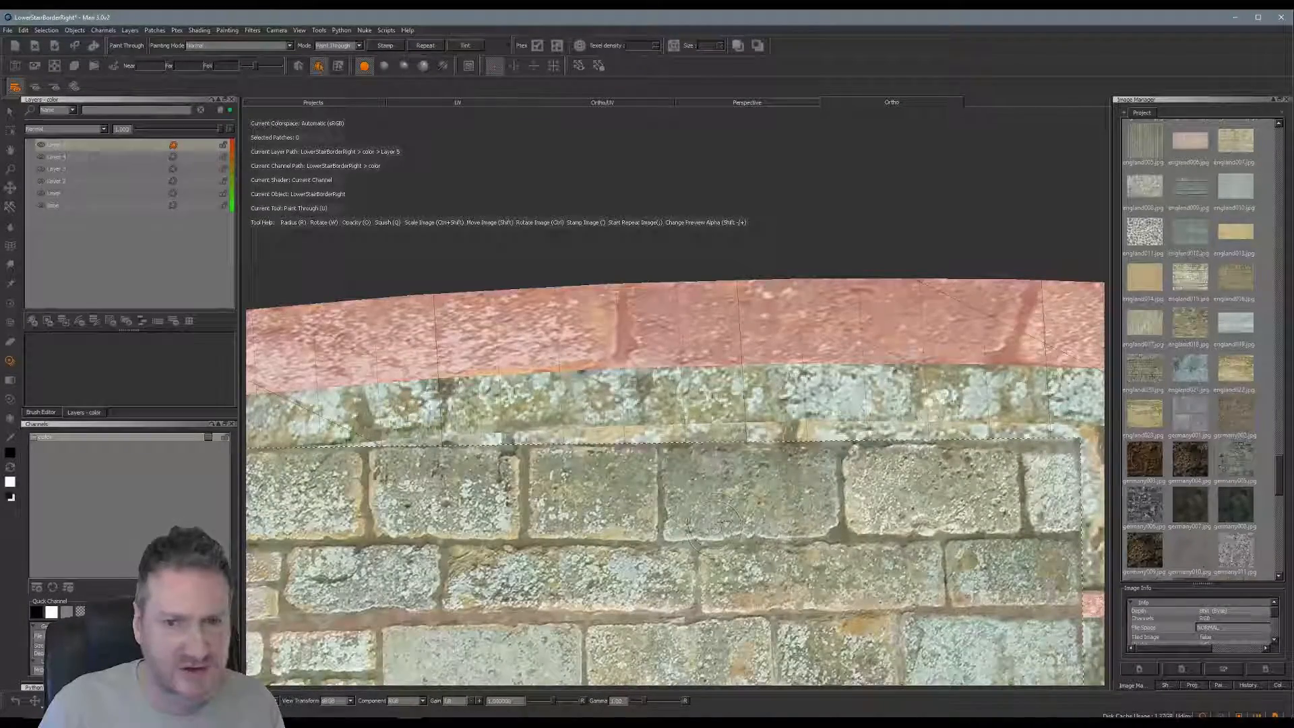
Enlarge the stone image, align its vertical mortar joint with a capstone joint, and paint that joint onto the narrow course below
left_click_drag(678, 507, 699, 515, "ctrl+shift")
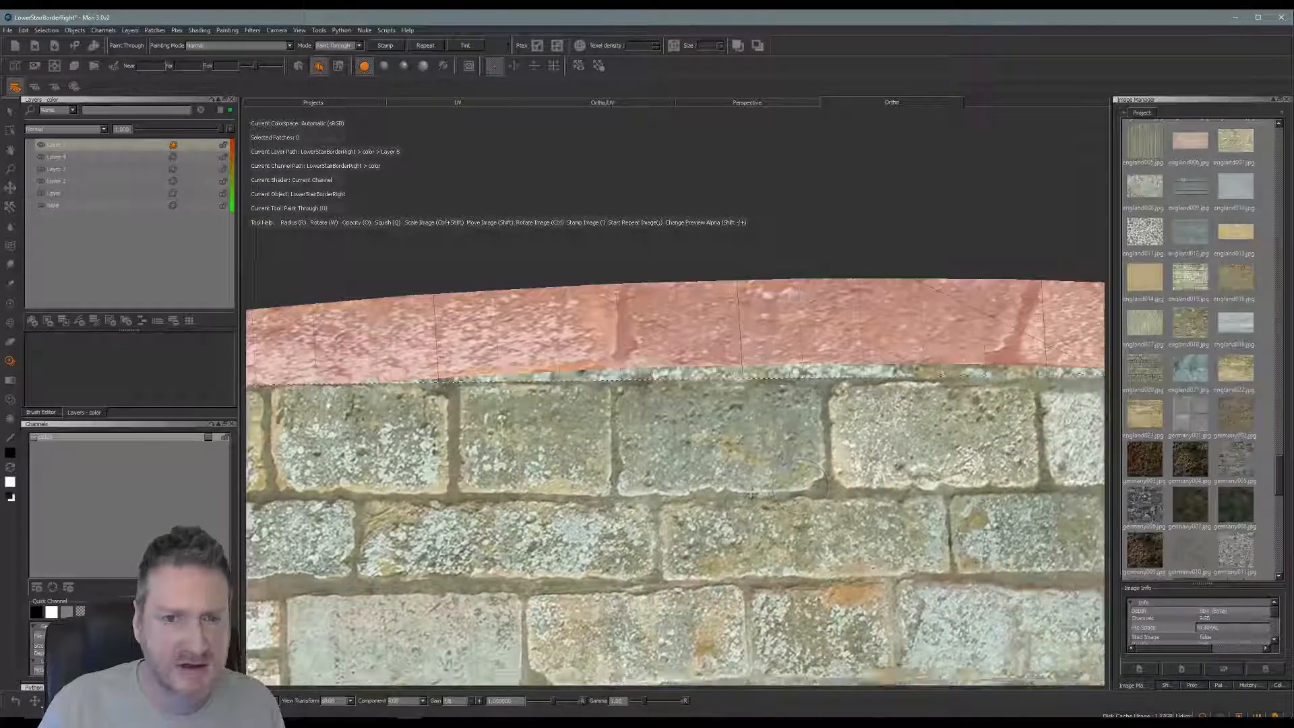
mouse_move(599, 499)
left_mouse_down("shift")
mouse_move(543, 487)
mouse_move(552, 479)
left_mouse_up("shift")
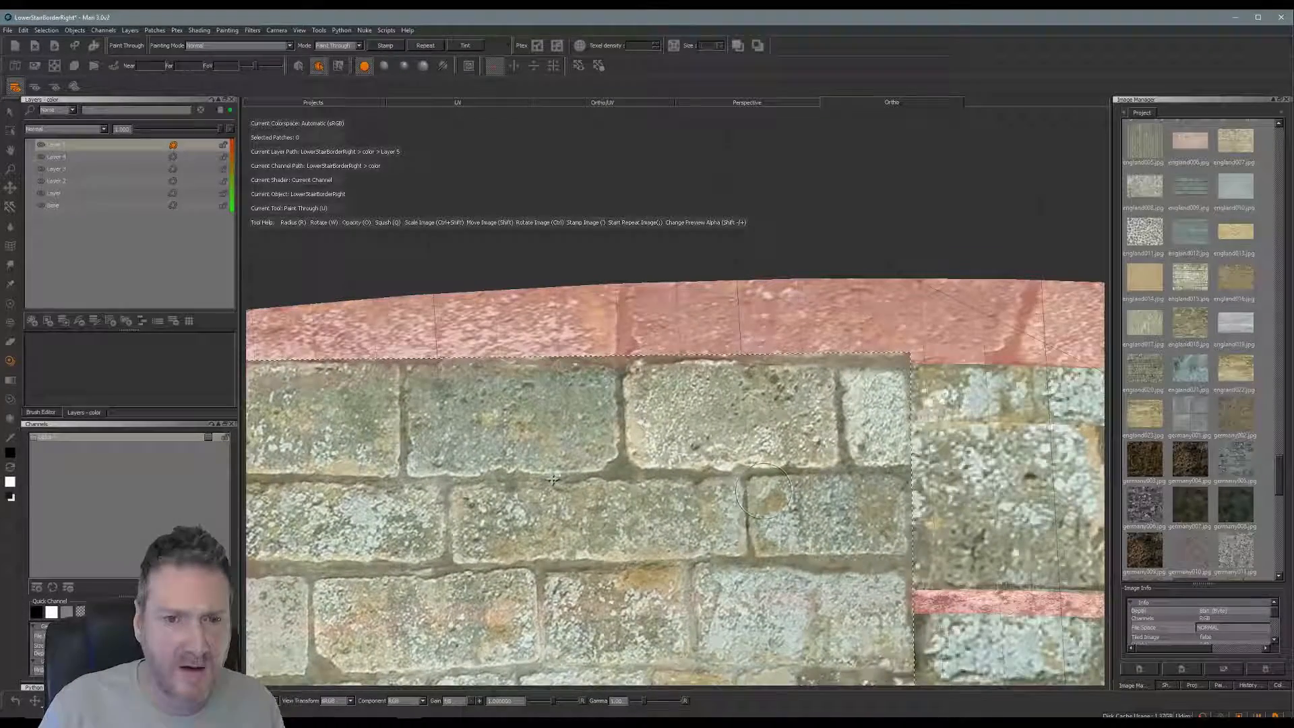
left_click(622, 389)
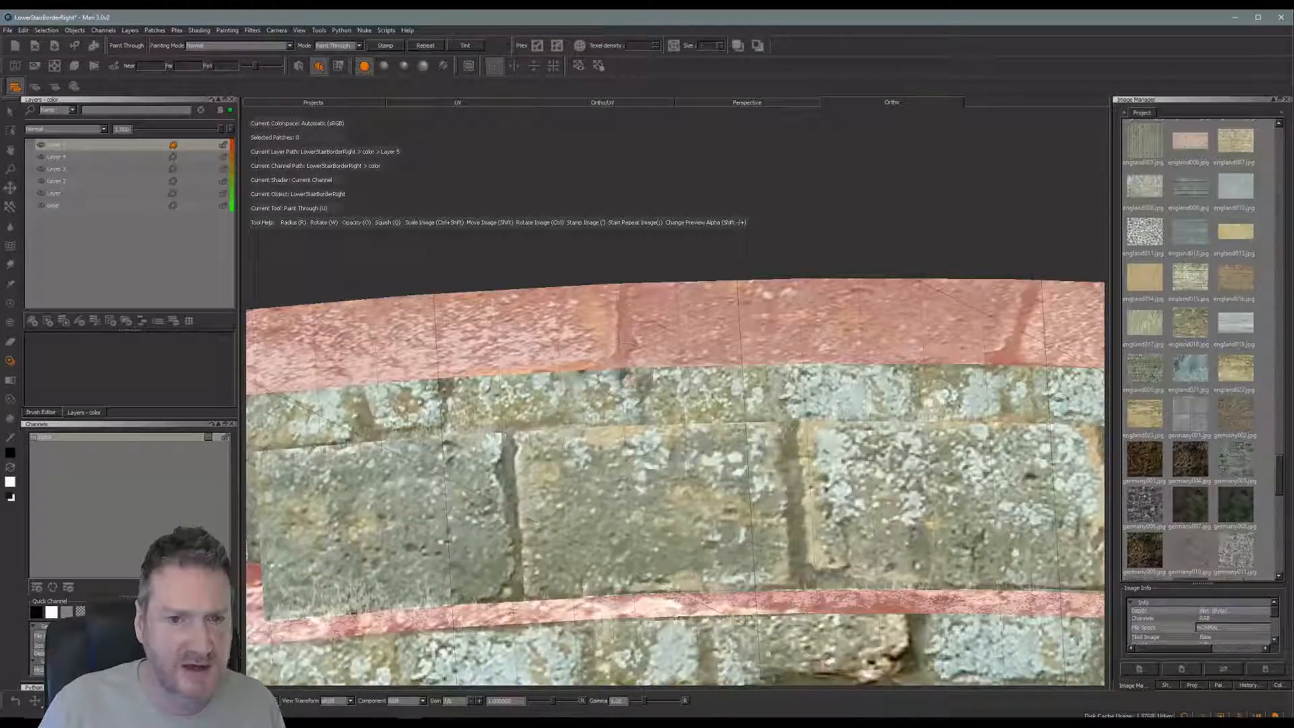
left_click_drag(620, 374, 621, 418)
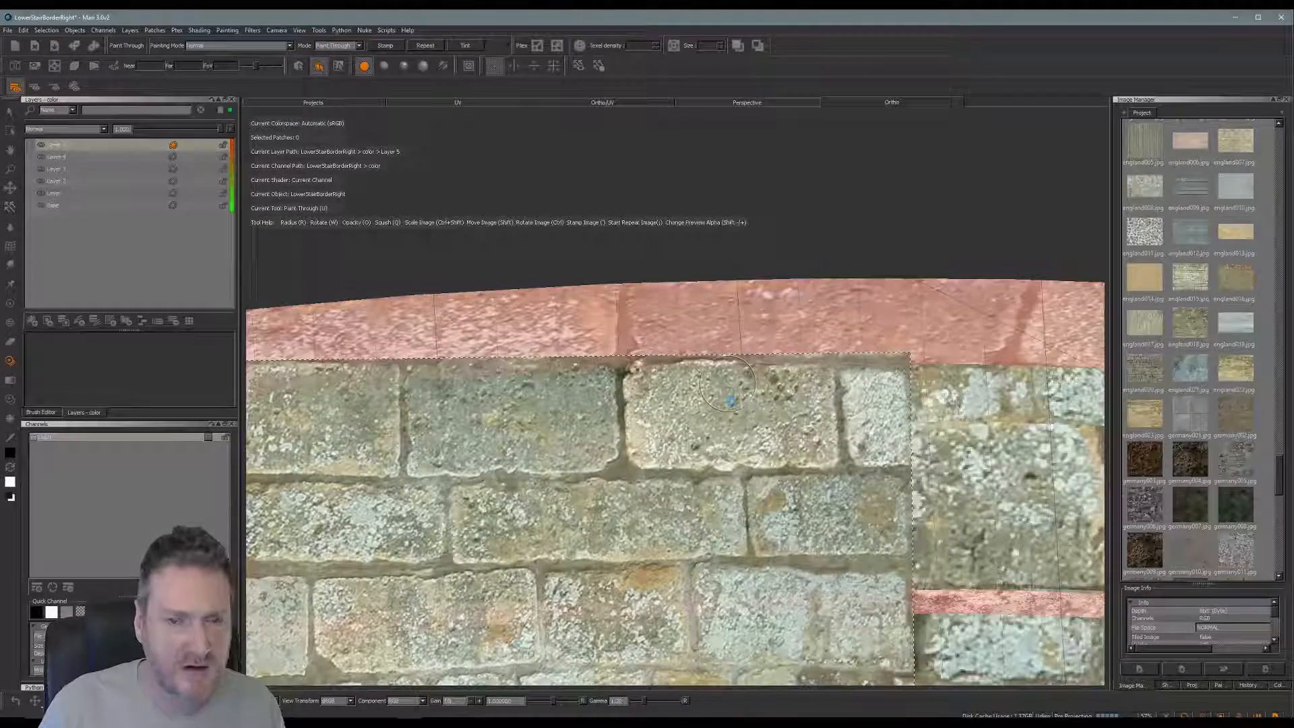
left_click(740, 449)
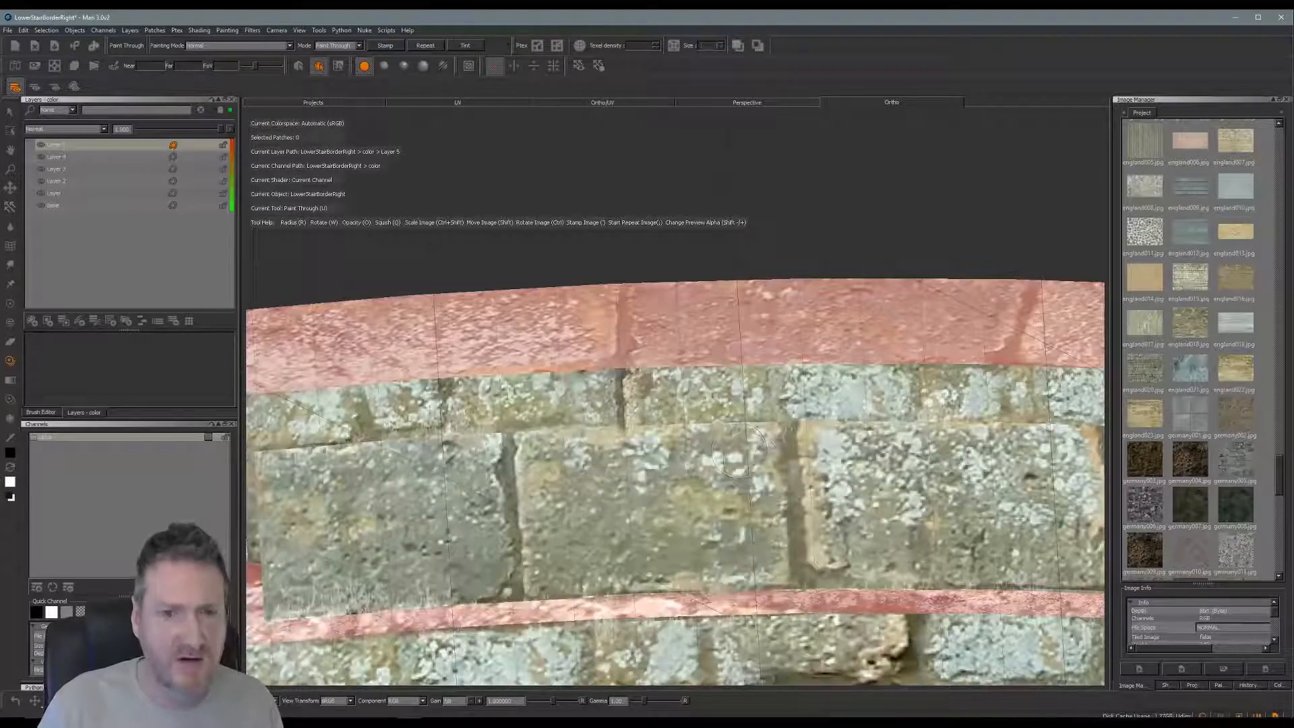
Realign the stone image's mortar joint with the capstone joints further along the wall and paint them down through the narrow course
left_click_drag(740, 449, 766, 475, "alt")
left_click_drag(460, 383, 482, 391, "alt")
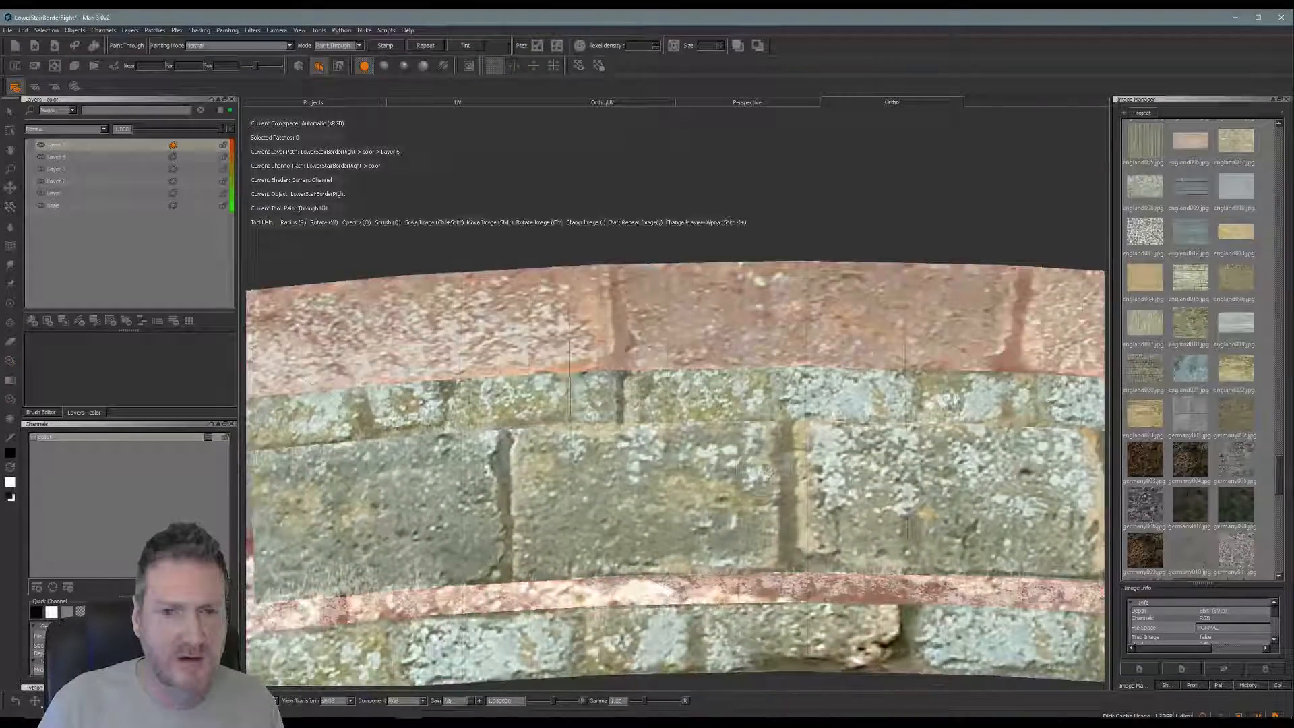
middle_click_drag(762, 404, 426, 433, "alt")
left_click_drag(426, 433, 405, 445, "alt")
mouse_move(682, 464)
left_mouse_down("alt")
mouse_move(676, 443)
mouse_move(689, 487)
mouse_move(730, 477)
mouse_move(663, 367)
left_mouse_up("alt")
key("u")
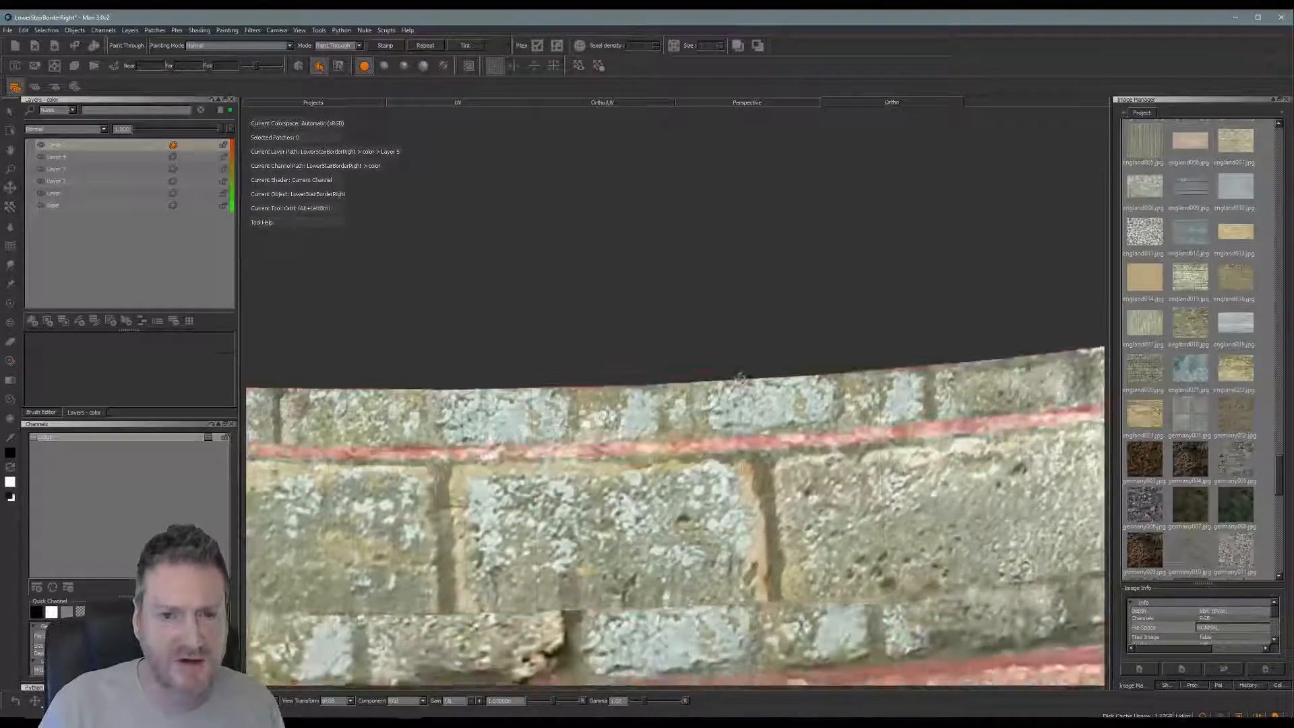
key("u")
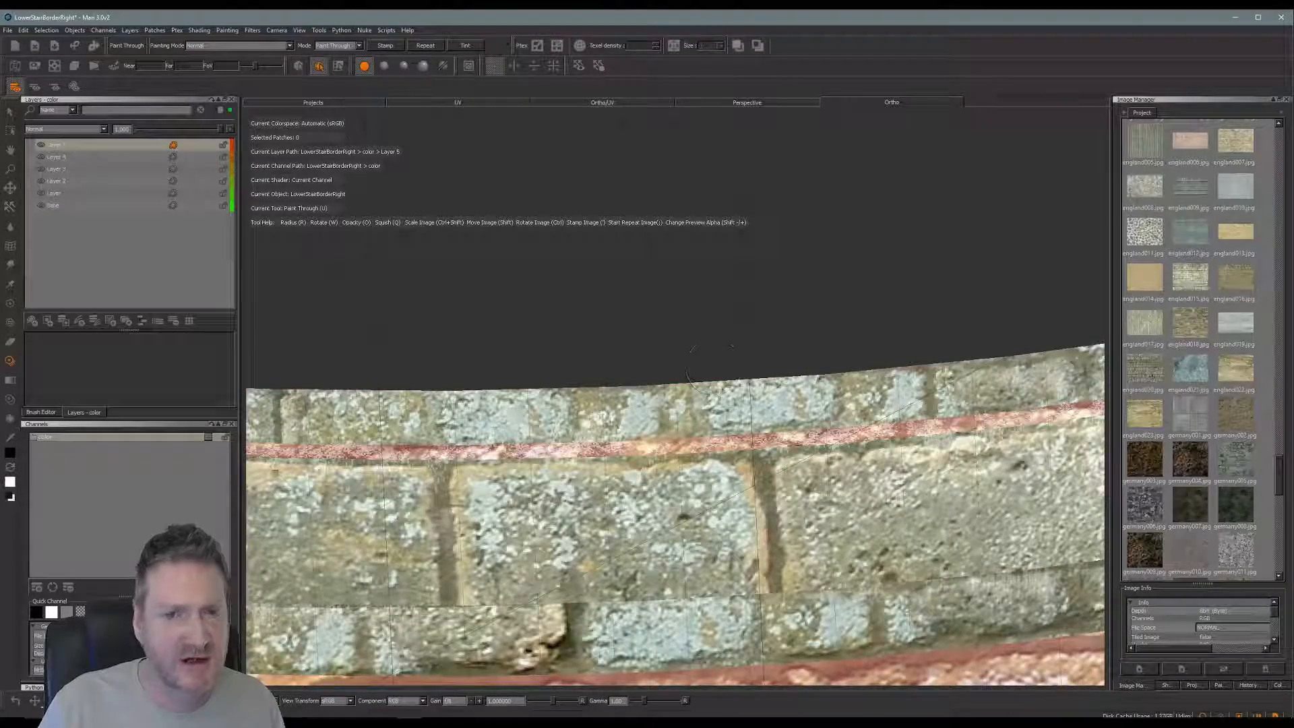
left_click_drag(709, 368, 741, 524, "alt")
key("u")
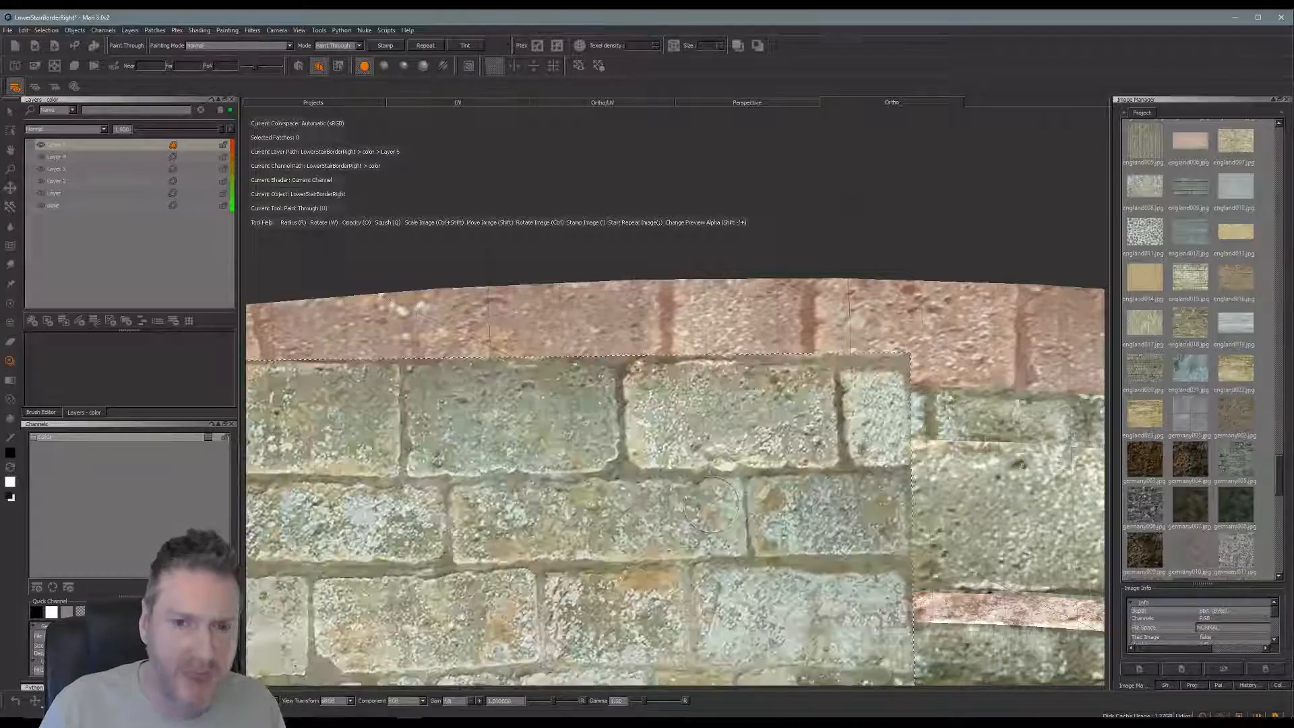
mouse_move(711, 504)
left_mouse_down("shift")
mouse_move(570, 527)
mouse_move(606, 507)
mouse_move(551, 481)
mouse_move(800, 486)
mouse_move(705, 603)
mouse_move(694, 532)
left_mouse_up("shift")
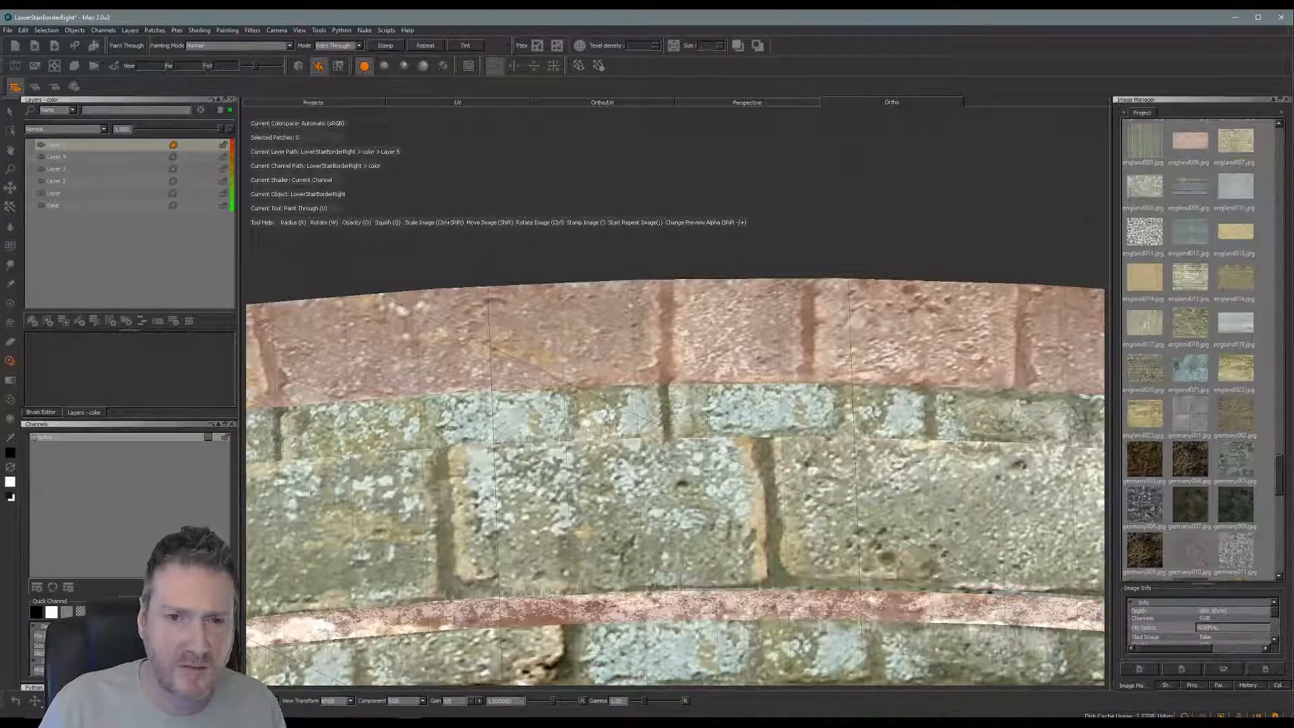
left_click(724, 470)
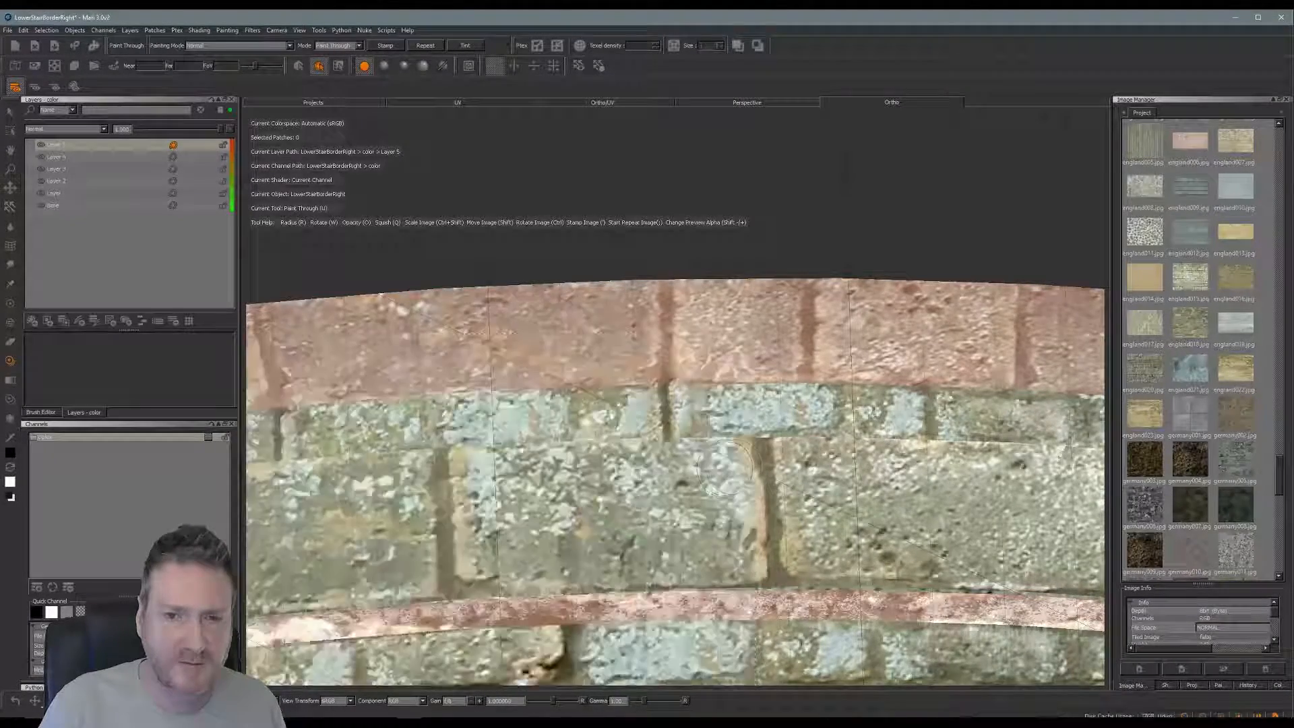
Continue the following capstone joint into the narrow course by painting a mortar joint from the repositioned stone image
mouse_move(724, 468)
left_mouse_down("alt")
mouse_move(555, 465)
mouse_move(522, 481)
mouse_move(684, 518)
mouse_move(682, 502)
left_mouse_up("alt")
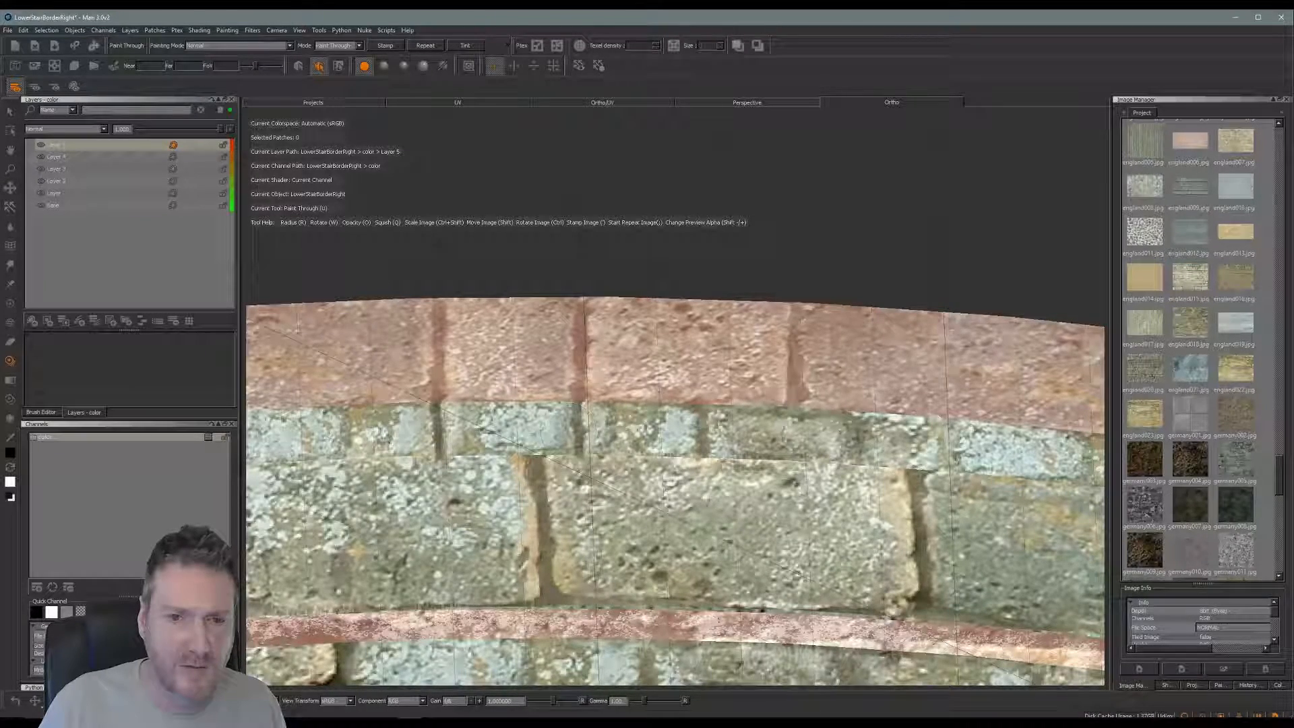
middle_click_drag(727, 456, 723, 457, "alt")
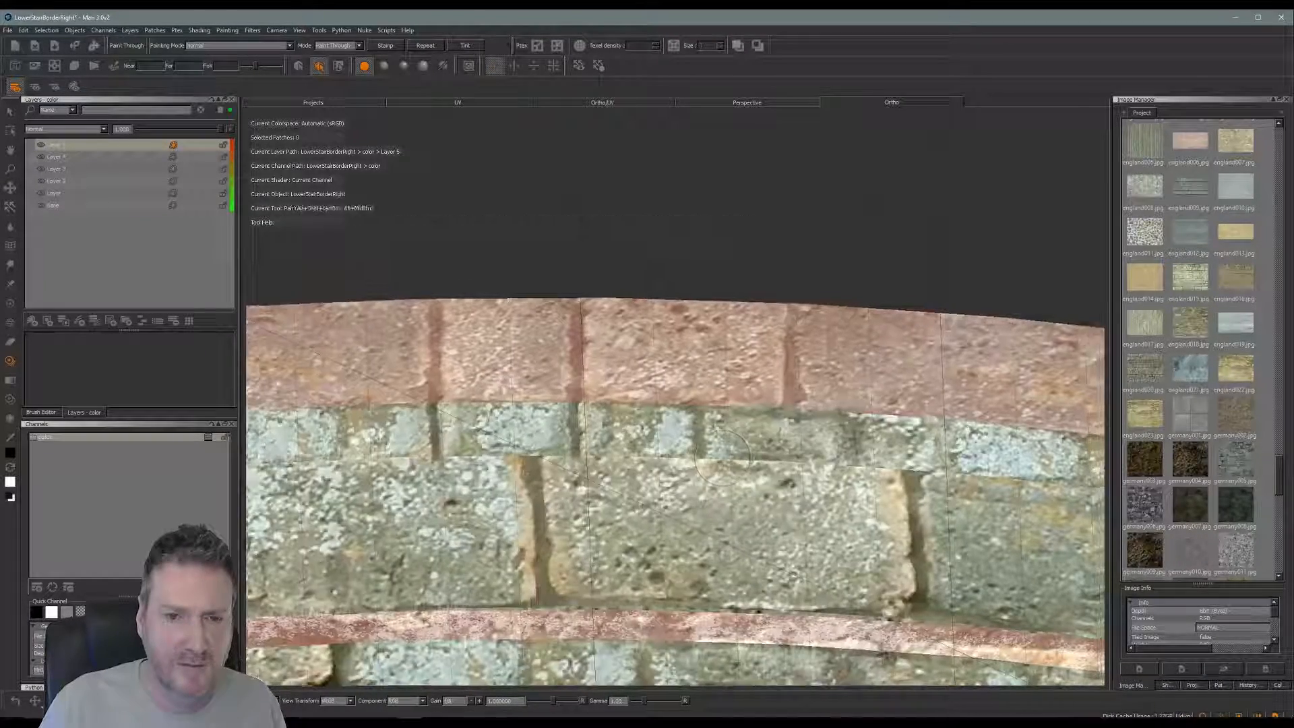
mouse_move(723, 458)
left_mouse_down("alt")
mouse_move(603, 450)
mouse_move(623, 404)
mouse_move(633, 471)
left_mouse_up("alt")
key("u")
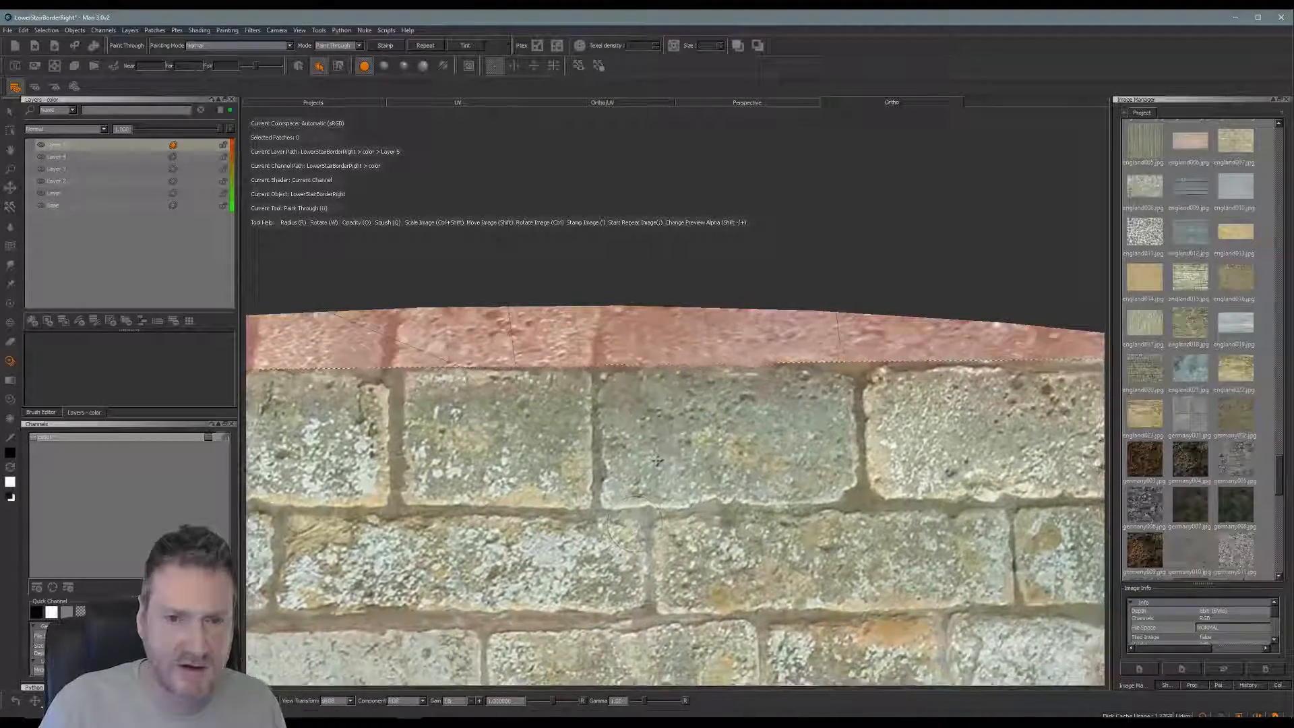
left_click_drag(657, 460, 657, 457, "shift")
left_click_drag(576, 415, 617, 436)
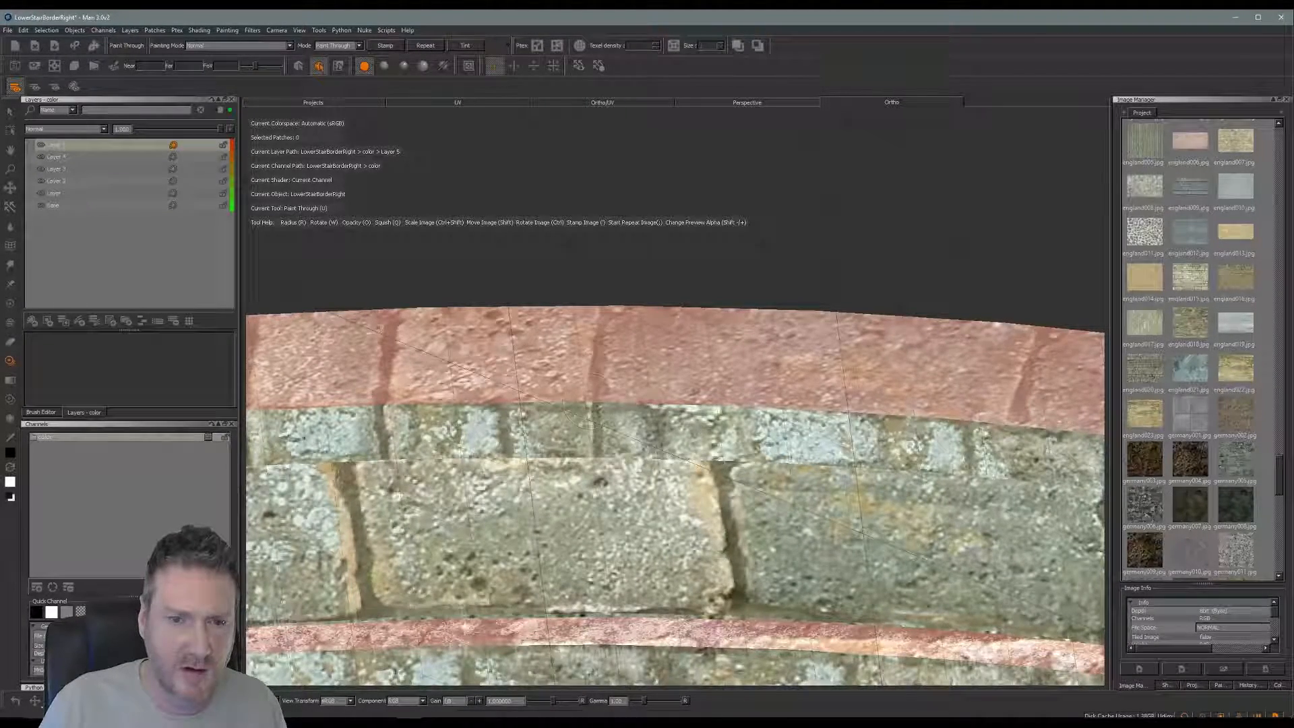
Align the stone image's vertical mortar joint with the next capstone joint and paint it down into the narrow course below
middle_click_drag(697, 482, 521, 480, "alt")
mouse_move(519, 479)
left_mouse_down("alt")
mouse_move(618, 475)
mouse_move(660, 515)
mouse_move(649, 476)
left_mouse_up("alt")
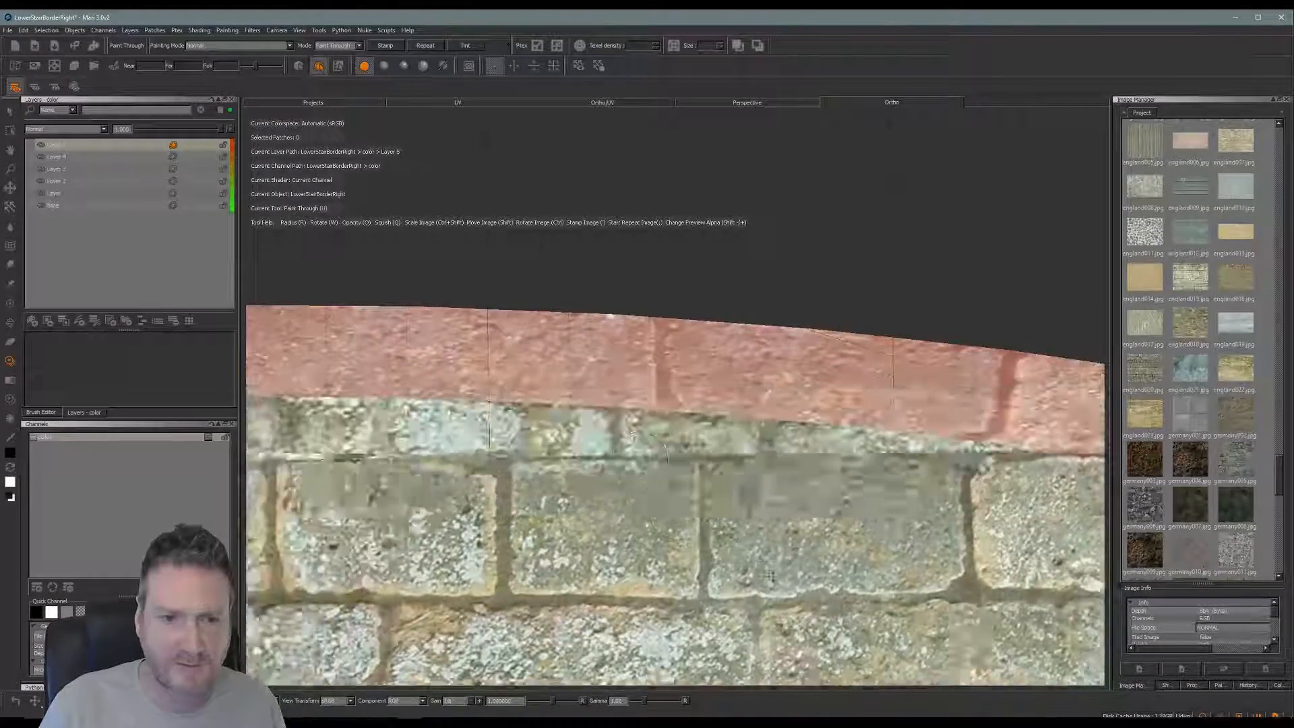
left_click_drag(769, 576, 928, 493, "shift")
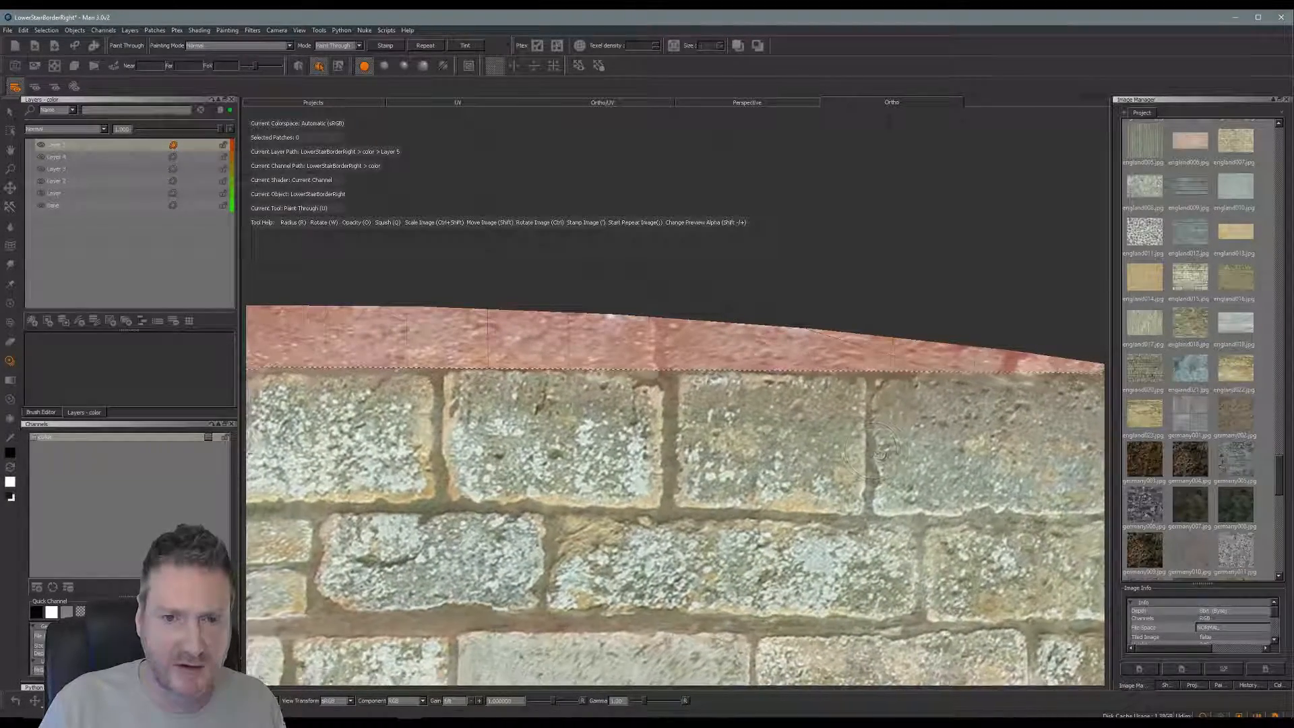
left_click_drag(878, 453, 889, 453, "shift")
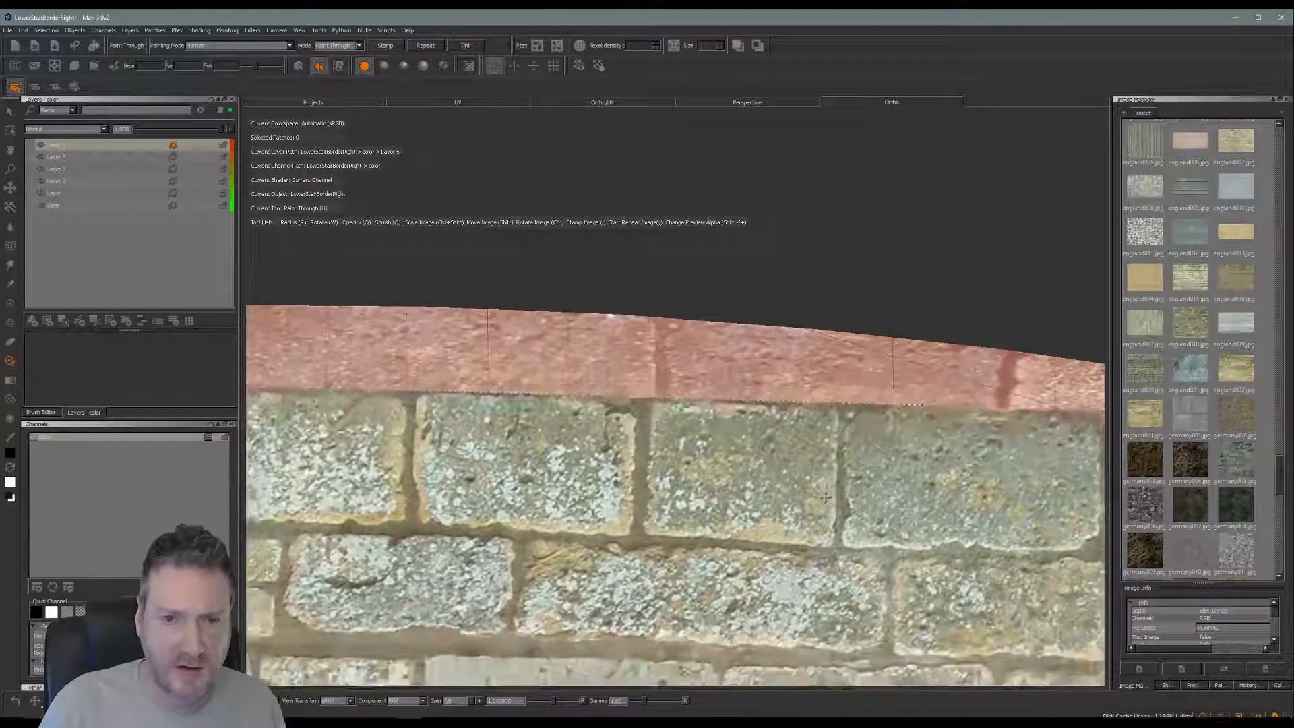
mouse_move(825, 498)
left_mouse_down("shift")
mouse_move(863, 467)
mouse_move(835, 544)
left_mouse_up("shift")
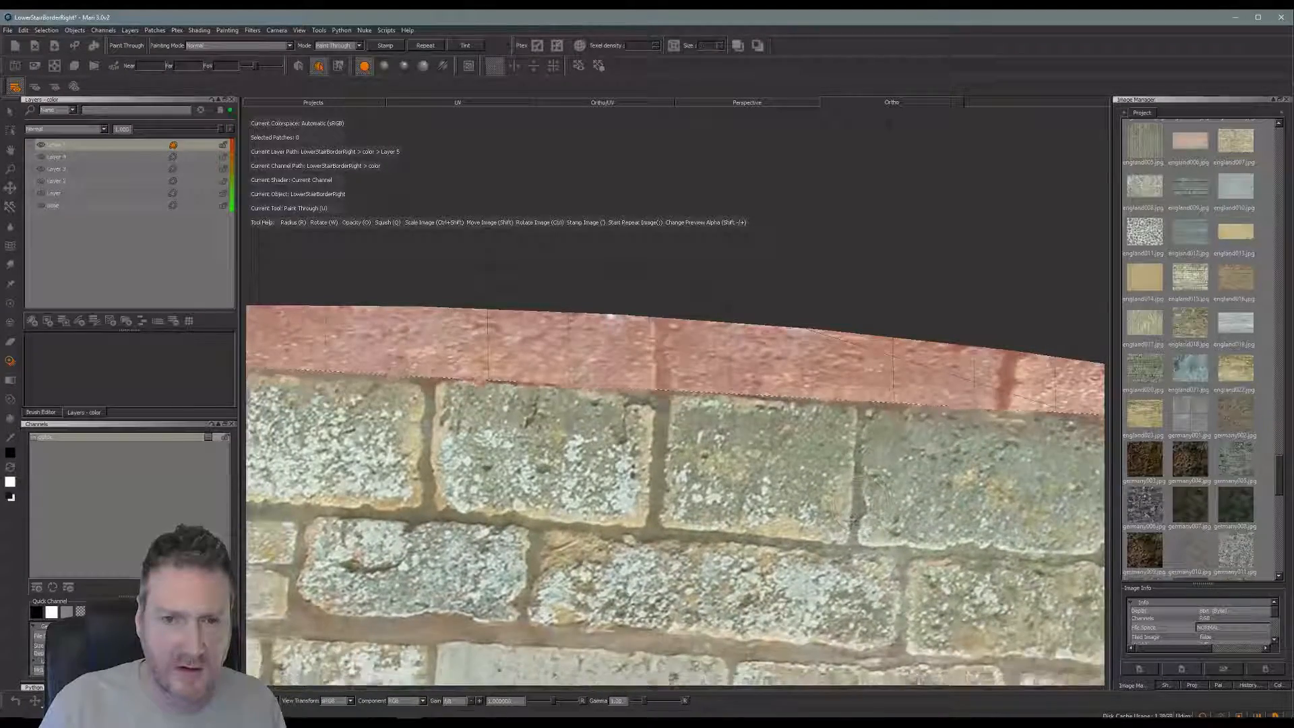
left_click_drag(856, 500, 866, 490, "shift")
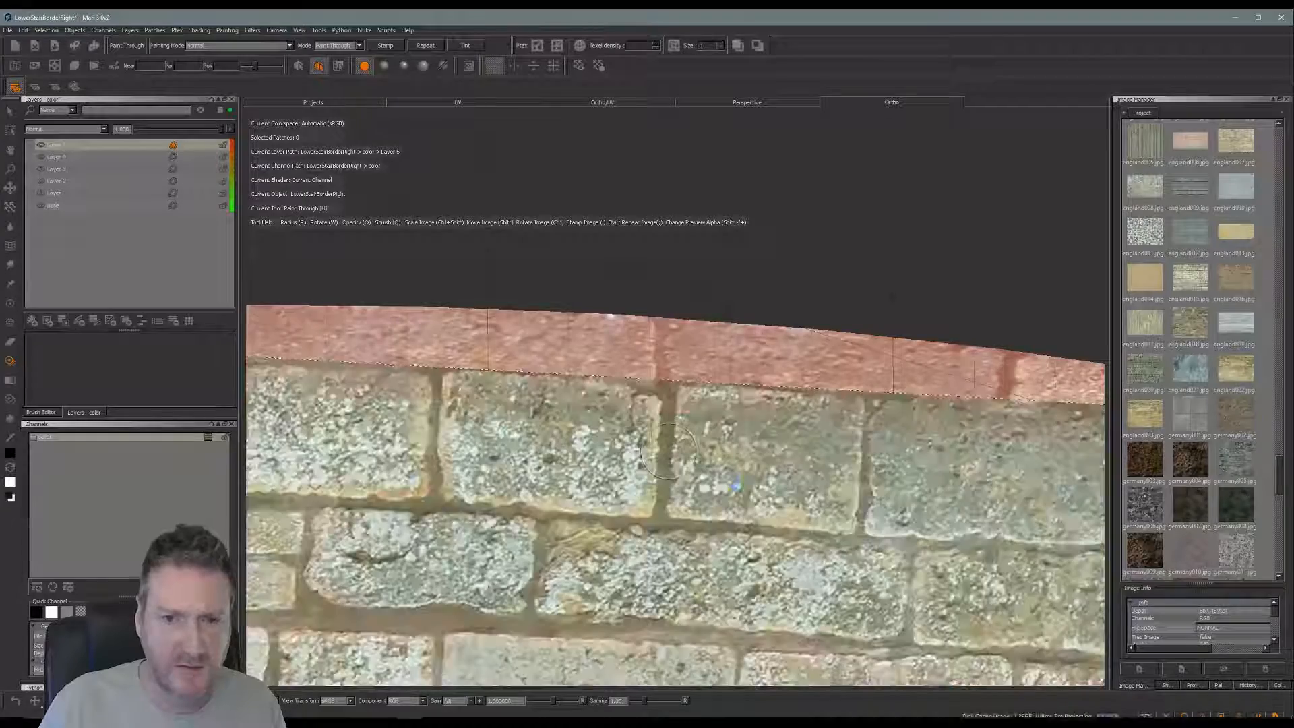
Line up the stone image with the following capstone joint and paint its mortar along the joint on the capstone's face
middle_click_drag(837, 513, 538, 491, "alt")
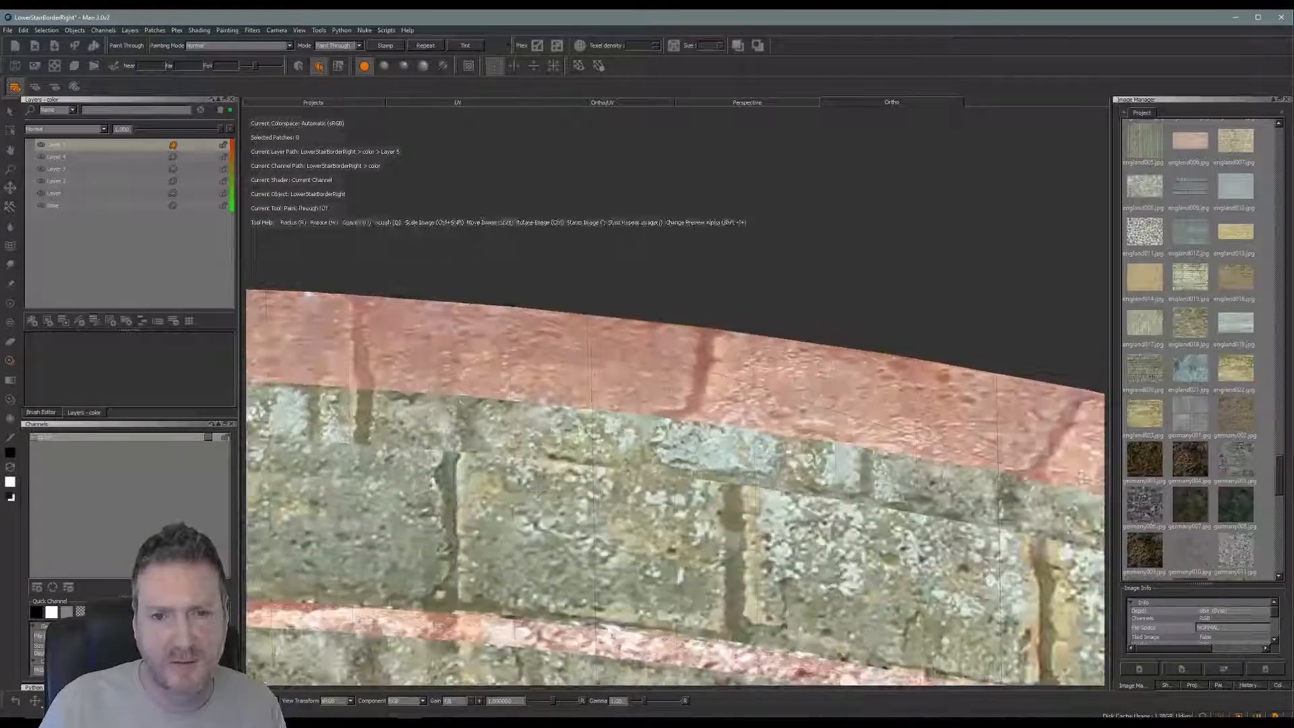
mouse_move(538, 490)
left_mouse_down("alt")
mouse_move(664, 506)
mouse_move(691, 496)
mouse_move(913, 573)
mouse_move(953, 517)
left_mouse_up("alt")
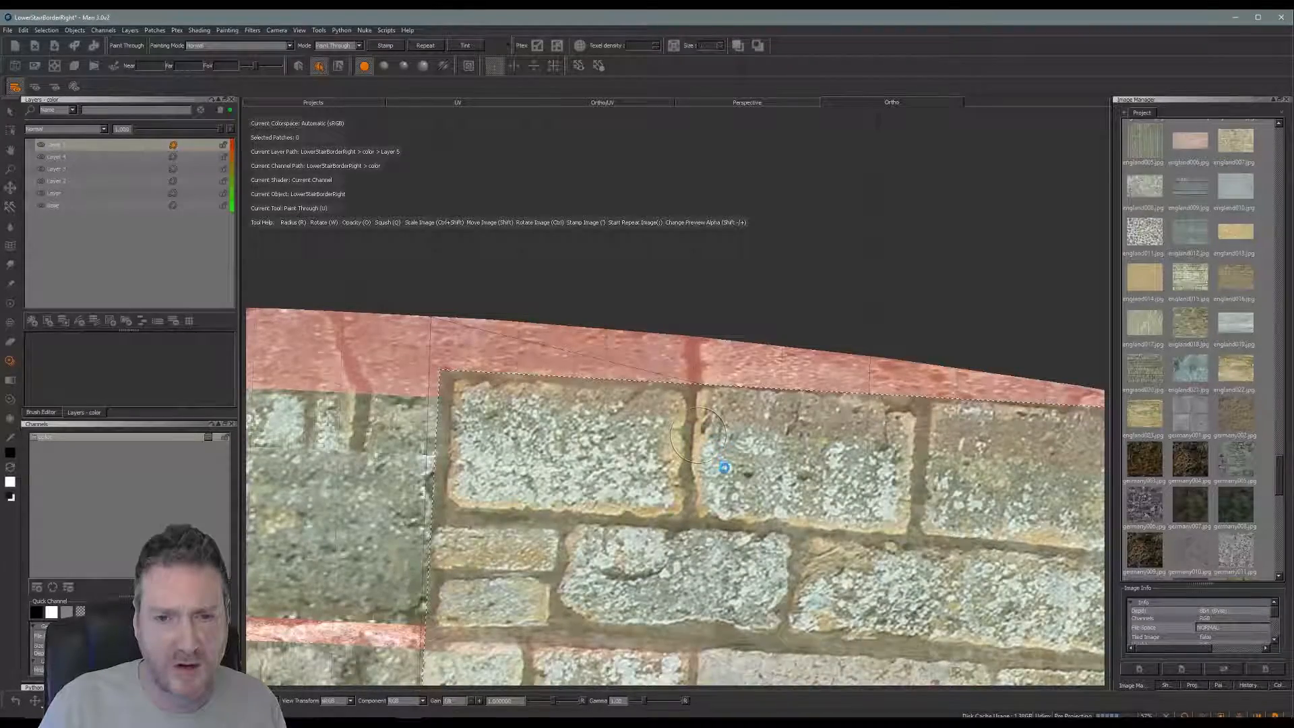
mouse_move(724, 467)
left_mouse_down("alt")
mouse_move(710, 532)
mouse_move(712, 454)
left_mouse_up("alt")
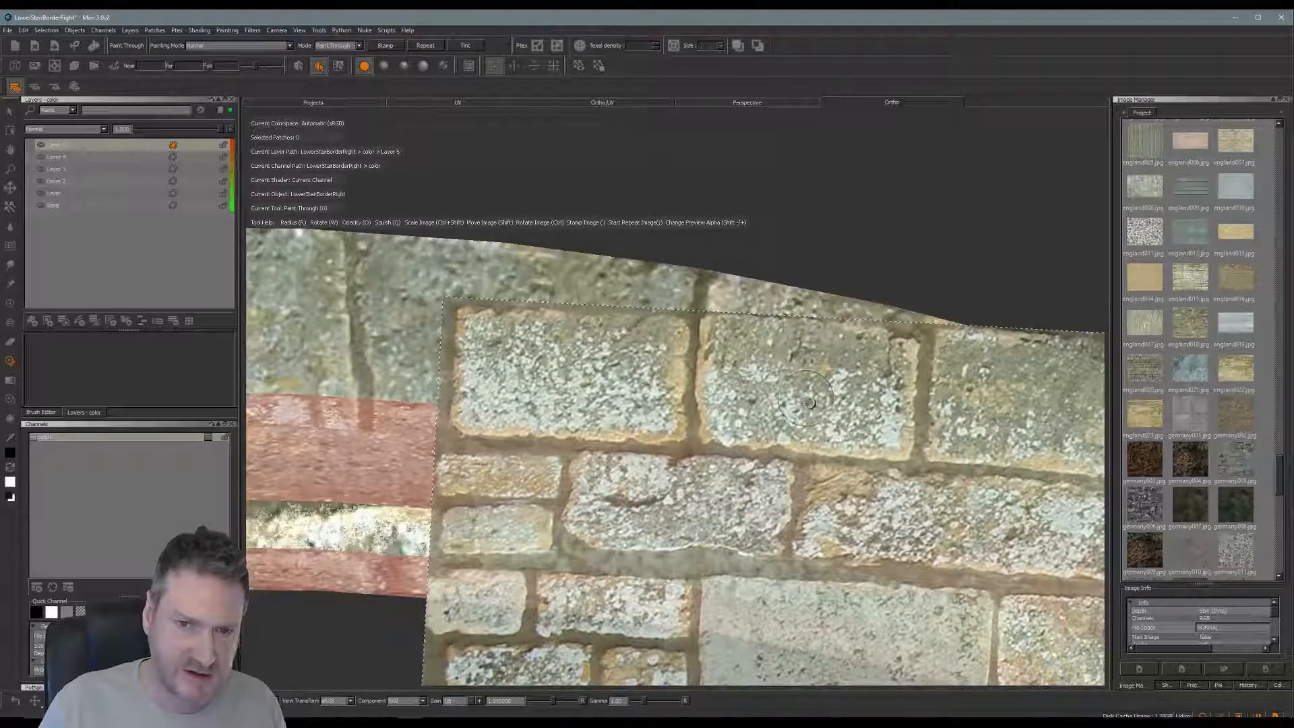
left_click_drag(807, 399, 830, 368, "shift")
mouse_move(847, 412)
left_mouse_down("shift")
mouse_move(780, 617)
mouse_move(792, 490)
mouse_move(824, 432)
left_mouse_up("shift")
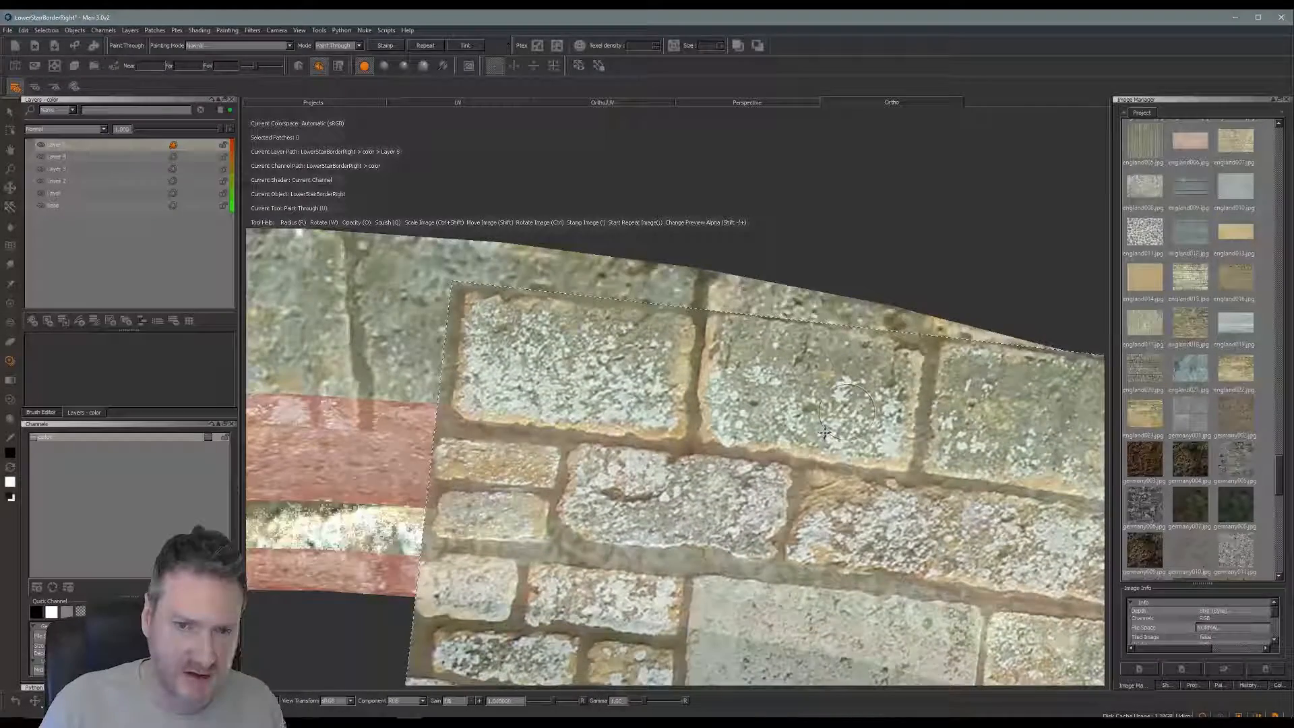
left_click(824, 433)
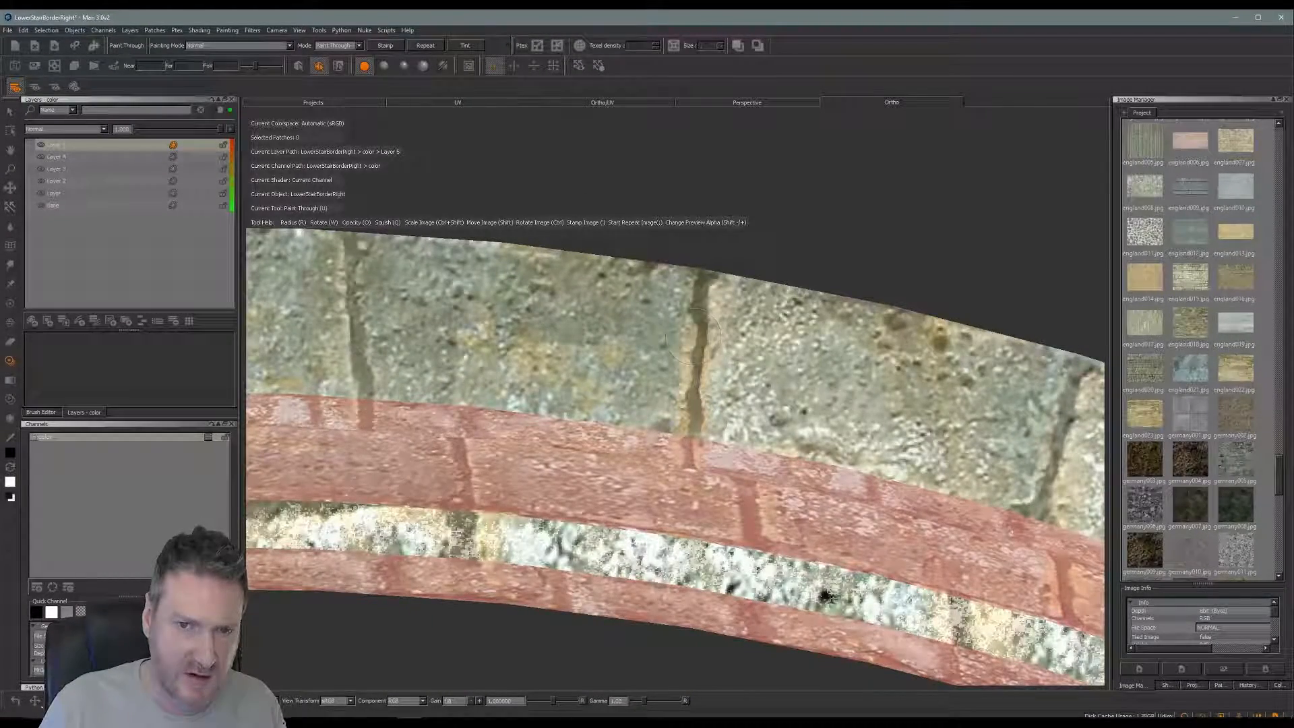
mouse_move(697, 334)
left_mouse_down()
mouse_move(725, 445)
mouse_move(776, 370)
mouse_move(693, 573)
left_mouse_up()
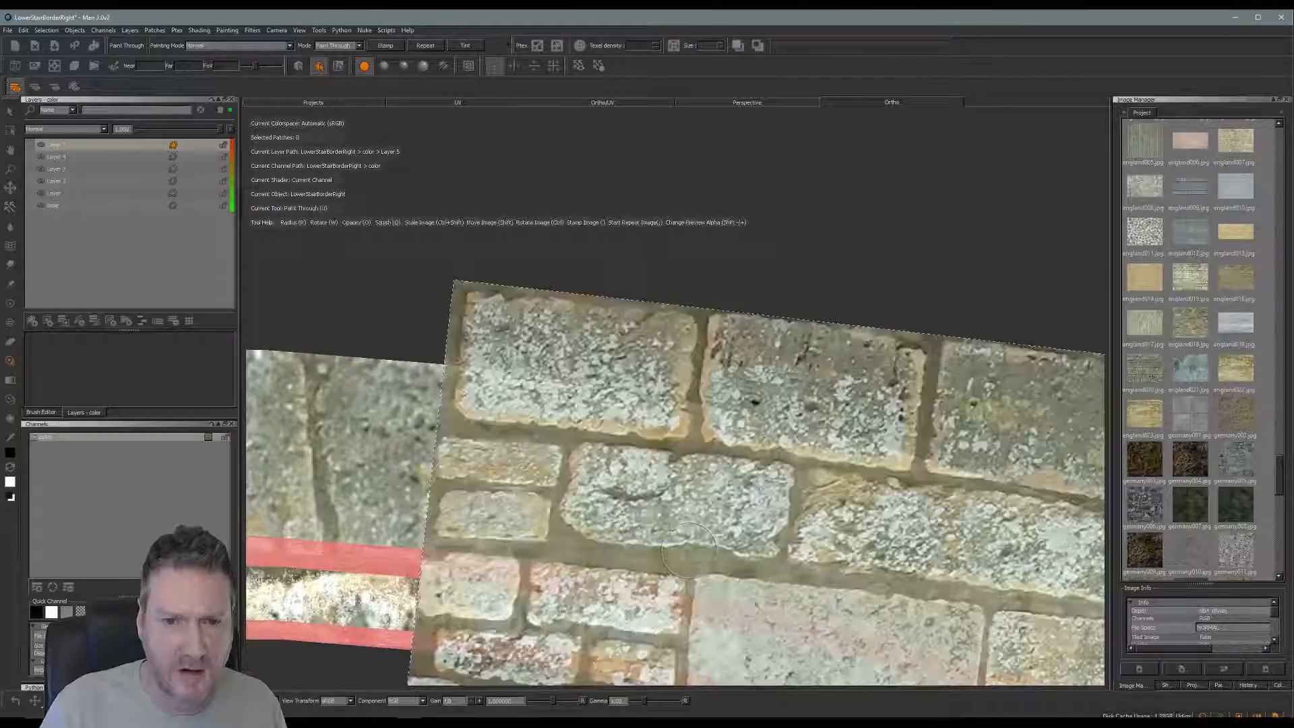
Reposition the stone image over that same joint and continue its mortar from the capstone edge into the narrow course
left_click_drag(767, 340, 724, 449, "shift")
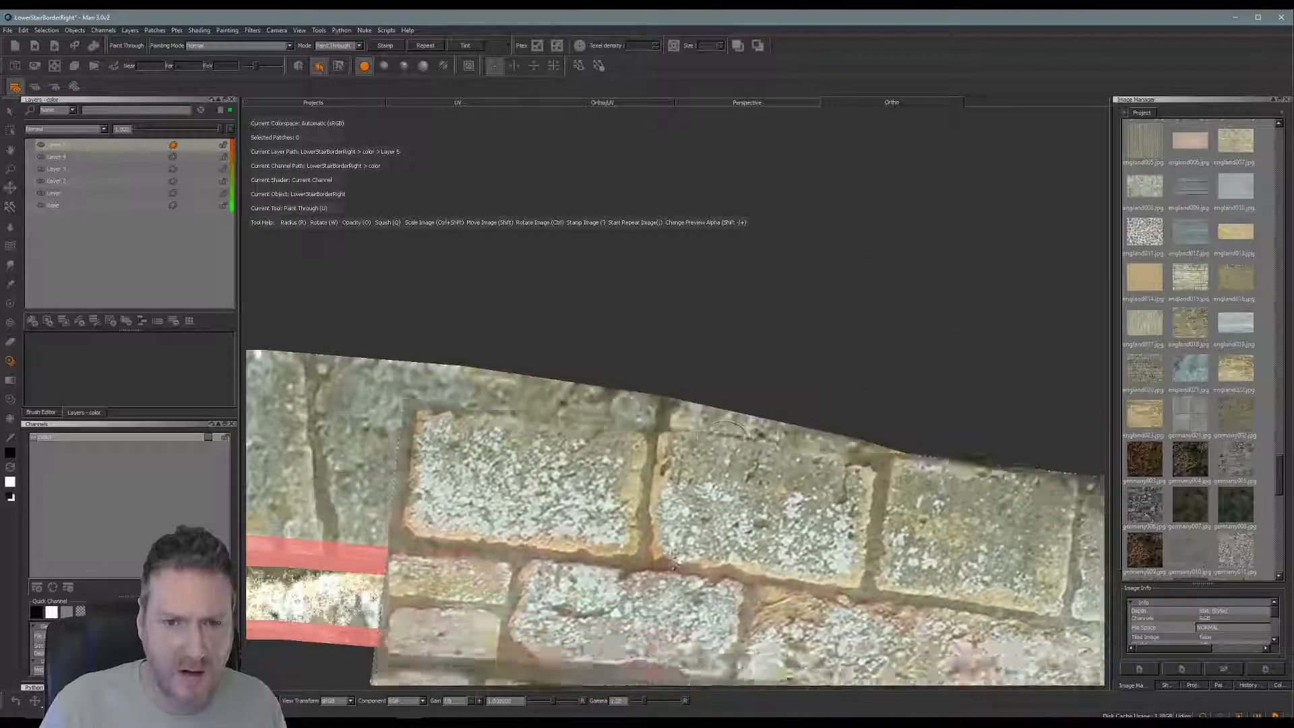
left_click_drag(685, 512, 694, 510, "shift")
left_click(662, 489)
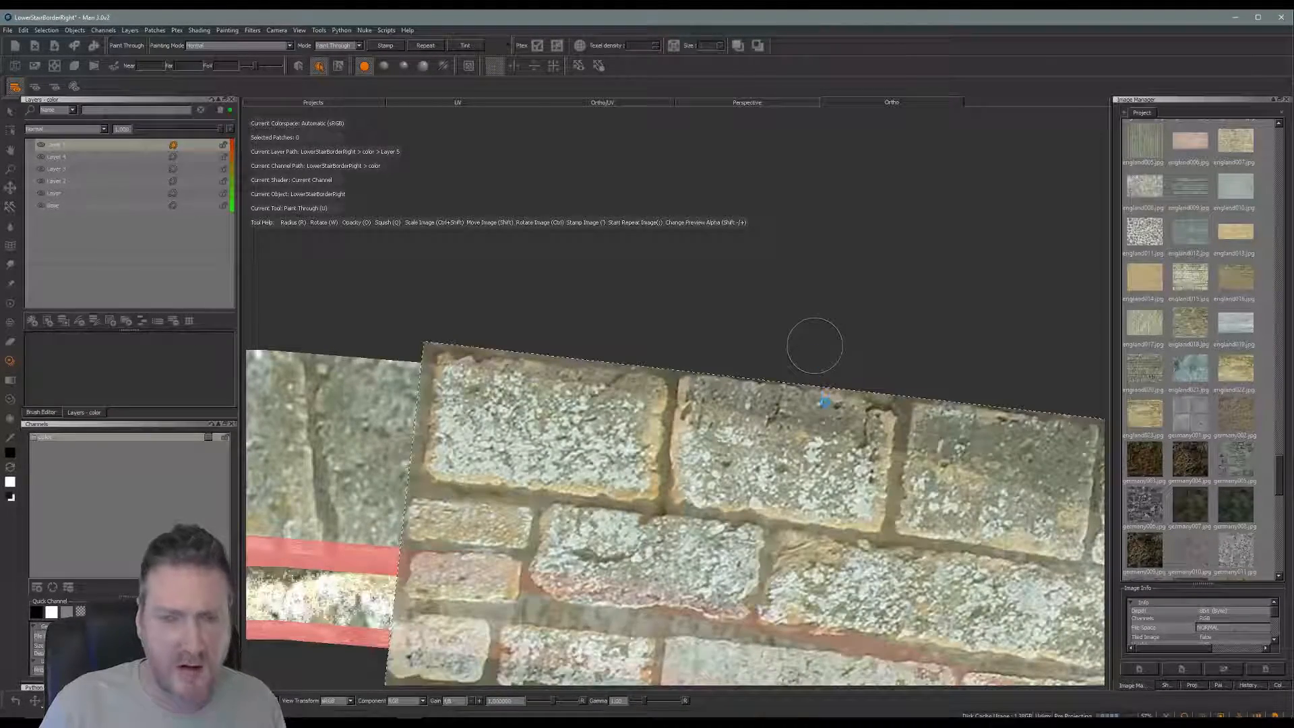
left_click_drag(815, 346, 803, 424, "alt")
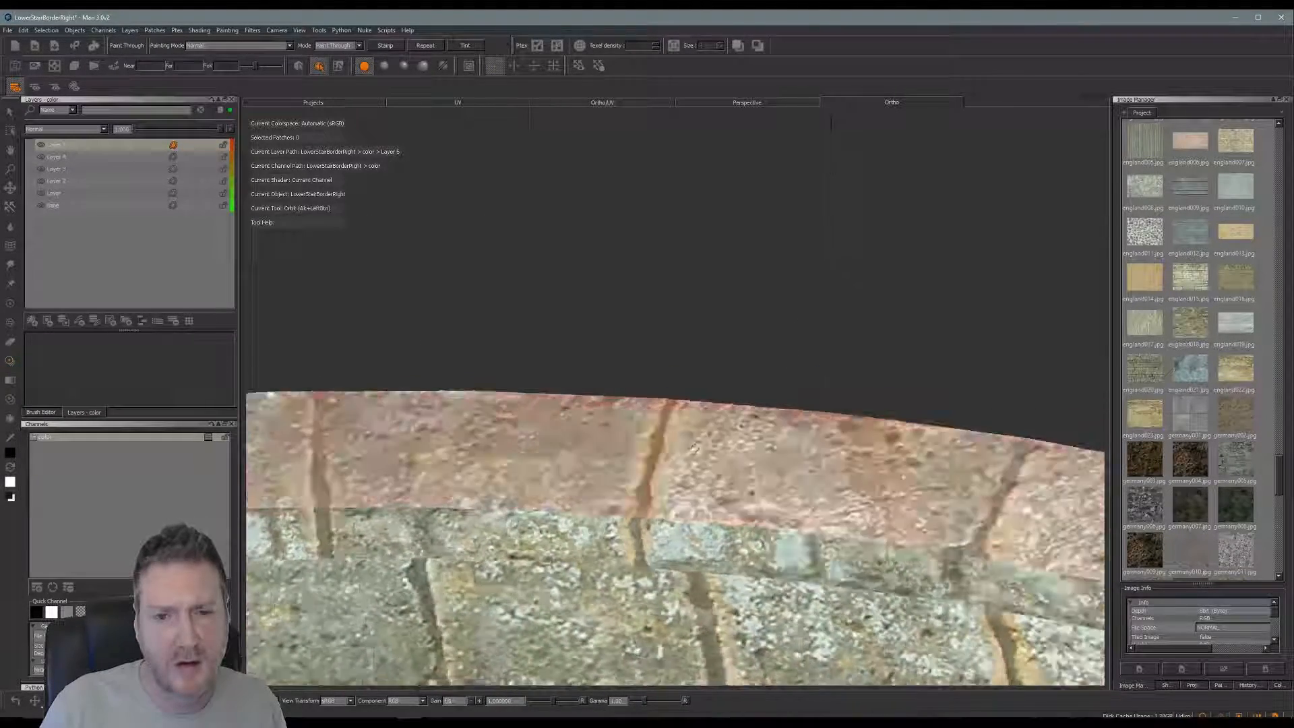
Rotate and slightly enlarge the stone image to fit its mortar joint to the yellowish capstone joint near the wall's end
left_click_drag(695, 448, 728, 481, "alt")
mouse_move(728, 481)
middle_mouse_down("alt")
mouse_move(545, 409)
mouse_move(600, 444)
middle_mouse_up("alt")
mouse_move(601, 444)
left_mouse_down("alt")
mouse_move(627, 408)
mouse_move(670, 388)
mouse_move(606, 411)
left_mouse_up("alt")
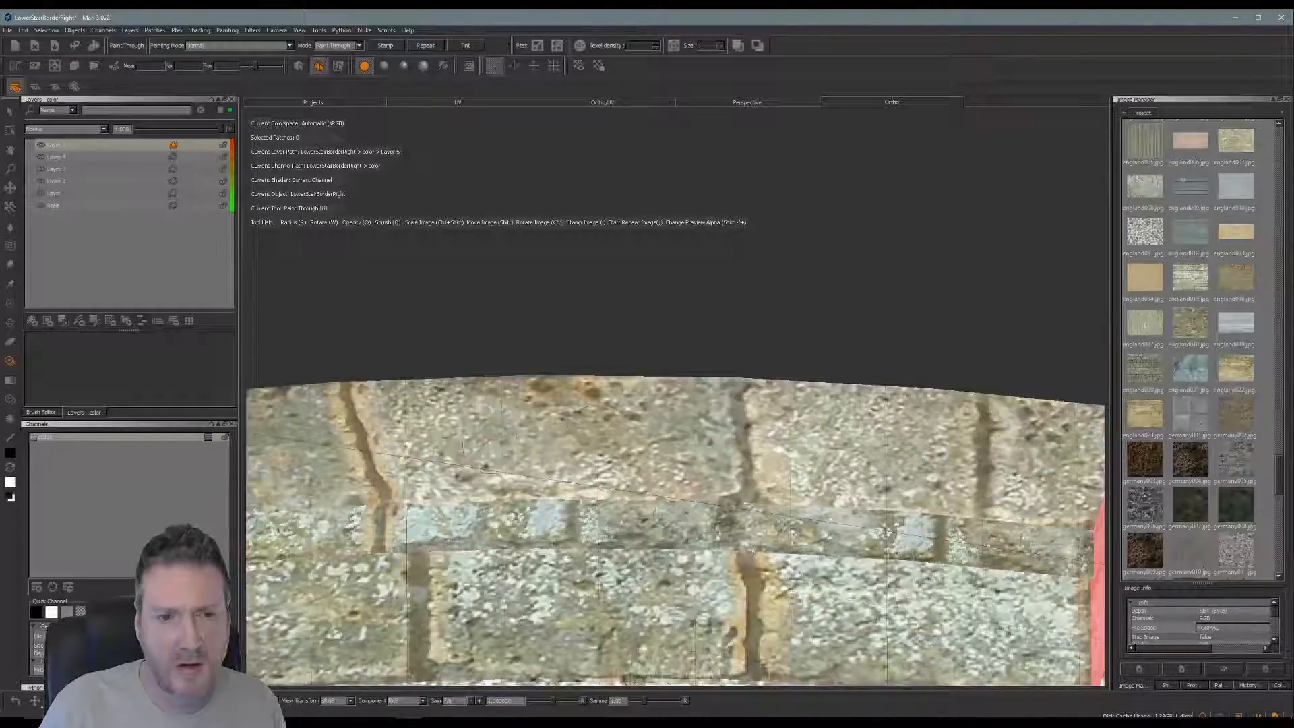
mouse_move(885, 532)
left_mouse_down("alt")
mouse_move(606, 539)
mouse_move(435, 531)
mouse_move(438, 520)
left_mouse_up("alt")
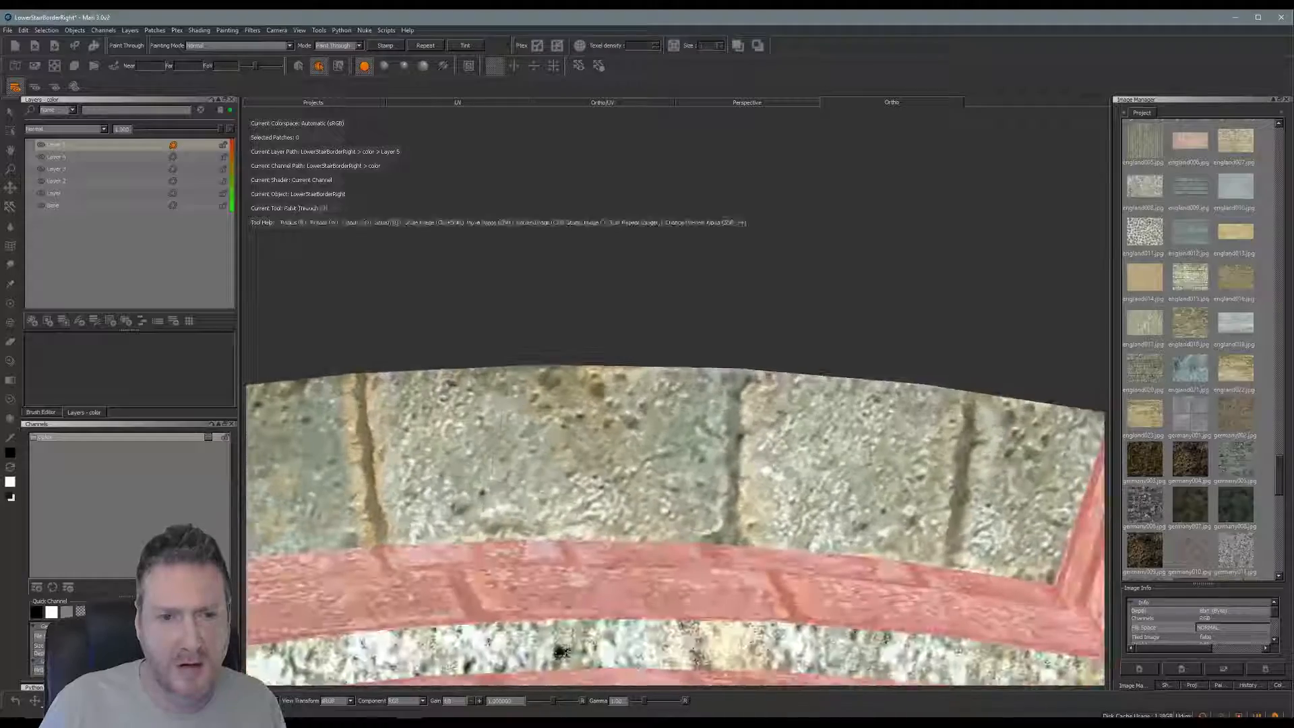
middle_click_drag(438, 520, 657, 527, "alt")
left_click_drag(658, 530, 950, 498, "alt")
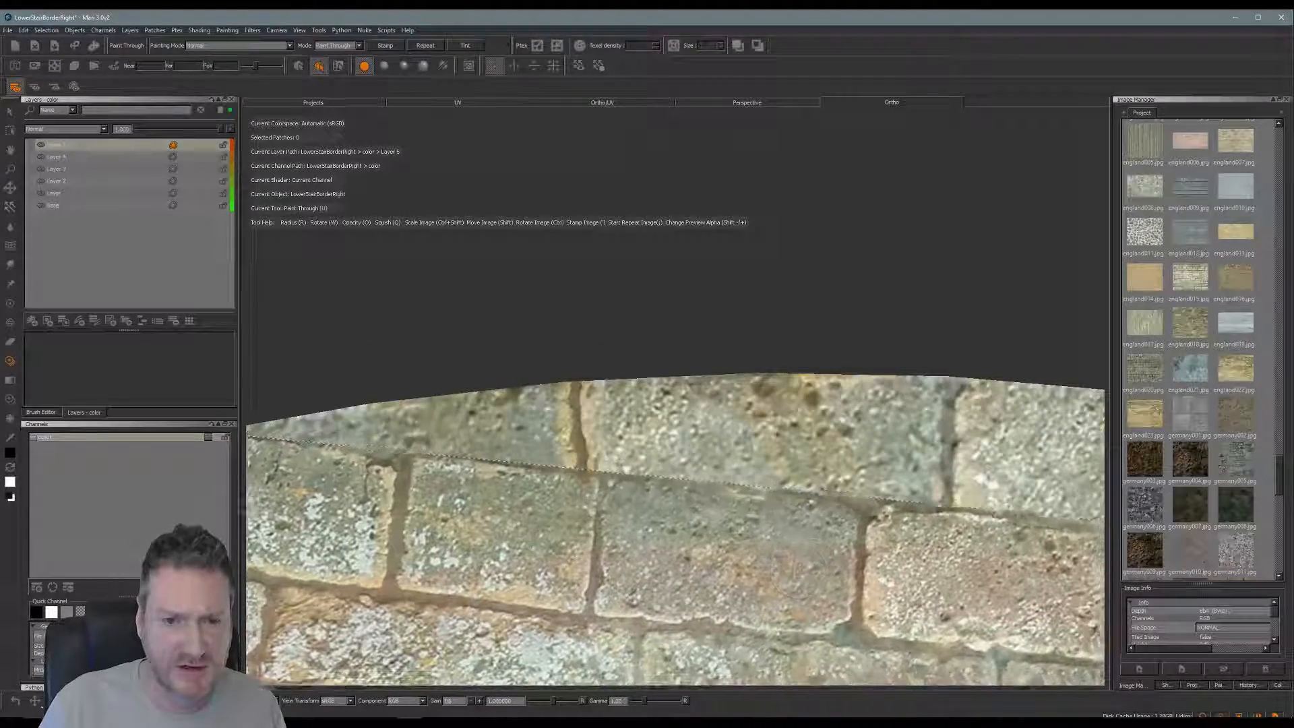
left_click_drag(812, 539, 781, 467, "ctrl")
left_click_drag(686, 453, 721, 527, "shift")
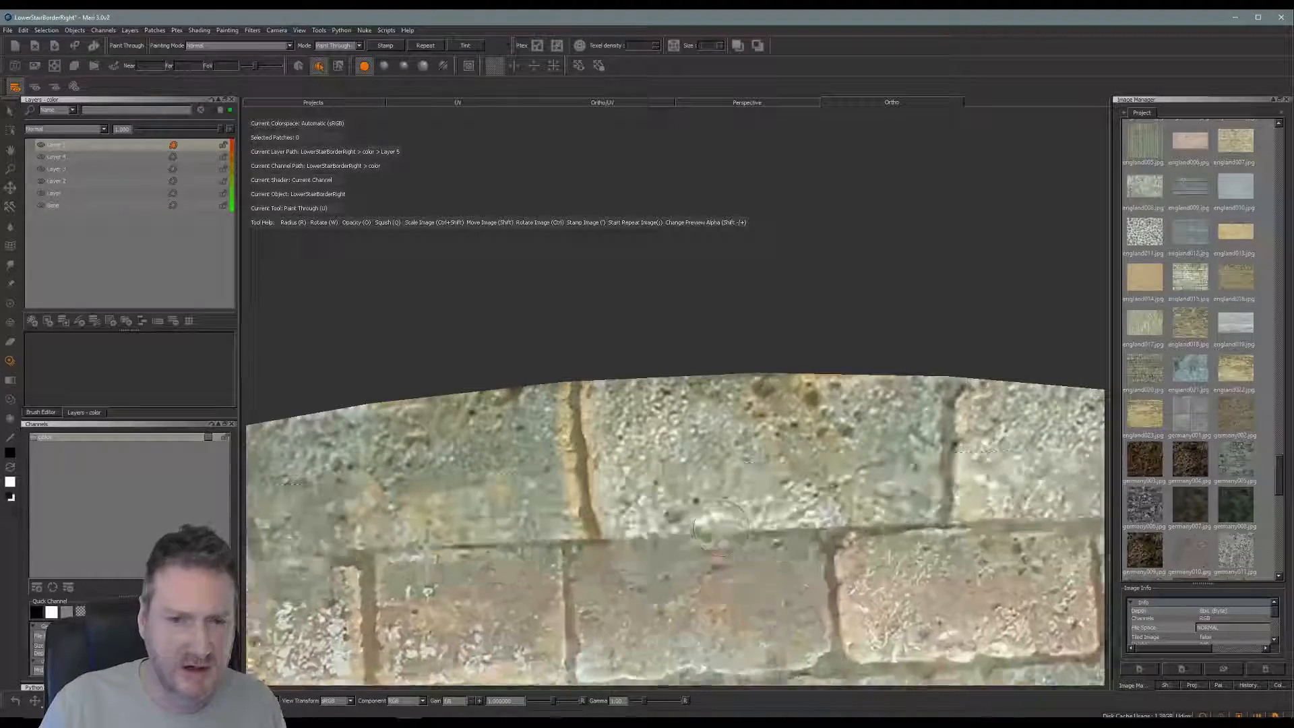
left_click_drag(778, 649, 791, 458, "shift")
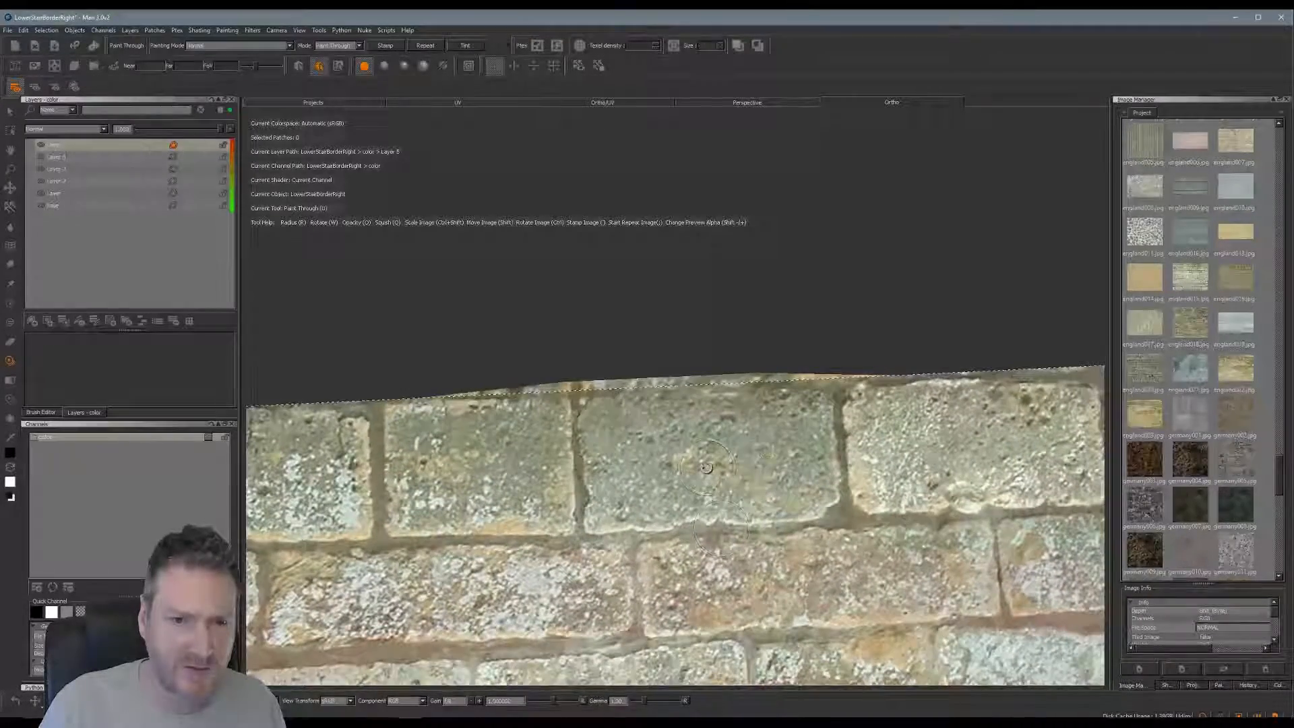
mouse_move(707, 467)
left_mouse_down("ctrl+shift")
mouse_move(764, 262)
mouse_move(769, 432)
left_mouse_up("ctrl+shift")
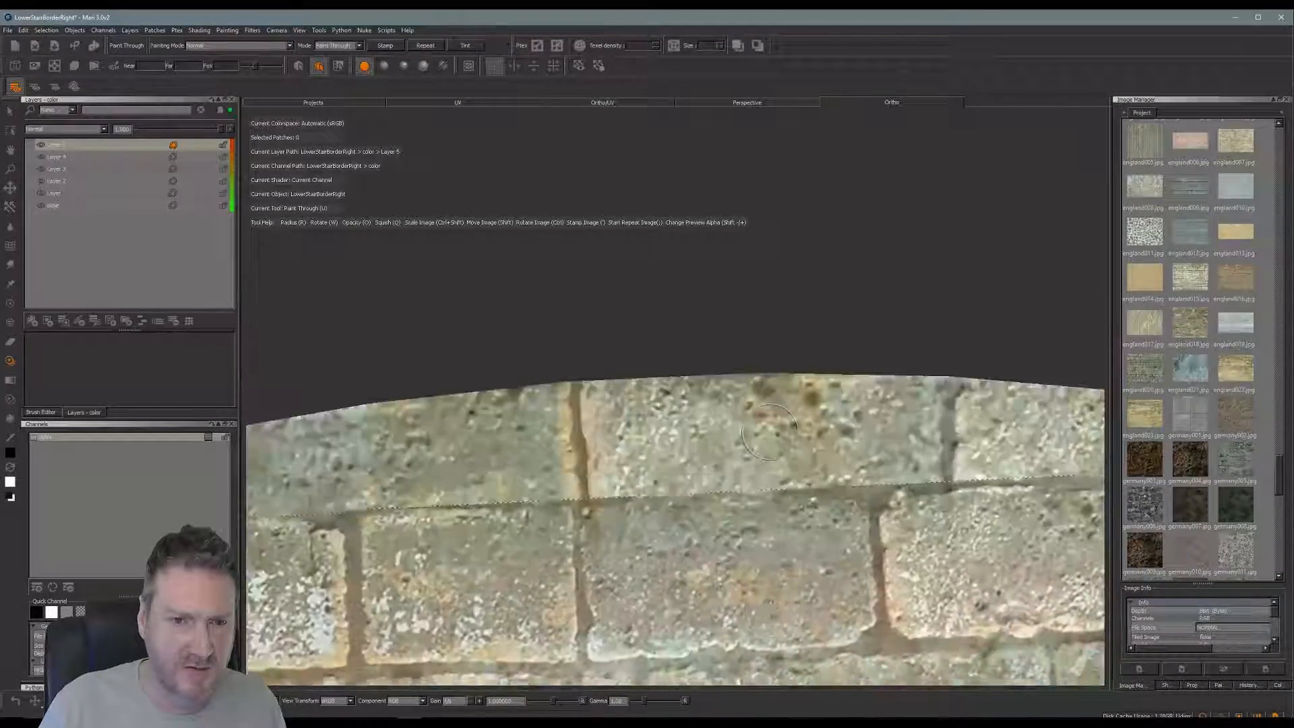
Shift the stone image's mortar joint onto the yellowish capstone joint and paint over it with the darker mortar
mouse_move(781, 584)
left_mouse_down("shift")
mouse_move(784, 506)
mouse_move(753, 511)
mouse_move(787, 514)
mouse_move(761, 493)
mouse_move(776, 475)
left_mouse_up("shift")
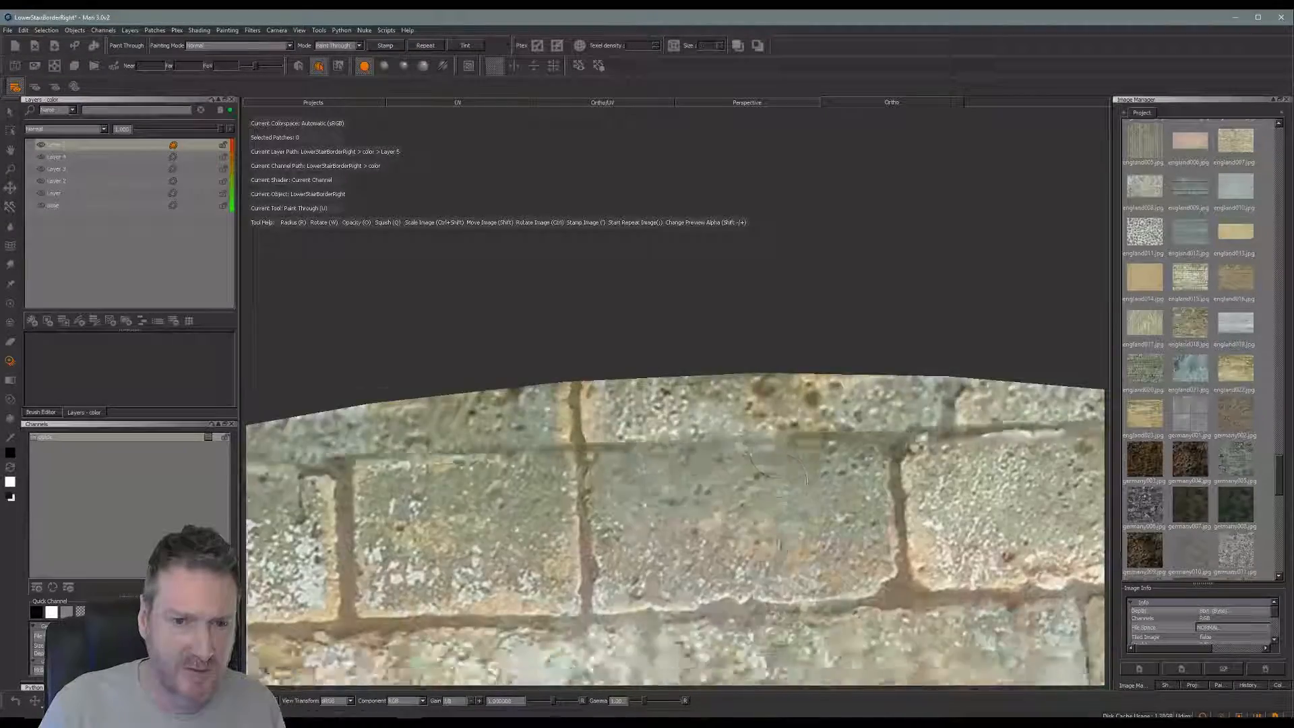
left_click_drag(785, 590, 778, 497, "shift")
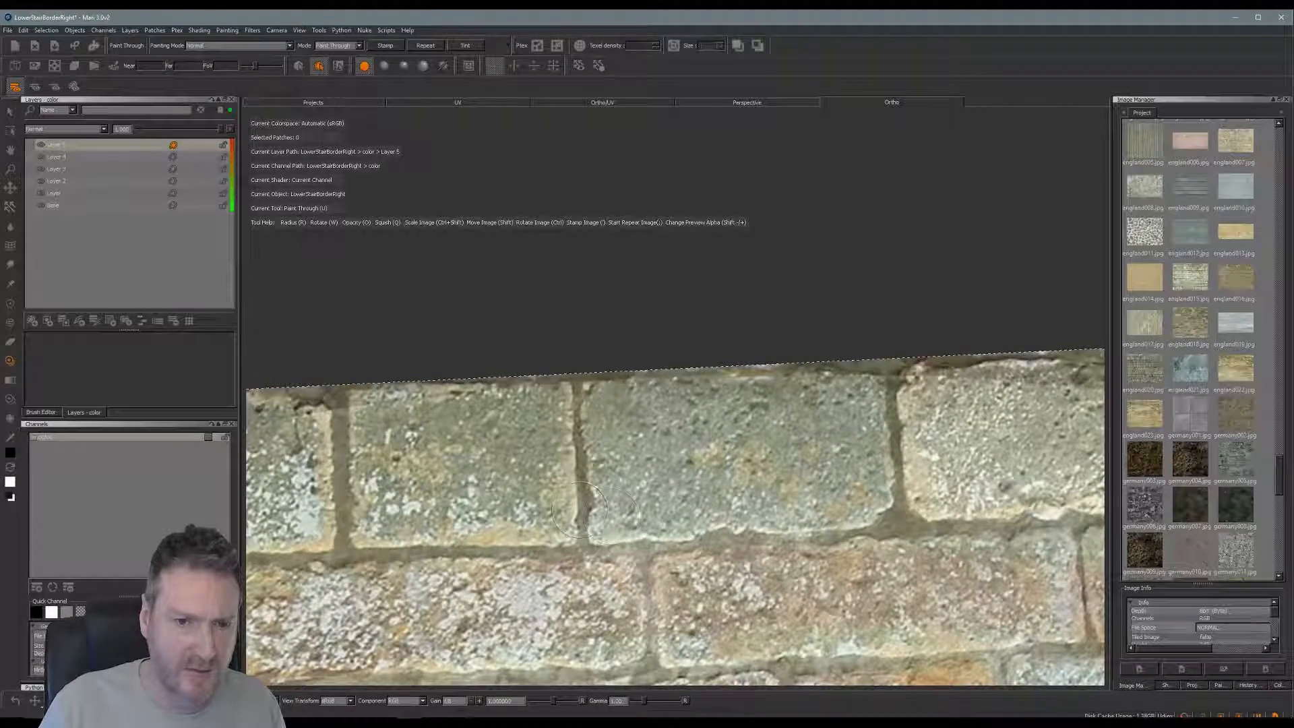
mouse_move(580, 397)
left_mouse_down()
mouse_move(585, 533)
mouse_move(567, 413)
mouse_move(583, 392)
left_mouse_up()
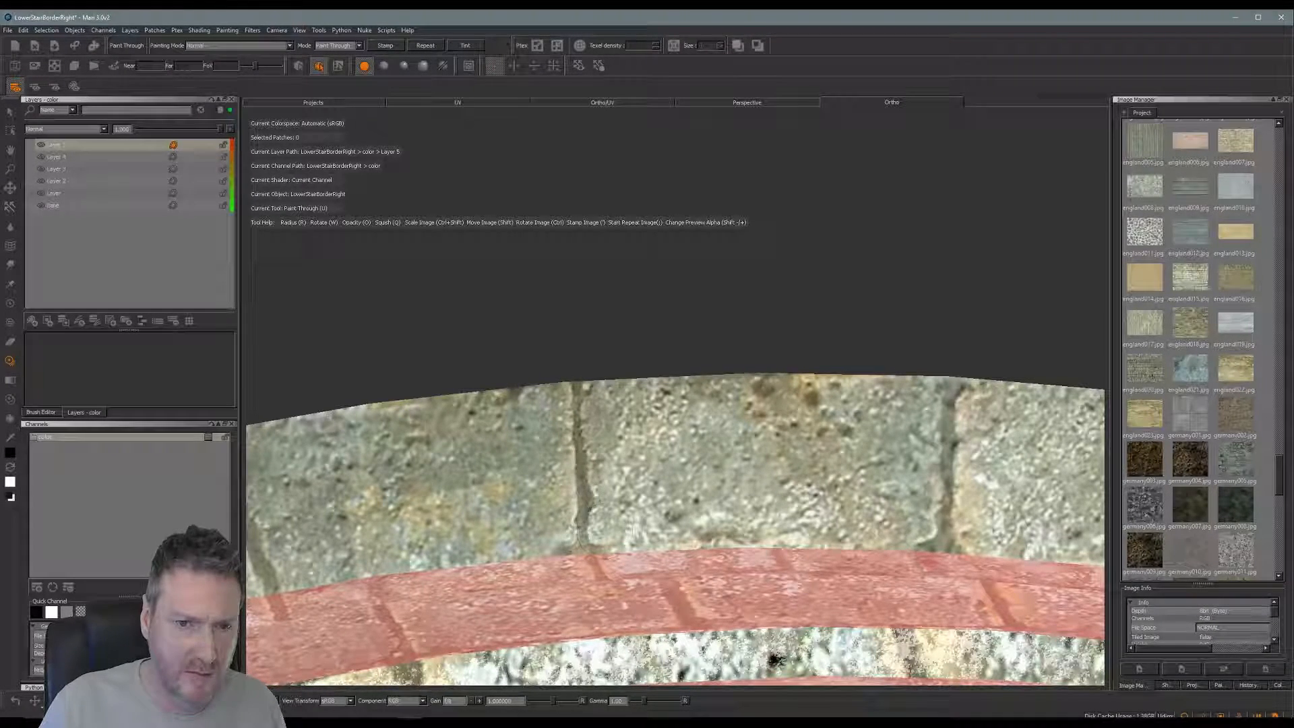
Realign the stone image from a lower view and extend the darkened capstone joint down through the narrow course
mouse_move(634, 530)
left_mouse_down()
mouse_move(639, 492)
mouse_move(692, 450)
left_mouse_up()
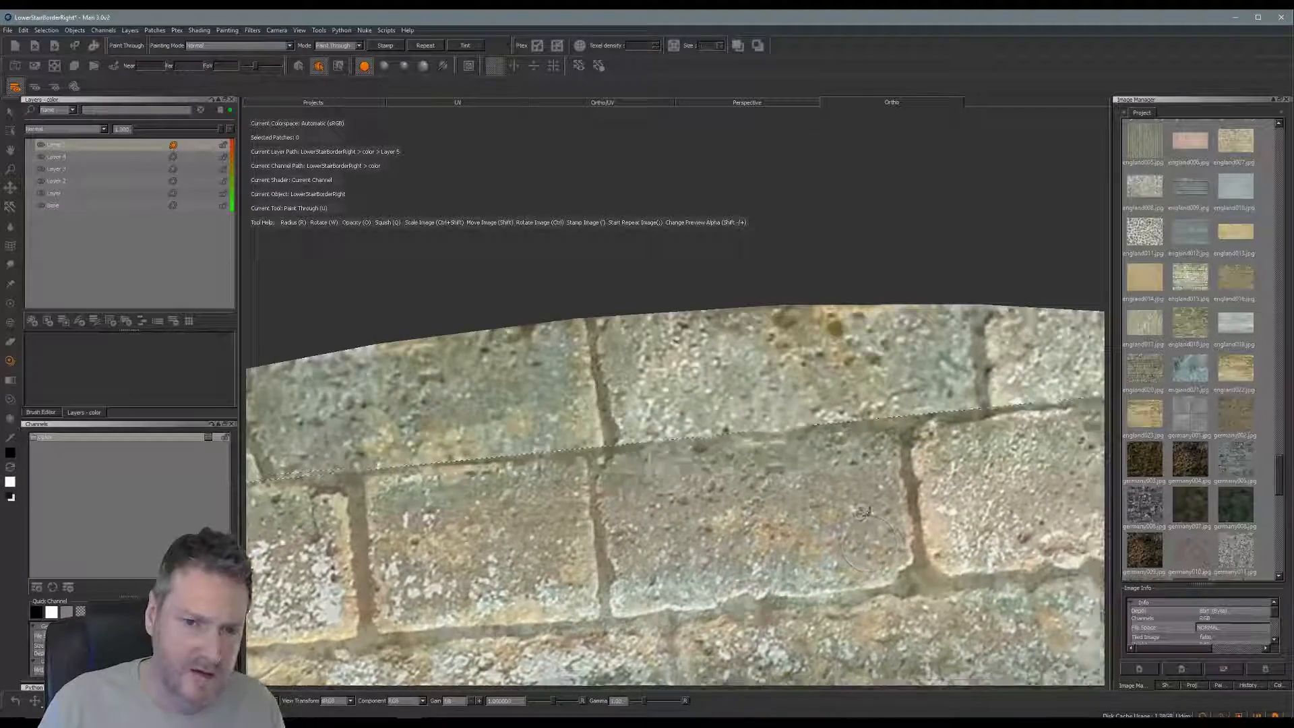
left_click_drag(701, 488, 690, 450, "shift")
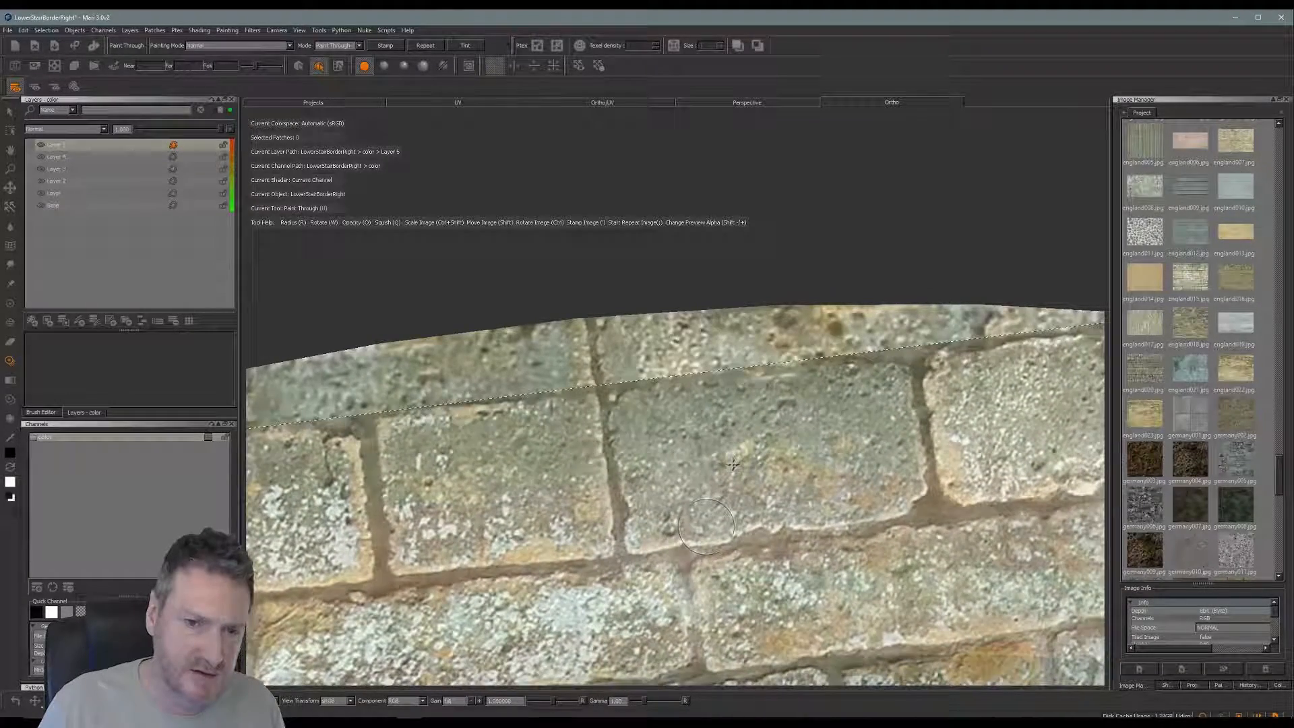
mouse_move(612, 475)
left_mouse_down()
mouse_move(603, 461)
mouse_move(593, 471)
mouse_move(610, 477)
left_mouse_up()
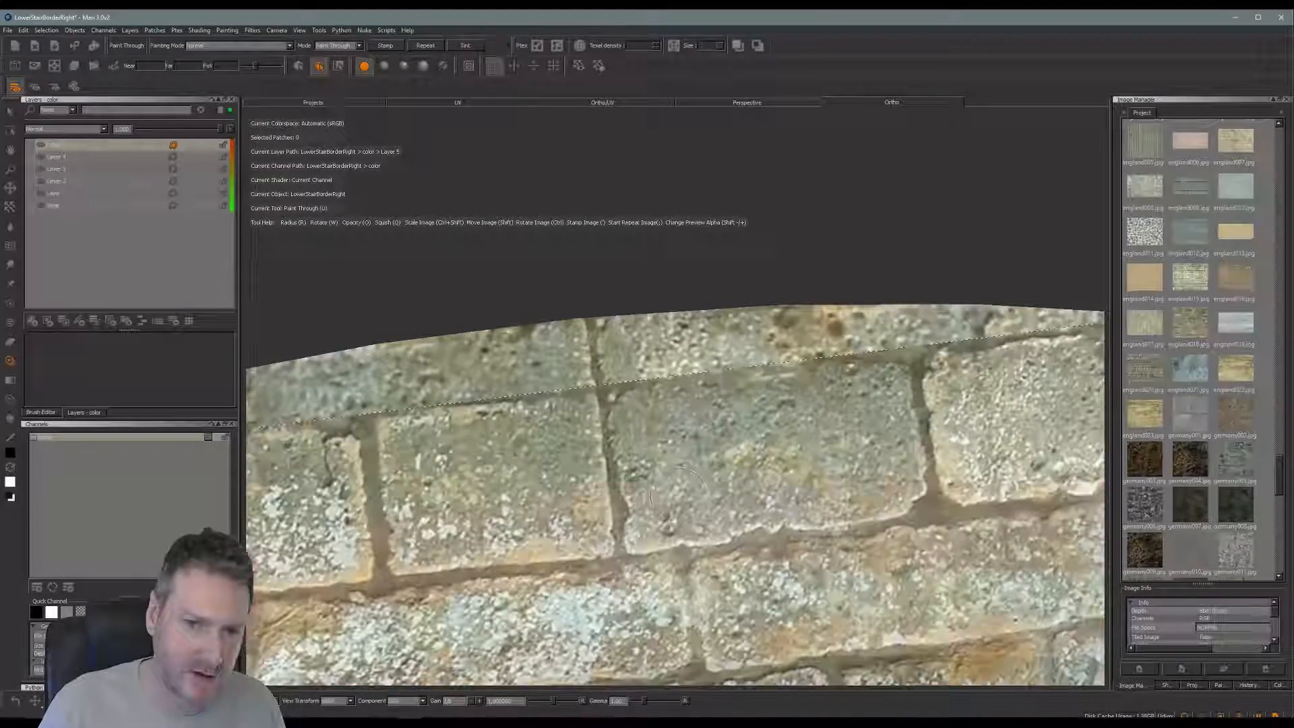
left_click_drag(717, 490, 698, 458, "alt")
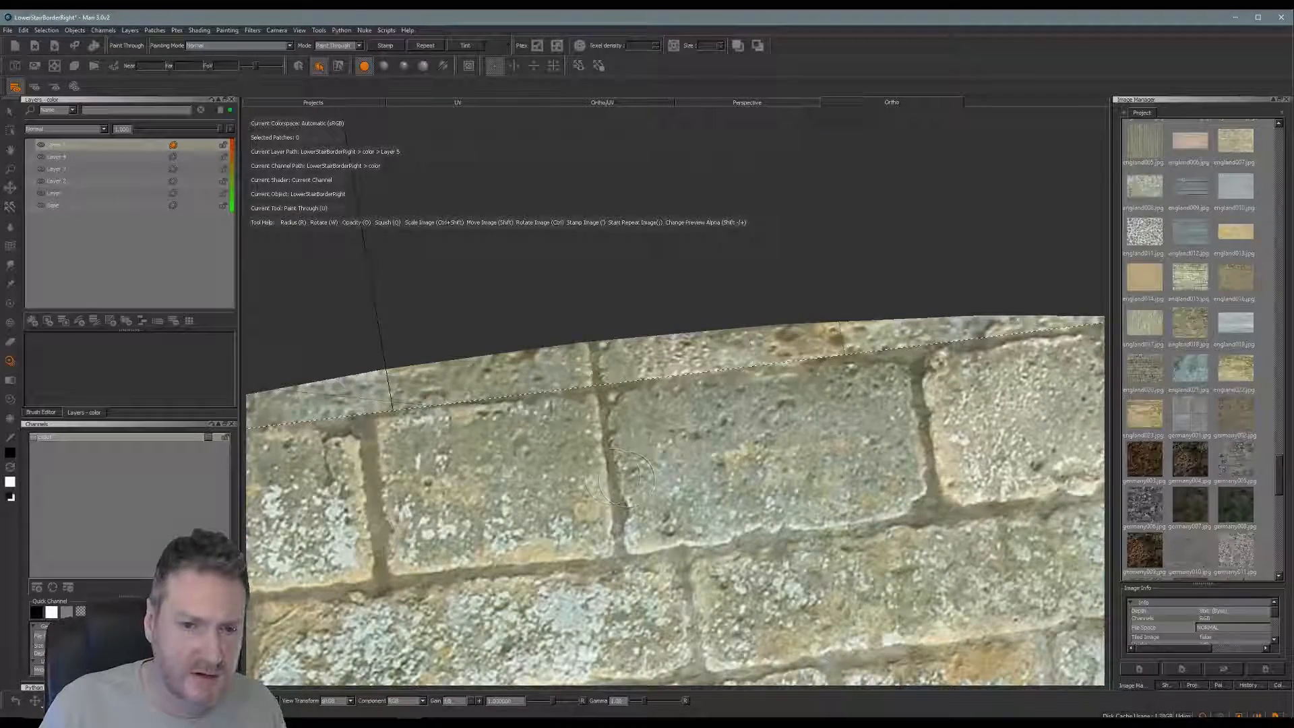
left_click_drag(612, 476, 610, 469)
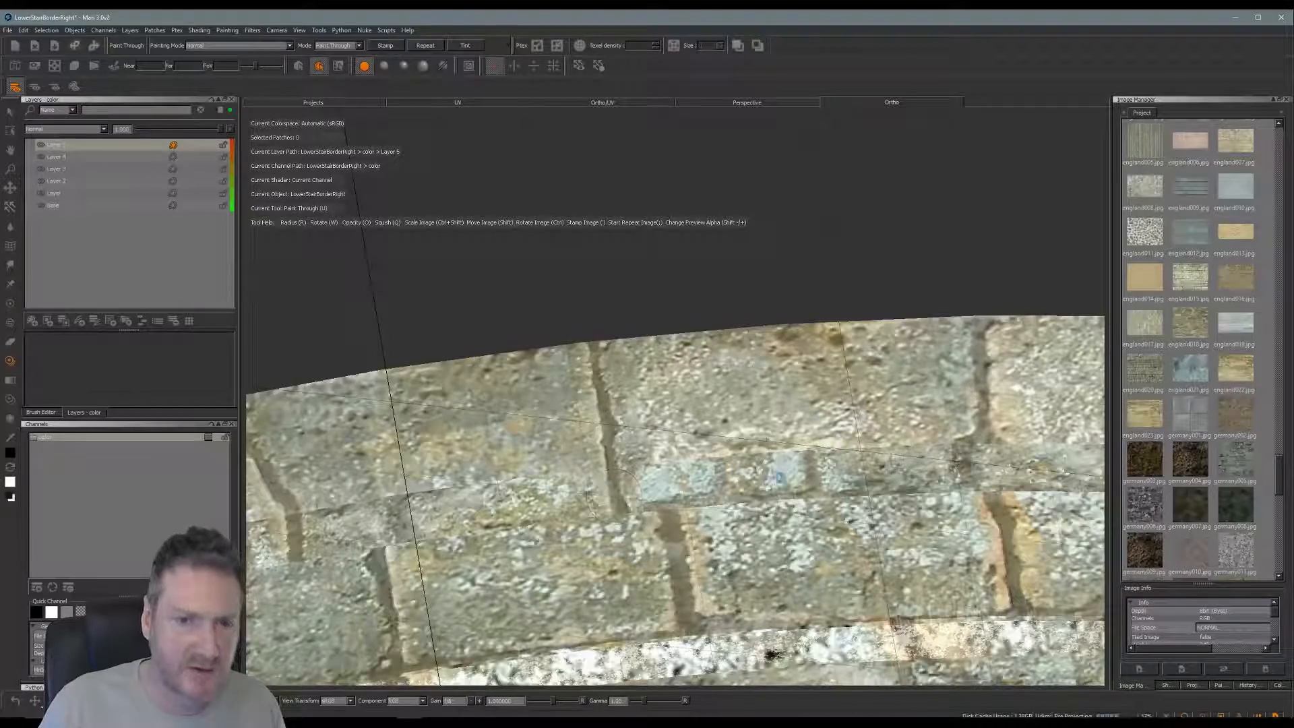
Reposition the stone image at the last two capstone joints before the wall's end and paint them down into the narrow course
left_click_drag(616, 492, 665, 471, "alt")
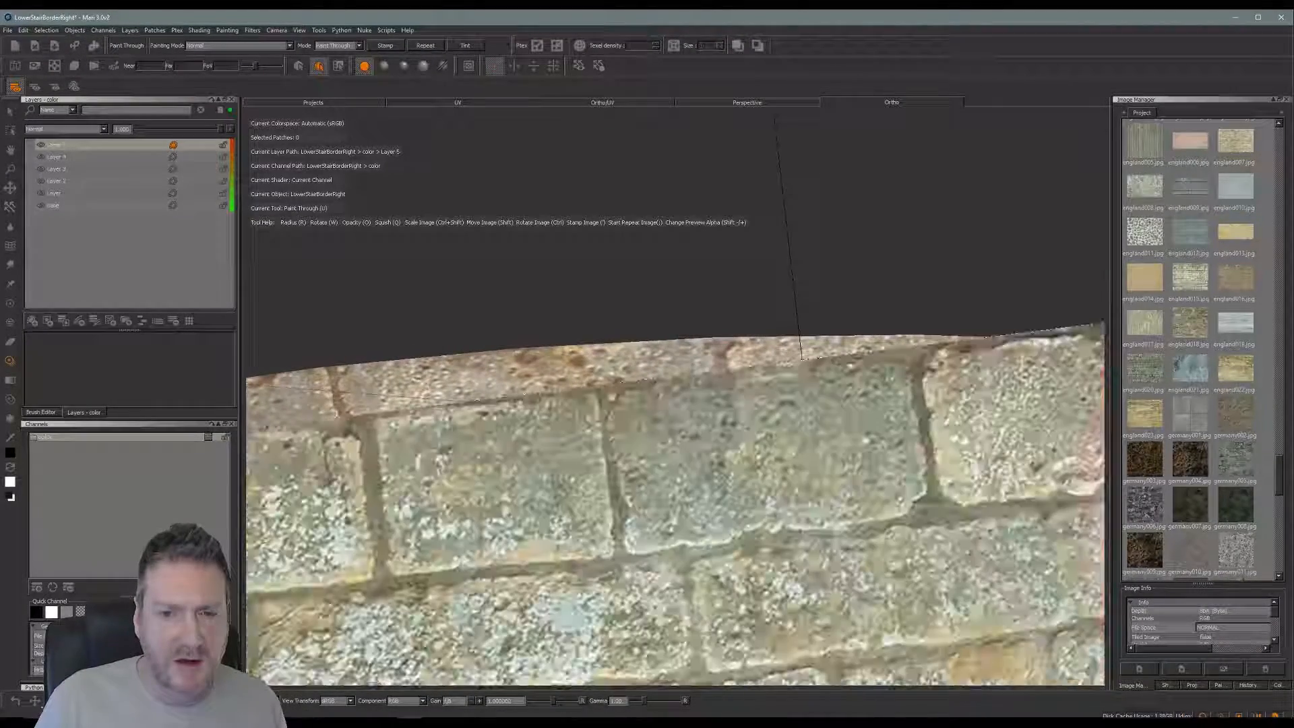
mouse_move(993, 489)
left_mouse_down("shift")
mouse_move(1092, 460)
mouse_move(944, 465)
mouse_move(839, 607)
mouse_move(836, 493)
left_mouse_up("shift")
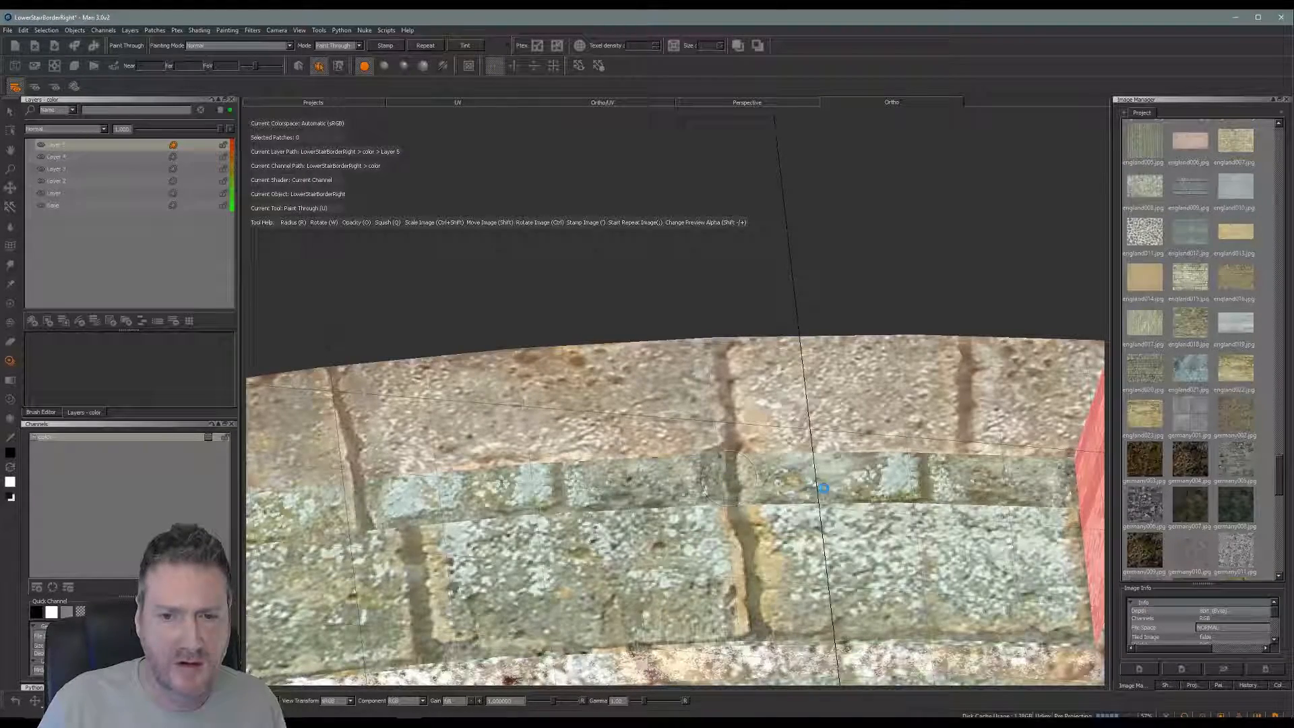
middle_click_drag(824, 488, 582, 478, "alt")
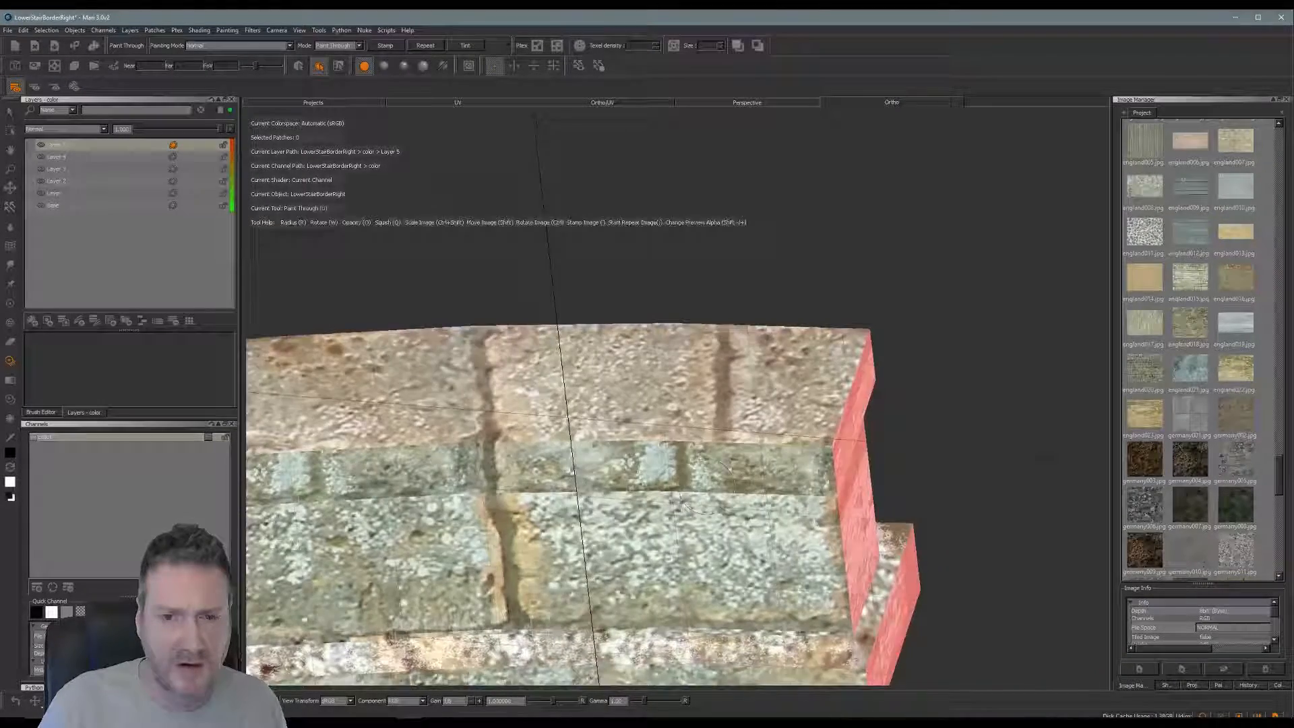
mouse_move(709, 486)
left_mouse_down("alt")
mouse_move(759, 602)
mouse_move(756, 556)
left_mouse_up("alt")
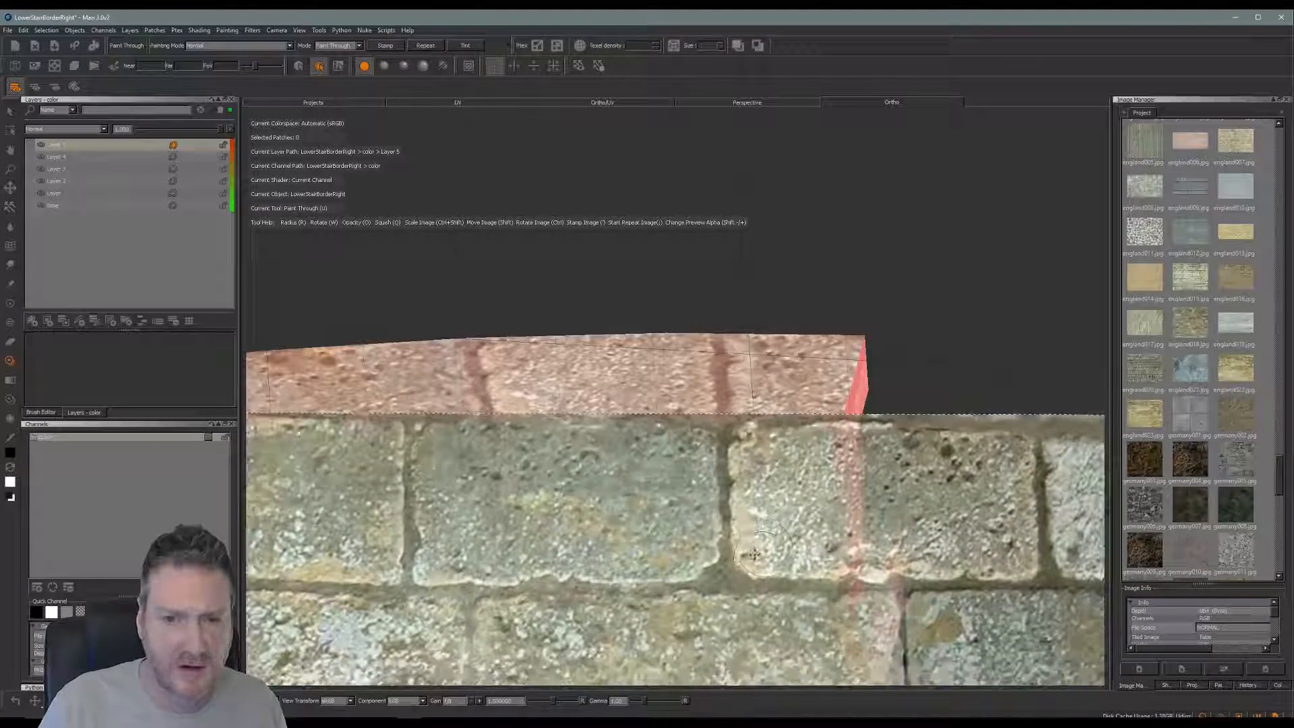
left_click_drag(736, 485, 731, 465, "shift")
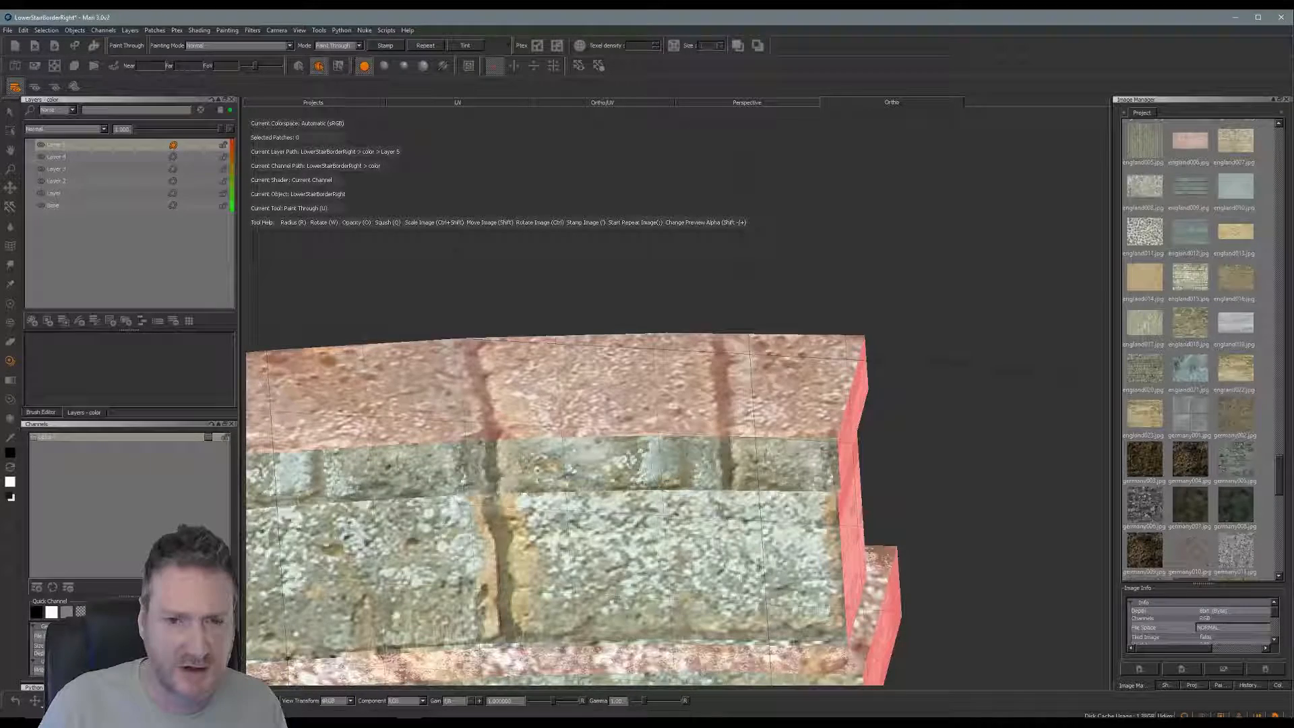
left_click_drag(804, 465, 839, 465)
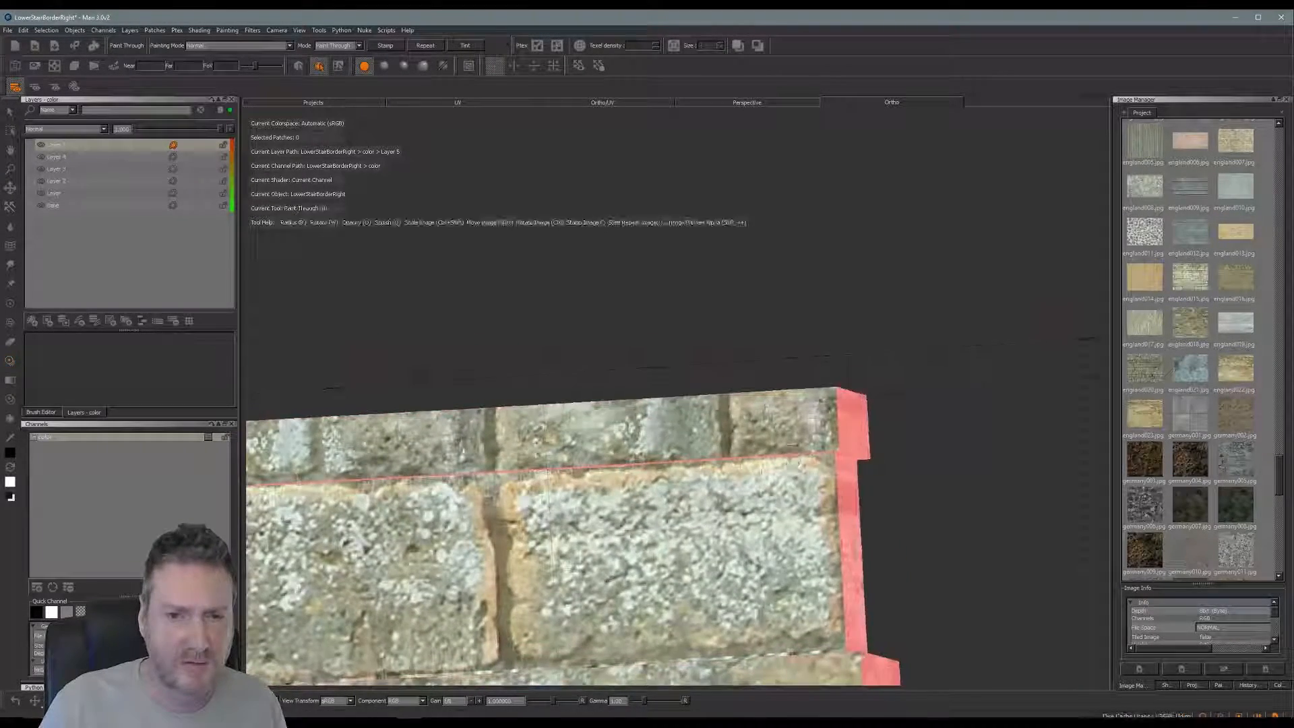
Reposition and rotate the stone image over the narrow course farther along the wall and paint stone detail from it
right_click_drag(839, 465, 758, 465, "alt")
mouse_move(715, 532)
left_mouse_down("alt")
mouse_move(616, 555)
mouse_move(674, 508)
mouse_move(586, 491)
mouse_move(582, 476)
mouse_move(563, 491)
mouse_move(693, 528)
mouse_move(591, 510)
mouse_move(594, 542)
mouse_move(646, 441)
left_mouse_up("alt")
right_click_drag(646, 442, 893, 450, "alt")
middle_click_drag(566, 552, 688, 481, "alt")
mouse_move(688, 489)
left_mouse_down("alt")
mouse_move(676, 465)
mouse_move(692, 414)
mouse_move(727, 467)
left_mouse_up("alt")
left_click_drag(802, 520, 750, 301, "shift")
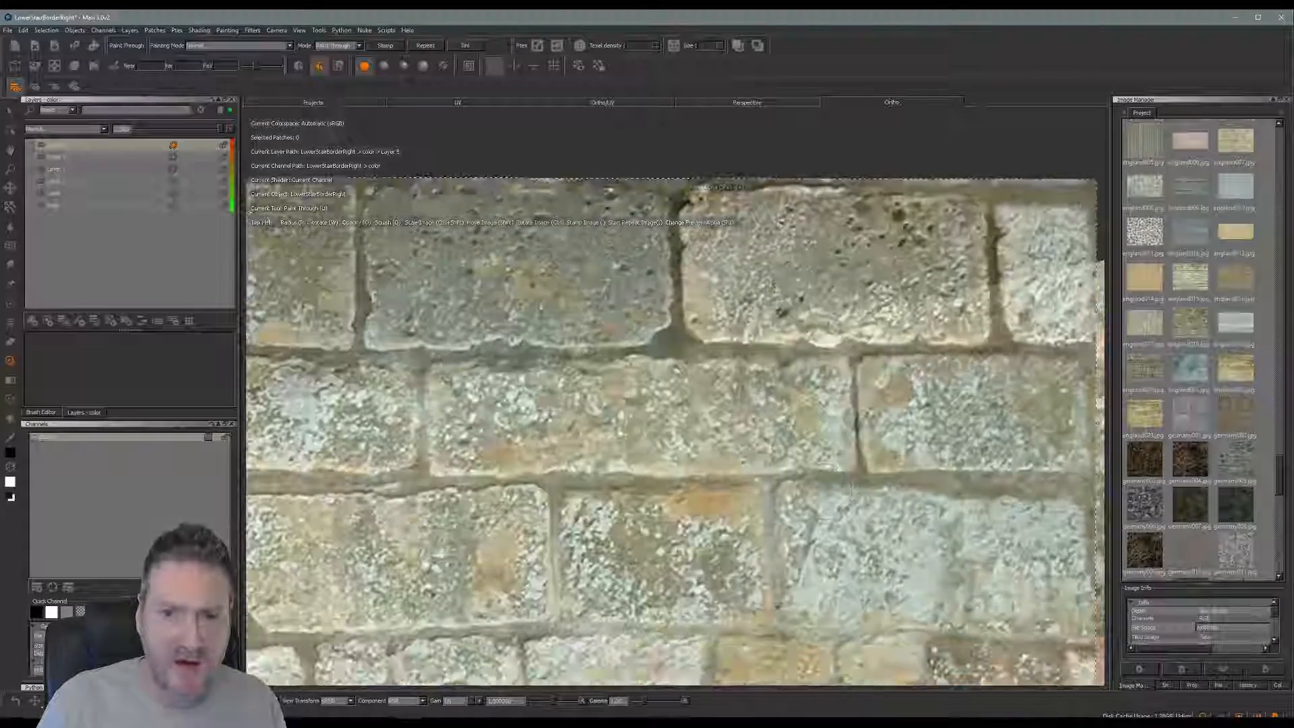
mouse_move(829, 494)
left_mouse_down()
mouse_move(804, 471)
mouse_move(795, 529)
mouse_move(811, 305)
left_mouse_up()
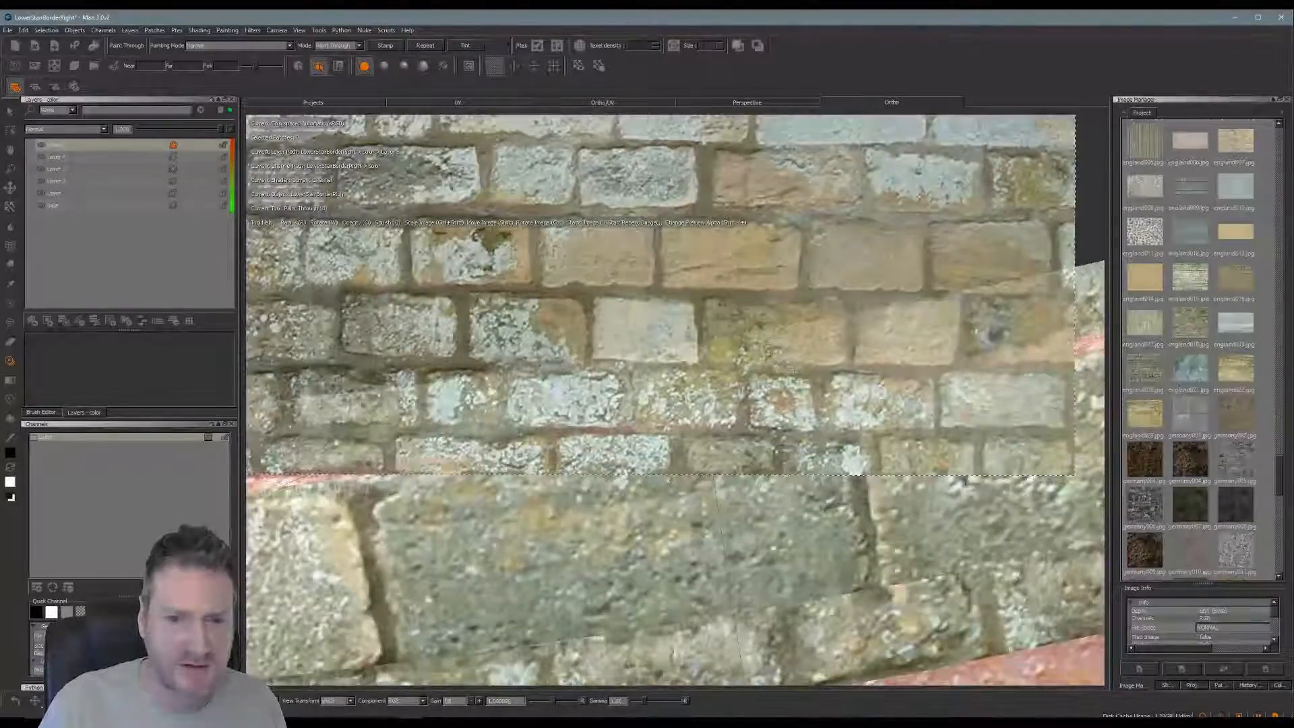
mouse_move(747, 343)
left_mouse_down("shift")
mouse_move(768, 240)
mouse_move(738, 170)
mouse_move(773, 242)
mouse_move(773, 287)
mouse_move(937, 169)
mouse_move(869, 252)
mouse_move(802, 294)
mouse_move(919, 398)
mouse_move(899, 384)
mouse_move(841, 231)
mouse_move(861, 333)
mouse_move(844, 350)
left_mouse_up("shift")
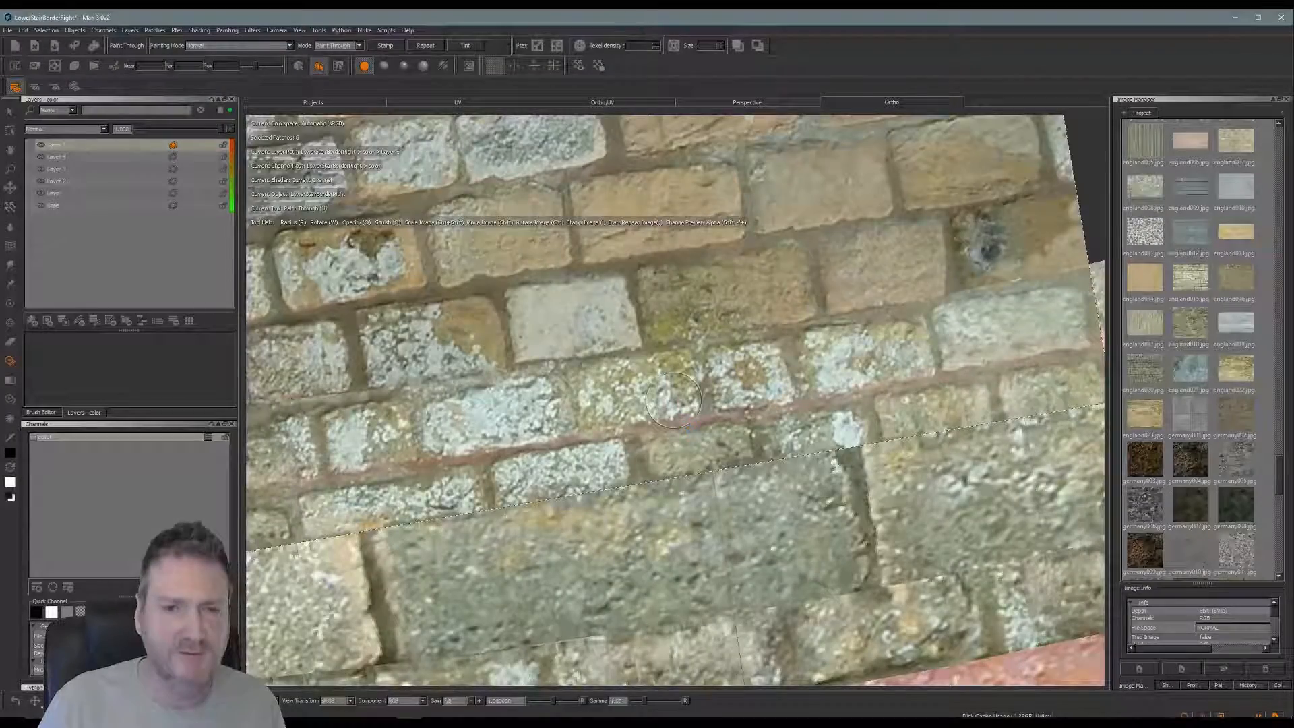
Rotate the stone image and paint its pale lichen-covered stone over a mortar joint in the narrow course below the capstones
left_click_drag(674, 400, 724, 533, "alt")
middle_click_drag(509, 450, 812, 428, "alt")
left_click_drag(812, 429, 522, 381, "alt")
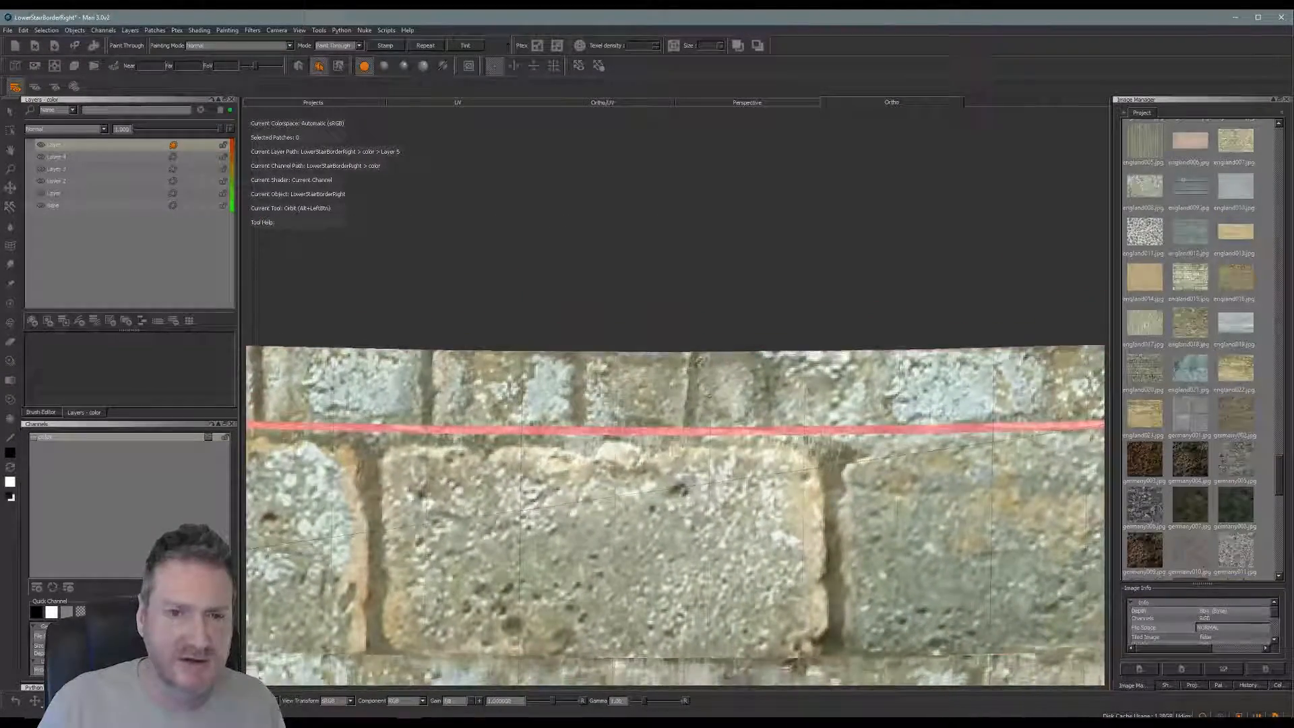
key("t")
mouse_move(778, 368)
left_mouse_down("ctrl")
mouse_move(485, 456)
mouse_move(679, 296)
mouse_move(687, 378)
mouse_move(666, 396)
left_mouse_up("ctrl")
left_click_drag(579, 390, 552, 391)
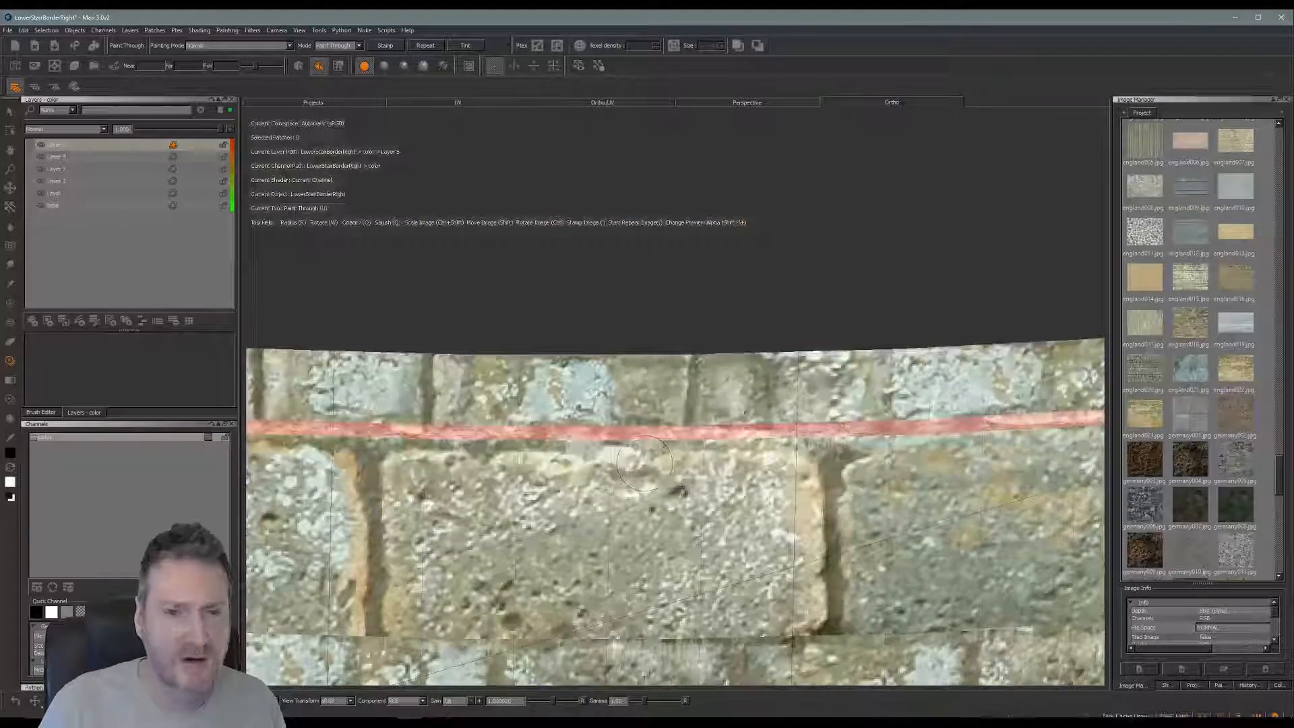
Move the stone image to the wall's end and paint its stonework onto the end of the narrow course
mouse_move(568, 403)
left_mouse_down("alt")
mouse_move(553, 438)
mouse_move(573, 458)
mouse_move(624, 469)
mouse_move(591, 408)
mouse_move(706, 415)
mouse_move(731, 464)
mouse_move(468, 389)
left_mouse_up("alt")
key("t")
mouse_move(789, 411)
left_mouse_down("shift")
mouse_move(586, 405)
mouse_move(542, 314)
mouse_move(563, 416)
left_mouse_up("shift")
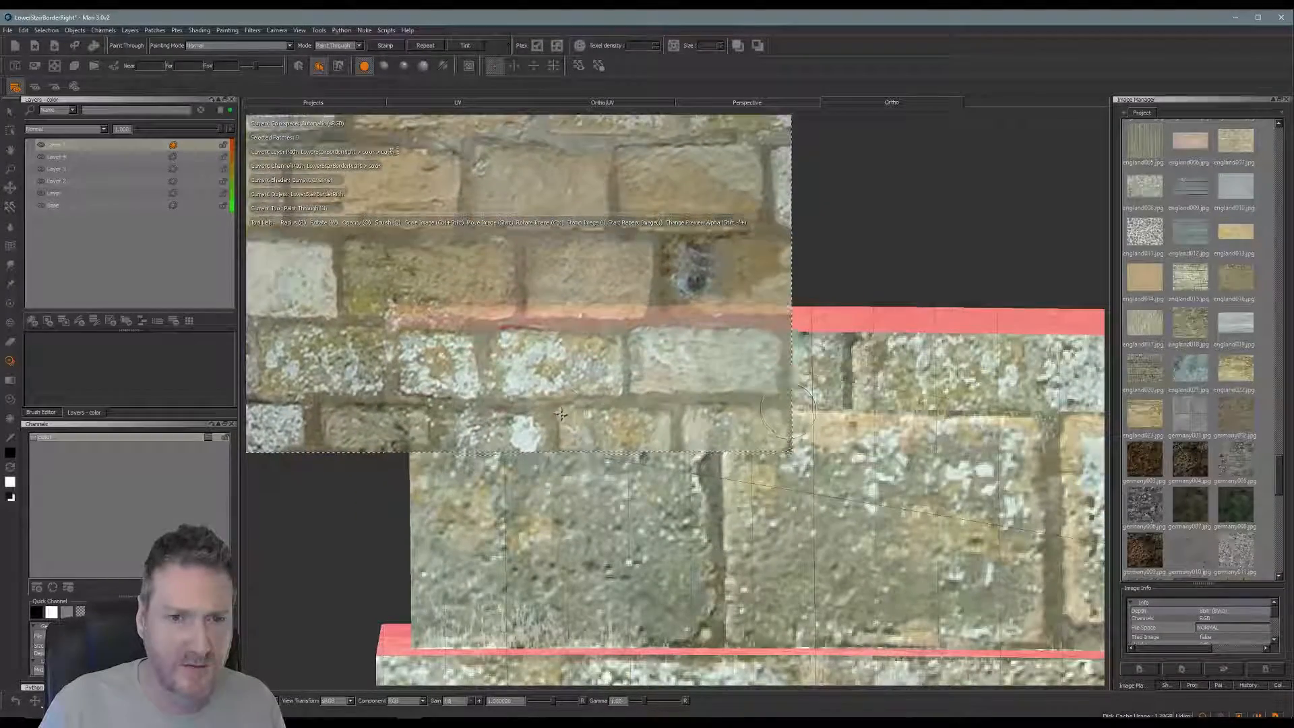
left_click(509, 385)
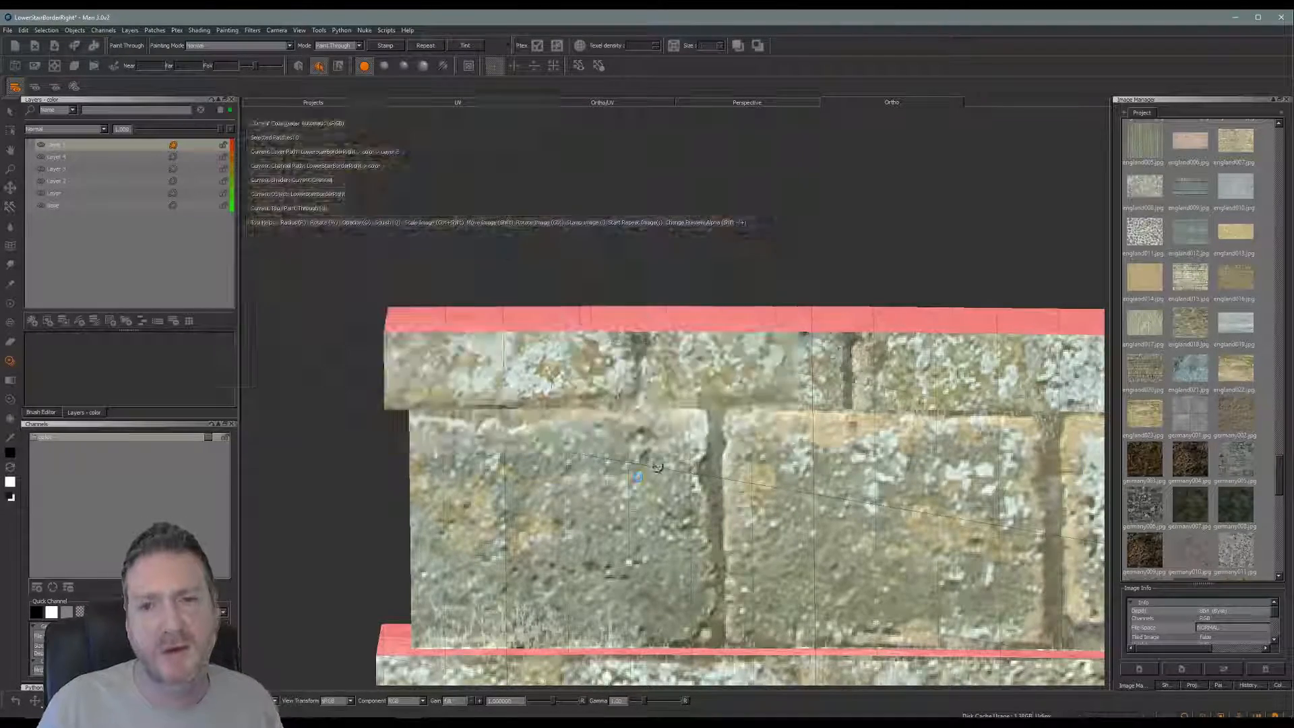
Examine the capstone joints along the whole curved wall for places where they do not continue into the narrow course
left_click_drag(647, 408, 579, 485, "alt")
right_click_drag(579, 485, 385, 524, "alt")
left_click_drag(386, 525, 731, 539, "alt")
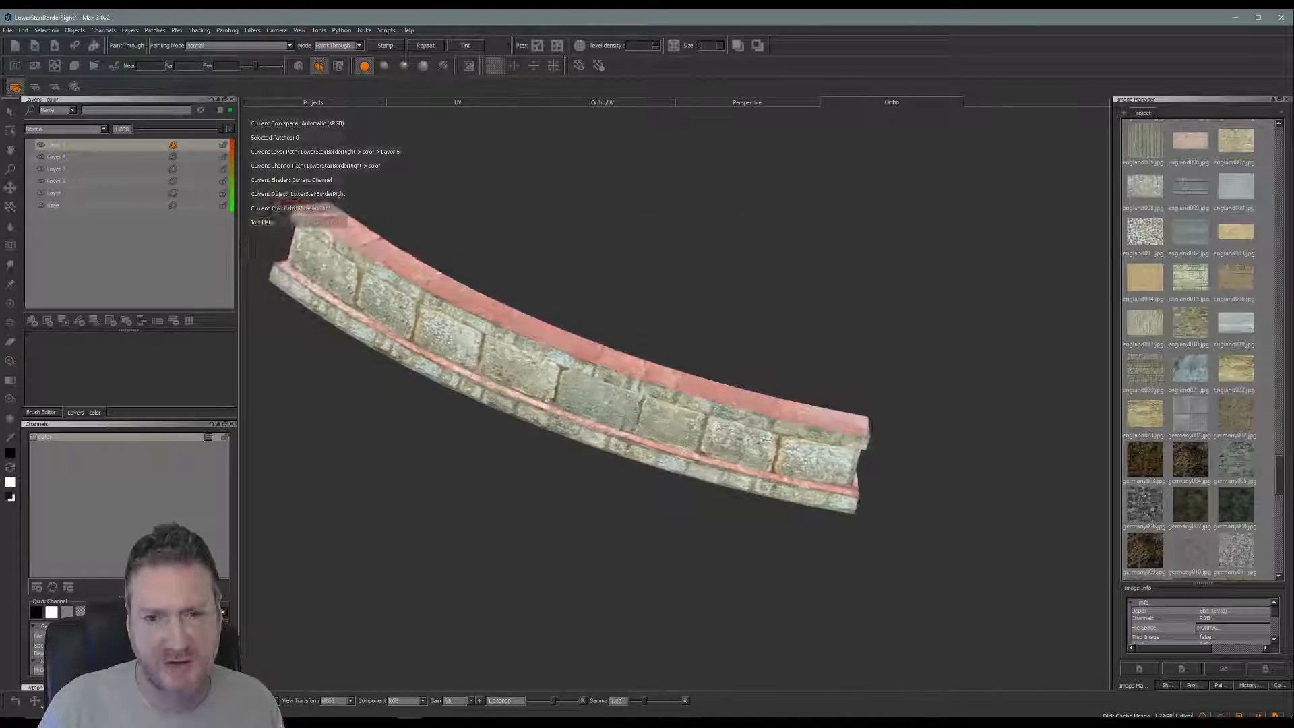
right_click_drag(766, 438, 1031, 405, "alt")
middle_click_drag(1031, 404, 887, 391, "alt")
left_click_drag(887, 390, 795, 425, "alt")
middle_click_drag(567, 426, 795, 445, "alt")
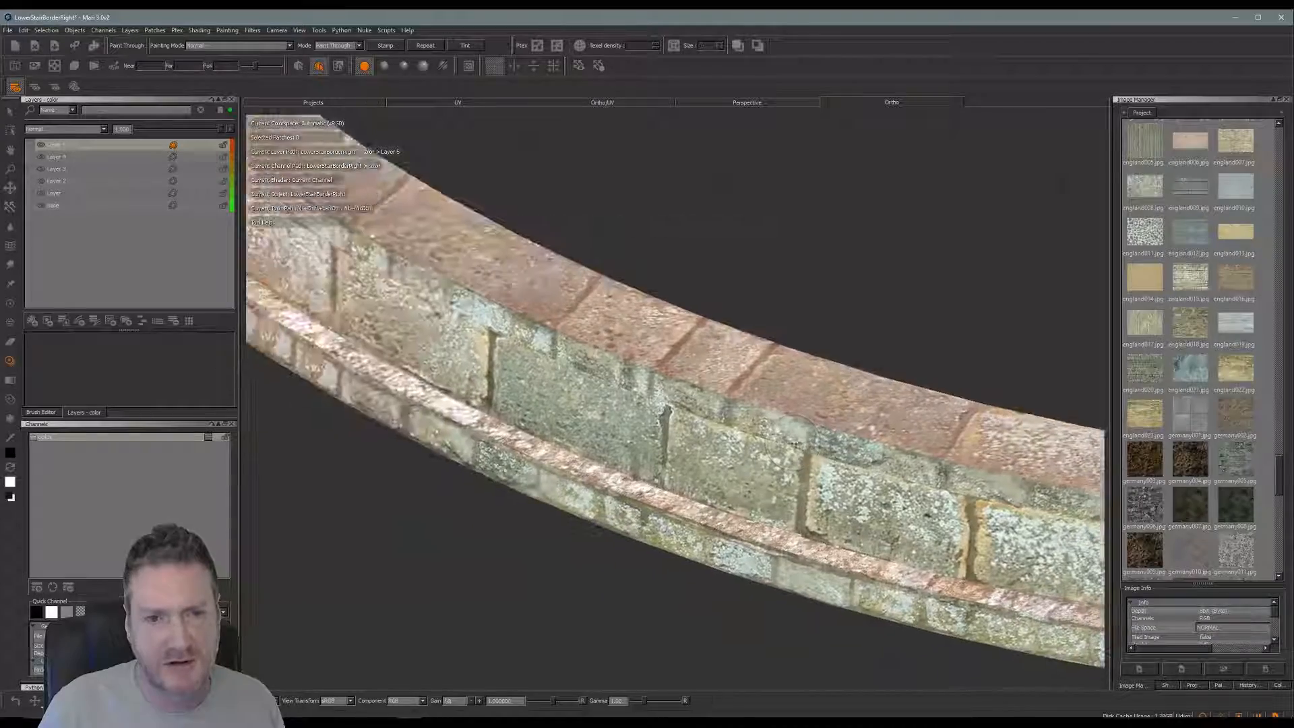
left_click_drag(795, 445, 790, 430, "alt")
middle_click_drag(748, 438, 839, 495, "alt")
mouse_move(808, 493)
left_mouse_down("alt")
mouse_move(680, 425)
mouse_move(663, 446)
mouse_move(680, 453)
left_mouse_up("alt")
right_click_drag(679, 452, 759, 438, "alt")
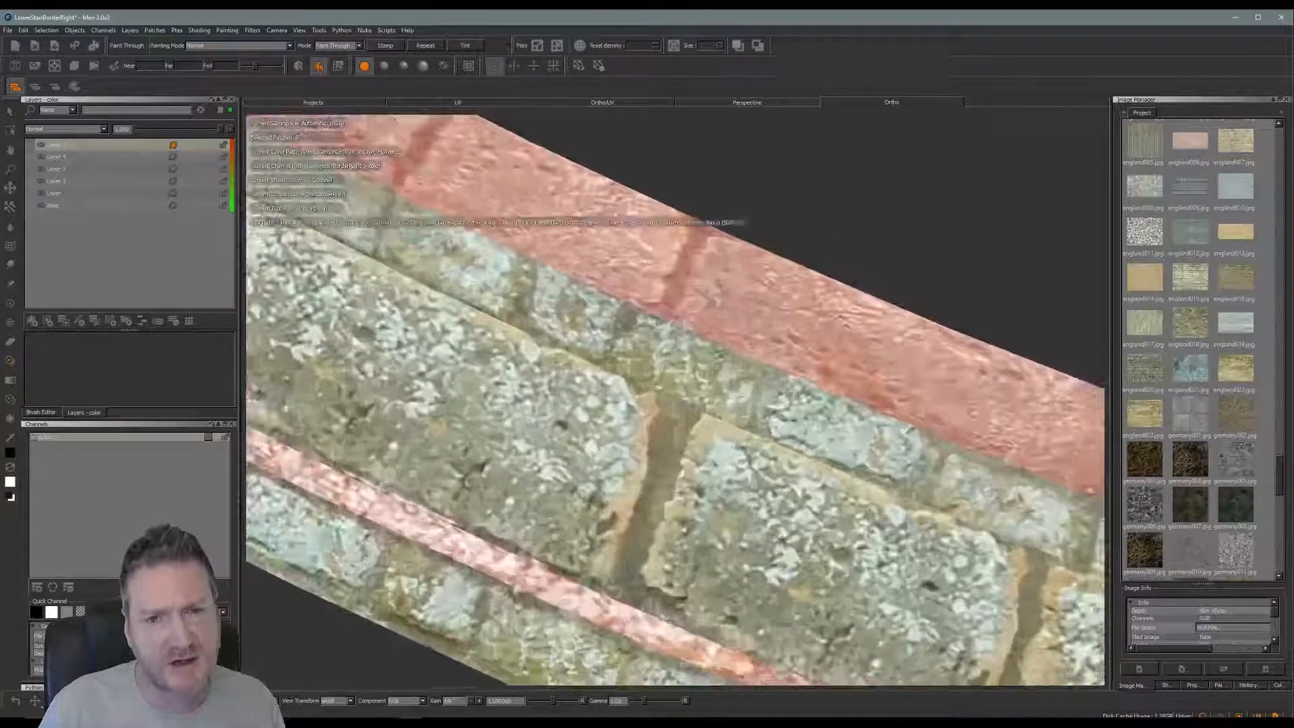
mouse_move(758, 438)
left_mouse_down("alt")
mouse_move(762, 402)
mouse_move(492, 482)
left_mouse_up("alt")
Shift the stone image so that one of its vertical mortar joints lines up with the capstone joint above the narrow course
key("p")
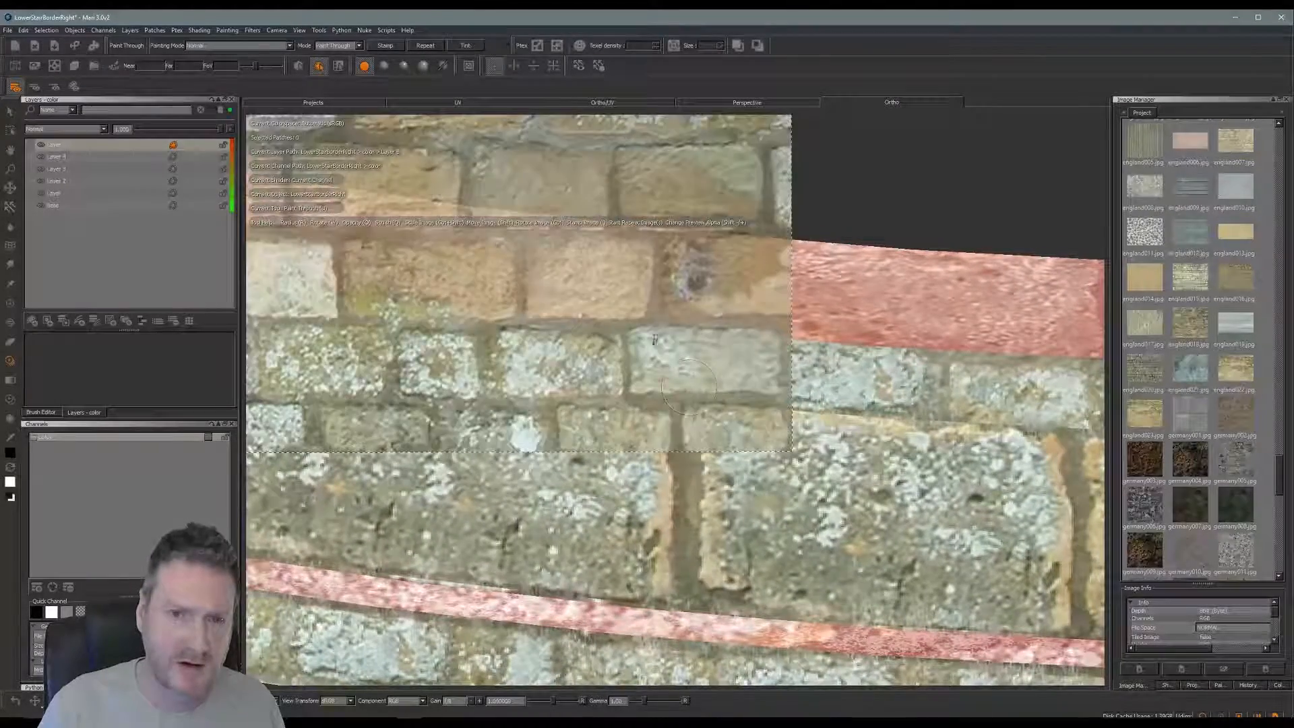
left_click_drag(666, 391, 703, 470, "shift")
left_click_drag(545, 222, 679, 525, "shift")
left_click_drag(573, 182, 678, 445, "shift")
mouse_move(554, 125)
left_mouse_down("shift")
mouse_move(604, 183)
mouse_move(683, 432)
mouse_move(704, 413)
mouse_move(680, 416)
left_mouse_up("shift")
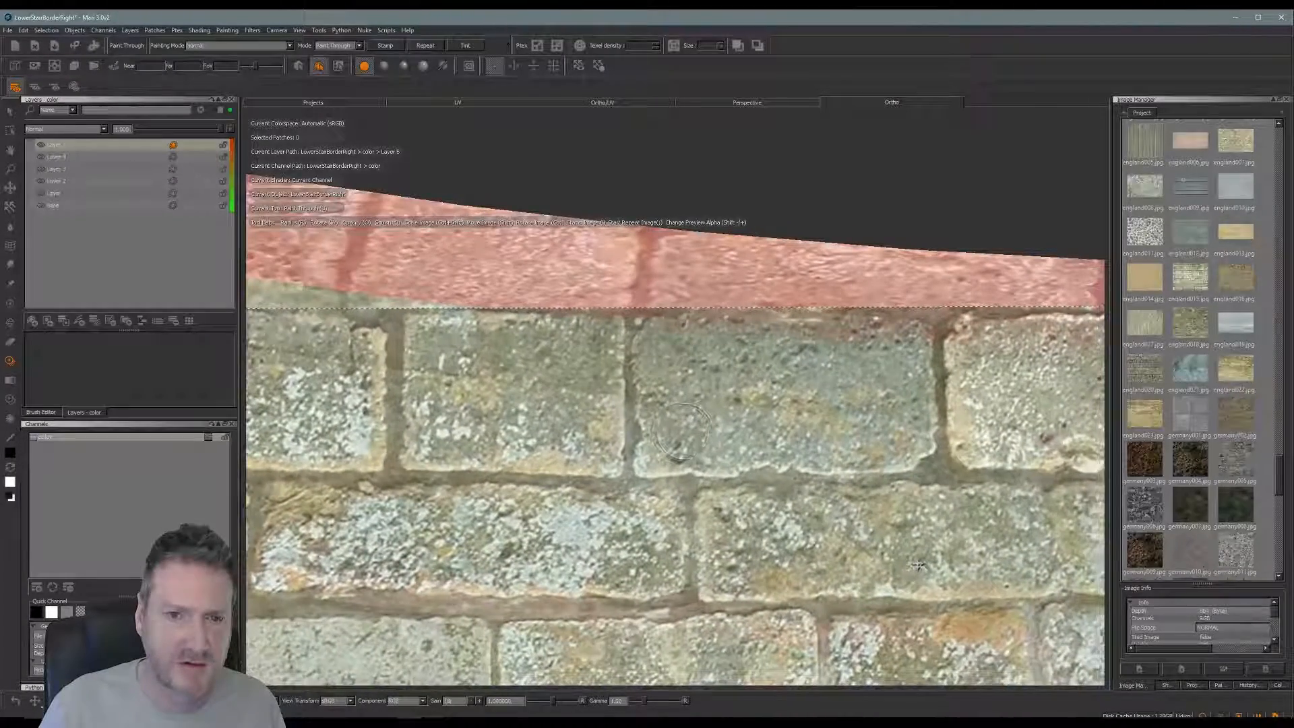
key("alt+space")
key("Escape")
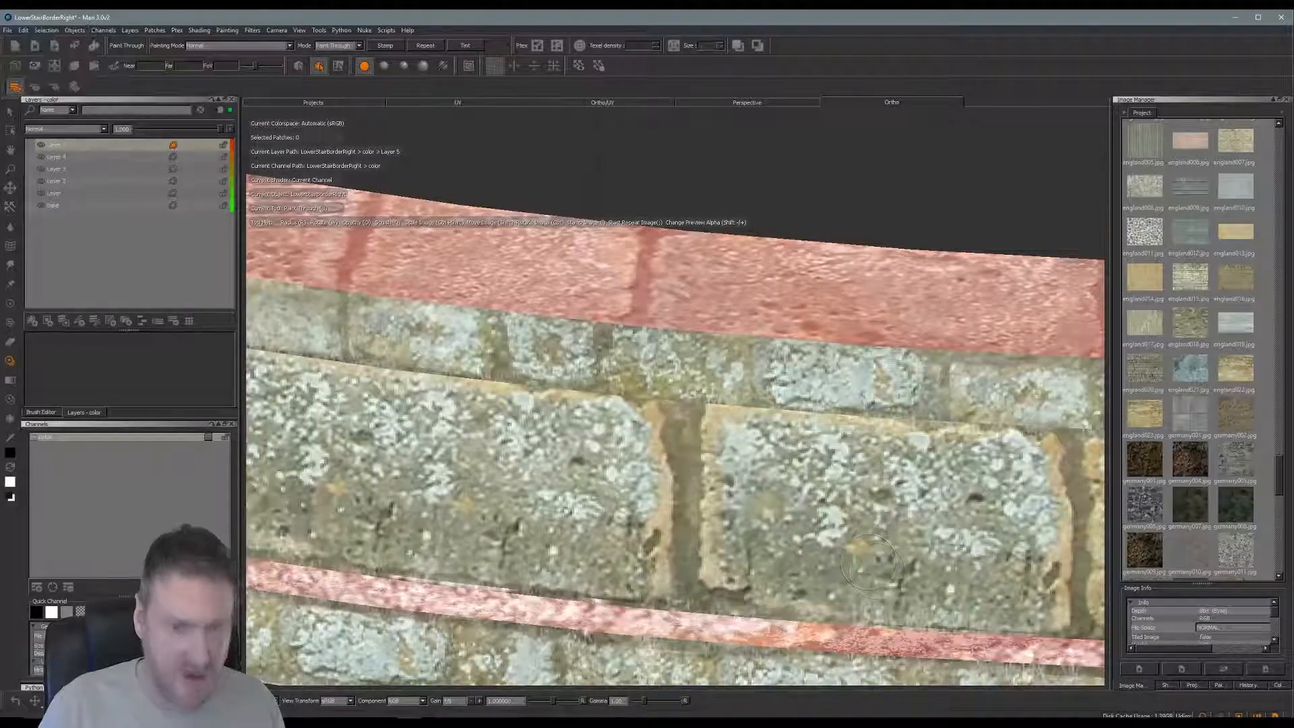
left_click_drag(767, 502, 597, 487, "alt")
mouse_move(716, 507)
left_mouse_down("alt")
mouse_move(597, 433)
mouse_move(578, 521)
mouse_move(616, 529)
left_mouse_up("alt")
key("t")
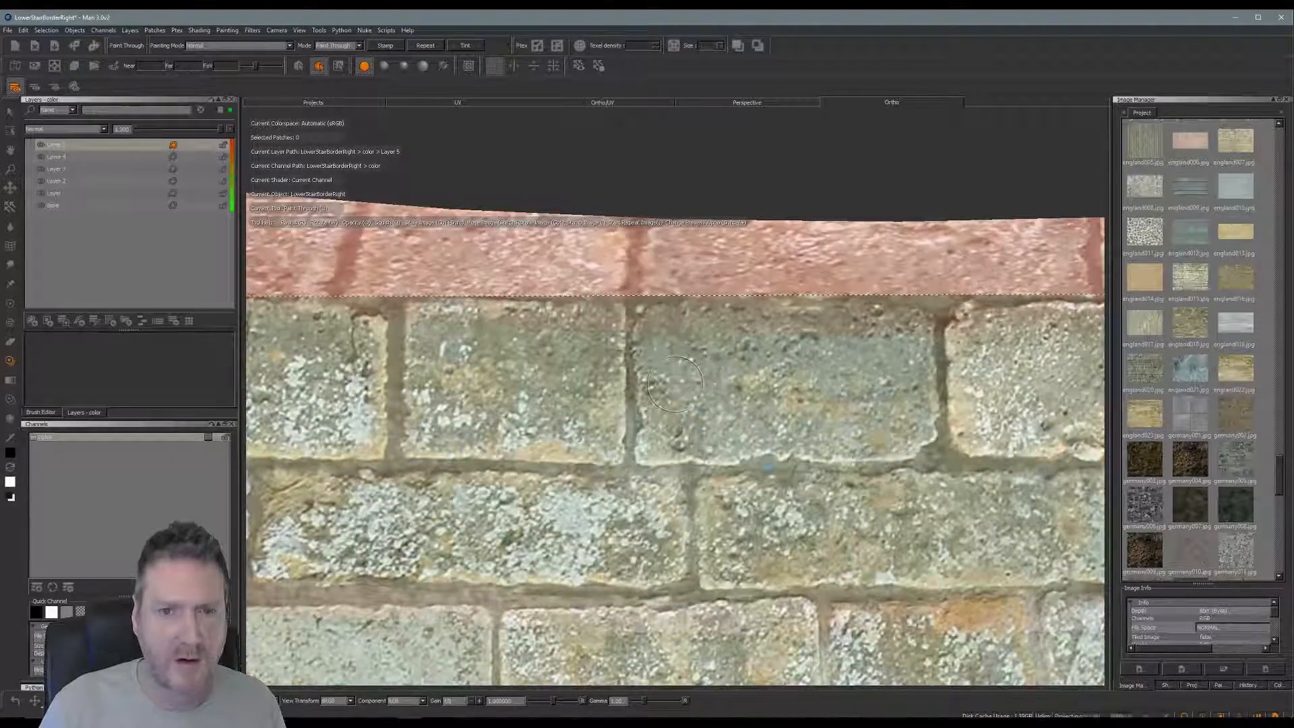
Inspect the painted capstones, narrow course and joints from the wall's end along its curved front
left_click_drag(676, 384, 706, 297, "alt")
right_click_drag(707, 297, 706, 220, "alt")
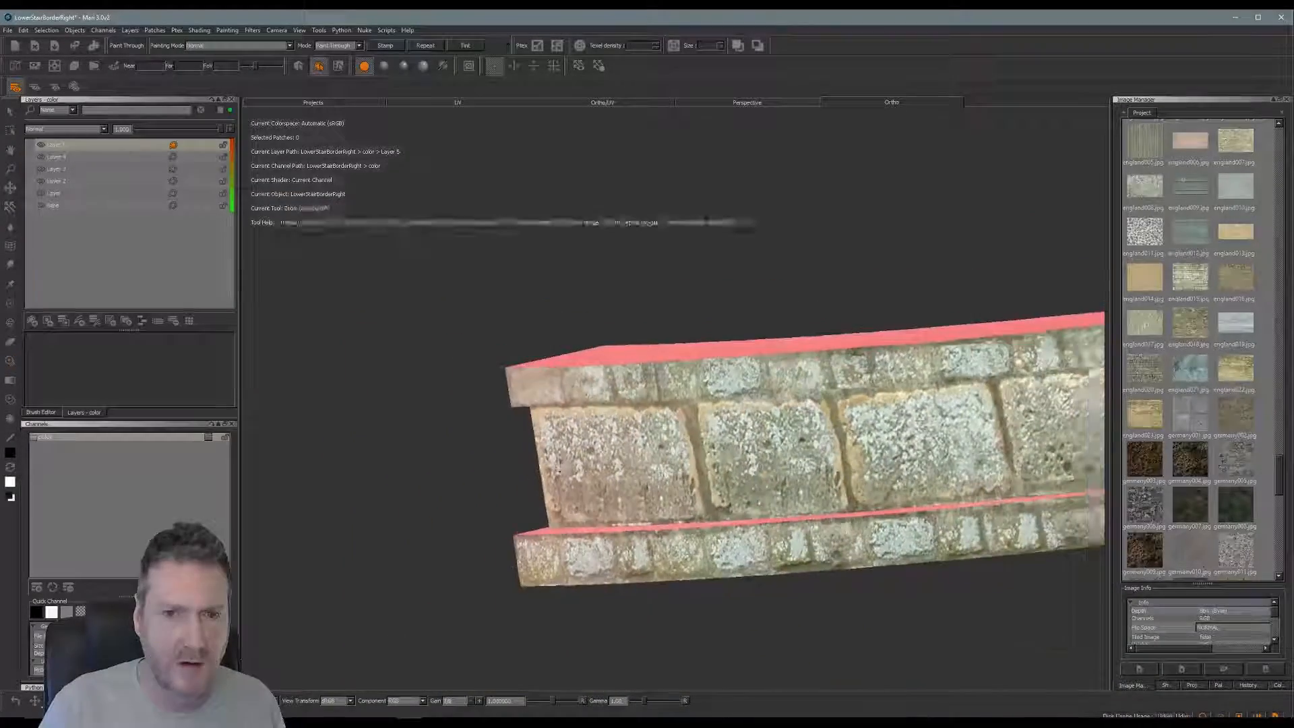
left_click_drag(629, 533, 637, 546, "alt")
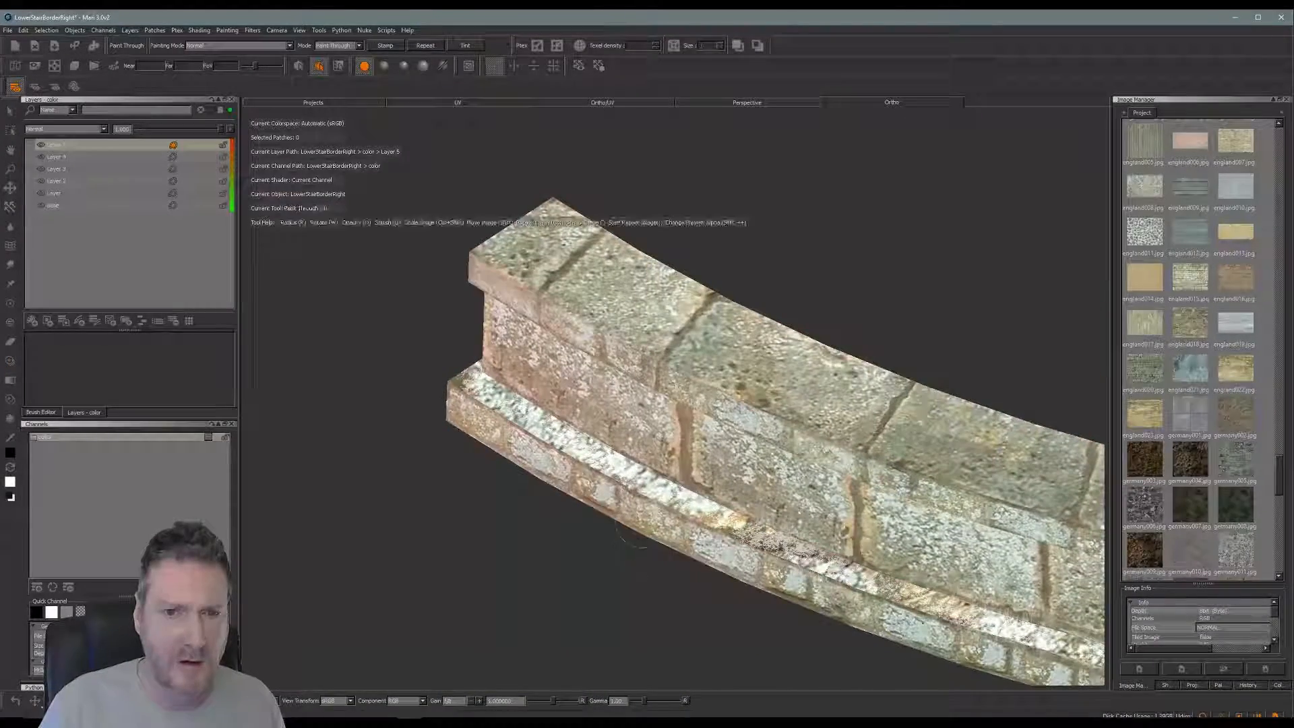
mouse_move(704, 404)
left_mouse_down("alt")
mouse_move(729, 404)
mouse_move(725, 382)
mouse_move(726, 398)
left_mouse_up("alt")
right_click_drag(727, 398, 726, 330, "alt")
middle_click_drag(727, 377, 724, 381, "alt")
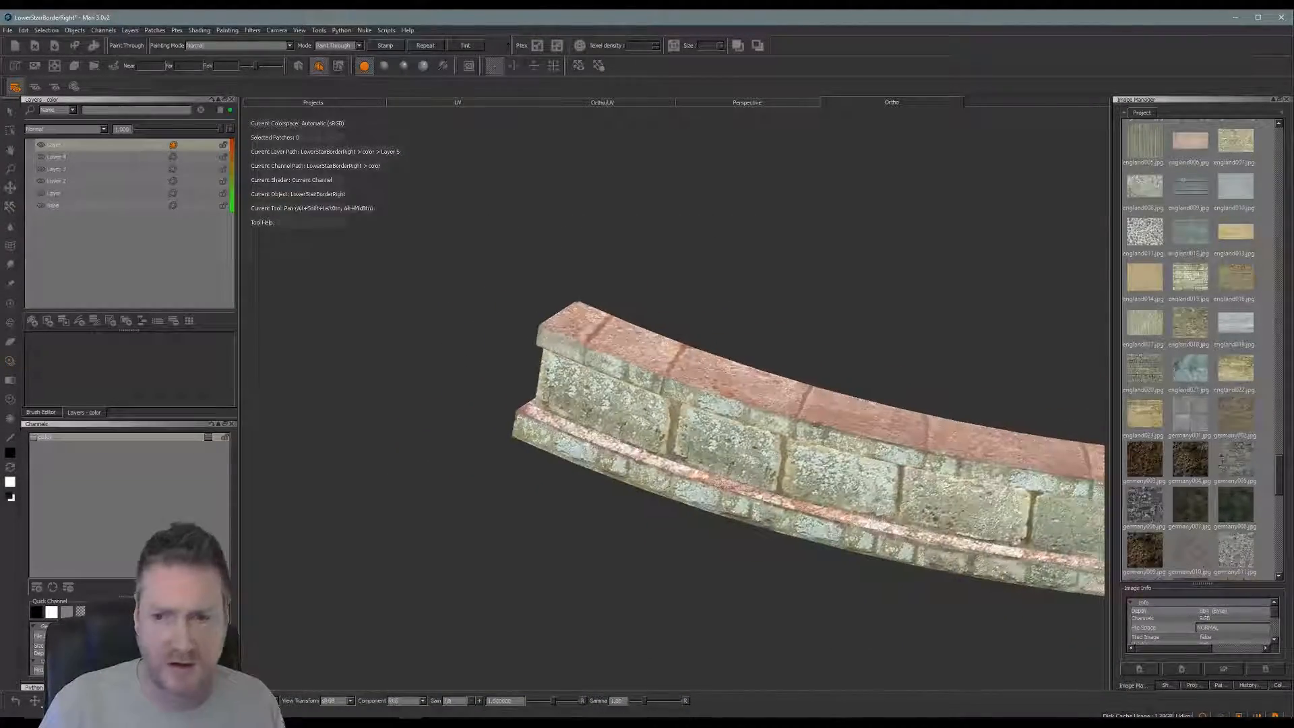
middle_click_drag(794, 438, 588, 391, "alt")
left_click_drag(589, 391, 630, 425, "alt")
middle_click_drag(630, 424, 448, 401, "alt")
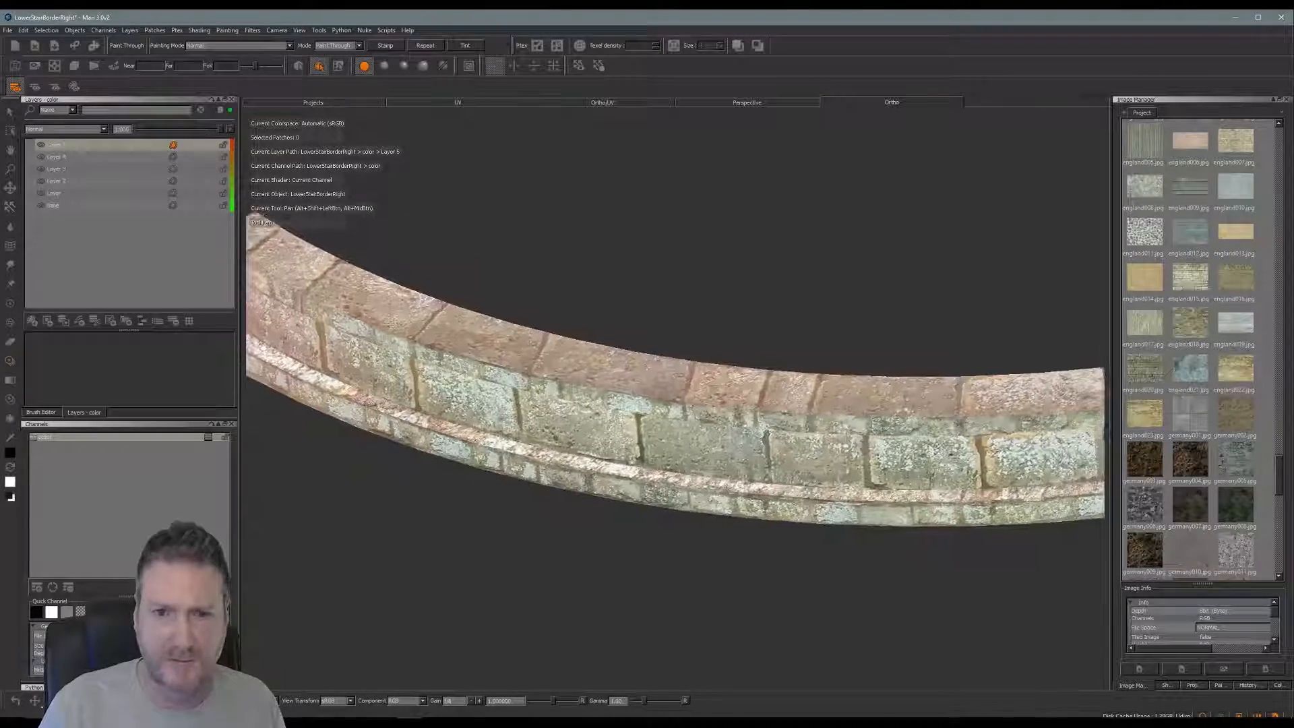
Turn off the red mask display on the wall through the projection settings and return to the image library
key("u")
left_click(1191, 684)
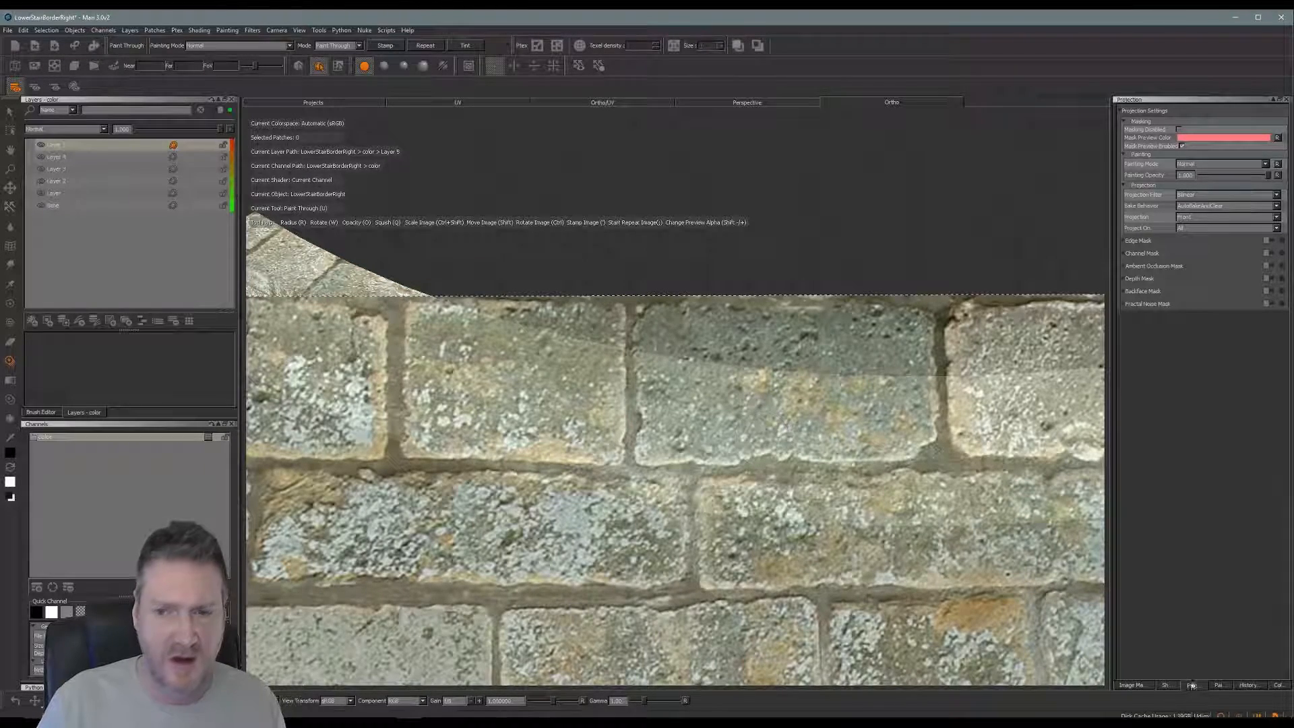
left_click(1134, 686)
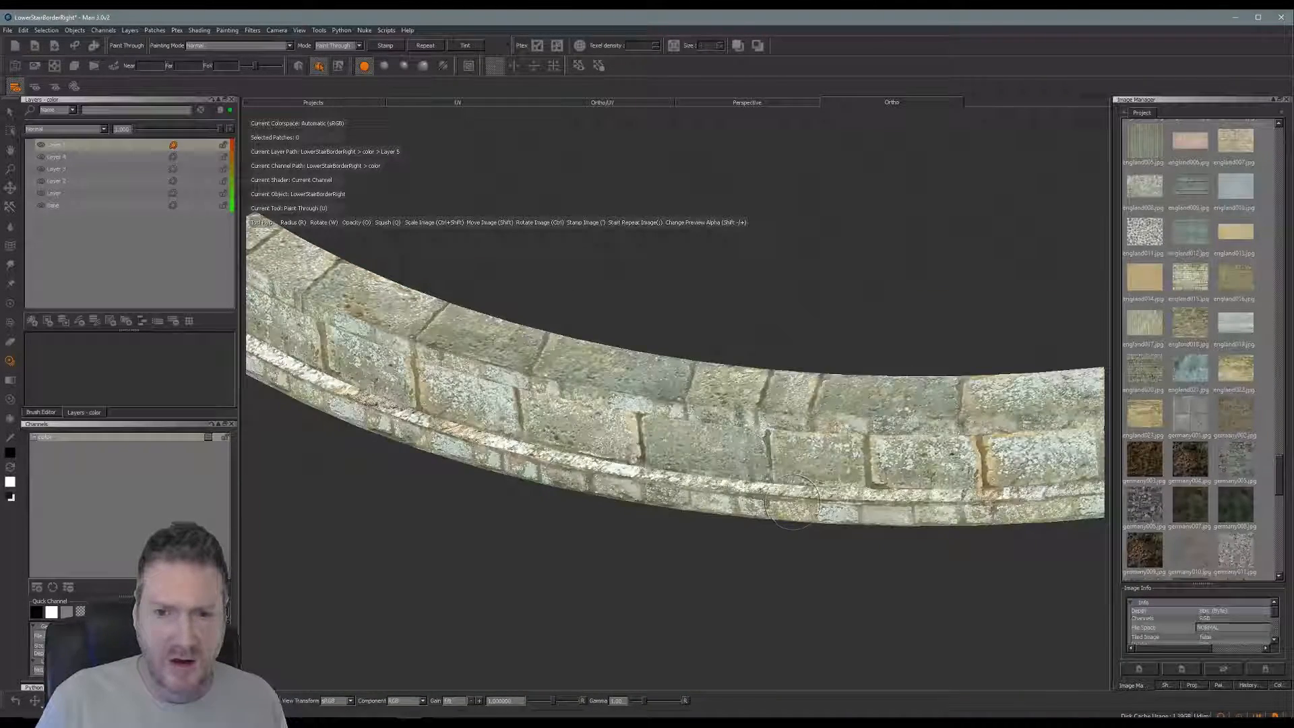
Review the finished stone texture on the whole curved wall from the front, above and the end
right_click_drag(741, 445, 670, 511, "alt")
left_click_drag(670, 498, 674, 411, "alt")
left_click_drag(701, 465, 745, 539, "alt")
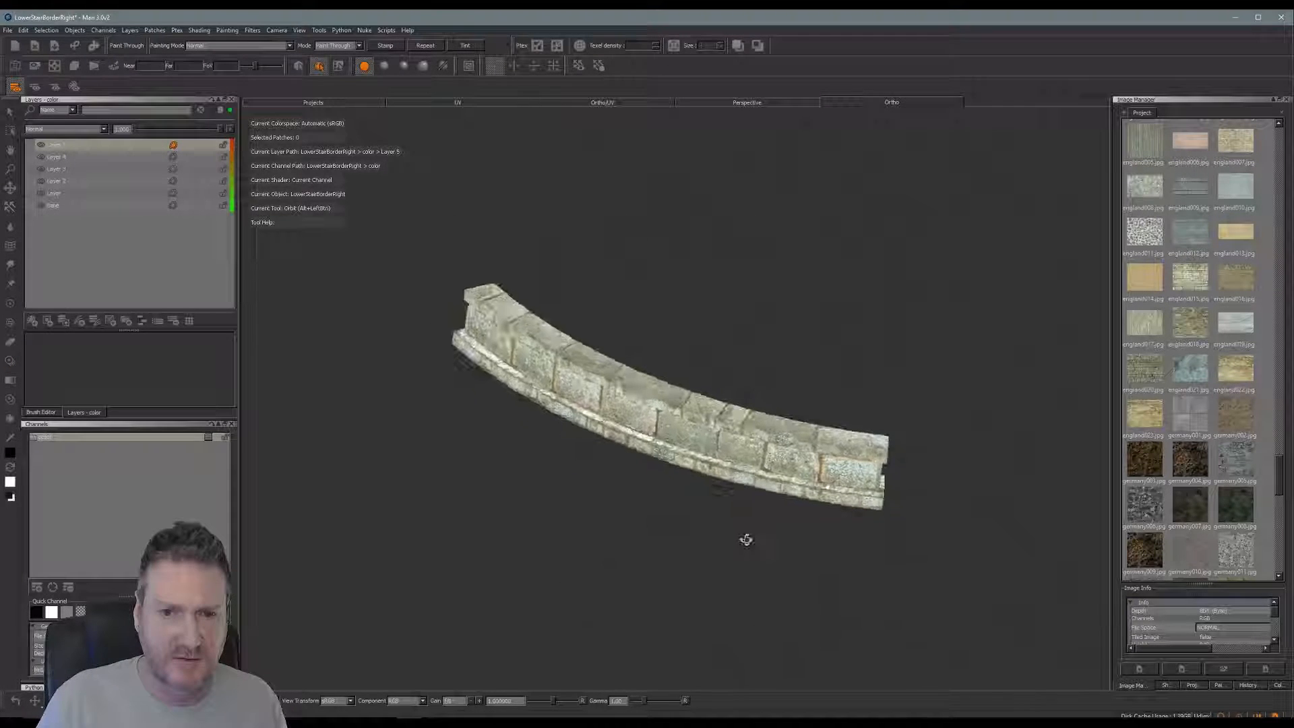
middle_click_drag(745, 540, 736, 543, "alt")
left_click_drag(735, 543, 653, 654, "alt")
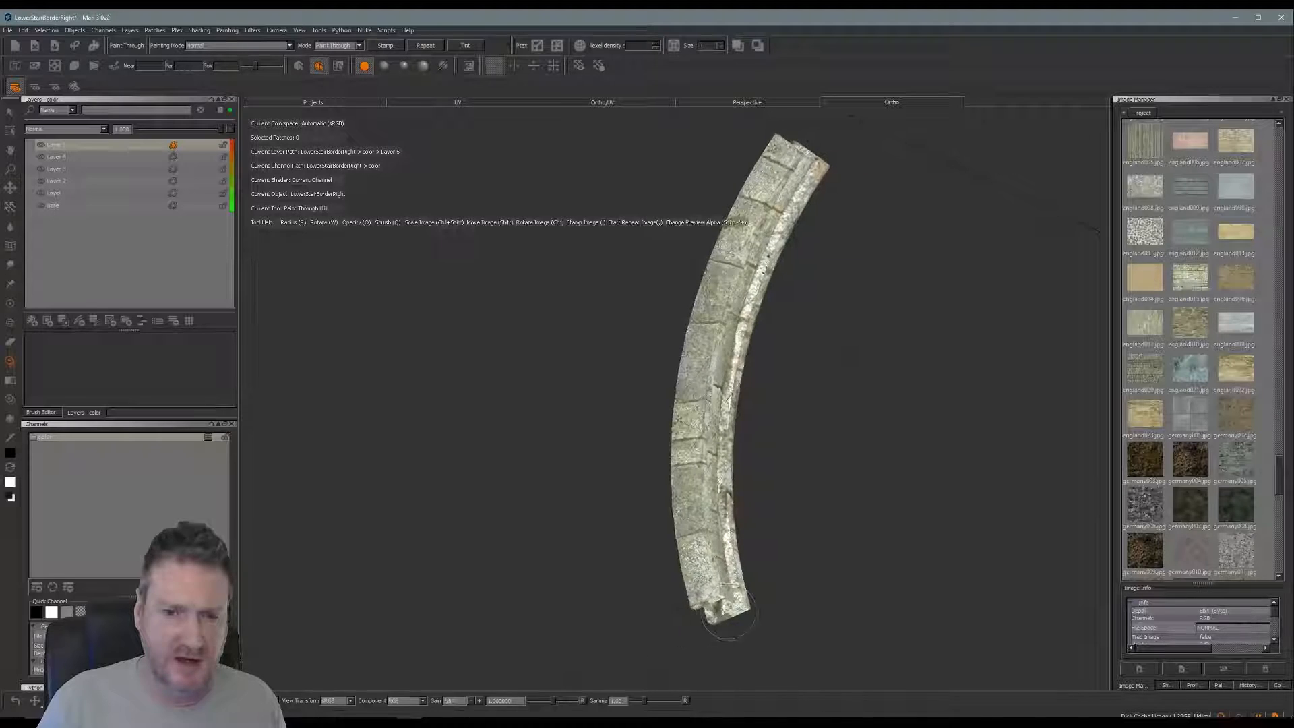
left_click_drag(870, 370, 949, 325)
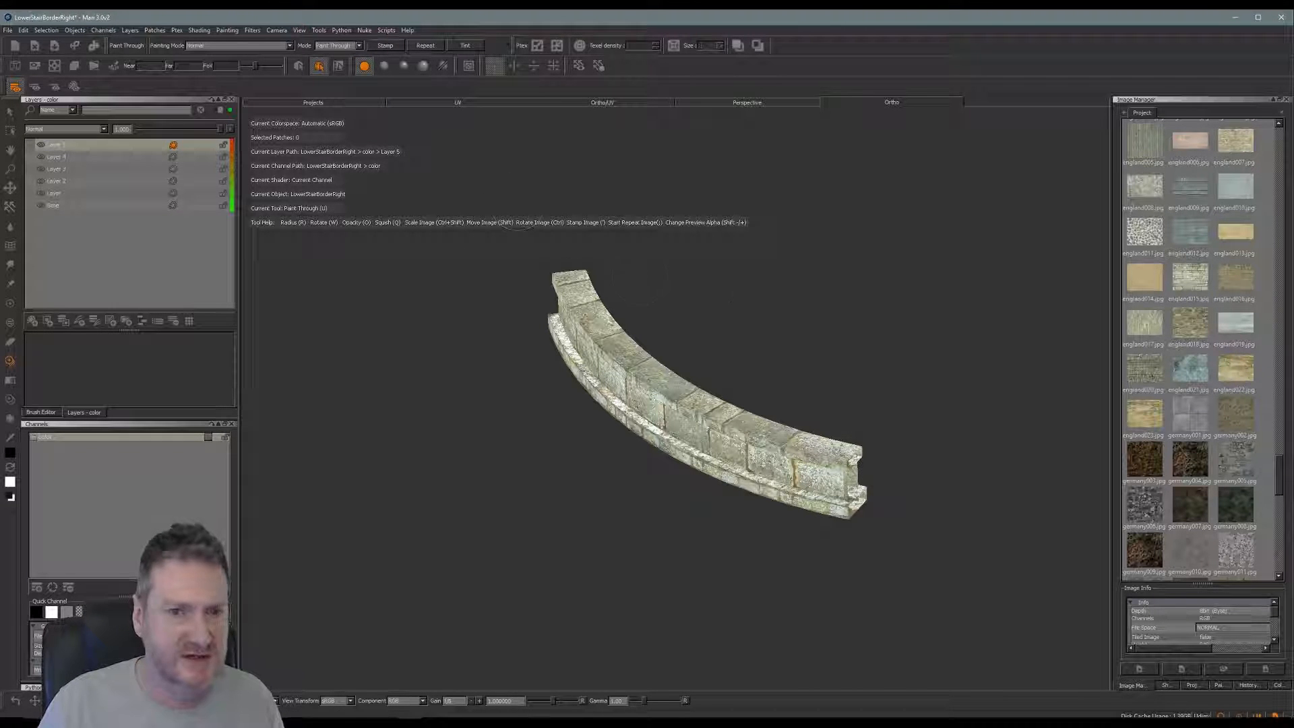
left_click_drag(515, 231, 771, 277, "alt")
Save the LowerStairBorderRight project
key("u")
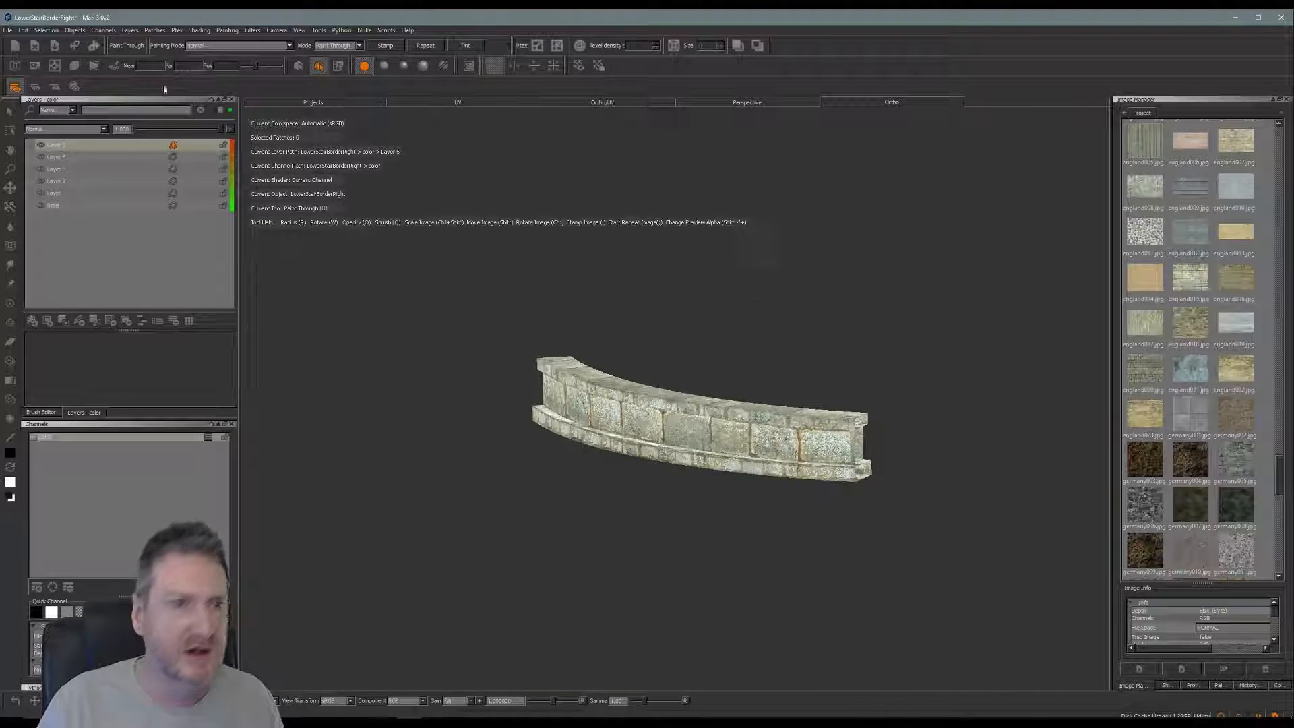
left_click(7, 31)
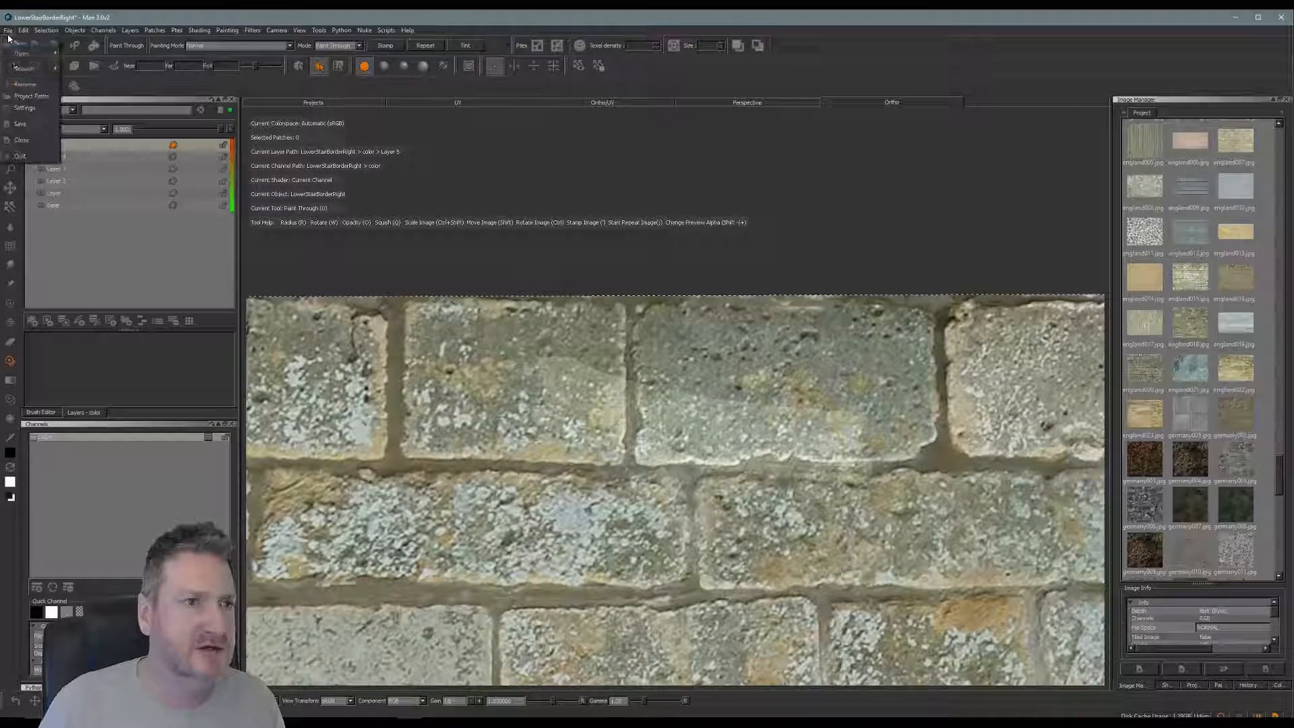
left_click(29, 125)
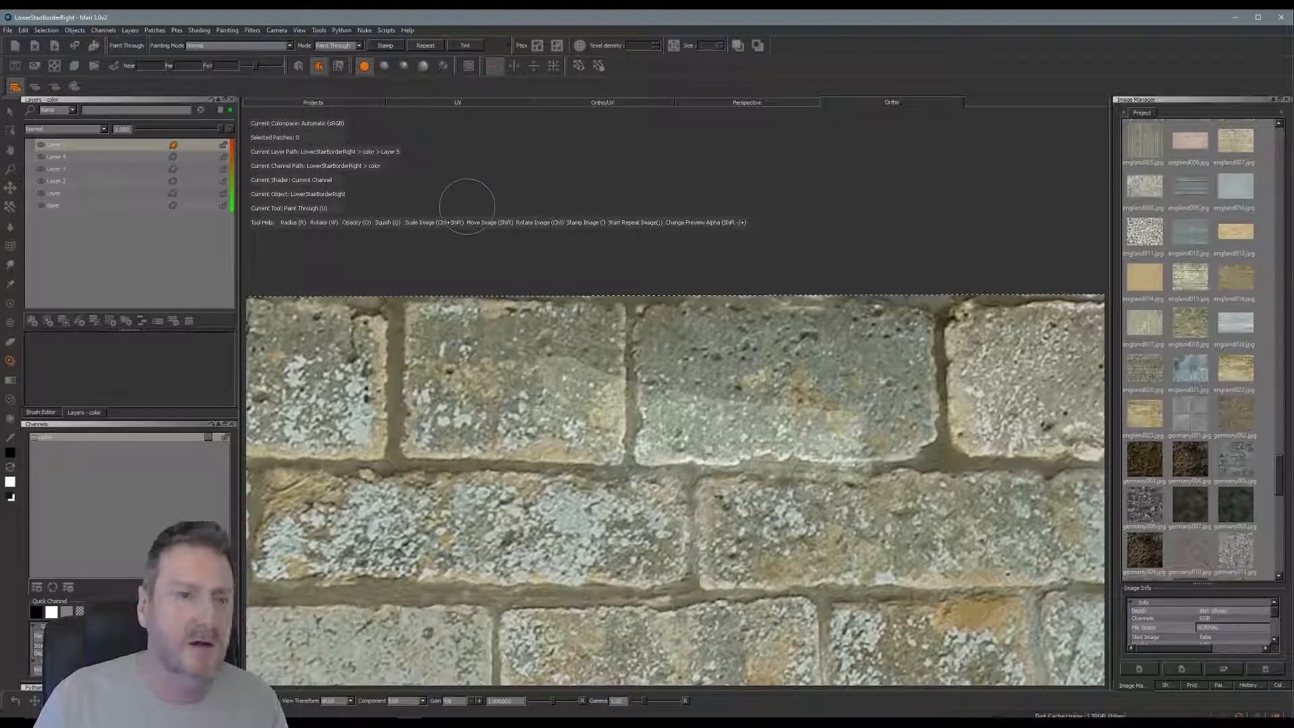
Start a flattened export of the color channel and list all existing files in the F:/Stairs folder
right_click(78, 439)
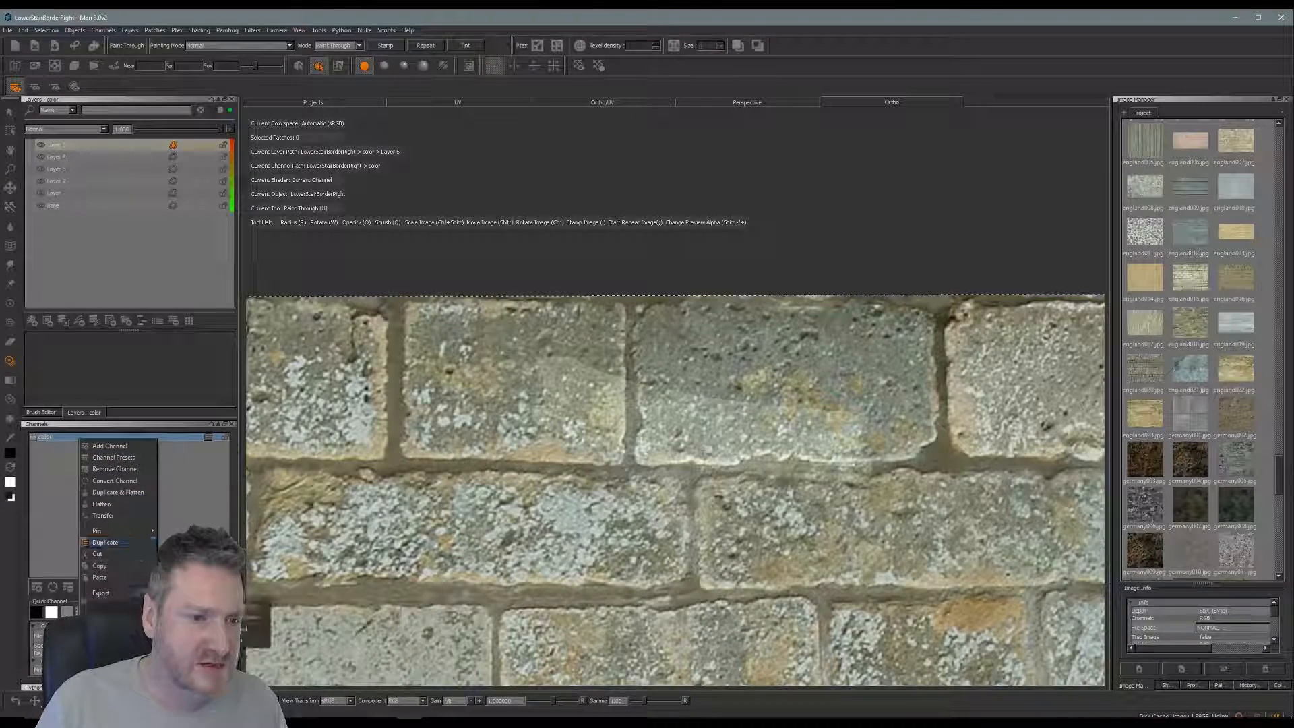
left_click(209, 606)
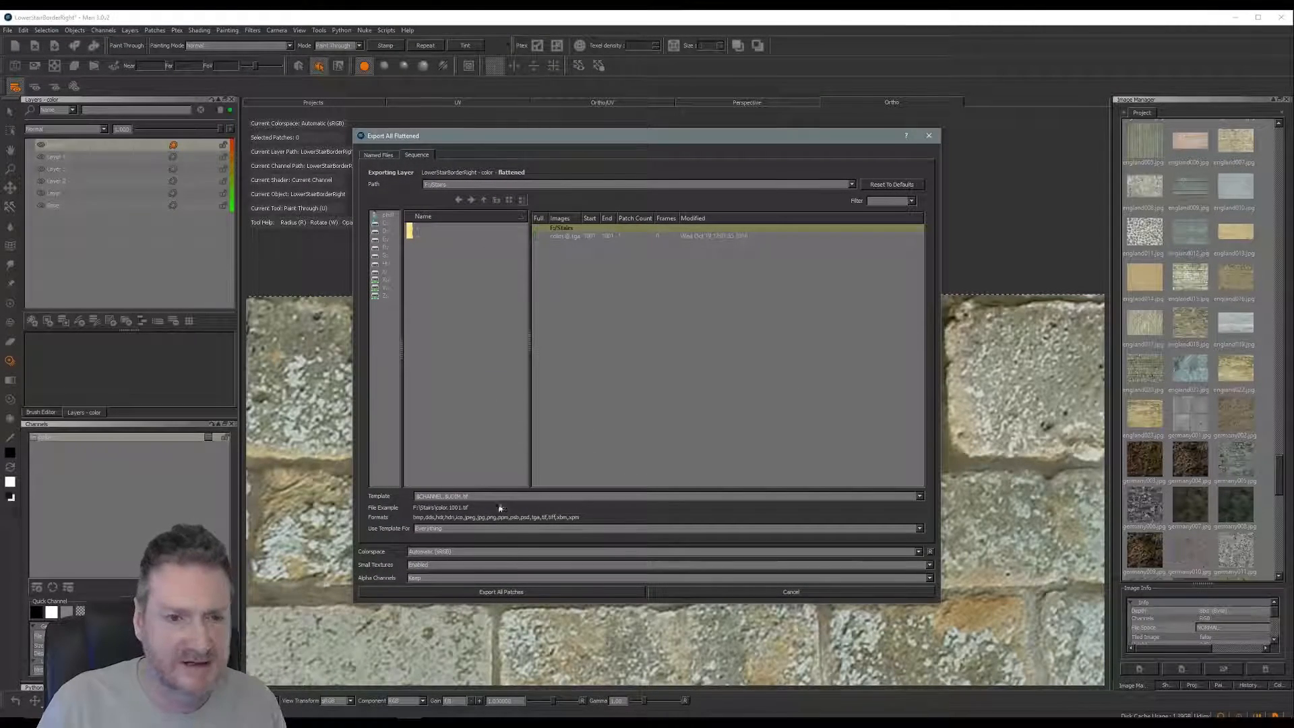
type("*")
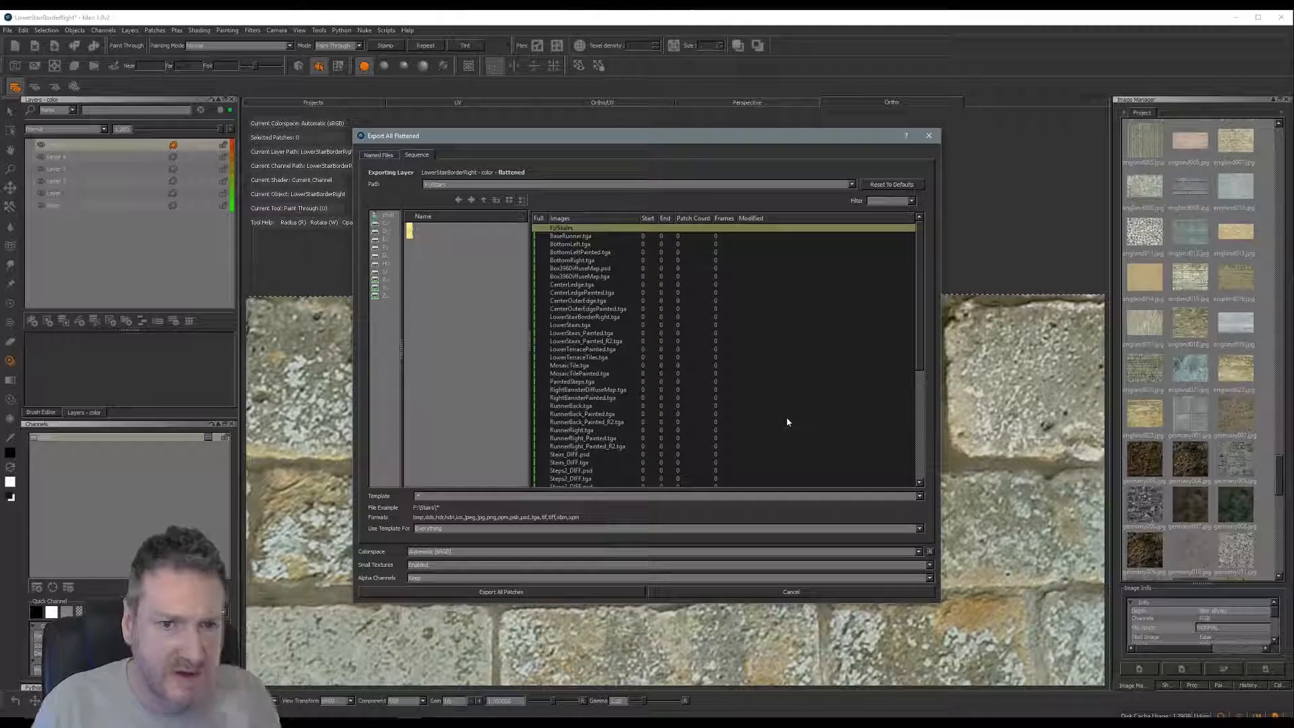
Set the export file name to LowerStairBorderRight_Painted.tga, based on the existing LowerStairBorderRight.tga
left_click(598, 318)
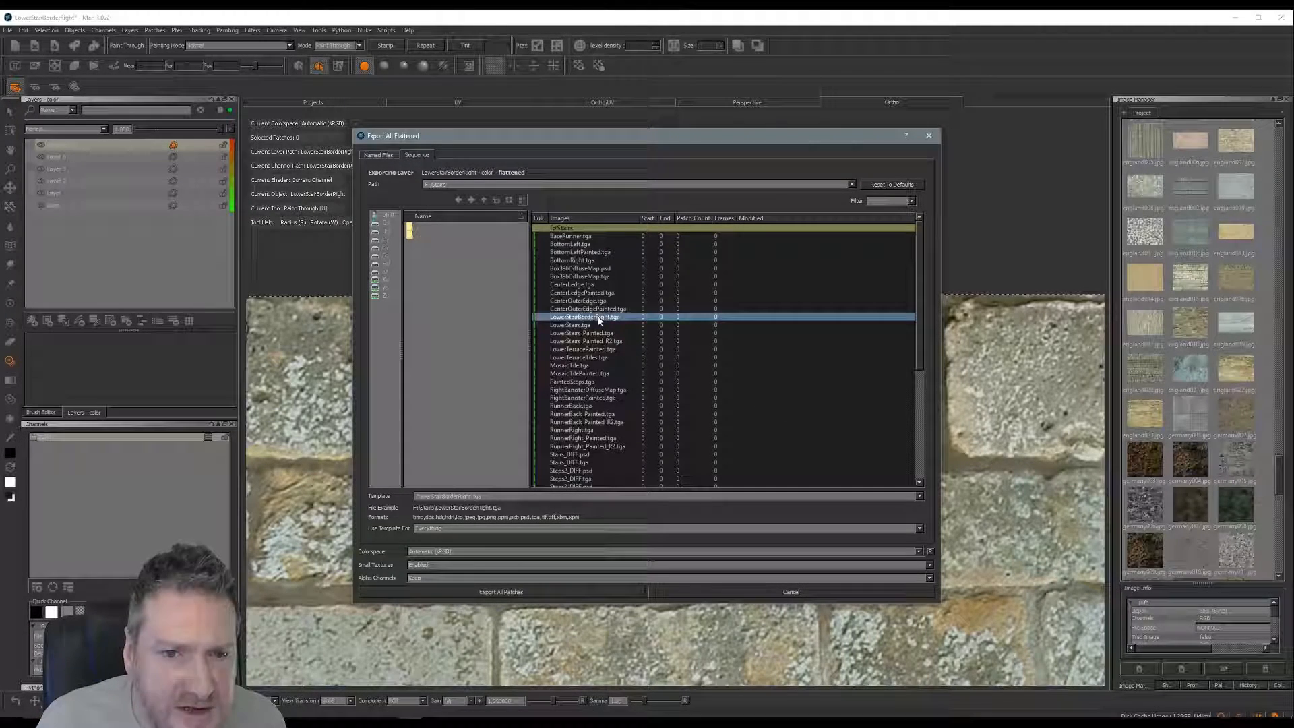
left_click(477, 496)
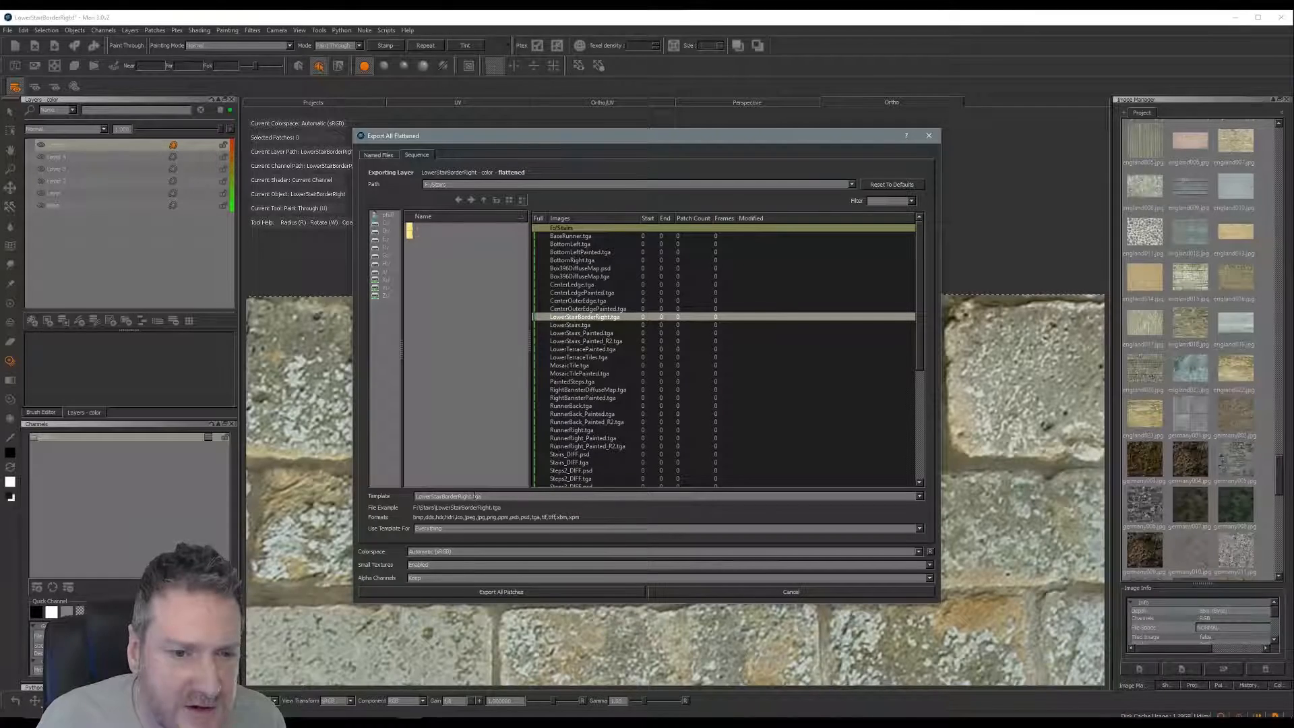
left_click(488, 496)
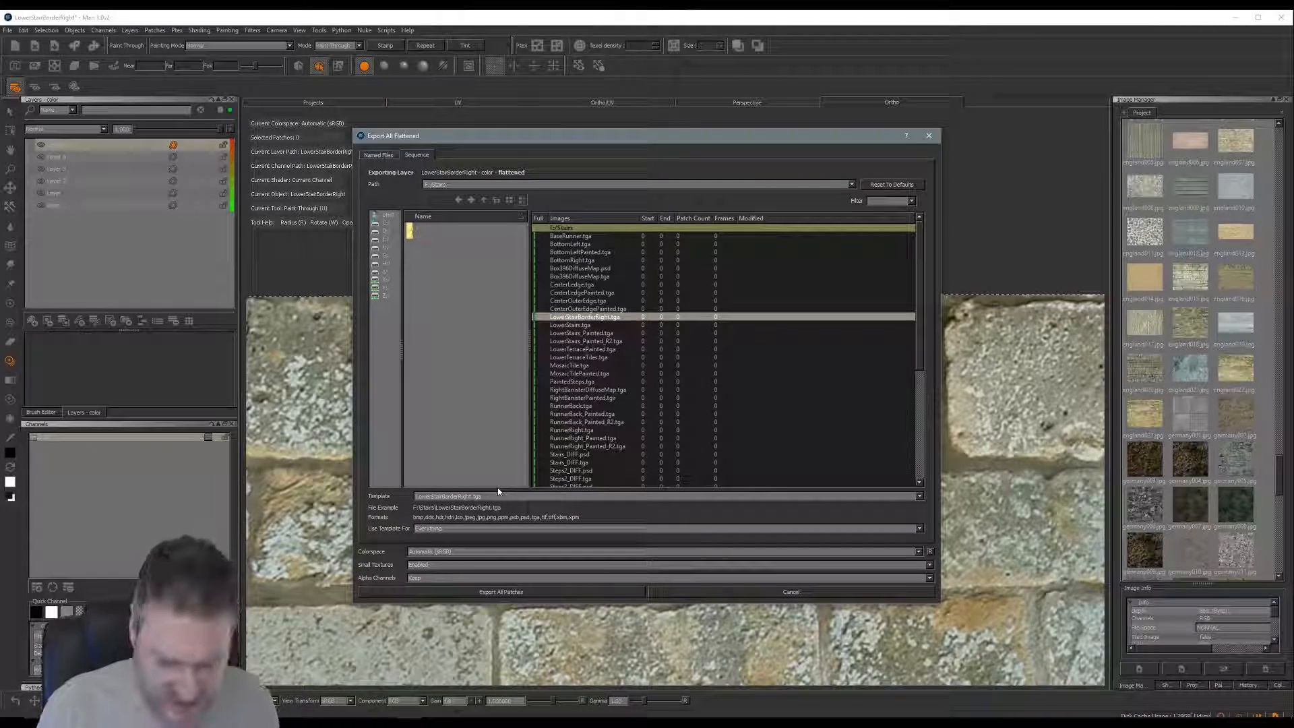
key("BackSpace")
key("BackSpace")
key("BackSpace")
key("BackSpace")
type("_")
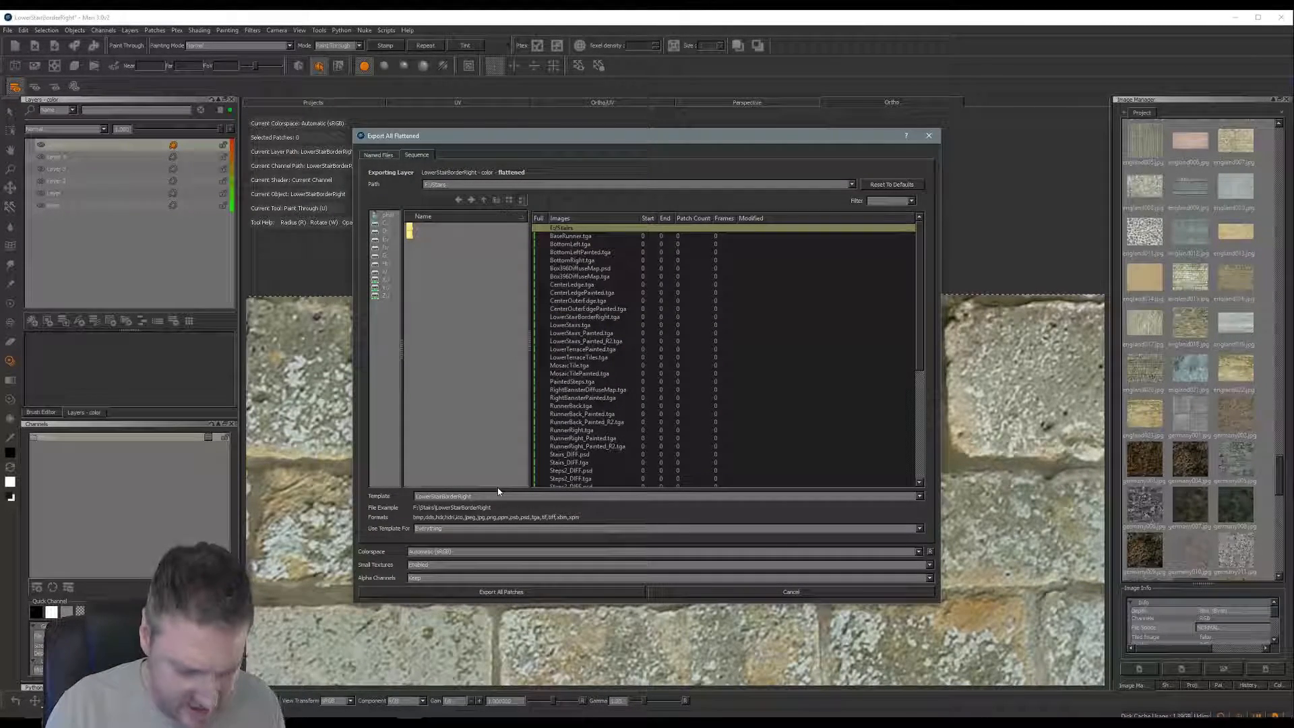
type("Painte")
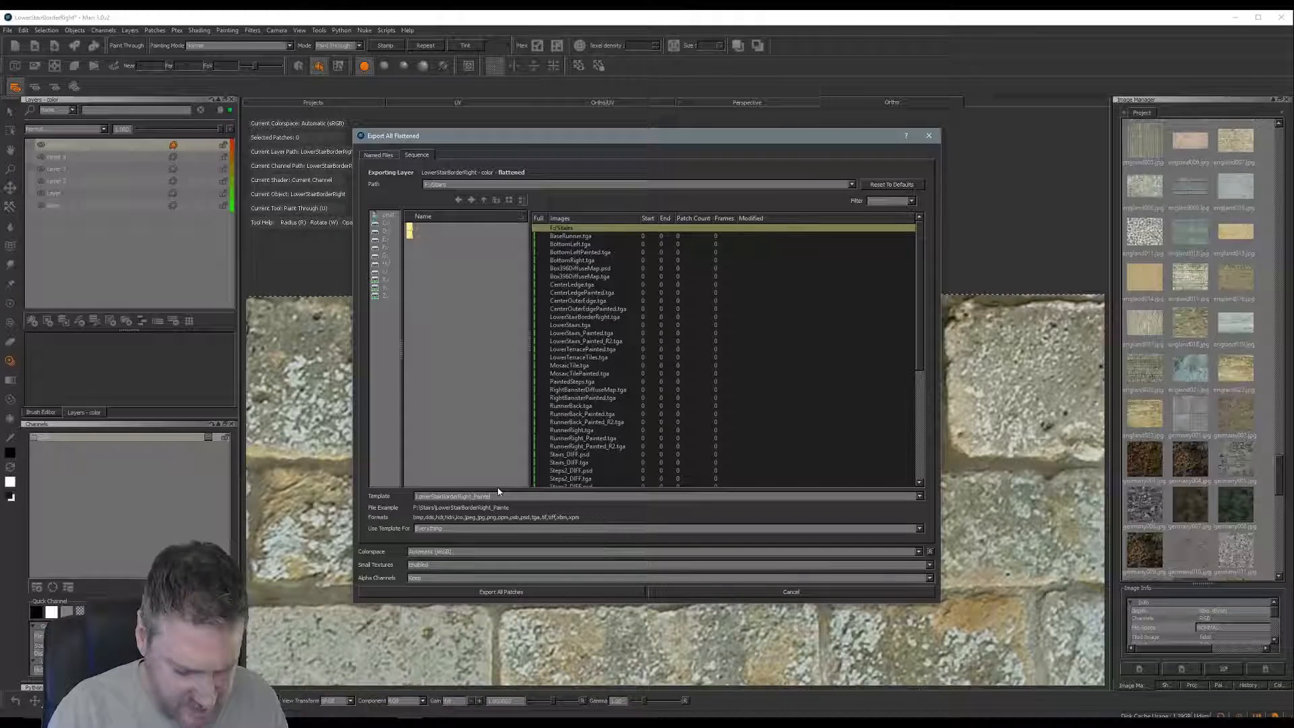
type("d.tga")
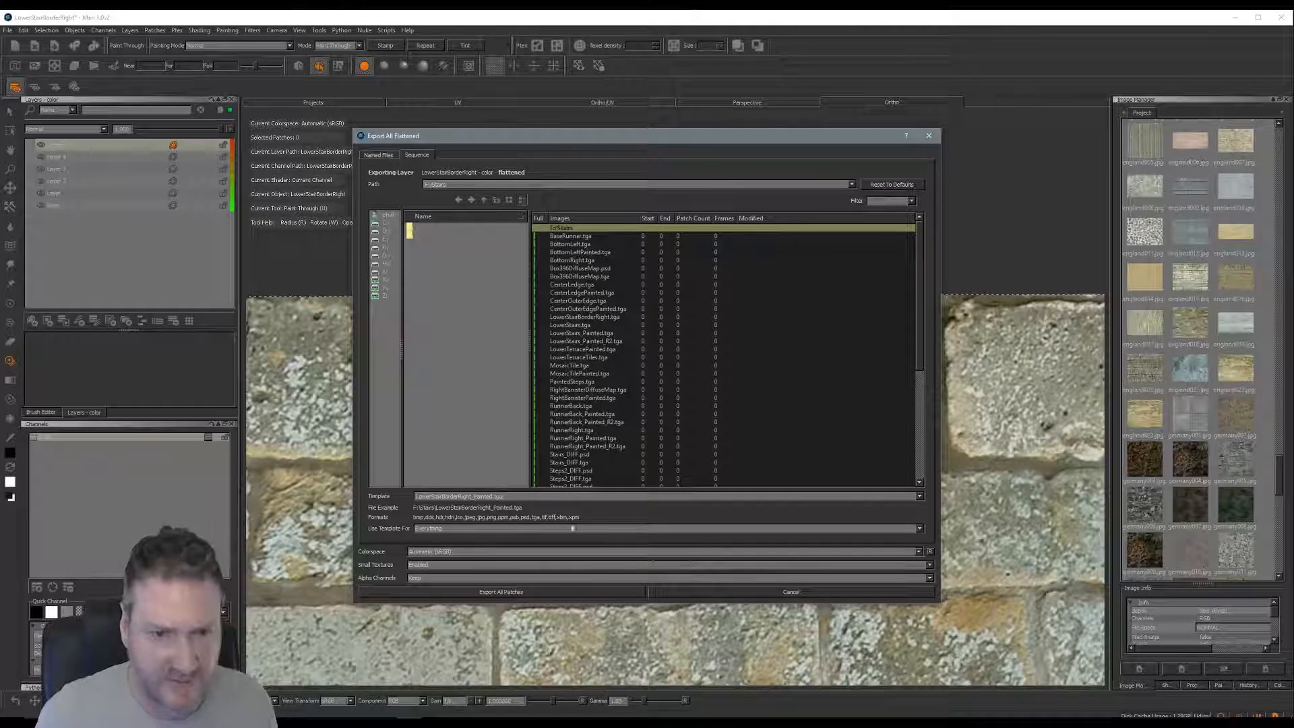
Export all patches as the flattened LowerStairBorderRight_Painted.tga texture and save the project
left_click(508, 593)
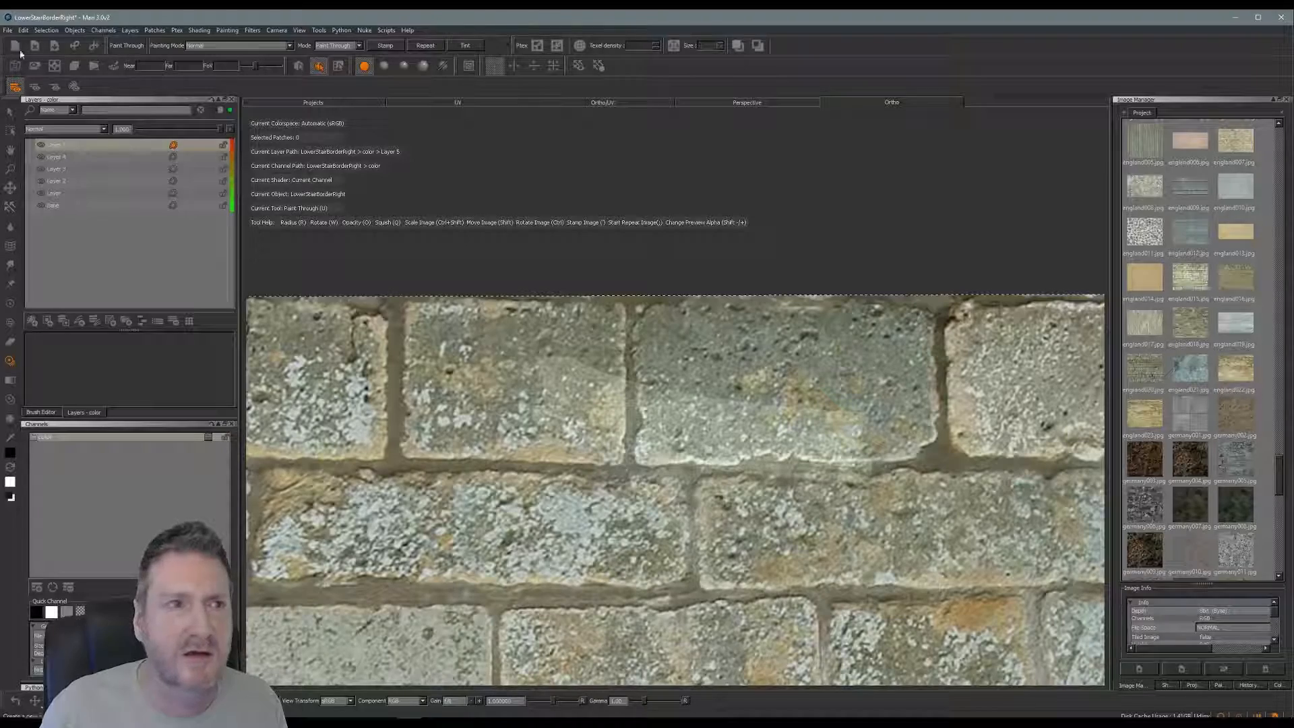
left_click(8, 30)
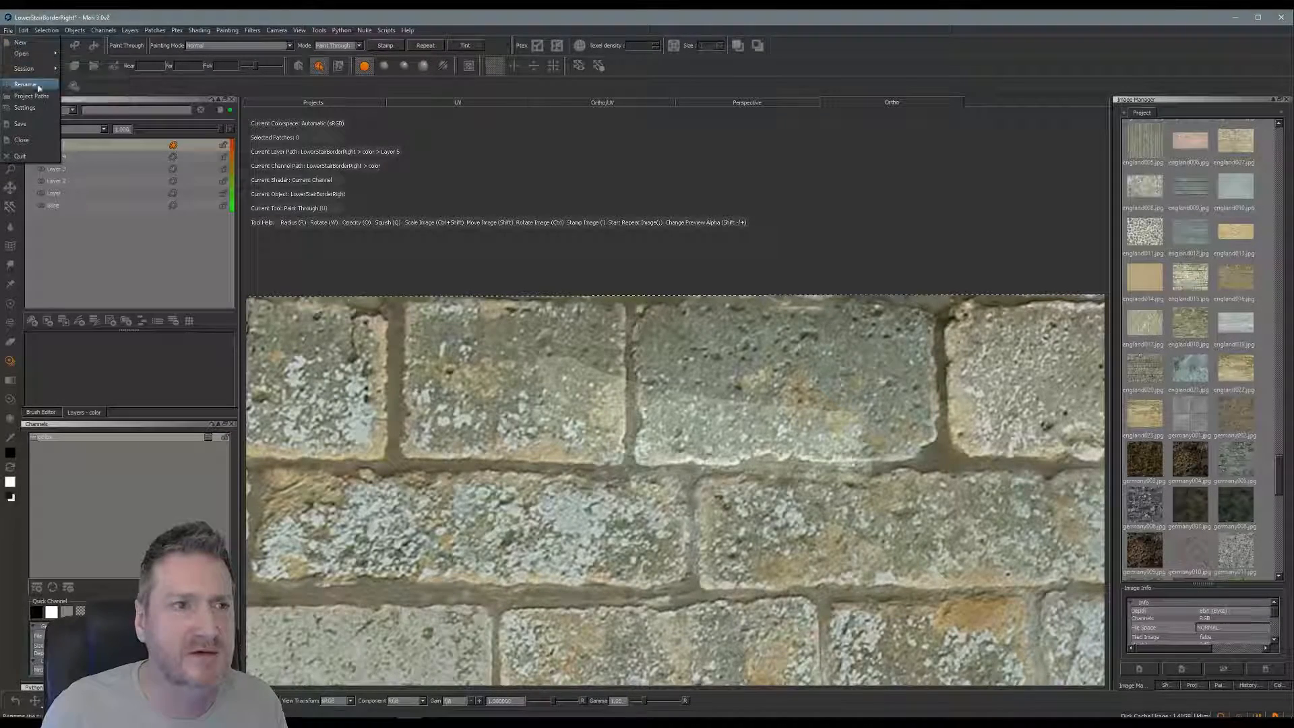
left_click(48, 125)
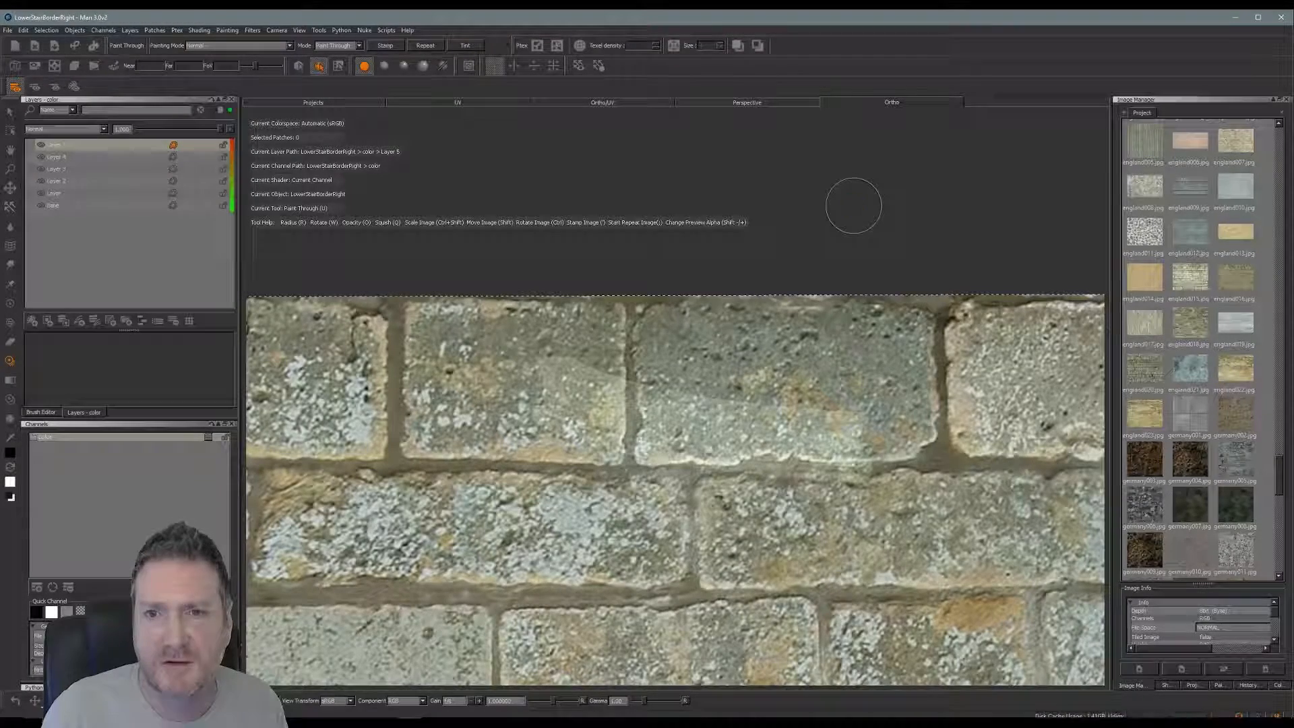
Switch to 3ds Max and replace the curved wall's diffuse bitmap with LowerStairBorderRight_Painted.tga in the Slate Material Editor
left_click(1232, 20)
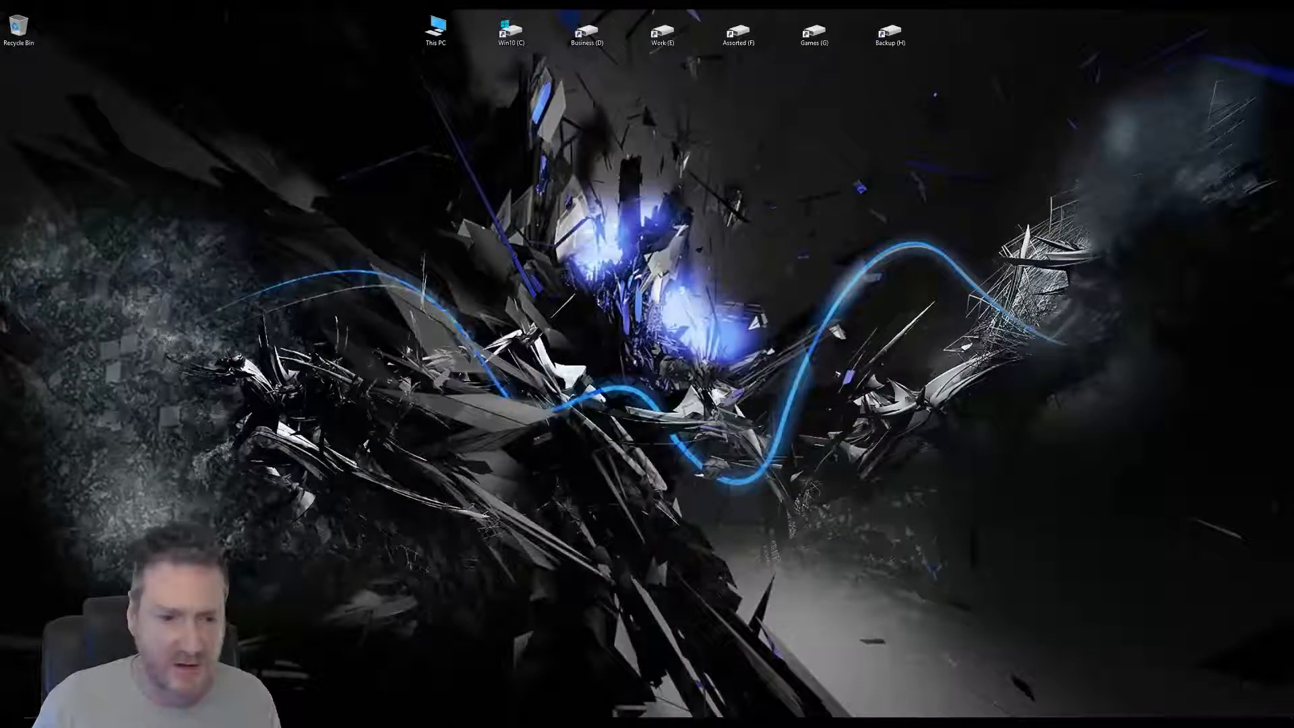
left_click(460, 722)
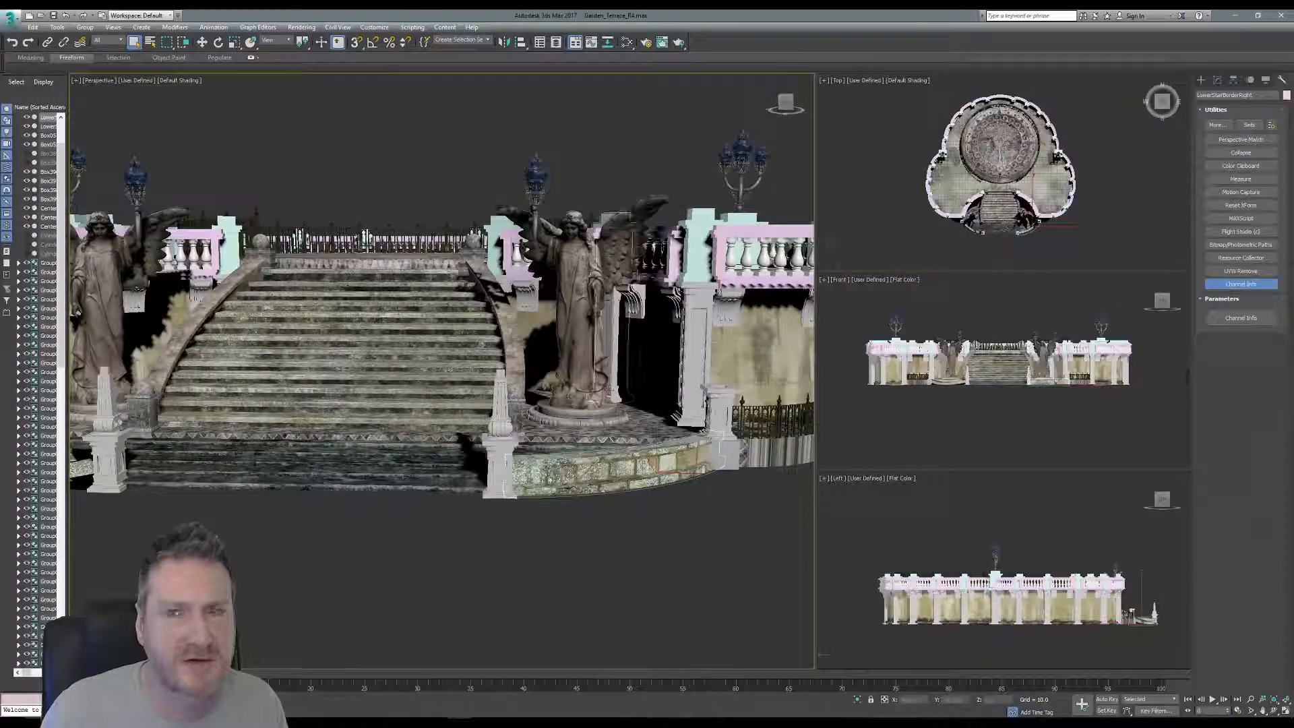
left_click(627, 42)
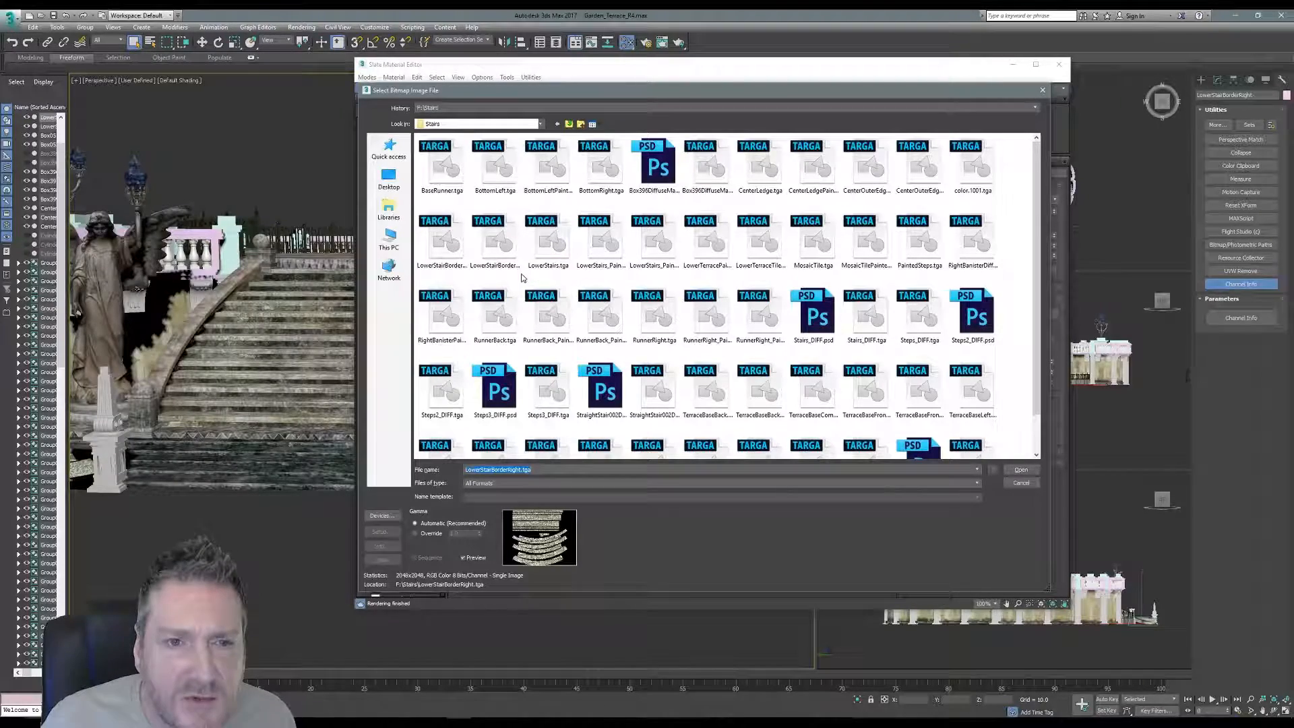
left_click(500, 256)
left_click(502, 256)
double_click(501, 256)
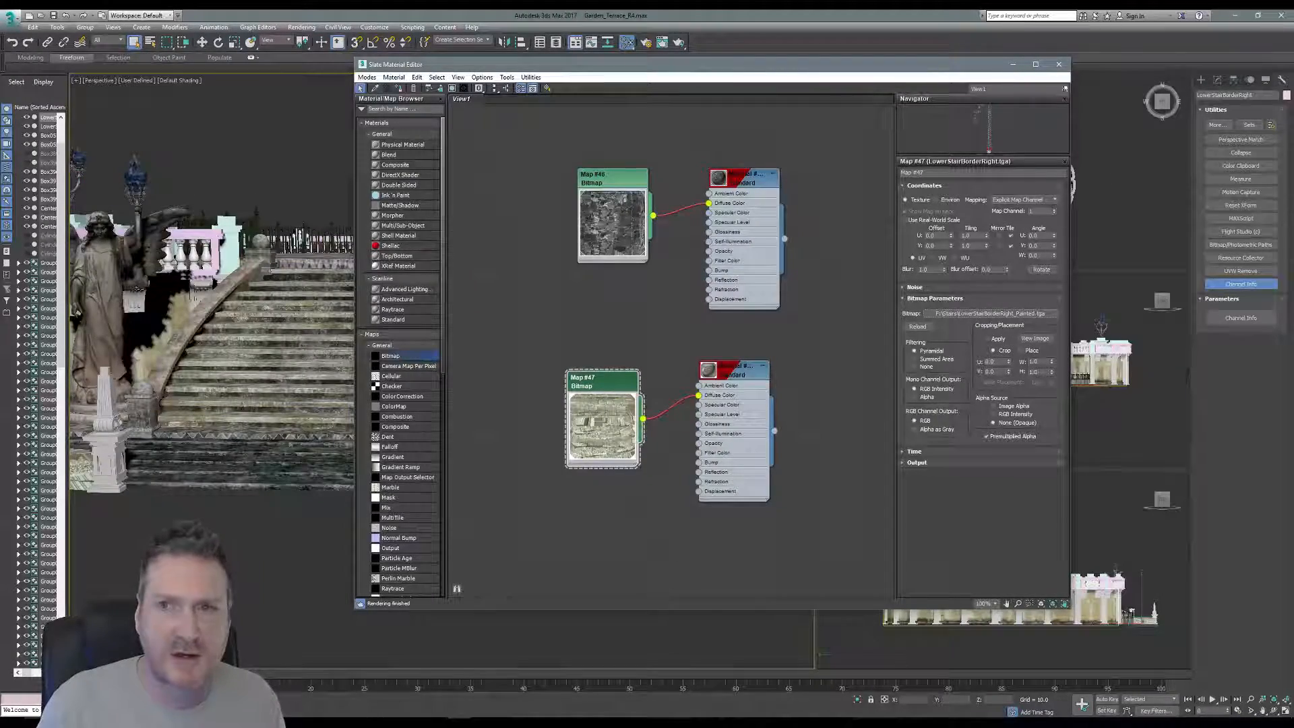
left_click(1059, 64)
Examine the curved stair border wall's texture up close from several angles and check its map channel information
middle_click_drag(462, 563, 458, 563)
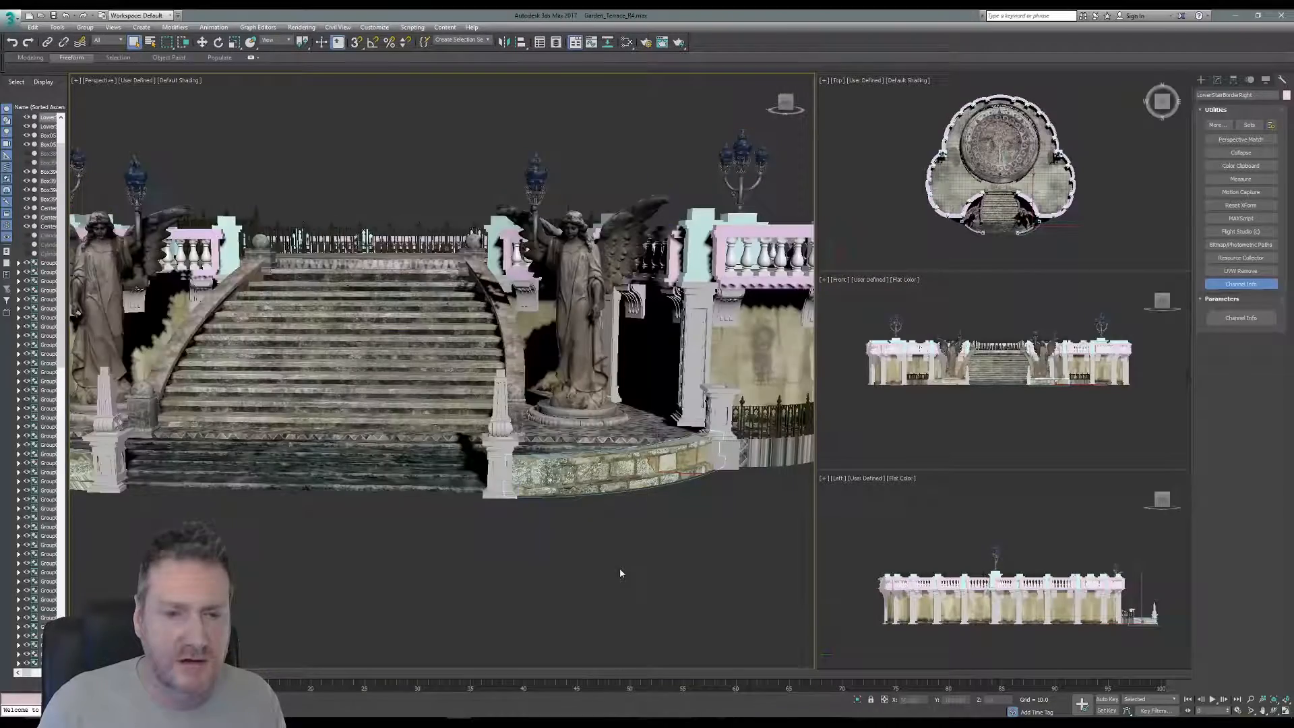
scroll(610, 575, "down", 3)
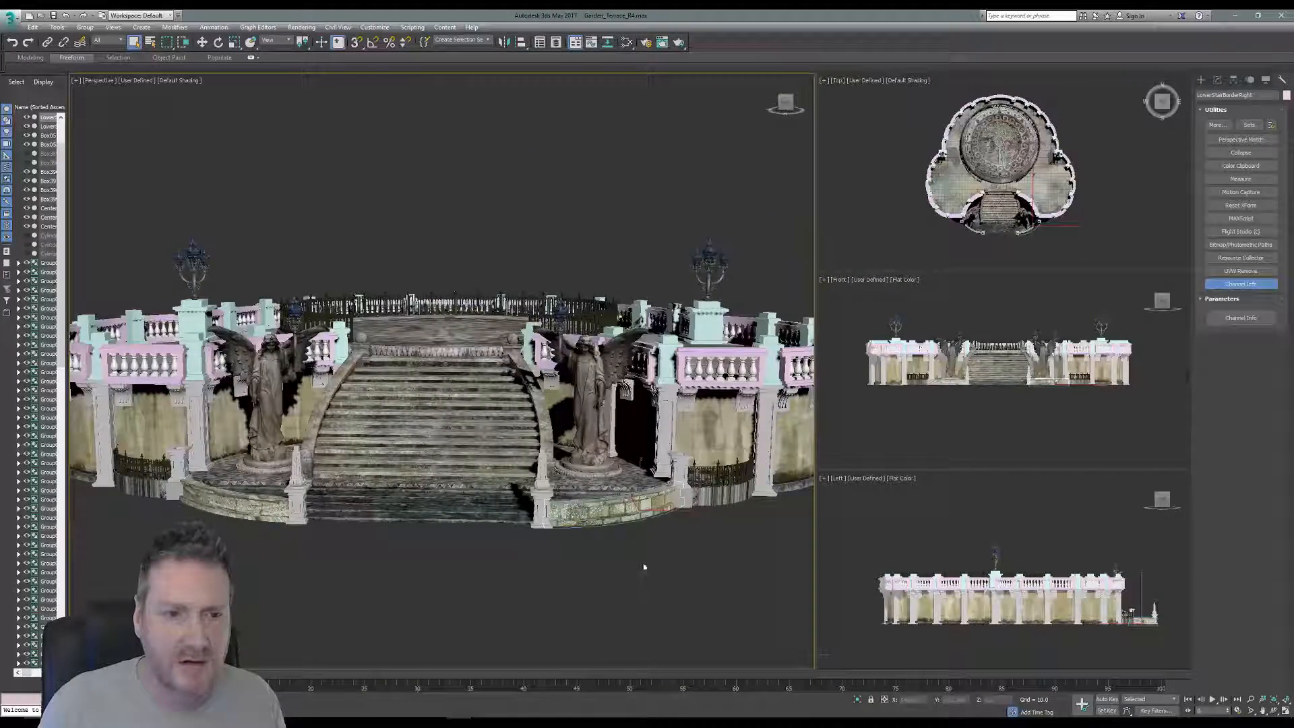
scroll(644, 565, "up", 3)
scroll(621, 519, "up", 3)
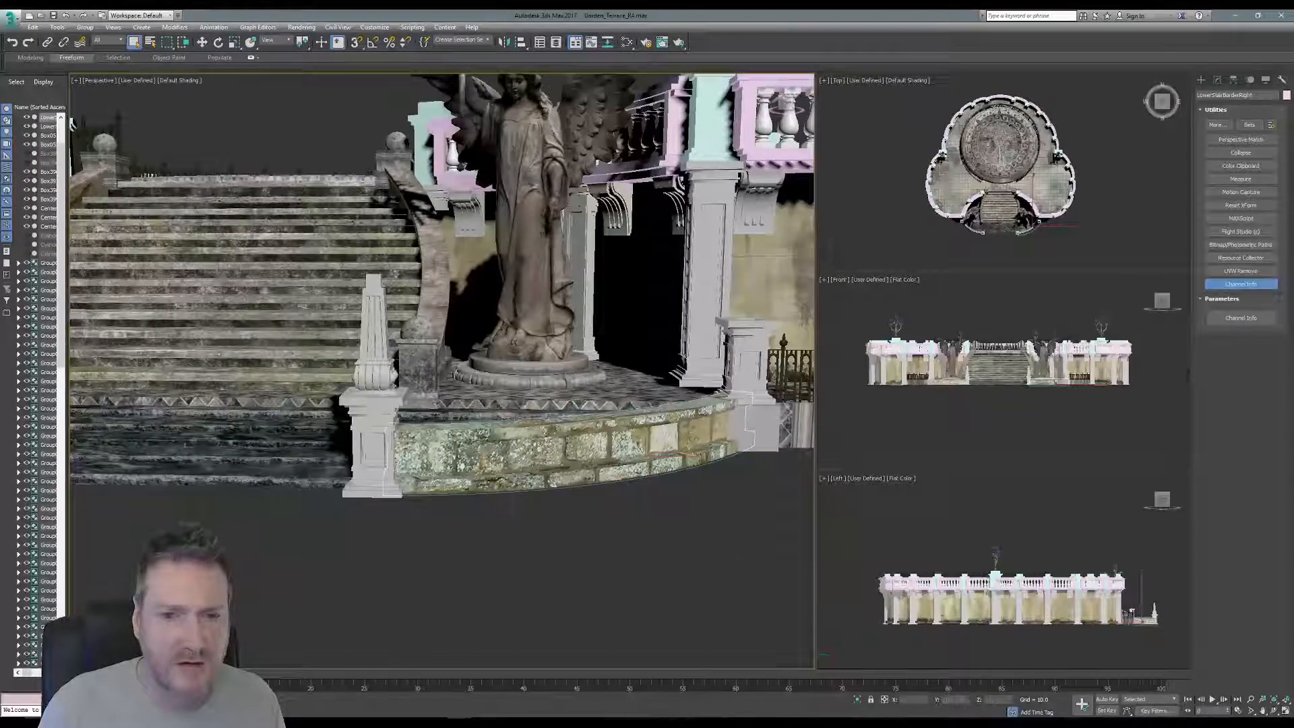
left_click(1275, 711)
mouse_move(399, 459)
left_mouse_down()
mouse_move(381, 477)
mouse_move(381, 460)
left_mouse_up()
left_click_drag(528, 435, 496, 464)
left_click(134, 42)
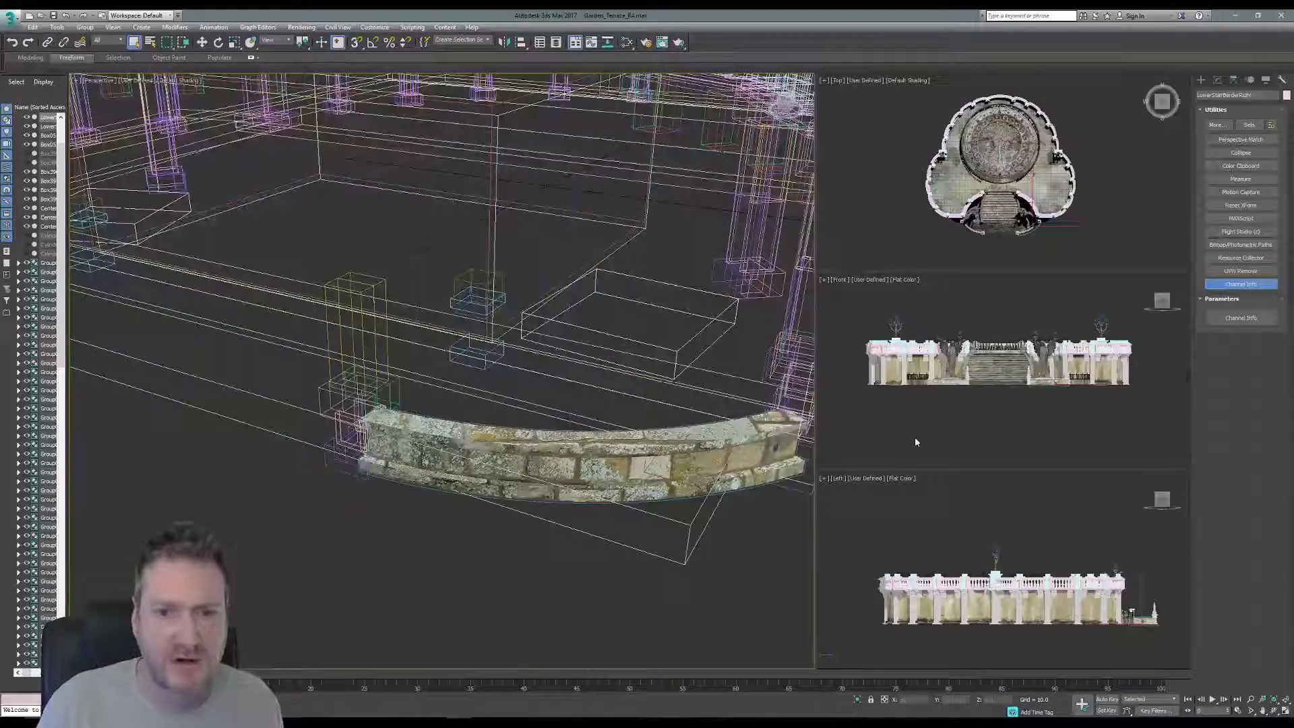
left_click(1240, 318)
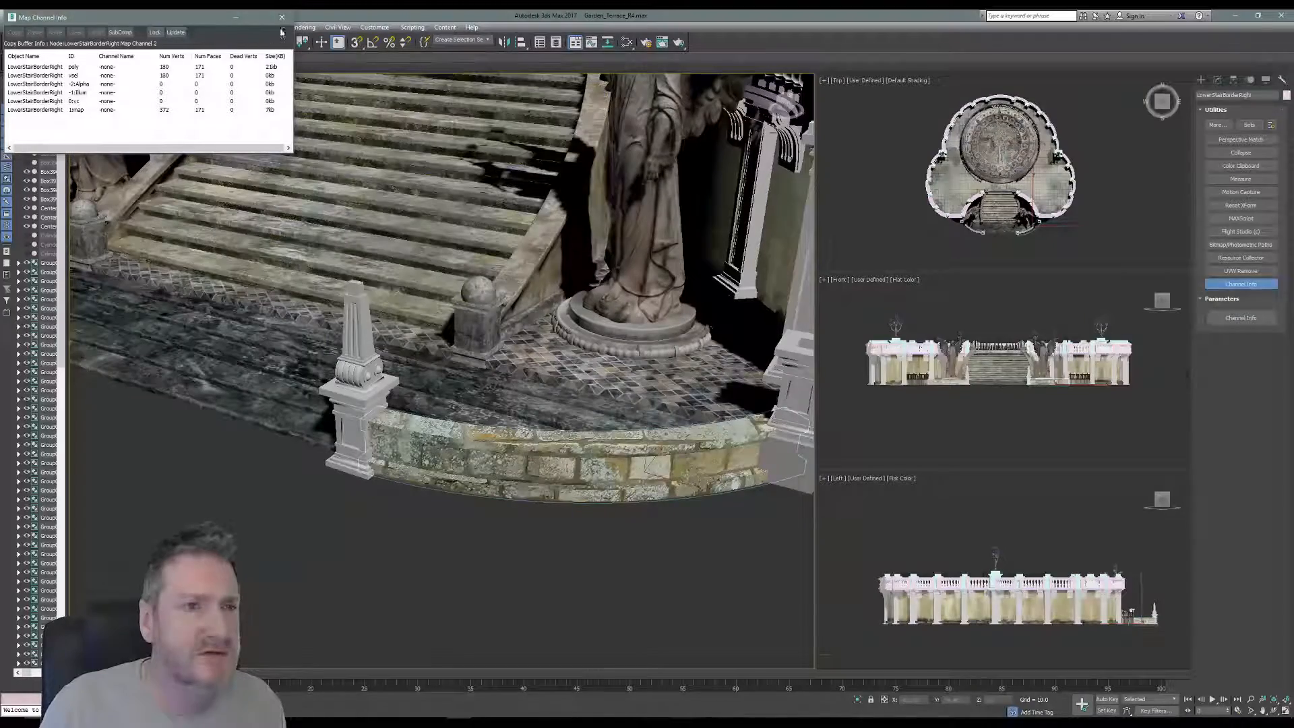
left_click(282, 17)
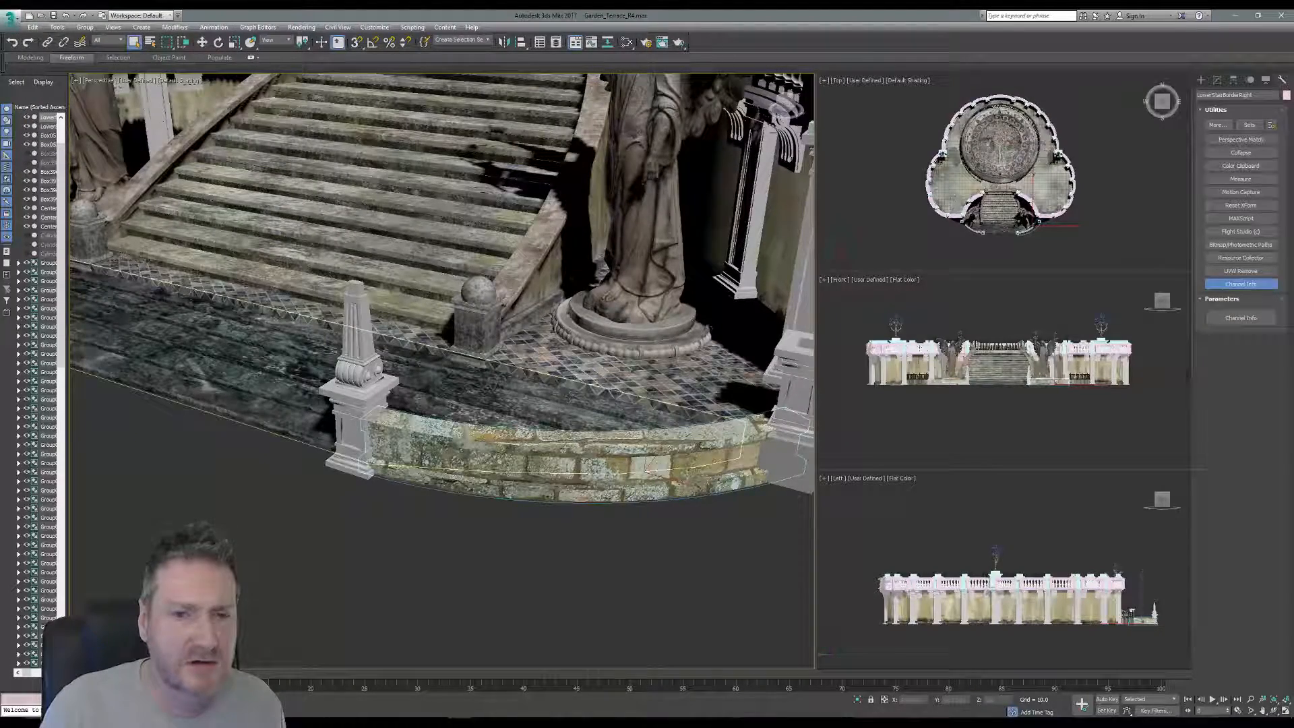
Assign the material that uses the LowerStairBorderRight_Painted.tga bitmap to the selected curved wall
left_click(626, 43)
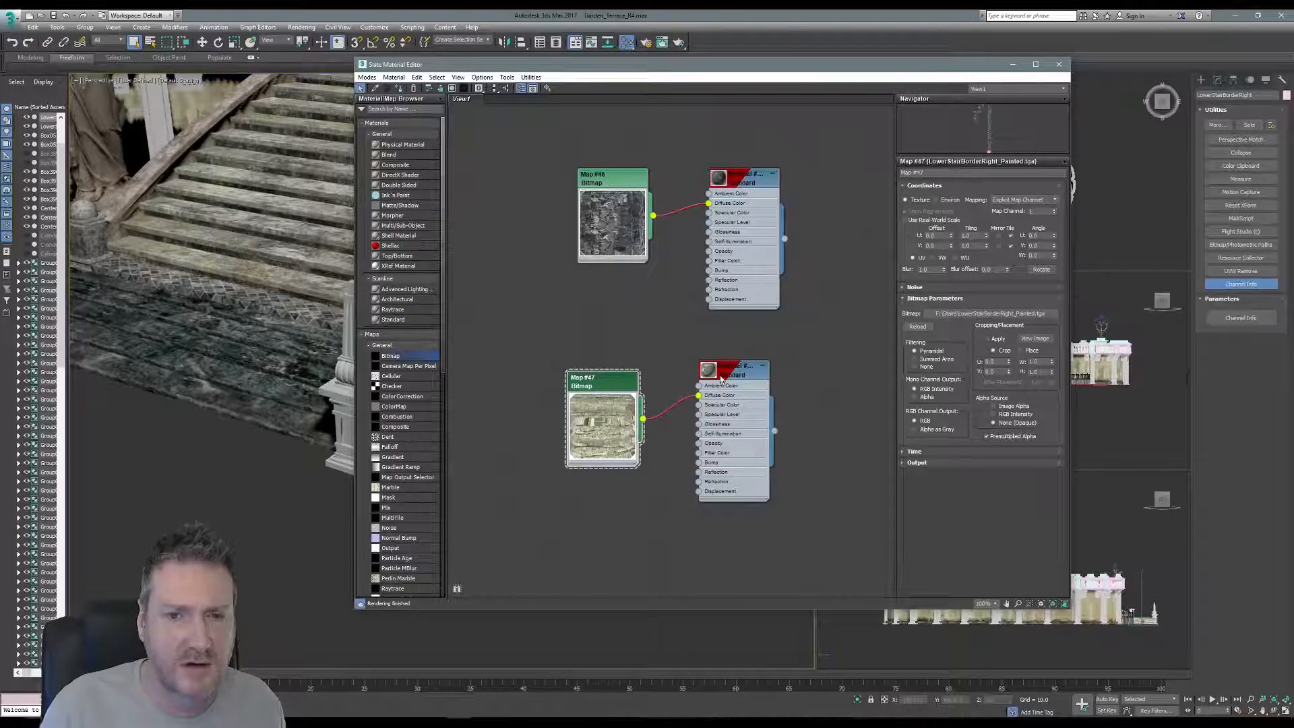
right_click(720, 377)
left_click(788, 384)
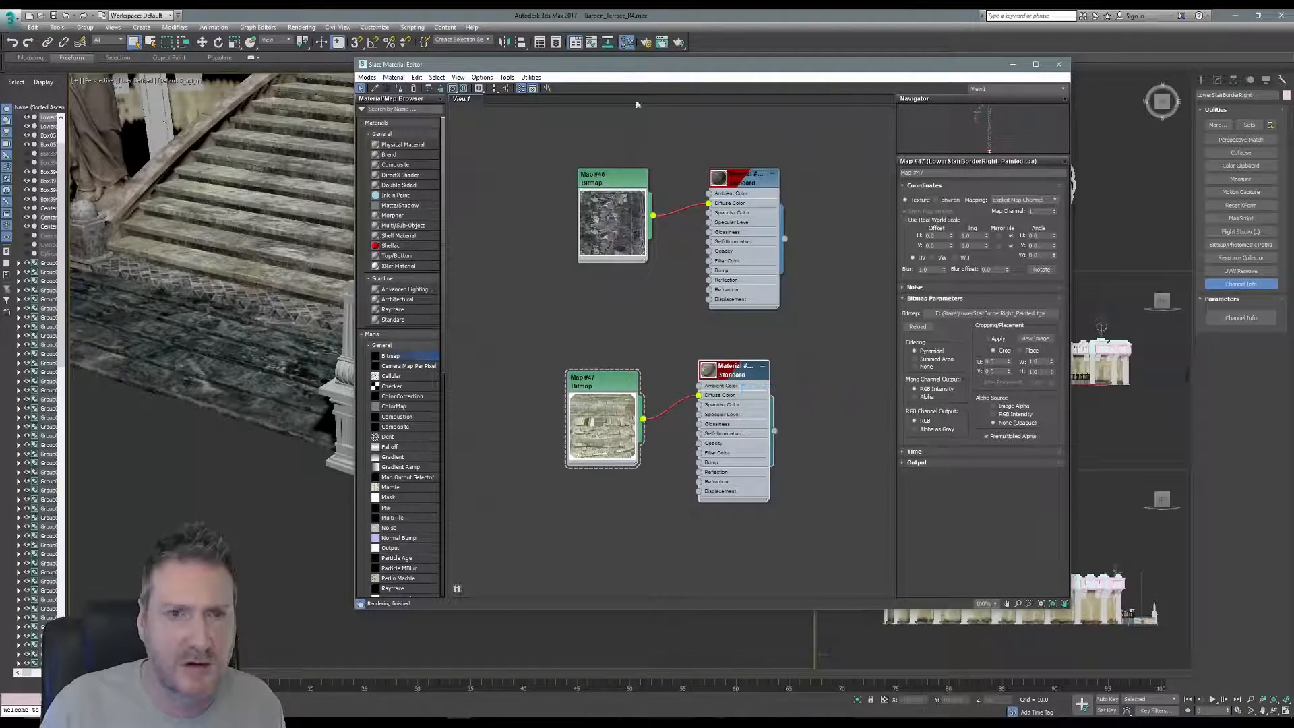
left_click_drag(636, 64, 665, 95)
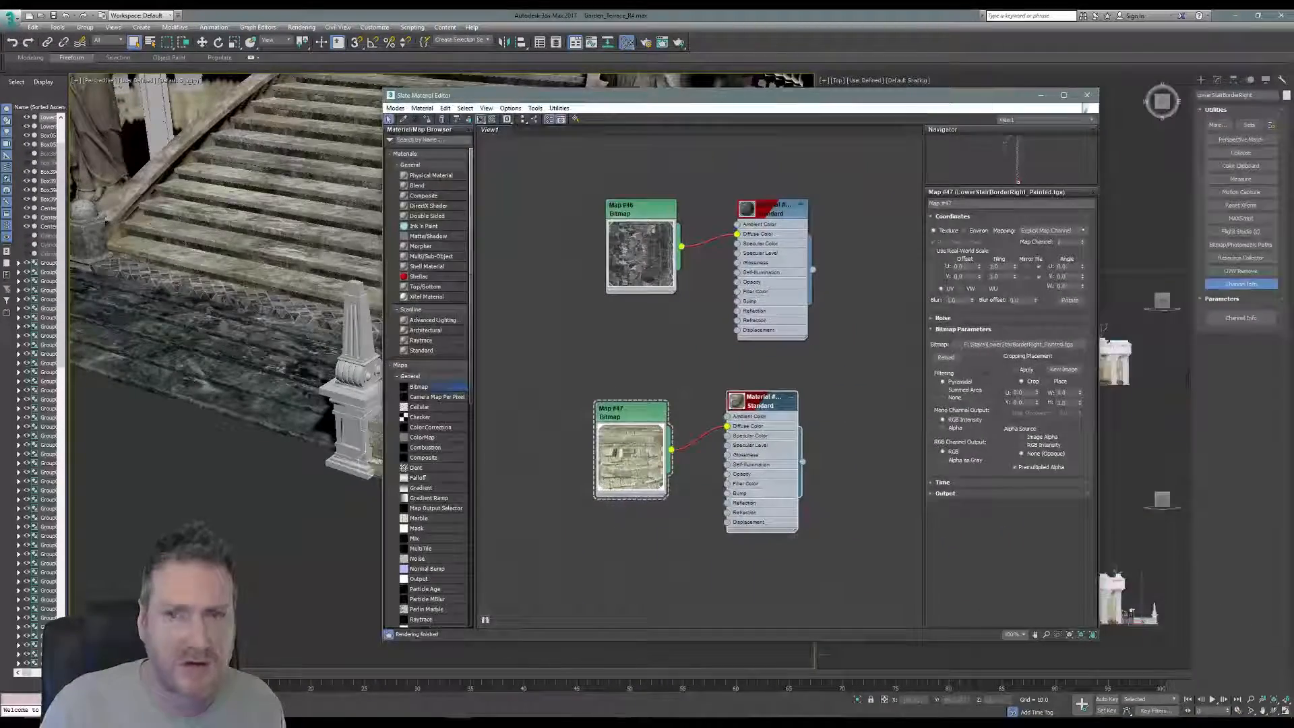
left_click(1086, 95)
Deselect the curved wall and review its painted stone texture alongside the stairs from higher and lower angles
key("F3")
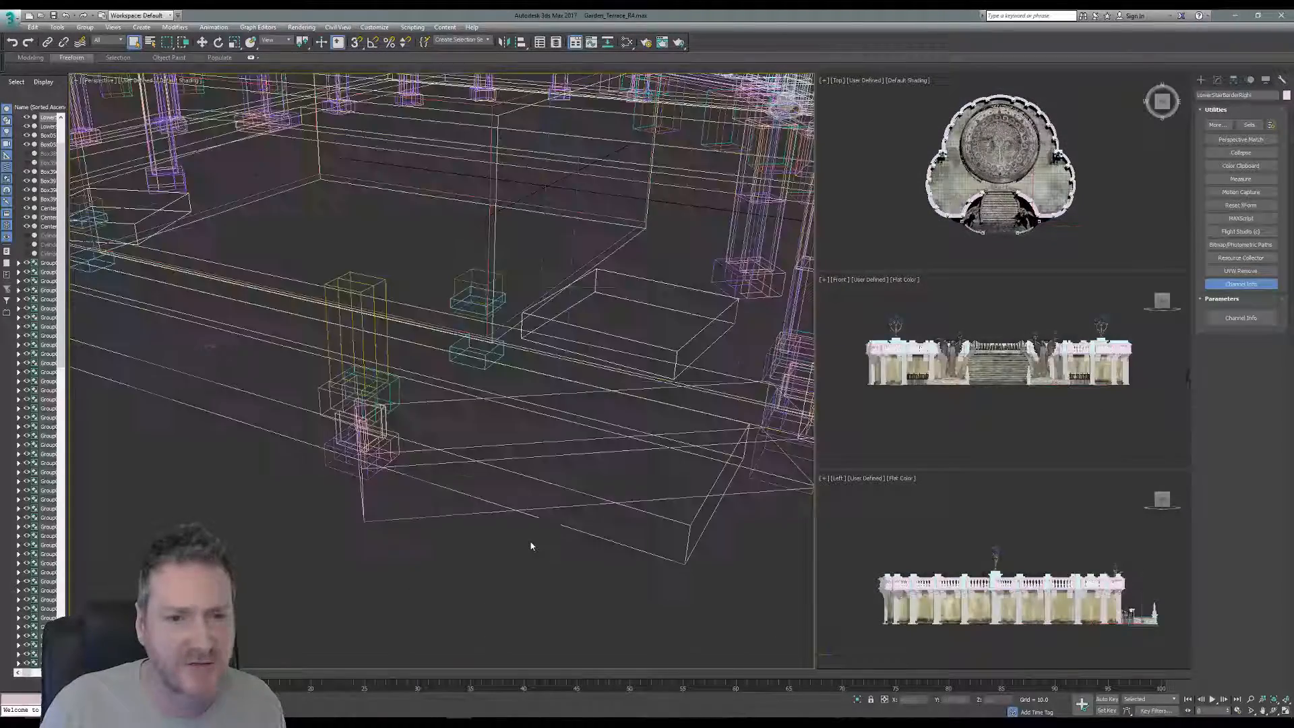
left_click(531, 544)
key("F3")
left_click(1275, 710)
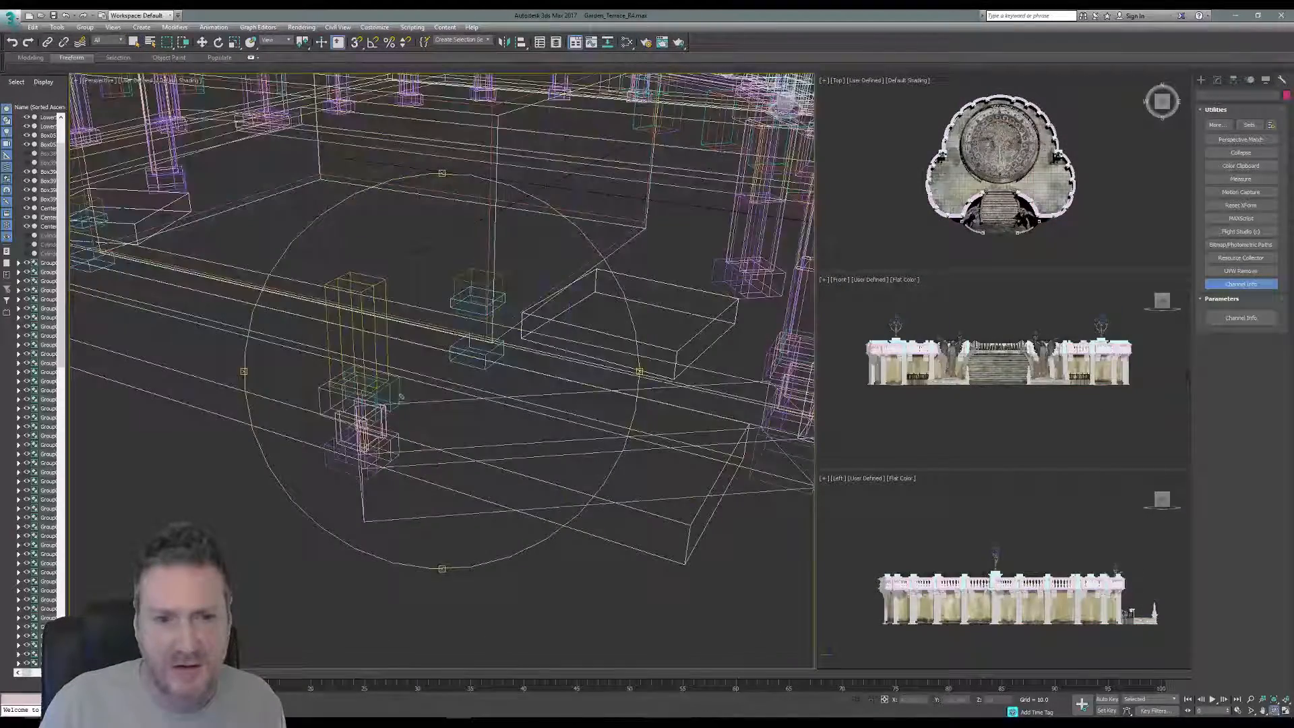
mouse_move(463, 390)
left_mouse_down()
mouse_move(465, 367)
mouse_move(442, 425)
mouse_move(431, 421)
mouse_move(450, 413)
mouse_move(449, 439)
left_mouse_up()
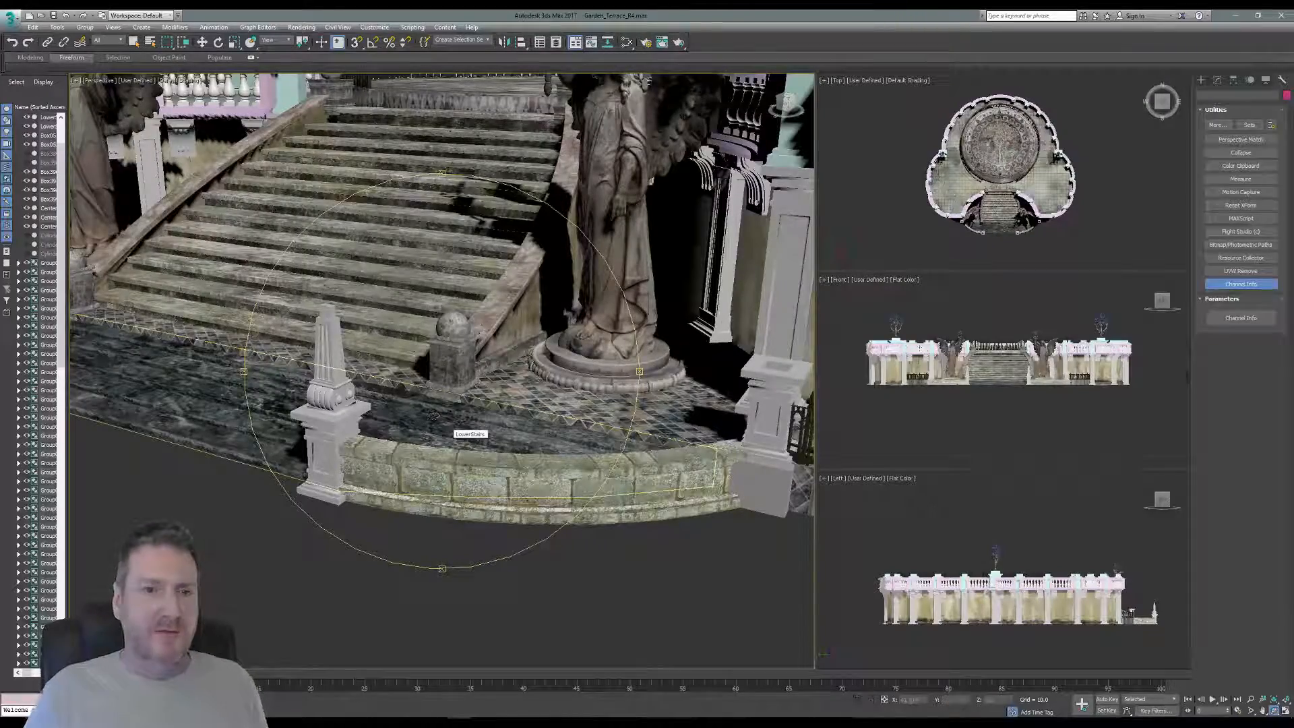
left_click_drag(432, 414, 438, 442)
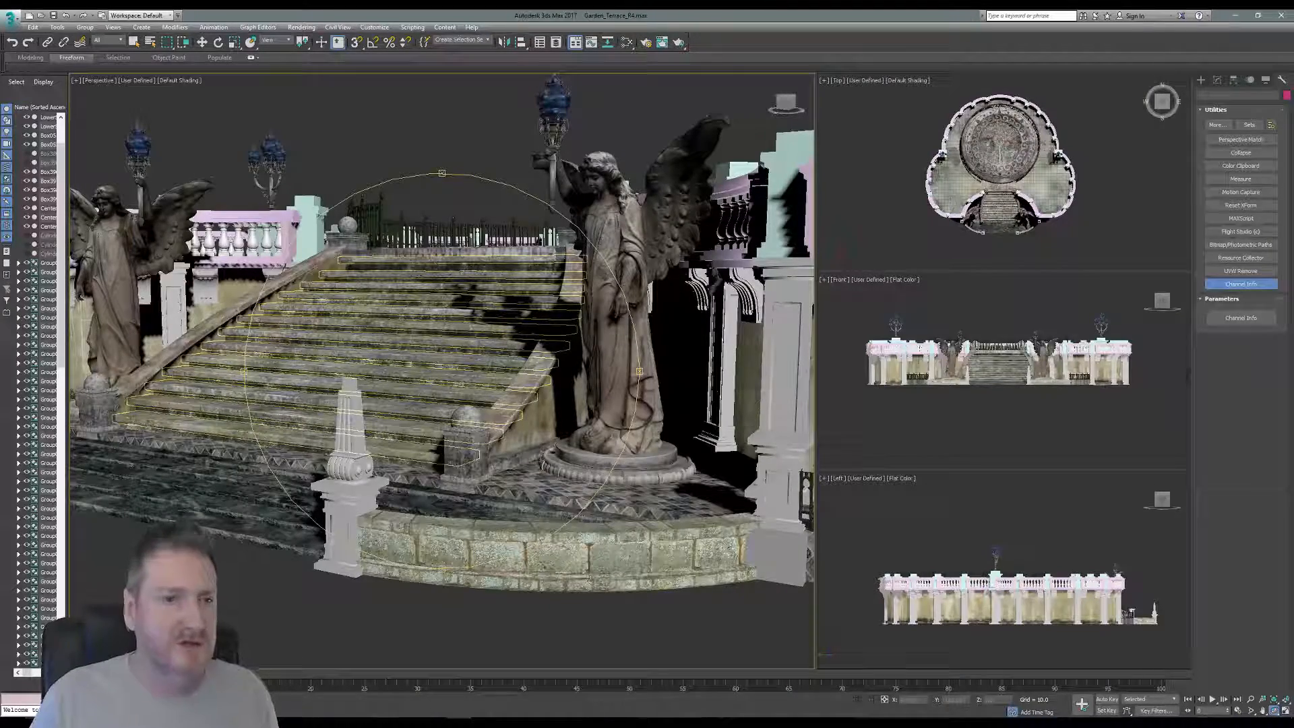
left_click(135, 45)
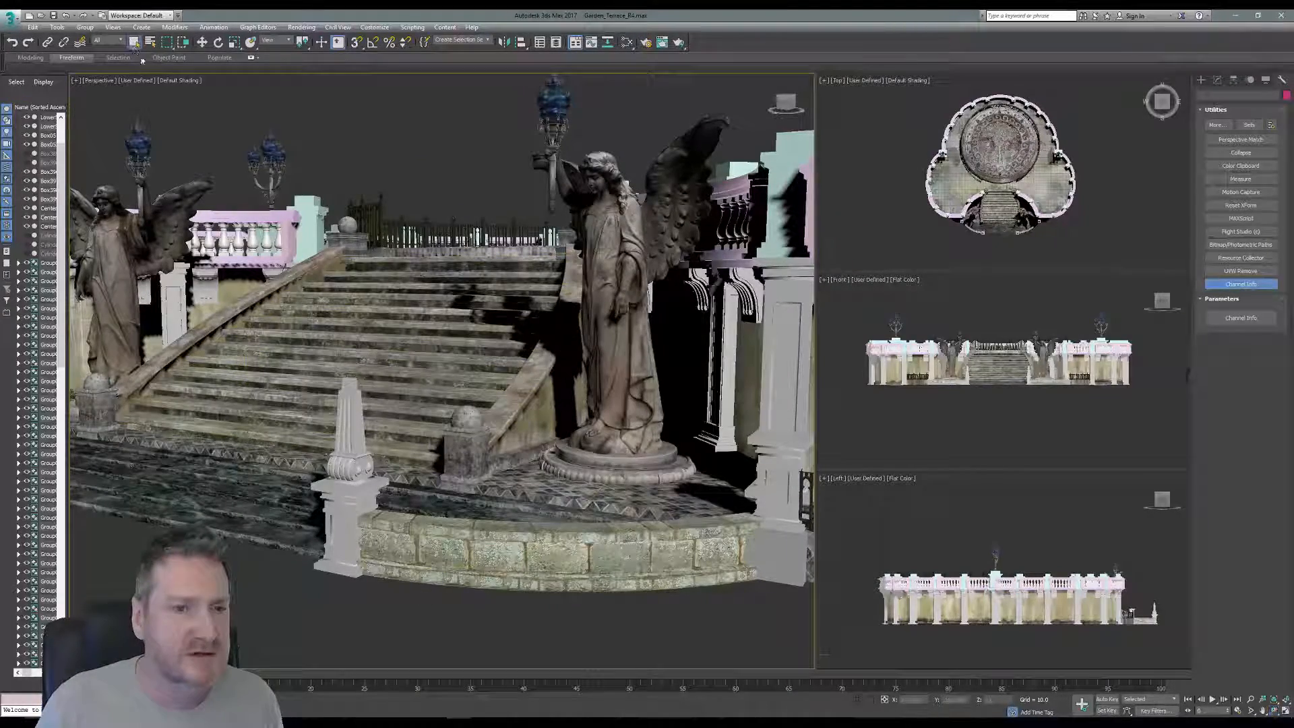
middle_click_drag(459, 639, 433, 613)
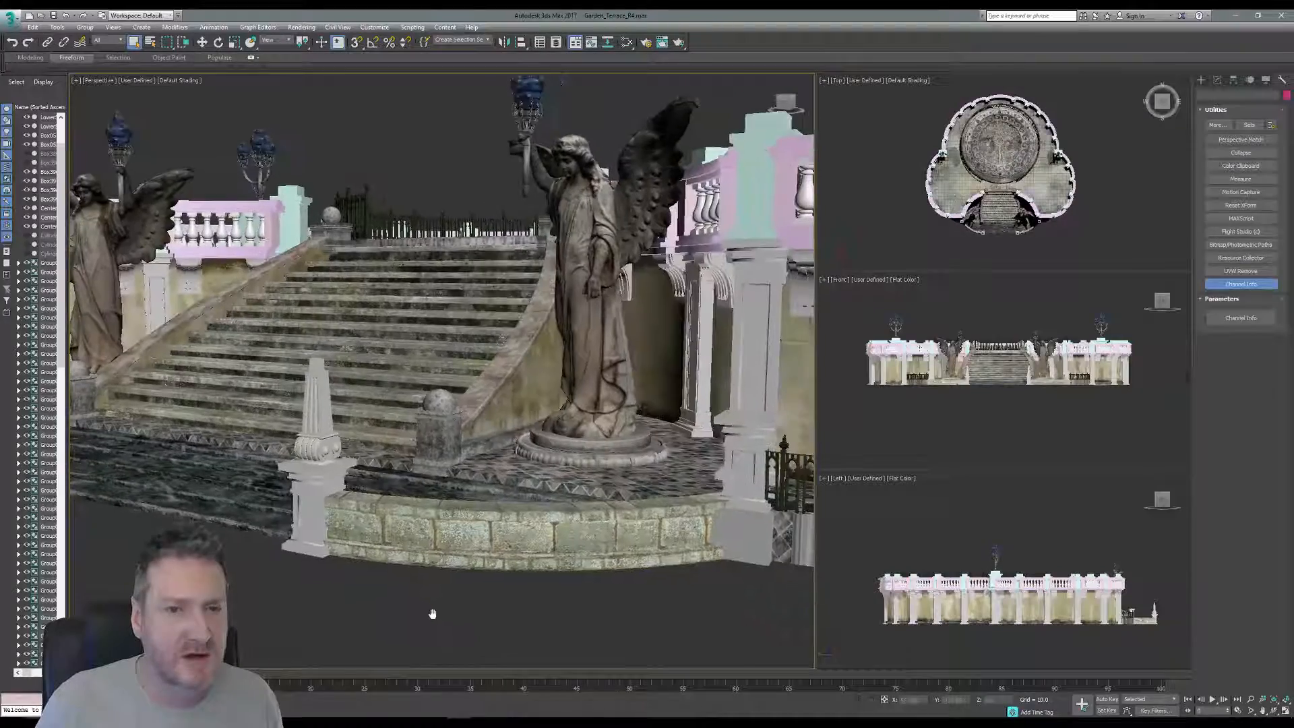
scroll(430, 613, "up", 2)
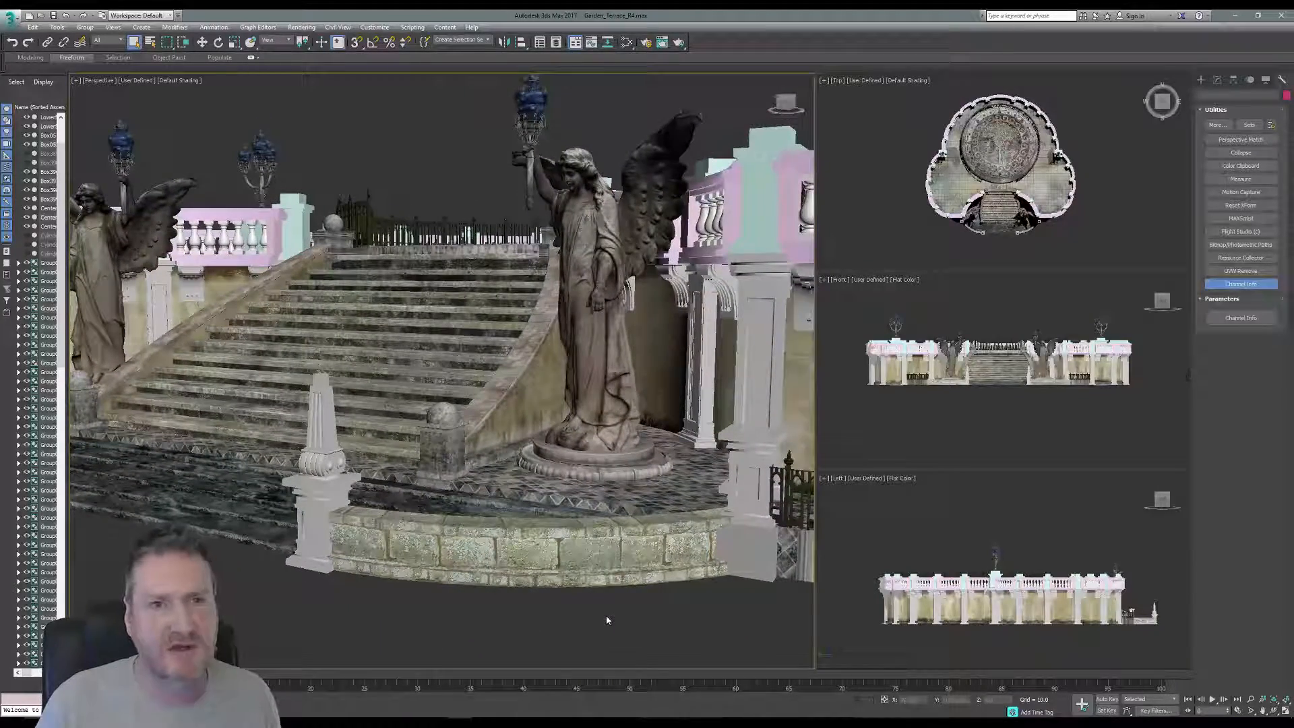